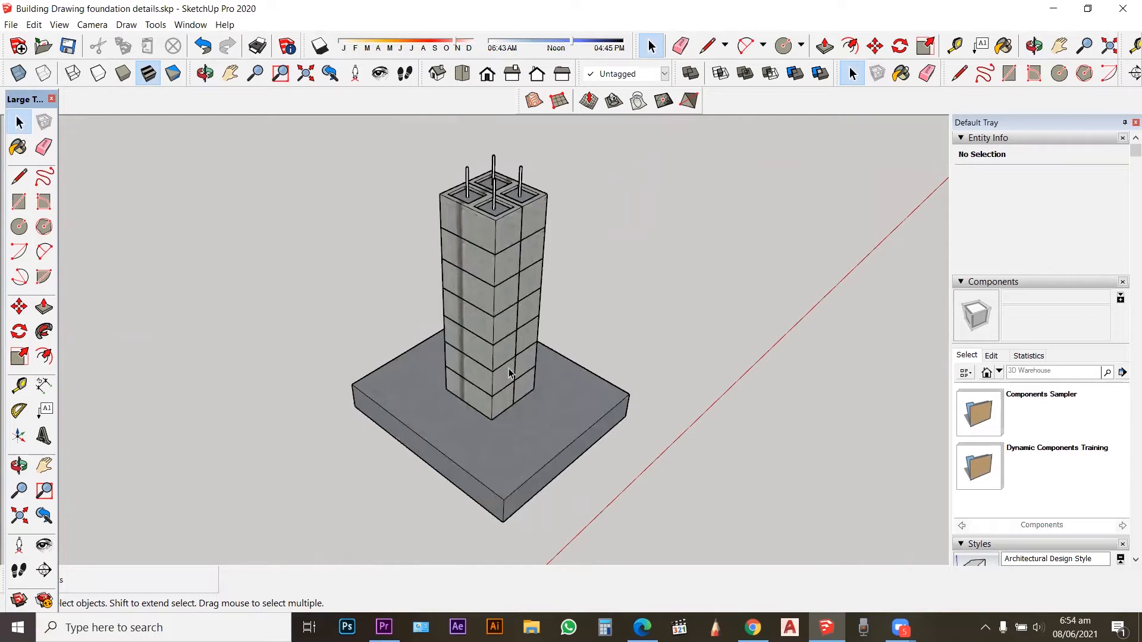
Examine the 3D pad foundation model from several sides, including its block column, steel bars and concrete base.
{"action": "scroll", "coordinate": [509, 382], "scroll_direction": "up", "scroll_amount": 2}
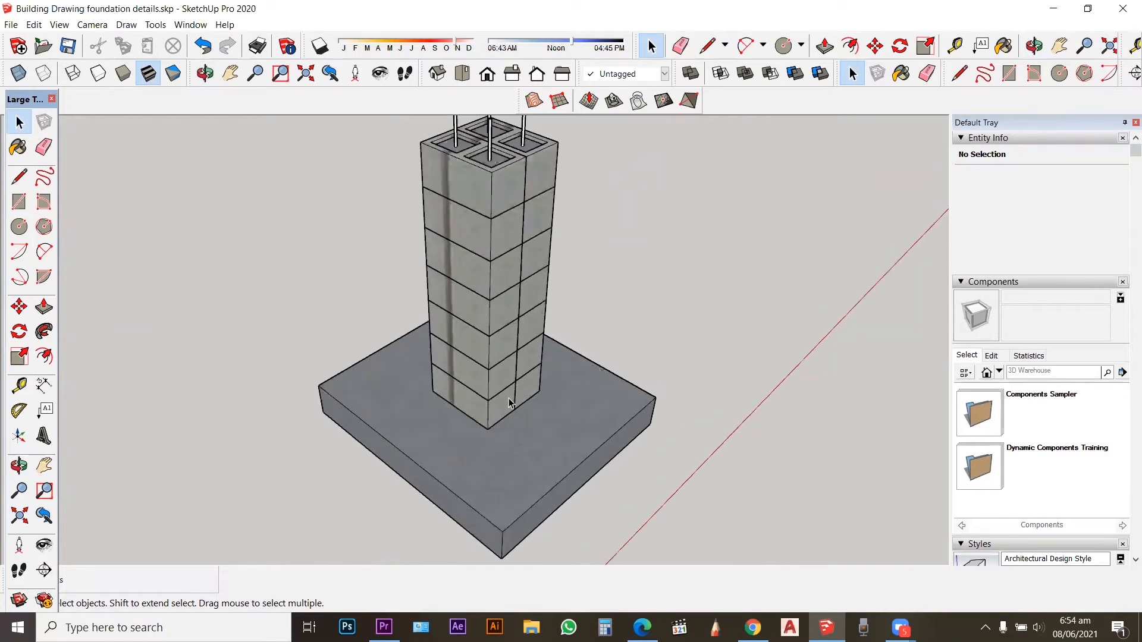
{"action": "left_click", "coordinate": [510, 359]}
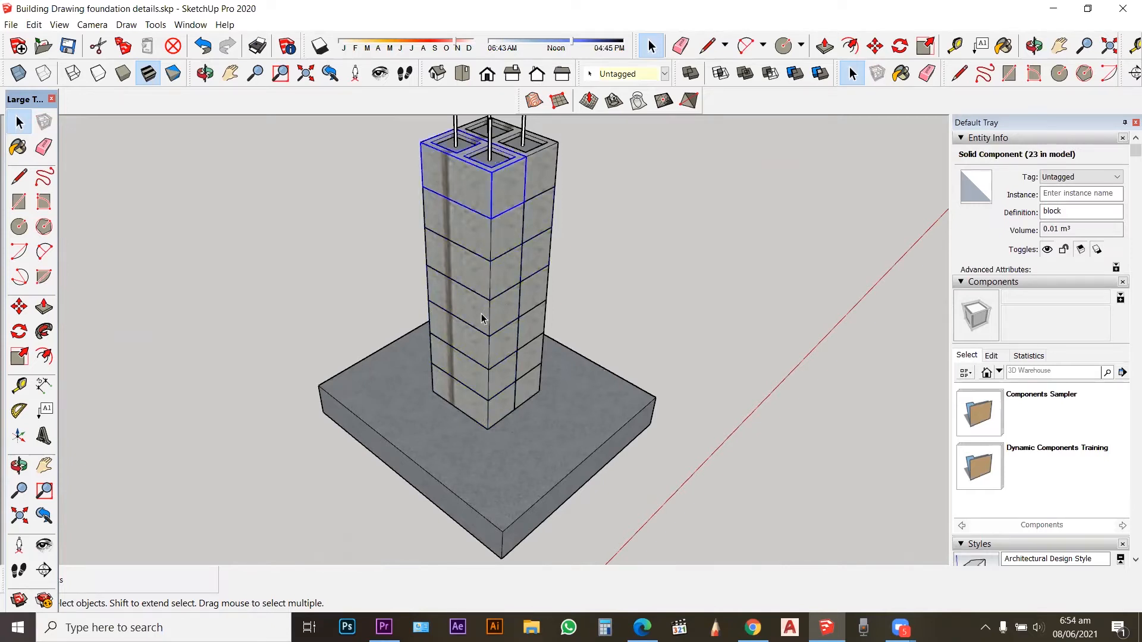
{"action": "middle_click_drag", "start_coordinate": [565, 381], "coordinate": [552, 302]}
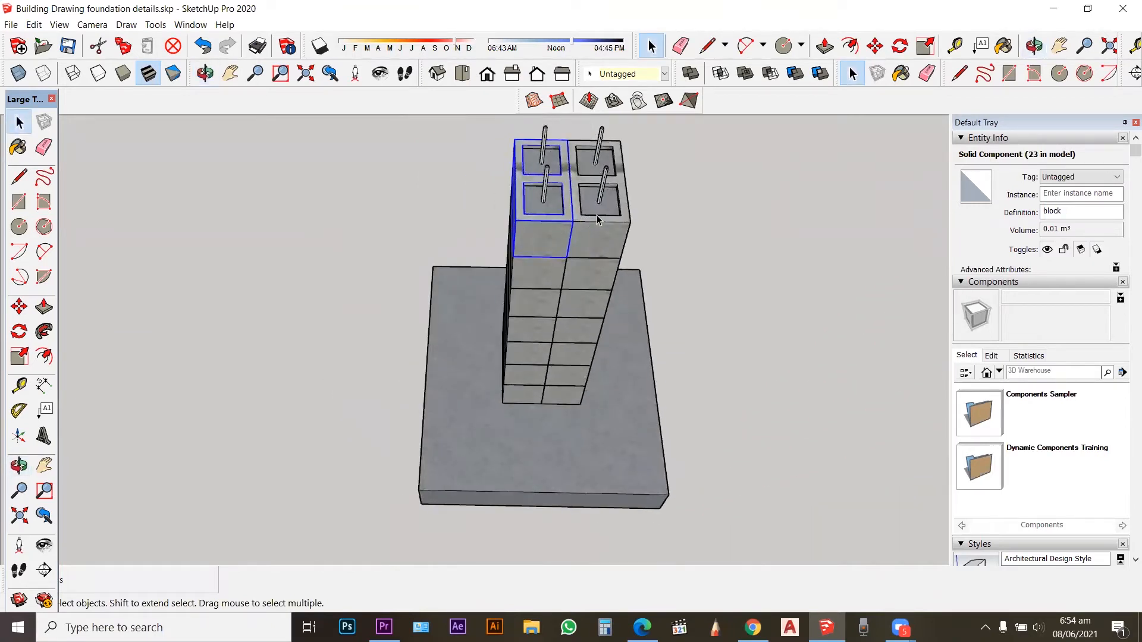
{"action": "middle_click_drag", "start_coordinate": [566, 237], "coordinate": [554, 270]}
{"action": "scroll", "coordinate": [554, 270], "scroll_direction": "down", "scroll_amount": 2}
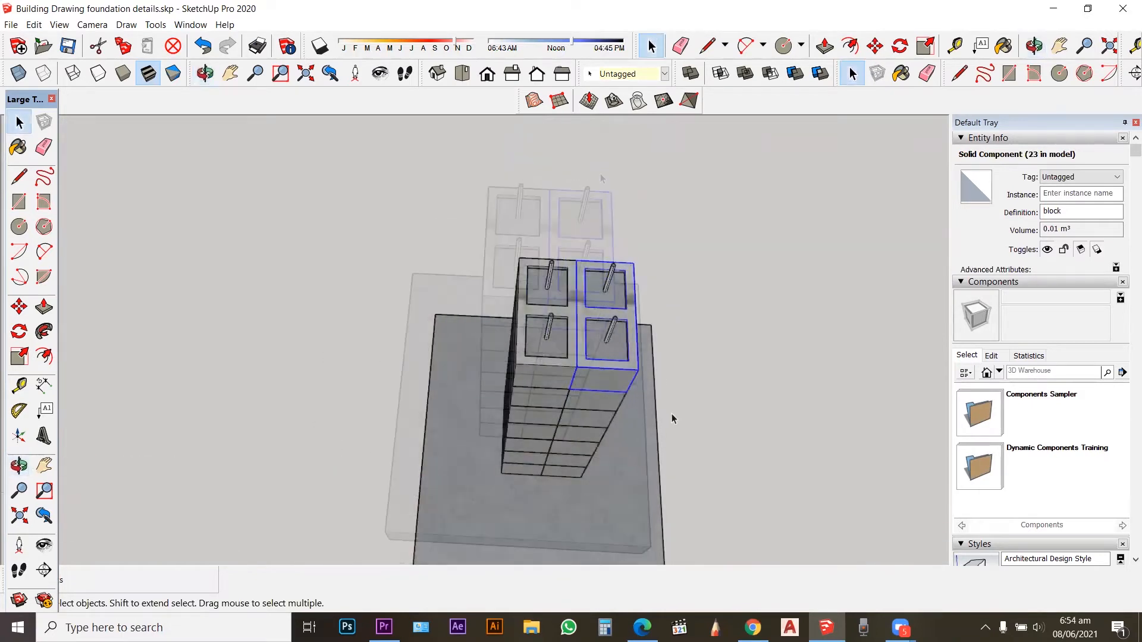
{"action": "middle_click_drag", "start_coordinate": [672, 416], "coordinate": [455, 285]}
{"action": "middle_click_drag", "start_coordinate": [579, 441], "coordinate": [34, 463]}
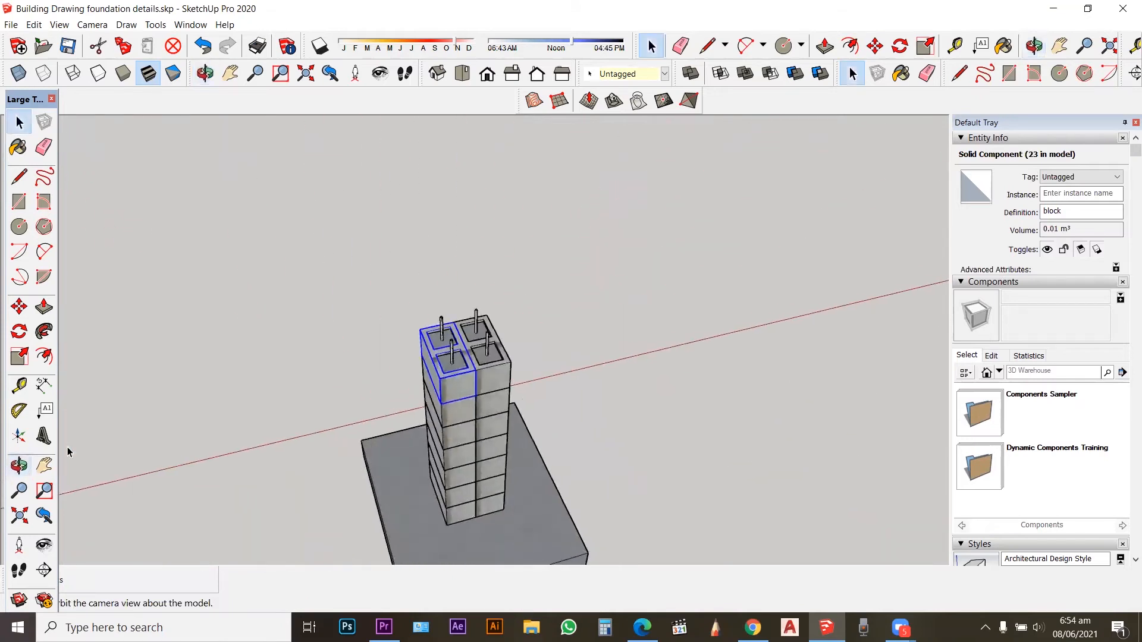
{"action": "scroll", "coordinate": [149, 443], "scroll_direction": "down", "scroll_amount": 1}
{"action": "scroll", "coordinate": [583, 344], "scroll_direction": "down", "scroll_amount": 1}
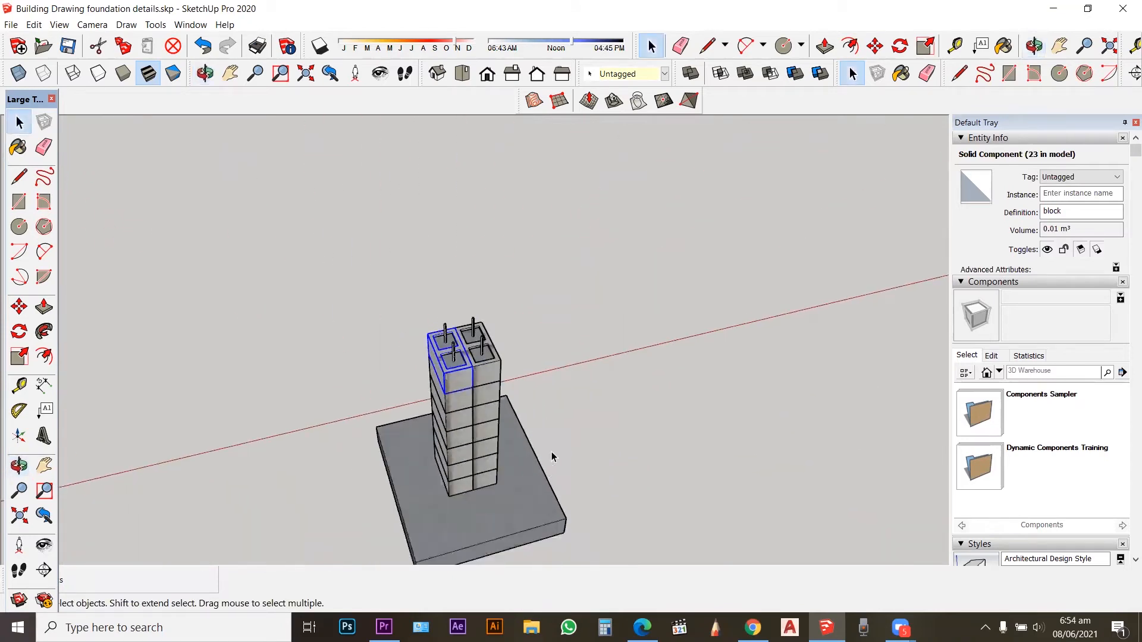
{"action": "middle_click_drag", "start_coordinate": [548, 450], "coordinate": [557, 239]}
{"action": "scroll", "coordinate": [549, 312], "scroll_direction": "up", "scroll_amount": 4}
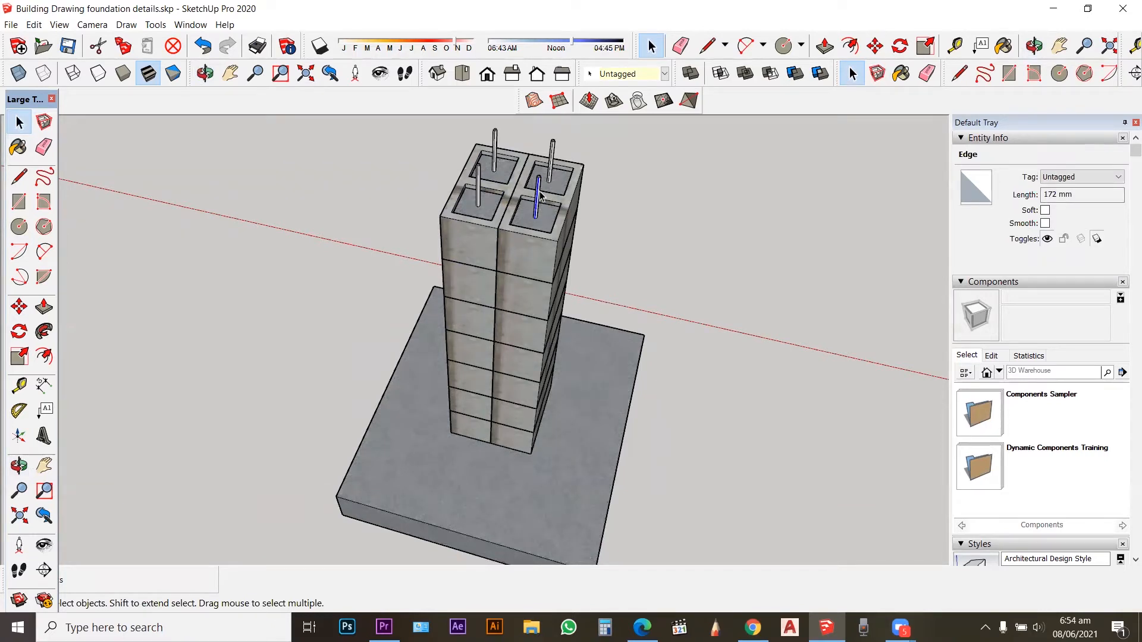
{"action": "left_click", "coordinate": [498, 155]}
{"action": "middle_click_drag", "start_coordinate": [743, 327], "coordinate": [377, 367]}
{"action": "middle_click_drag", "start_coordinate": [627, 366], "coordinate": [502, 377]}
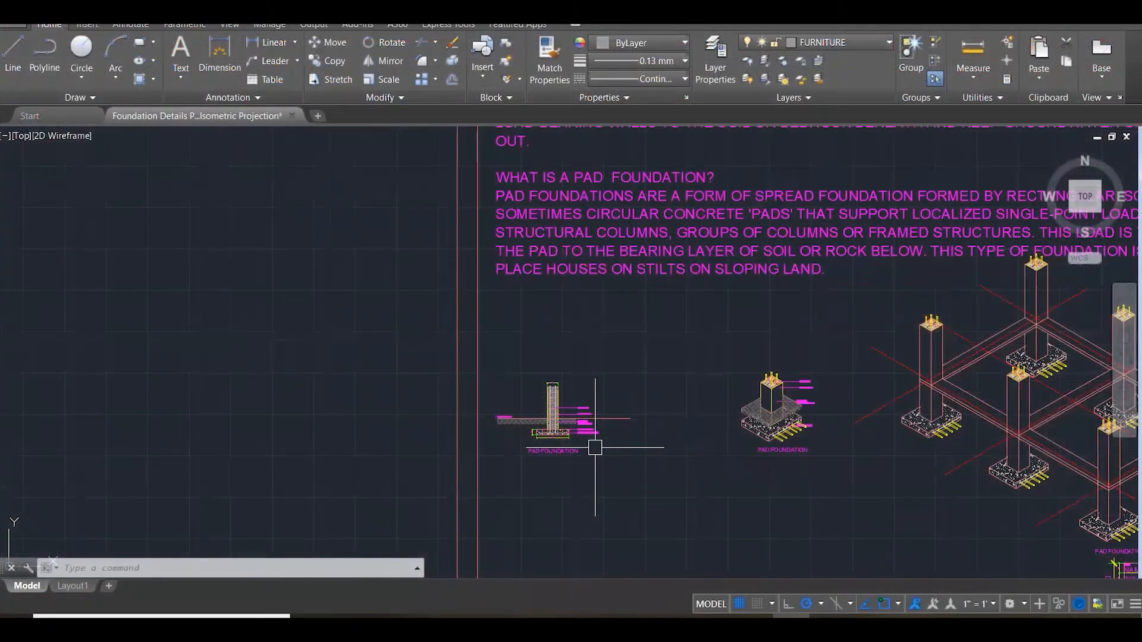
Switch to the AutoCAD foundation details drawing and examine the pad foundation section, the single-pad isometric and the full foundation isometric.
{"action": "scroll", "coordinate": [595, 447], "scroll_direction": "up", "scroll_amount": 5}
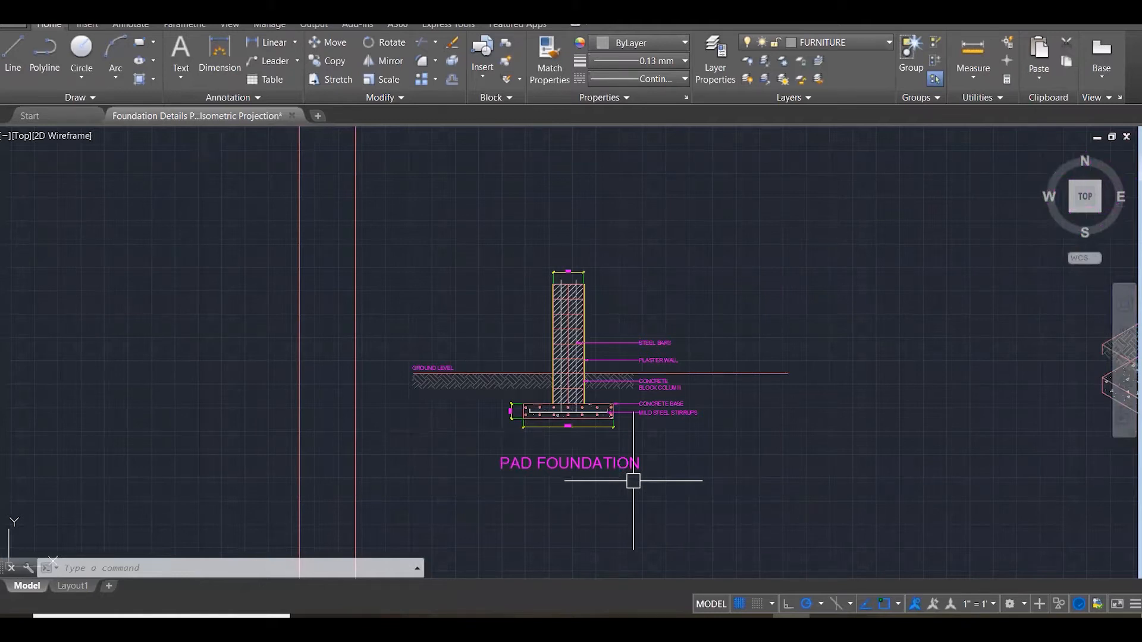
{"action": "scroll", "coordinate": [458, 377], "scroll_direction": "down", "scroll_amount": 5}
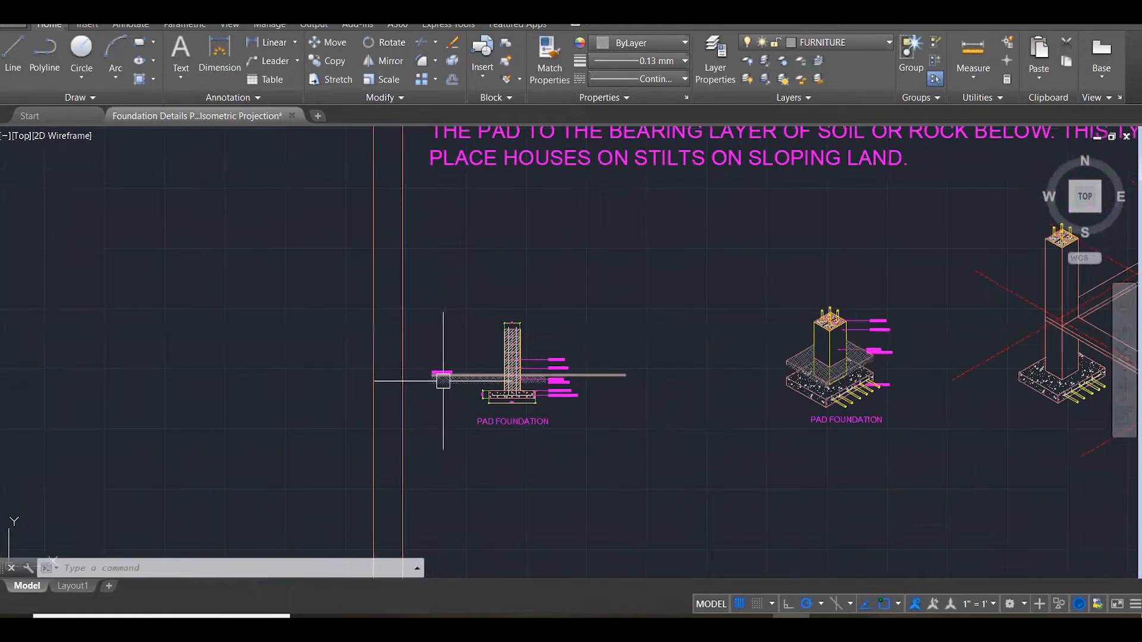
{"action": "scroll", "coordinate": [921, 418], "scroll_direction": "up", "scroll_amount": 5}
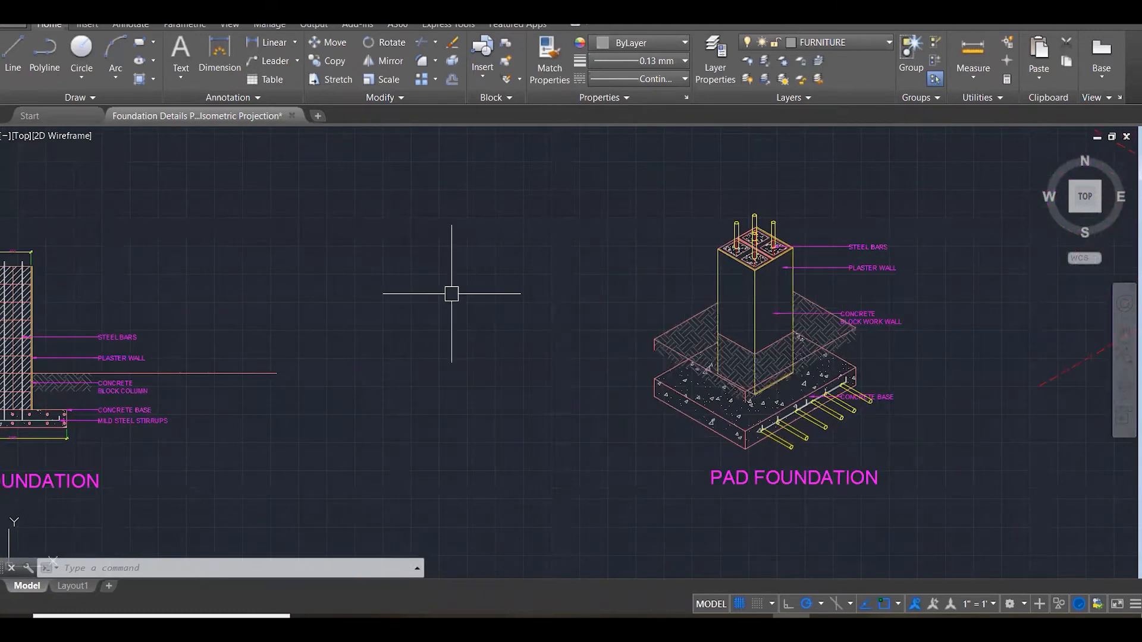
{"action": "scroll", "coordinate": [367, 329], "scroll_direction": "down", "scroll_amount": 2}
{"action": "scroll", "coordinate": [368, 329], "scroll_direction": "down", "scroll_amount": 2}
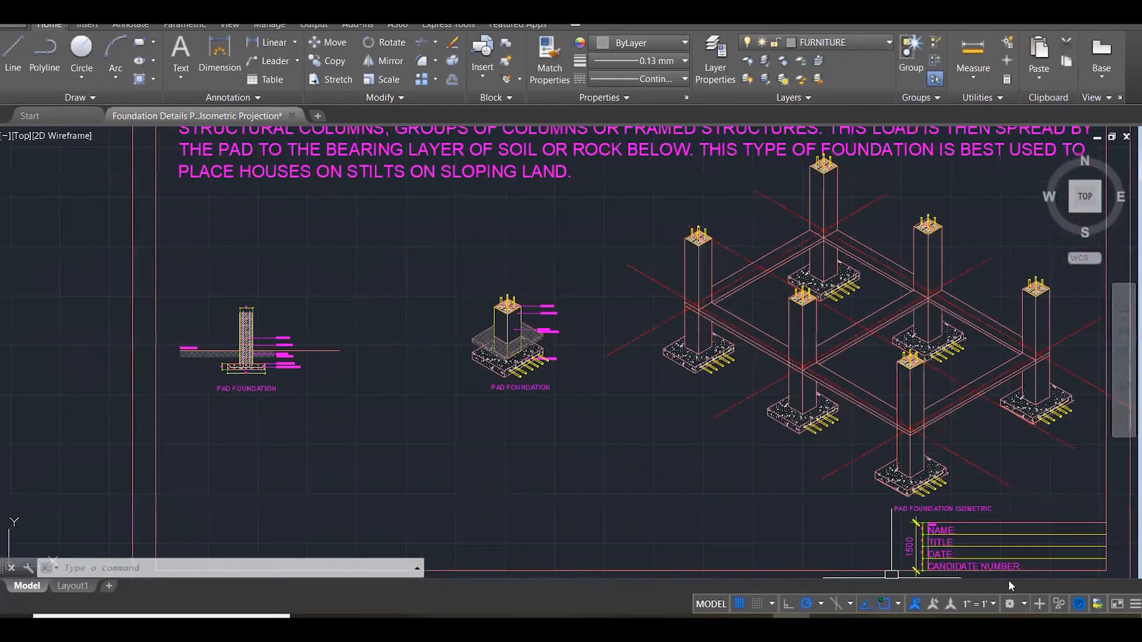
{"action": "scroll", "coordinate": [609, 432], "scroll_direction": "down", "scroll_amount": 1}
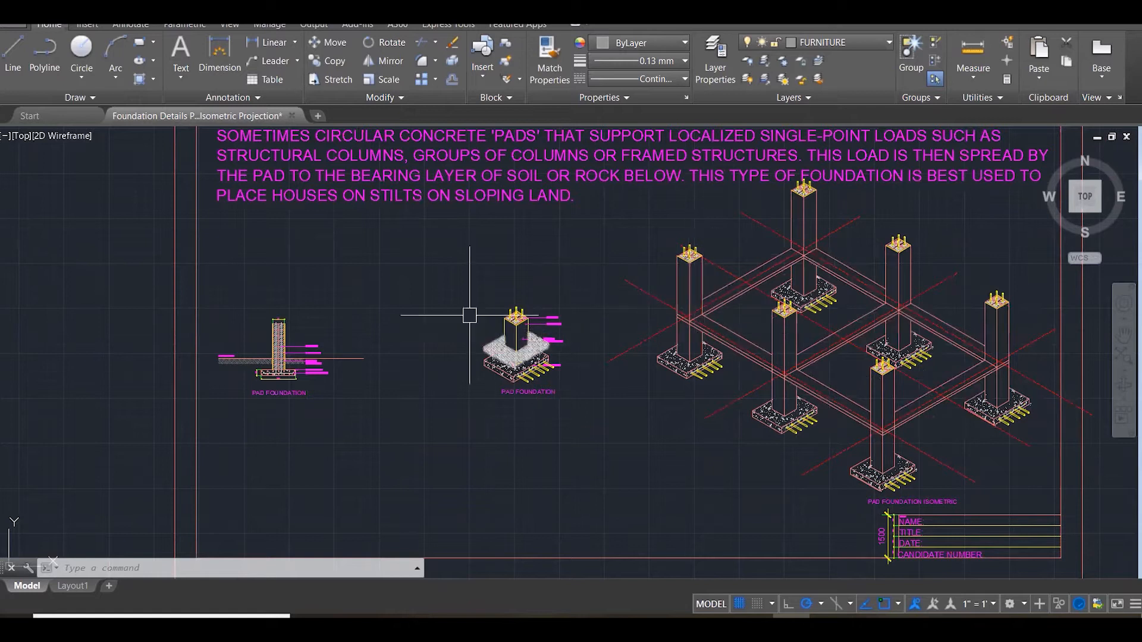
{"action": "left_click", "coordinate": [444, 266]}
{"action": "left_click", "coordinate": [608, 433]}
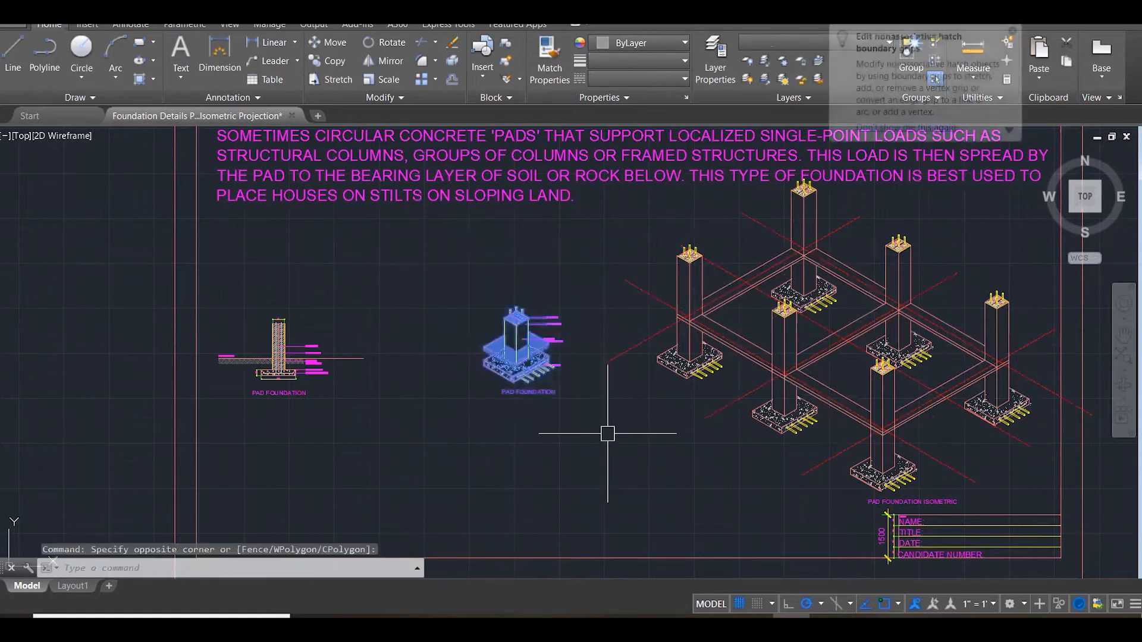
{"action": "key", "text": "Escape"}
{"action": "key", "text": "Escape"}
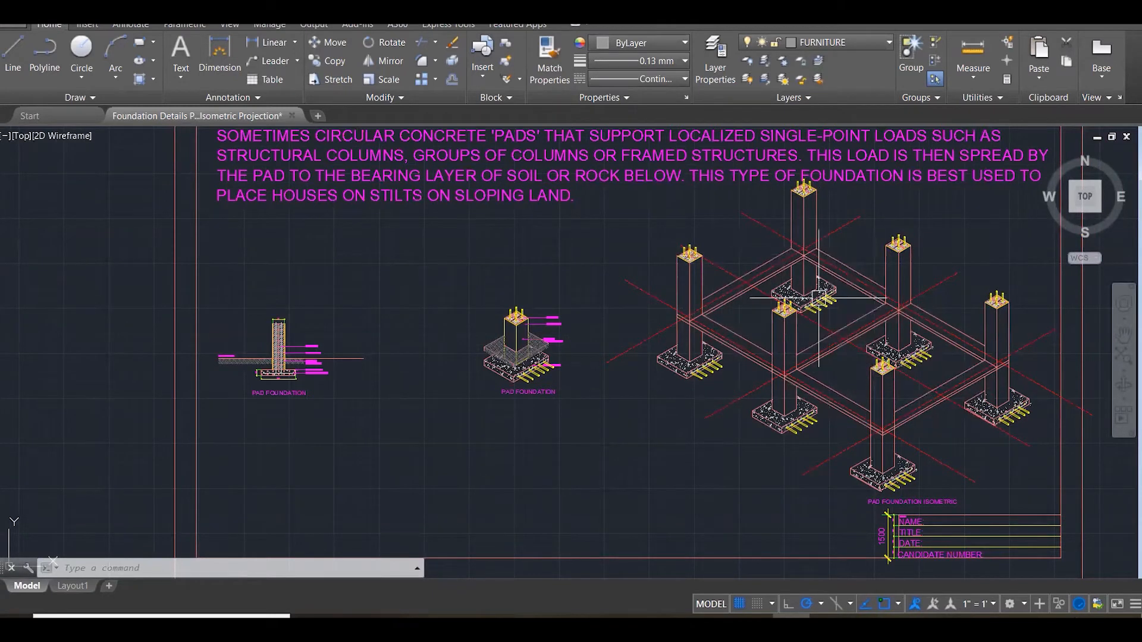
{"action": "scroll", "coordinate": [825, 306], "scroll_direction": "up", "scroll_amount": 1}
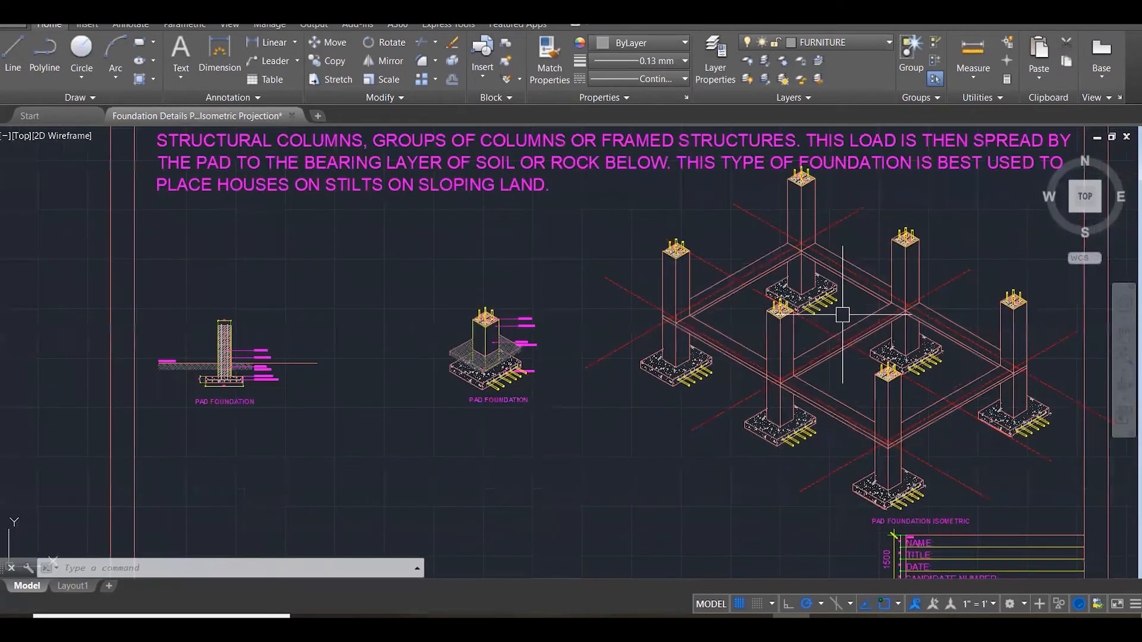
{"action": "scroll", "coordinate": [842, 316], "scroll_direction": "down", "scroll_amount": 3}
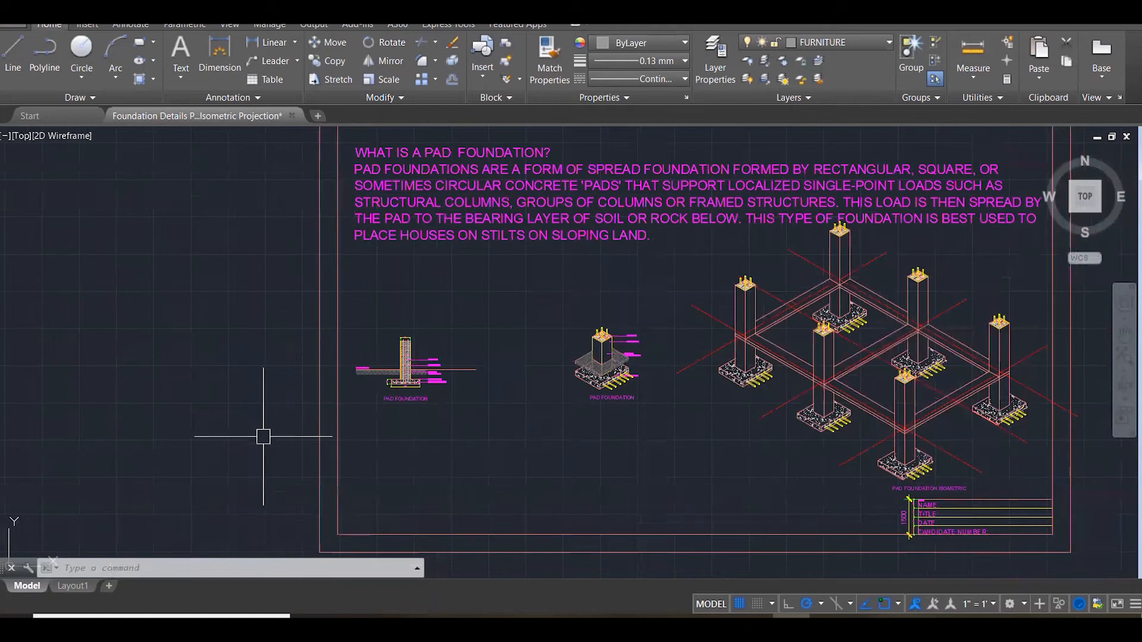
Check the column width, base length and base thickness dimensions on the pad foundation section.
{"action": "scroll", "coordinate": [281, 449], "scroll_direction": "up", "scroll_amount": 1}
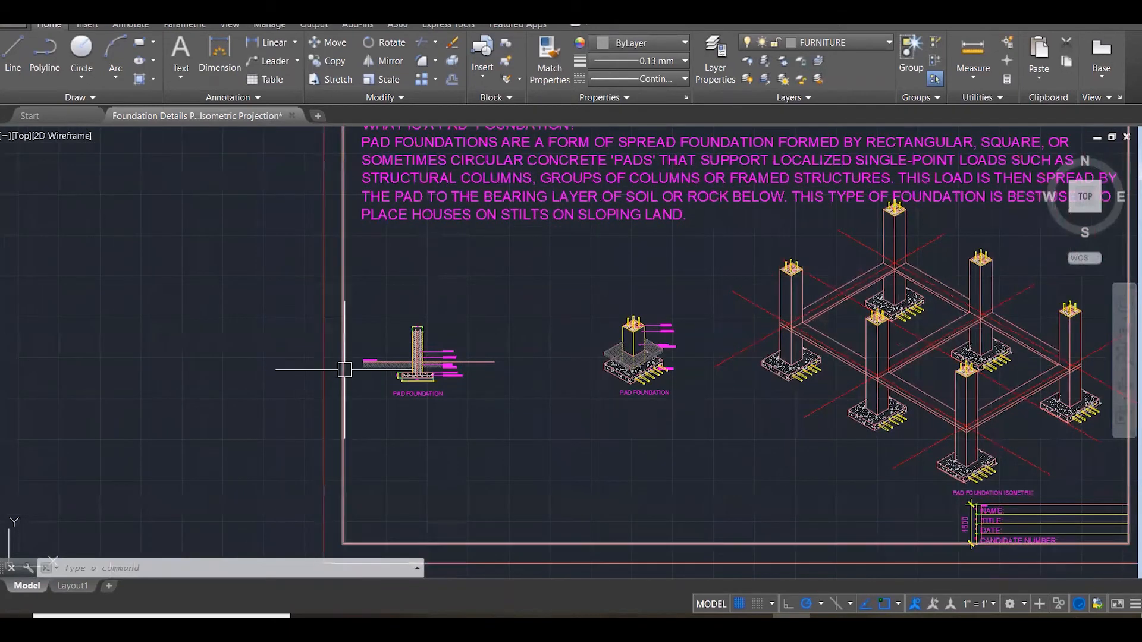
{"action": "scroll", "coordinate": [343, 369], "scroll_direction": "up", "scroll_amount": 4}
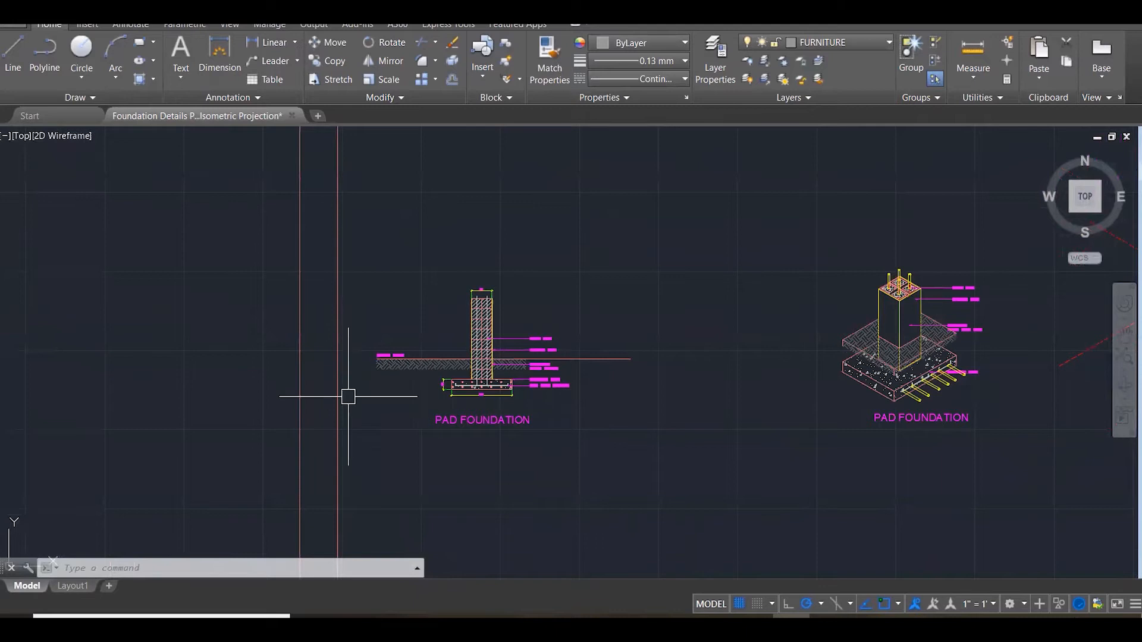
{"action": "scroll", "coordinate": [394, 387], "scroll_direction": "up", "scroll_amount": 3}
{"action": "scroll", "coordinate": [397, 395], "scroll_direction": "up", "scroll_amount": 3}
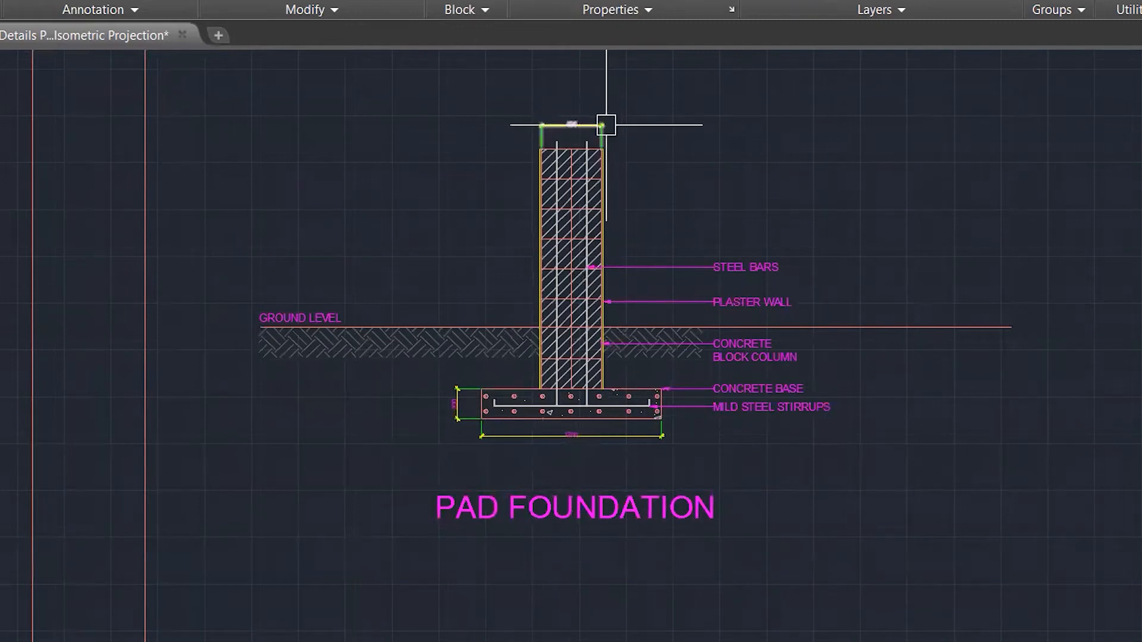
{"action": "scroll", "coordinate": [544, 115], "scroll_direction": "up", "scroll_amount": 3}
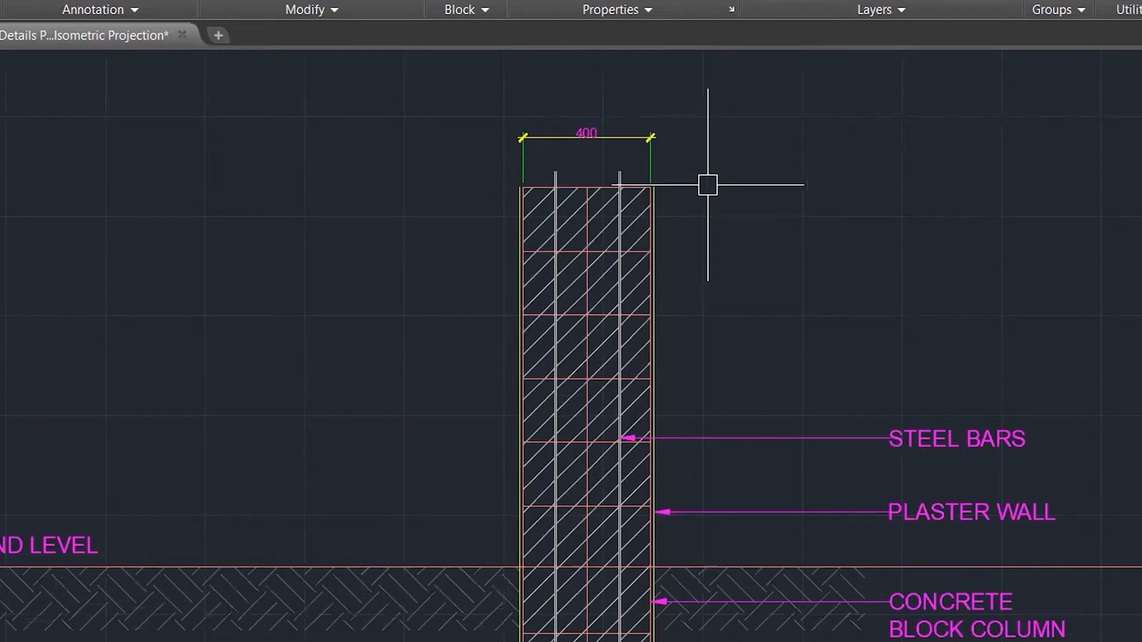
{"action": "left_click", "coordinate": [609, 135]}
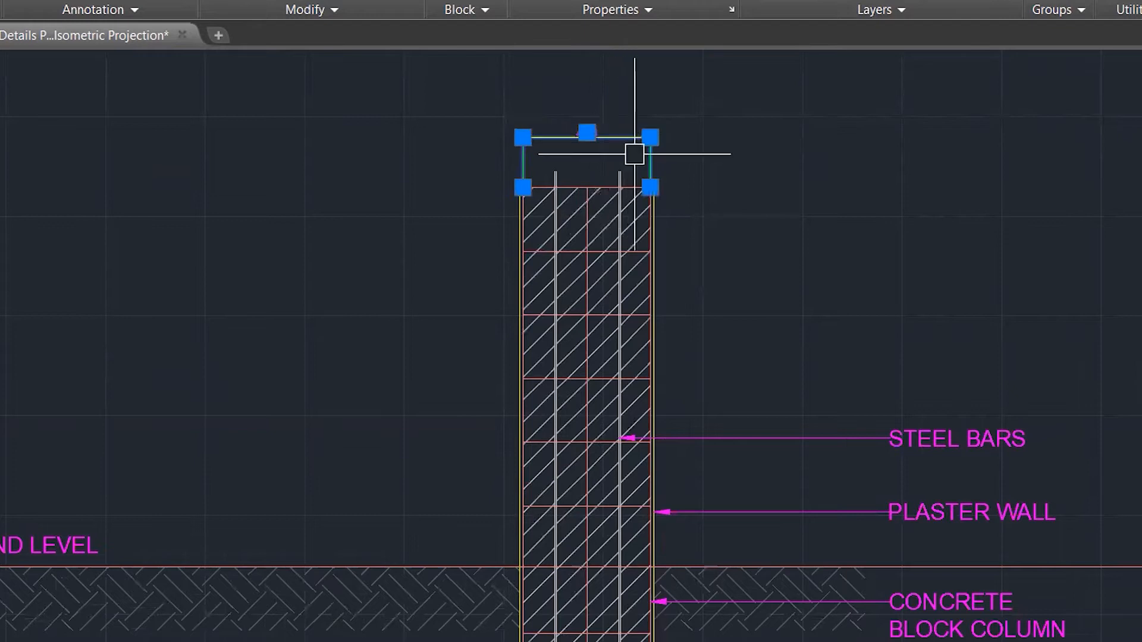
{"action": "key", "text": "Escape"}
{"action": "scroll", "coordinate": [655, 167], "scroll_direction": "down", "scroll_amount": 3}
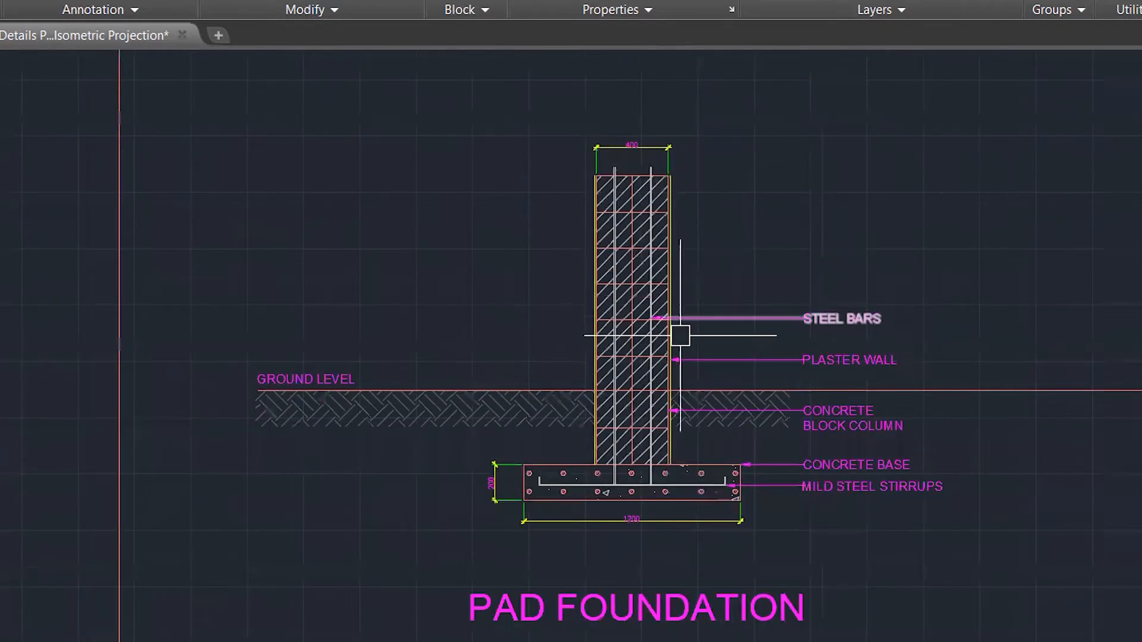
{"action": "scroll", "coordinate": [645, 531], "scroll_direction": "up", "scroll_amount": 3}
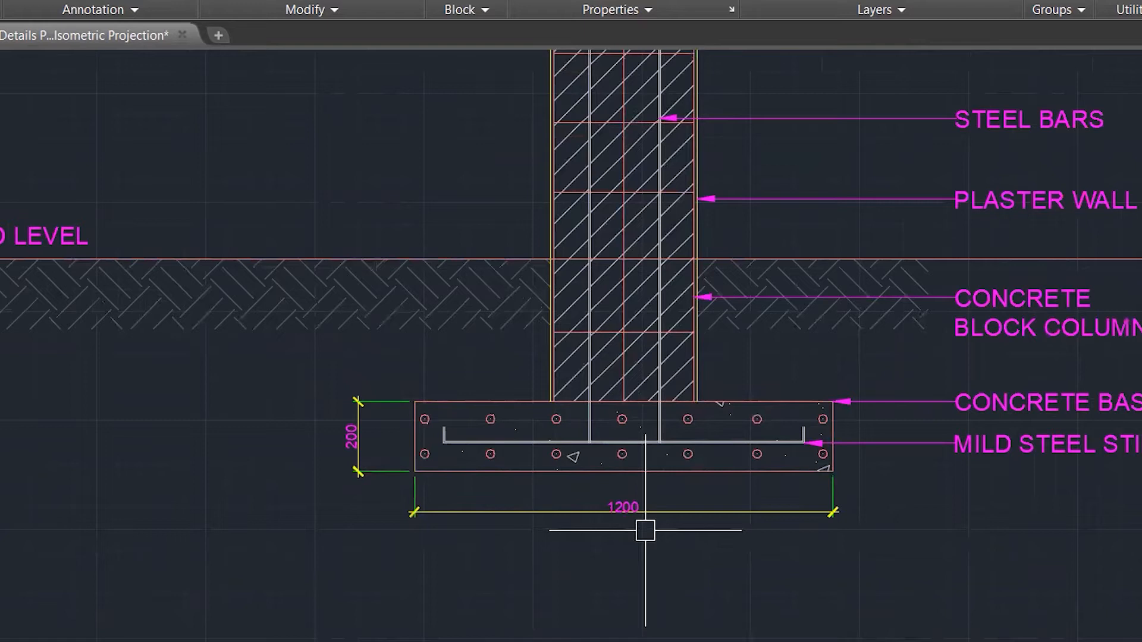
{"action": "left_click", "coordinate": [662, 513]}
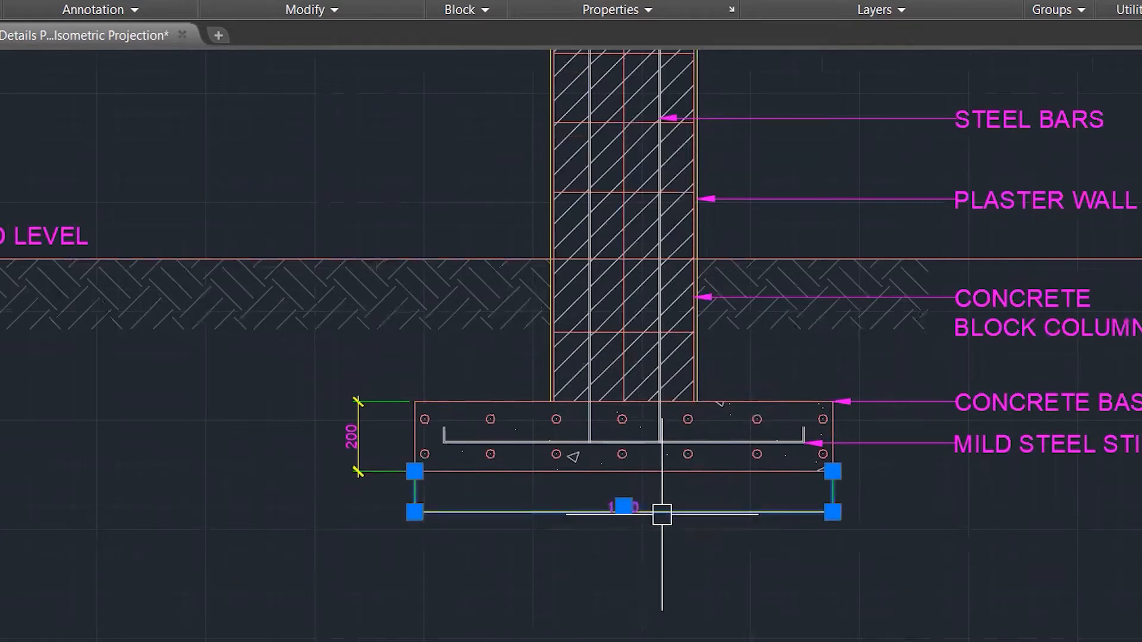
{"action": "key", "text": "Escape"}
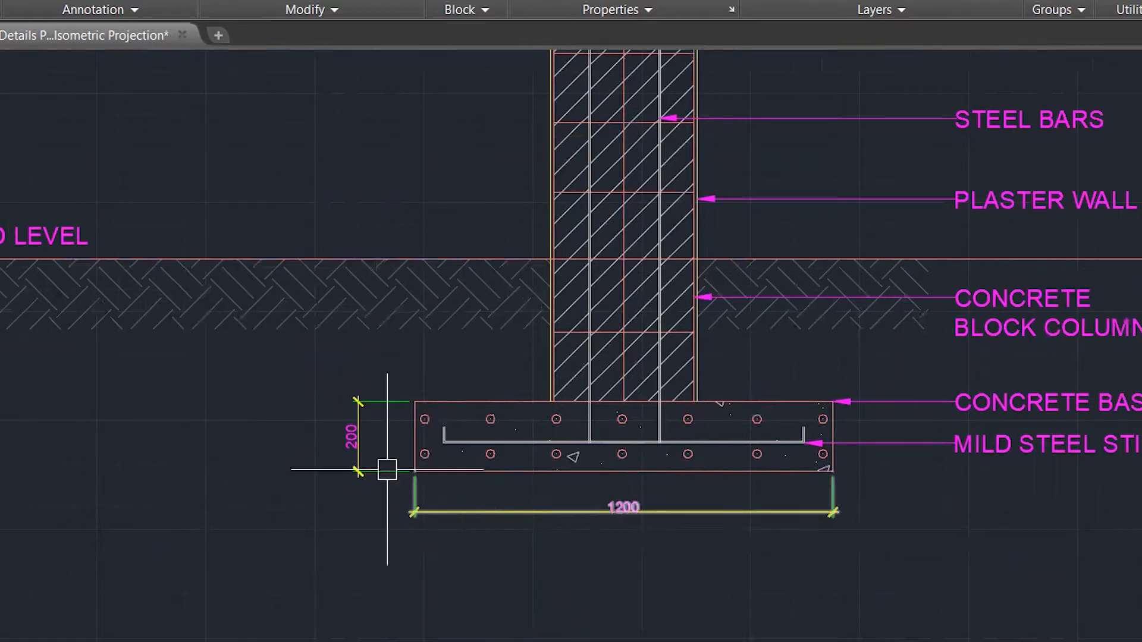
{"action": "left_click", "coordinate": [360, 433]}
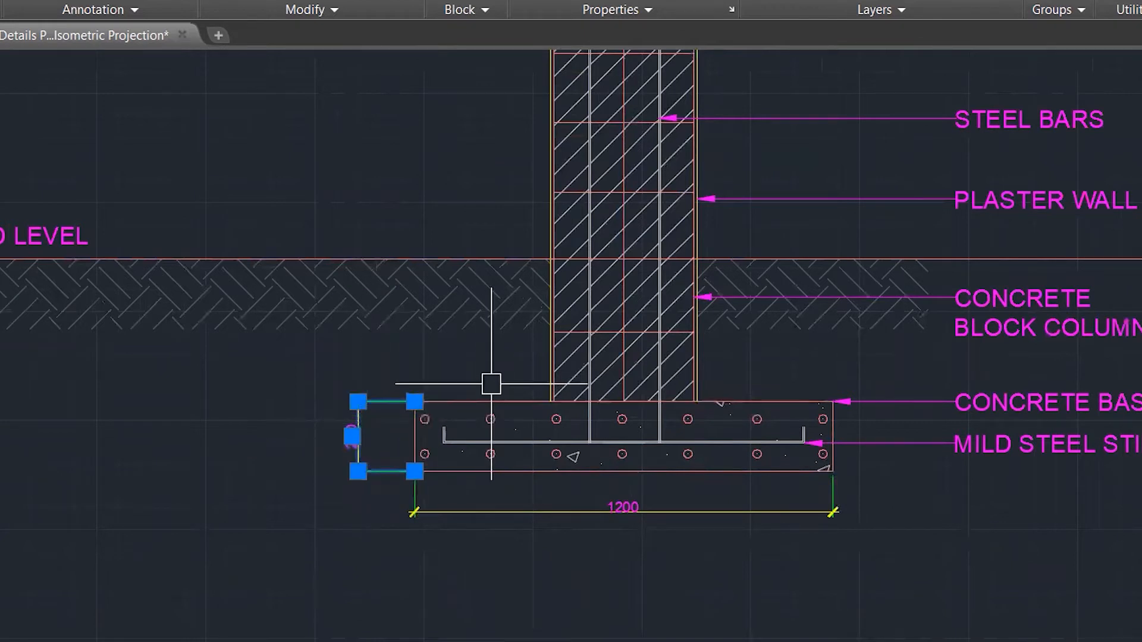
{"action": "key", "text": "Escape"}
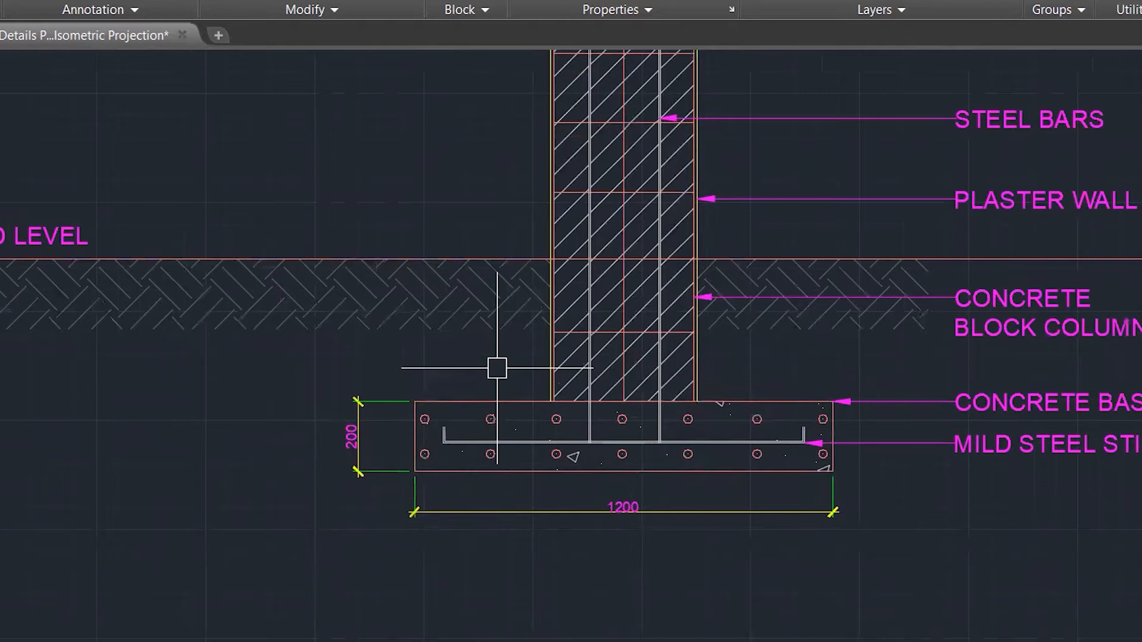
{"action": "scroll", "coordinate": [503, 553], "scroll_direction": "down", "scroll_amount": 2}
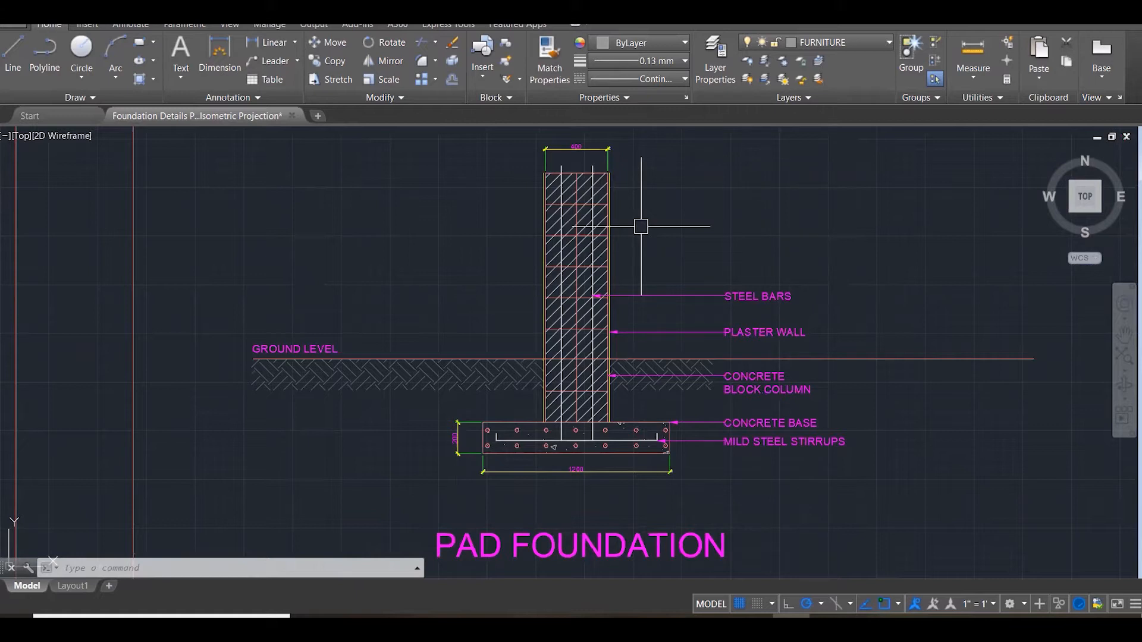
{"action": "scroll", "coordinate": [616, 232], "scroll_direction": "down", "scroll_amount": 3}
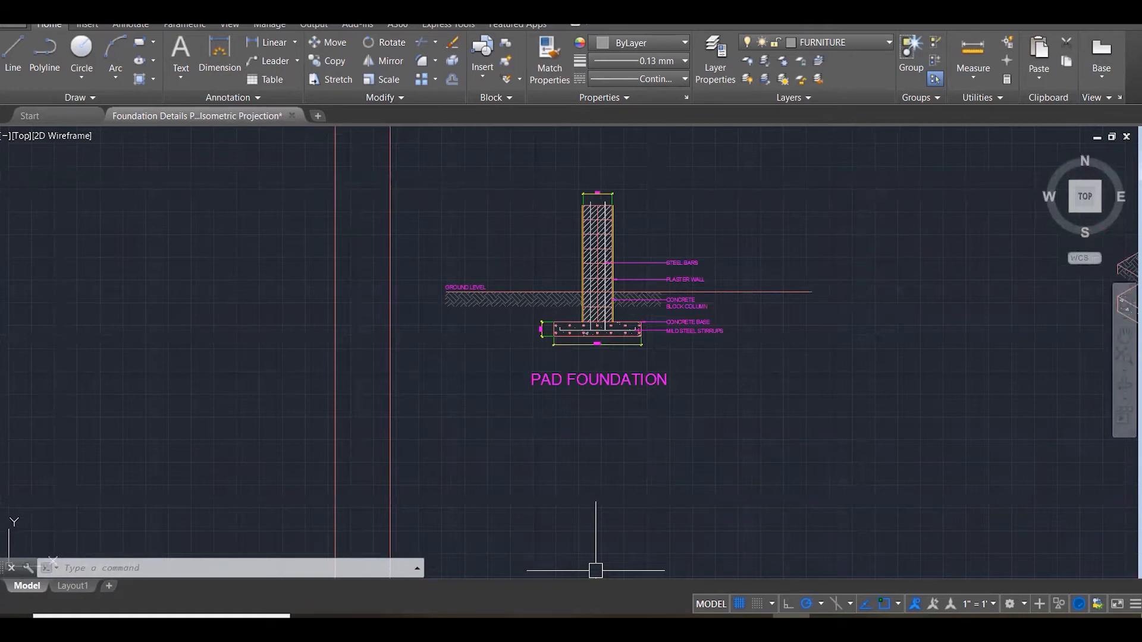
Examine the pad foundation reference section and the empty drawing area beside it.
{"action": "mouse_move", "coordinate": [616, 515]}
{"action": "middle_mouse_down"}
{"action": "mouse_move", "coordinate": [655, 384]}
{"action": "mouse_move", "coordinate": [642, 372]}
{"action": "mouse_move", "coordinate": [632, 596]}
{"action": "mouse_move", "coordinate": [601, 608]}
{"action": "middle_mouse_up"}
{"action": "scroll", "coordinate": [619, 363], "scroll_direction": "down", "scroll_amount": 1}
{"action": "scroll", "coordinate": [566, 469], "scroll_direction": "up", "scroll_amount": 1}
{"action": "mouse_move", "coordinate": [732, 406]}
{"action": "middle_mouse_down"}
{"action": "mouse_move", "coordinate": [711, 502]}
{"action": "mouse_move", "coordinate": [1018, 456]}
{"action": "mouse_move", "coordinate": [940, 446]}
{"action": "middle_mouse_up"}
{"action": "scroll", "coordinate": [992, 461], "scroll_direction": "up", "scroll_amount": 2}
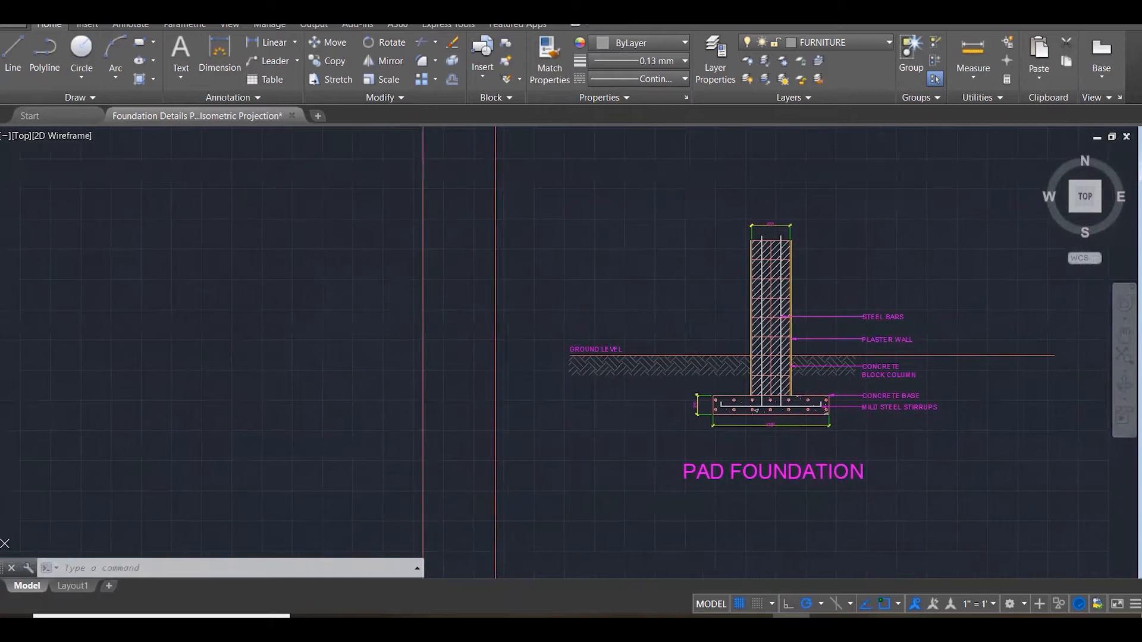
{"action": "scroll", "coordinate": [925, 458], "scroll_direction": "up", "scroll_amount": 1}
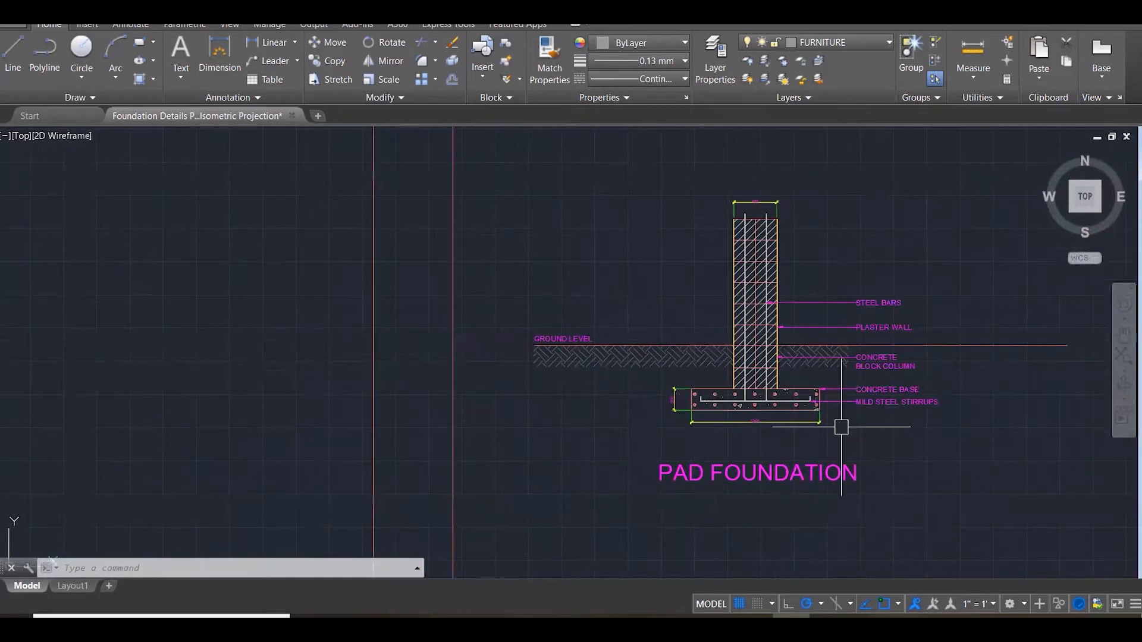
{"action": "middle_click_drag", "start_coordinate": [132, 329], "coordinate": [240, 339]}
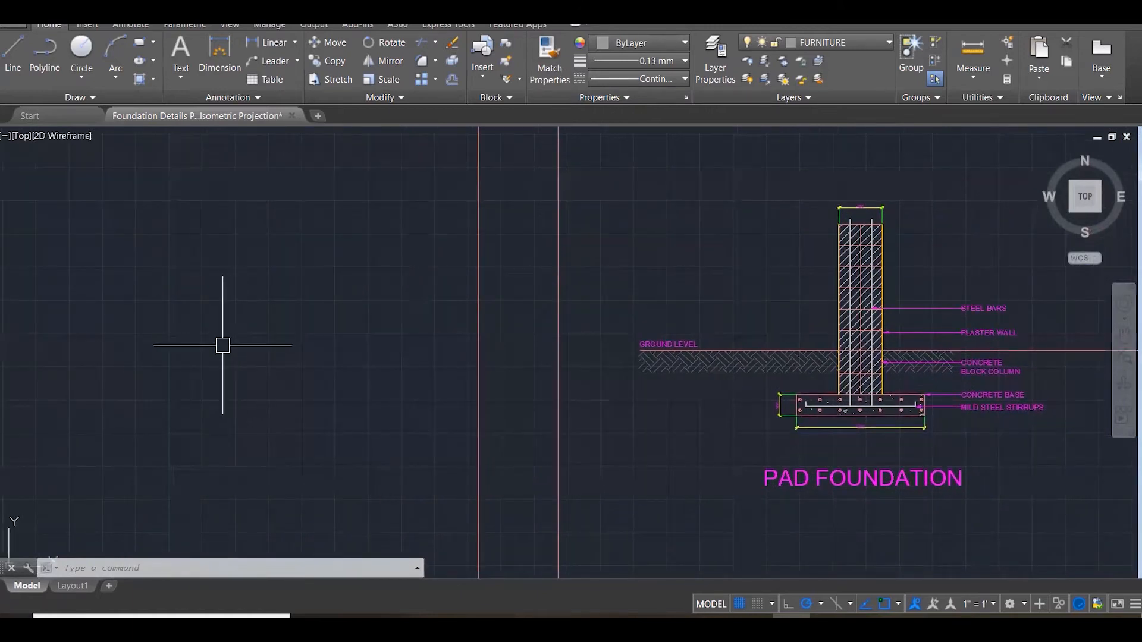
{"action": "key", "text": "Escape"}
{"action": "key", "text": "Escape"}
{"action": "key", "text": "Escape"}
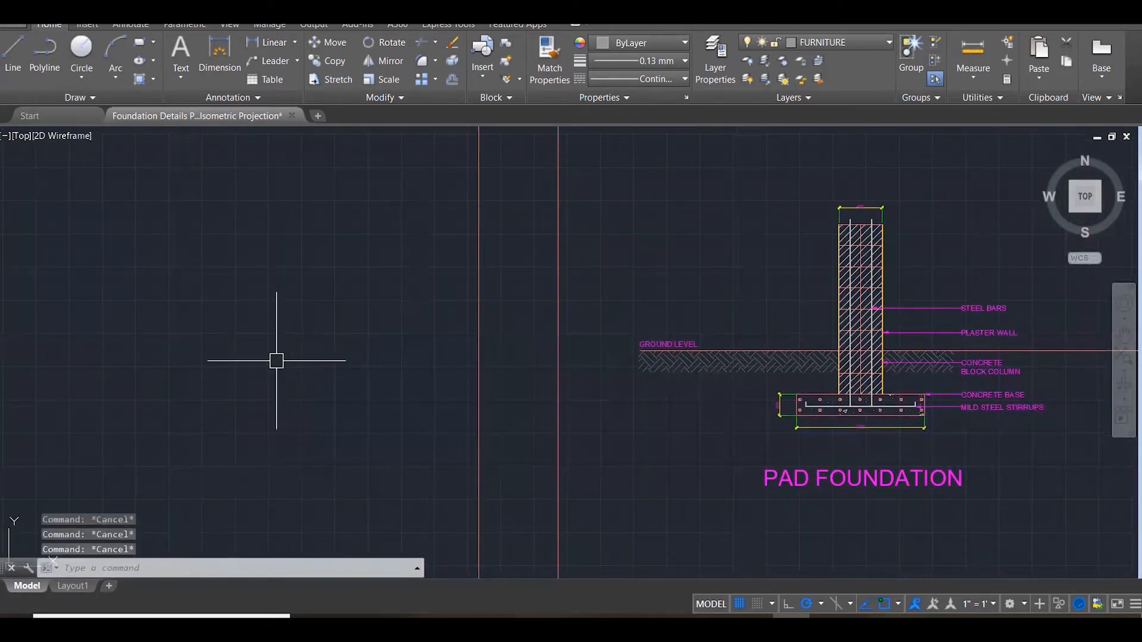
Draw the concrete base as a closed rectangle 1200 long and 200 thick on the OUTLINE layer, with Ortho on.
{"action": "type", "text": "l"}
{"action": "key", "text": "Return"}
{"action": "left_click", "coordinate": [127, 392]}
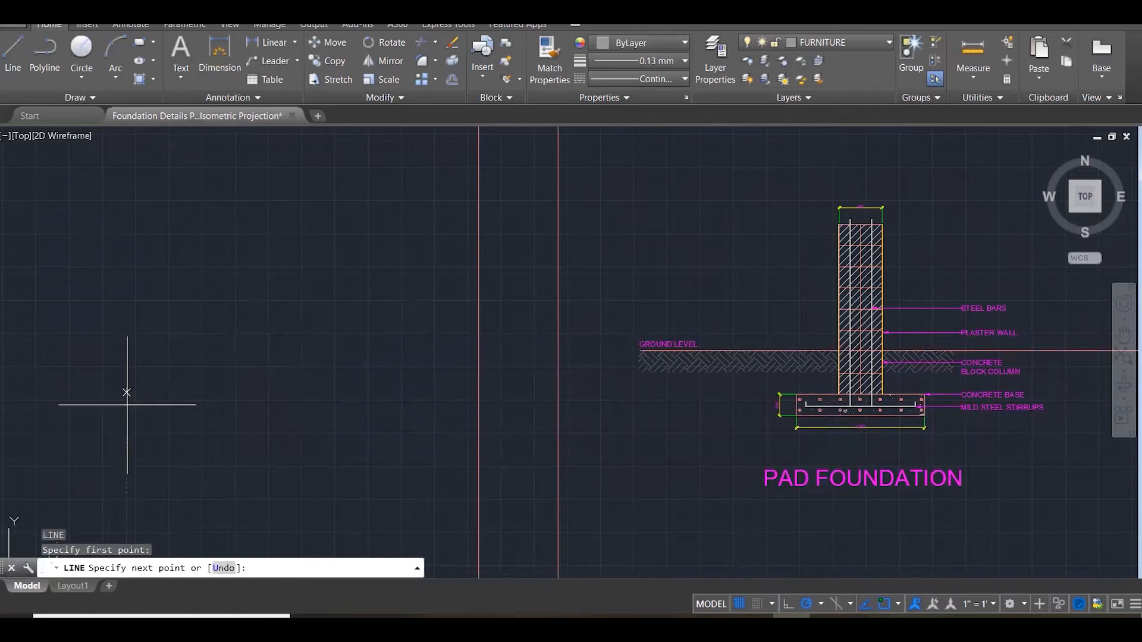
{"action": "left_click", "coordinate": [814, 48]}
{"action": "left_click", "coordinate": [827, 244]}
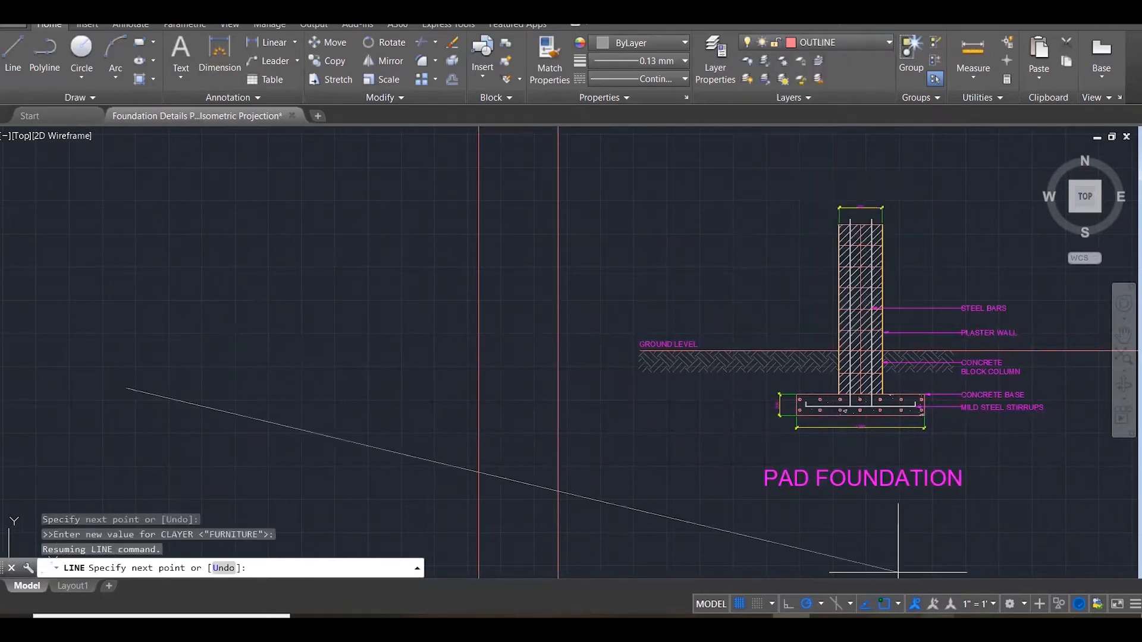
{"action": "key", "text": "F8"}
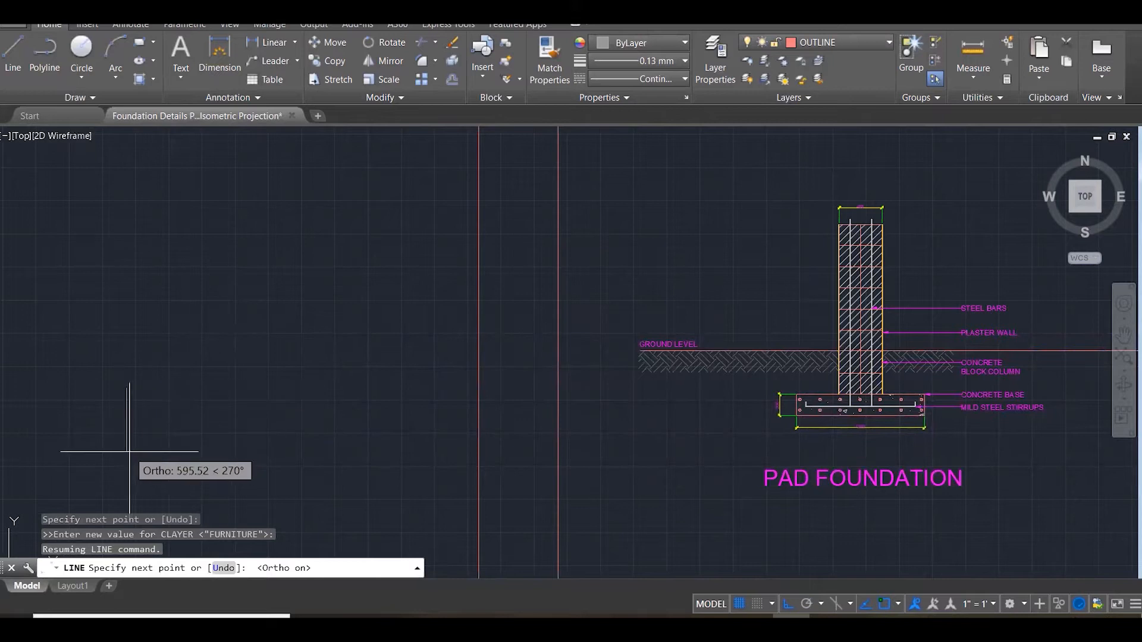
{"action": "key", "text": "Return"}
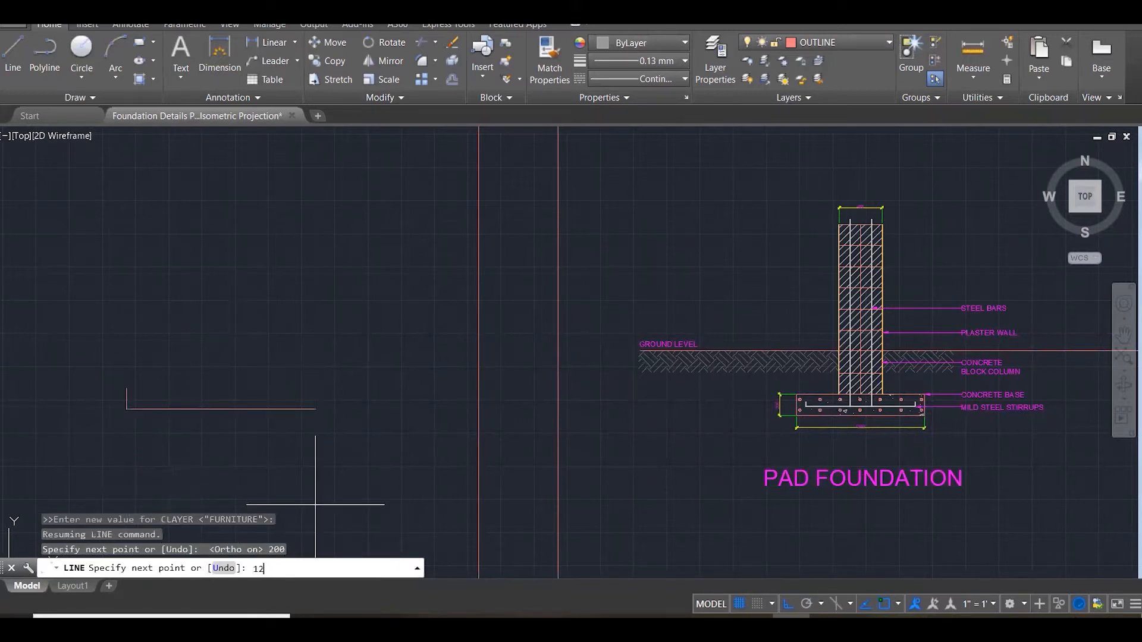
{"action": "key", "text": "Return"}
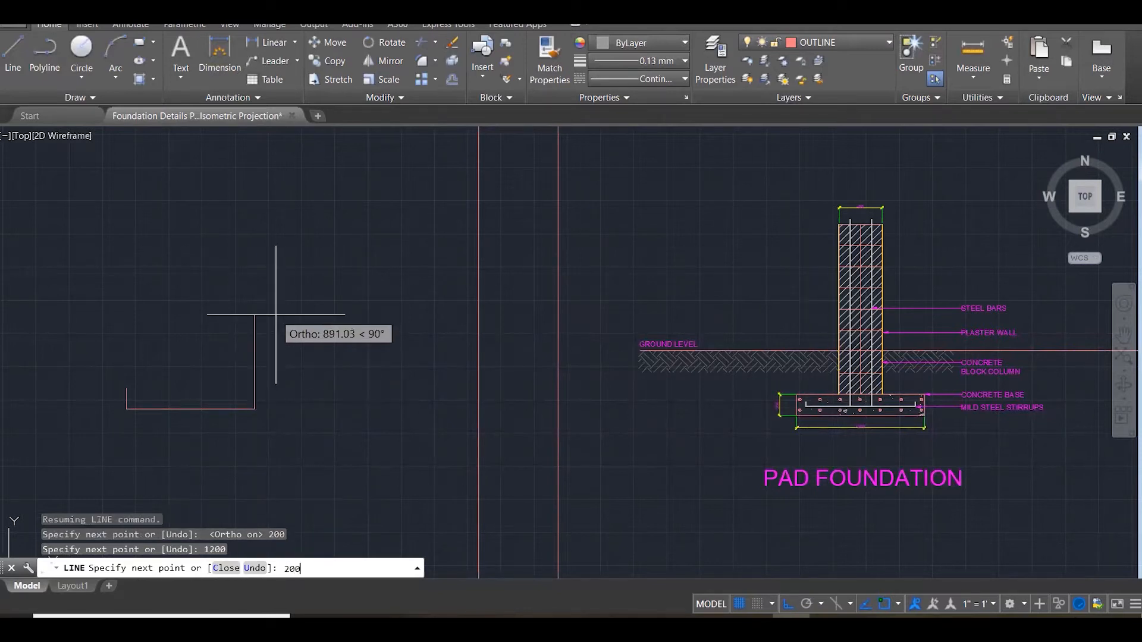
{"action": "key", "text": "Return"}
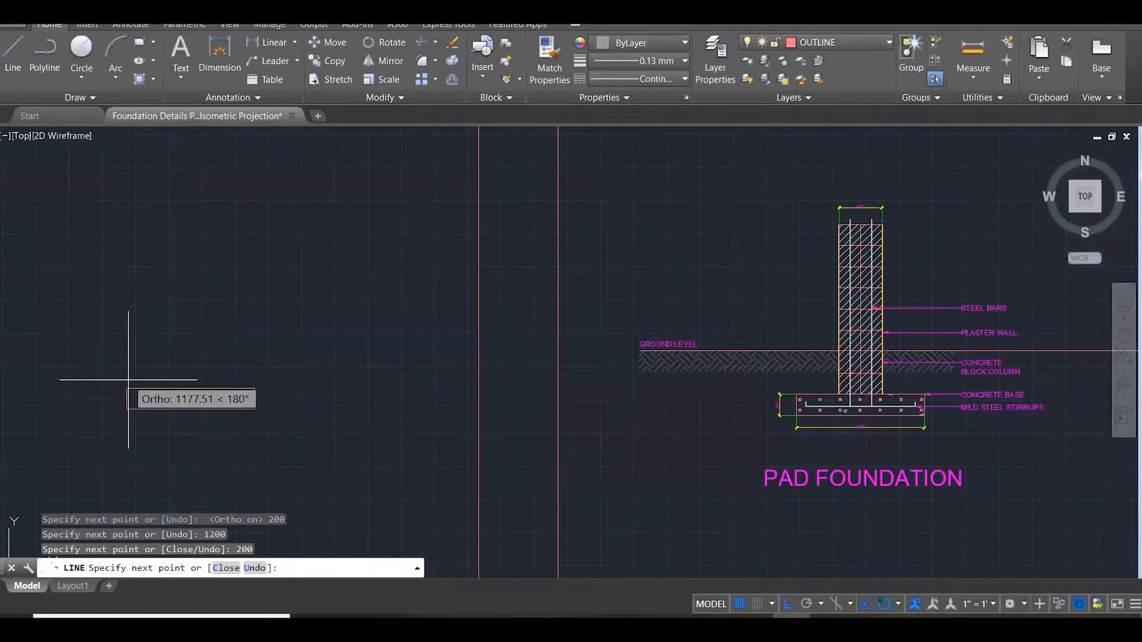
{"action": "left_click", "coordinate": [127, 388]}
{"action": "key", "text": "Escape"}
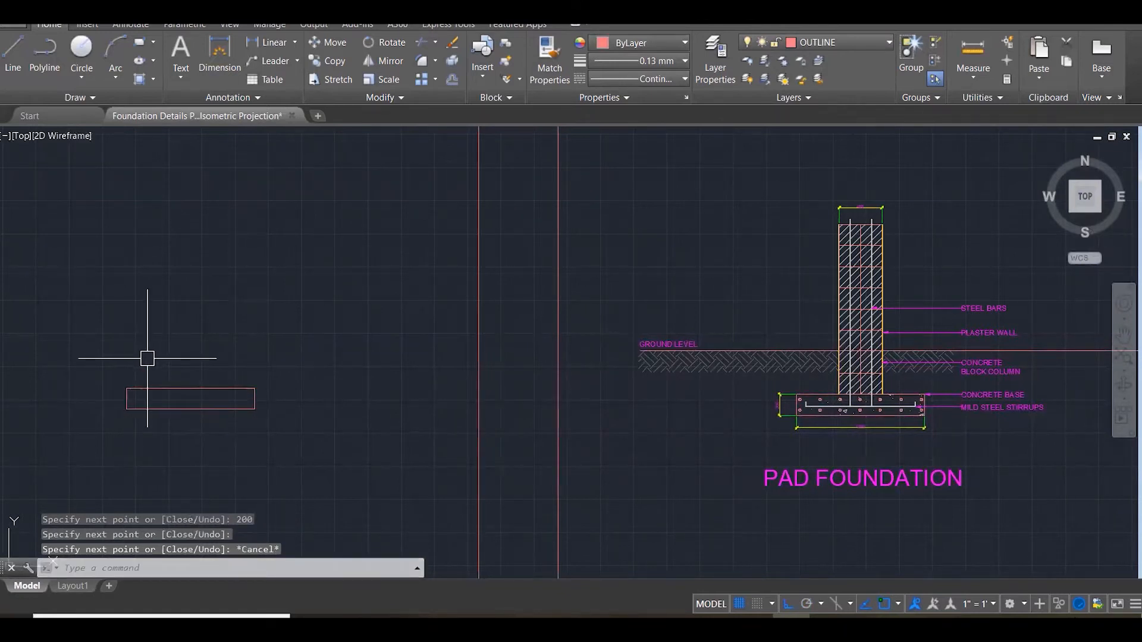
{"action": "type", "text": "L"}
{"action": "key", "text": "Return"}
{"action": "left_click", "coordinate": [191, 388]}
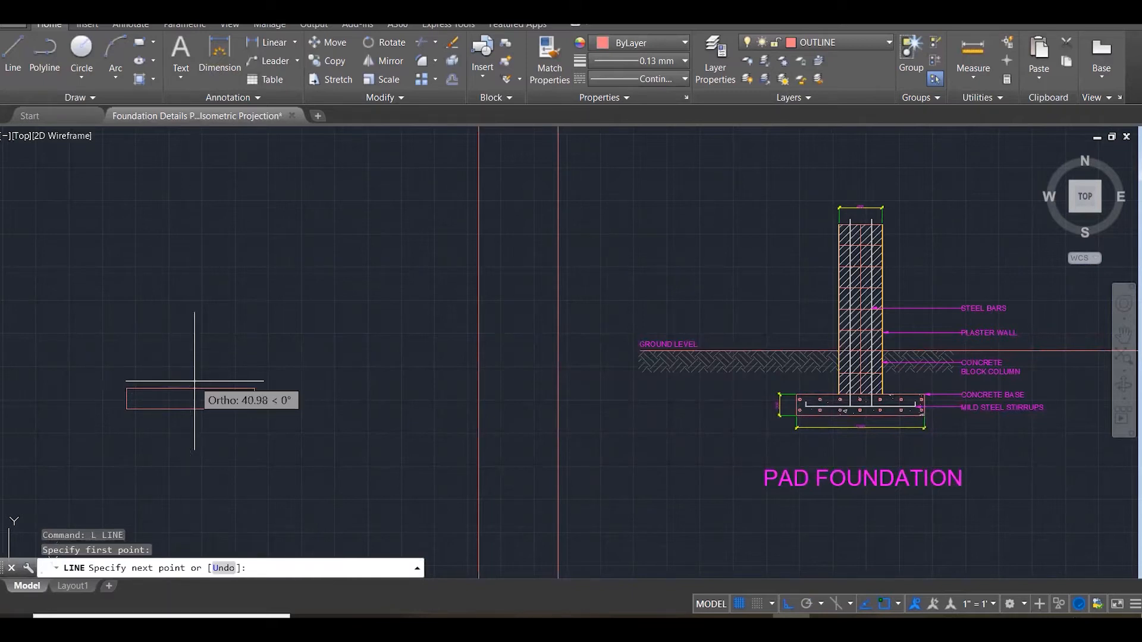
{"action": "key", "text": "Escape"}
Draw a vertical column centre line upward from the midpoint of the base's top edge.
{"action": "key", "text": "Return"}
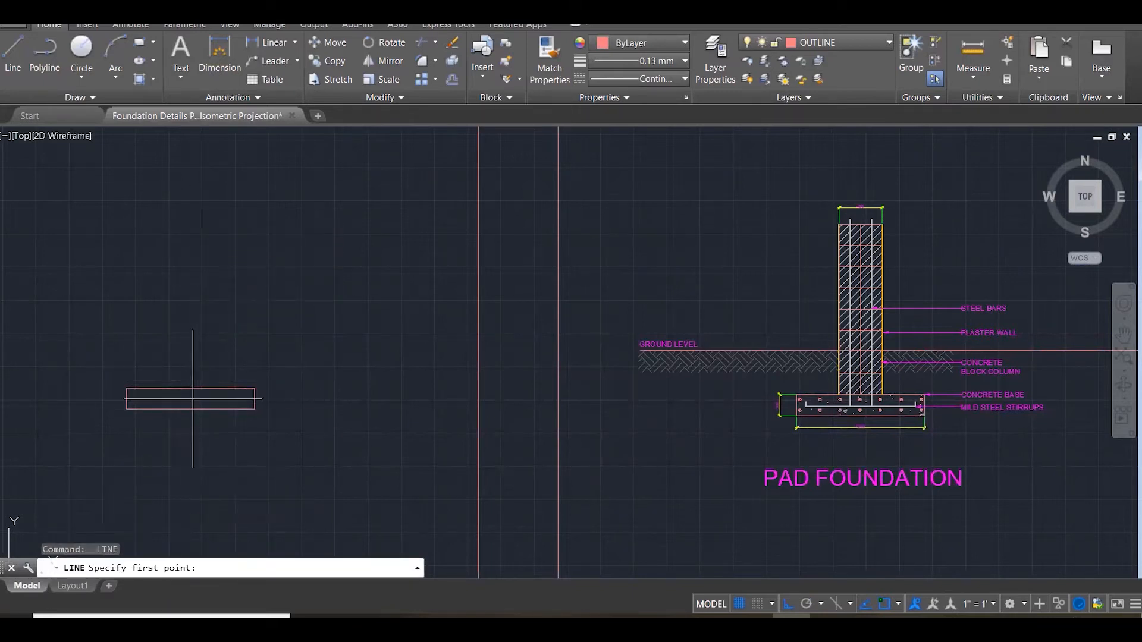
{"action": "left_click", "coordinate": [191, 388]}
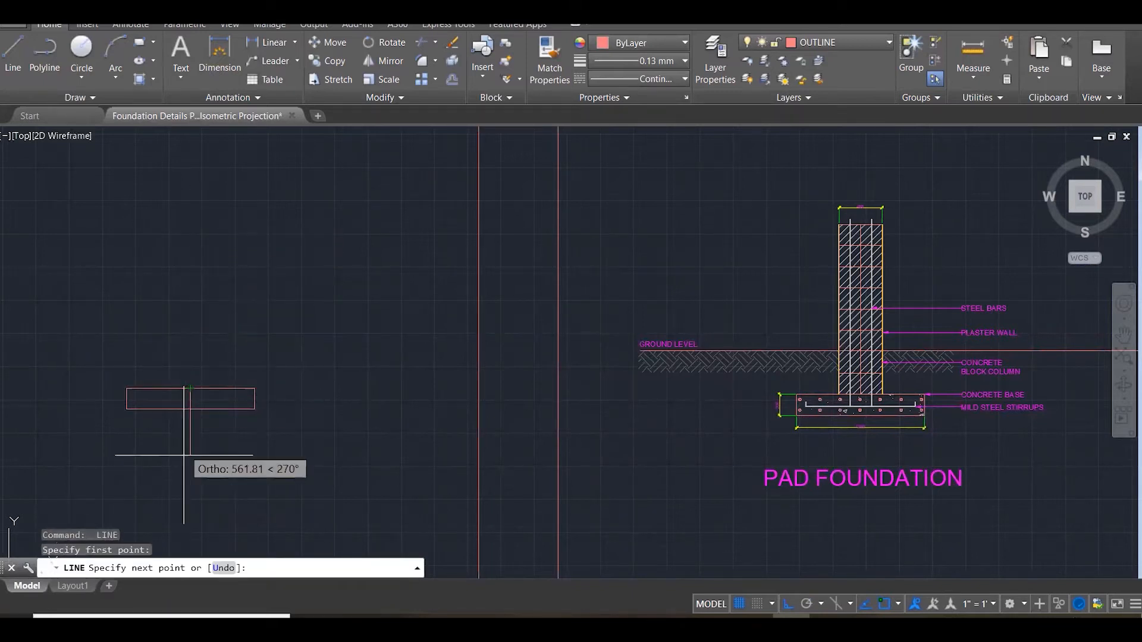
{"action": "left_click", "coordinate": [189, 135]}
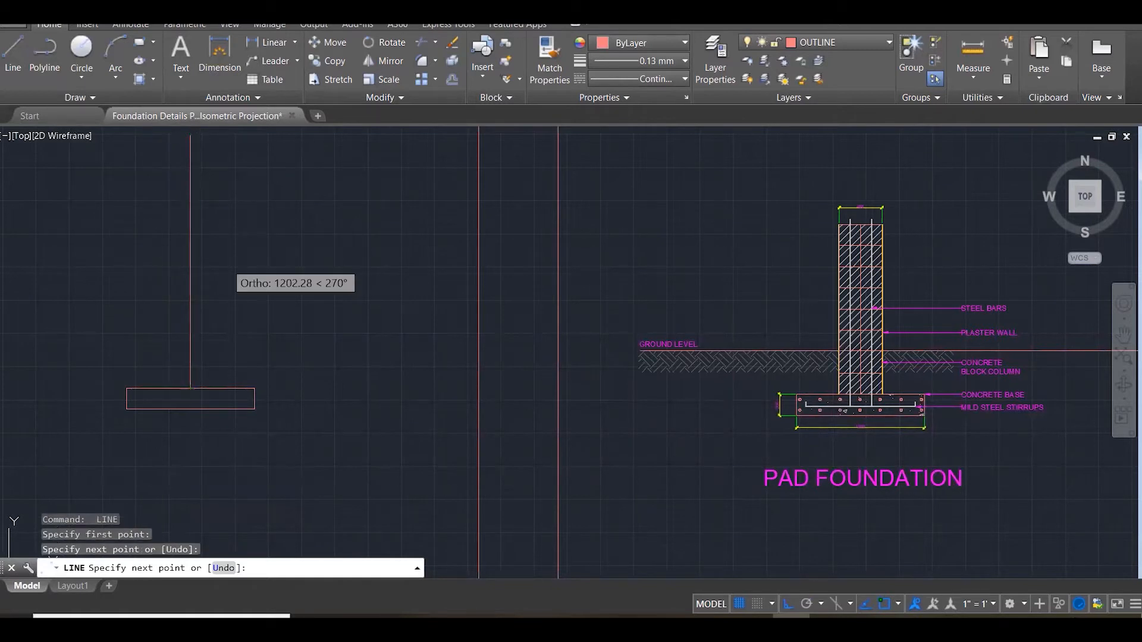
{"action": "key", "text": "Escape"}
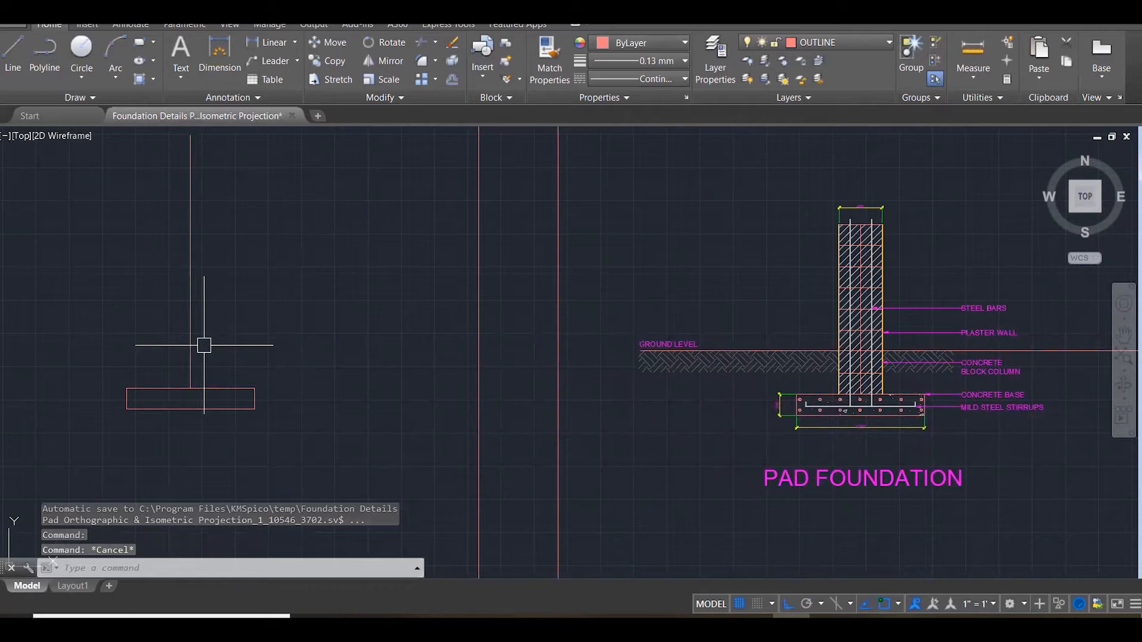
Offset the column centre line by 200 to both sides to form the column faces.
{"action": "type", "text": "o"}
{"action": "key", "text": "Return"}
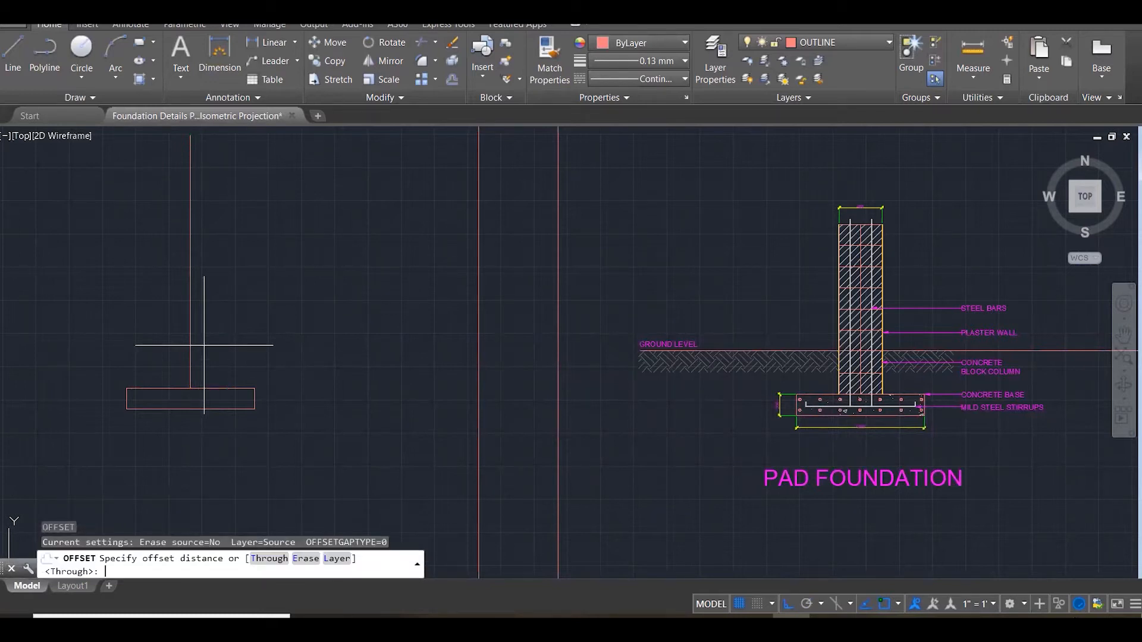
{"action": "type", "text": "200"}
{"action": "key", "text": "Return"}
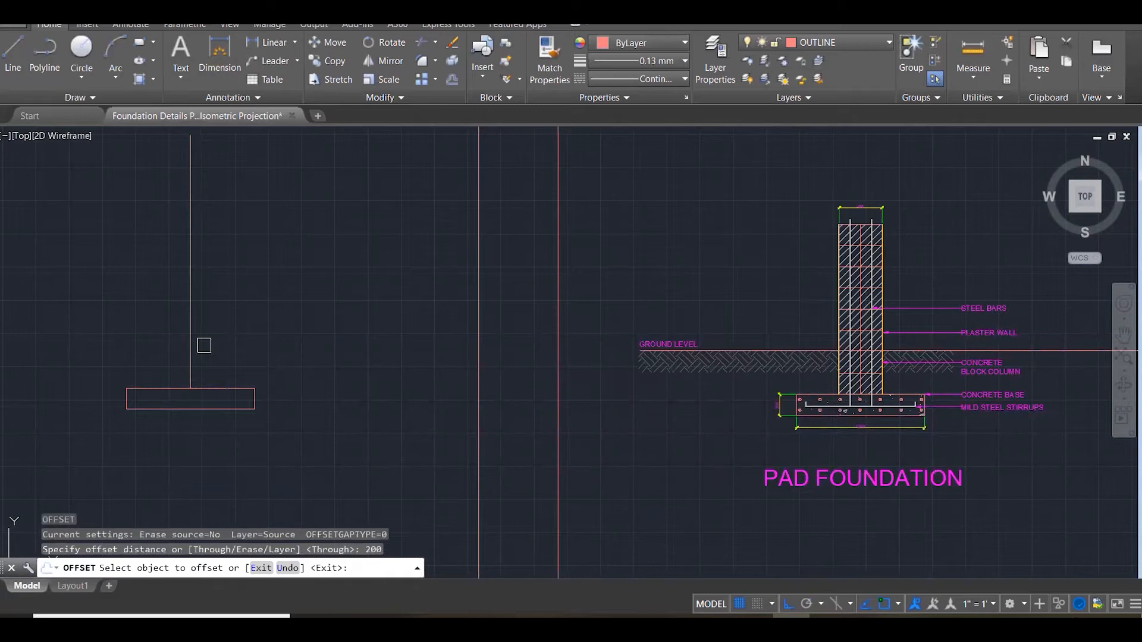
{"action": "left_click", "coordinate": [190, 336]}
{"action": "left_click", "coordinate": [253, 343]}
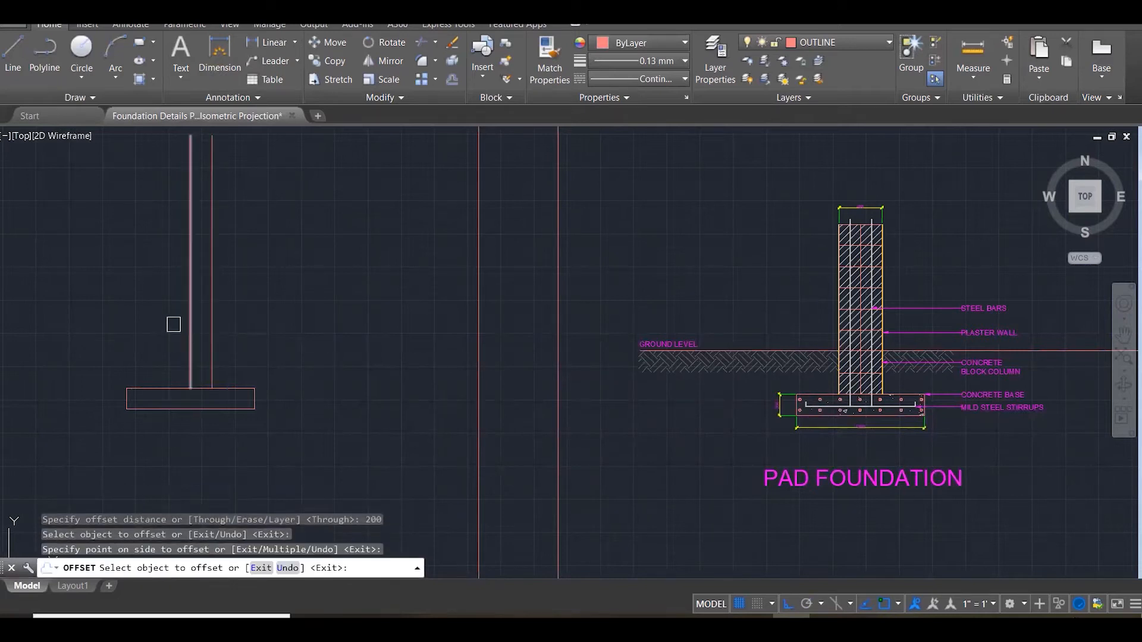
{"action": "left_click", "coordinate": [190, 317]}
{"action": "left_click", "coordinate": [125, 302]}
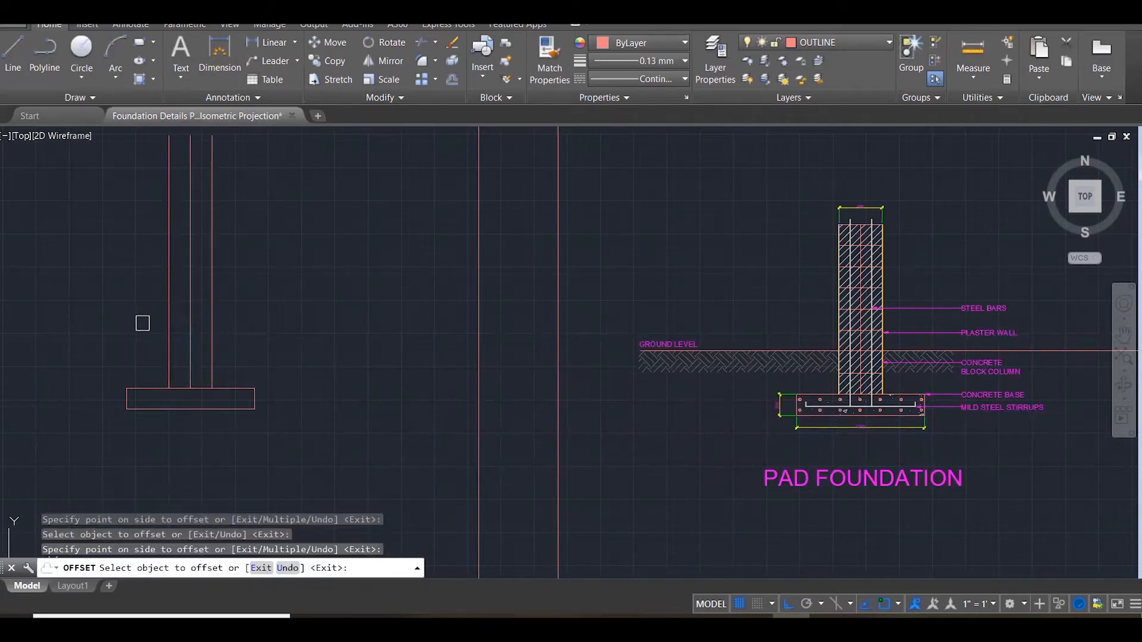
{"action": "key", "text": "Escape"}
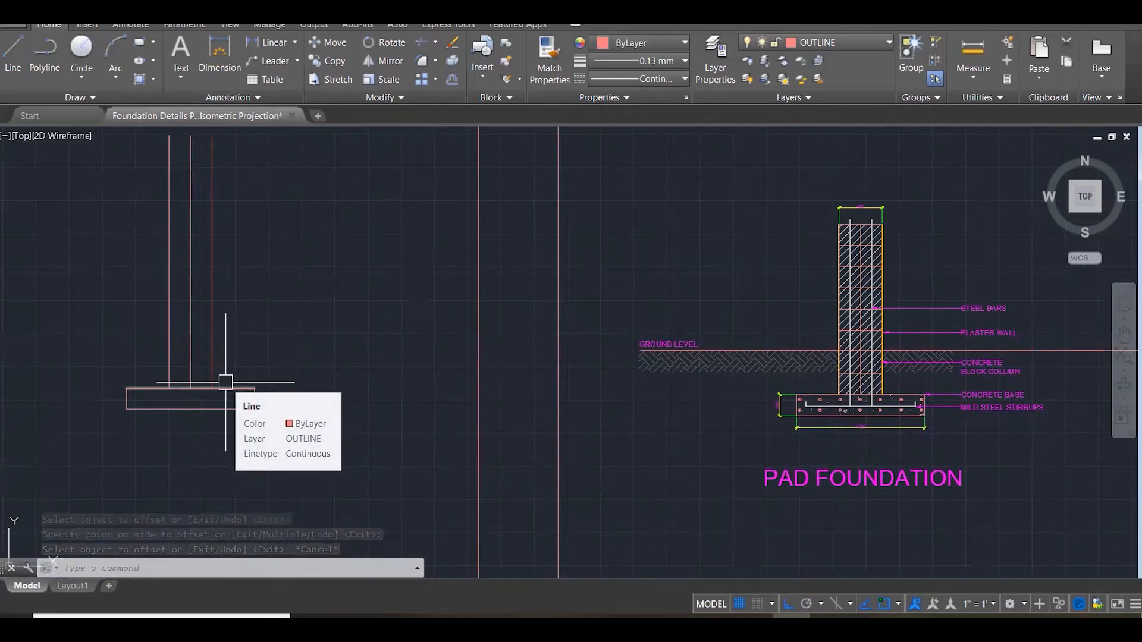
{"action": "key", "text": "Escape"}
{"action": "key", "text": "Escape"}
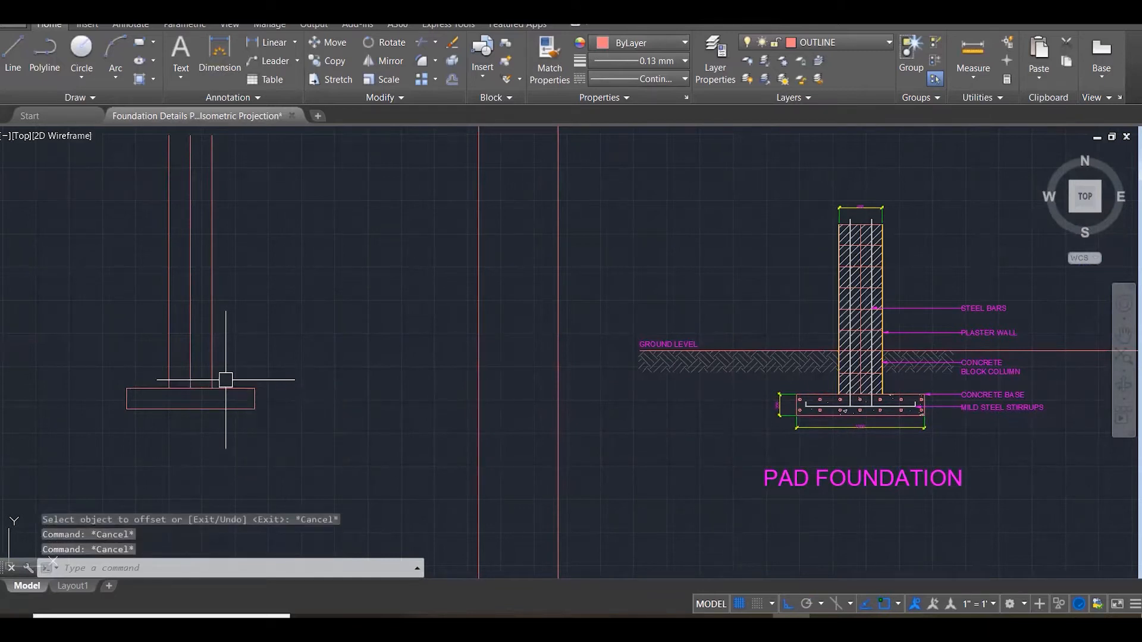
Offset the base's top edge upward by 200 repeatedly to make eight horizontal block course lines.
{"action": "type", "text": "o"}
{"action": "key", "text": "Return"}
{"action": "type", "text": "2"}
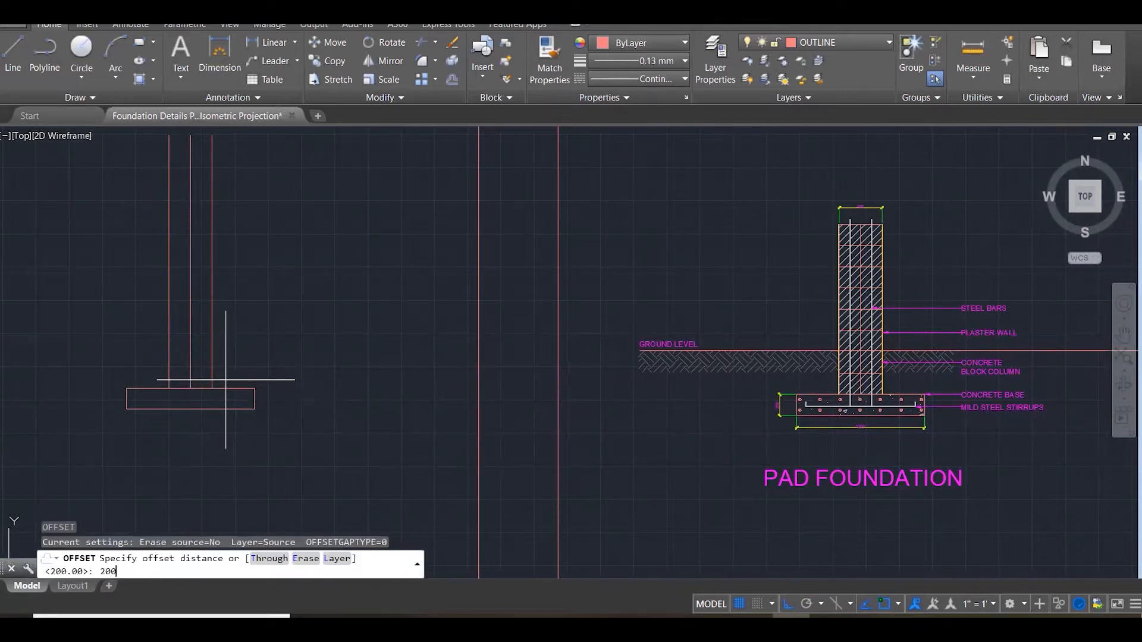
{"action": "key", "text": "Return"}
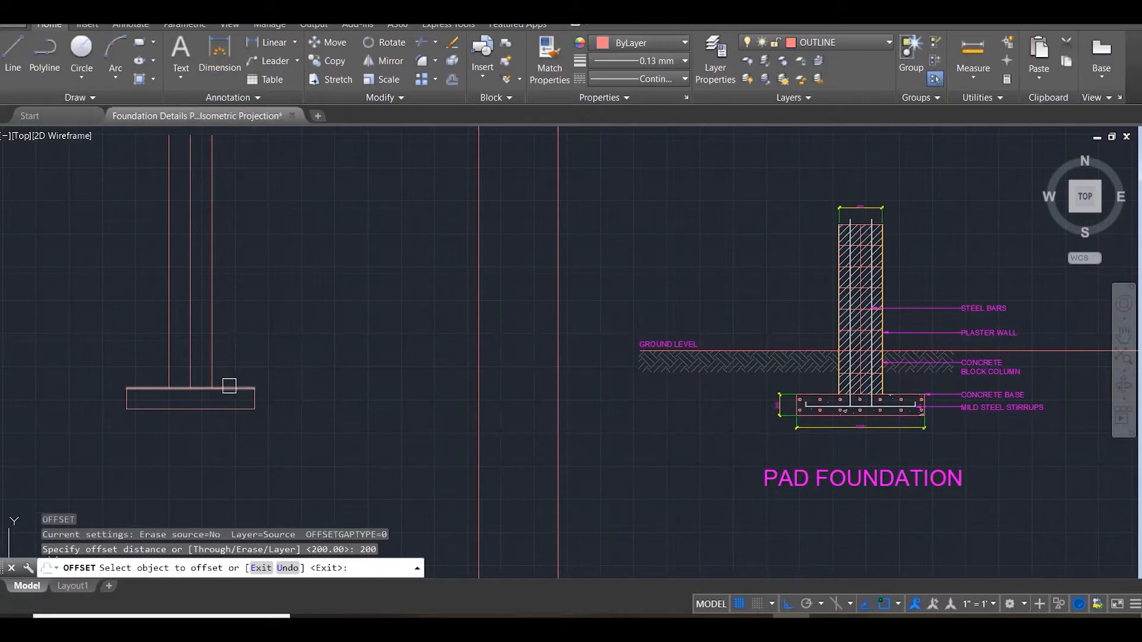
{"action": "left_click", "coordinate": [229, 385]}
{"action": "left_click", "coordinate": [236, 341]}
{"action": "left_click", "coordinate": [227, 368]}
{"action": "left_click", "coordinate": [239, 336]}
{"action": "left_click", "coordinate": [241, 346]}
{"action": "left_click", "coordinate": [250, 309]}
{"action": "left_click", "coordinate": [255, 278]}
{"action": "left_click", "coordinate": [247, 307]}
{"action": "left_click", "coordinate": [236, 278]}
{"action": "left_click", "coordinate": [238, 285]}
{"action": "left_click", "coordinate": [254, 238]}
{"action": "left_click", "coordinate": [240, 261]}
{"action": "left_click", "coordinate": [234, 229]}
{"action": "left_click", "coordinate": [236, 239]}
{"action": "left_click", "coordinate": [237, 190]}
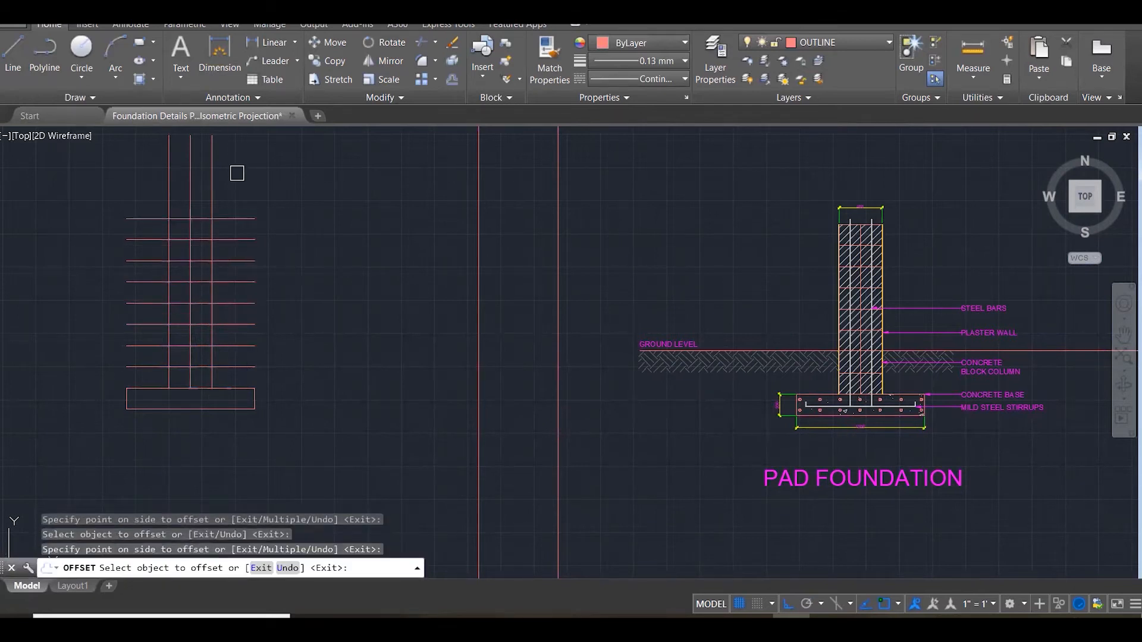
{"action": "key", "text": "Escape"}
Trim the horizontal course lines where they extend beyond both outer faces of the column.
{"action": "type", "text": "tr"}
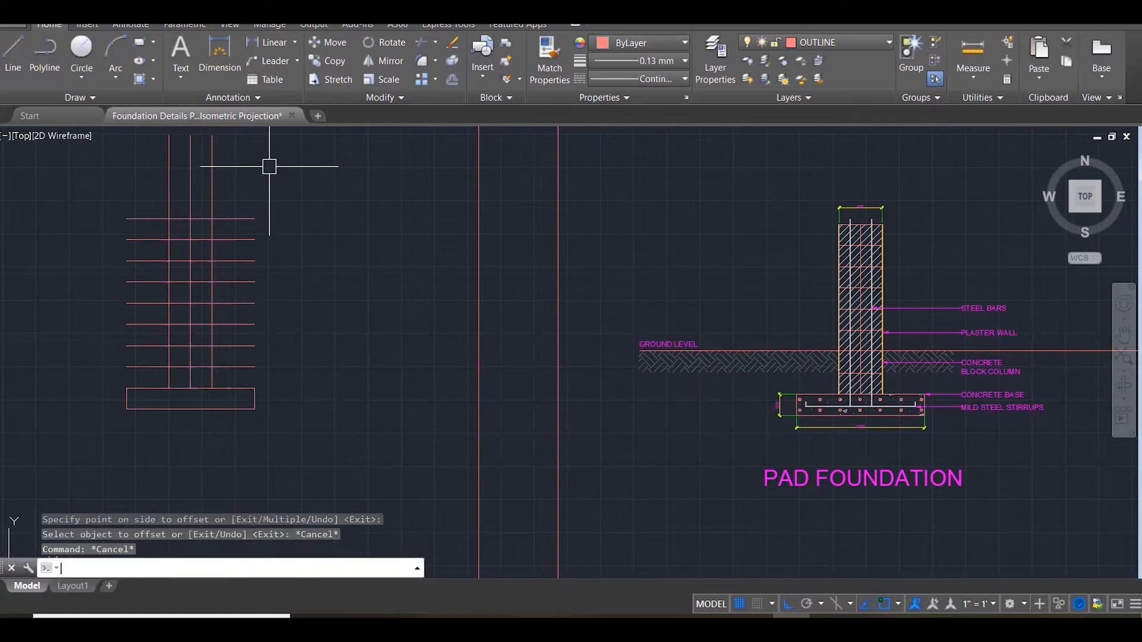
{"action": "key", "text": "Return"}
{"action": "left_click", "coordinate": [297, 137]}
{"action": "left_click", "coordinate": [24, 497]}
{"action": "key", "text": "Return"}
{"action": "left_click", "coordinate": [276, 149]}
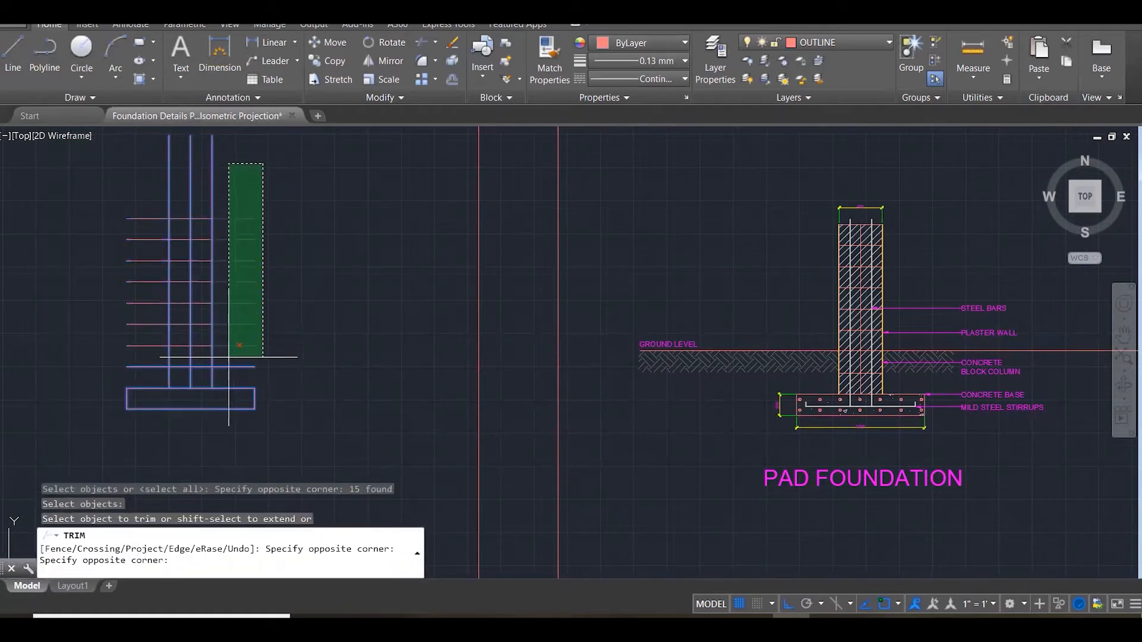
{"action": "left_click", "coordinate": [230, 382]}
{"action": "left_click", "coordinate": [155, 183]}
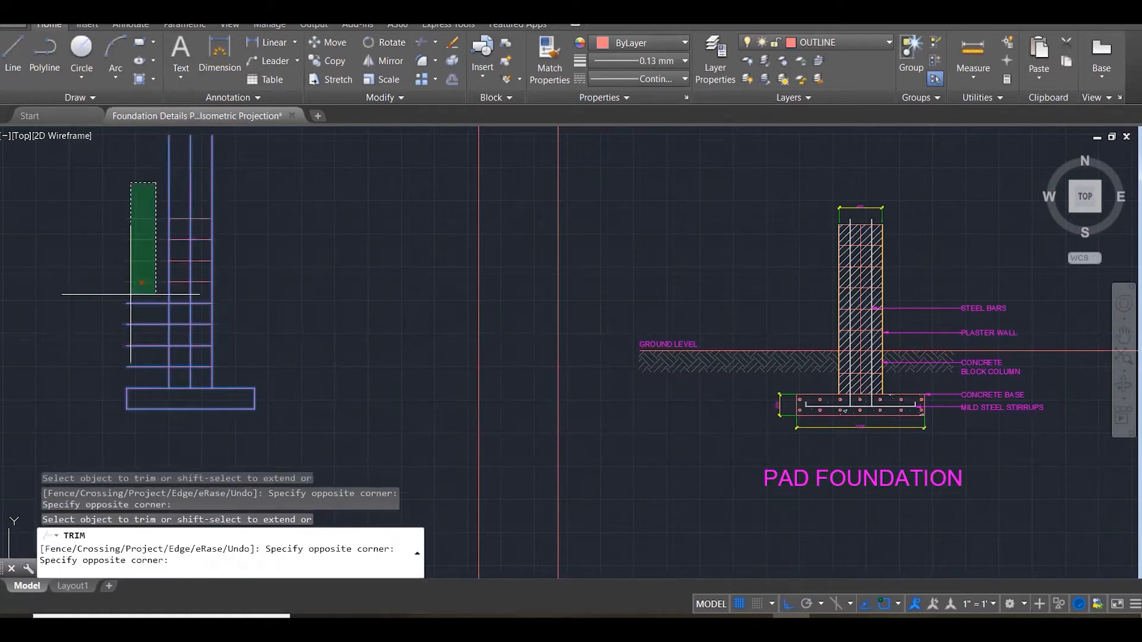
{"action": "left_click", "coordinate": [112, 441]}
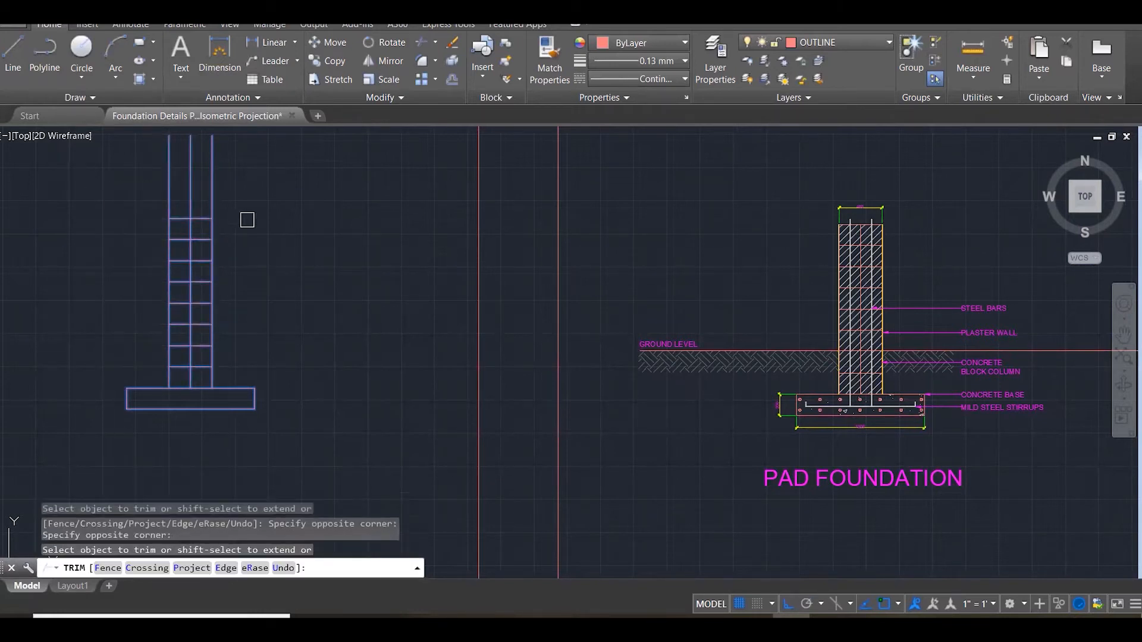
Trim the three vertical column lines above the uppermost course line.
{"action": "left_click", "coordinate": [269, 188]}
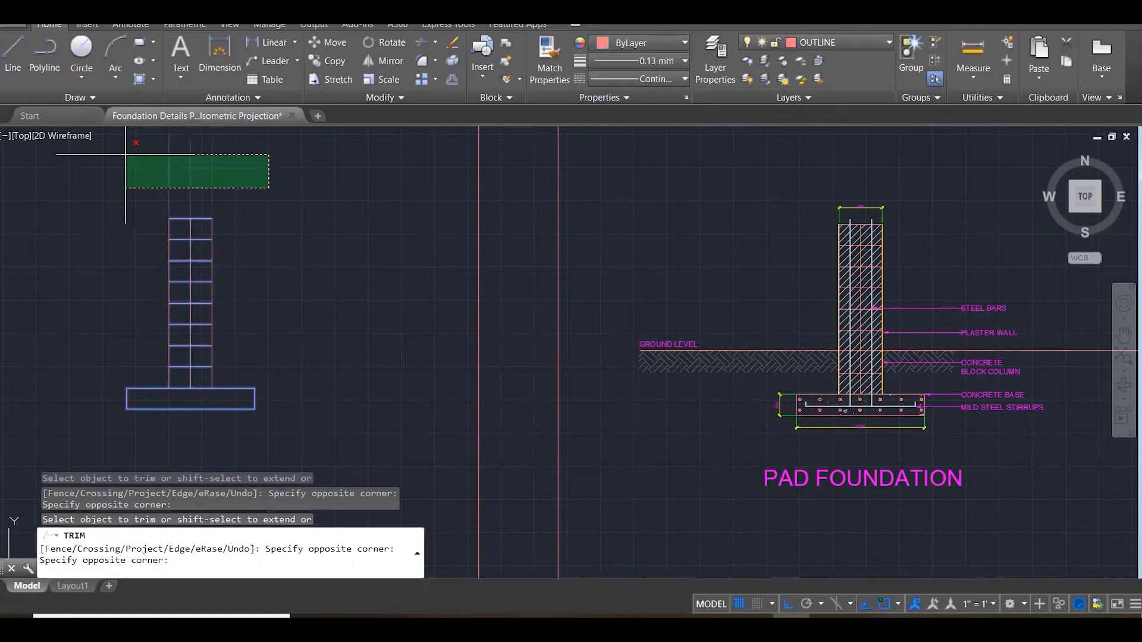
{"action": "left_click", "coordinate": [126, 155]}
{"action": "key", "text": "Escape"}
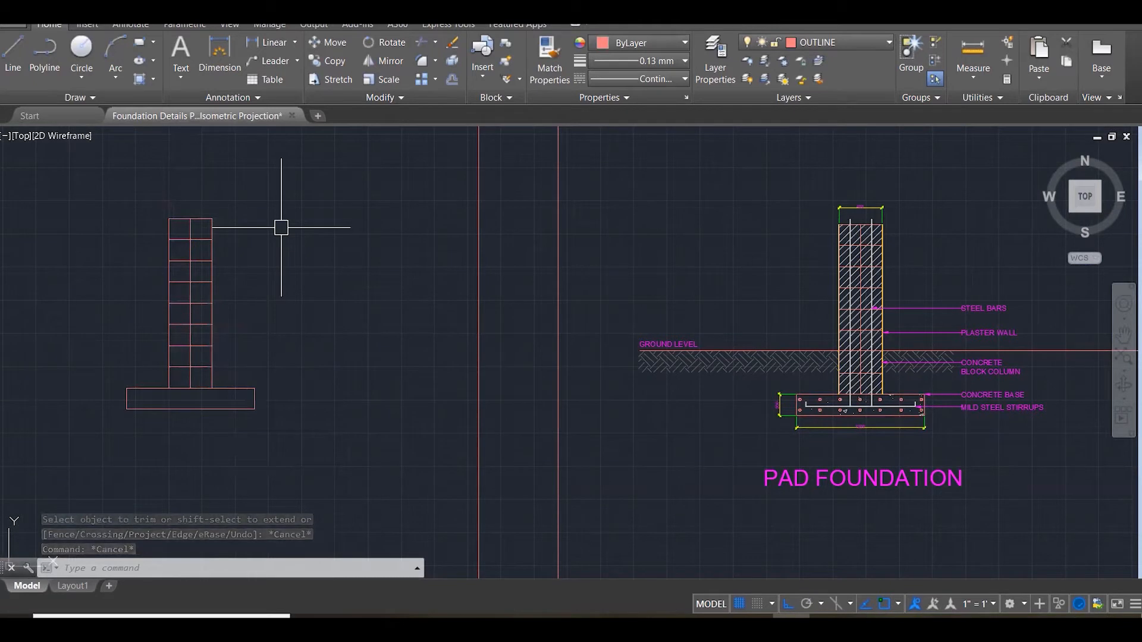
Offset both outer column faces outward by 10 for the plaster thickness.
{"action": "type", "text": "o"}
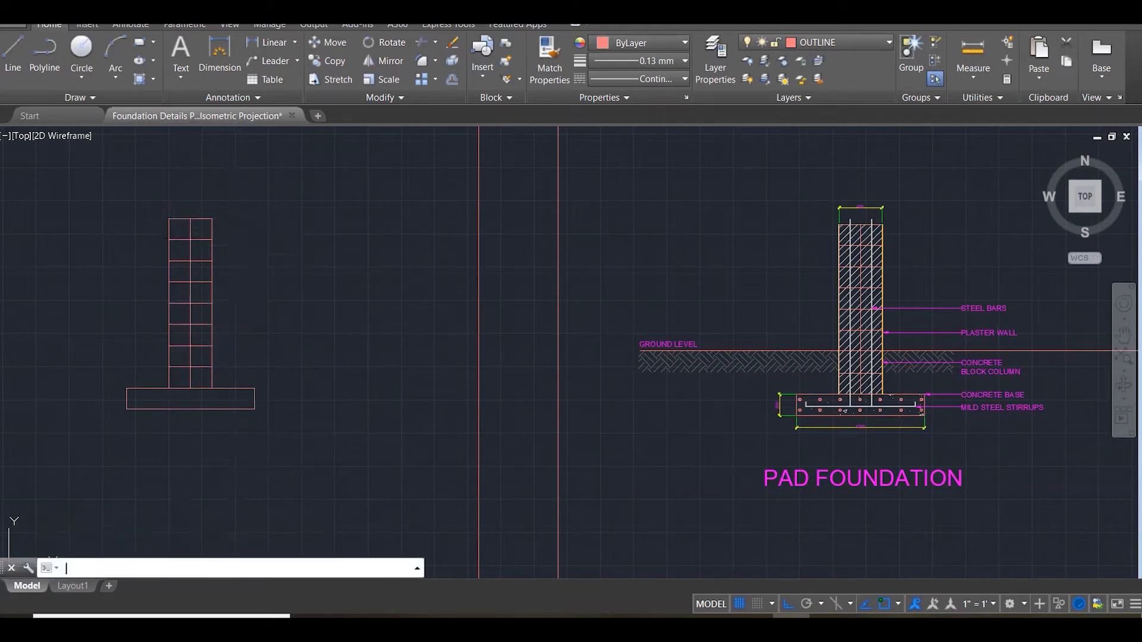
{"action": "key", "text": "Return"}
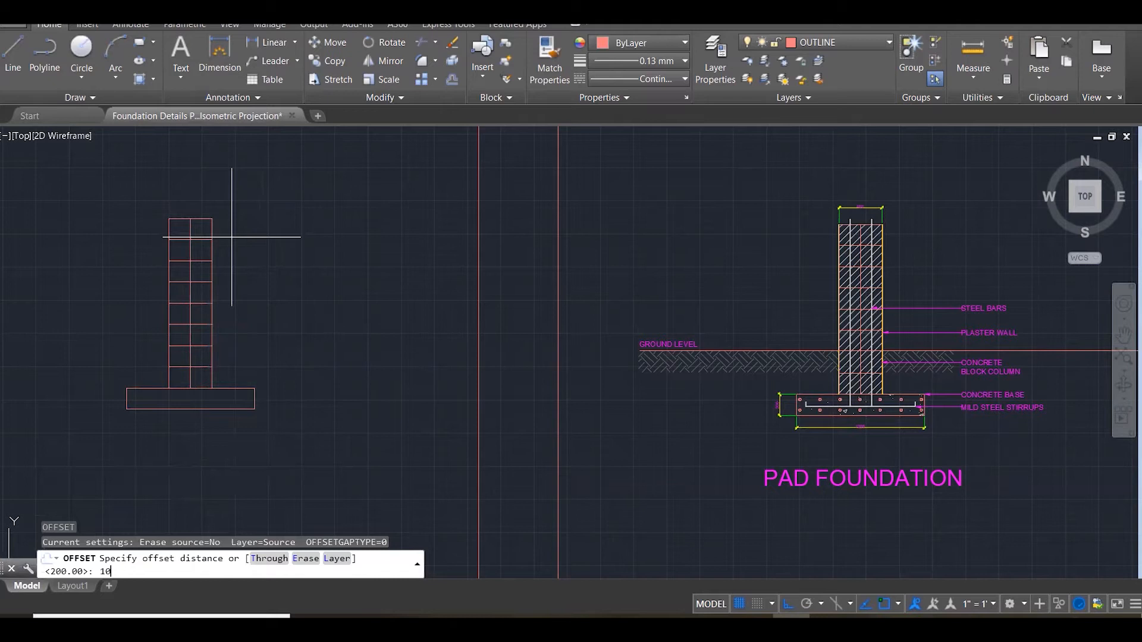
{"action": "type", "text": "10"}
{"action": "key", "text": "Return"}
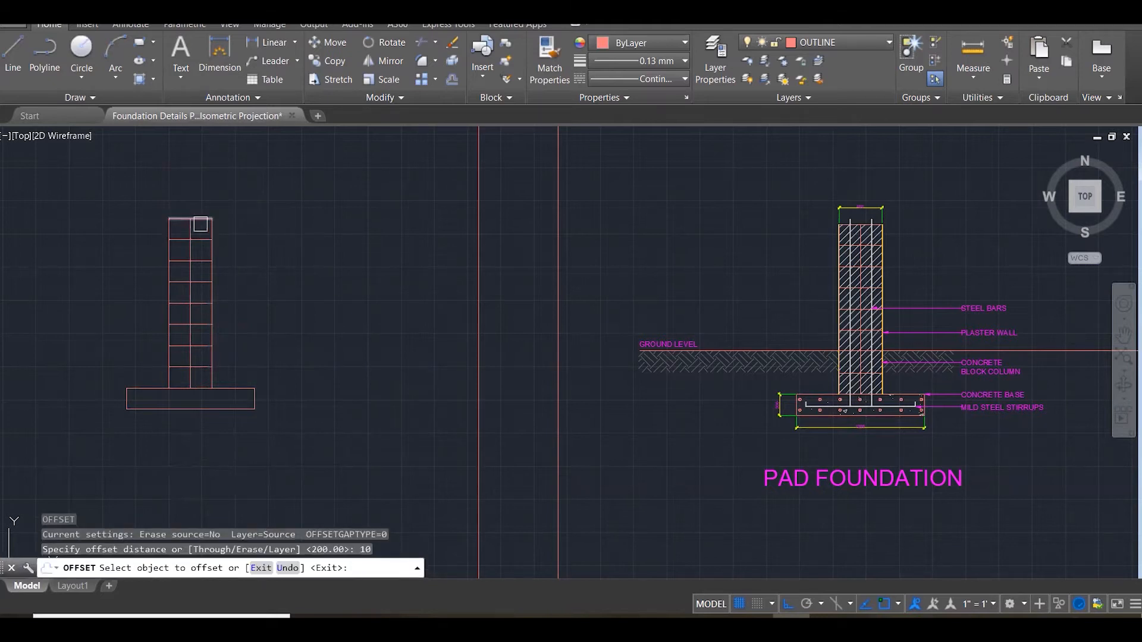
{"action": "left_click", "coordinate": [210, 230]}
{"action": "left_click", "coordinate": [306, 242]}
{"action": "left_click", "coordinate": [168, 231]}
{"action": "left_click", "coordinate": [131, 238]}
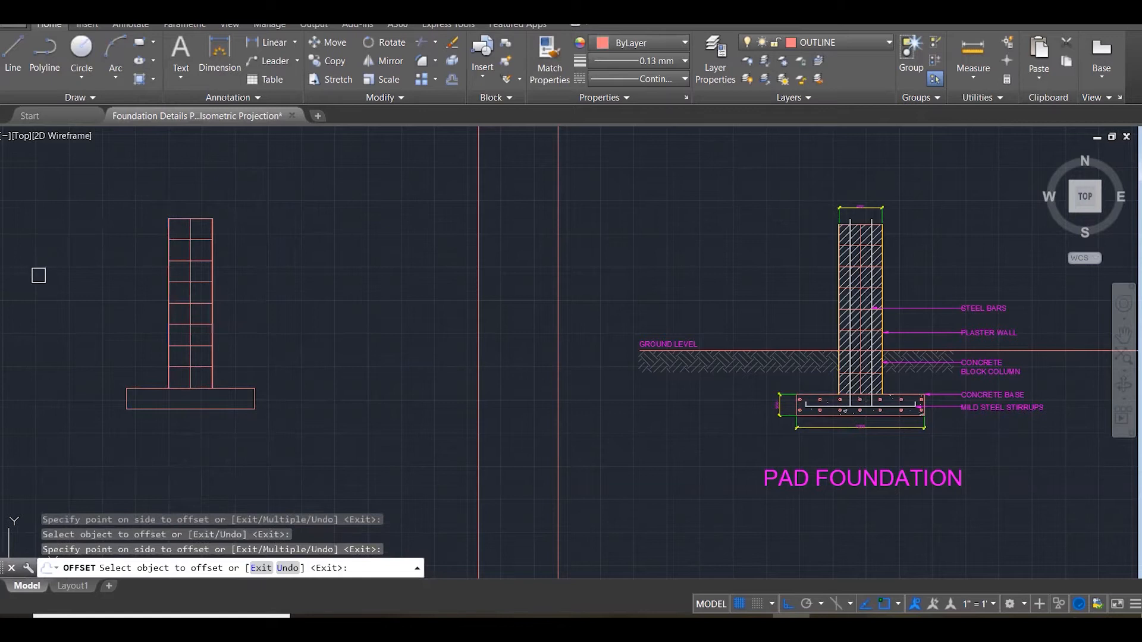
Move the two outer plaster lines of the column to the CONSTRUCTION layer.
{"action": "key", "text": "Escape"}
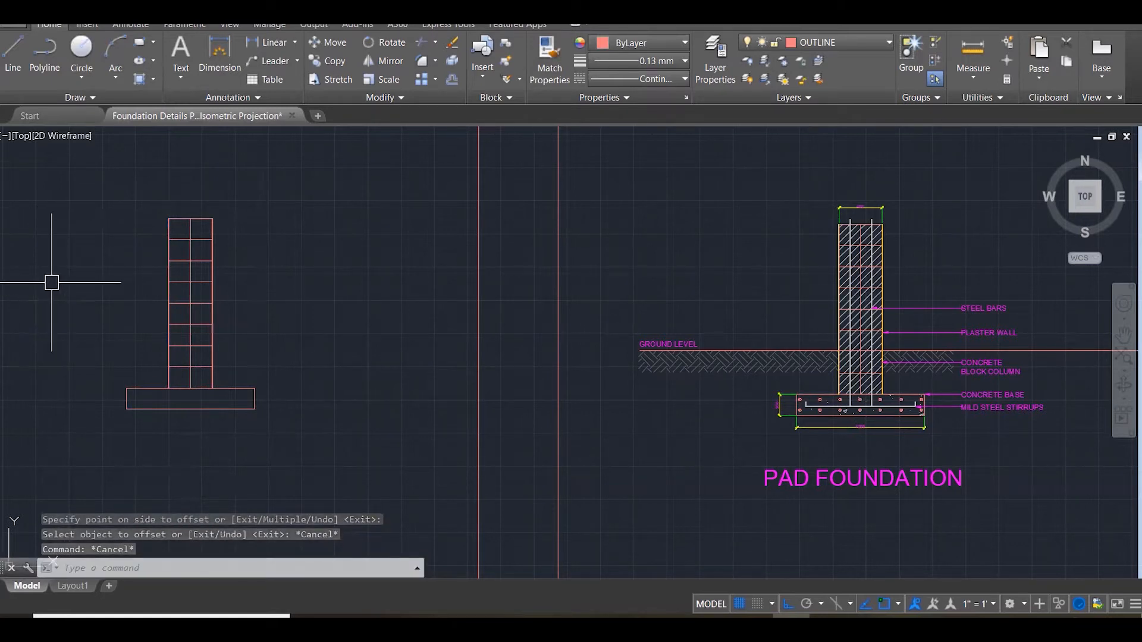
{"action": "scroll", "coordinate": [52, 282], "scroll_direction": "up", "scroll_amount": 3}
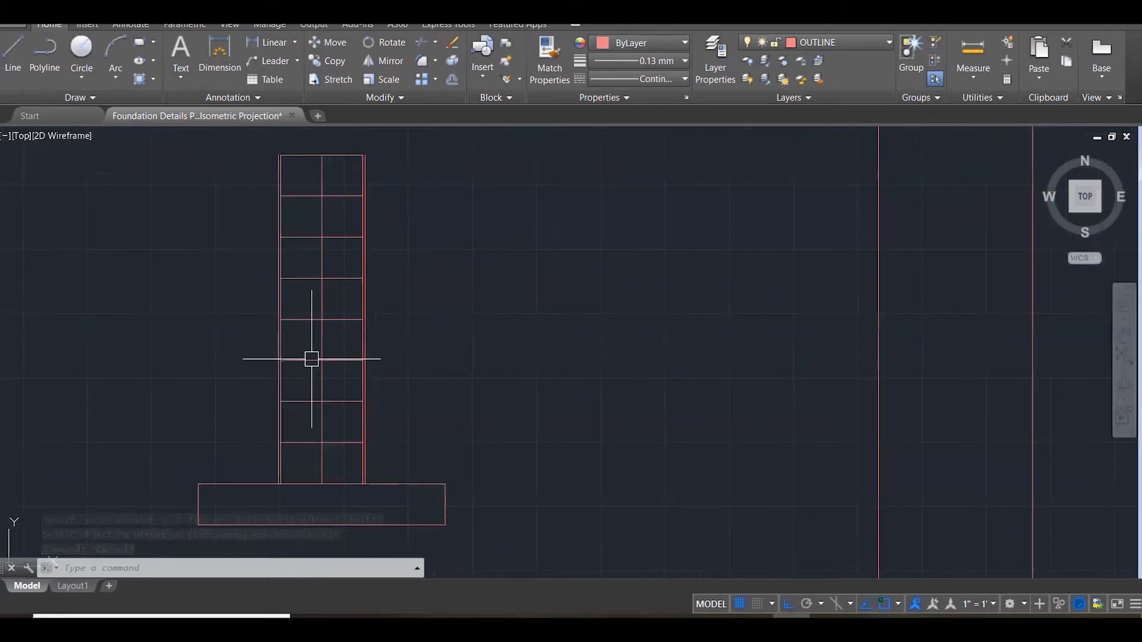
{"action": "key", "text": "Escape"}
{"action": "left_click", "coordinate": [364, 342]}
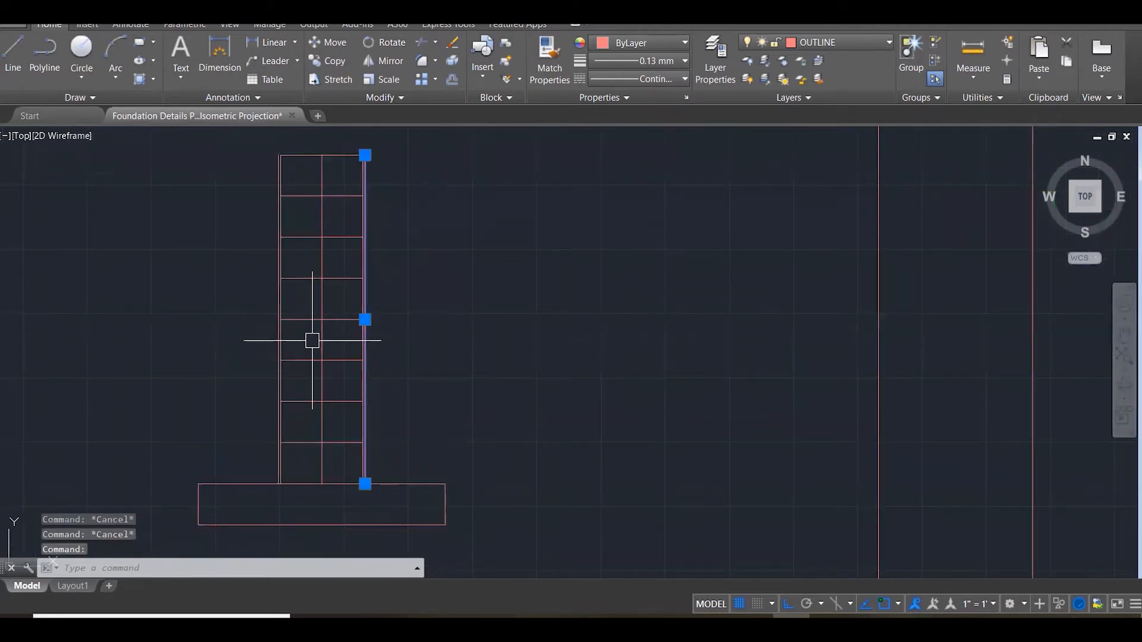
{"action": "left_click", "coordinate": [277, 323]}
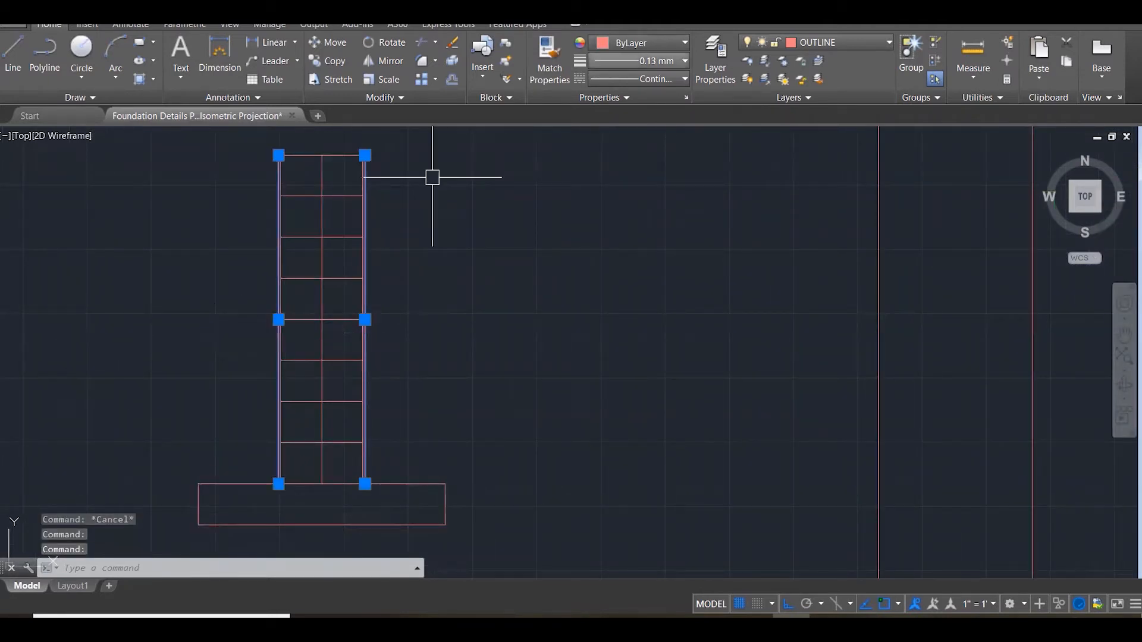
{"action": "left_click", "coordinate": [832, 39]}
{"action": "key", "text": "Escape"}
{"action": "key", "text": "Escape"}
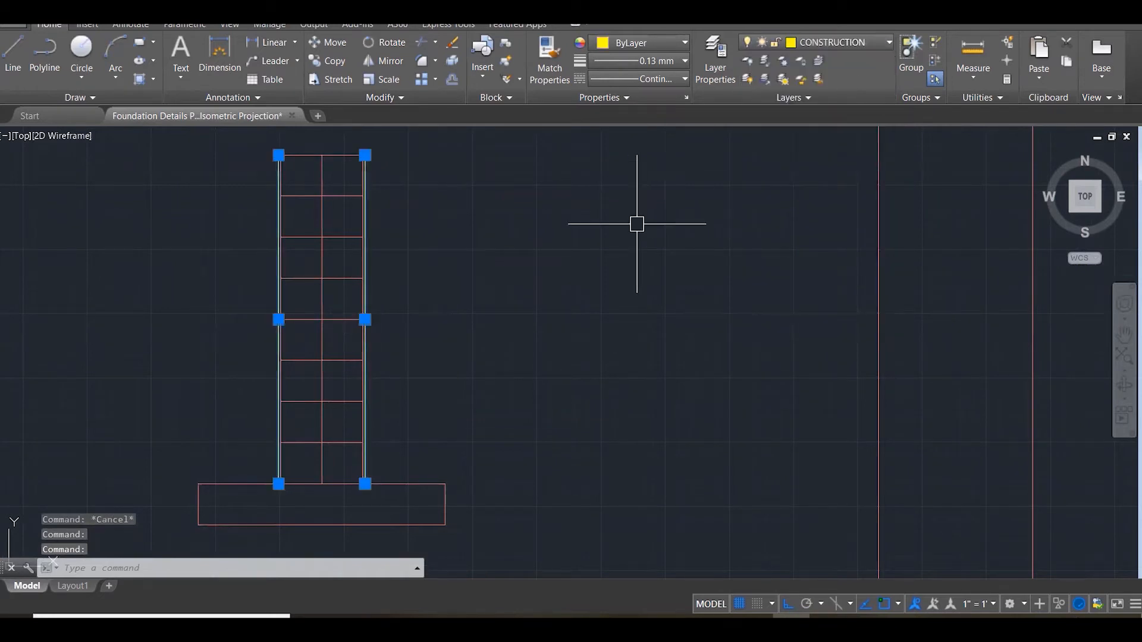
Draw a horizontal ground line crossing the lower part of the column and extending well past both sides.
{"action": "scroll", "coordinate": [581, 258], "scroll_direction": "down", "scroll_amount": 1}
{"action": "scroll", "coordinate": [536, 267], "scroll_direction": "down", "scroll_amount": 1}
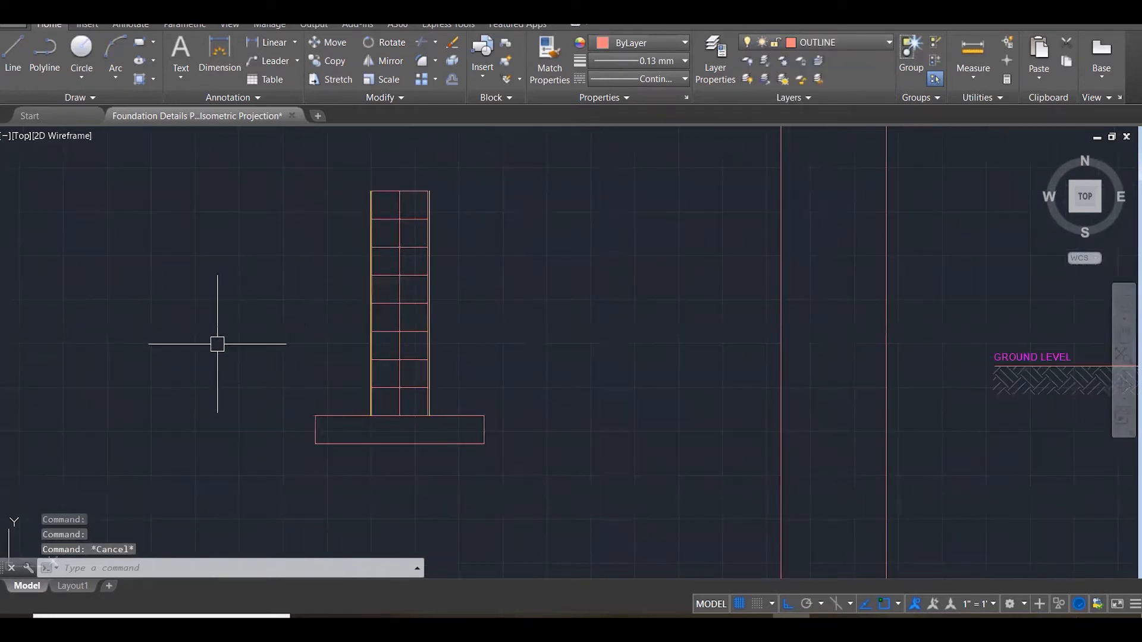
{"action": "scroll", "coordinate": [219, 344], "scroll_direction": "down", "scroll_amount": 1}
{"action": "middle_click_drag", "start_coordinate": [594, 366], "coordinate": [425, 308]}
{"action": "key", "text": "Escape"}
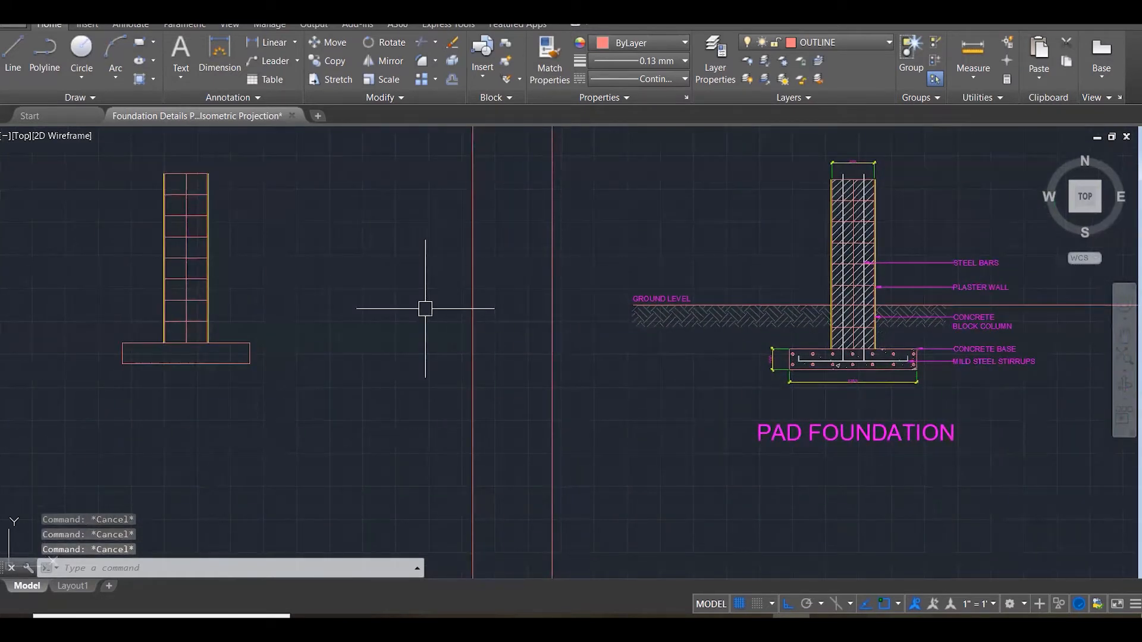
{"action": "type", "text": "l"}
{"action": "key", "text": "Return"}
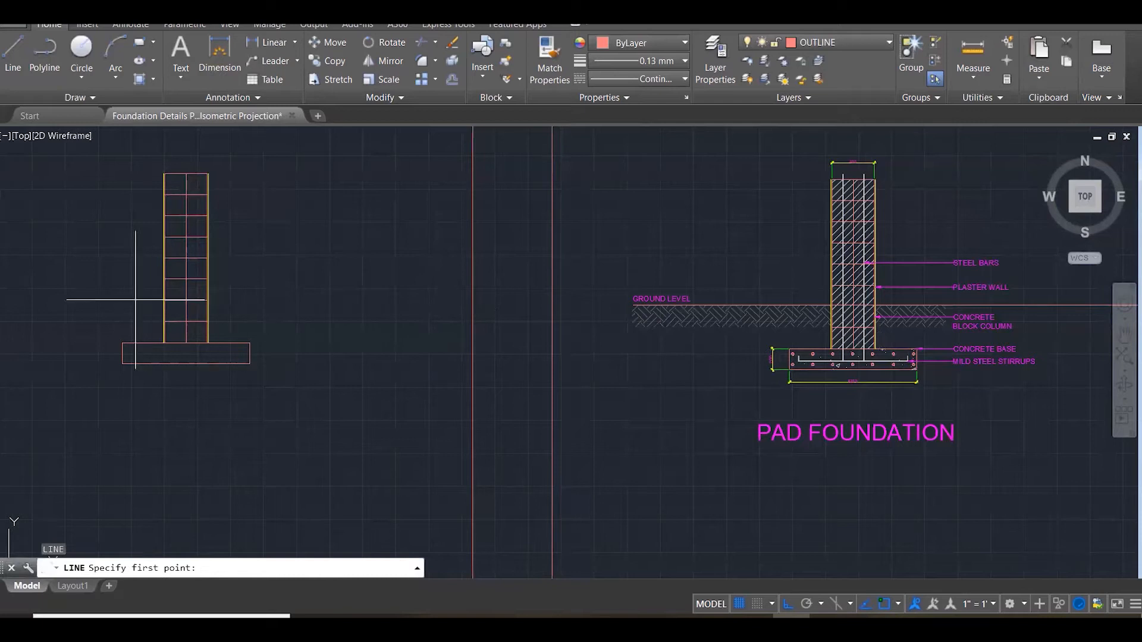
{"action": "left_click", "coordinate": [62, 295]}
{"action": "left_click", "coordinate": [341, 296]}
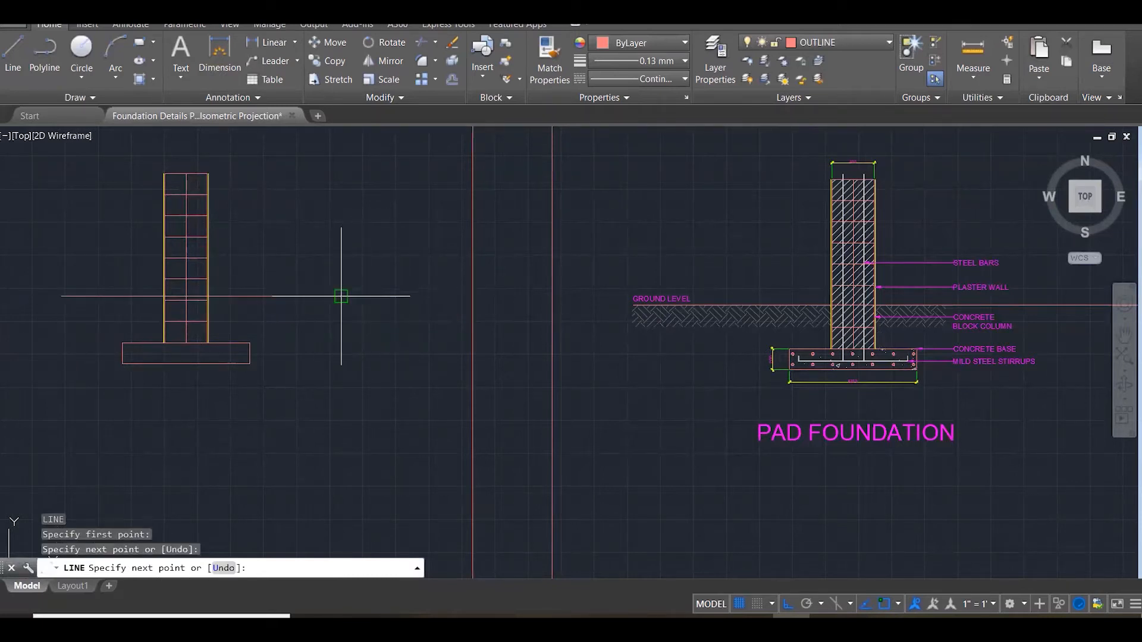
{"action": "key", "text": "Escape"}
Extend the ground line's left end outward and shift the line down onto the second block course line above the base.
{"action": "left_click", "coordinate": [137, 296]}
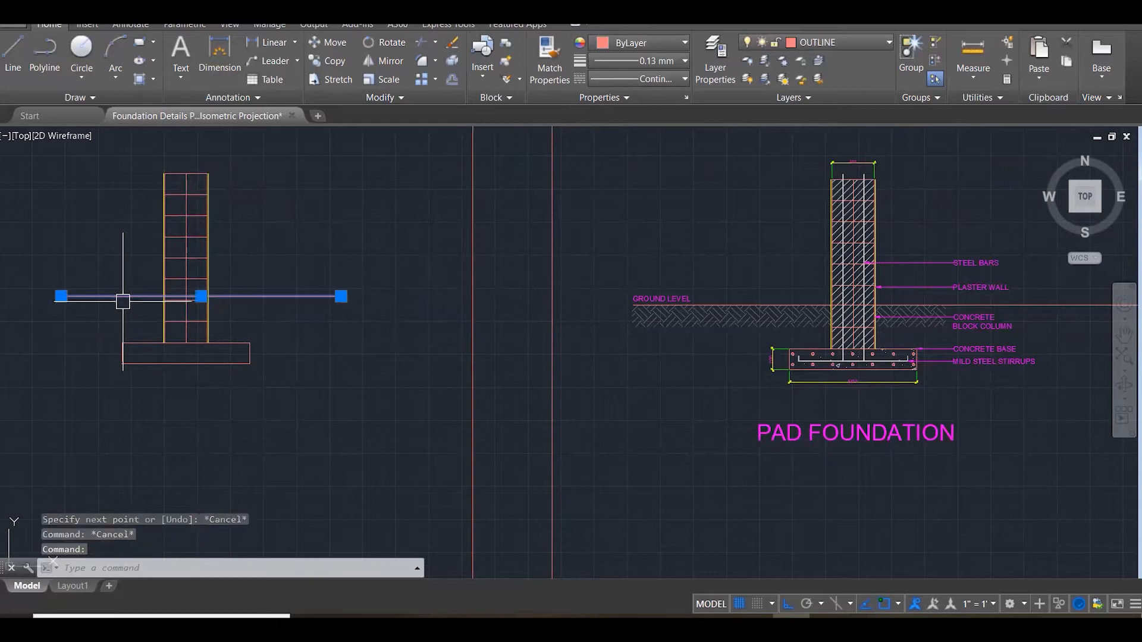
{"action": "left_click", "coordinate": [61, 295]}
{"action": "left_click", "coordinate": [30, 295]}
{"action": "key", "text": "Escape"}
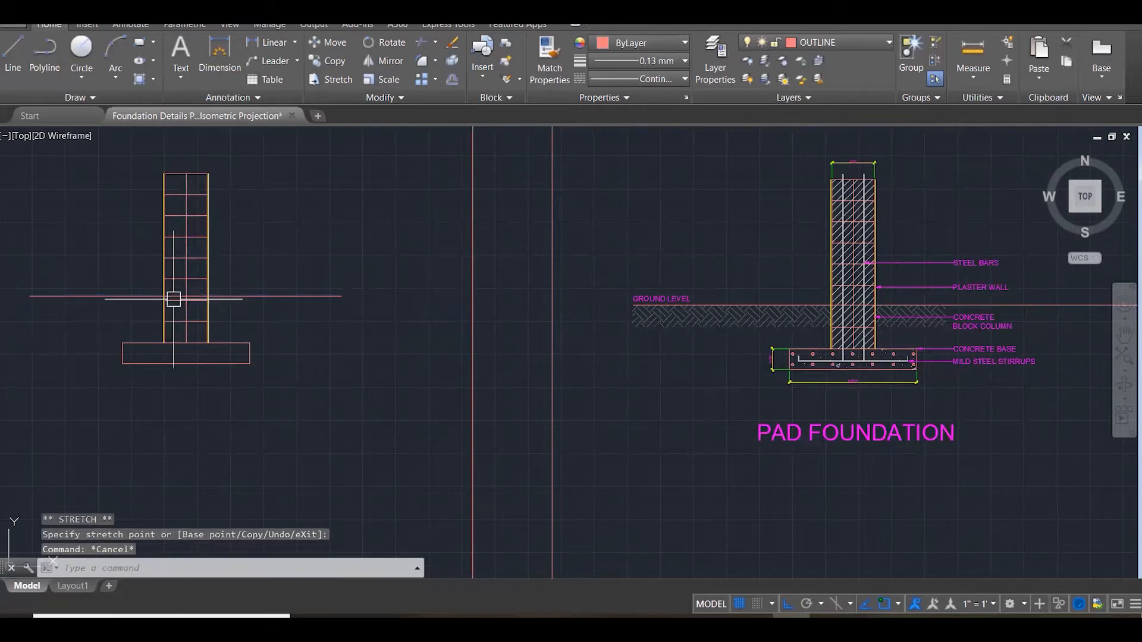
{"action": "left_click", "coordinate": [211, 297]}
{"action": "left_click", "coordinate": [186, 296]}
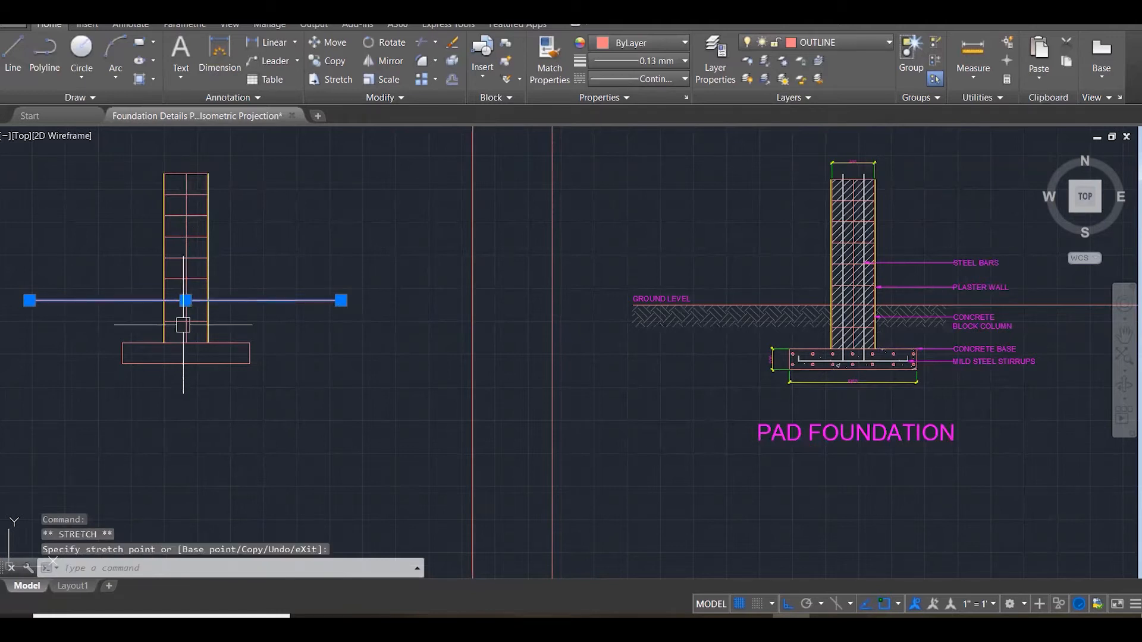
{"action": "key", "text": "Escape"}
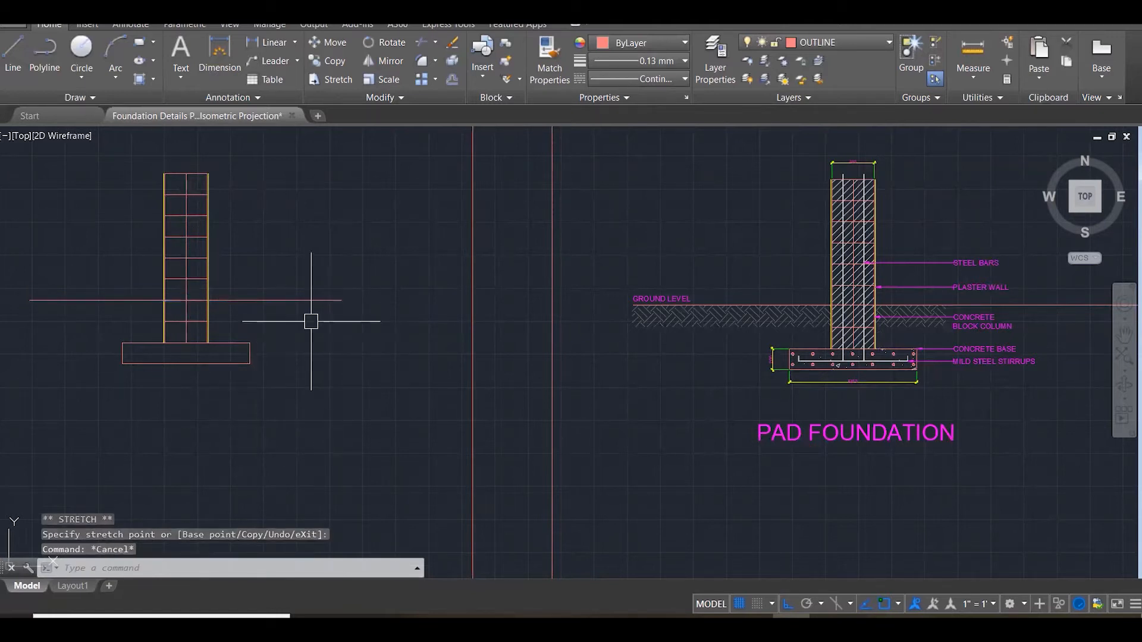
Offset the ground line downward by 100.
{"action": "type", "text": "o"}
{"action": "key", "text": "Return"}
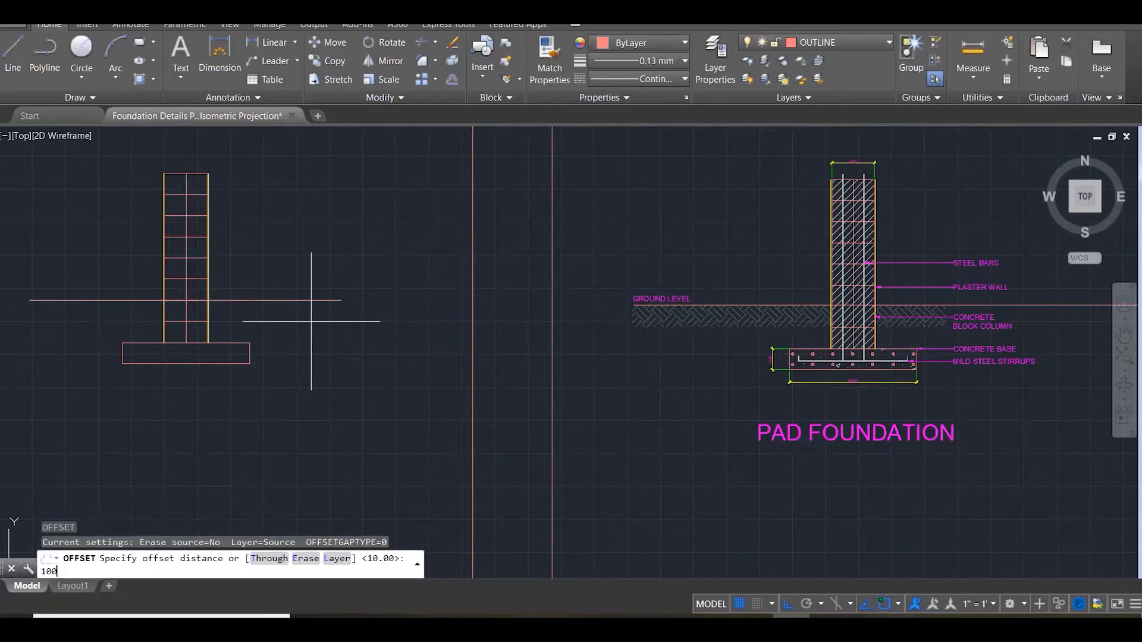
{"action": "key", "text": "Return"}
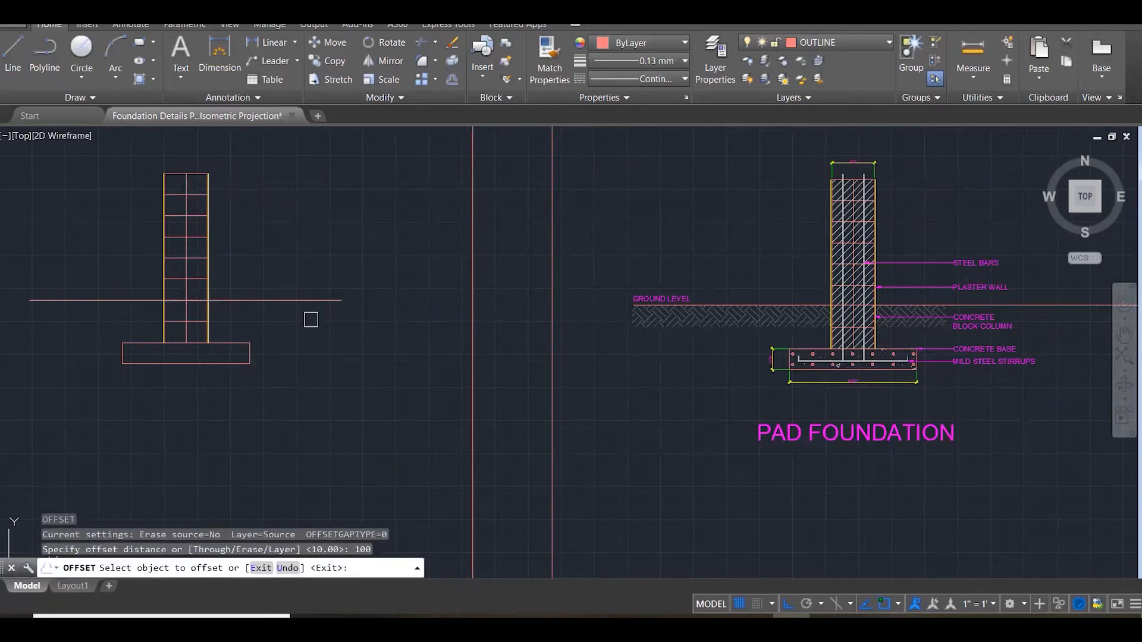
{"action": "left_click", "coordinate": [284, 300]}
{"action": "left_click", "coordinate": [284, 335]}
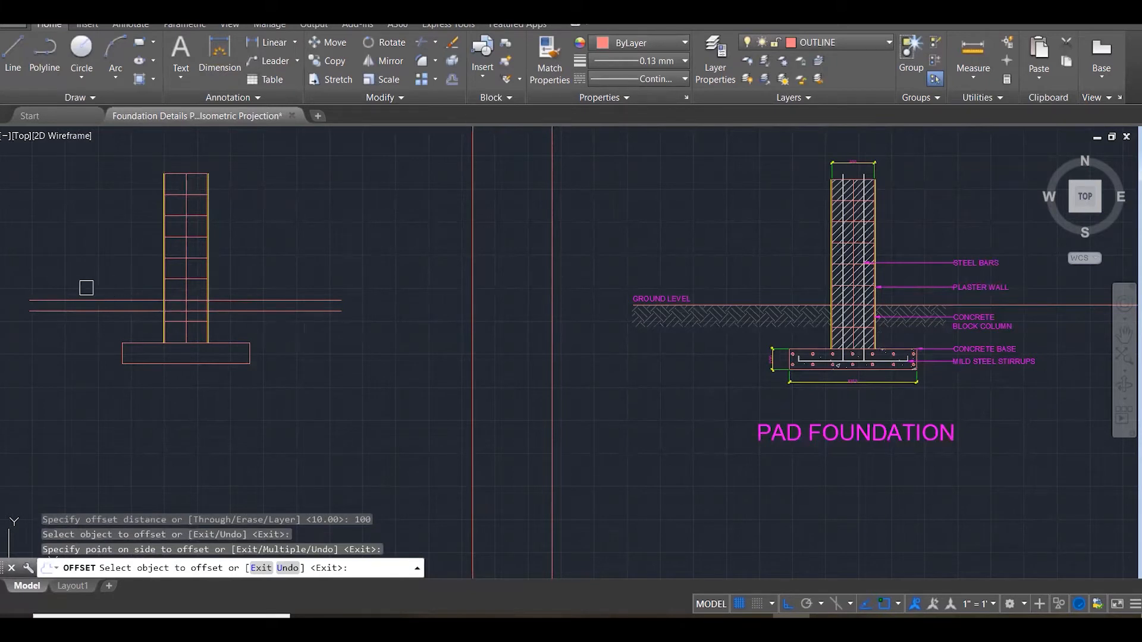
{"action": "key", "text": "Escape"}
{"action": "key", "text": "Escape"}
Draw a short vertical line across the two ground lines near each of their ends.
{"action": "type", "text": "l"}
{"action": "key", "text": "Return"}
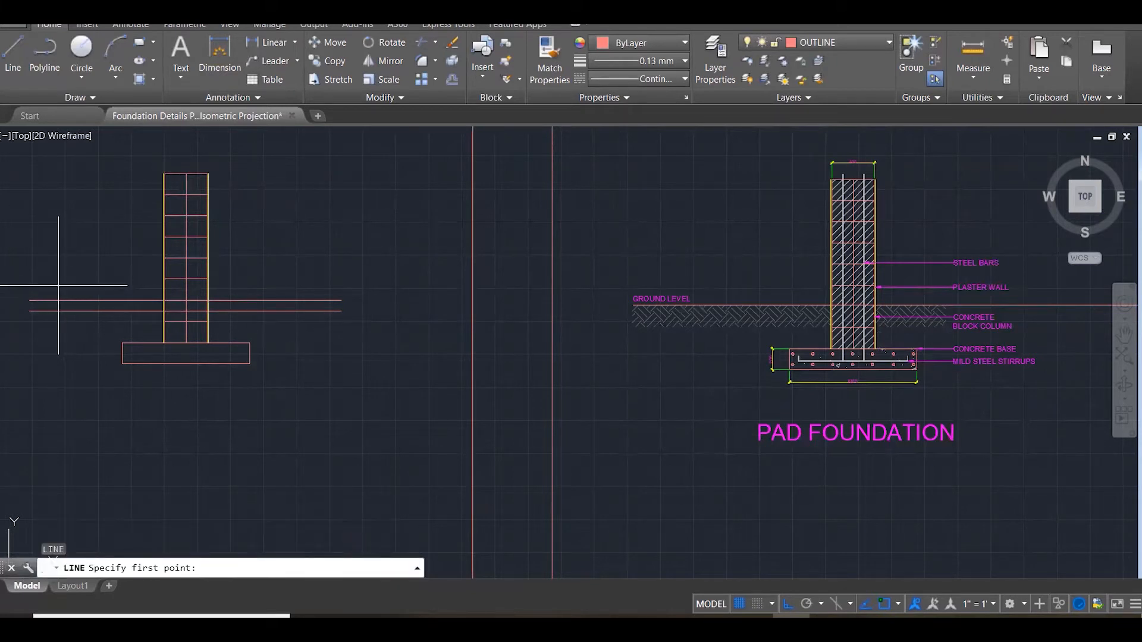
{"action": "left_click", "coordinate": [57, 286]}
{"action": "left_click", "coordinate": [57, 343]}
{"action": "key", "text": "Return"}
{"action": "key", "text": "Return"}
{"action": "left_click", "coordinate": [324, 281]}
{"action": "left_click", "coordinate": [325, 336]}
{"action": "key", "text": "Escape"}
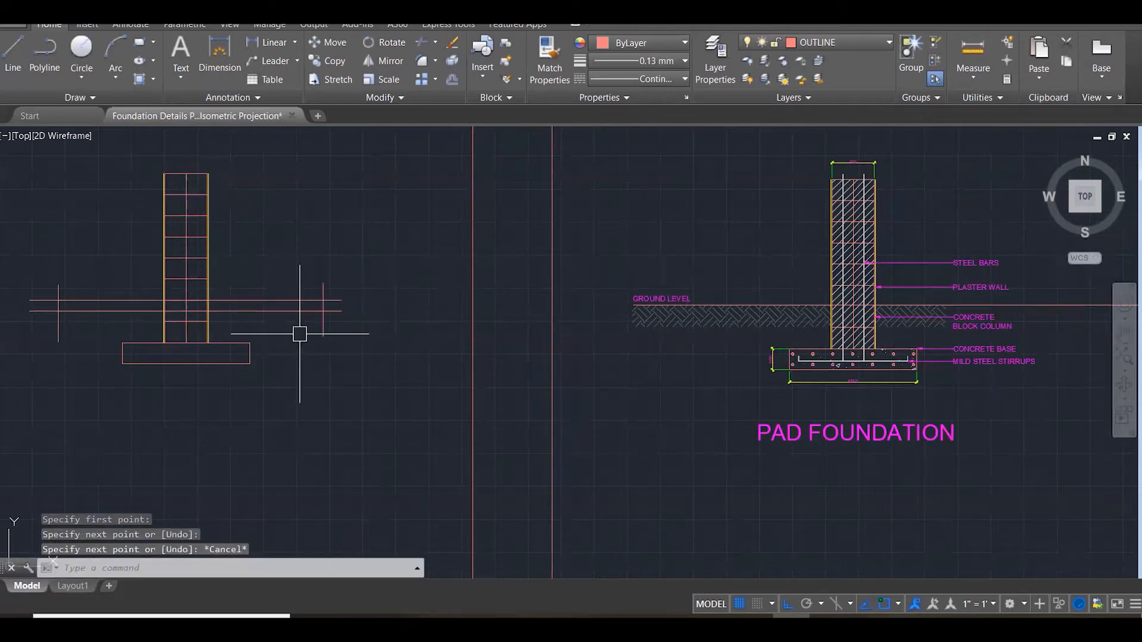
Fillet the ground lines with the end verticals at all four corners to close the strip with square corners.
{"action": "type", "text": "f"}
{"action": "key", "text": "Return"}
{"action": "left_click", "coordinate": [322, 310]}
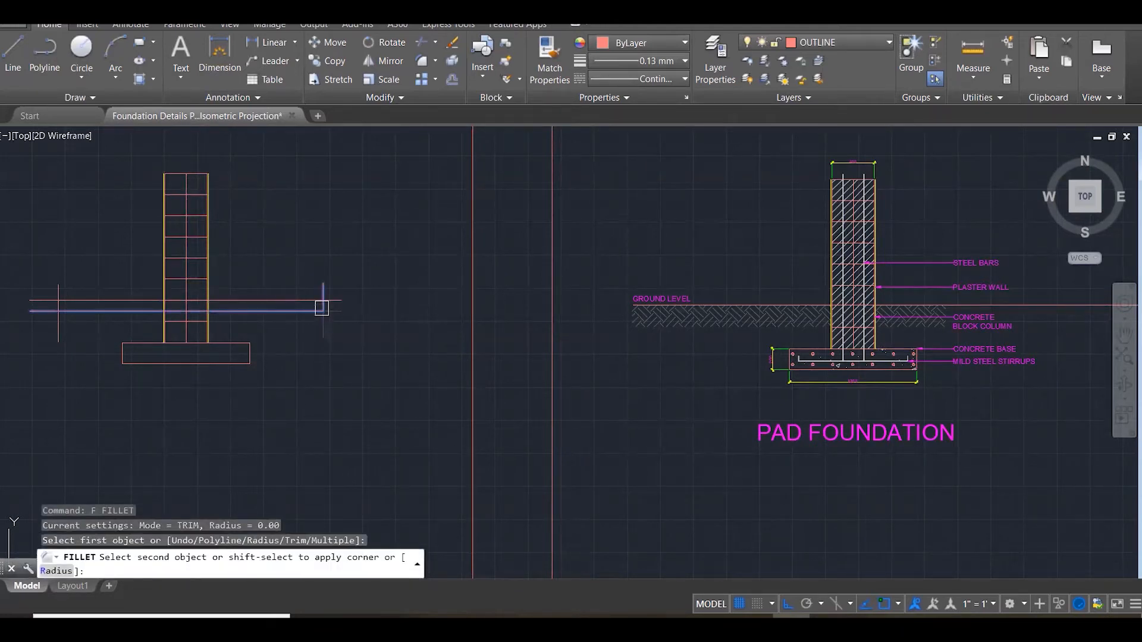
{"action": "left_click", "coordinate": [321, 308]}
{"action": "key", "text": "Return"}
{"action": "left_click", "coordinate": [326, 307]}
{"action": "left_click", "coordinate": [293, 301]}
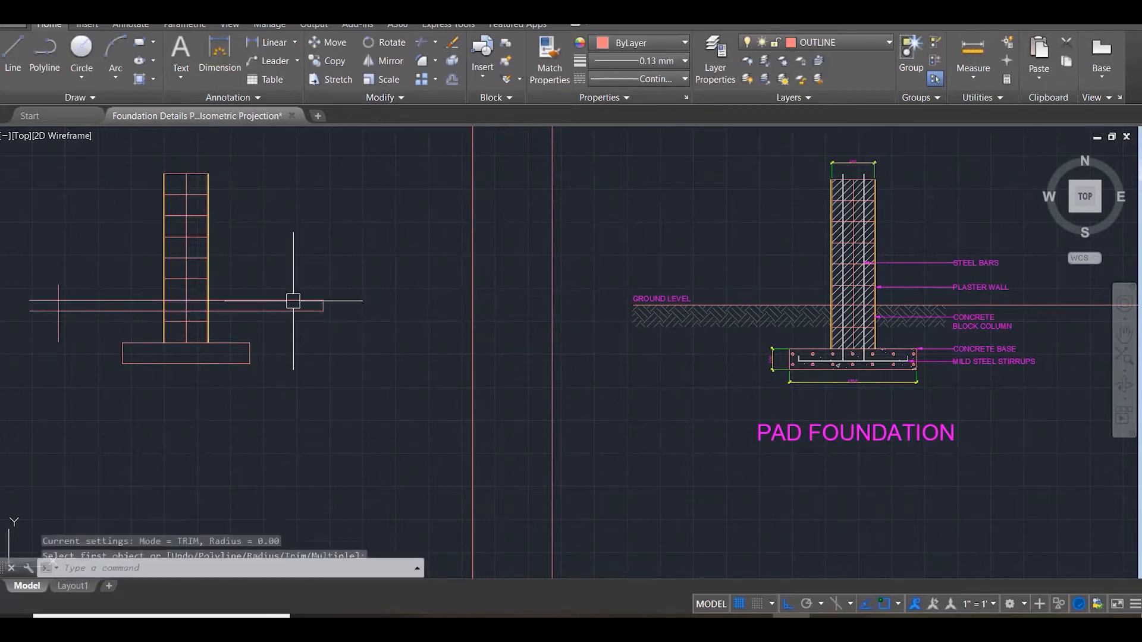
{"action": "key", "text": "Return"}
{"action": "left_click", "coordinate": [75, 297]}
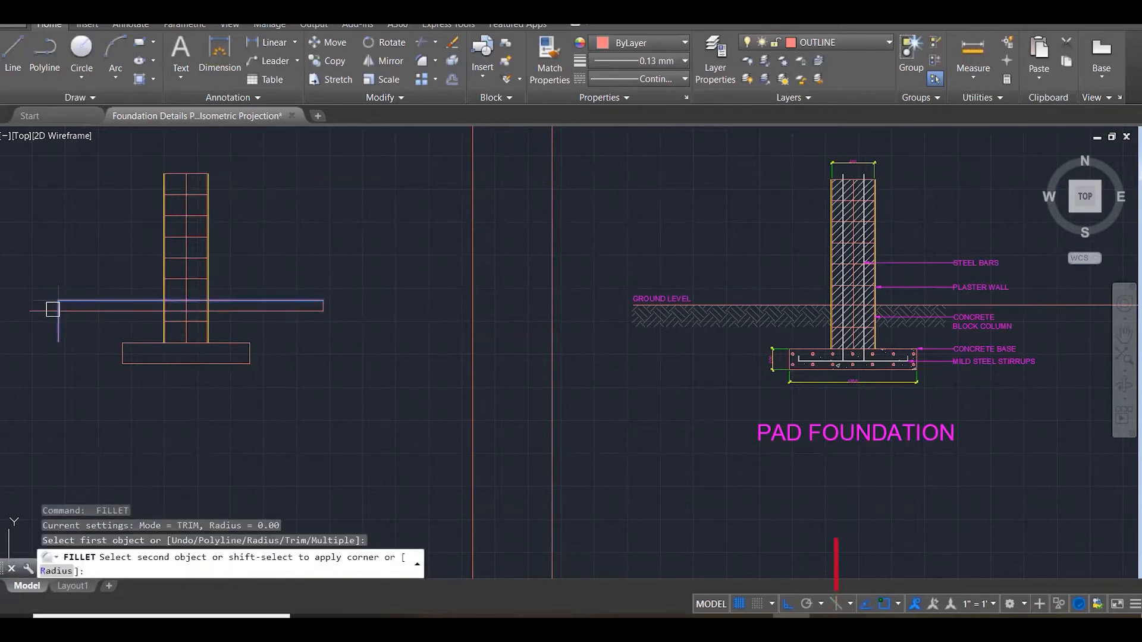
{"action": "left_click", "coordinate": [56, 309]}
{"action": "key", "text": "Return"}
{"action": "left_click", "coordinate": [58, 309]}
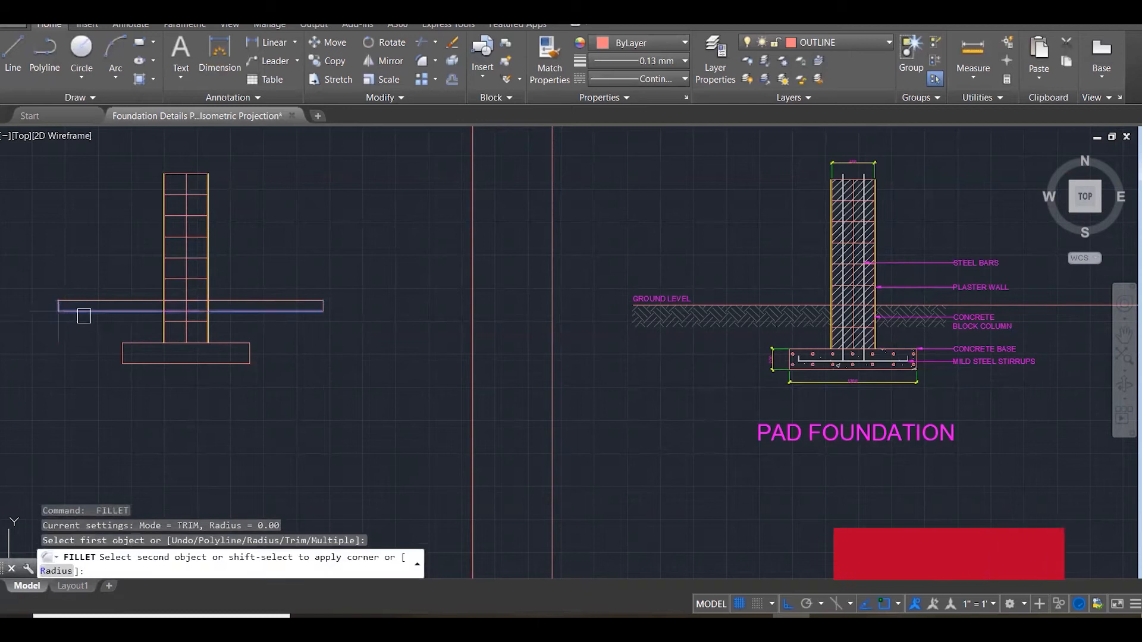
{"action": "key", "text": "Escape"}
{"action": "key", "text": "Escape"}
{"action": "key", "text": "Escape"}
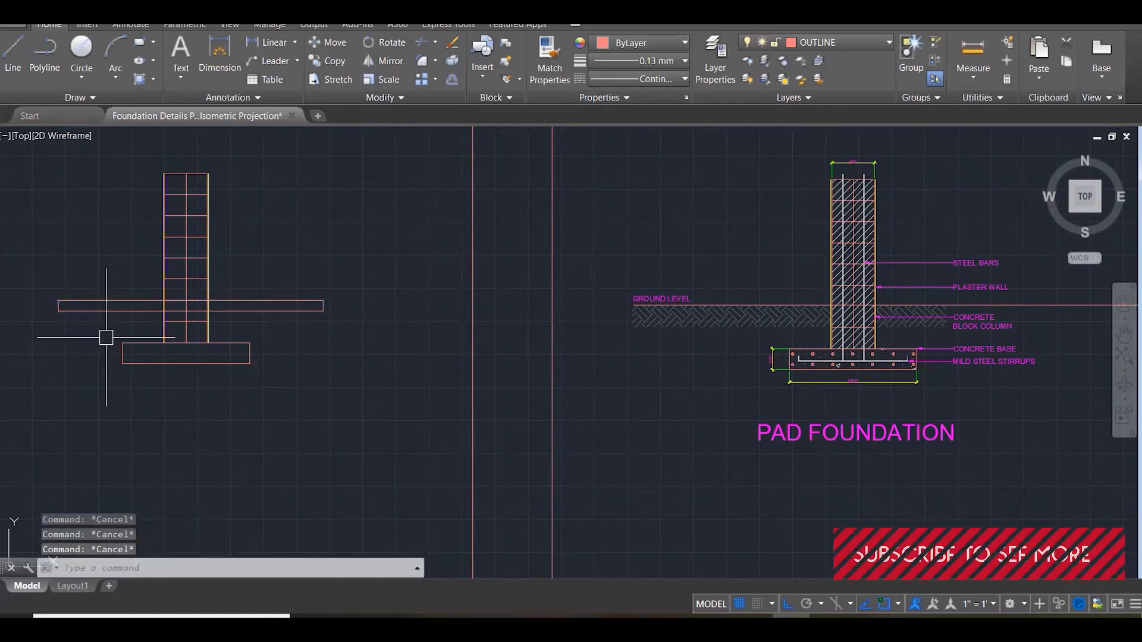
Hatch the ground strip on both sides of the column with the ANSI31 pattern.
{"action": "type", "text": "H"}
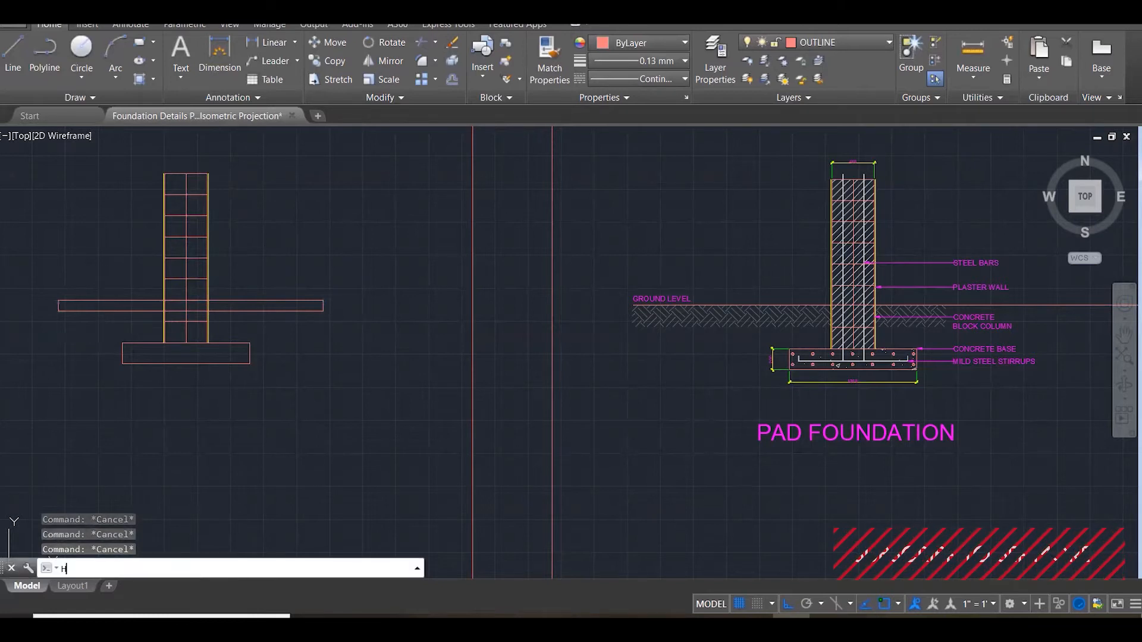
{"action": "key", "text": "Return"}
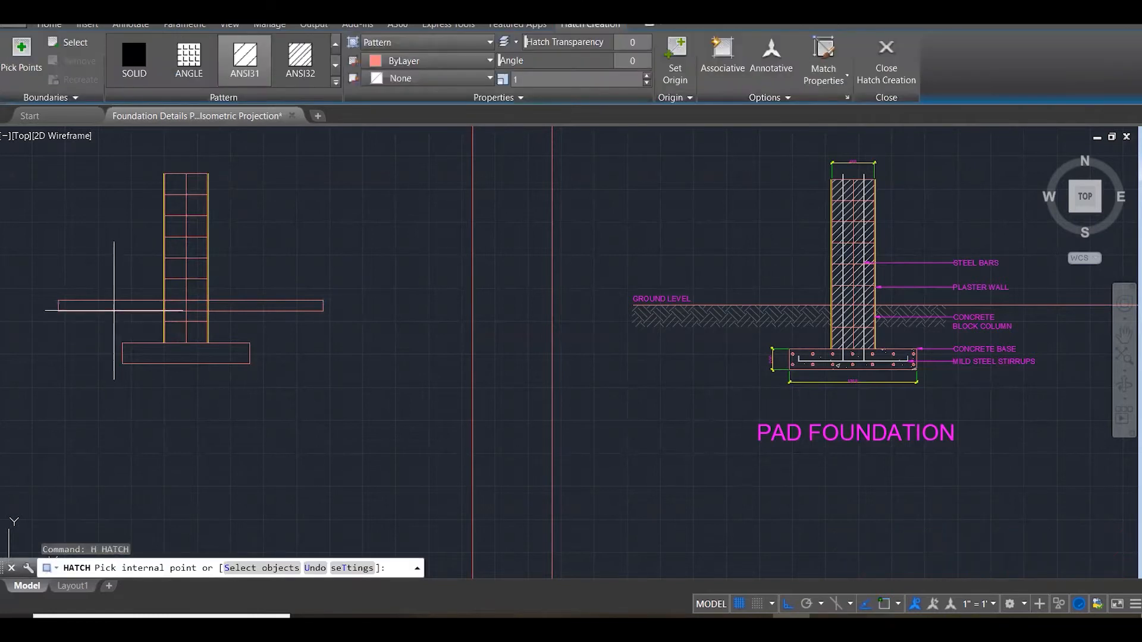
{"action": "left_click", "coordinate": [112, 305]}
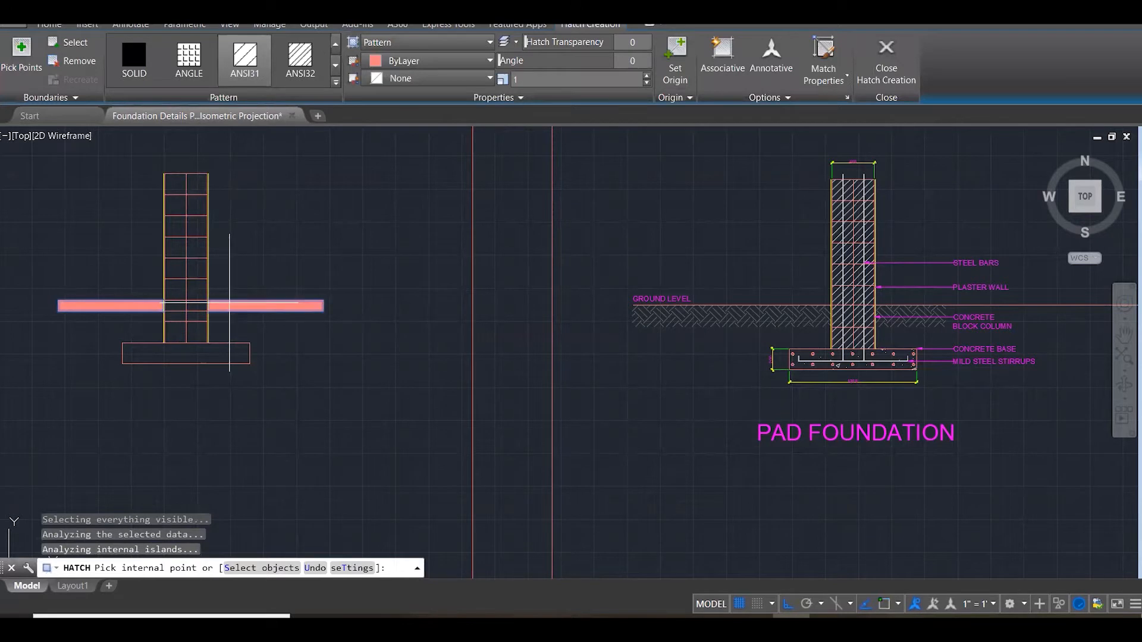
{"action": "left_click", "coordinate": [899, 66]}
Erase the lower boundary line of the hatched ground strip.
{"action": "left_click", "coordinate": [243, 305]}
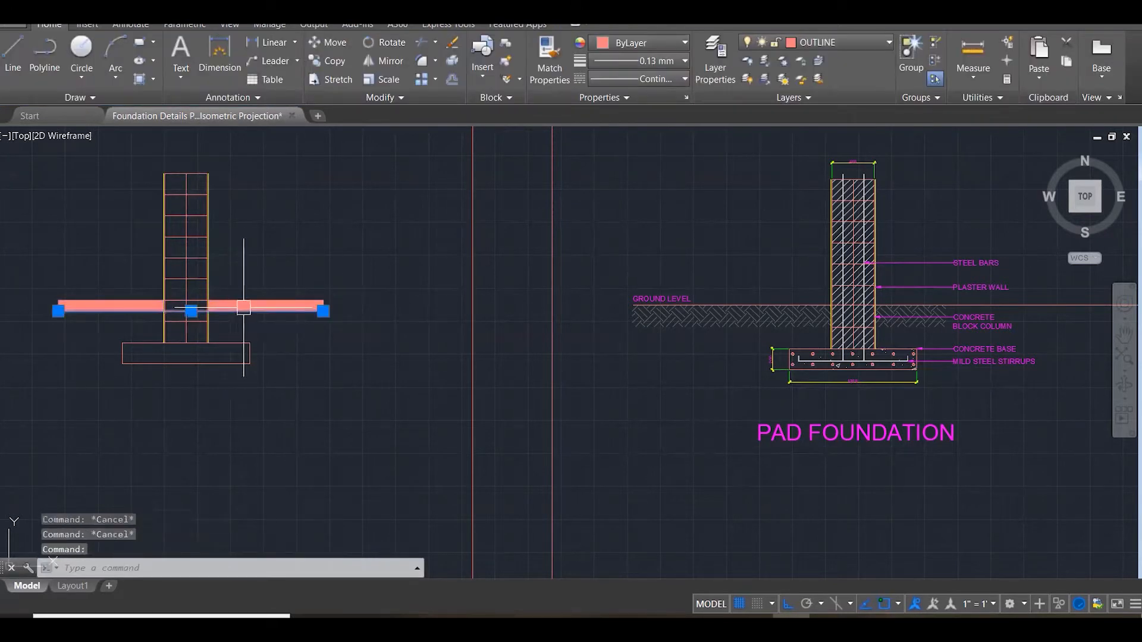
{"action": "key", "text": "Escape"}
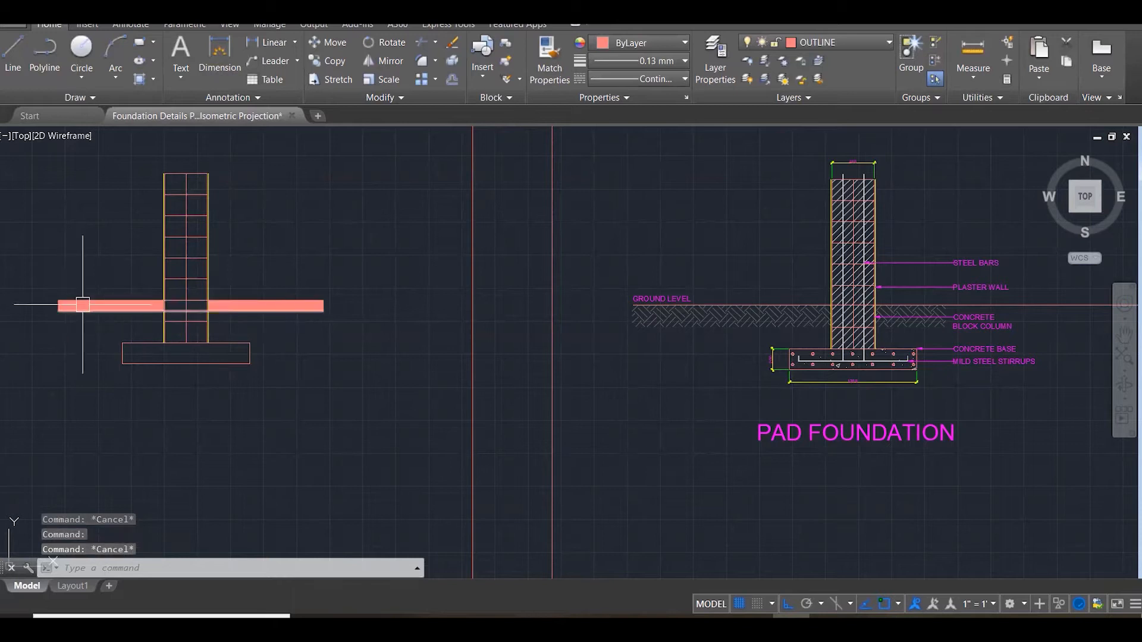
{"action": "scroll", "coordinate": [88, 316], "scroll_direction": "up", "scroll_amount": 1}
{"action": "left_click", "coordinate": [83, 310]}
{"action": "key", "text": "Delete"}
Stretch the lower edge of the ground hatch on the column's right side downward by 100.
{"action": "left_click", "coordinate": [273, 306]}
{"action": "key", "text": "Escape"}
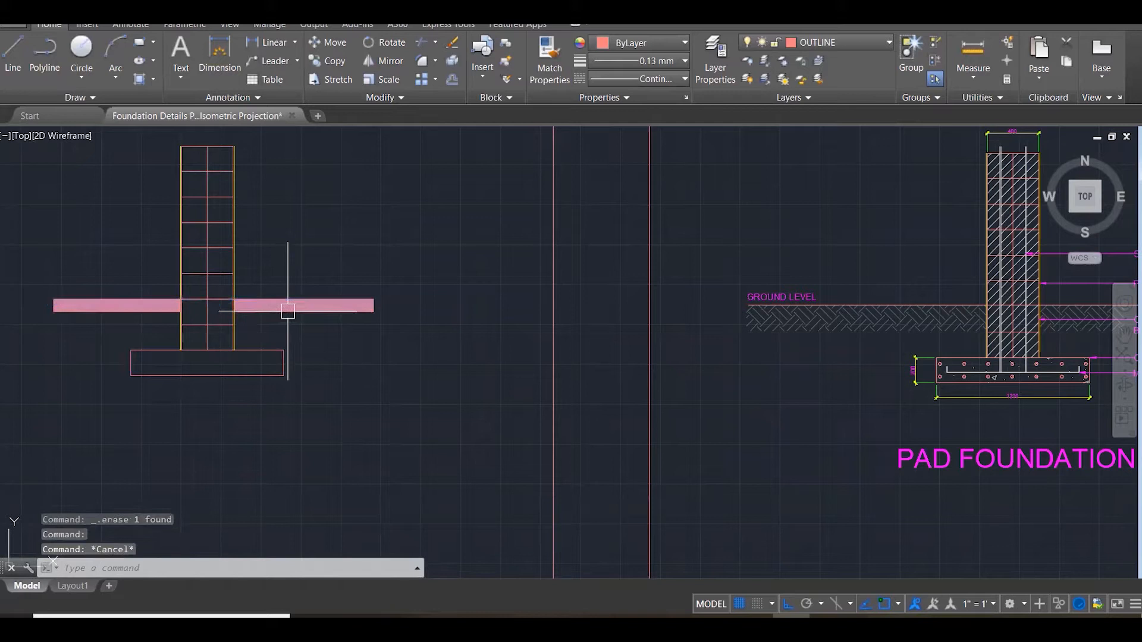
{"action": "left_click_drag", "start_coordinate": [286, 306], "coordinate": [288, 310]}
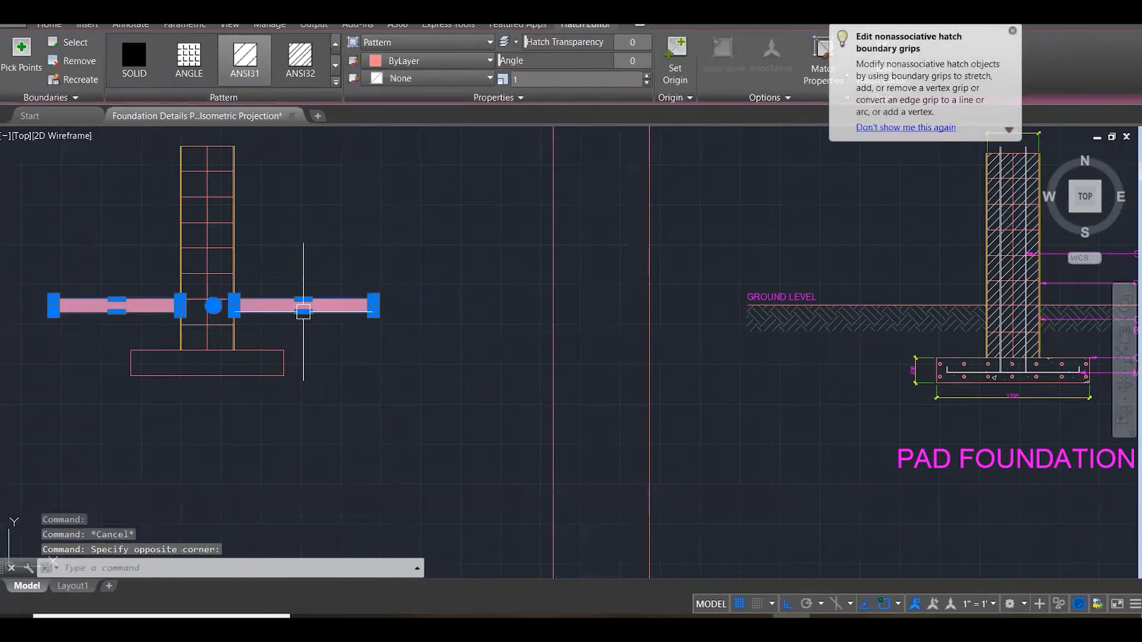
{"action": "left_click", "coordinate": [303, 308]}
{"action": "type", "text": "1"}
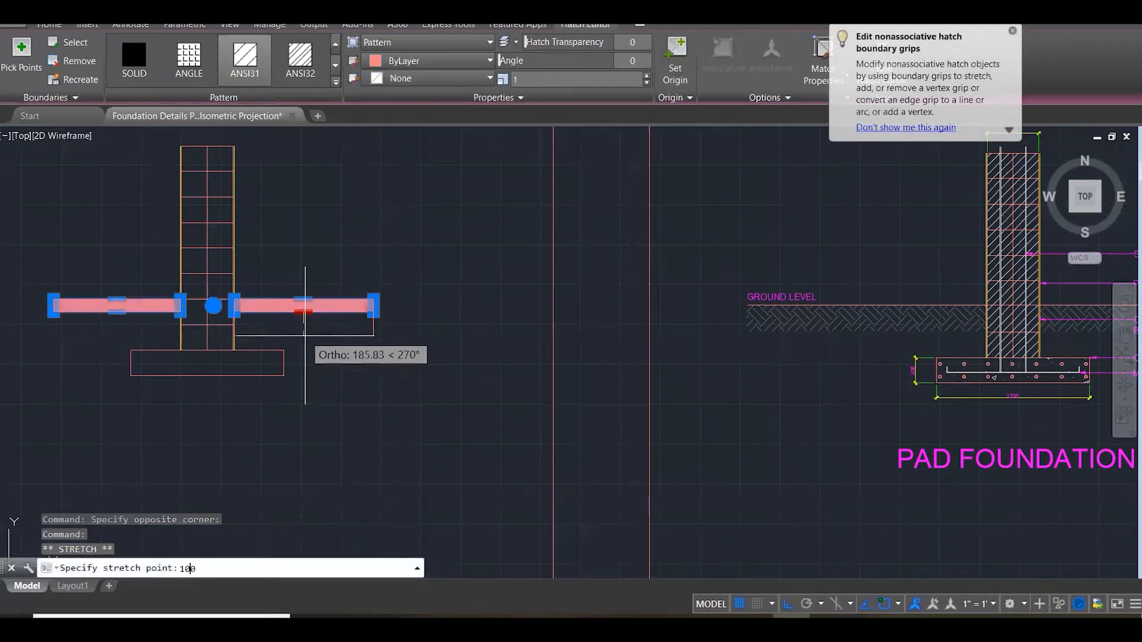
{"action": "type", "text": "00"}
{"action": "key", "text": "Return"}
{"action": "key", "text": "Escape"}
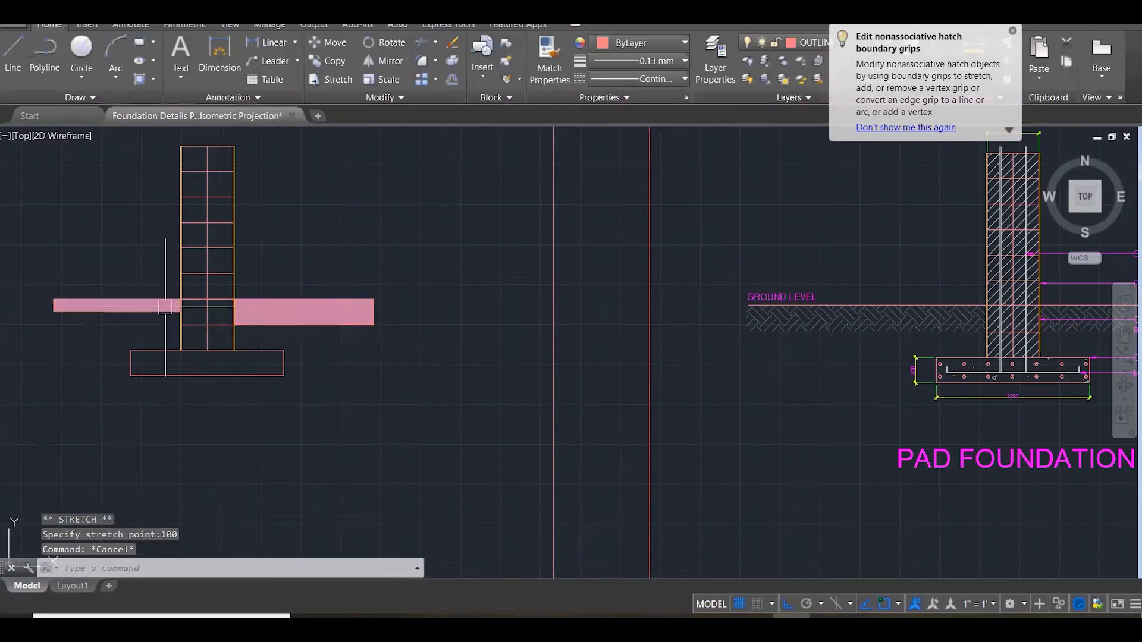
Stretch the lower edge of the ground hatch on the column's left side downward by 100.
{"action": "left_click", "coordinate": [116, 312]}
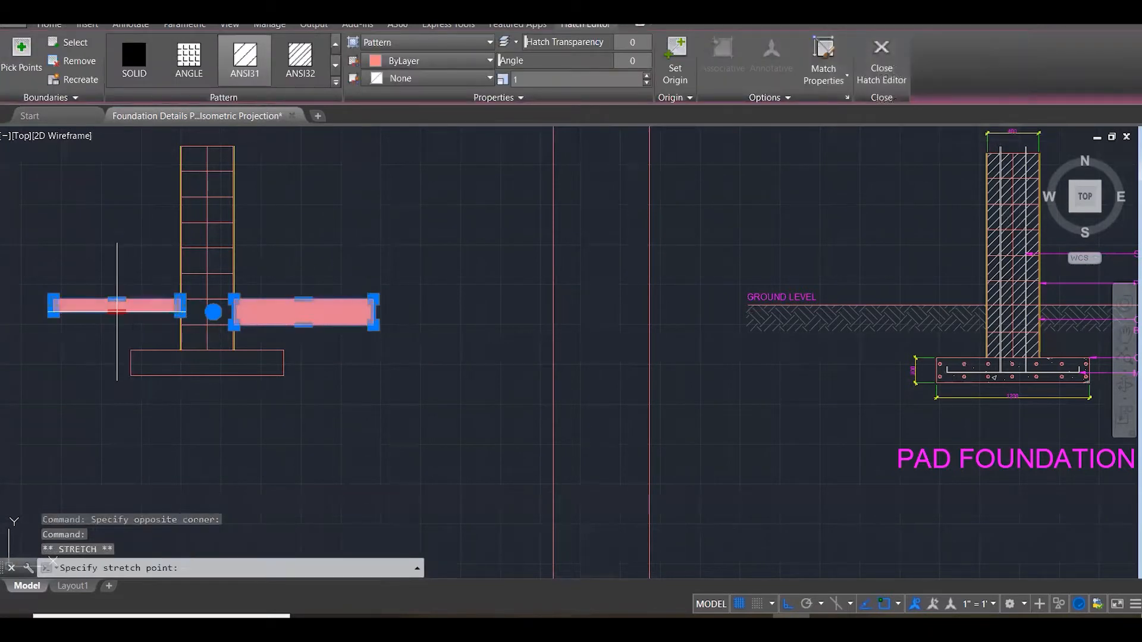
{"action": "left_click", "coordinate": [117, 310]}
{"action": "type", "text": "100"}
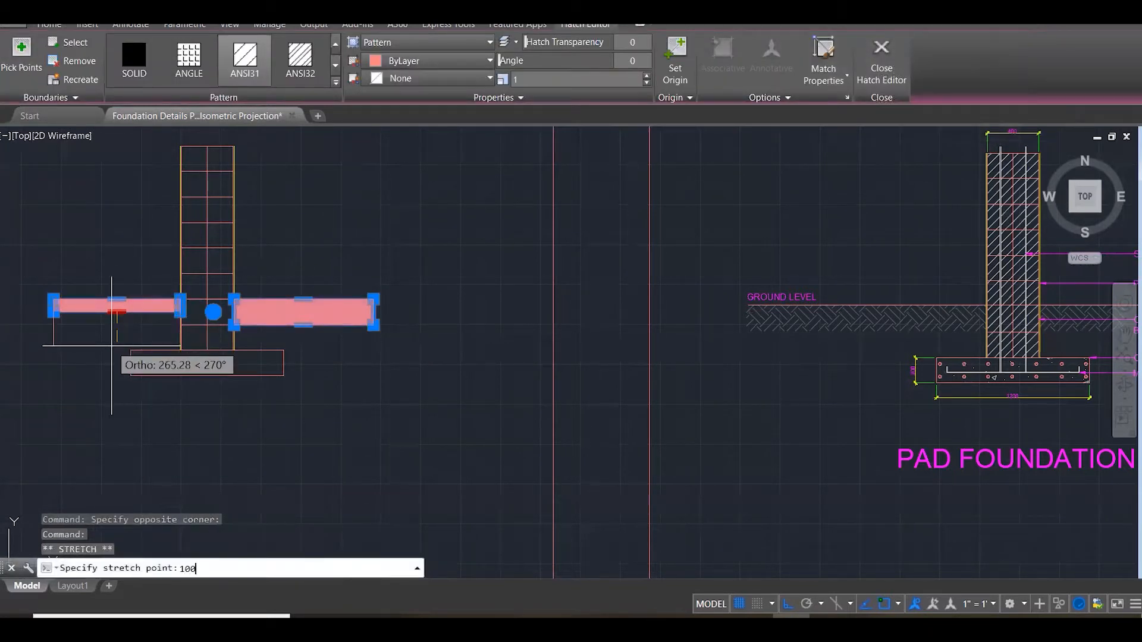
{"action": "key", "text": "Return"}
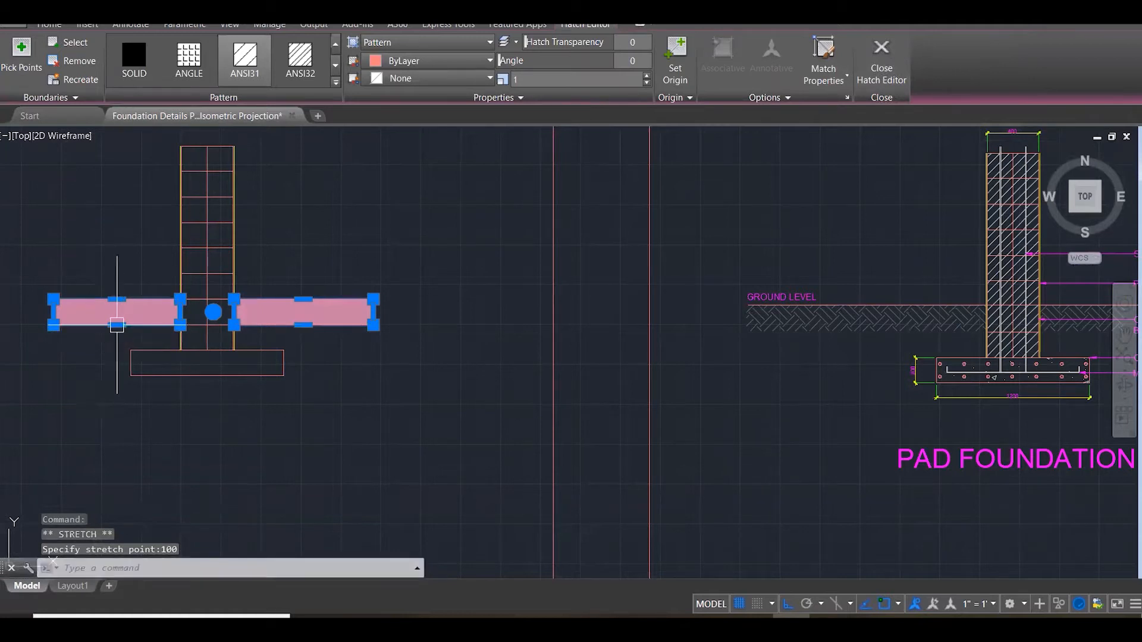
Match the new ground-strip hatch to the reference section's ground hatch using Match Properties.
{"action": "mouse_move", "coordinate": [119, 330]}
{"action": "key", "text": "Escape"}
{"action": "key", "text": "Escape"}
{"action": "key", "text": "Escape"}
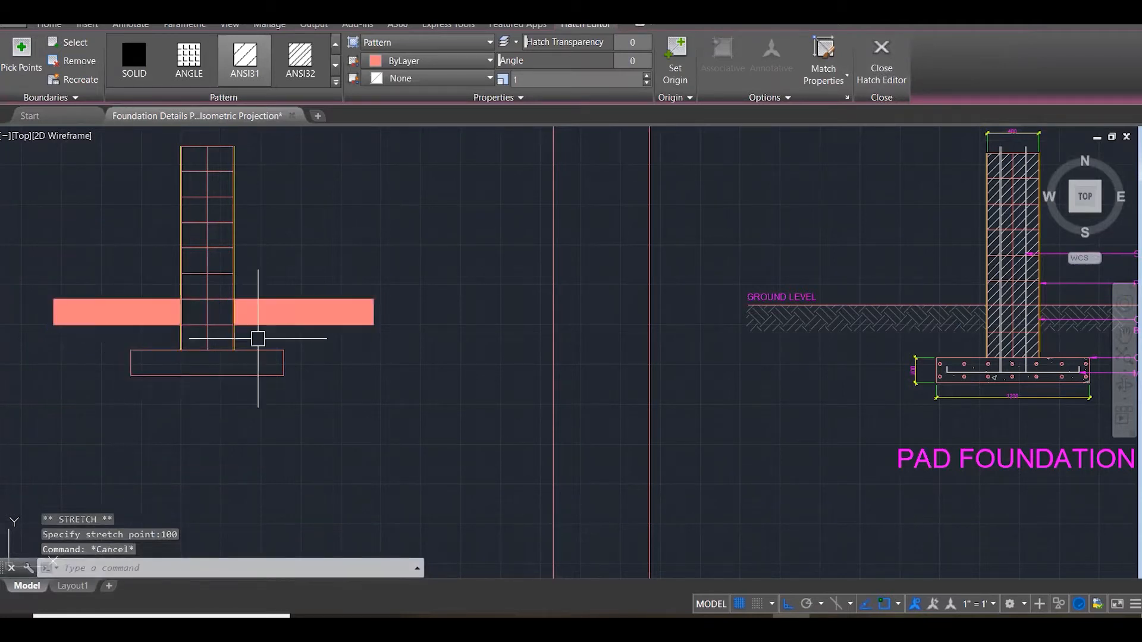
{"action": "type", "text": "MA"}
{"action": "key", "text": "Return"}
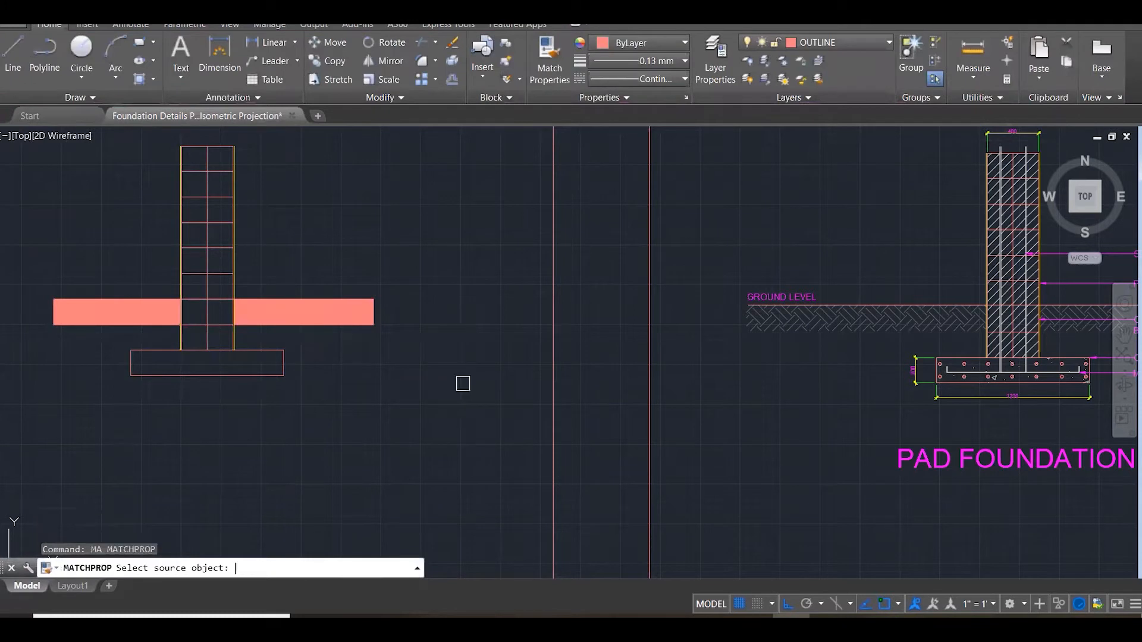
{"action": "left_click", "coordinate": [790, 327]}
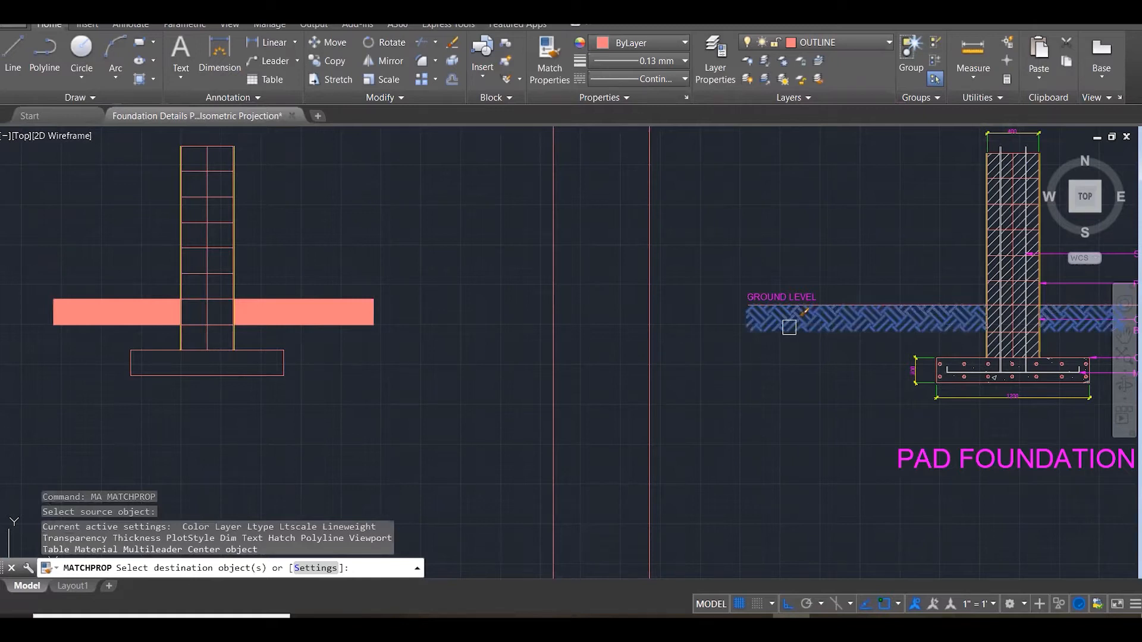
{"action": "left_click", "coordinate": [268, 316]}
{"action": "key", "text": "Escape"}
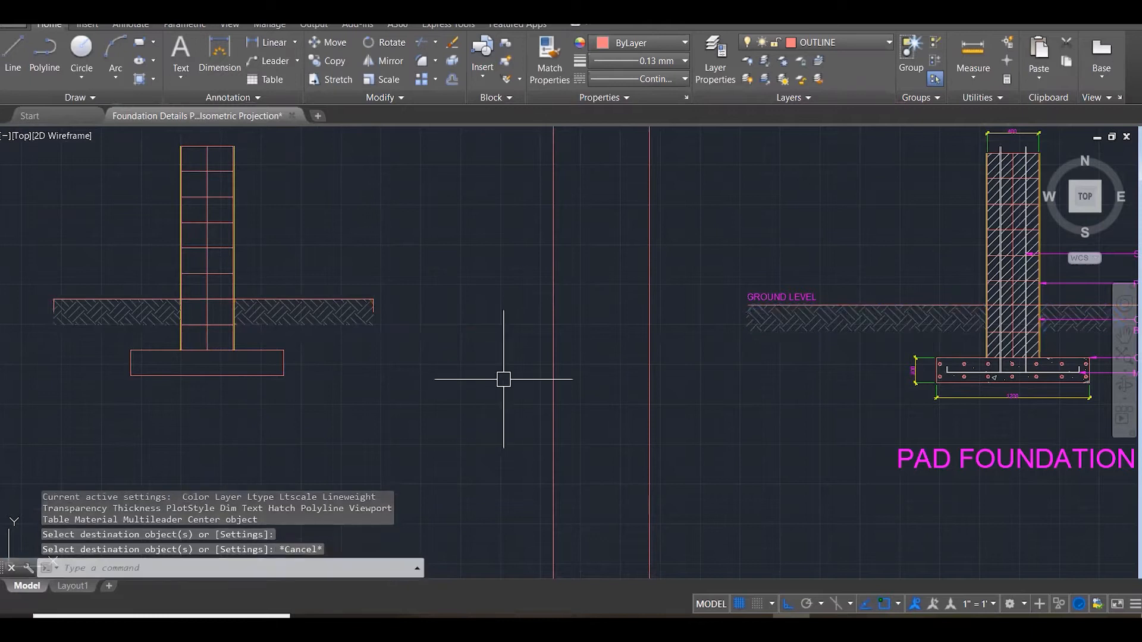
{"action": "key", "text": "Escape"}
Erase the short vertical boundary lines at both outer ends of the ground strip.
{"action": "left_click", "coordinate": [344, 252]}
{"action": "left_click", "coordinate": [464, 377]}
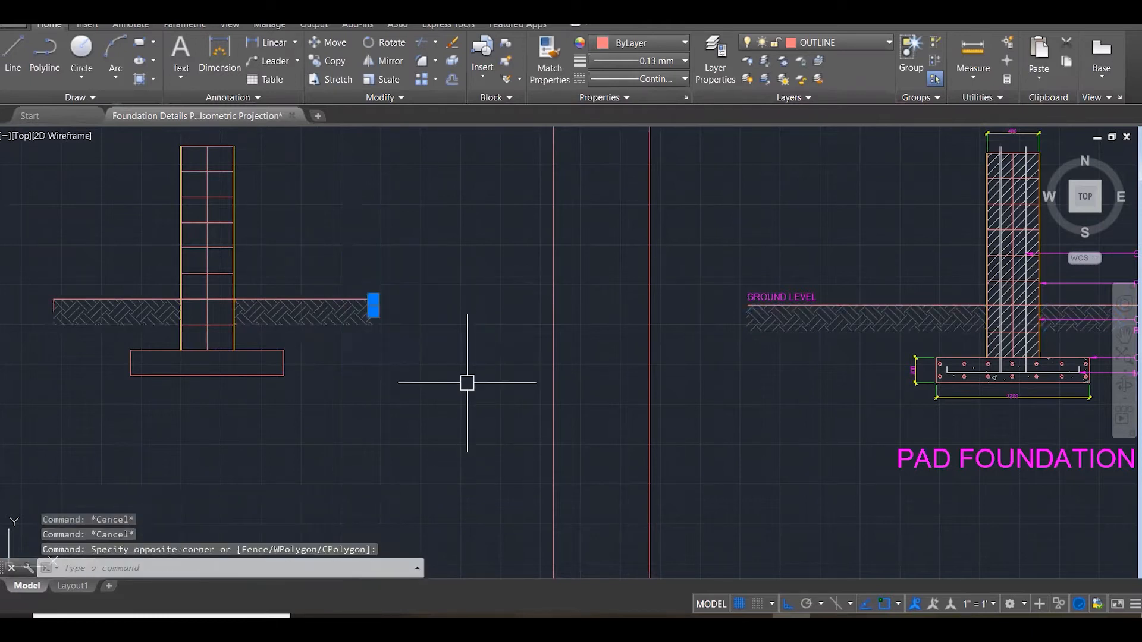
{"action": "key", "text": "Delete"}
{"action": "left_click", "coordinate": [34, 234]}
{"action": "left_click", "coordinate": [75, 357]}
{"action": "key", "text": "Delete"}
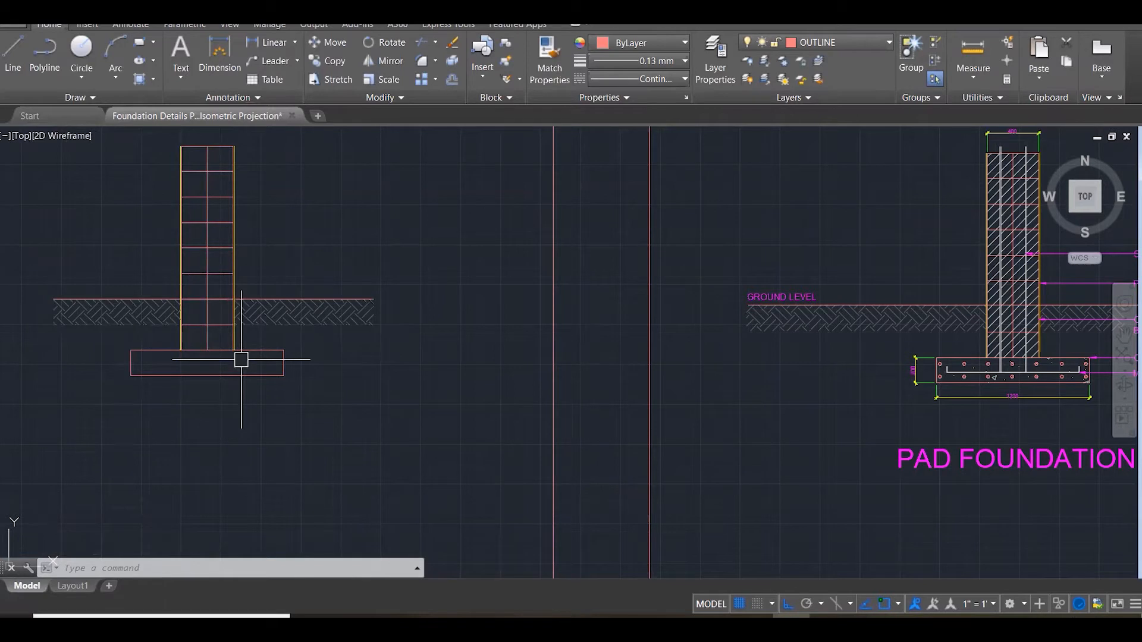
Hatch the inside of the foundation base with the ANSI31 pattern.
{"action": "type", "text": "HATCH"}
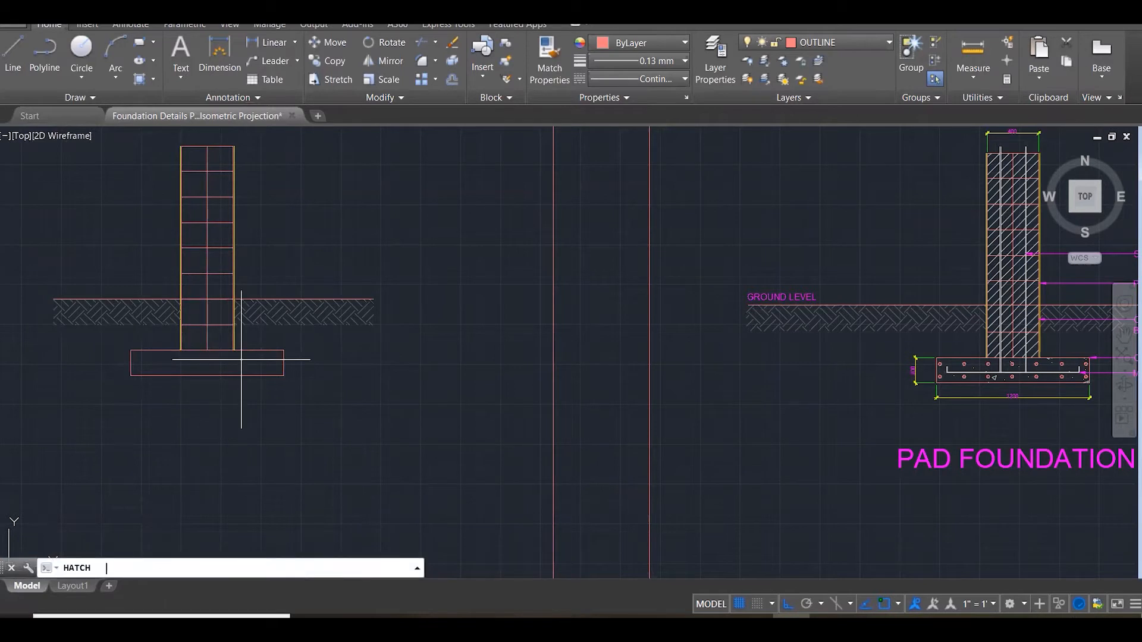
{"action": "left_click", "coordinate": [213, 360]}
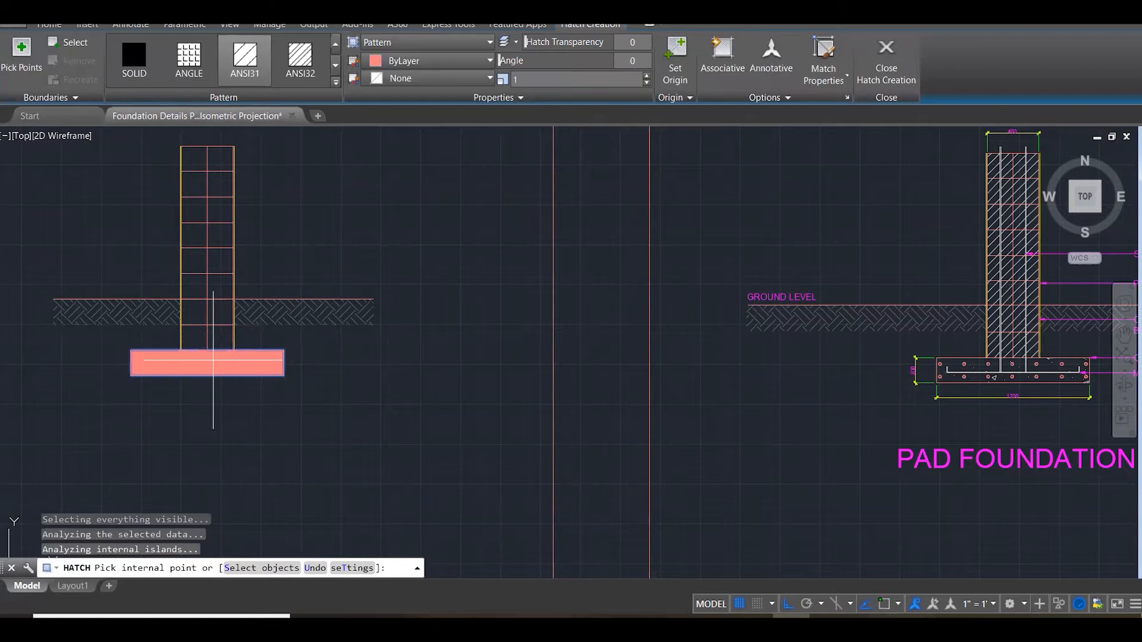
{"action": "key", "text": "Escape"}
{"action": "key", "text": "Escape"}
{"action": "key", "text": "Escape"}
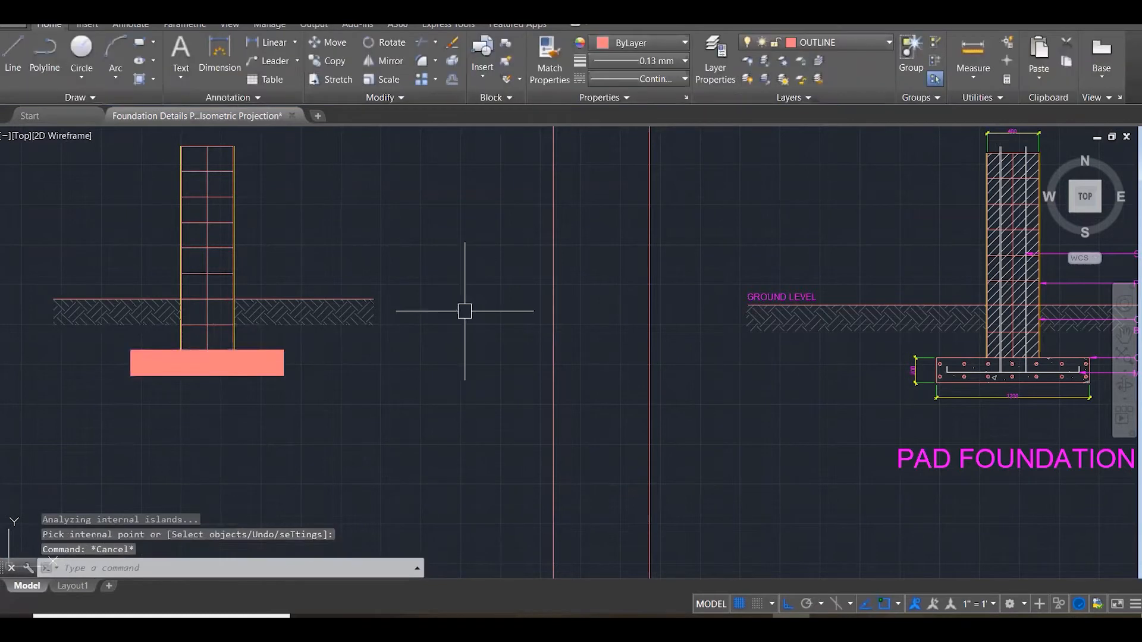
Match the base hatch to the concrete hatch in the reference section's base.
{"action": "type", "text": "ma"}
{"action": "key", "text": "space"}
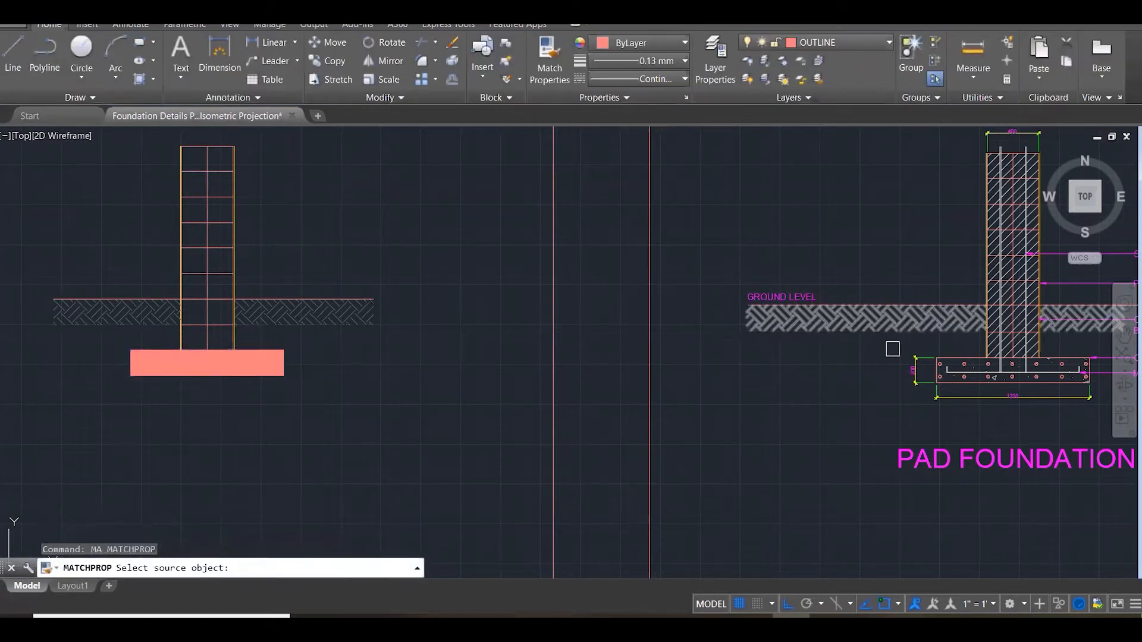
{"action": "scroll", "coordinate": [992, 378], "scroll_direction": "up", "scroll_amount": 1}
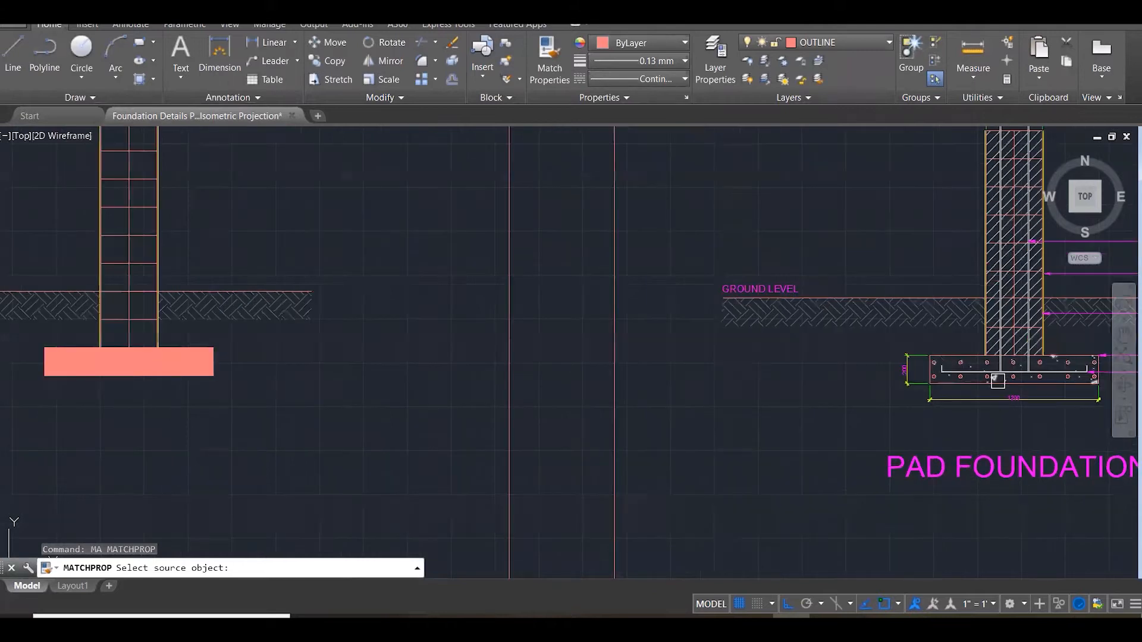
{"action": "left_click", "coordinate": [997, 380]}
{"action": "left_click", "coordinate": [114, 358]}
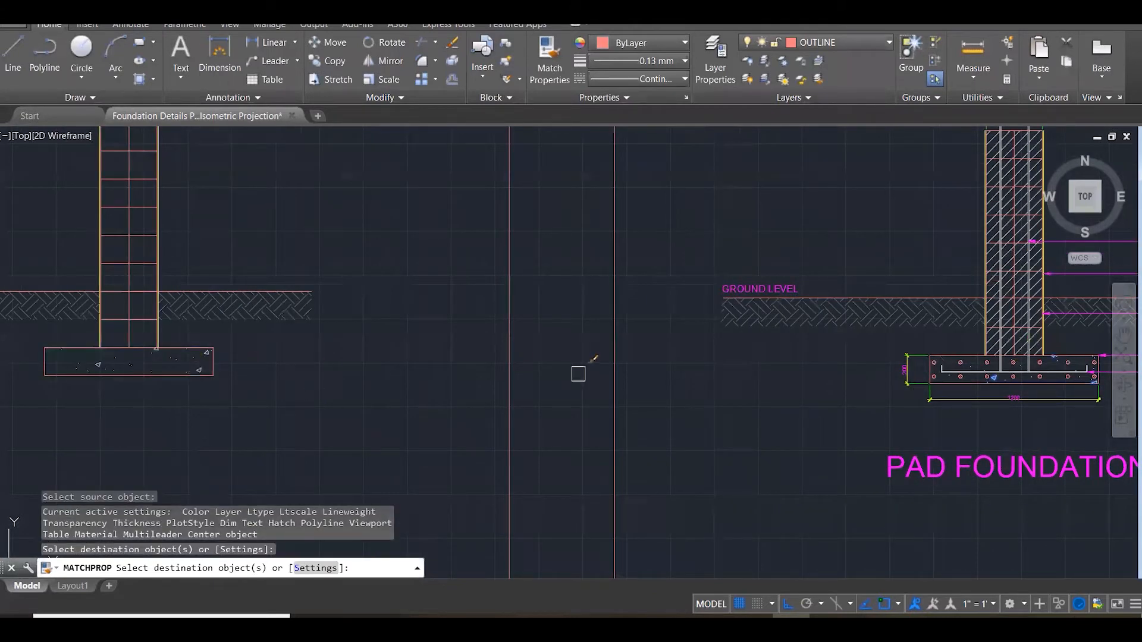
{"action": "key", "text": "Escape"}
{"action": "scroll", "coordinate": [565, 369], "scroll_direction": "down", "scroll_amount": 1}
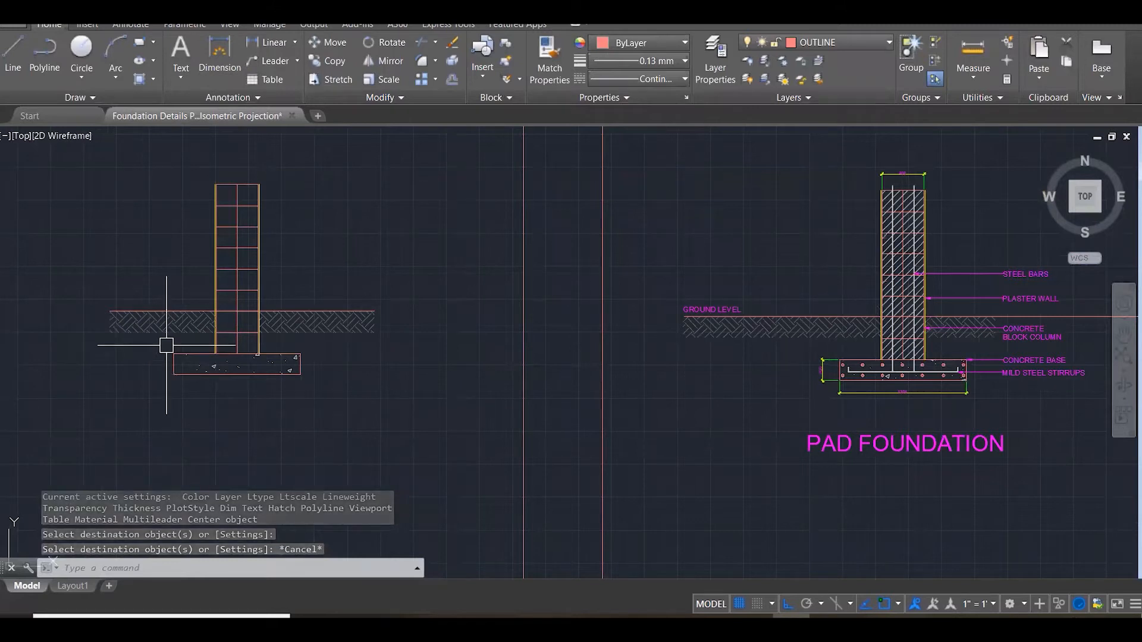
Hatch all the blocks of the column, from top to base, with the ANSI31 pattern.
{"action": "type", "text": "h"}
{"action": "key", "text": "Return"}
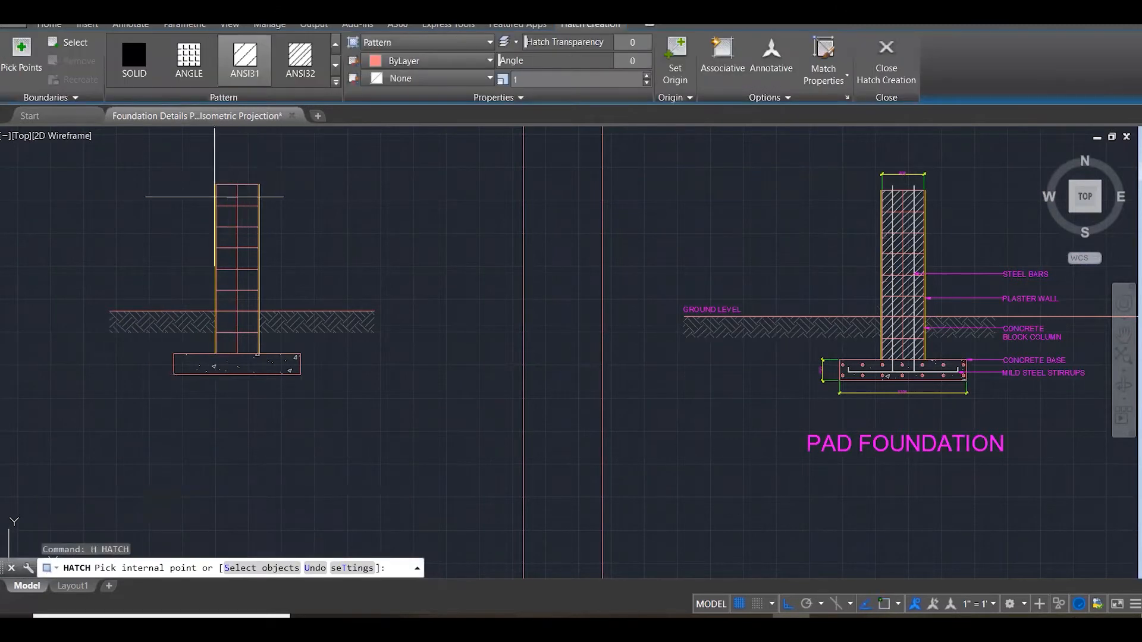
{"action": "left_click", "coordinate": [228, 196]}
{"action": "left_click", "coordinate": [253, 197]}
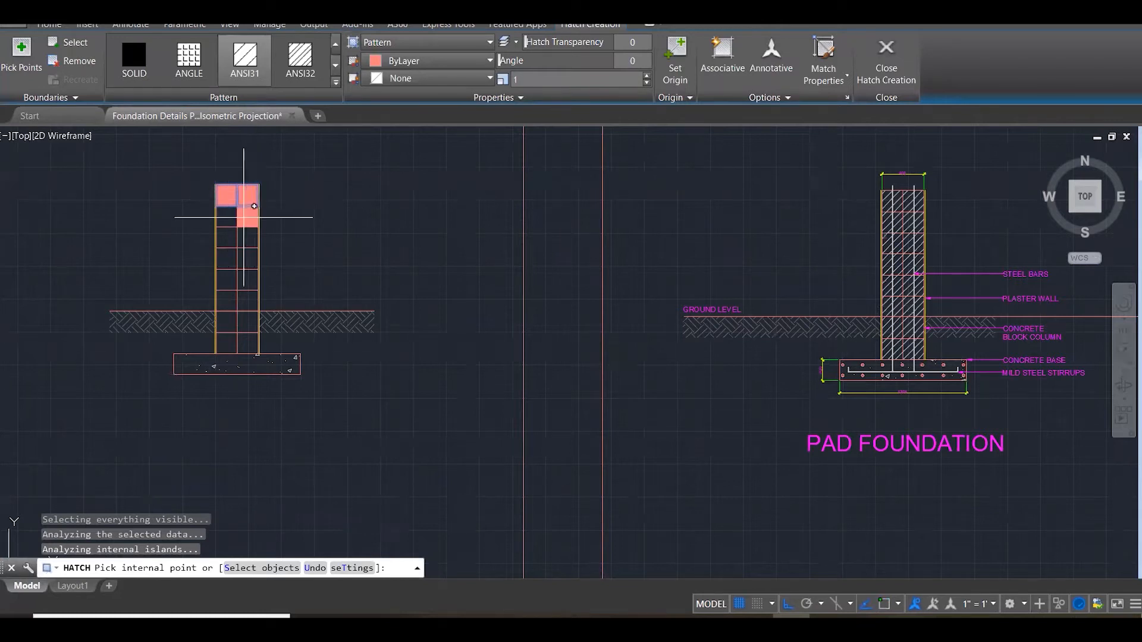
{"action": "left_click", "coordinate": [232, 239]}
{"action": "left_click", "coordinate": [247, 238]}
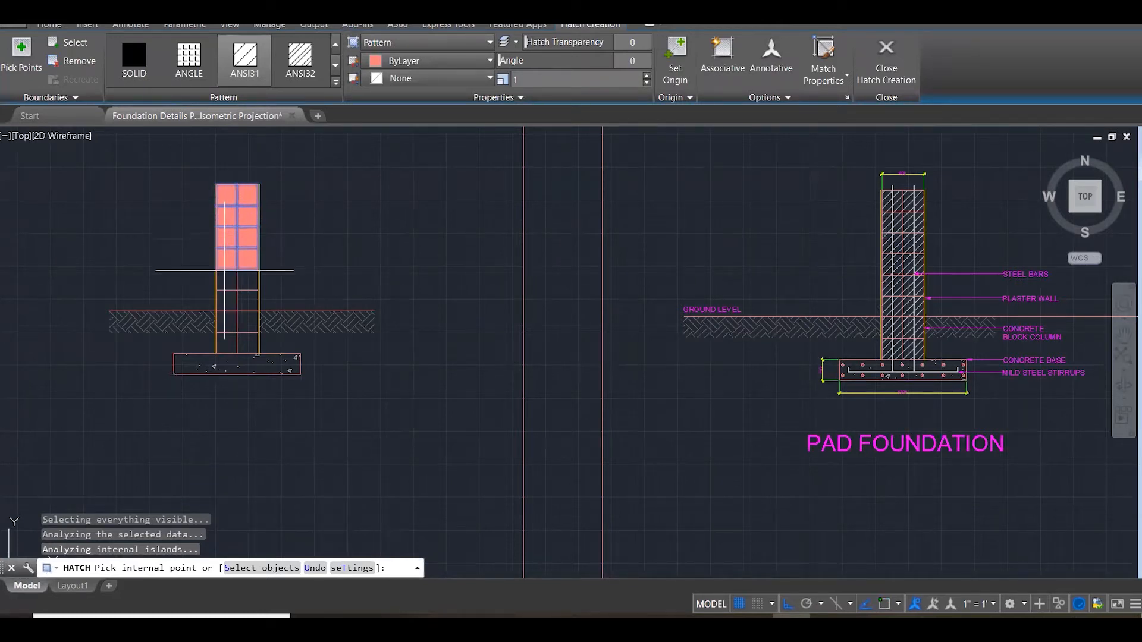
{"action": "left_click", "coordinate": [248, 294]}
{"action": "left_click", "coordinate": [228, 302]}
{"action": "left_click", "coordinate": [242, 344]}
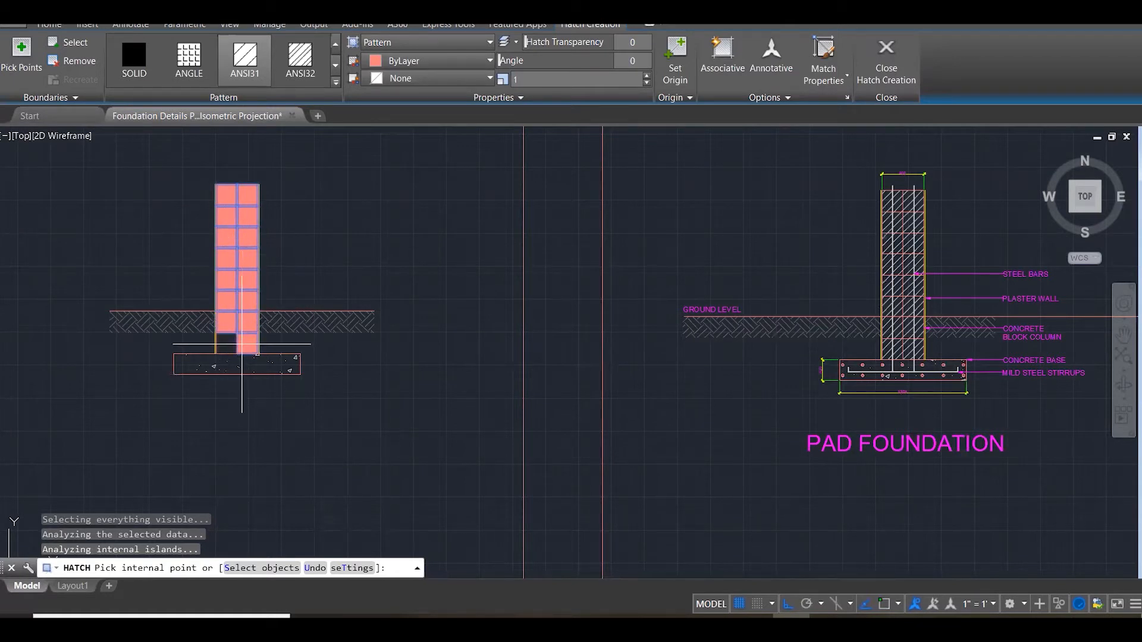
{"action": "left_click", "coordinate": [902, 59]}
{"action": "key", "text": "Escape"}
{"action": "key", "text": "Escape"}
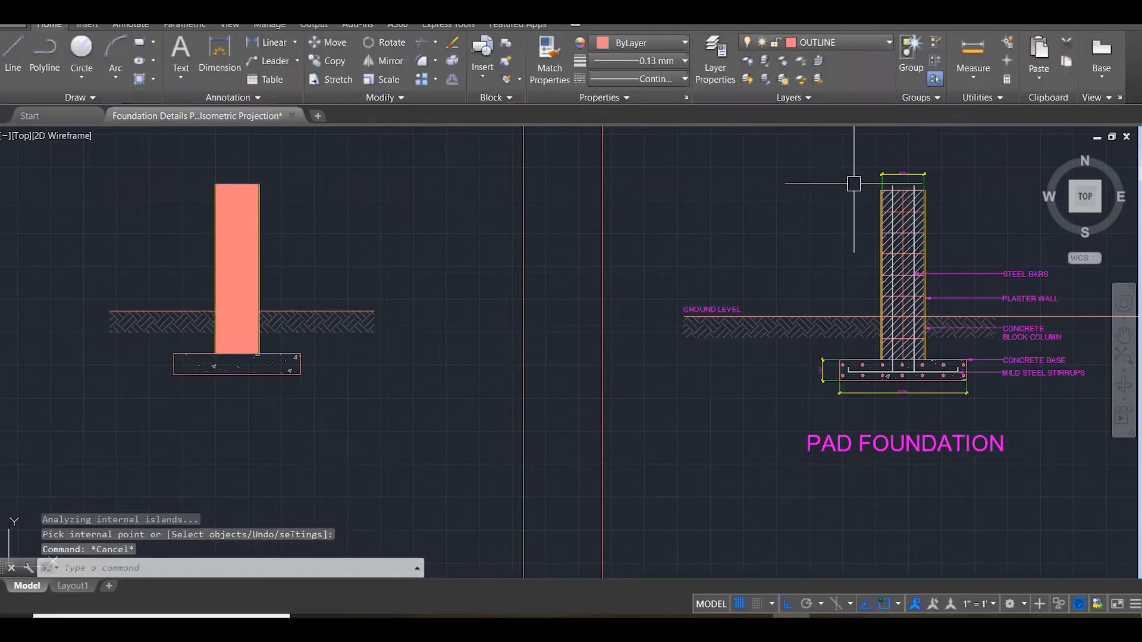
Match the column hatch to the diagonal block hatch of the reference column.
{"action": "type", "text": "ma"}
{"action": "key", "text": "Return"}
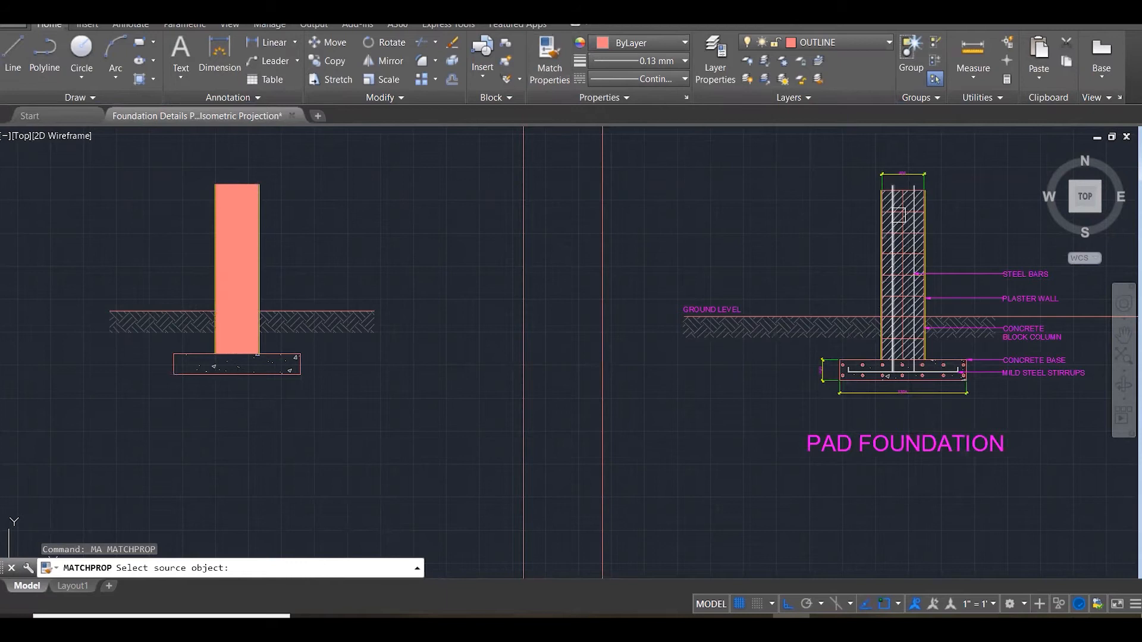
{"action": "scroll", "coordinate": [898, 215], "scroll_direction": "up", "scroll_amount": 3}
{"action": "left_click", "coordinate": [919, 184]}
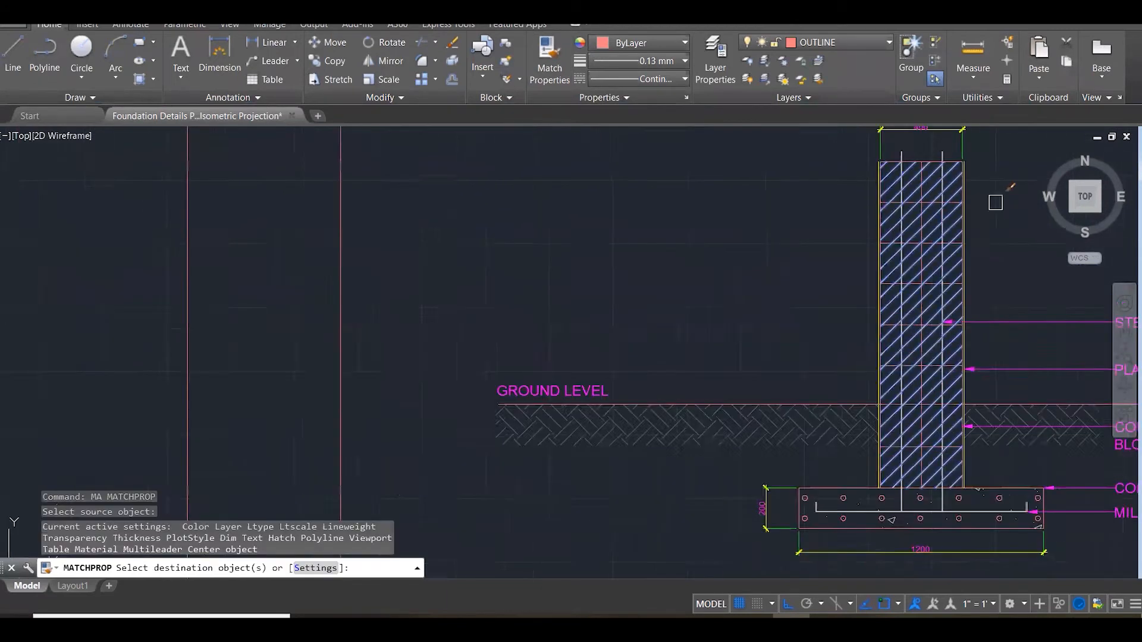
{"action": "scroll", "coordinate": [988, 208], "scroll_direction": "down", "scroll_amount": 4}
{"action": "scroll", "coordinate": [351, 223], "scroll_direction": "up", "scroll_amount": 3}
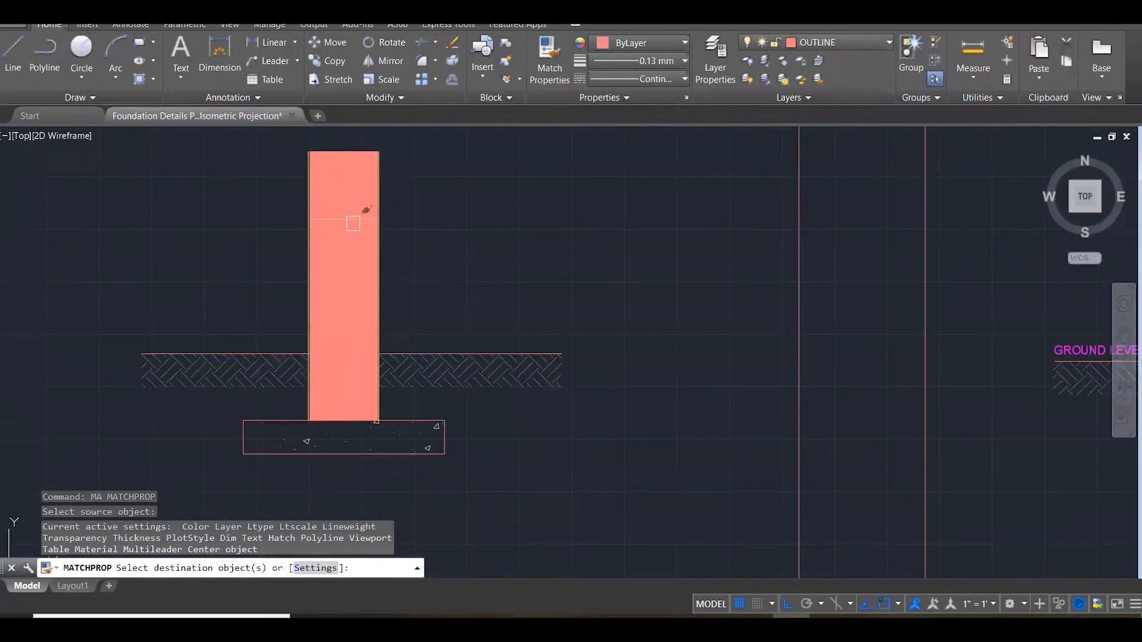
{"action": "left_click", "coordinate": [359, 168]}
{"action": "scroll", "coordinate": [493, 219], "scroll_direction": "down", "scroll_amount": 3}
{"action": "key", "text": "Escape"}
{"action": "middle_click_drag", "start_coordinate": [602, 270], "coordinate": [443, 282]}
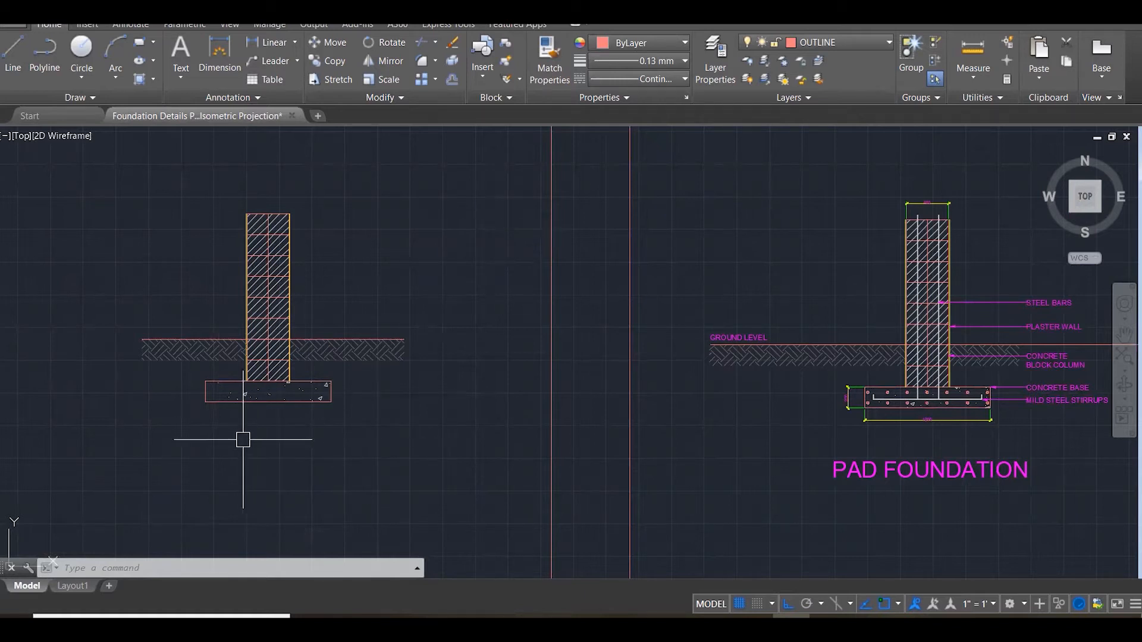
Draw a horizontal line from the midpoint of the base's left edge to beyond its right edge.
{"action": "scroll", "coordinate": [172, 400], "scroll_direction": "up", "scroll_amount": 3}
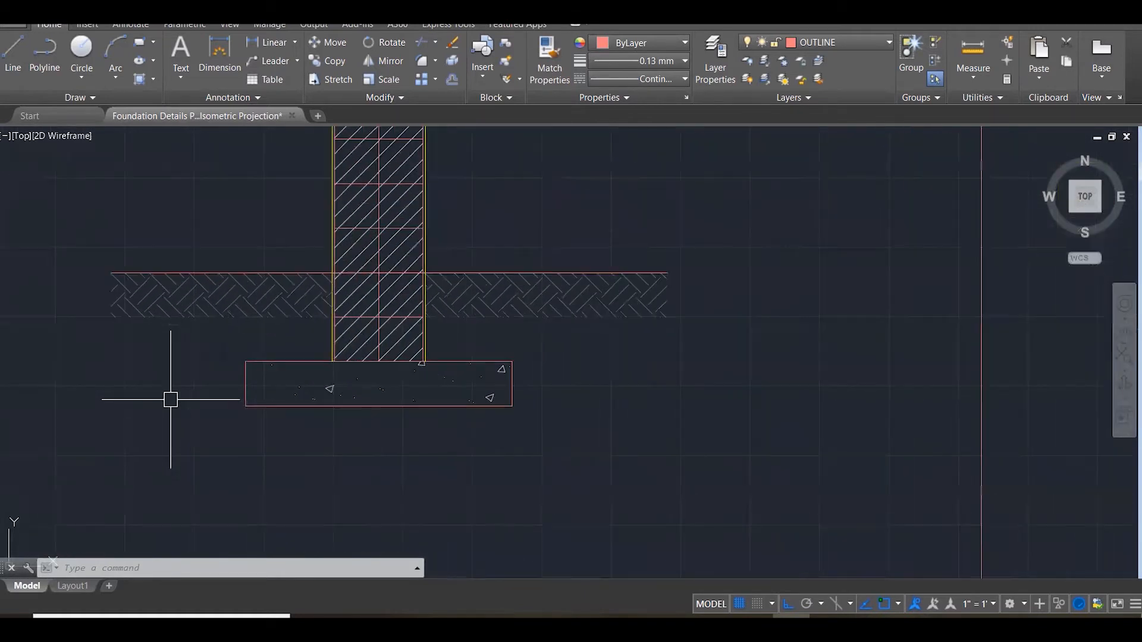
{"action": "type", "text": "l"}
{"action": "key", "text": "Return"}
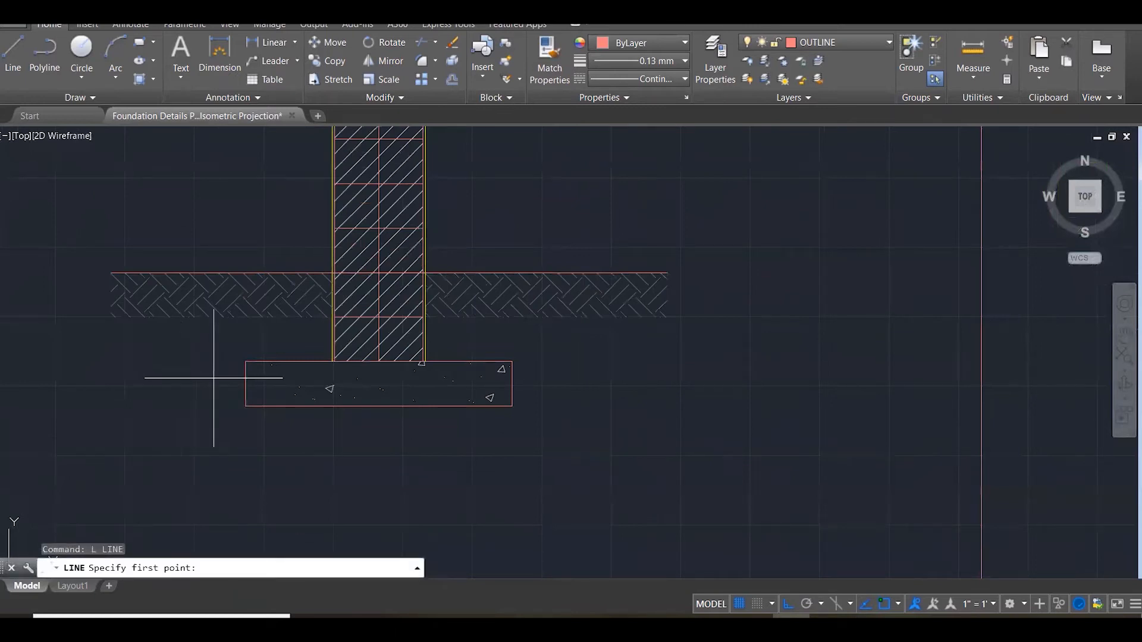
{"action": "left_click", "coordinate": [245, 384]}
{"action": "left_click", "coordinate": [633, 370]}
{"action": "key", "text": "Escape"}
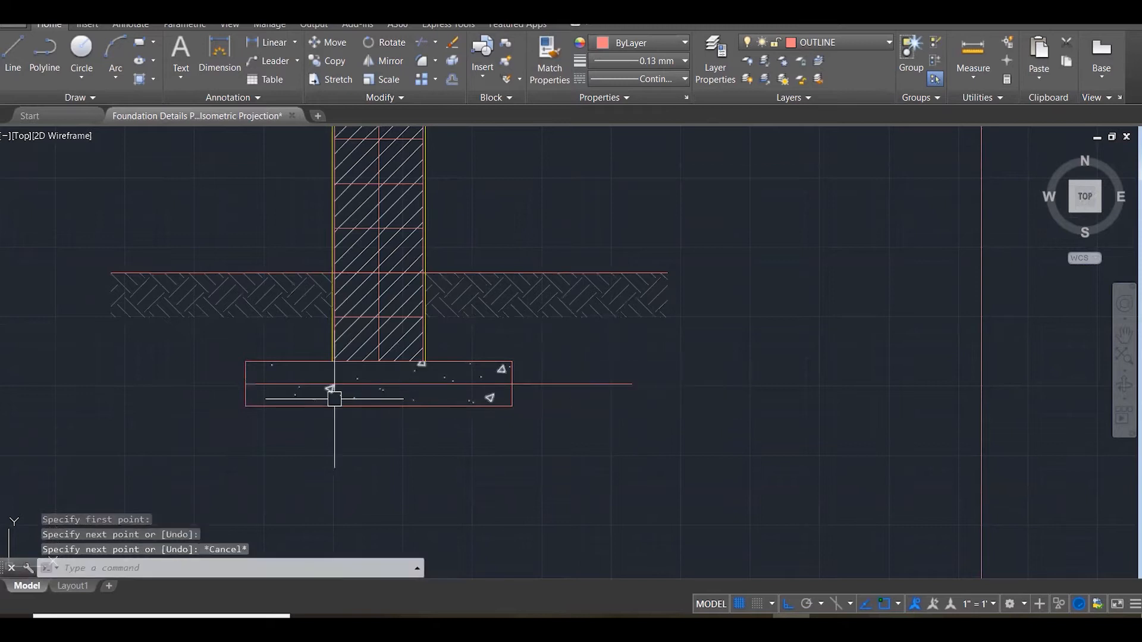
Stretch the left end of the base's mid-height line outward past the base's left edge.
{"action": "left_click", "coordinate": [327, 385]}
{"action": "left_click", "coordinate": [245, 385]}
{"action": "left_click", "coordinate": [137, 394]}
{"action": "key", "text": "Escape"}
{"action": "key", "text": "Escape"}
{"action": "key", "text": "Escape"}
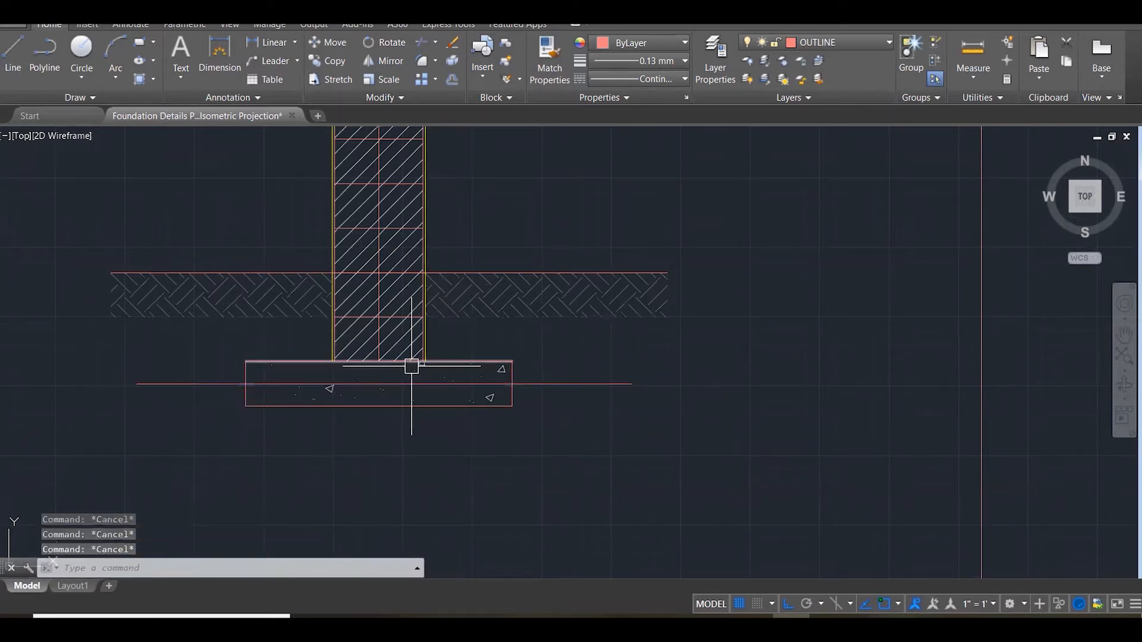
{"action": "type", "text": "l"}
{"action": "key", "text": "Return"}
{"action": "scroll", "coordinate": [411, 374], "scroll_direction": "down", "scroll_amount": 2}
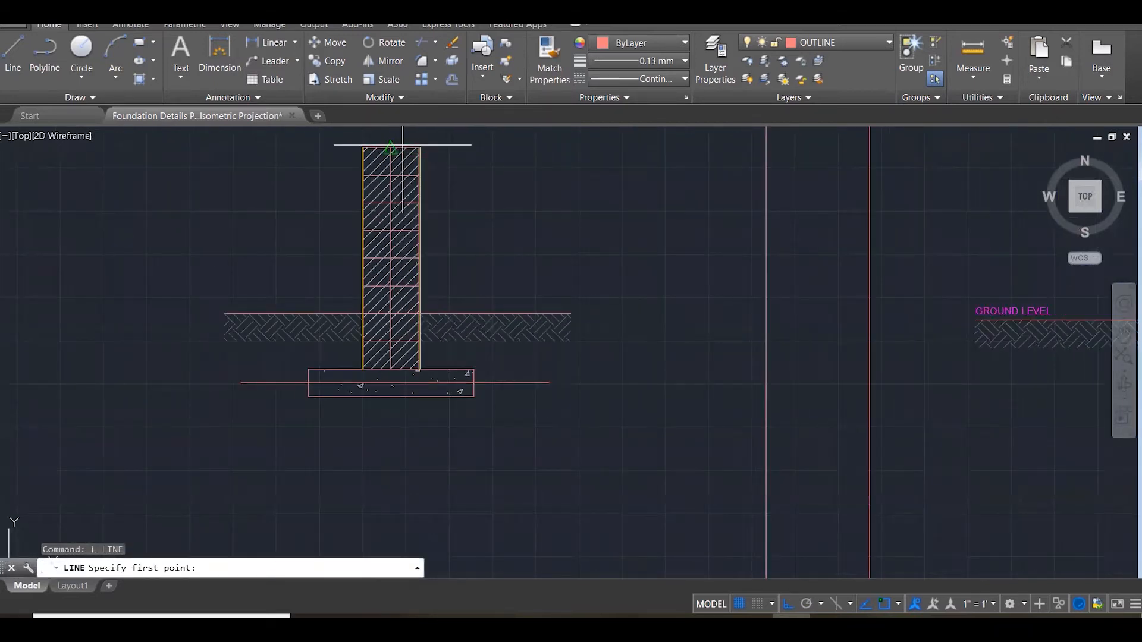
{"action": "scroll", "coordinate": [404, 178], "scroll_direction": "up", "scroll_amount": 3}
{"action": "scroll", "coordinate": [389, 286], "scroll_direction": "down", "scroll_amount": 3}
{"action": "scroll", "coordinate": [392, 261], "scroll_direction": "up", "scroll_amount": 2}
{"action": "scroll", "coordinate": [392, 261], "scroll_direction": "up", "scroll_amount": 3}
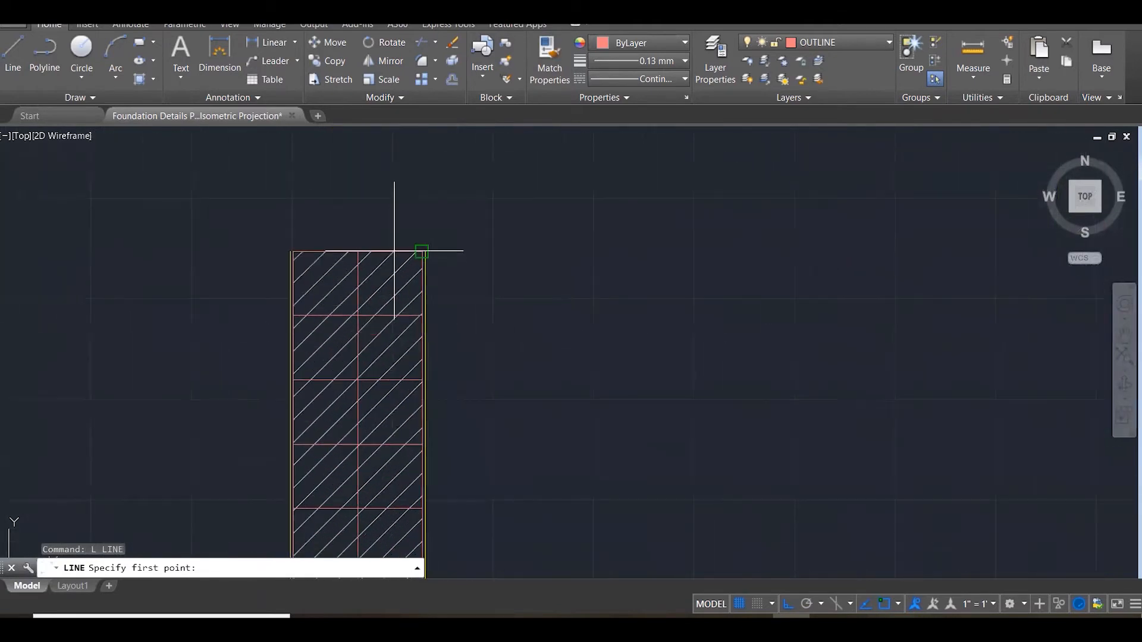
{"action": "key", "text": "Escape"}
Break the column's top line within its right half.
{"action": "left_click", "coordinate": [388, 245]}
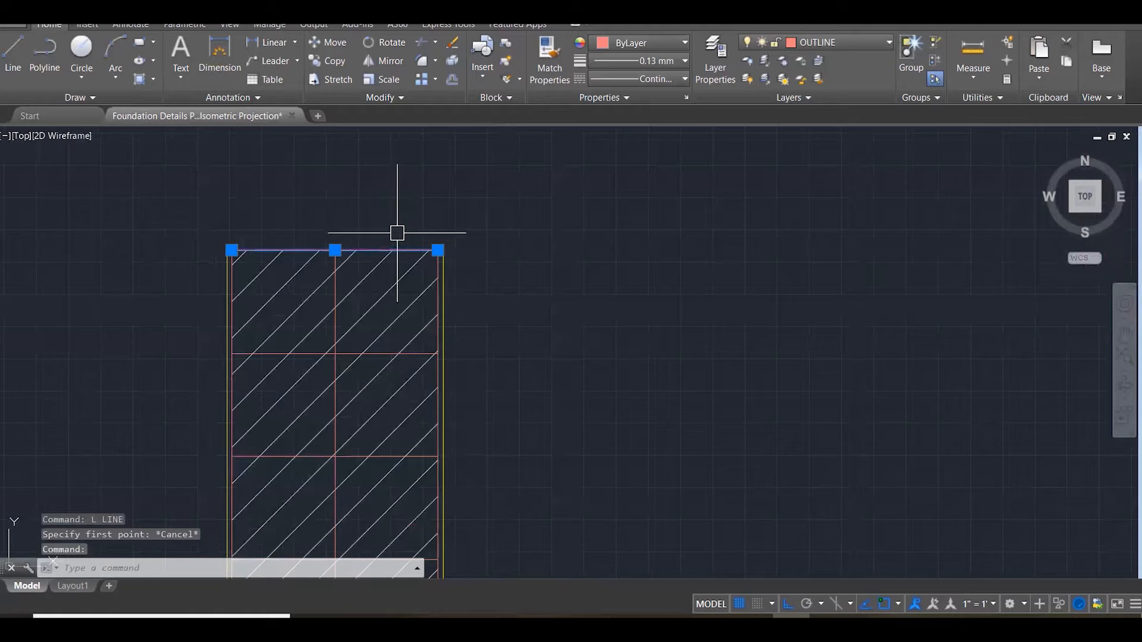
{"action": "type", "text": "br"}
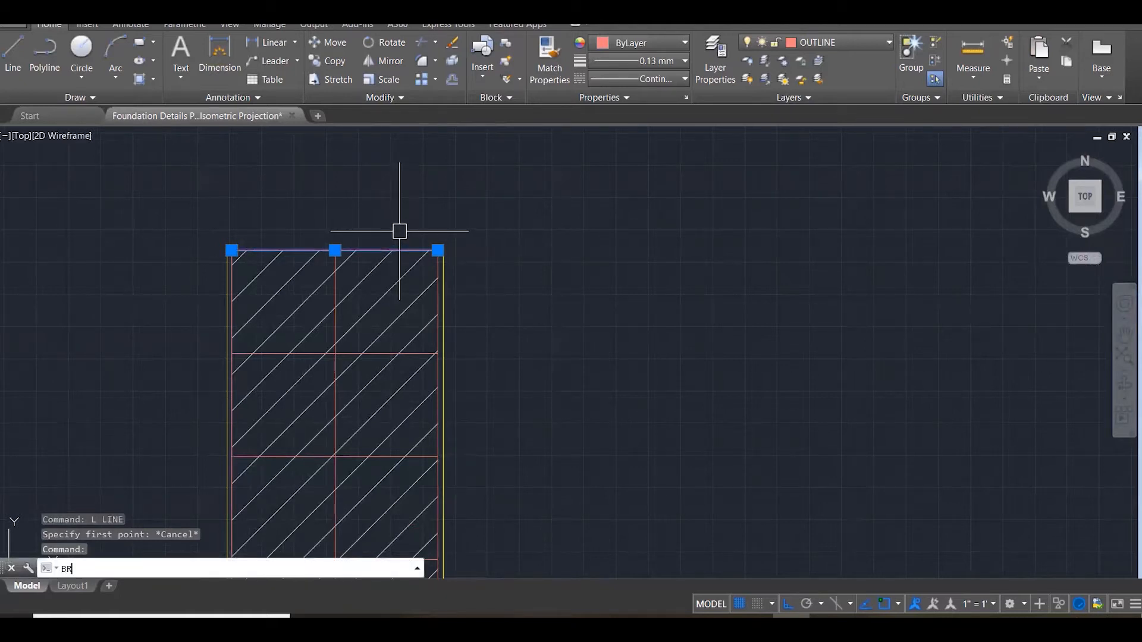
{"action": "key", "text": "Return"}
{"action": "left_click", "coordinate": [385, 249]}
{"action": "key", "text": "Escape"}
{"action": "key", "text": "Escape"}
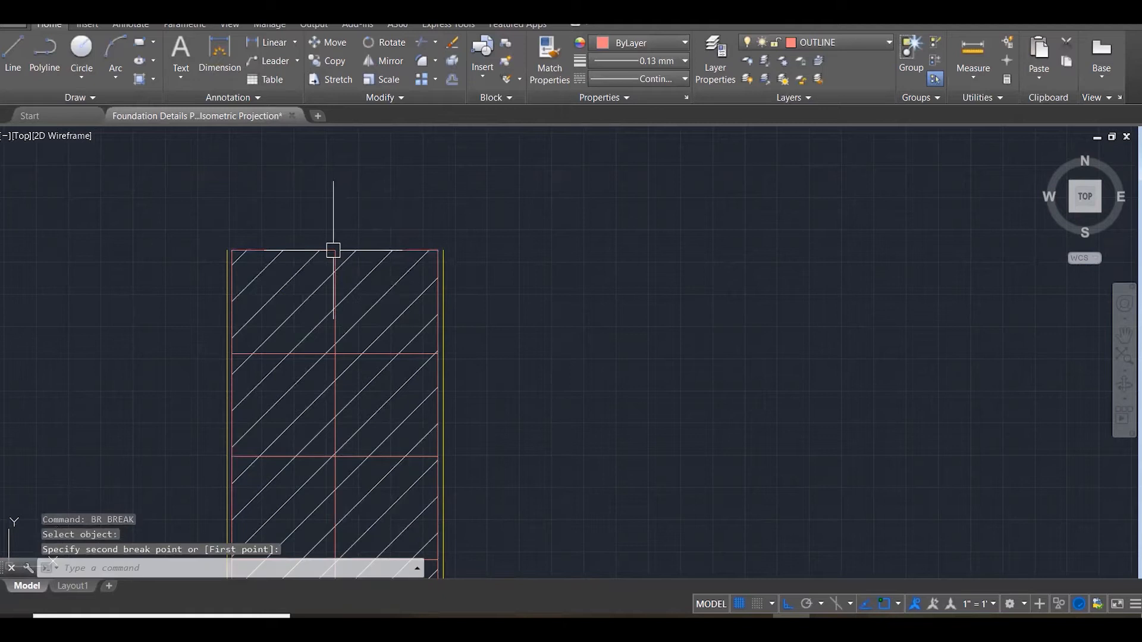
Stretch the right-hand piece of the column's top line back to the column's centre line.
{"action": "left_click", "coordinate": [405, 250]}
{"action": "left_click", "coordinate": [396, 250]}
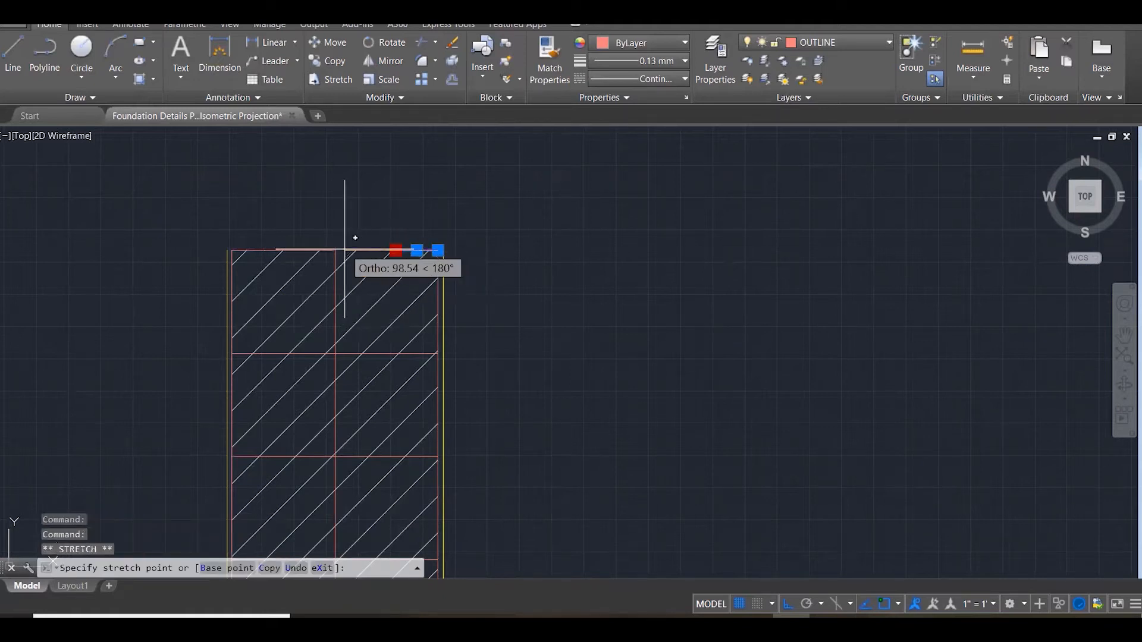
{"action": "left_click", "coordinate": [336, 250]}
{"action": "key", "text": "Escape"}
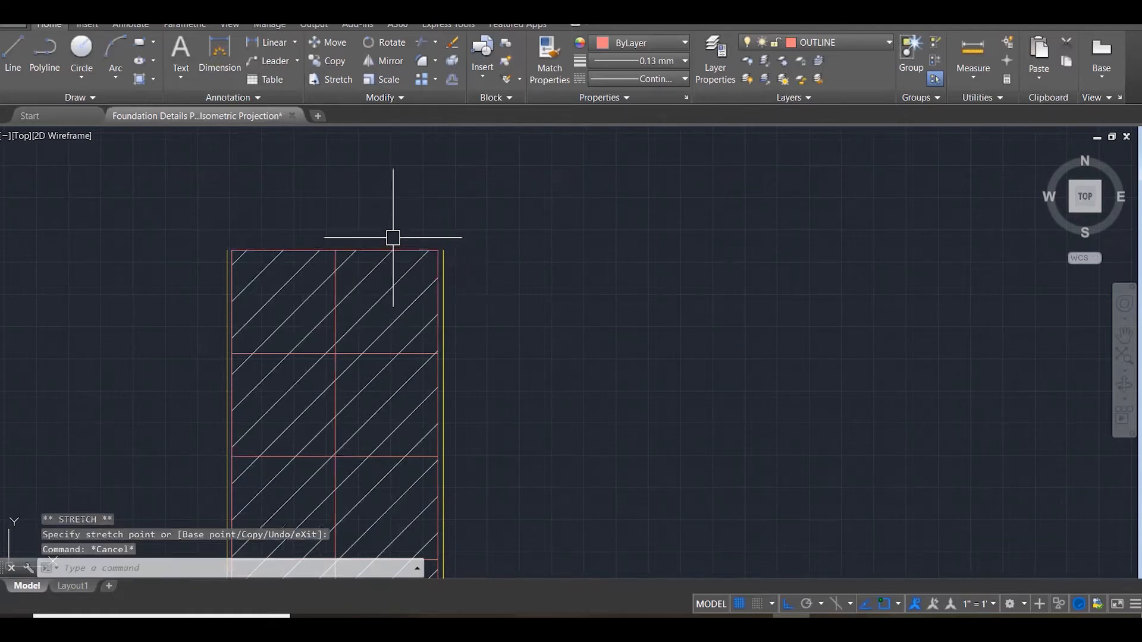
Draw a vertical line from the midpoint of the column top's right half down to the base's mid-height line.
{"action": "type", "text": "l"}
{"action": "key", "text": "Return"}
{"action": "left_click", "coordinate": [385, 250]}
{"action": "scroll", "coordinate": [387, 244], "scroll_direction": "down", "scroll_amount": 3}
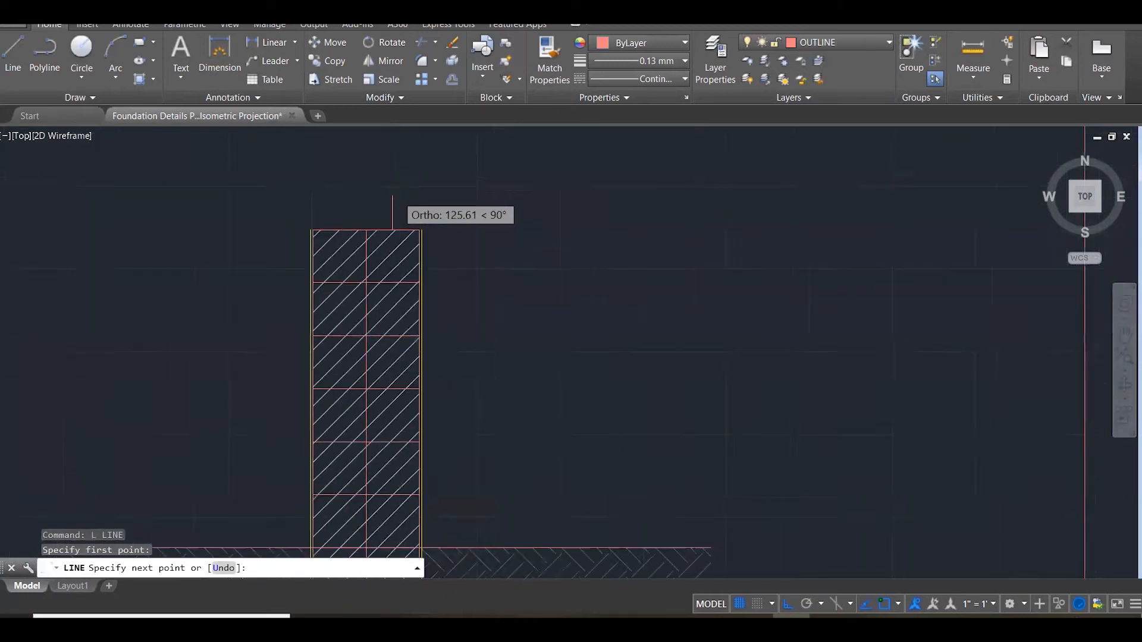
{"action": "scroll", "coordinate": [393, 199], "scroll_direction": "down", "scroll_amount": 3}
{"action": "scroll", "coordinate": [419, 425], "scroll_direction": "up", "scroll_amount": 3}
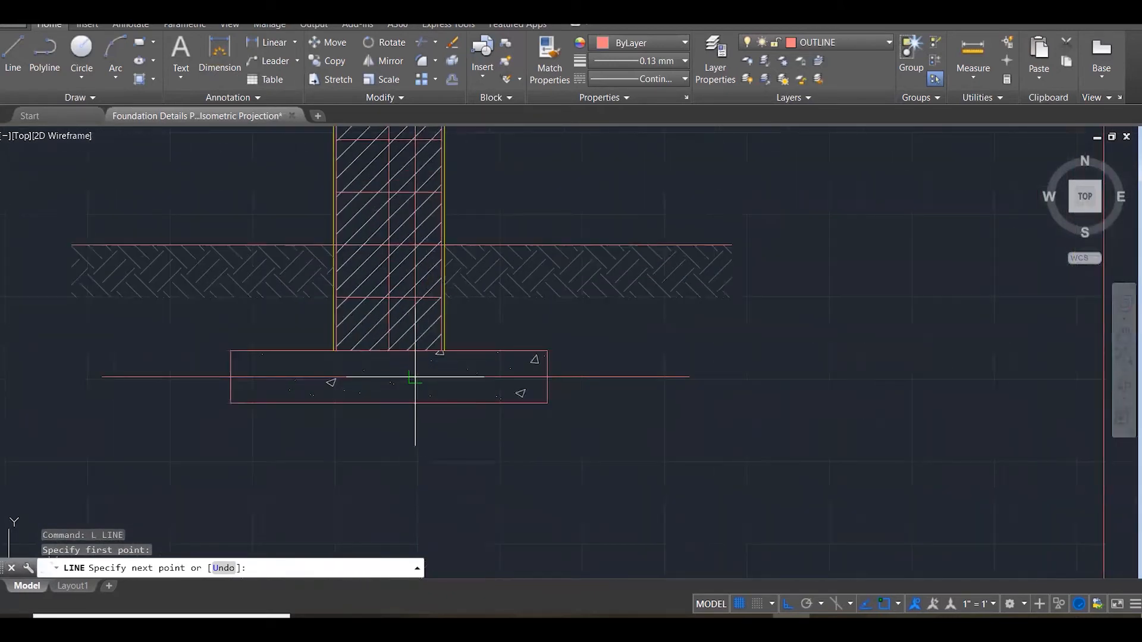
{"action": "left_click", "coordinate": [421, 378]}
{"action": "key", "text": "Escape"}
Stretch the upper end of the new vertical bar line to slightly above the column's top.
{"action": "scroll", "coordinate": [440, 357], "scroll_direction": "down", "scroll_amount": 3}
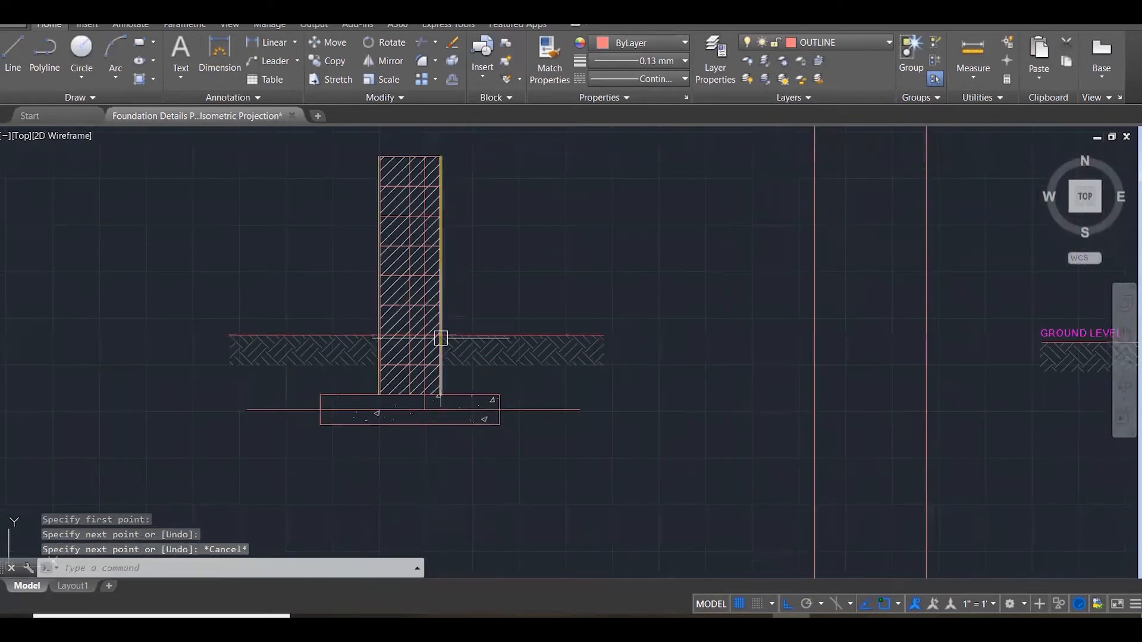
{"action": "scroll", "coordinate": [430, 162], "scroll_direction": "up", "scroll_amount": 2}
{"action": "left_click", "coordinate": [423, 177]}
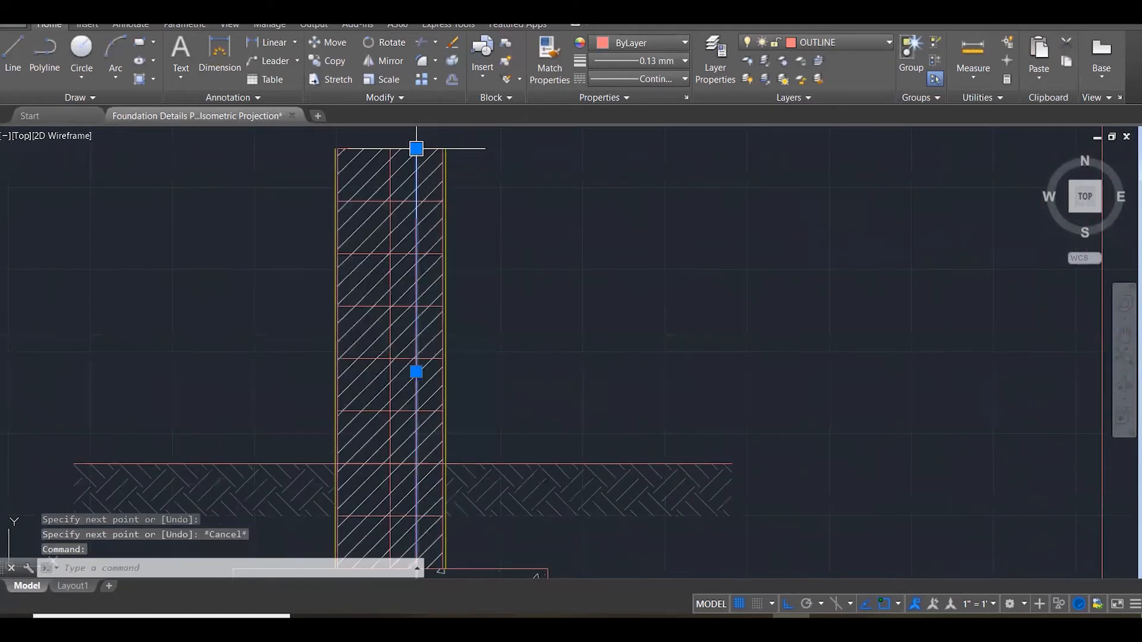
{"action": "left_click", "coordinate": [416, 148]}
{"action": "scroll", "coordinate": [418, 248], "scroll_direction": "down", "scroll_amount": 1}
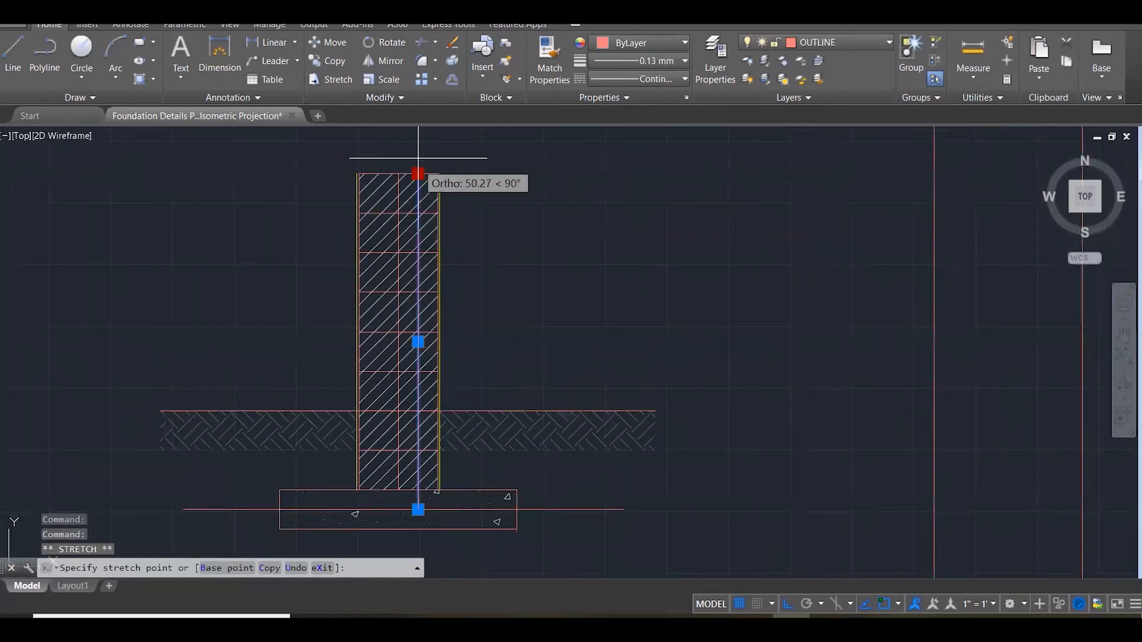
{"action": "key", "text": "Escape"}
{"action": "key", "text": "Escape"}
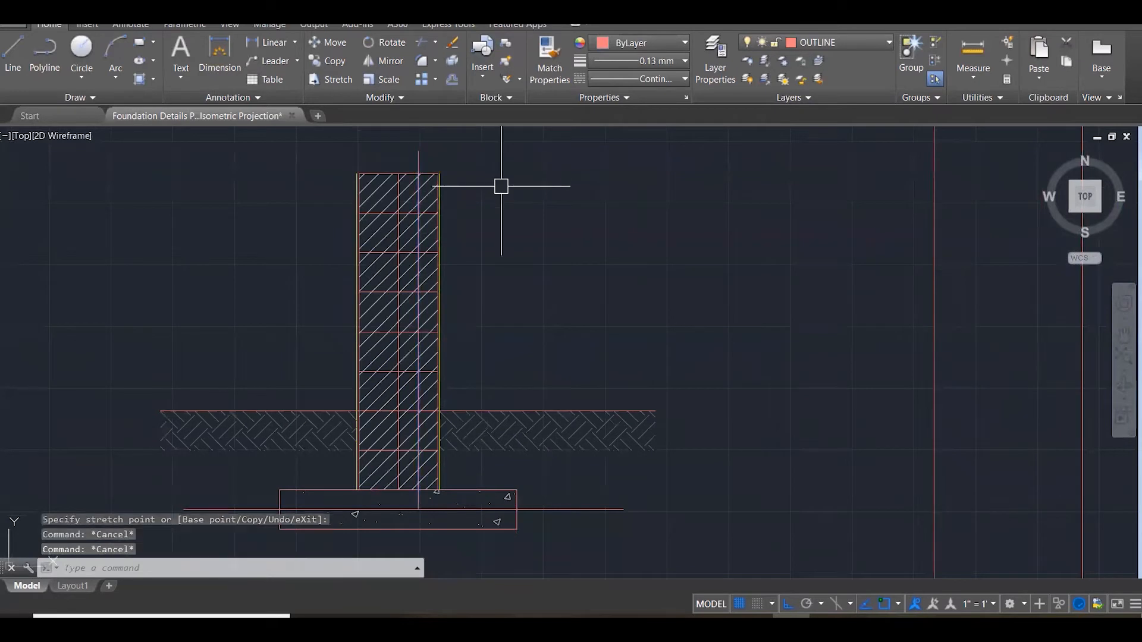
Copy the vertical bar line to the midpoint of the column top's left half.
{"action": "left_click", "coordinate": [419, 156]}
{"action": "mouse_move", "coordinate": [418, 150]}
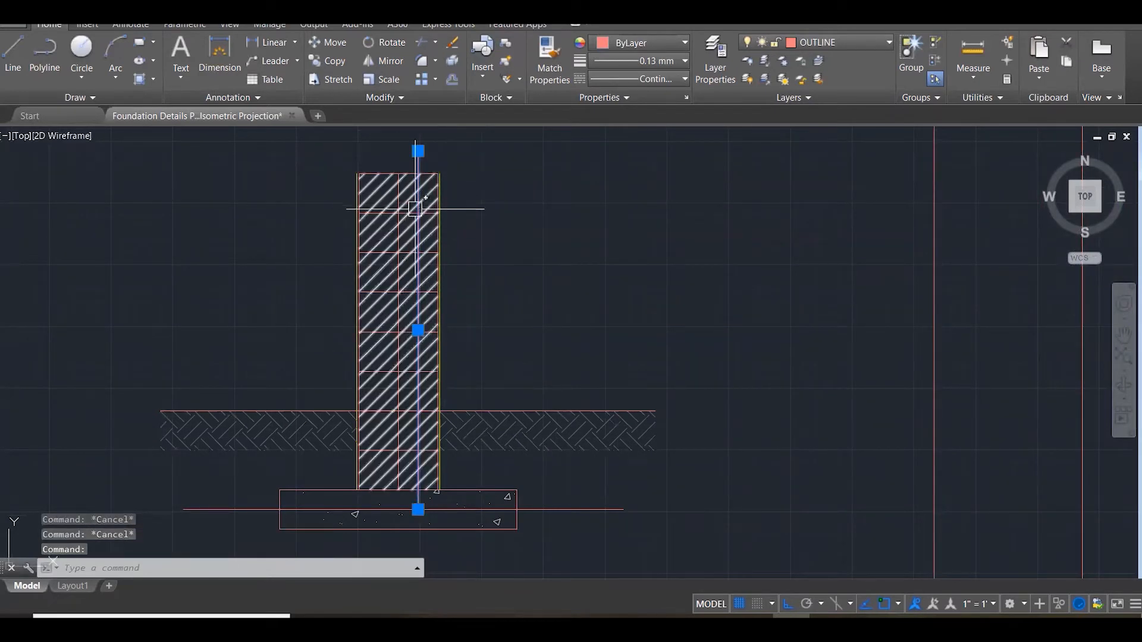
{"action": "key", "text": "Escape"}
{"action": "type", "text": "co"}
{"action": "key", "text": "Return"}
{"action": "left_click", "coordinate": [419, 160]}
{"action": "key", "text": "Return"}
{"action": "left_click", "coordinate": [419, 174]}
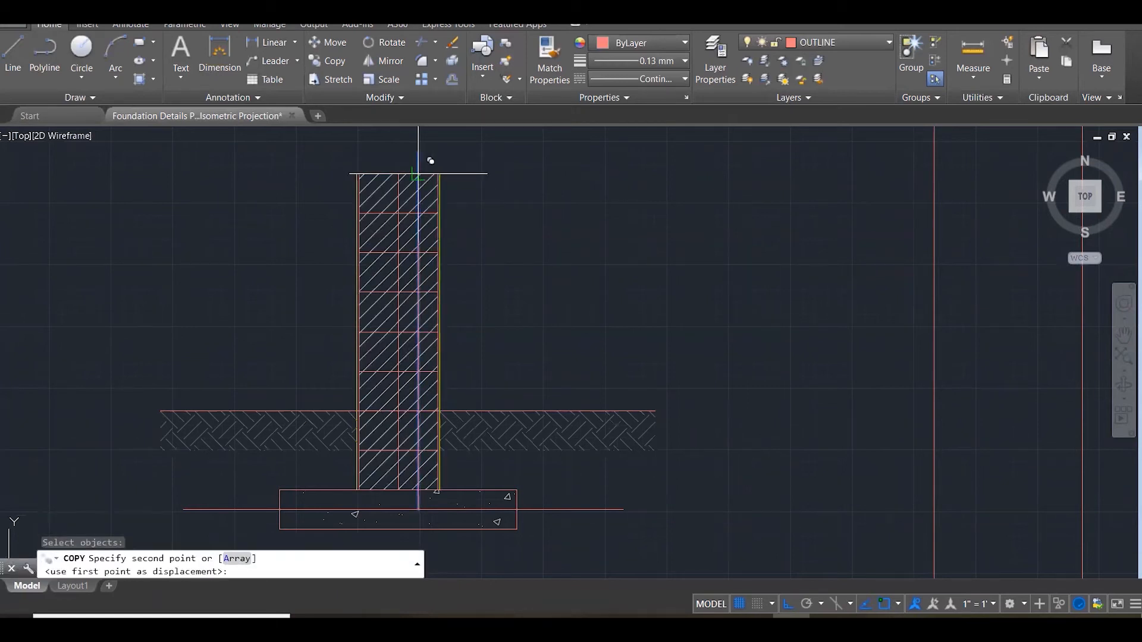
{"action": "left_click", "coordinate": [379, 173]}
{"action": "key", "text": "Escape"}
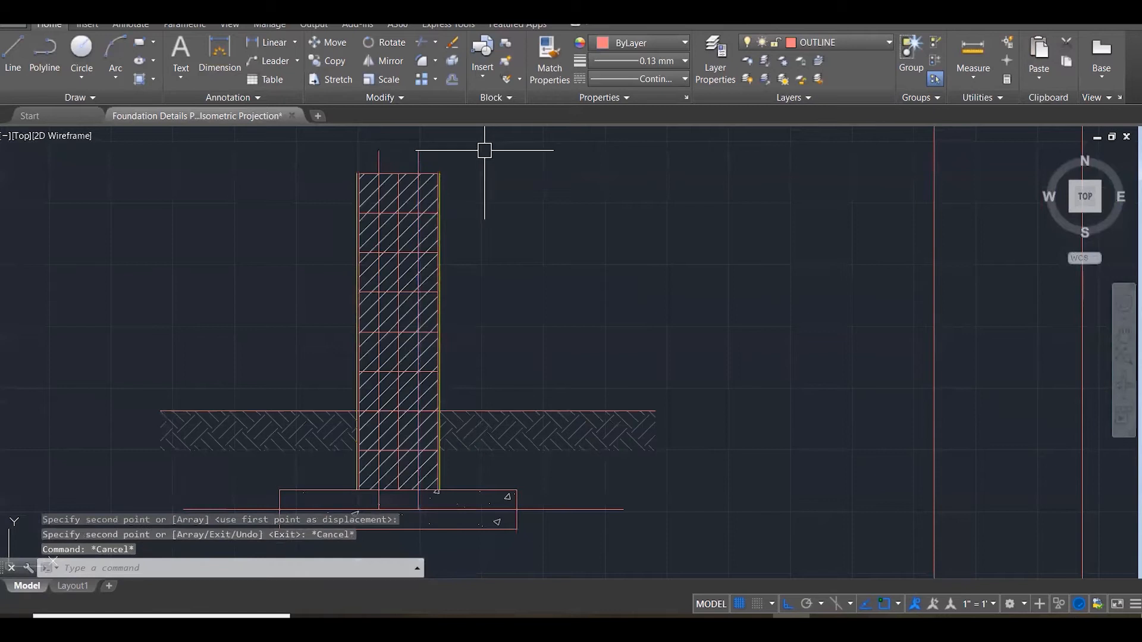
Move the two vertical bar lines and the horizontal base line to the HATCH layer.
{"action": "scroll", "coordinate": [484, 150], "scroll_direction": "down", "scroll_amount": 1}
{"action": "left_click", "coordinate": [481, 143]}
{"action": "left_click", "coordinate": [384, 153]}
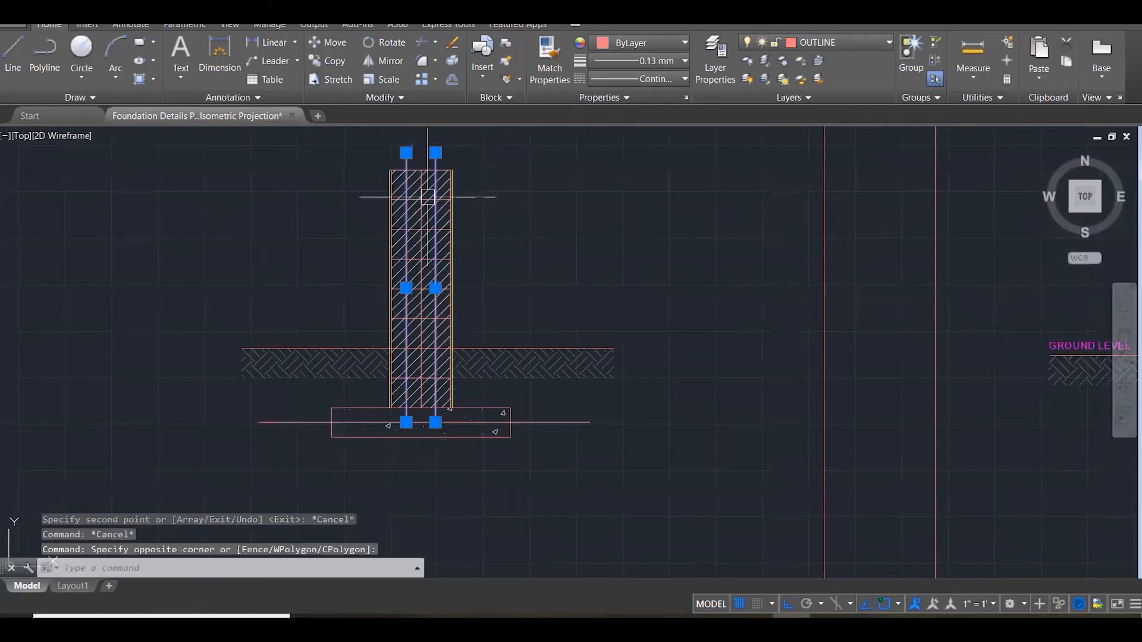
{"action": "left_click", "coordinate": [538, 422]}
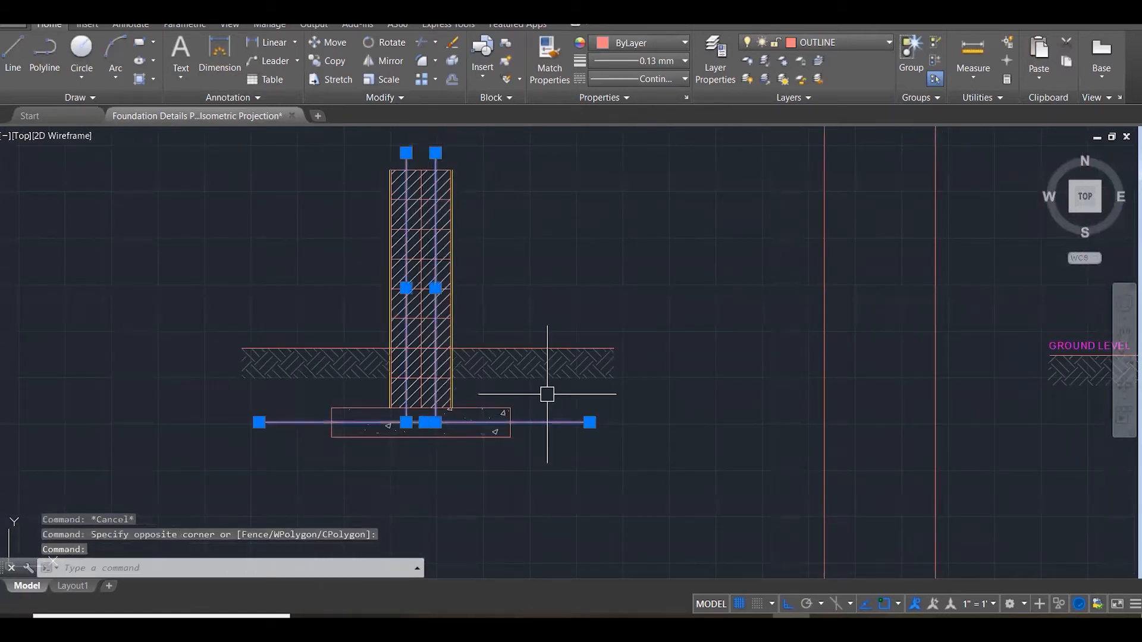
{"action": "left_click", "coordinate": [825, 41]}
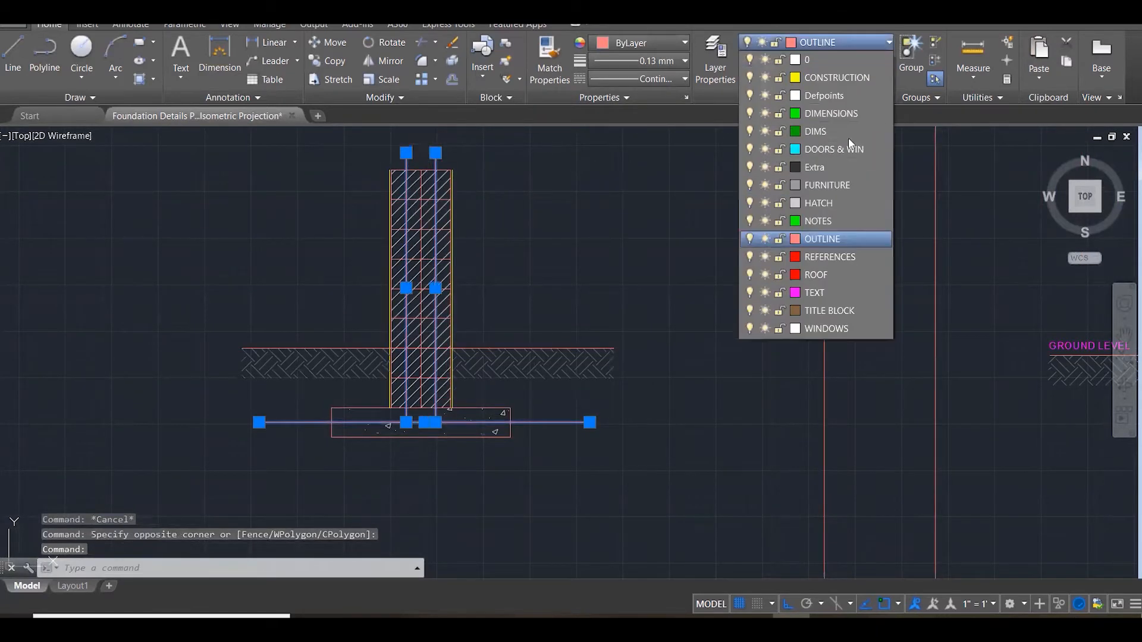
{"action": "left_click", "coordinate": [839, 203]}
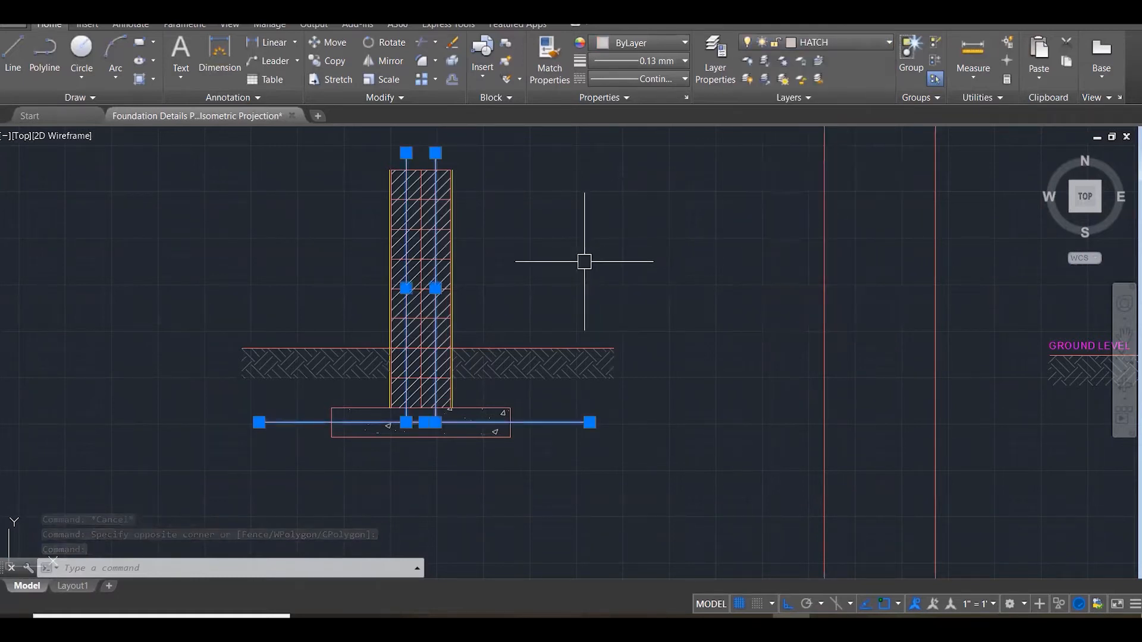
{"action": "key", "text": "Escape"}
{"action": "key", "text": "Escape"}
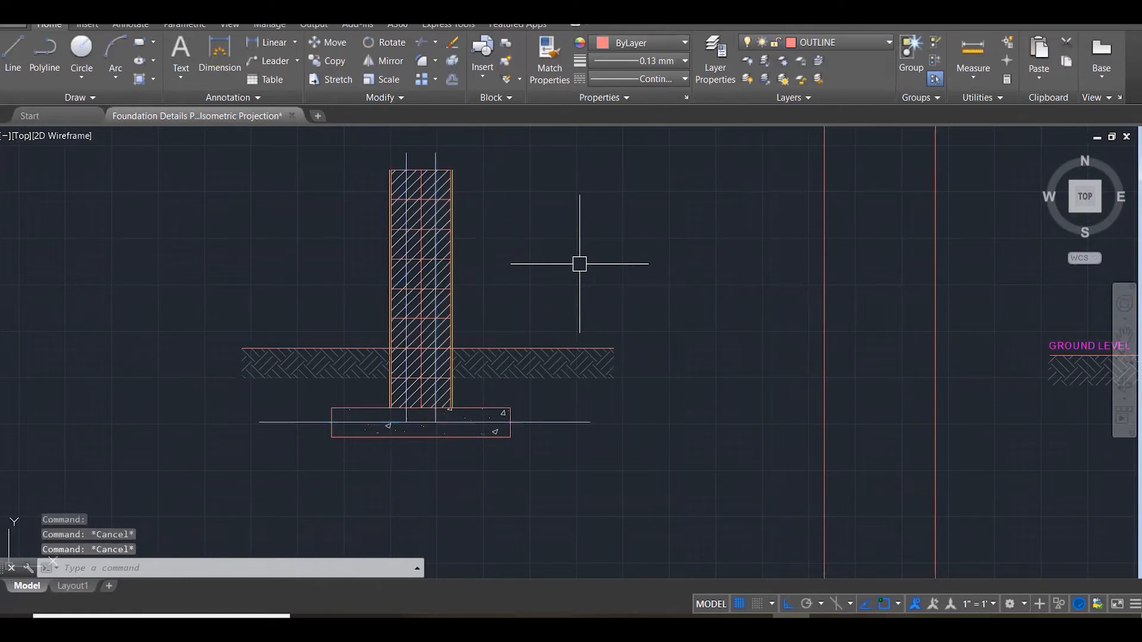
Offset the horizontal bar line in the base downward by 10.
{"action": "type", "text": "o"}
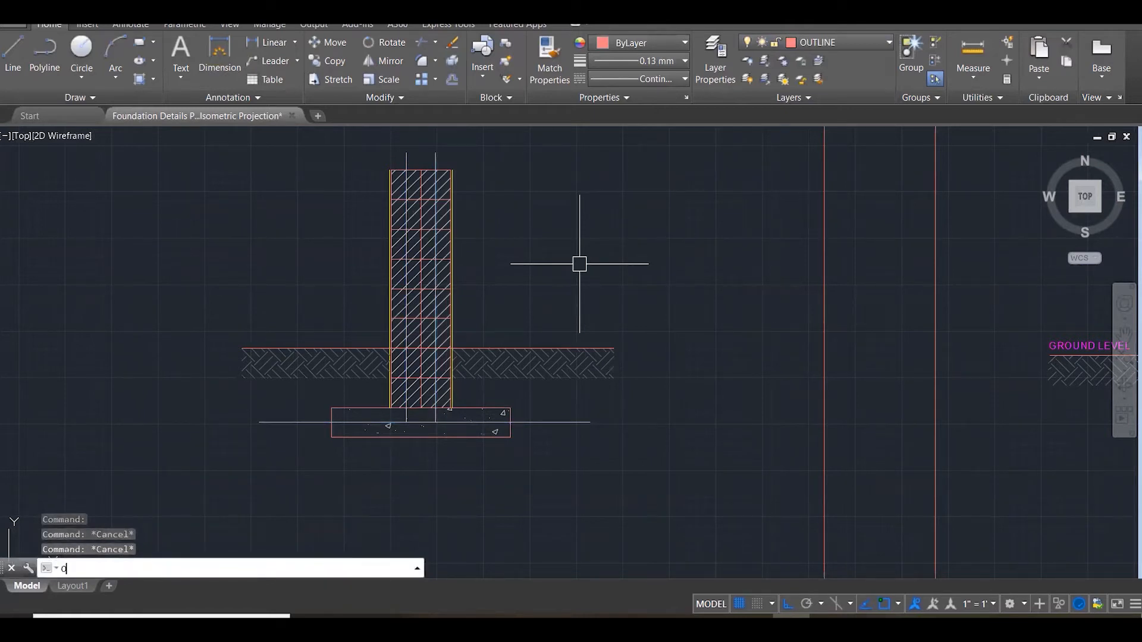
{"action": "key", "text": "Return"}
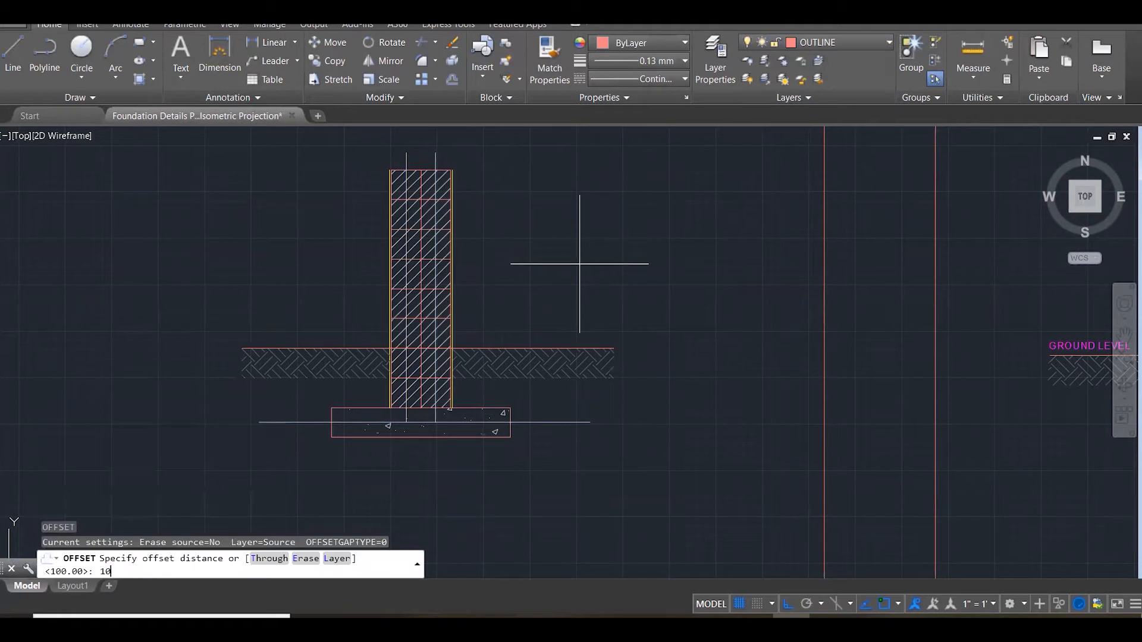
{"action": "key", "text": "Return"}
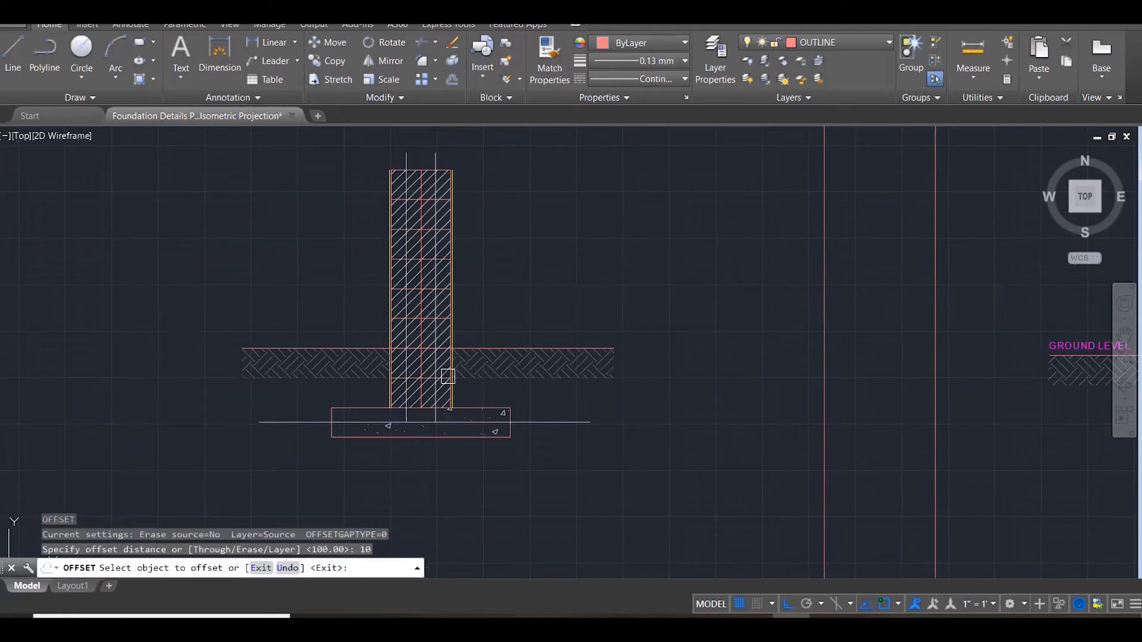
{"action": "scroll", "coordinate": [279, 443], "scroll_direction": "up", "scroll_amount": 2}
{"action": "left_click", "coordinate": [296, 413]}
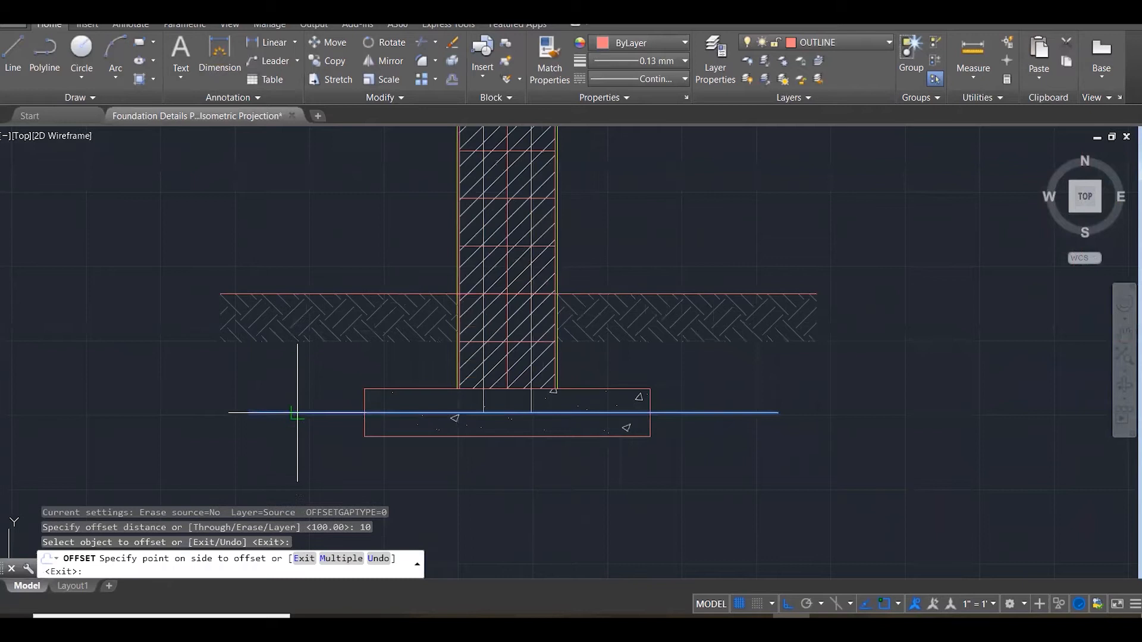
{"action": "left_click", "coordinate": [291, 439]}
{"action": "scroll", "coordinate": [591, 411], "scroll_direction": "up", "scroll_amount": 3}
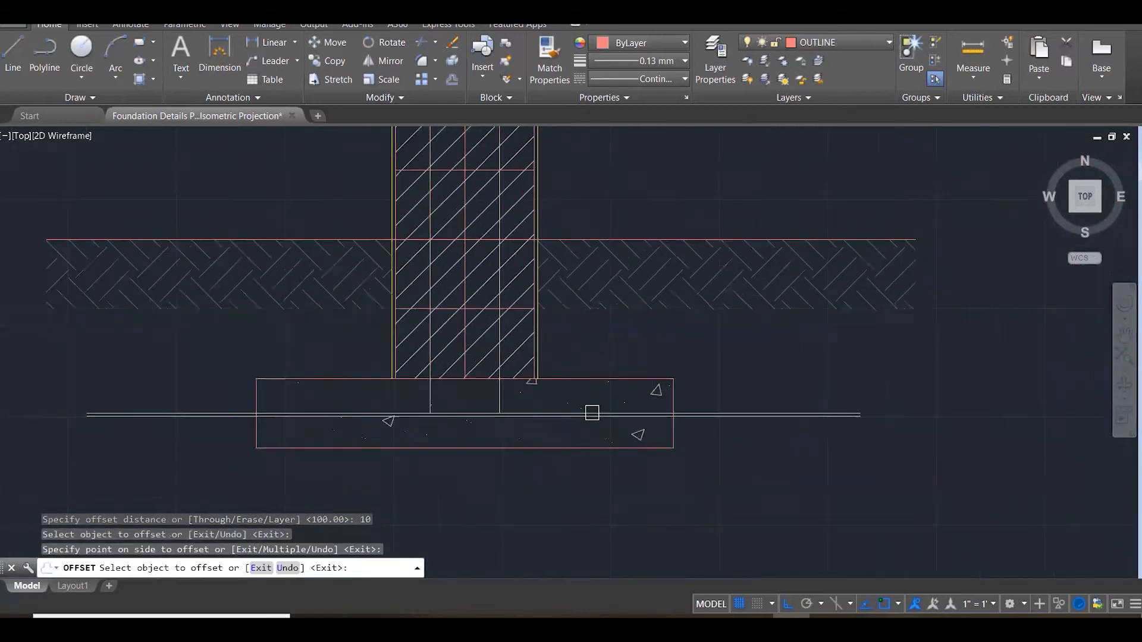
Offset both vertical bar lines in the column outward by the same distance of 10.
{"action": "left_click", "coordinate": [479, 393]}
{"action": "left_click", "coordinate": [507, 383]}
{"action": "left_click", "coordinate": [398, 389]}
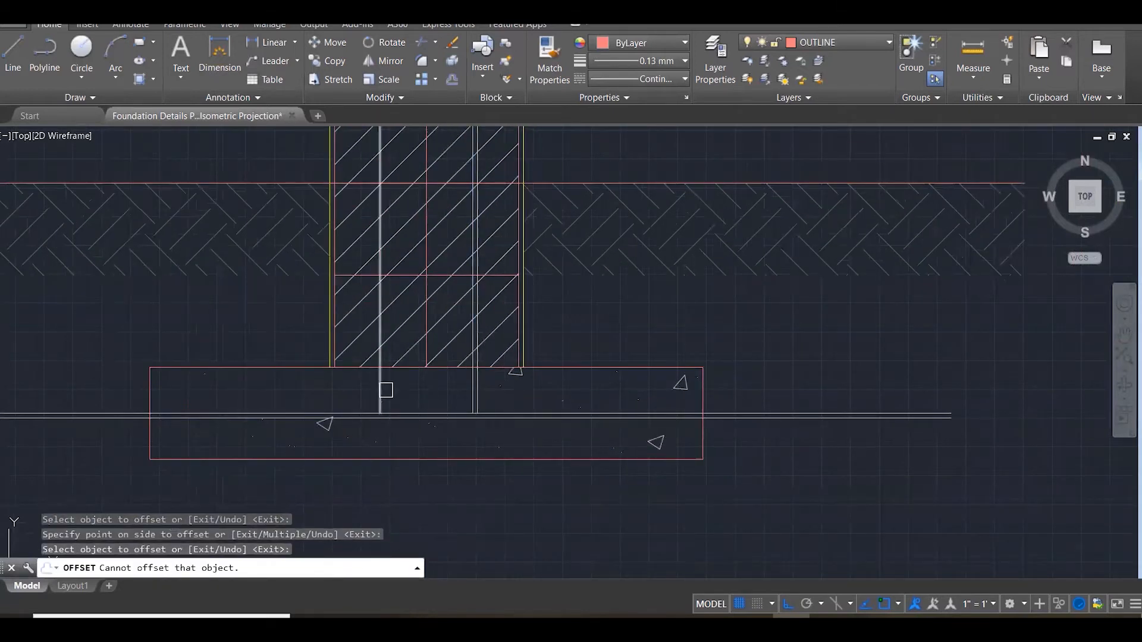
{"action": "left_click", "coordinate": [386, 390]}
{"action": "left_click", "coordinate": [374, 394]}
{"action": "key", "text": "Escape"}
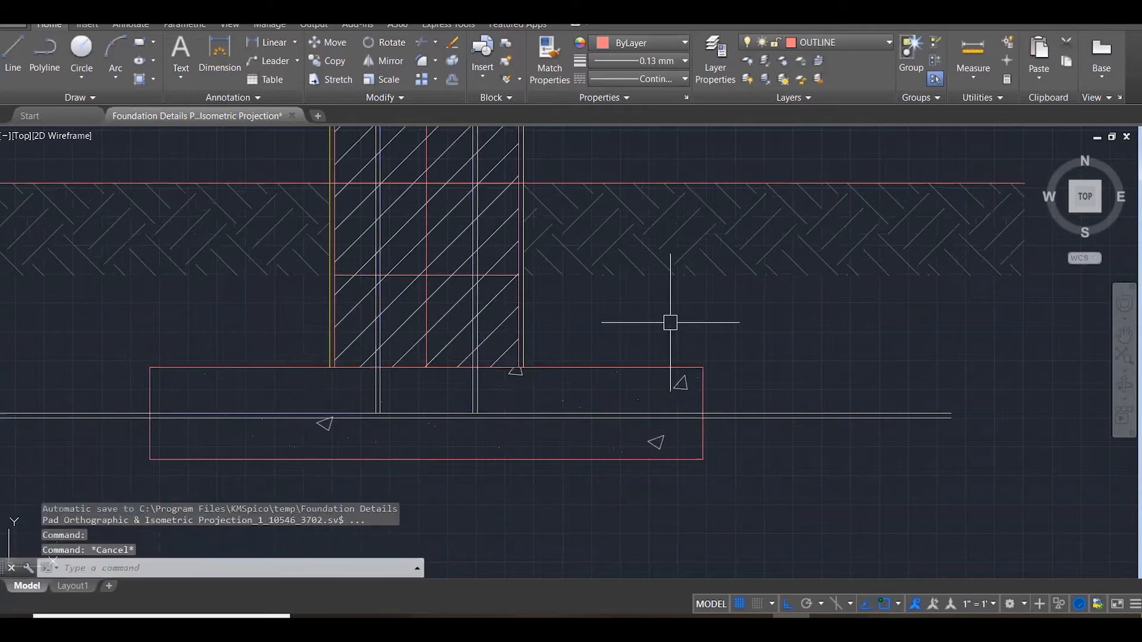
Draw two vertical lines through the base, one on each side of the column, extending above and below the base.
{"action": "type", "text": "l"}
{"action": "key", "text": "Return"}
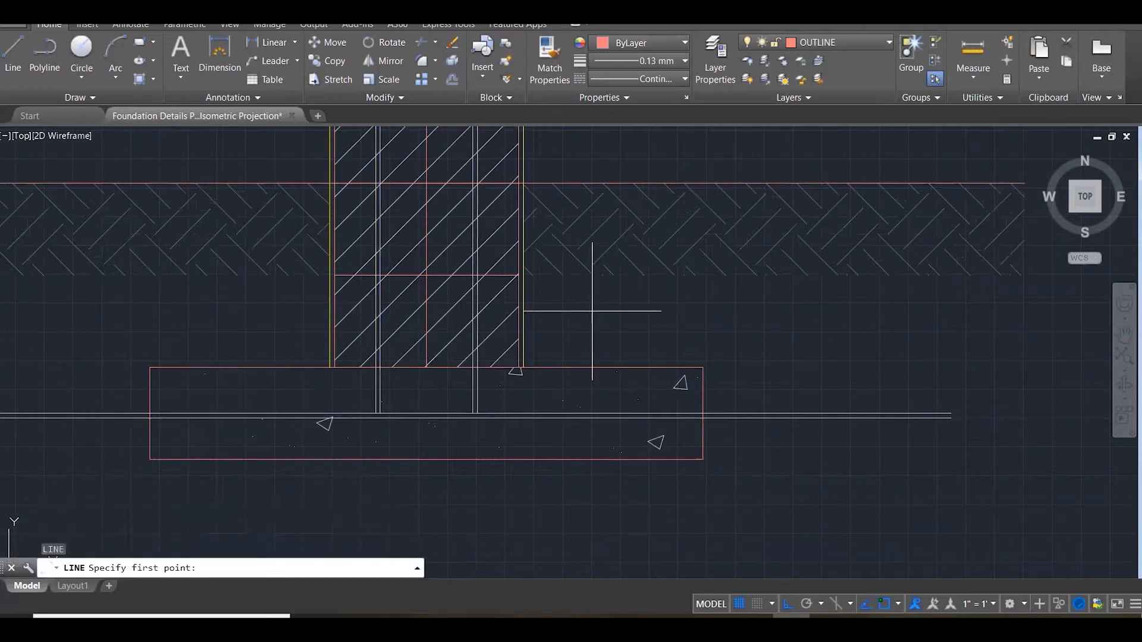
{"action": "left_click", "coordinate": [593, 310]}
{"action": "left_click", "coordinate": [618, 526]}
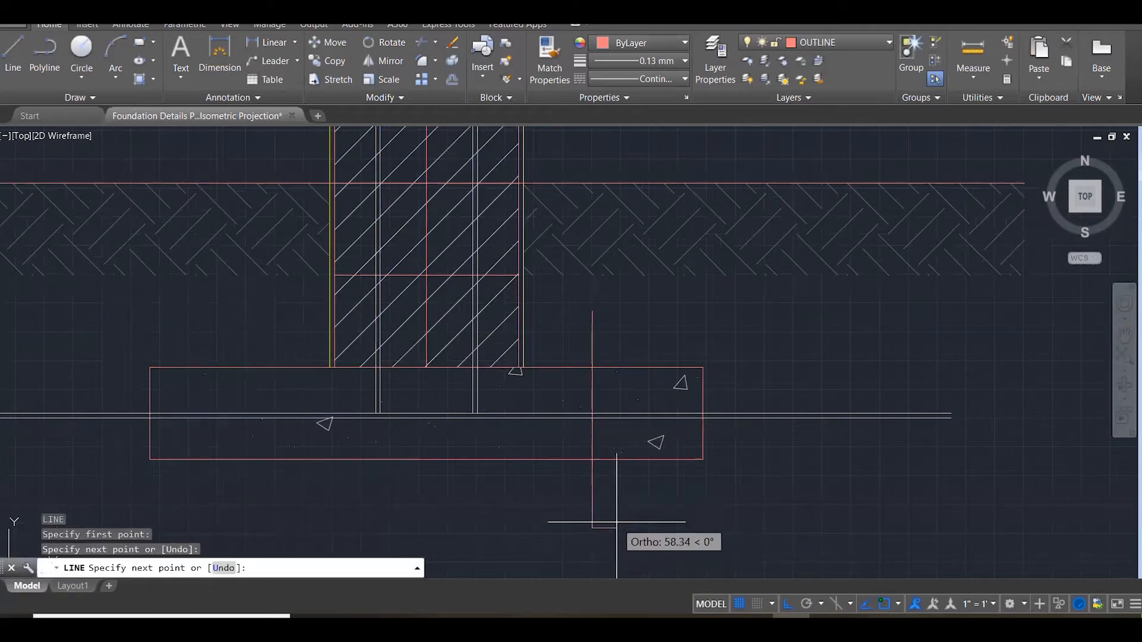
{"action": "key", "text": "Return"}
{"action": "key", "text": "Return"}
{"action": "left_click", "coordinate": [233, 311]}
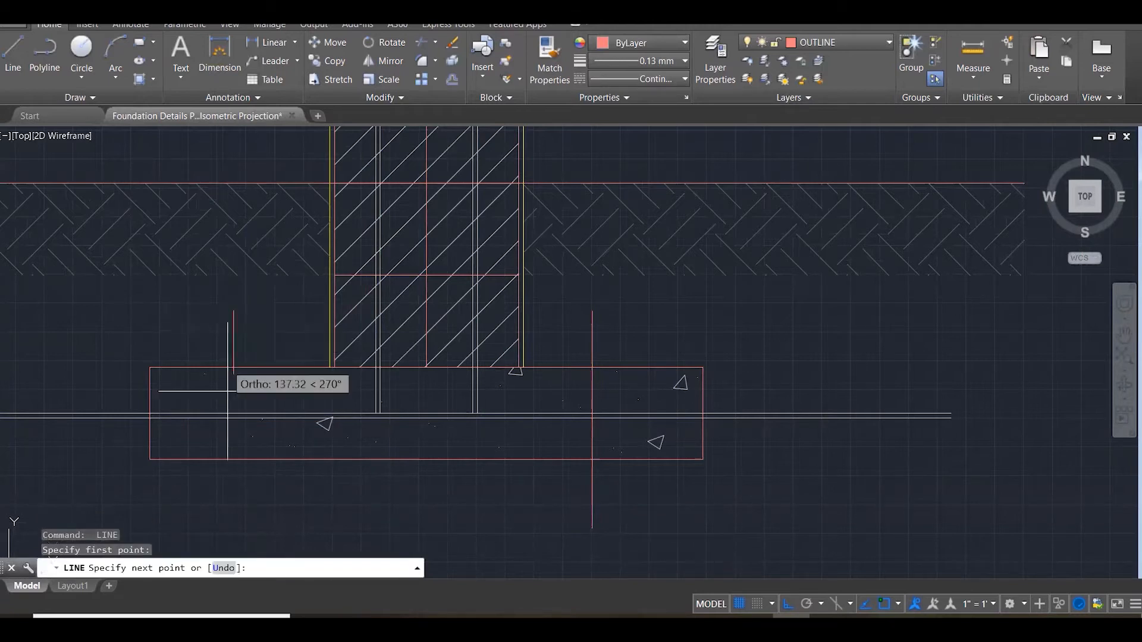
{"action": "left_click", "coordinate": [233, 527]}
{"action": "key", "text": "Escape"}
{"action": "key", "text": "Escape"}
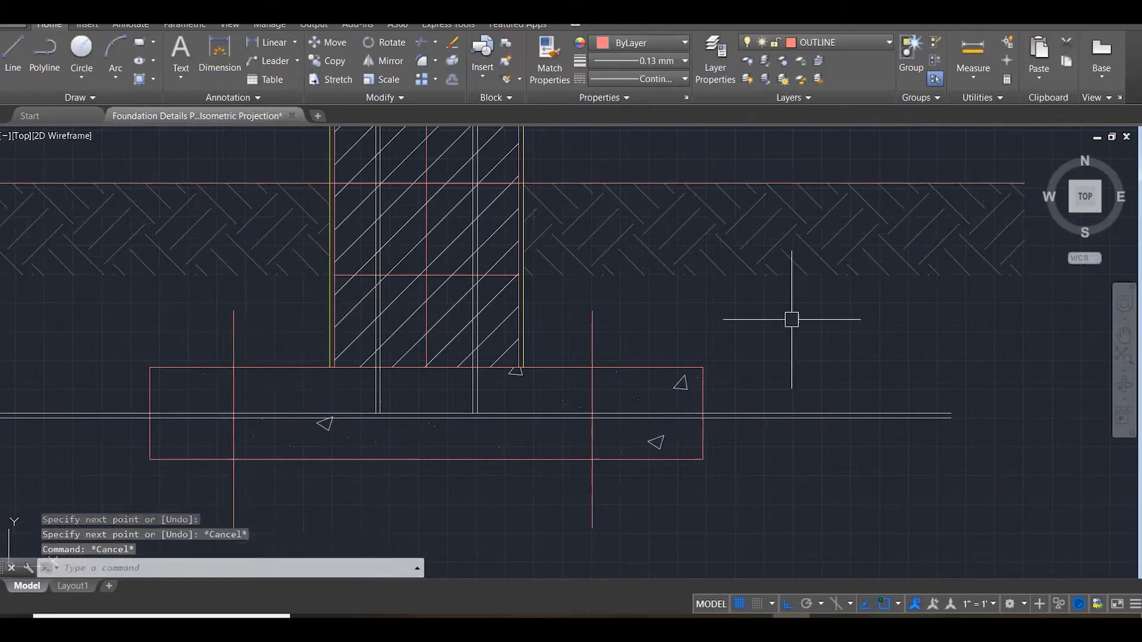
Trim the outer ends of the horizontal bar lines back to the two vertical lines beside the column.
{"action": "type", "text": "tr"}
{"action": "key", "text": "Return"}
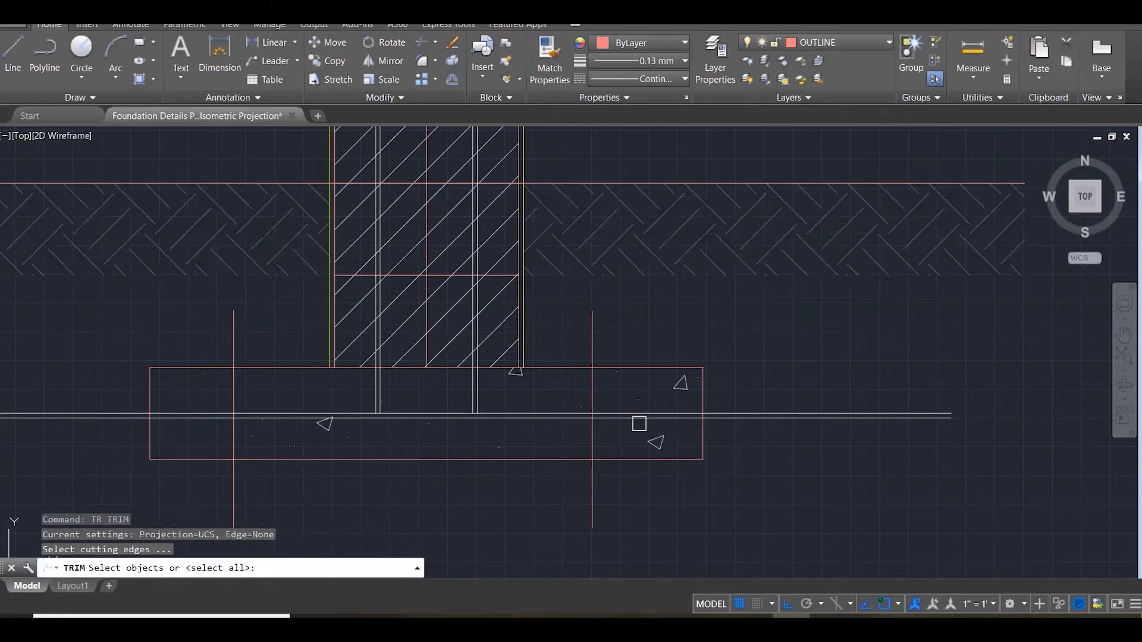
{"action": "left_click", "coordinate": [601, 426]}
{"action": "left_click", "coordinate": [557, 394]}
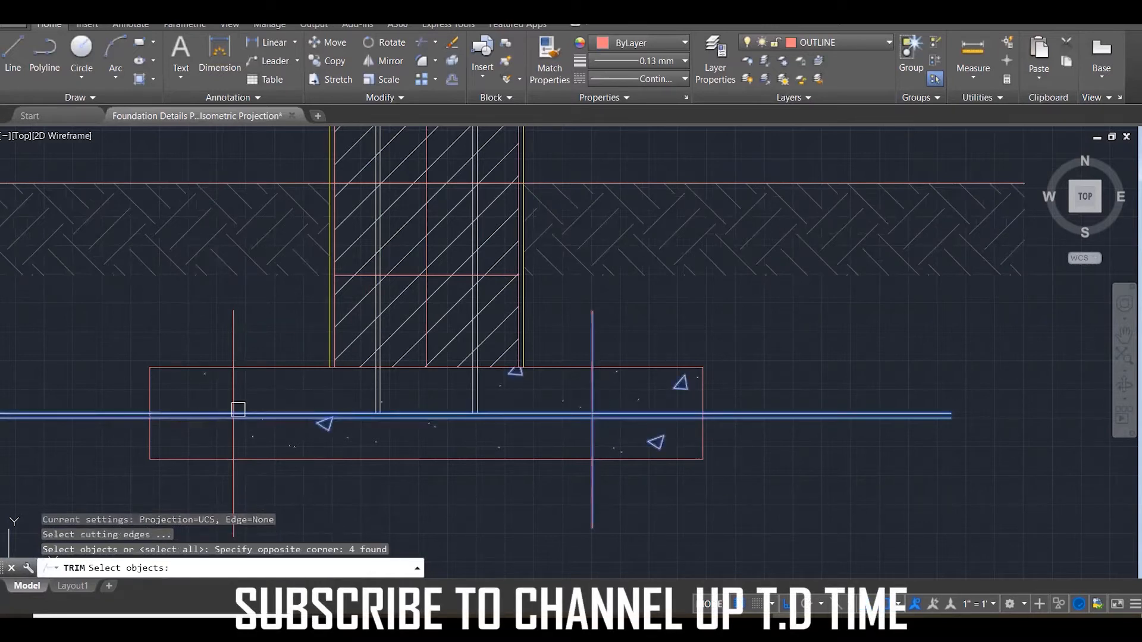
{"action": "left_click", "coordinate": [218, 416]}
{"action": "left_click", "coordinate": [240, 428]}
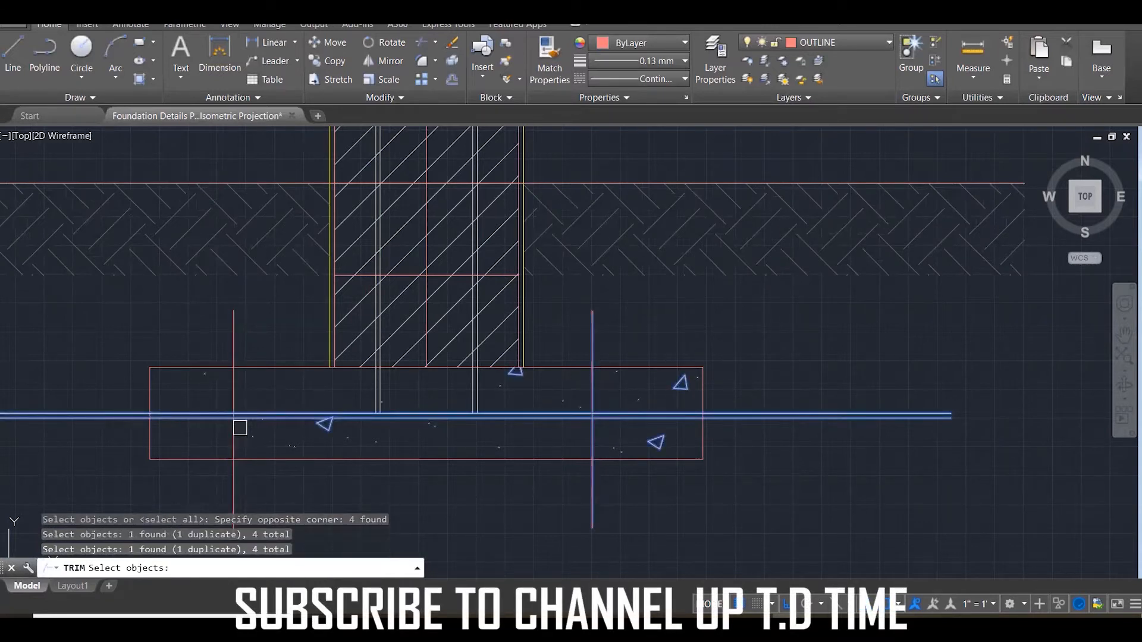
{"action": "key", "text": "Return"}
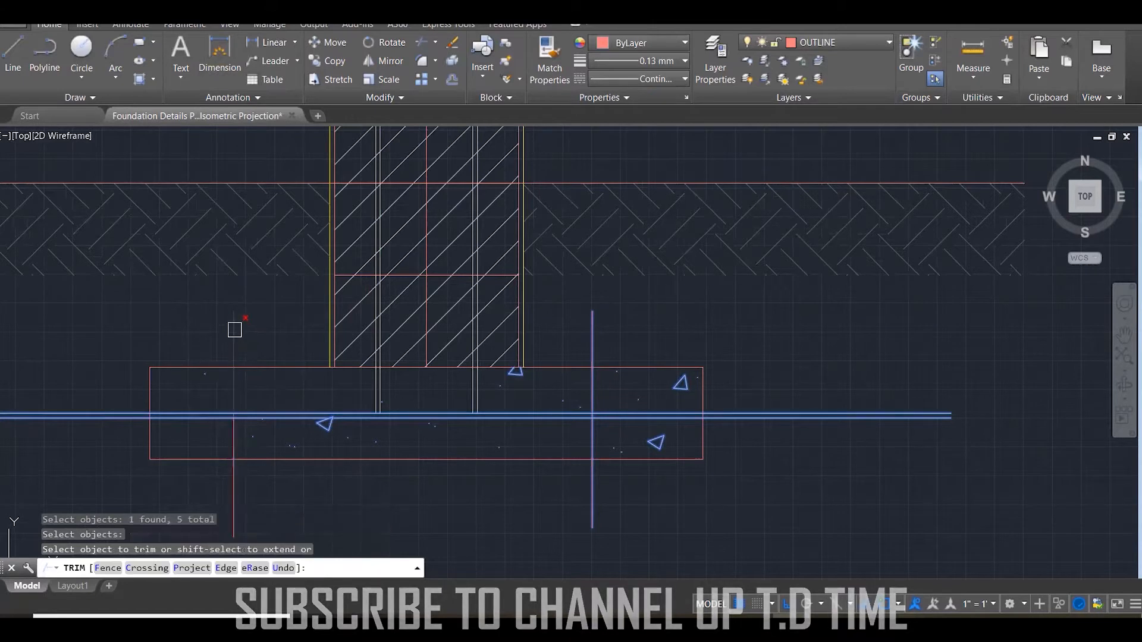
{"action": "left_click", "coordinate": [90, 415]}
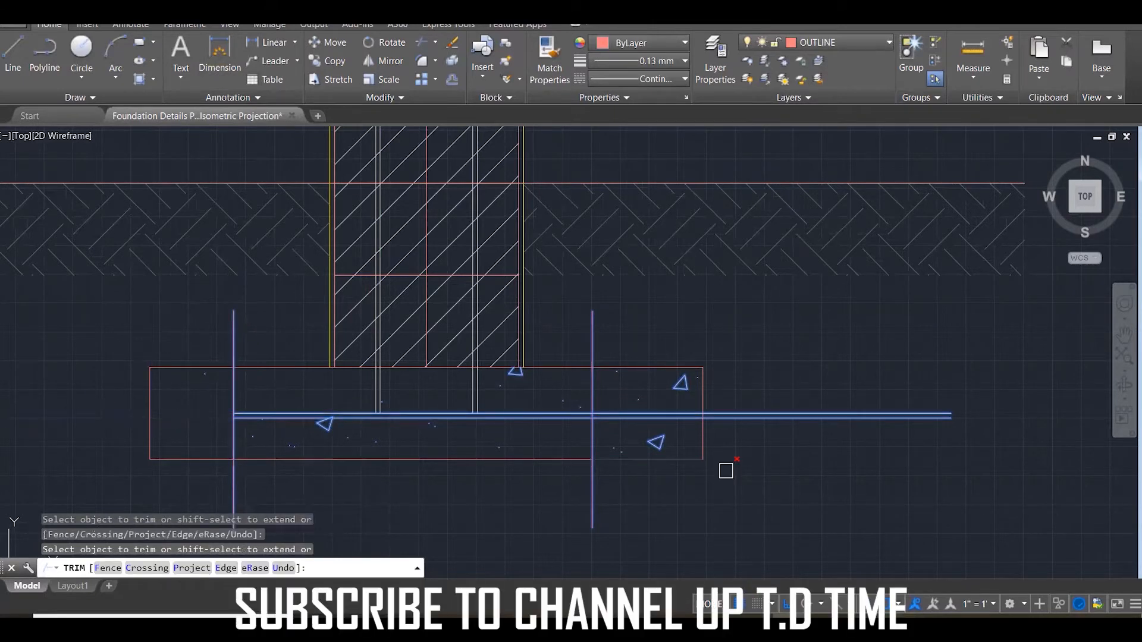
{"action": "left_click", "coordinate": [772, 415]}
Trim the two outer vertical lines below the horizontal bar to form a U-shaped bar.
{"action": "left_click", "coordinate": [594, 500]}
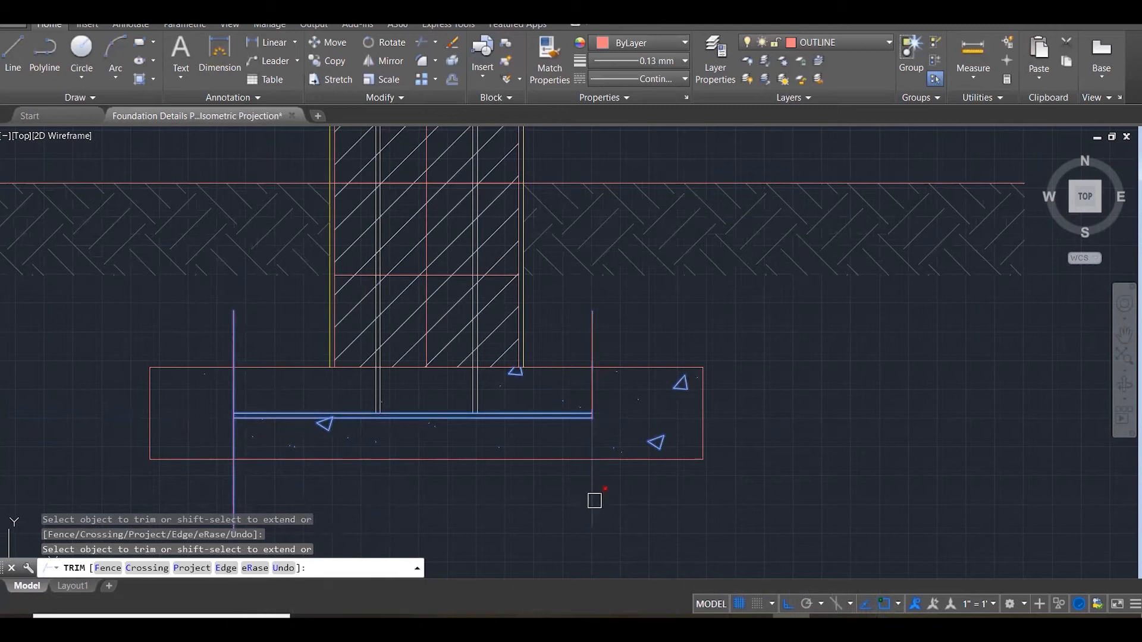
{"action": "left_click", "coordinate": [225, 442]}
{"action": "left_click", "coordinate": [238, 438]}
{"action": "key", "text": "Escape"}
{"action": "key", "text": "Escape"}
{"action": "key", "text": "Escape"}
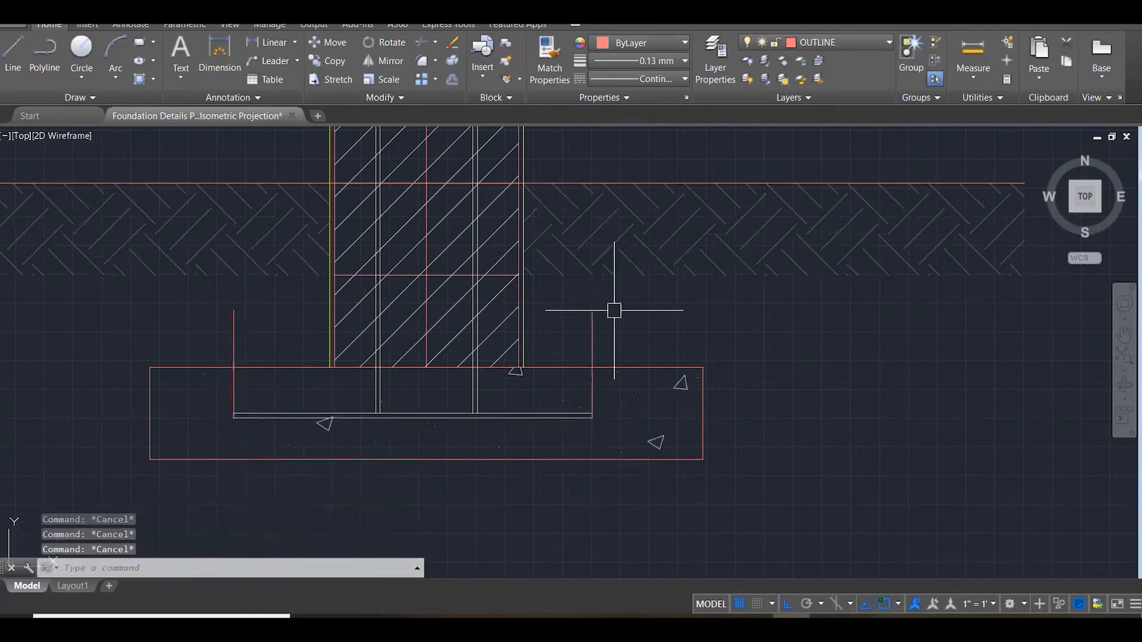
Offset the two upright legs of the U-shaped bar inward by 10.
{"action": "type", "text": "o"}
{"action": "key", "text": "Return"}
{"action": "type", "text": "10"}
{"action": "key", "text": "Return"}
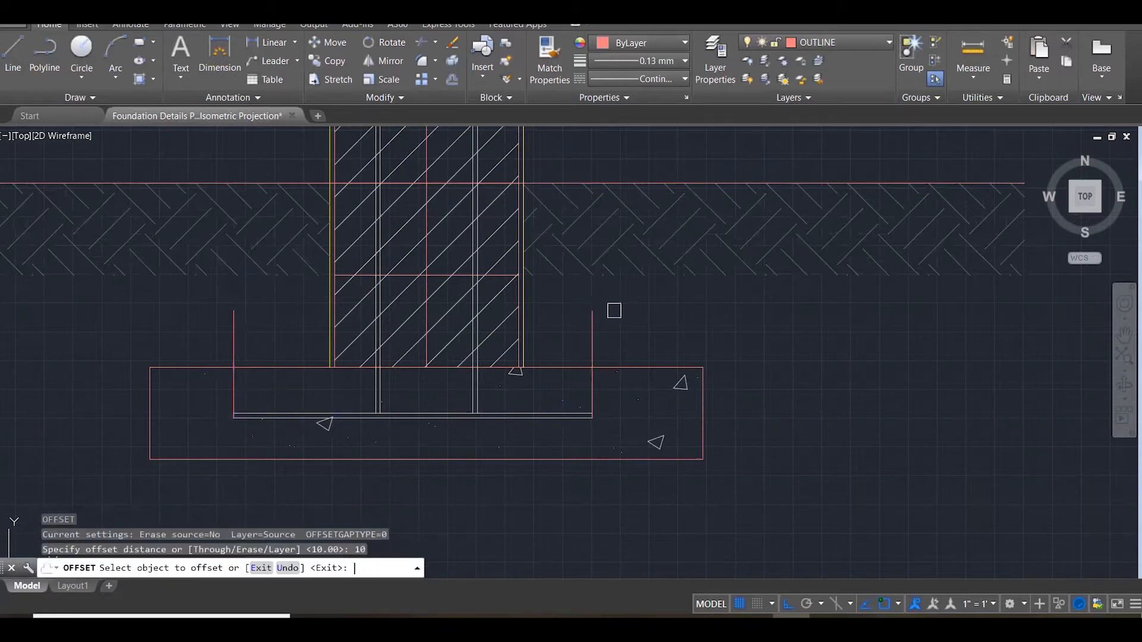
{"action": "left_click", "coordinate": [592, 404]}
{"action": "left_click", "coordinate": [568, 387]}
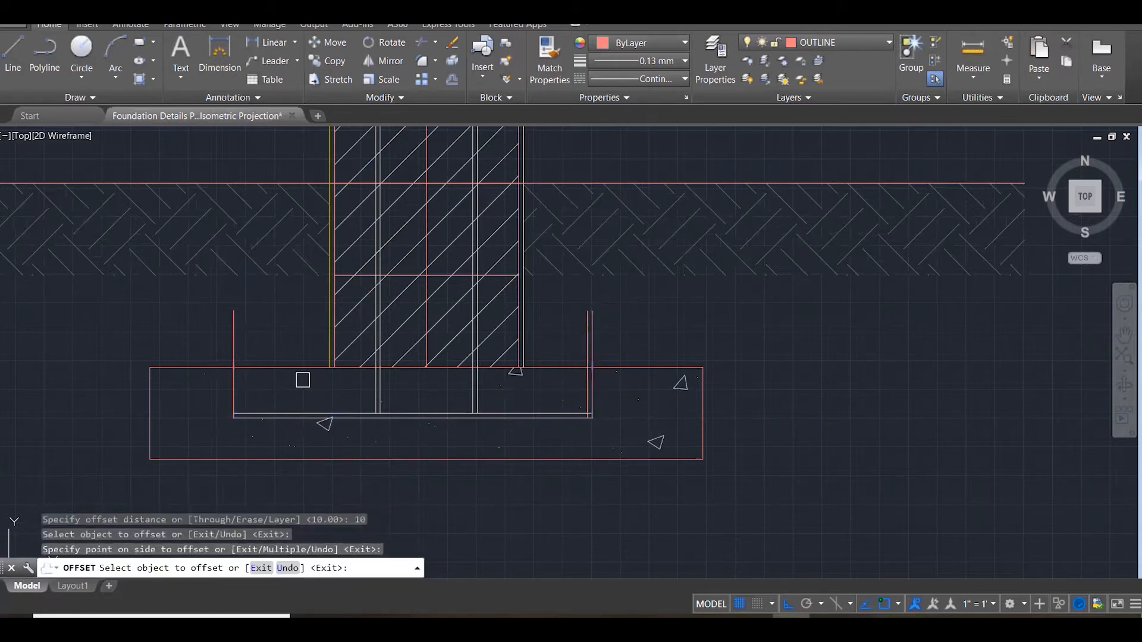
{"action": "left_click", "coordinate": [234, 388]}
{"action": "left_click", "coordinate": [262, 390]}
{"action": "key", "text": "Escape"}
{"action": "key", "text": "Escape"}
{"action": "key", "text": "Escape"}
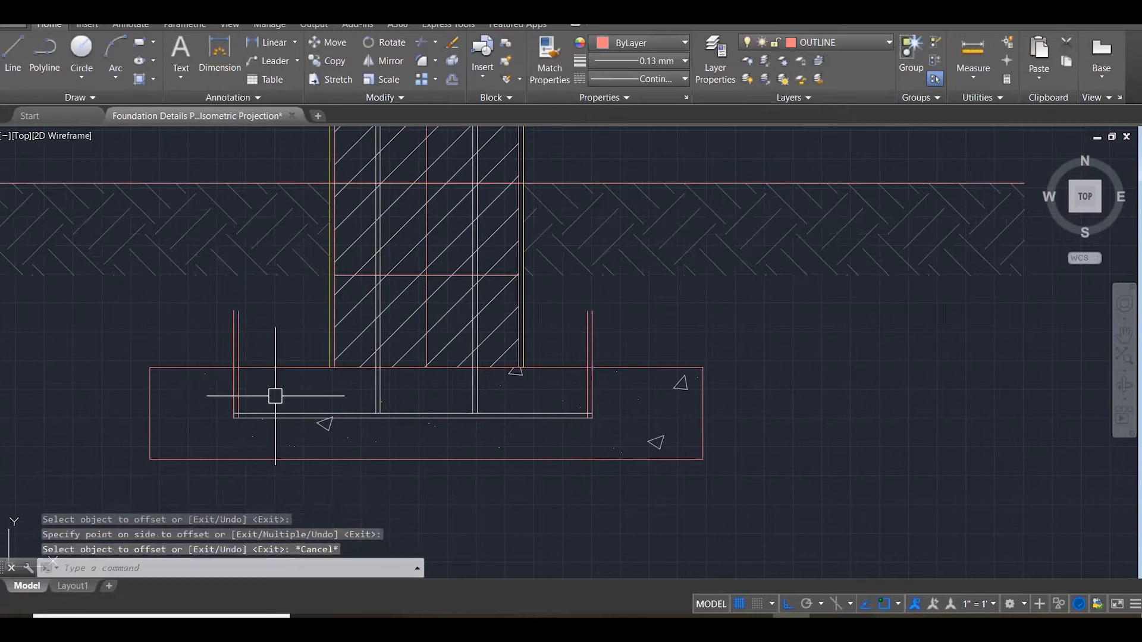
{"action": "scroll", "coordinate": [601, 388], "scroll_direction": "up", "scroll_amount": 2}
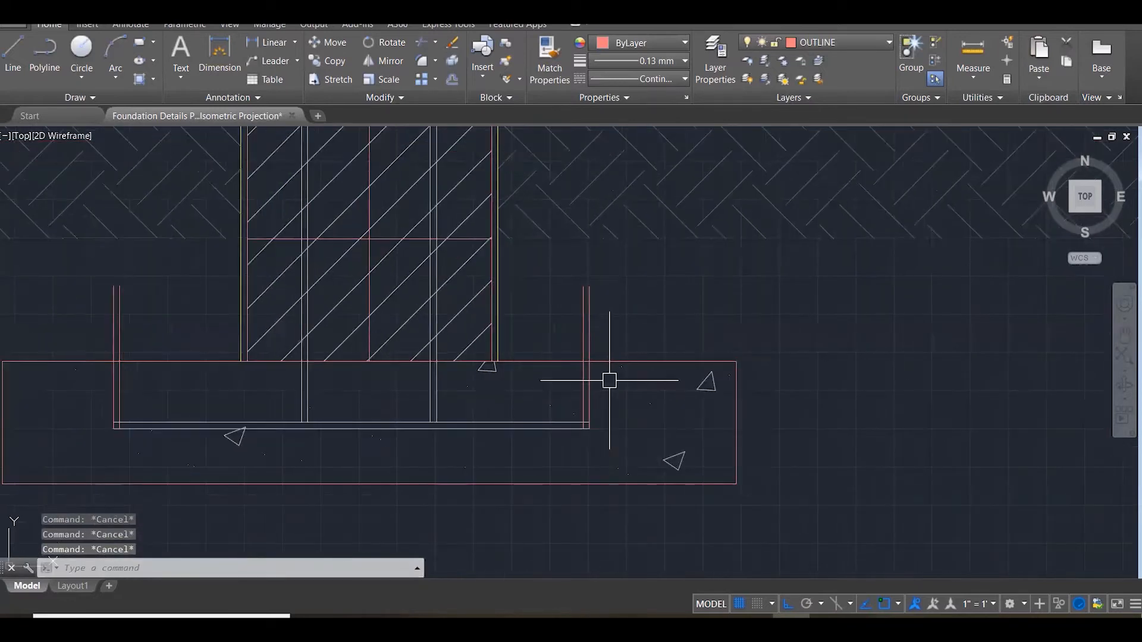
{"action": "type", "text": "tr"}
{"action": "key", "text": "Return"}
{"action": "key", "text": "Escape"}
{"action": "key", "text": "Escape"}
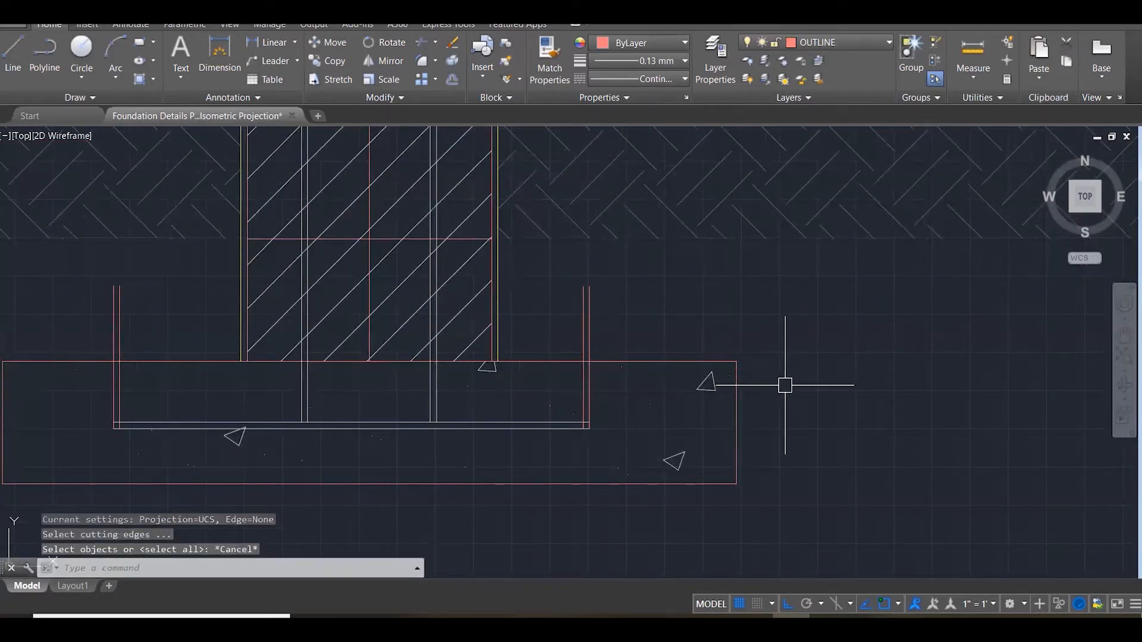
Draw a horizontal guide line across the legs of the U-shaped bar, just below the base's top edge and past both sides.
{"action": "type", "text": "l"}
{"action": "key", "text": "Return"}
{"action": "left_click", "coordinate": [795, 376]}
{"action": "scroll", "coordinate": [243, 374], "scroll_direction": "down", "scroll_amount": 1}
{"action": "scroll", "coordinate": [241, 375], "scroll_direction": "down", "scroll_amount": 1}
{"action": "left_click", "coordinate": [37, 373]}
{"action": "key", "text": "Escape"}
{"action": "key", "text": "Escape"}
{"action": "key", "text": "Escape"}
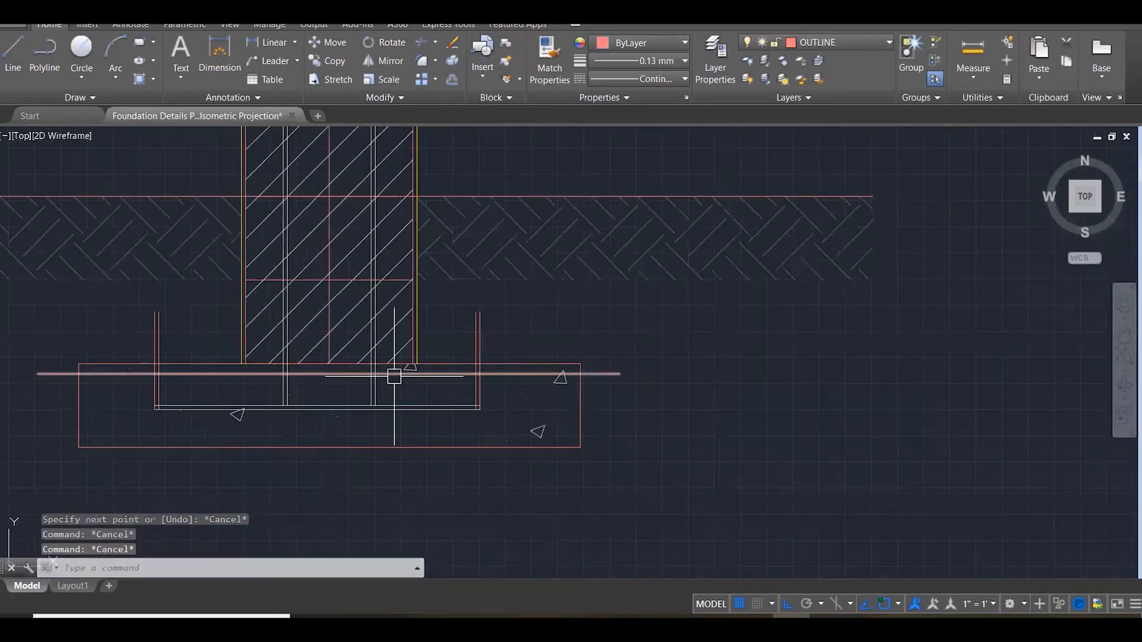
Trim the legs of the U-shaped bar above the horizontal guide line.
{"action": "type", "text": "TR"}
{"action": "key", "text": "Return"}
{"action": "scroll", "coordinate": [500, 380], "scroll_direction": "up", "scroll_amount": 2}
{"action": "scroll", "coordinate": [604, 408], "scroll_direction": "down", "scroll_amount": 3}
{"action": "left_click", "coordinate": [625, 495]}
{"action": "left_click", "coordinate": [215, 320]}
{"action": "key", "text": "Return"}
{"action": "left_click", "coordinate": [213, 339]}
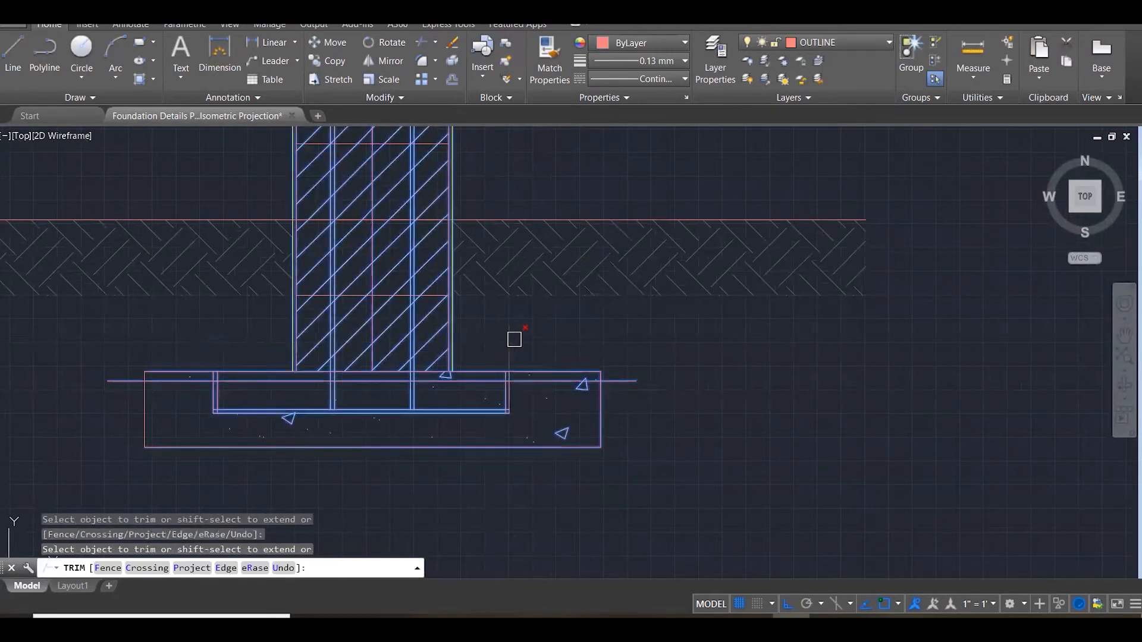
Trim the guide line at the outer legs of the U-shaped bar and erase the piece between the legs.
{"action": "scroll", "coordinate": [512, 374], "scroll_direction": "up", "scroll_amount": 4}
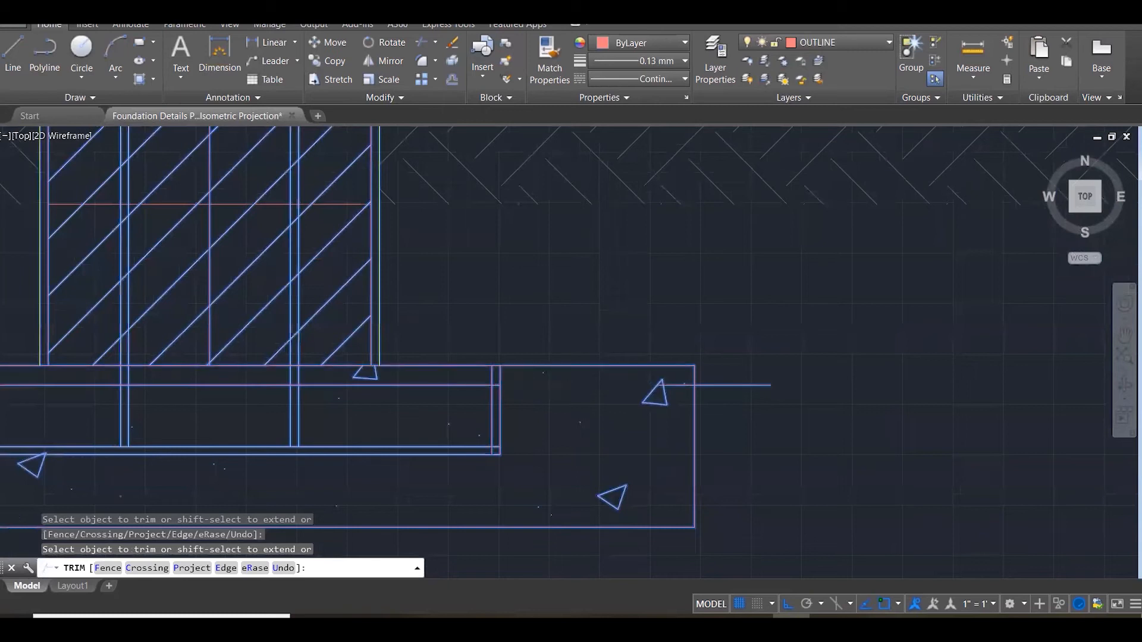
{"action": "scroll", "coordinate": [540, 380], "scroll_direction": "down", "scroll_amount": 2}
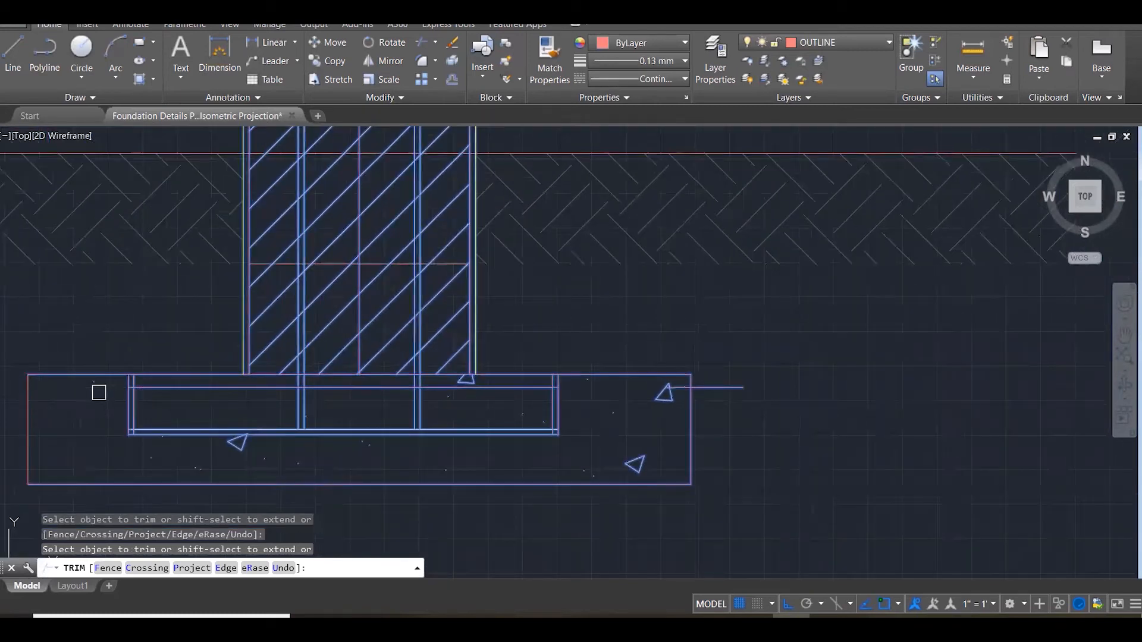
{"action": "scroll", "coordinate": [99, 391], "scroll_direction": "up", "scroll_amount": 6}
{"action": "left_click", "coordinate": [228, 348]}
{"action": "left_click", "coordinate": [247, 339]}
{"action": "key", "text": "ctrl+z"}
{"action": "scroll", "coordinate": [119, 384], "scroll_direction": "up", "scroll_amount": 4}
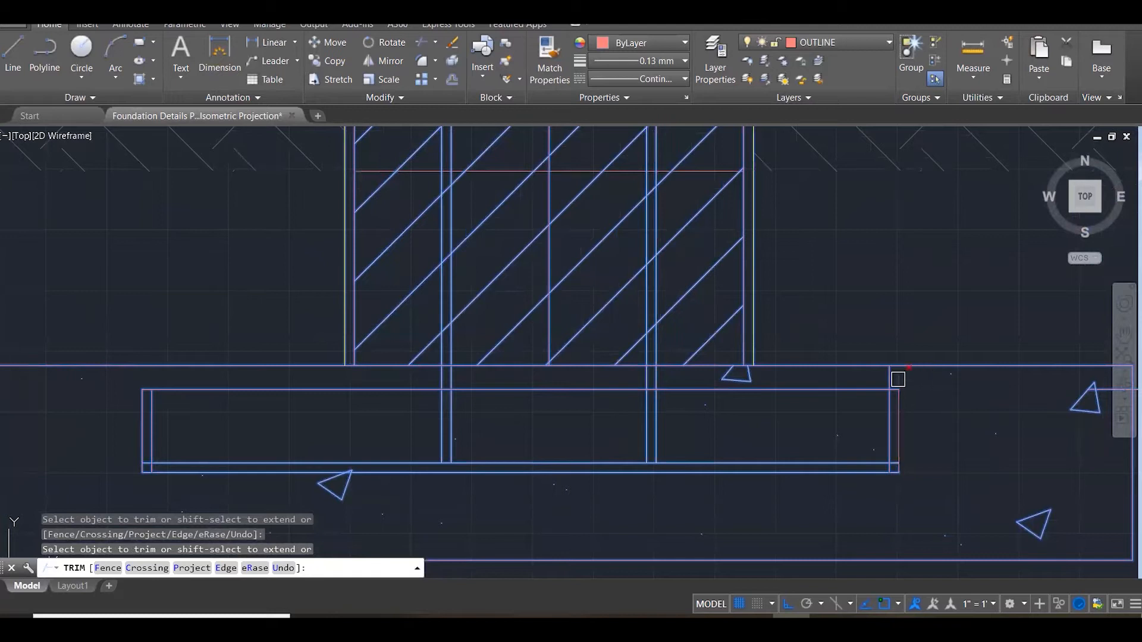
{"action": "key", "text": "Escape"}
{"action": "left_click", "coordinate": [821, 390]}
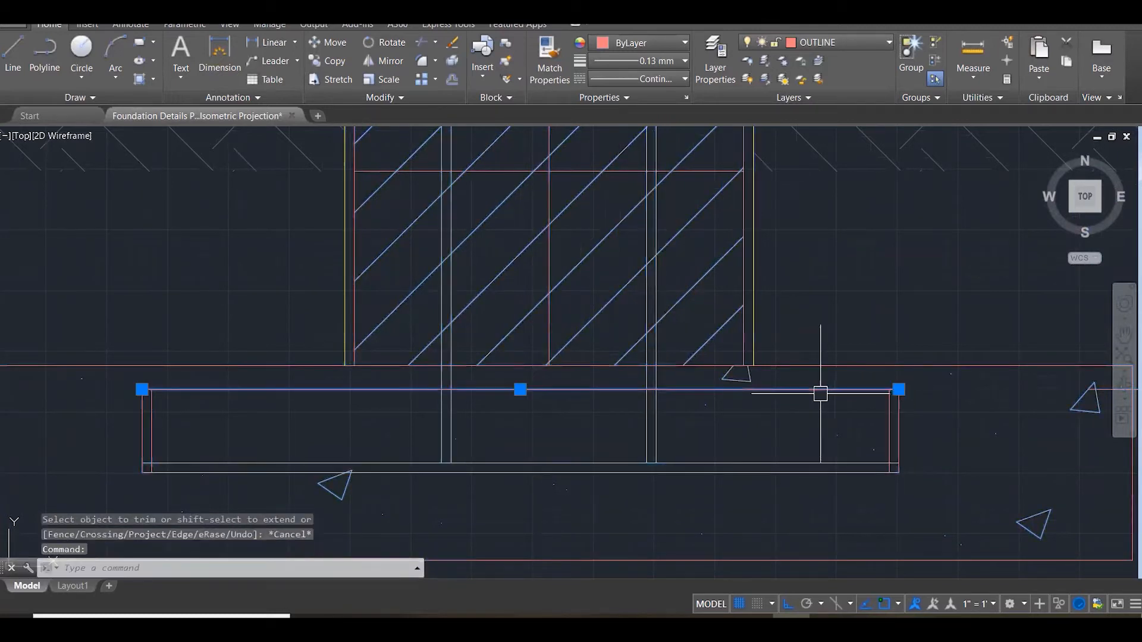
{"action": "key", "text": "Delete"}
{"action": "scroll", "coordinate": [840, 388], "scroll_direction": "down", "scroll_amount": 4}
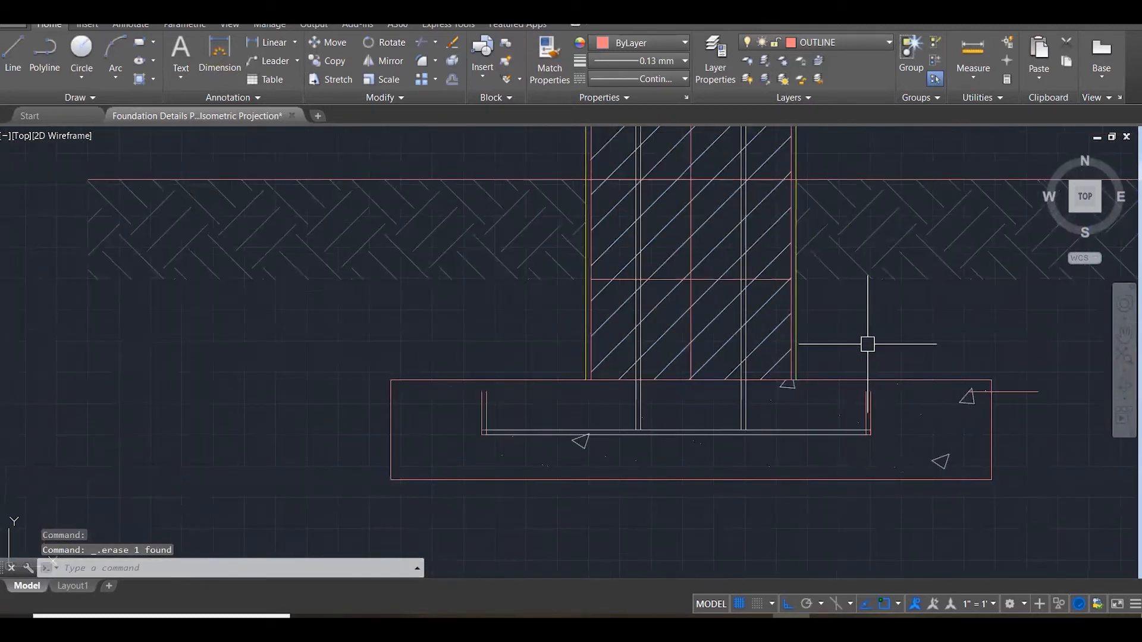
Match the properties of a vertical column bar onto both double-line legs of the U-shaped bar.
{"action": "key", "text": "Escape"}
{"action": "key", "text": "Escape"}
{"action": "type", "text": "M"}
{"action": "key", "text": "Return"}
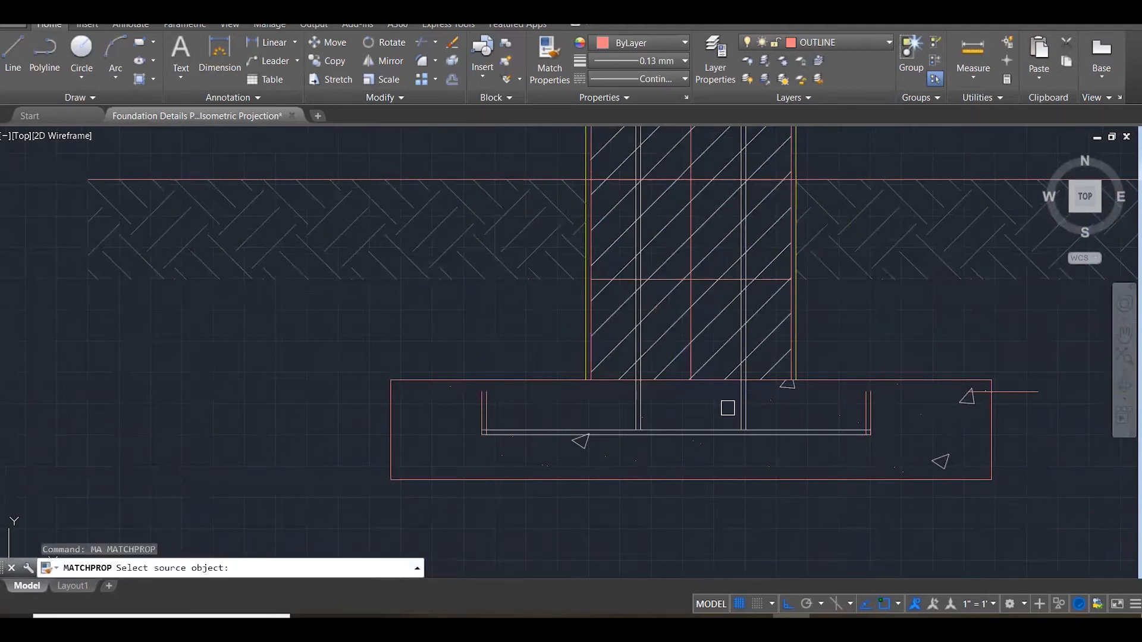
{"action": "left_click", "coordinate": [637, 405]}
{"action": "left_click", "coordinate": [463, 366]}
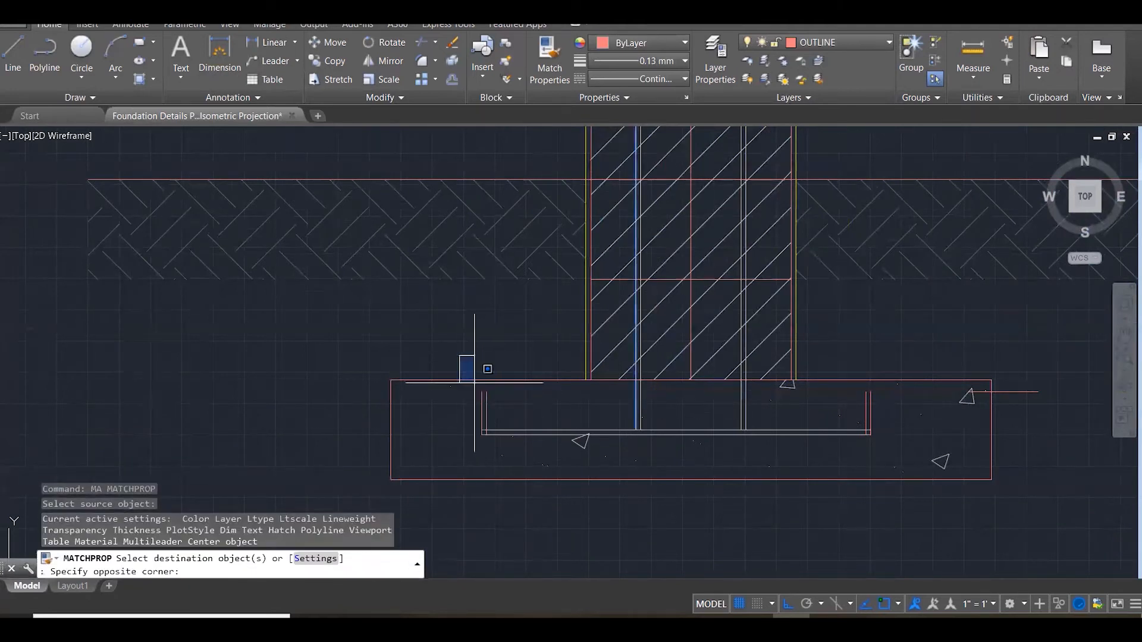
{"action": "left_click", "coordinate": [524, 454]}
{"action": "left_click", "coordinate": [841, 338]}
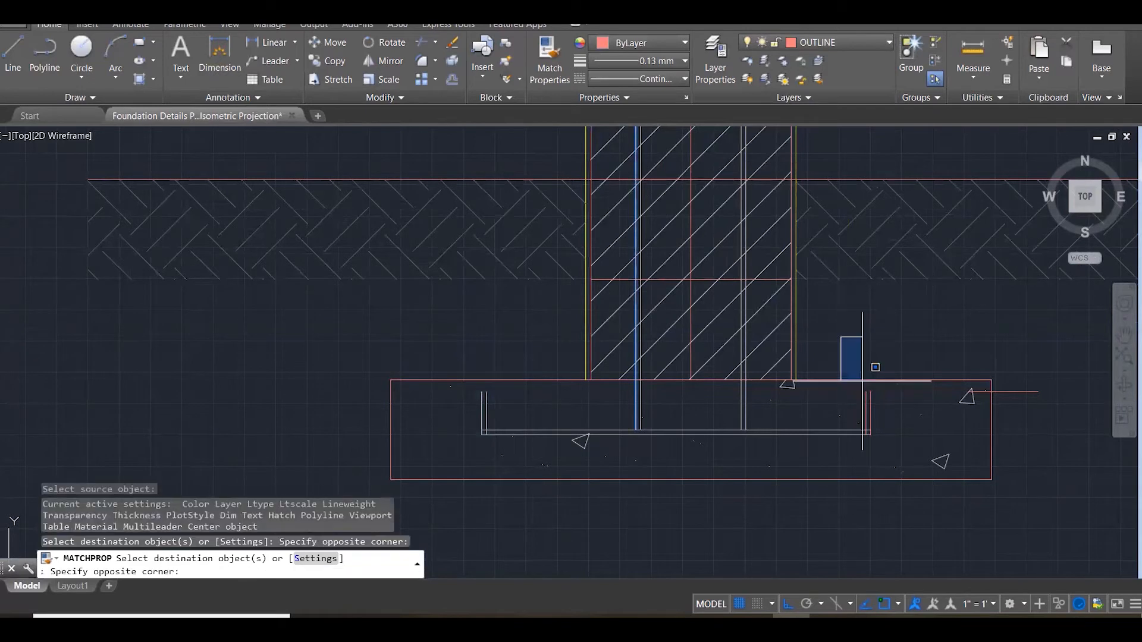
{"action": "left_click", "coordinate": [910, 476]}
{"action": "key", "text": "Escape"}
{"action": "key", "text": "Escape"}
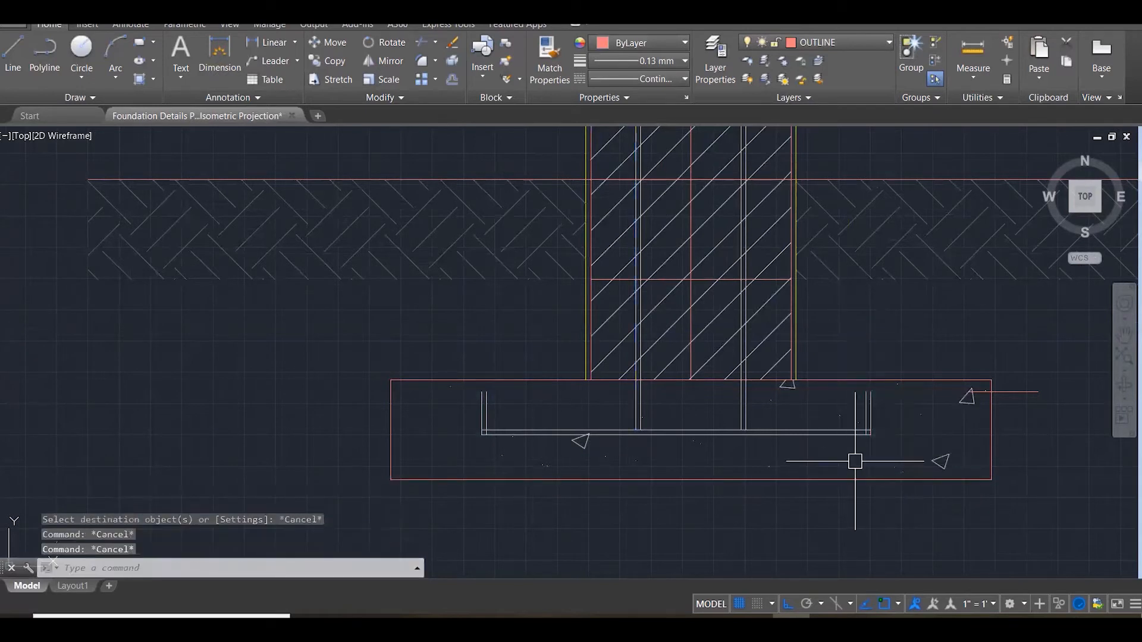
Erase the leftover guide line stub crossing the right edge of the base.
{"action": "scroll", "coordinate": [849, 462], "scroll_direction": "down", "scroll_amount": 2}
{"action": "left_click", "coordinate": [976, 421]}
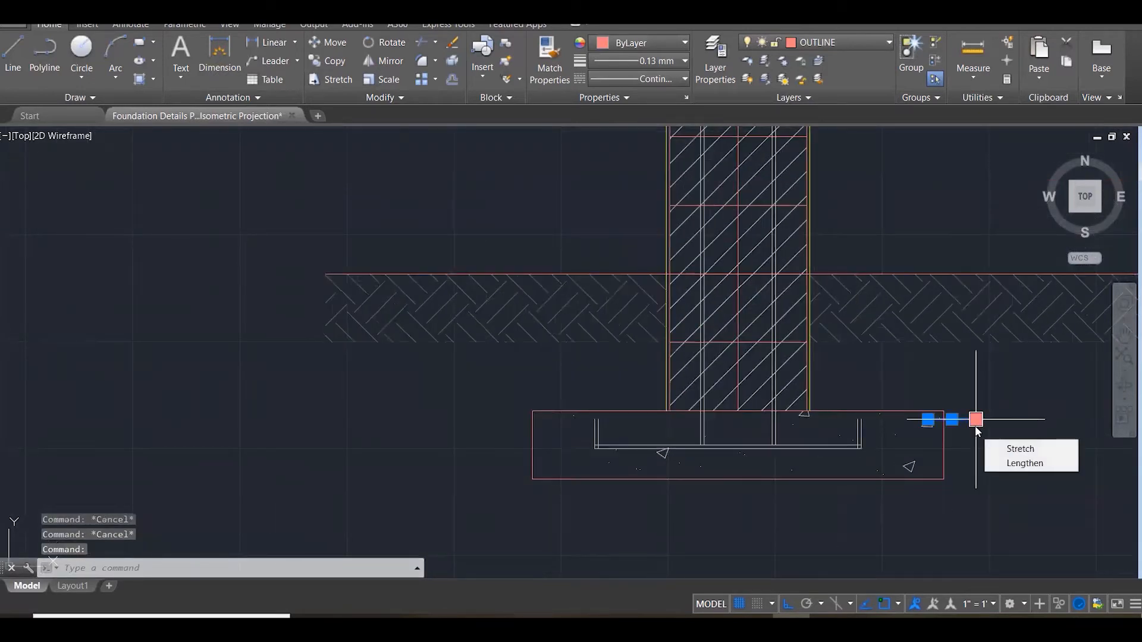
{"action": "key", "text": "Delete"}
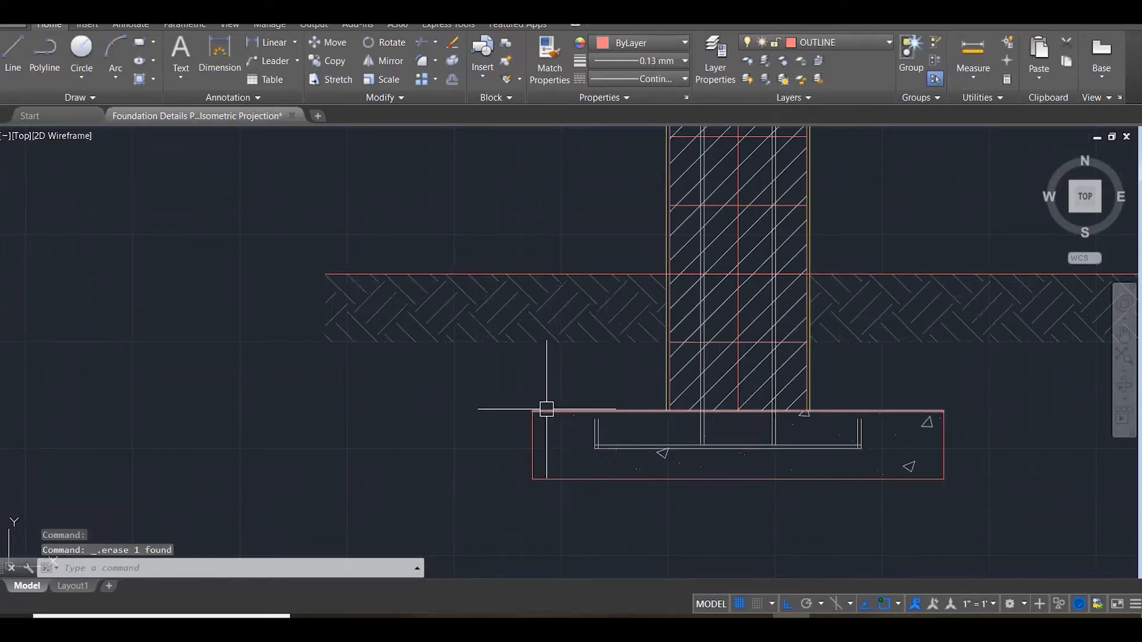
Examine the small circles in the concrete base of the reference pad foundation and how they are arranged.
{"action": "scroll", "coordinate": [458, 417], "scroll_direction": "down", "scroll_amount": 3}
{"action": "scroll", "coordinate": [446, 426], "scroll_direction": "down", "scroll_amount": 1}
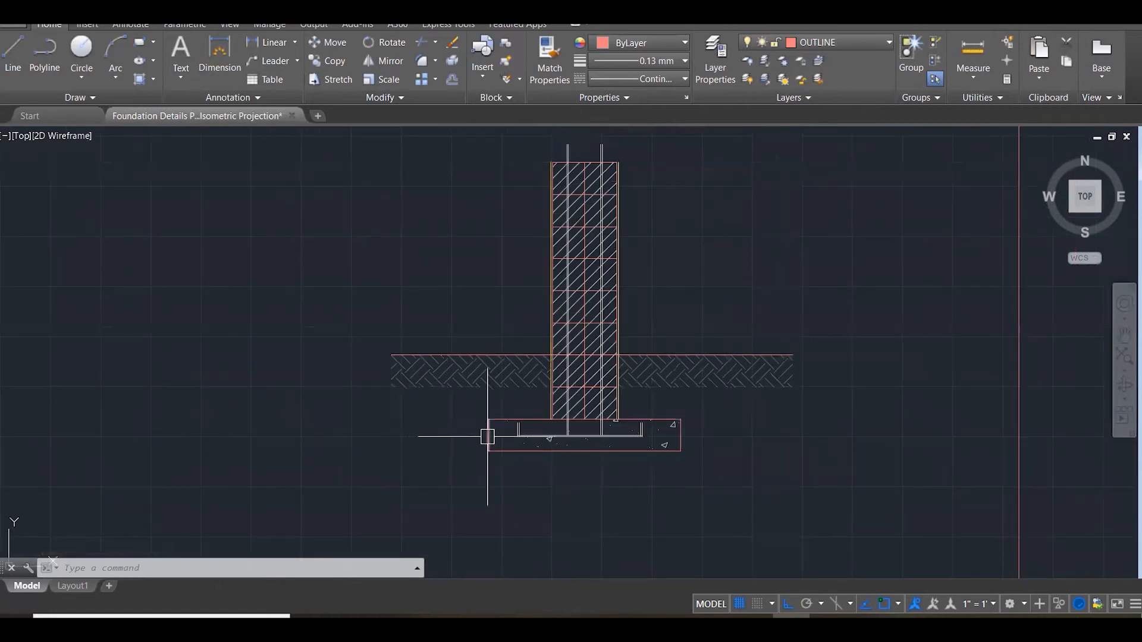
{"action": "scroll", "coordinate": [501, 450], "scroll_direction": "down", "scroll_amount": 3}
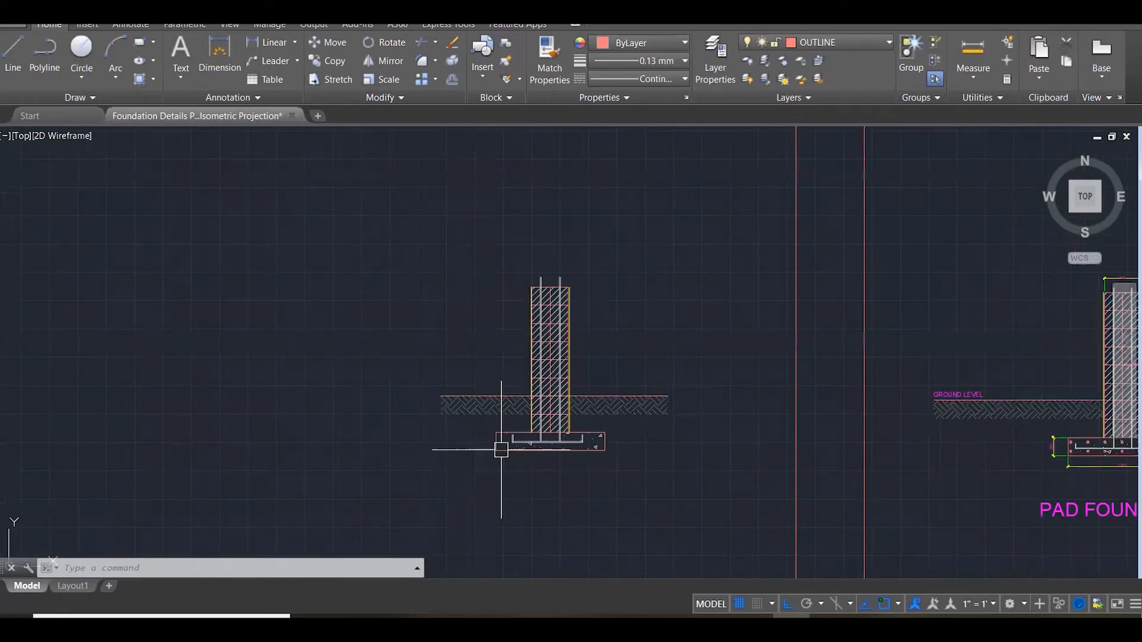
{"action": "scroll", "coordinate": [363, 396], "scroll_direction": "down", "scroll_amount": 2}
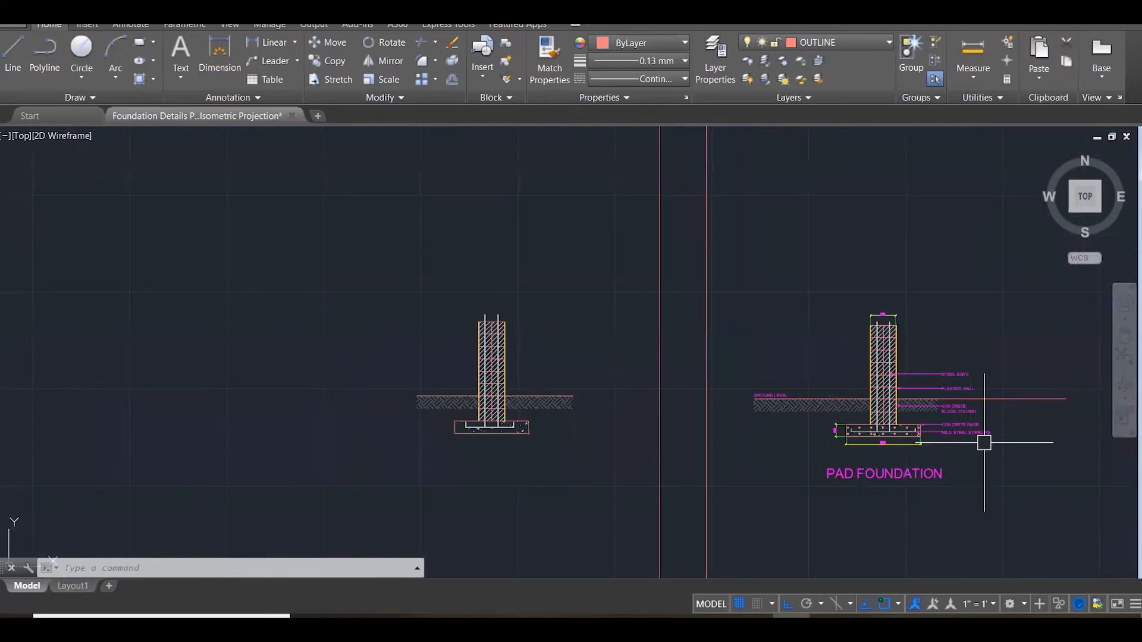
{"action": "scroll", "coordinate": [984, 442], "scroll_direction": "up", "scroll_amount": 1}
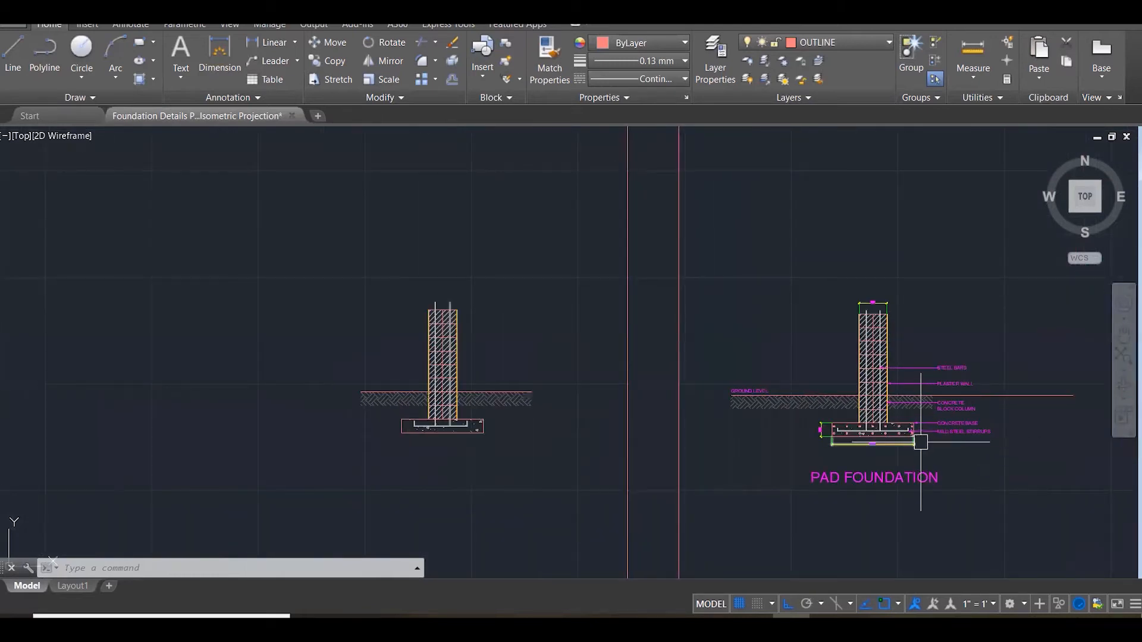
{"action": "scroll", "coordinate": [921, 443], "scroll_direction": "up", "scroll_amount": 3}
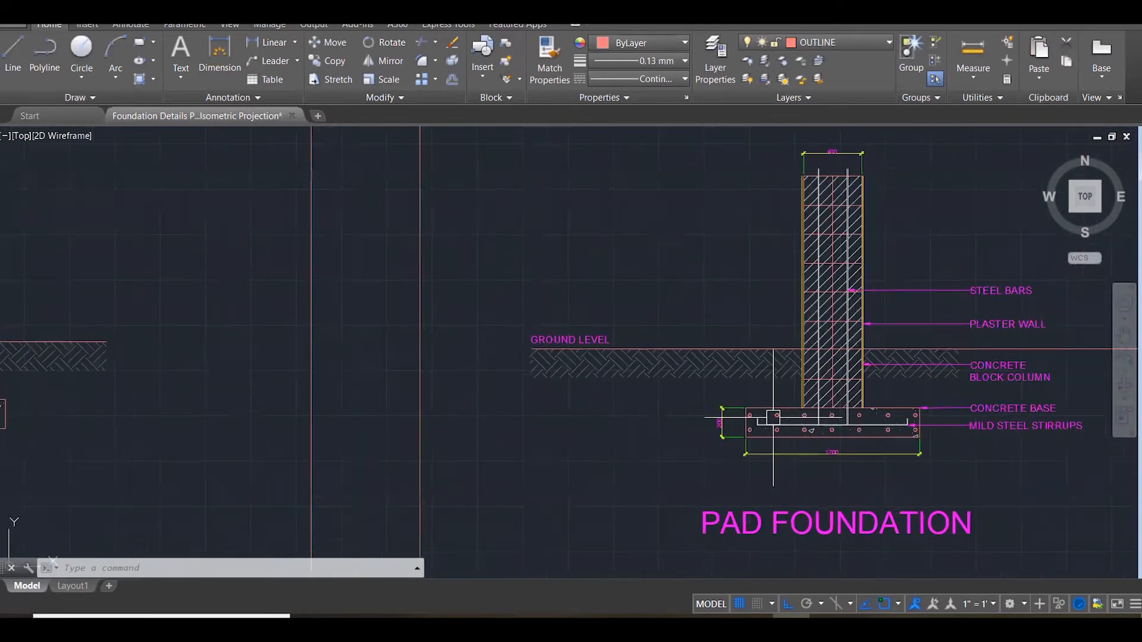
{"action": "scroll", "coordinate": [768, 420], "scroll_direction": "up", "scroll_amount": 5}
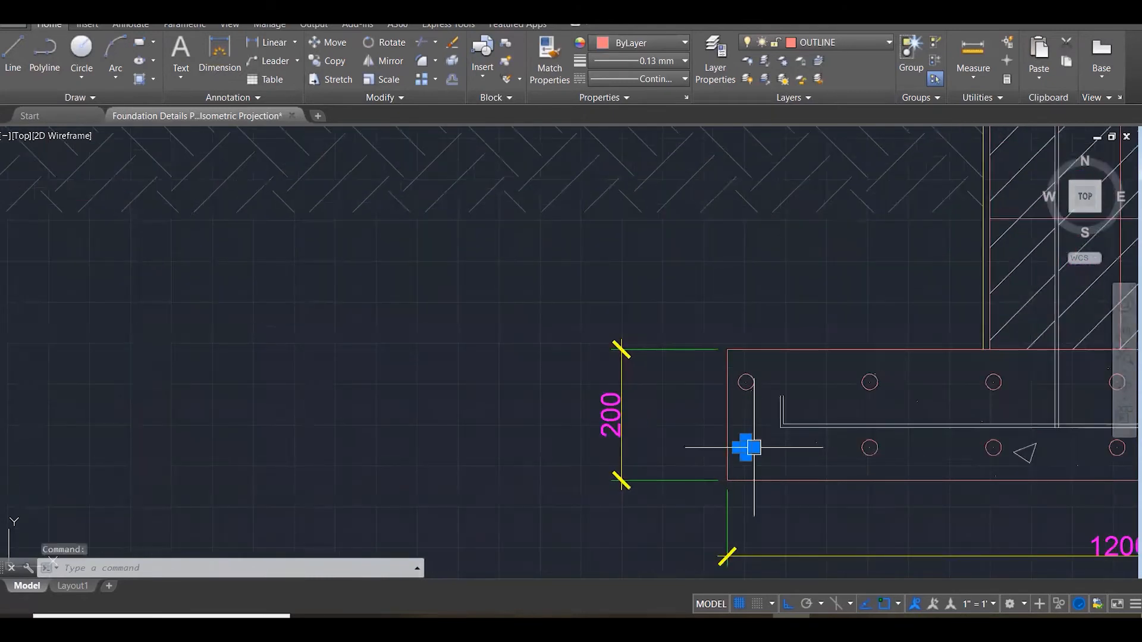
{"action": "key", "text": "Escape"}
{"action": "key", "text": "Escape"}
{"action": "scroll", "coordinate": [964, 443], "scroll_direction": "down", "scroll_amount": 6}
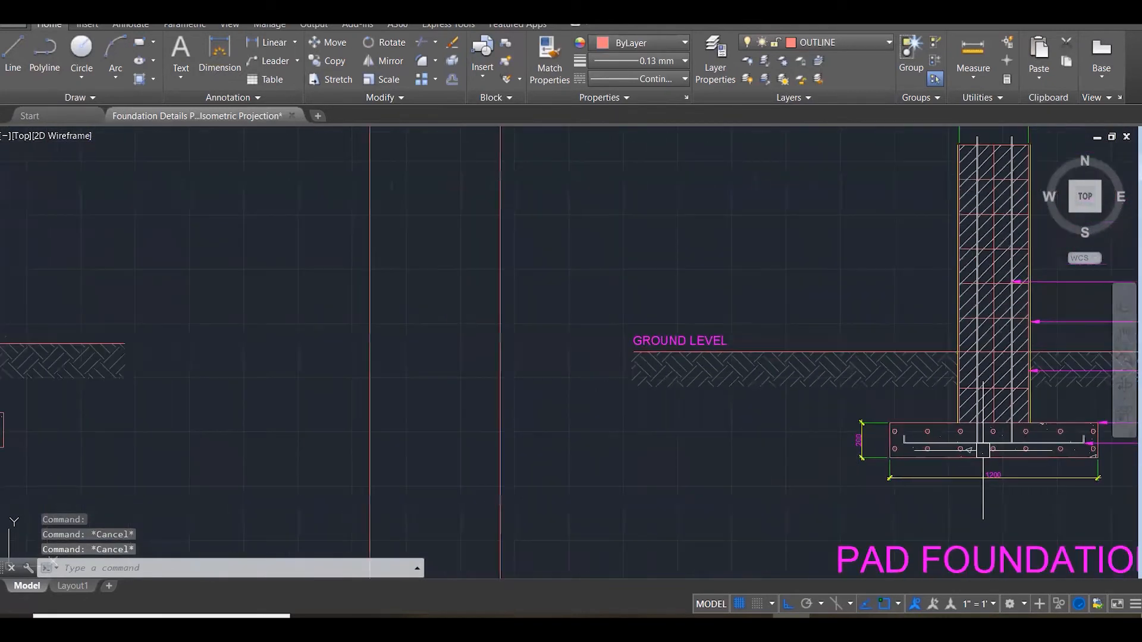
Draw a circle of radius 10 inside the U-shaped bar, beside its left leg and above the horizontal bar.
{"action": "scroll", "coordinate": [332, 461], "scroll_direction": "up", "scroll_amount": 4}
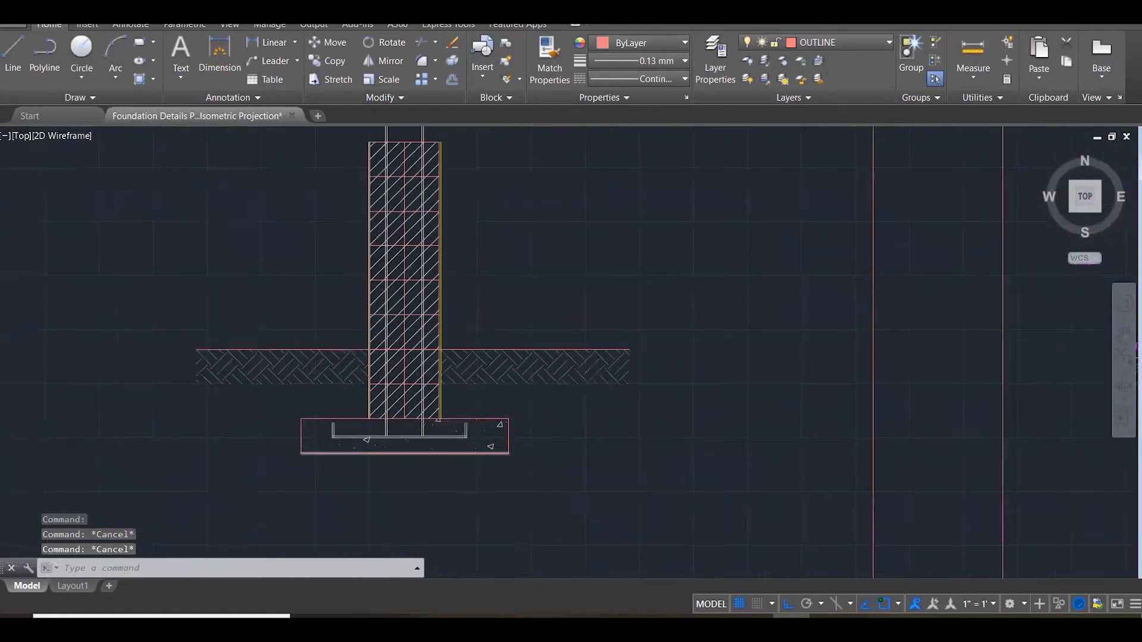
{"action": "scroll", "coordinate": [332, 462], "scroll_direction": "up", "scroll_amount": 4}
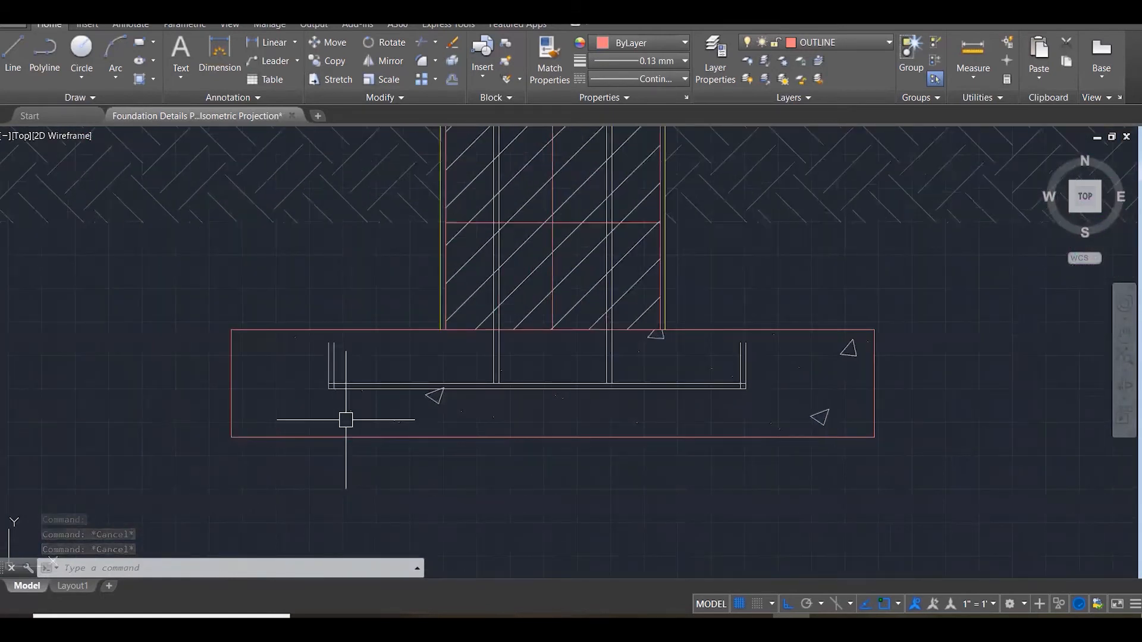
{"action": "type", "text": "C"}
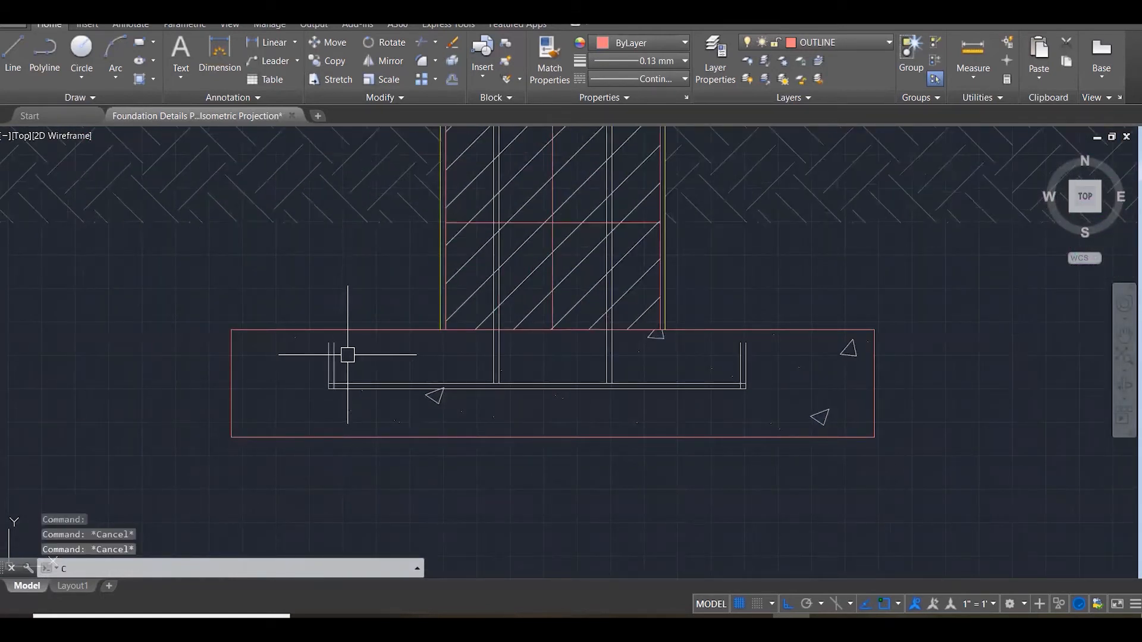
{"action": "key", "text": "Return"}
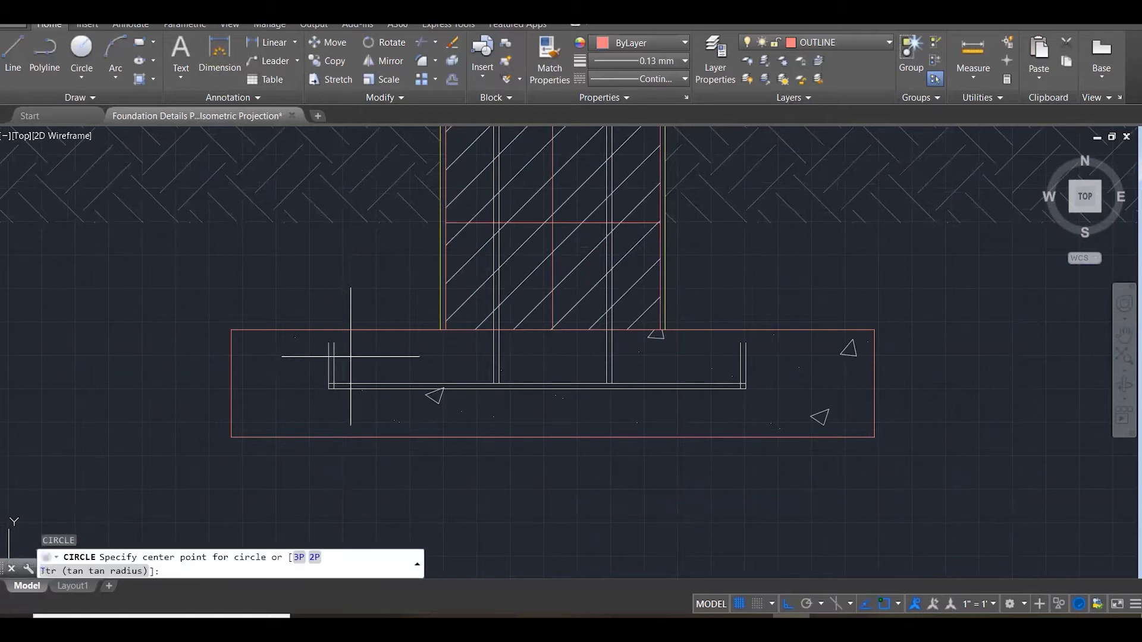
{"action": "left_click", "coordinate": [355, 362]}
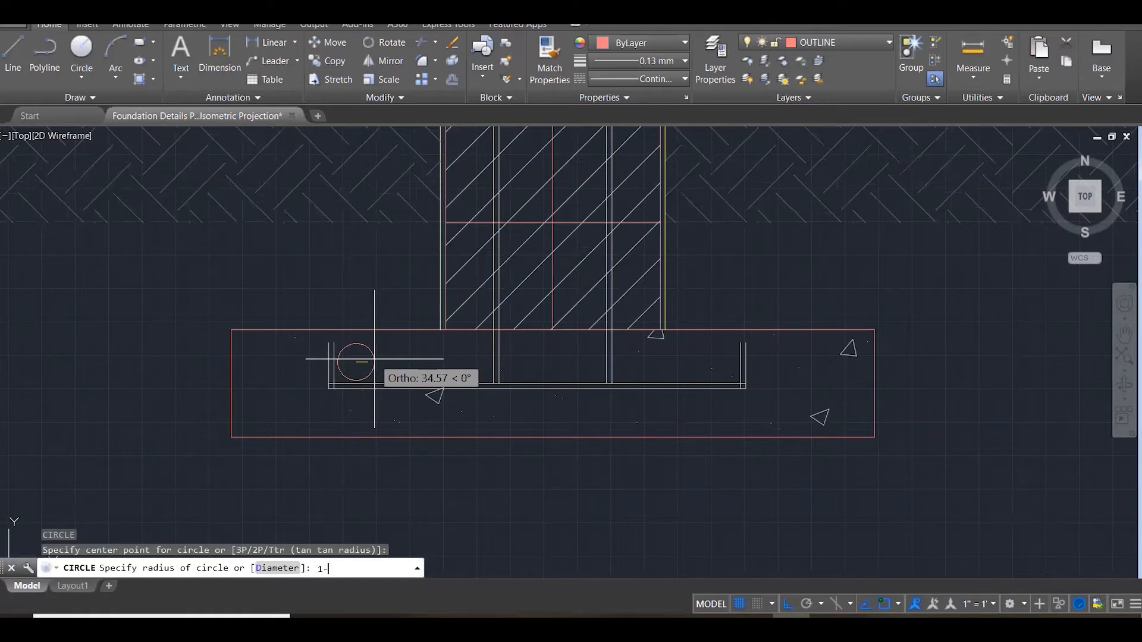
{"action": "key", "text": "Return"}
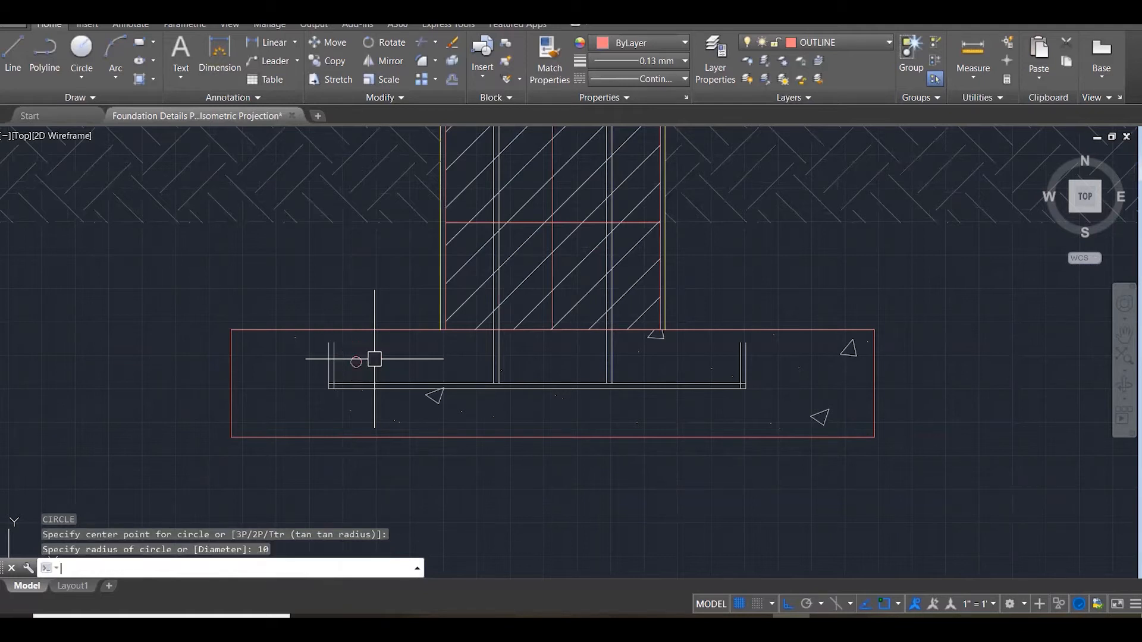
{"action": "key", "text": "Escape"}
{"action": "key", "text": "Escape"}
{"action": "key", "text": "Escape"}
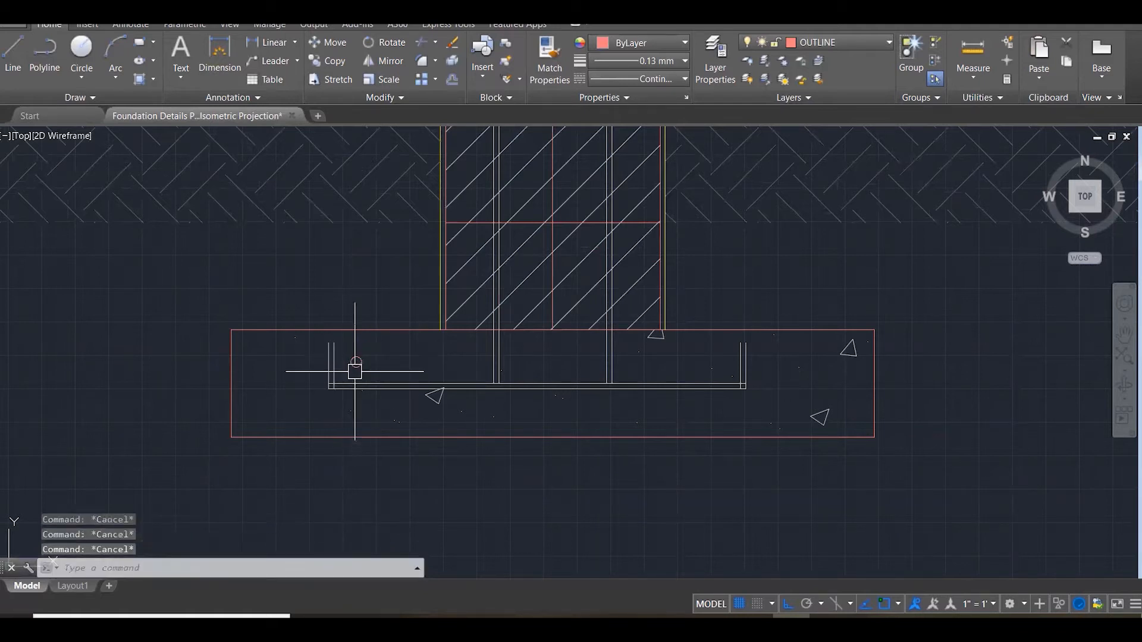
{"action": "scroll", "coordinate": [355, 364], "scroll_direction": "up", "scroll_amount": 3}
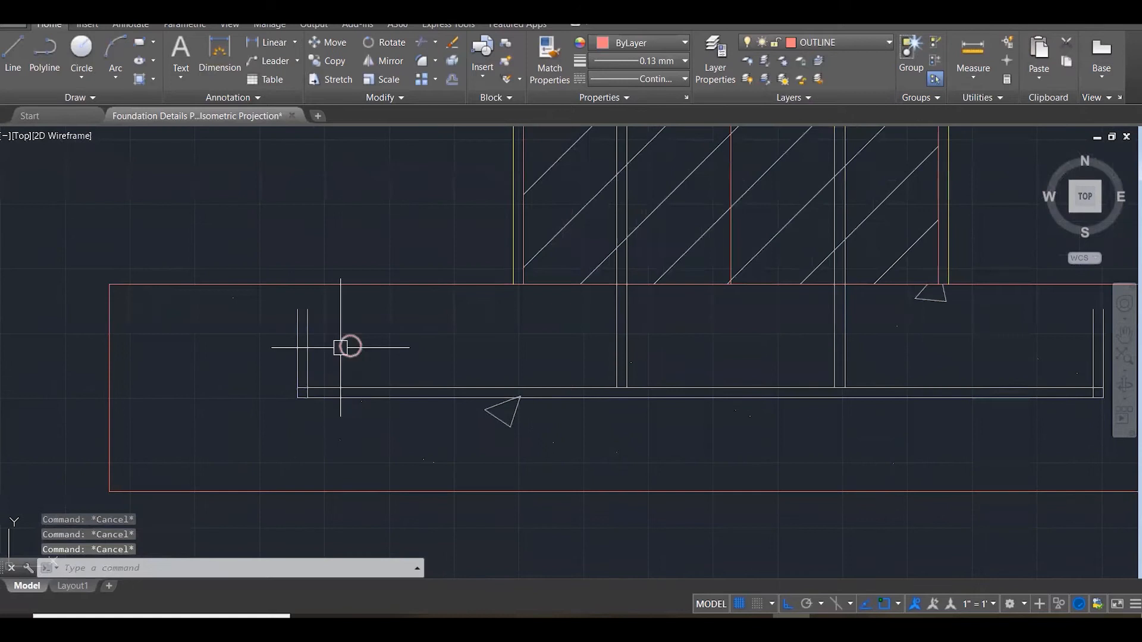
{"action": "type", "text": "c"}
{"action": "key", "text": "Return"}
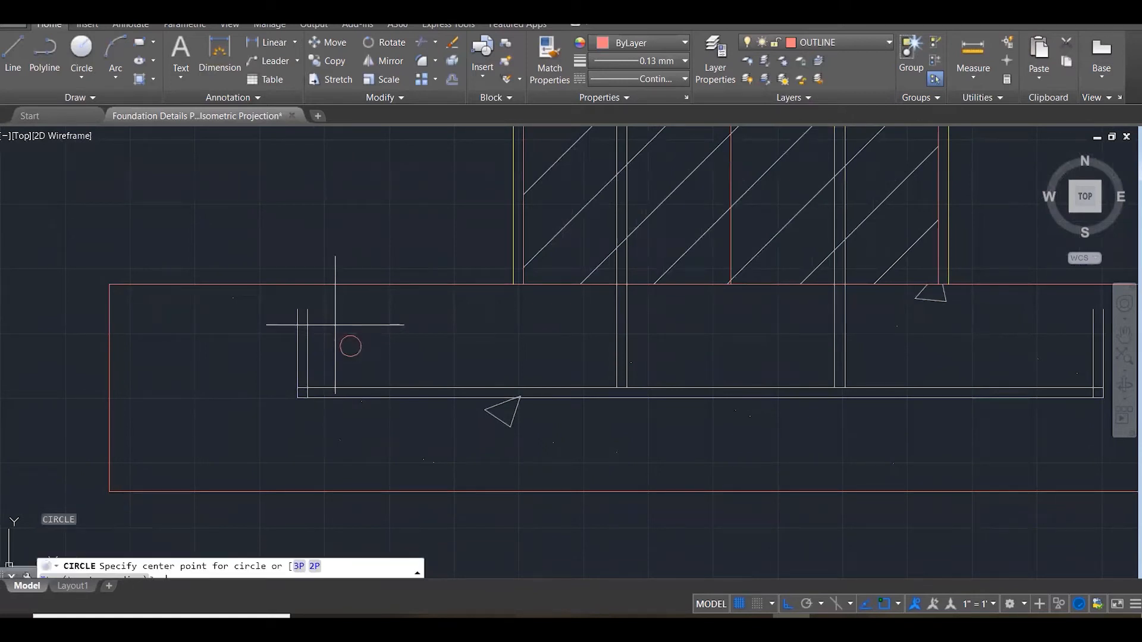
{"action": "key", "text": "Escape"}
{"action": "key", "text": "Escape"}
{"action": "left_click", "coordinate": [330, 315]}
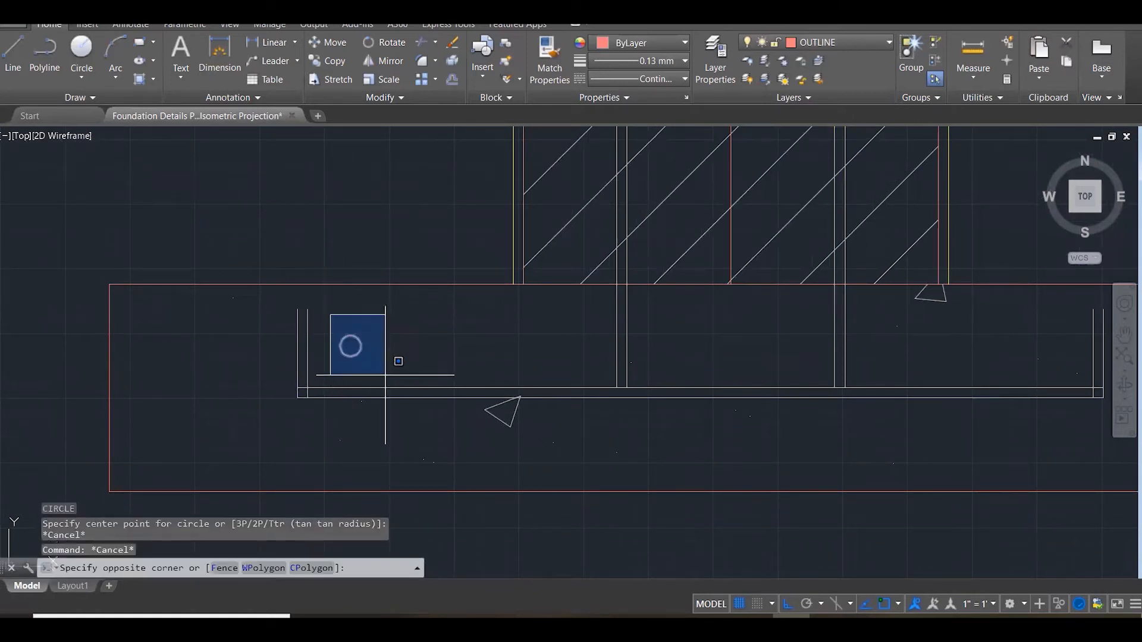
{"action": "left_click", "coordinate": [386, 376]}
{"action": "key", "text": "Escape"}
{"action": "key", "text": "Escape"}
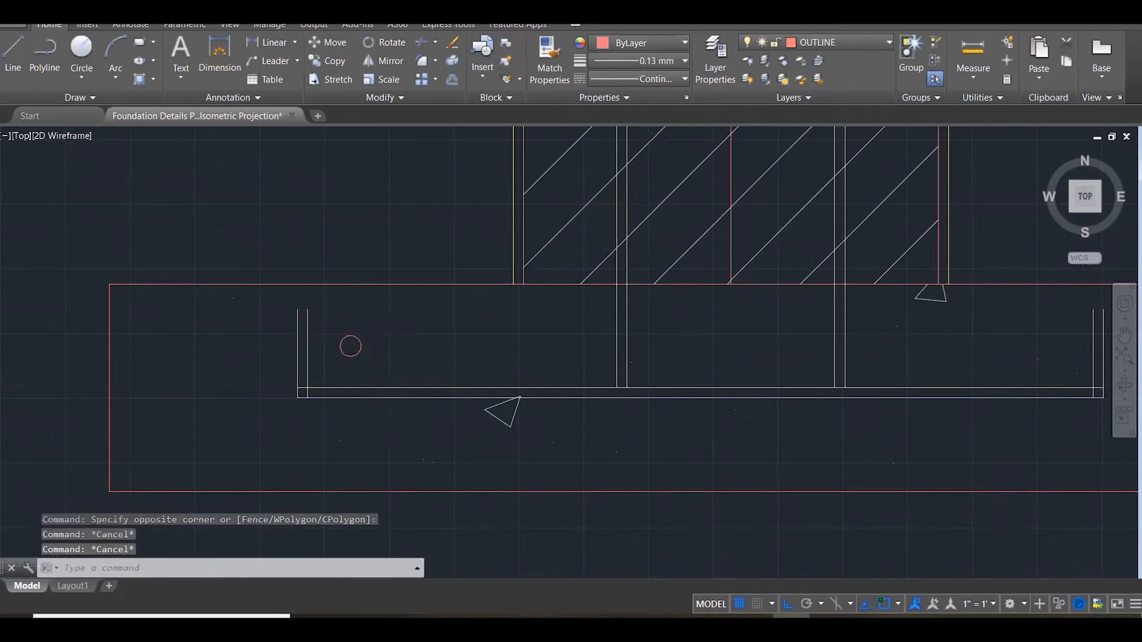
{"action": "scroll", "coordinate": [365, 350], "scroll_direction": "down", "scroll_amount": 3}
{"action": "type", "text": "l"}
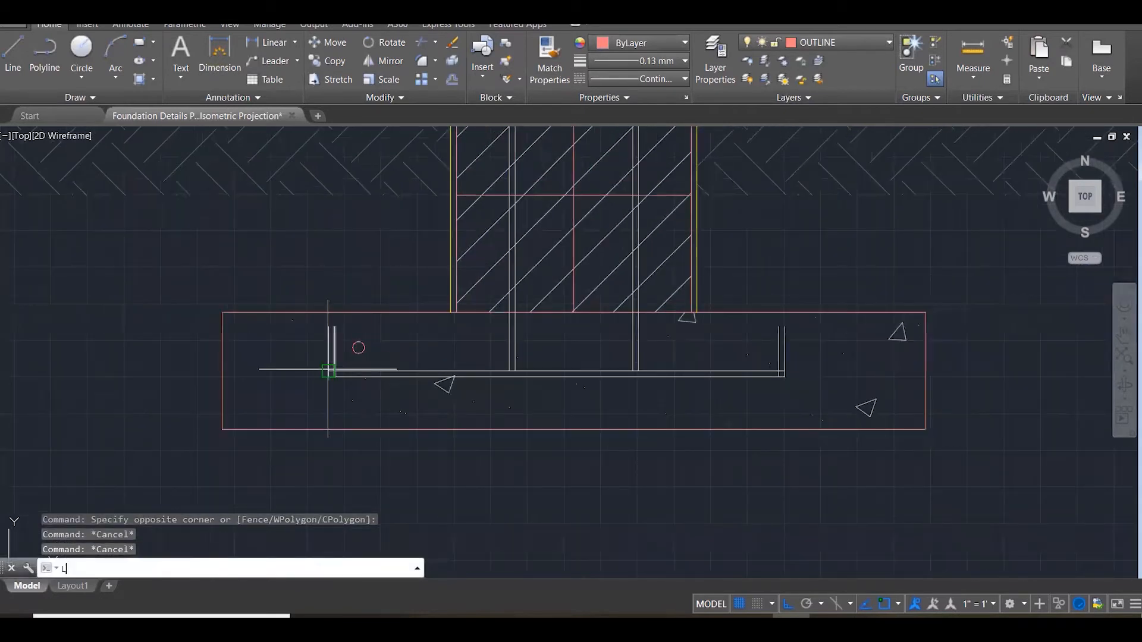
{"action": "key", "text": "Return"}
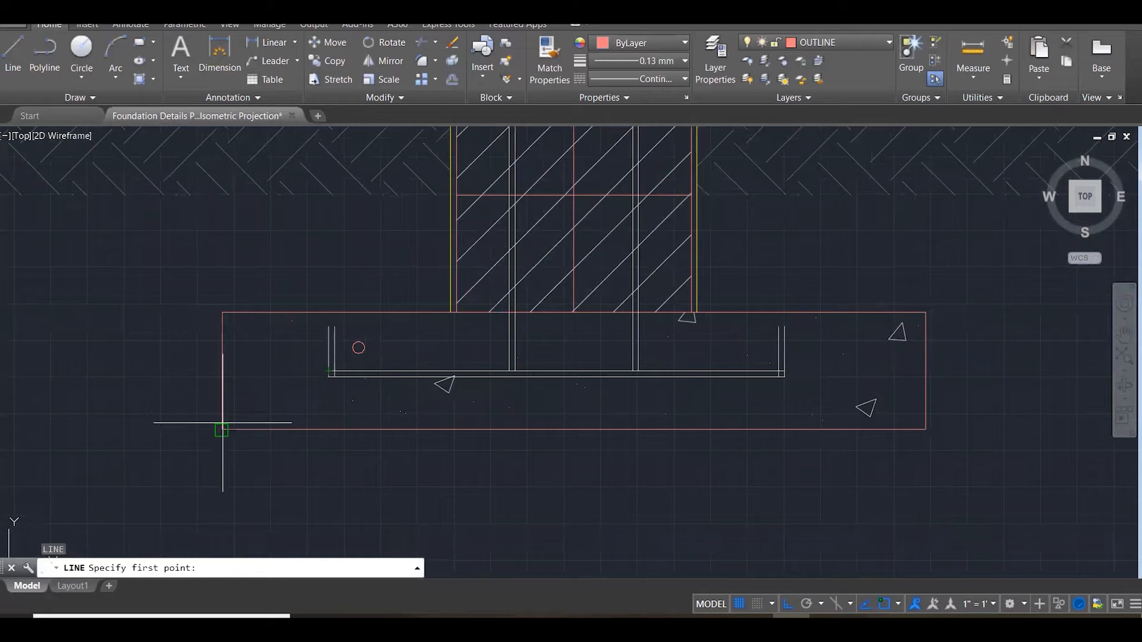
{"action": "key", "text": "Escape"}
Divide the bottom edge of the concrete base into 8 equal segments.
{"action": "left_click", "coordinate": [354, 430]}
{"action": "right_click", "coordinate": [353, 432]}
{"action": "left_click", "coordinate": [343, 378]}
{"action": "type", "text": "DIV"}
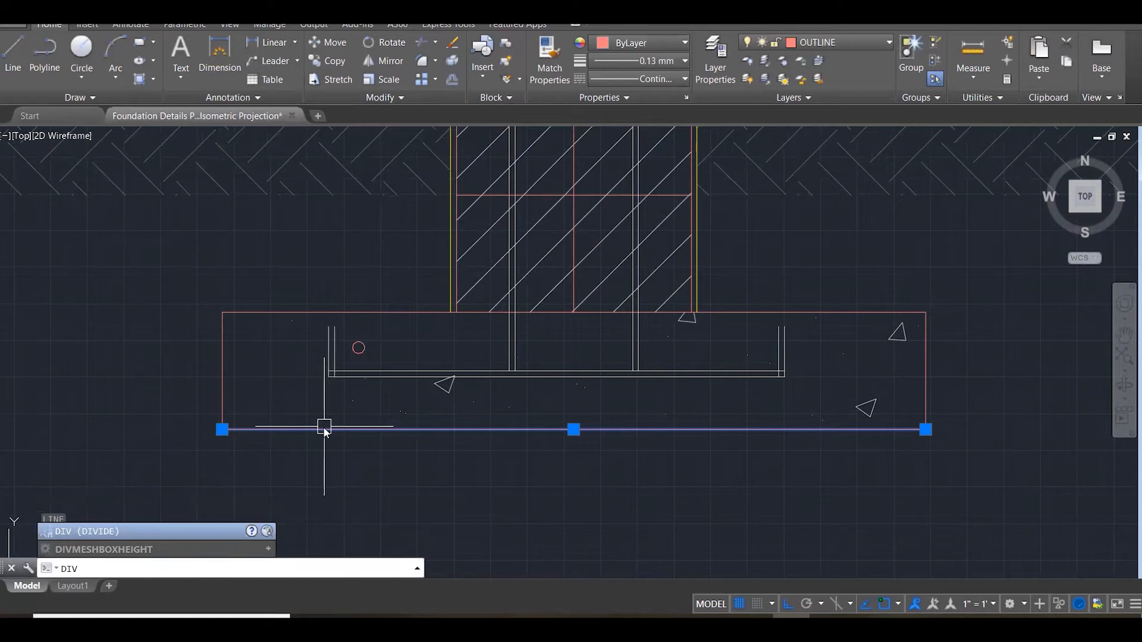
{"action": "key", "text": "Return"}
{"action": "left_click", "coordinate": [325, 429]}
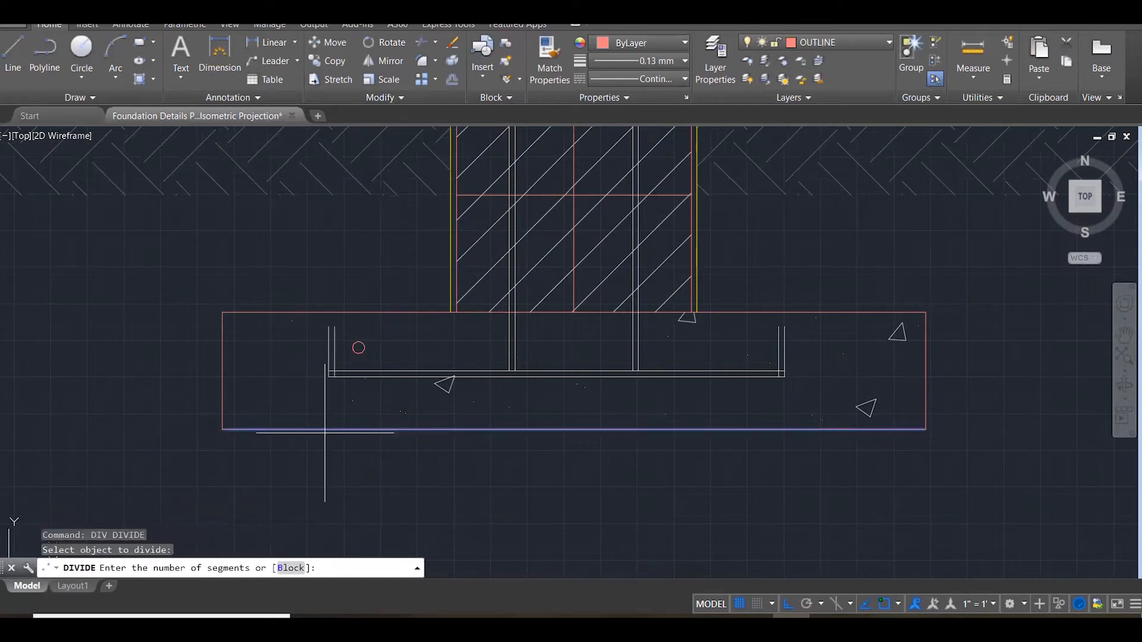
{"action": "key", "text": "Return"}
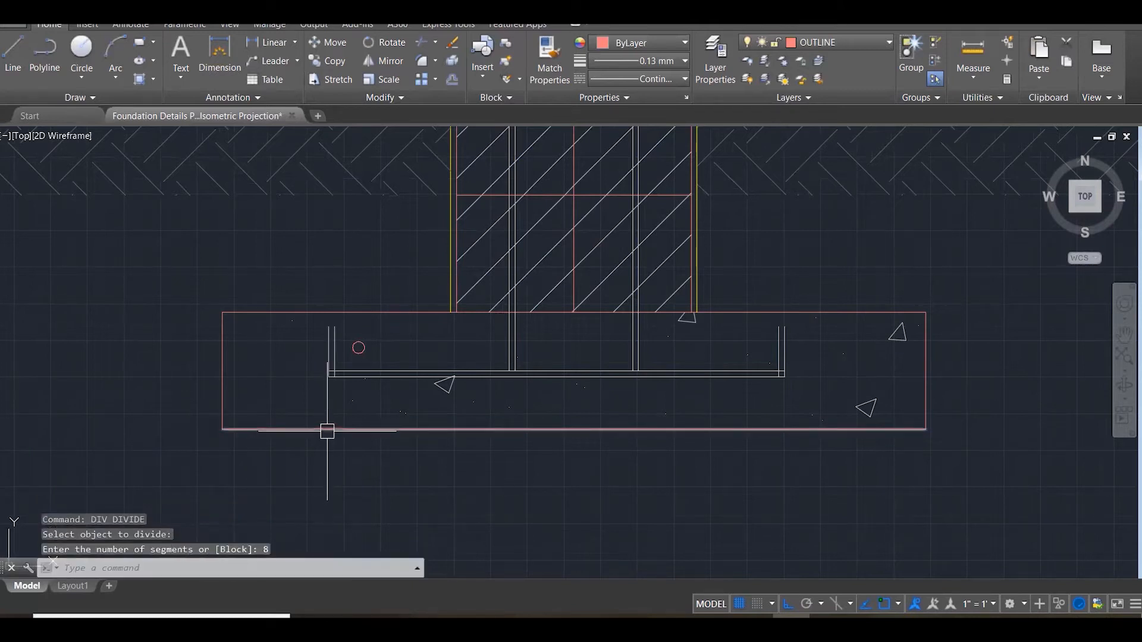
{"action": "key", "text": "Escape"}
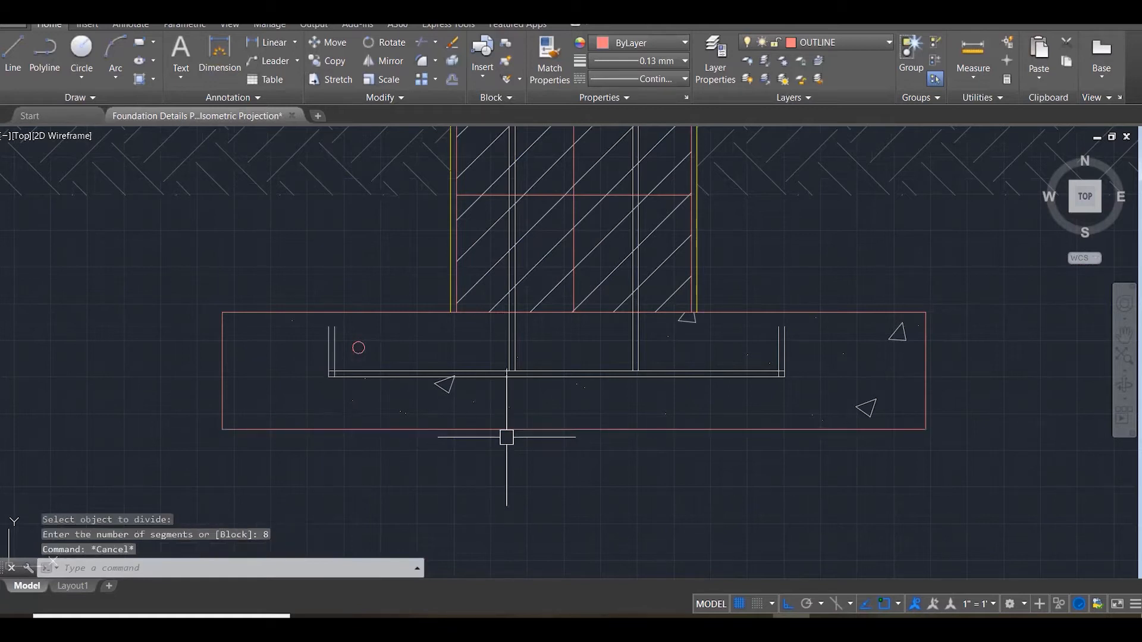
Apply the circle-with-cross point style at size 1% relative to screen so the division points show.
{"action": "type", "text": "ddptype"}
{"action": "key", "text": "Return"}
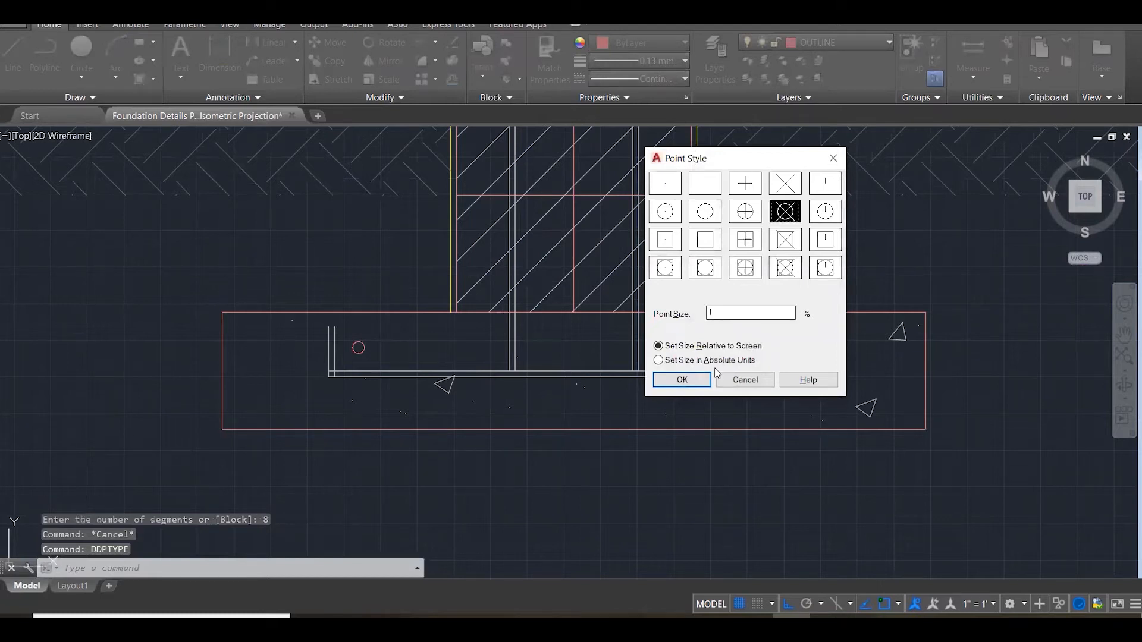
{"action": "left_click", "coordinate": [691, 379]}
{"action": "key", "text": "Escape"}
{"action": "key", "text": "Escape"}
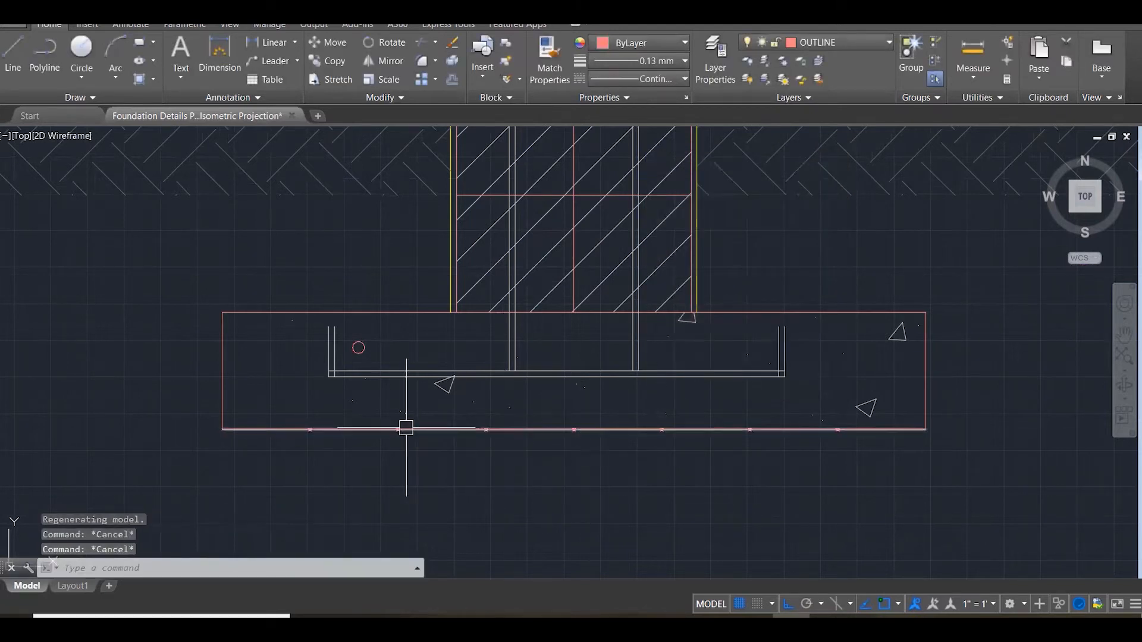
Copy the bar circle by its centre onto all seven division points of the base's bottom edge, and erase the original circle.
{"action": "type", "text": "co"}
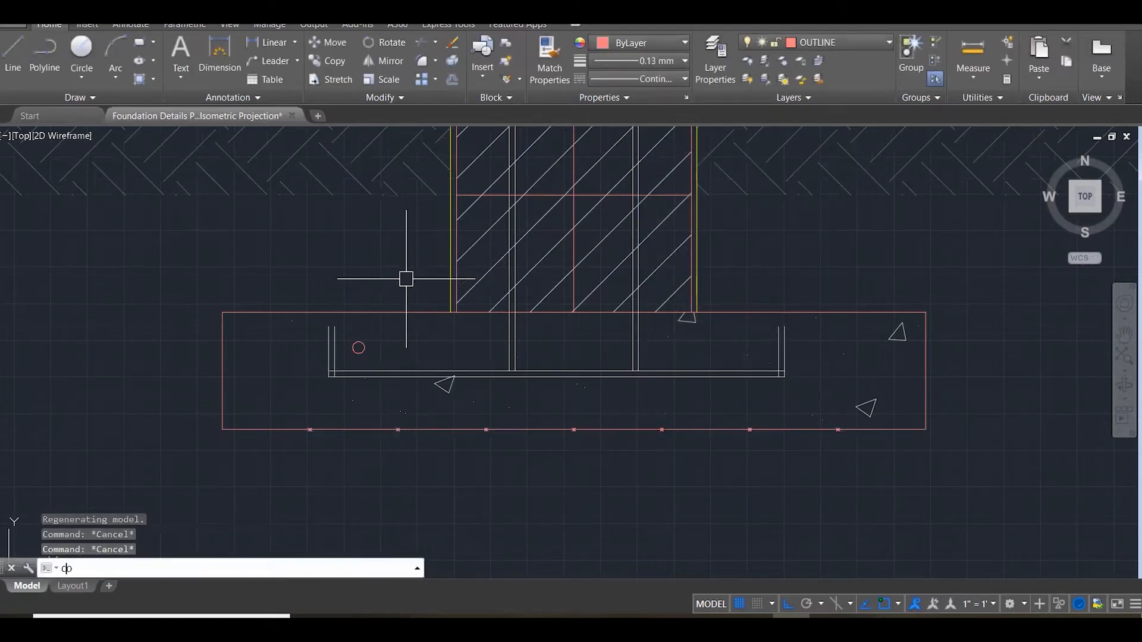
{"action": "key", "text": "Return"}
{"action": "left_click", "coordinate": [351, 266]}
{"action": "left_click", "coordinate": [391, 364]}
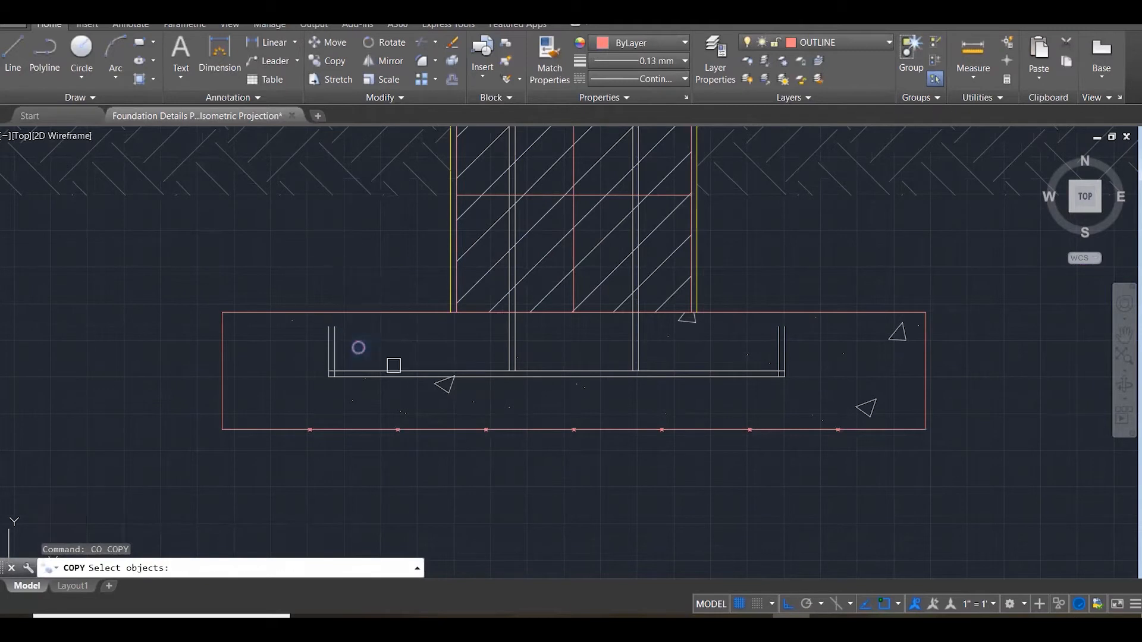
{"action": "key", "text": "Return"}
{"action": "left_click", "coordinate": [358, 347]}
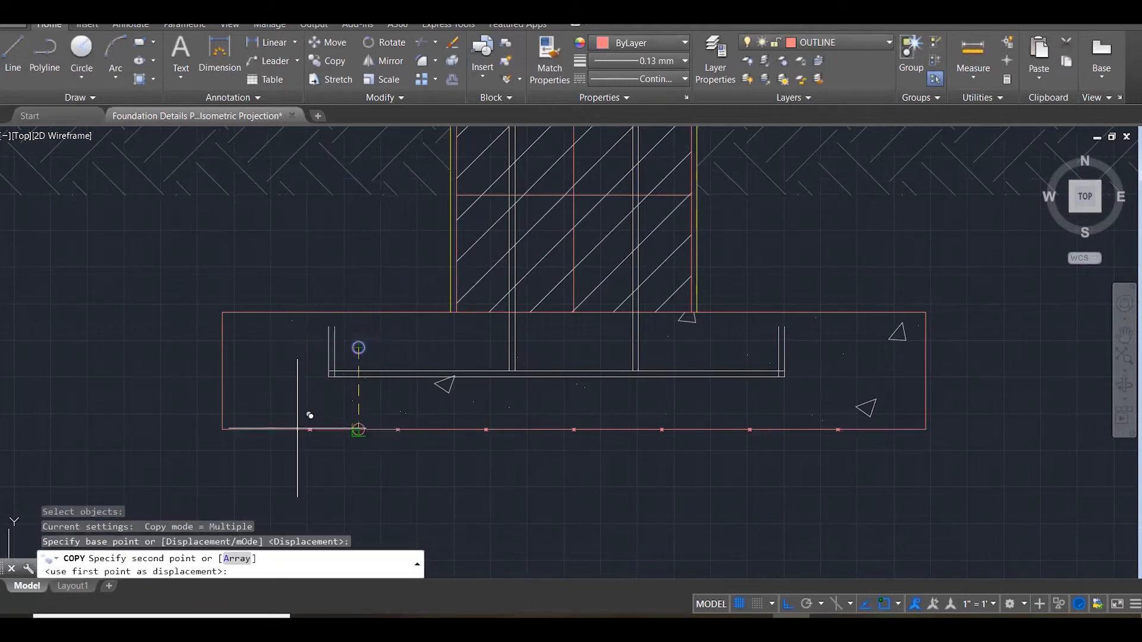
{"action": "left_click", "coordinate": [398, 430]}
{"action": "left_click", "coordinate": [485, 430]}
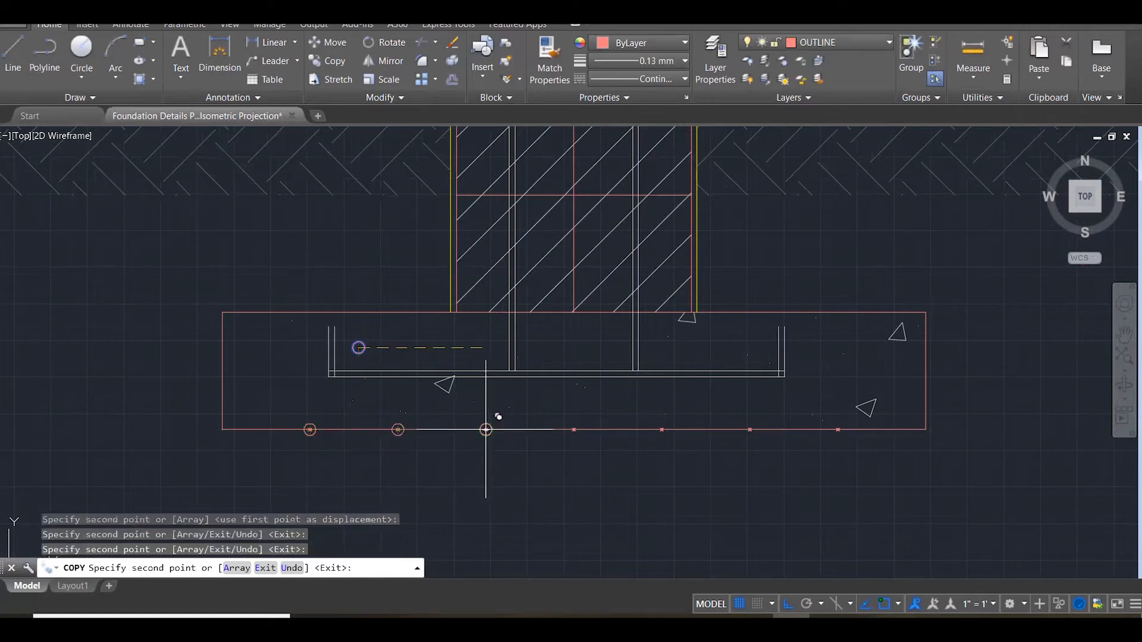
{"action": "left_click", "coordinate": [574, 429]}
{"action": "left_click", "coordinate": [662, 430]}
{"action": "left_click", "coordinate": [748, 430]}
{"action": "left_click", "coordinate": [838, 429]}
{"action": "key", "text": "Escape"}
{"action": "key", "text": "Escape"}
{"action": "key", "text": "Escape"}
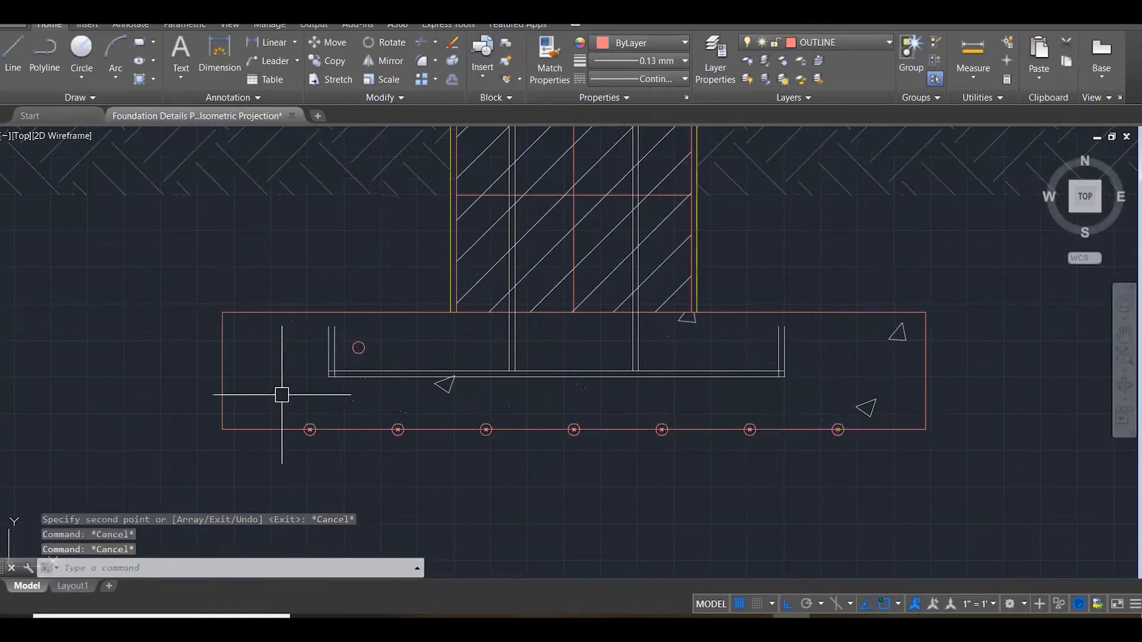
{"action": "left_click", "coordinate": [371, 347]}
{"action": "key", "text": "Delete"}
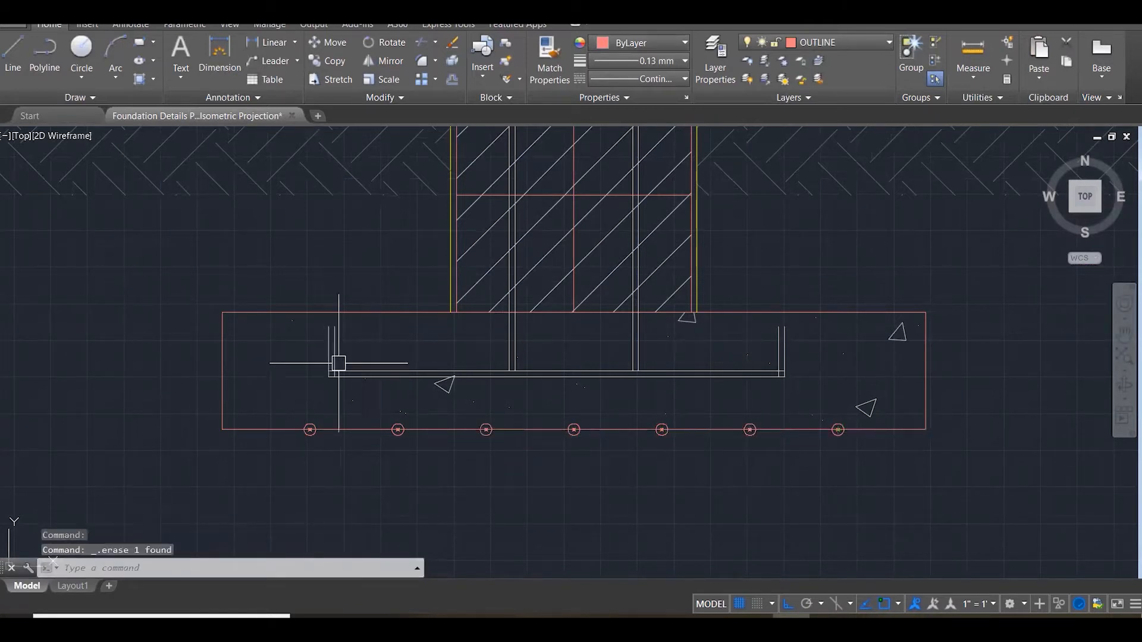
Copy the row of seven circles with their points straight up twice, once above and once below the horizontal steel bar.
{"action": "left_click", "coordinate": [280, 398]}
{"action": "left_click", "coordinate": [863, 474]}
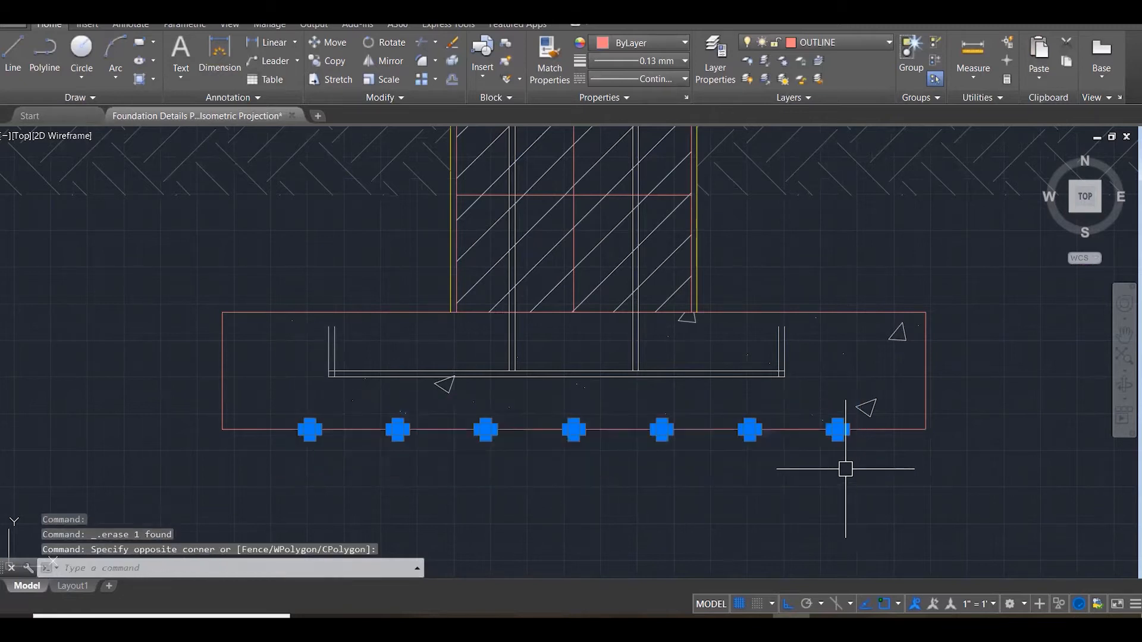
{"action": "type", "text": "C"}
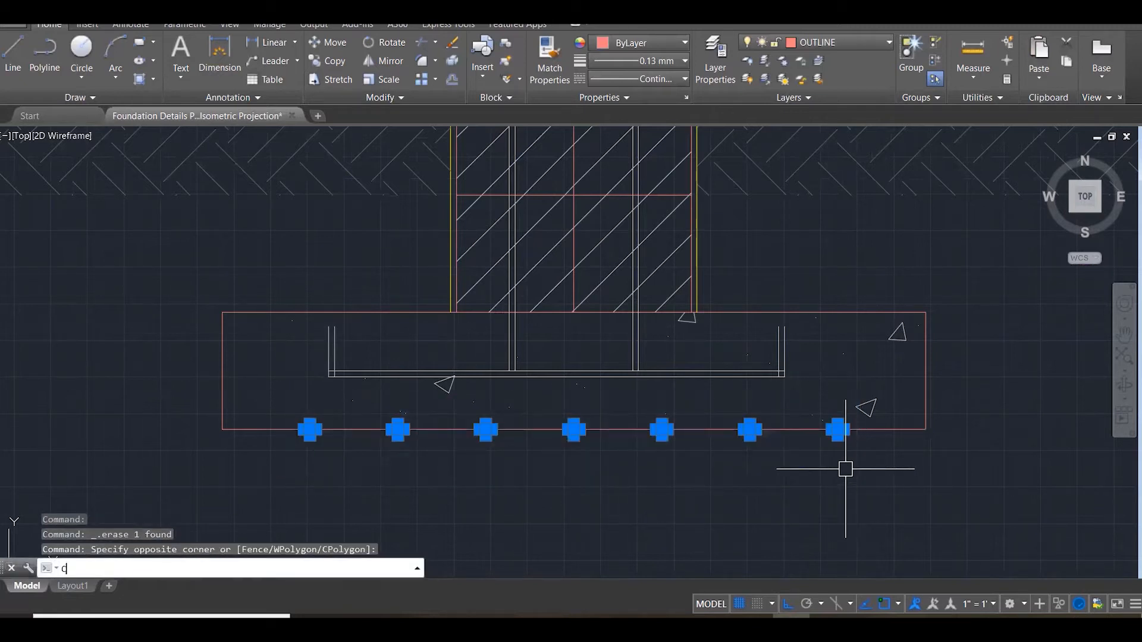
{"action": "key", "text": "Return"}
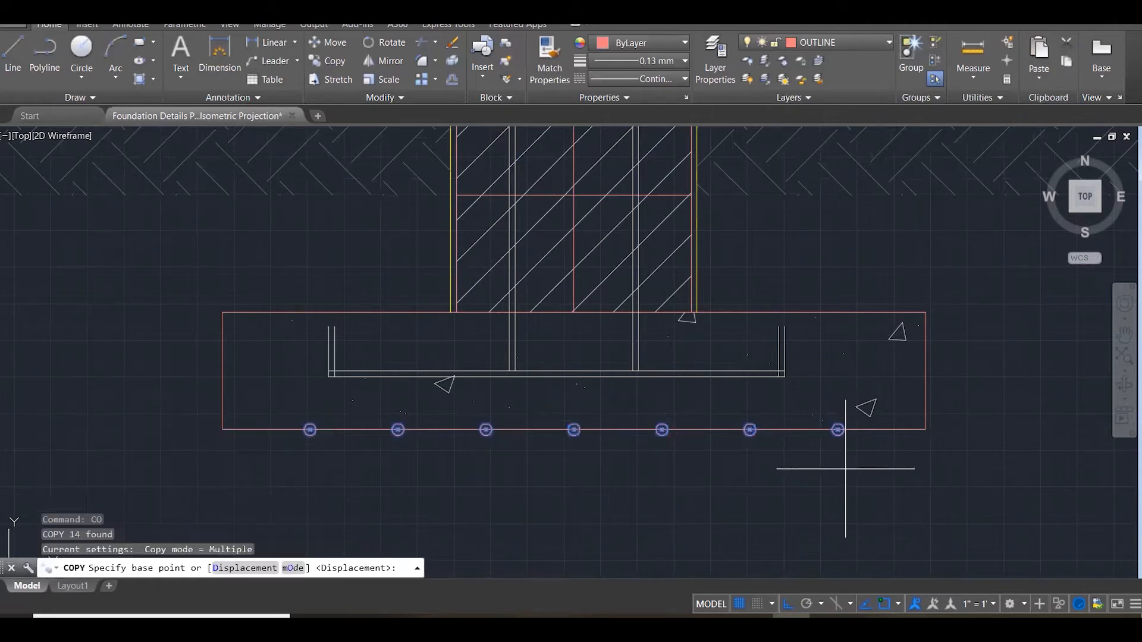
{"action": "left_click", "coordinate": [838, 429]}
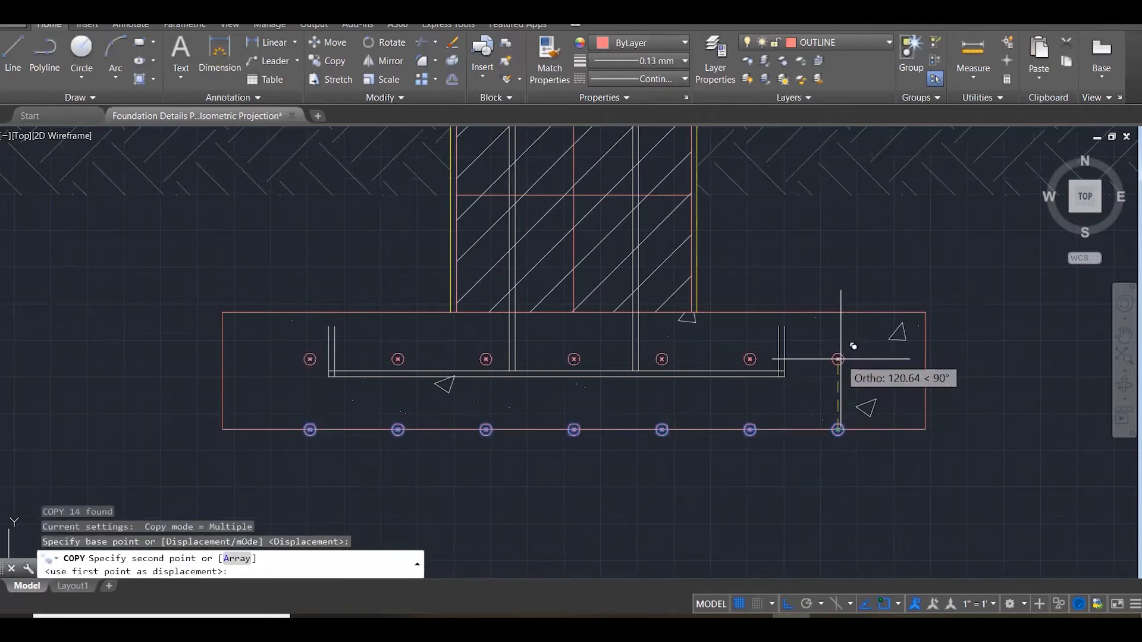
{"action": "left_click", "coordinate": [844, 377]}
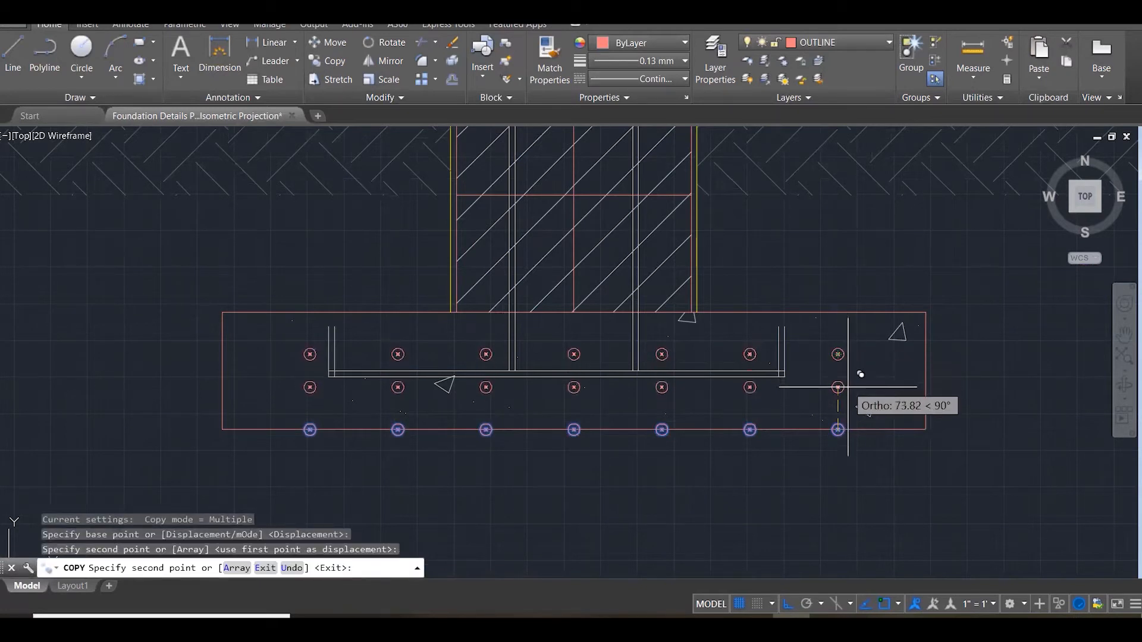
{"action": "left_click", "coordinate": [844, 396]}
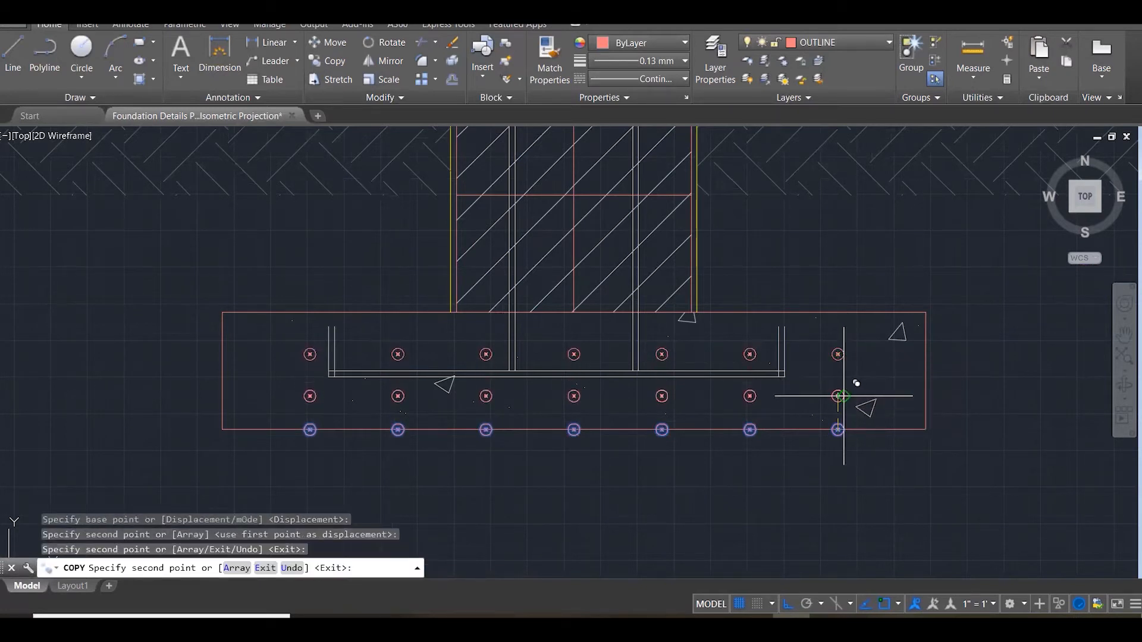
{"action": "key", "text": "Escape"}
{"action": "key", "text": "Escape"}
{"action": "key", "text": "Escape"}
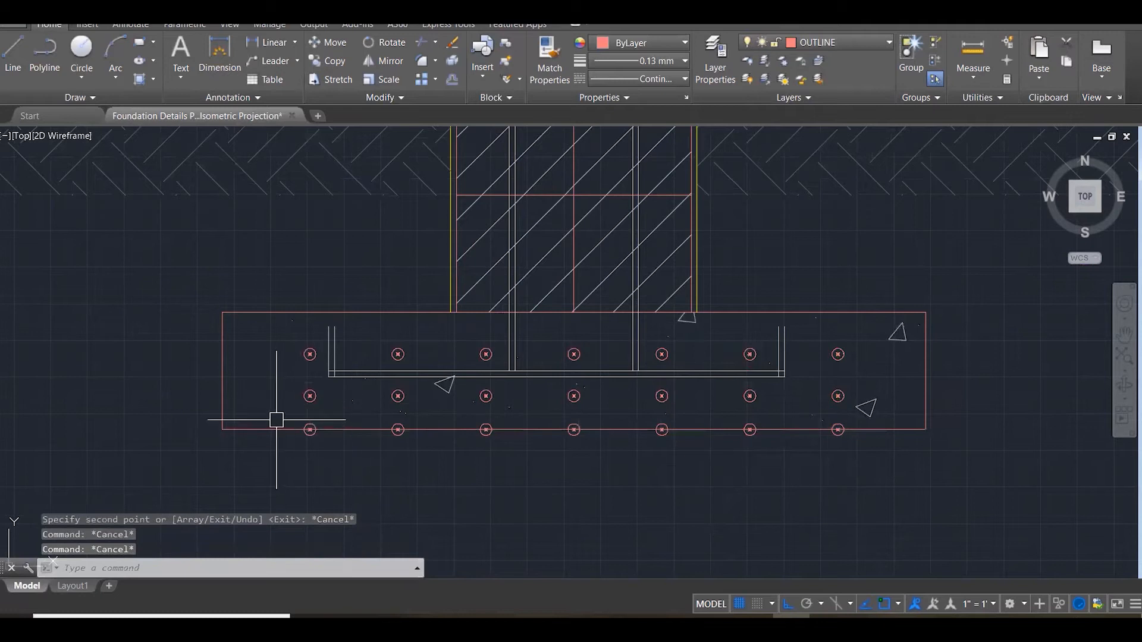
Erase the original row of circles and points along the base's bottom edge.
{"action": "left_click", "coordinate": [276, 416]}
{"action": "left_click", "coordinate": [864, 476]}
{"action": "key", "text": "Delete"}
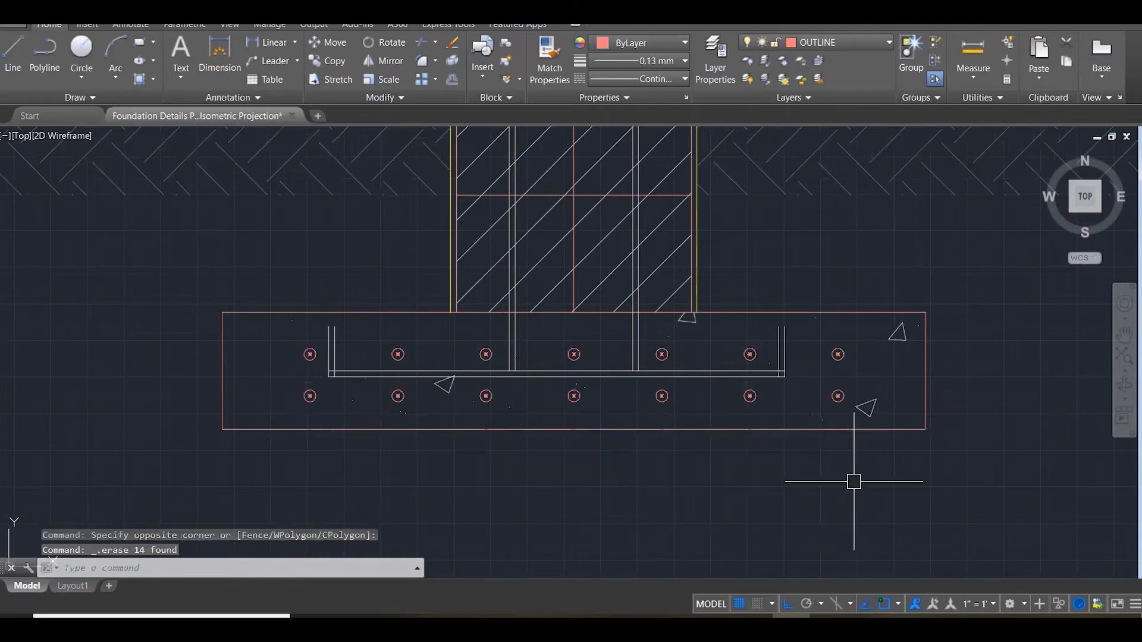
Regenerate the drawing to refresh how the points display inside the bar circles.
{"action": "scroll", "coordinate": [778, 505], "scroll_direction": "down", "scroll_amount": 2}
{"action": "key", "text": "Escape"}
{"action": "key", "text": "Escape"}
{"action": "type", "text": "RE"}
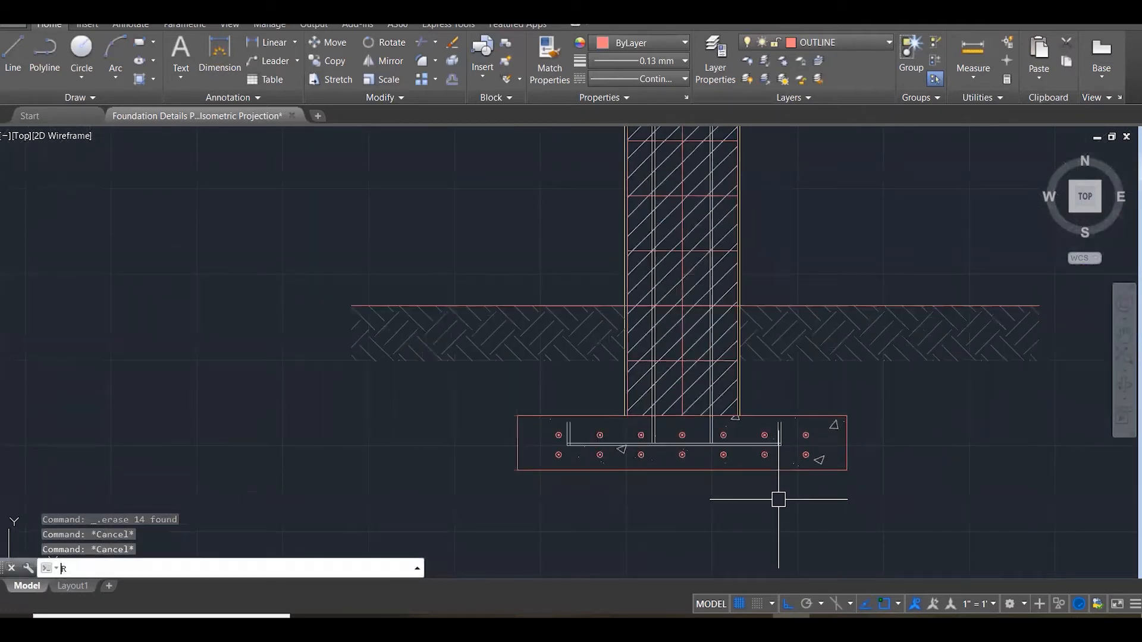
{"action": "key", "text": "Return"}
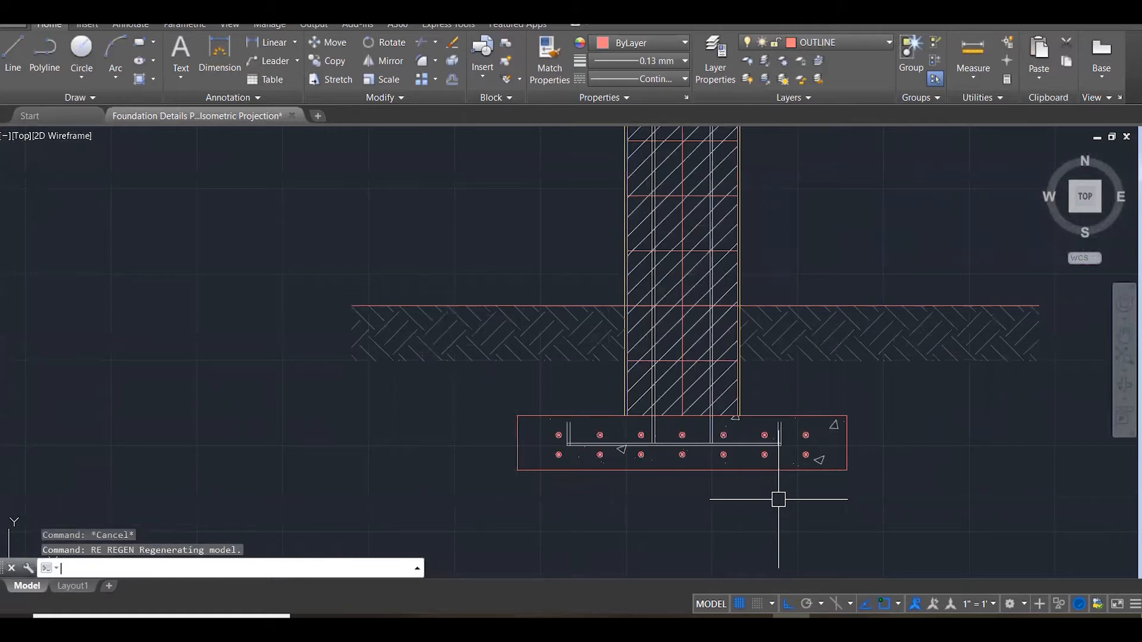
{"action": "scroll", "coordinate": [778, 500], "scroll_direction": "up", "scroll_amount": 4}
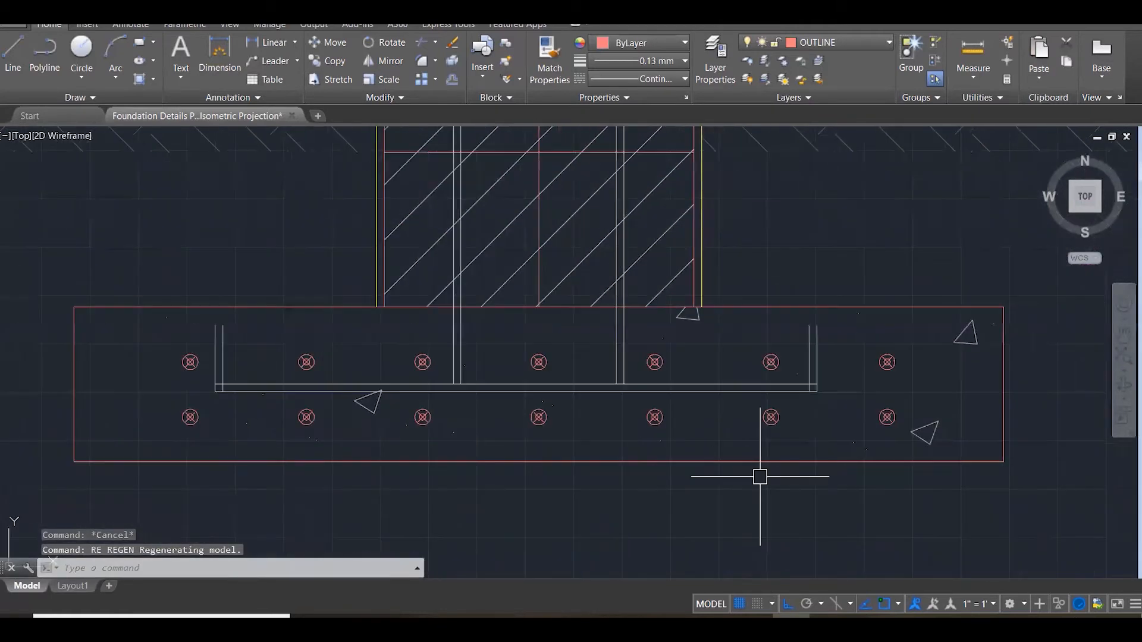
Set the point style to the plain dot with size 1% relative to screen.
{"action": "key", "text": "Escape"}
{"action": "key", "text": "Escape"}
{"action": "type", "text": "p"}
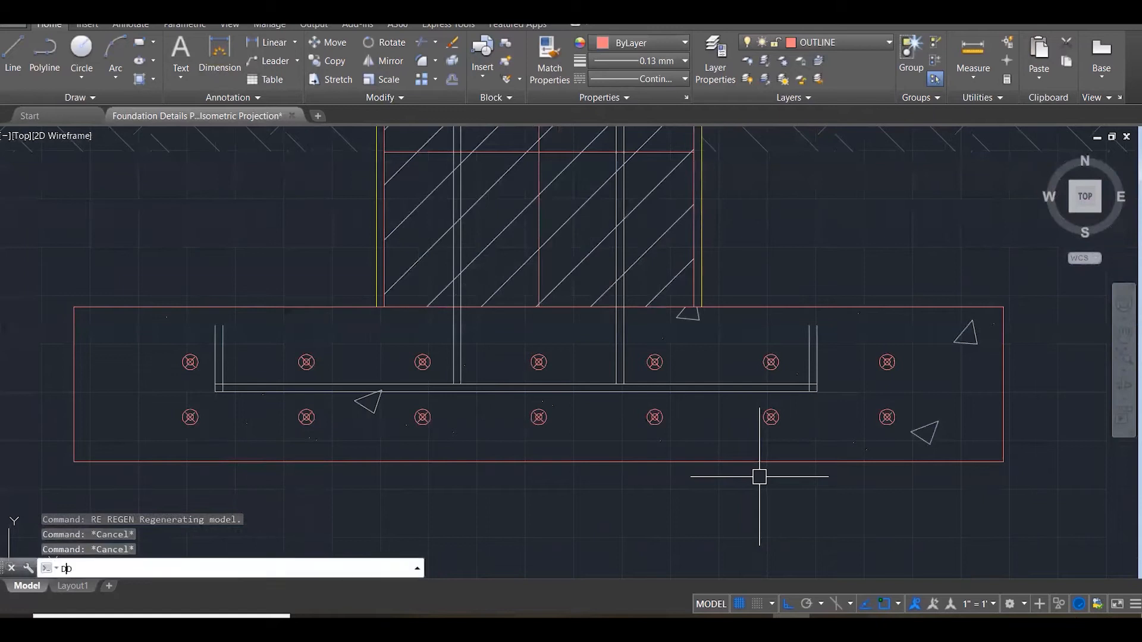
{"action": "key", "text": "Return"}
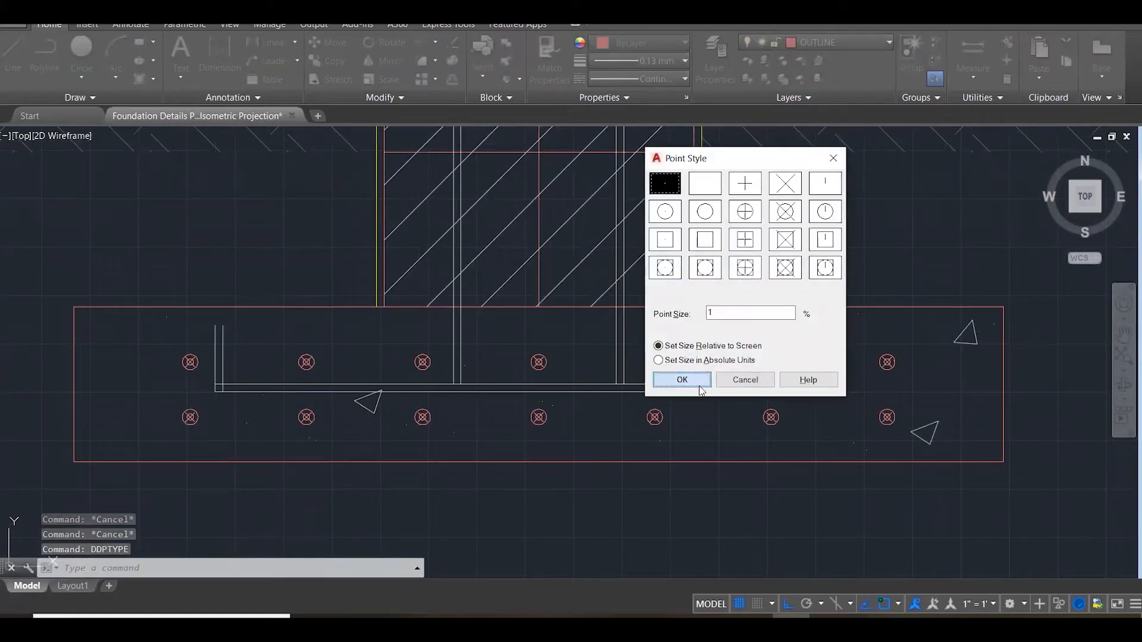
{"action": "left_click", "coordinate": [682, 380]}
{"action": "key", "text": "Escape"}
{"action": "key", "text": "Escape"}
{"action": "key", "text": "Escape"}
Move both rows of bar circles and the U-shaped bar in the base to the HATCH layer.
{"action": "scroll", "coordinate": [687, 401], "scroll_direction": "down", "scroll_amount": 1}
{"action": "scroll", "coordinate": [686, 402], "scroll_direction": "down", "scroll_amount": 5}
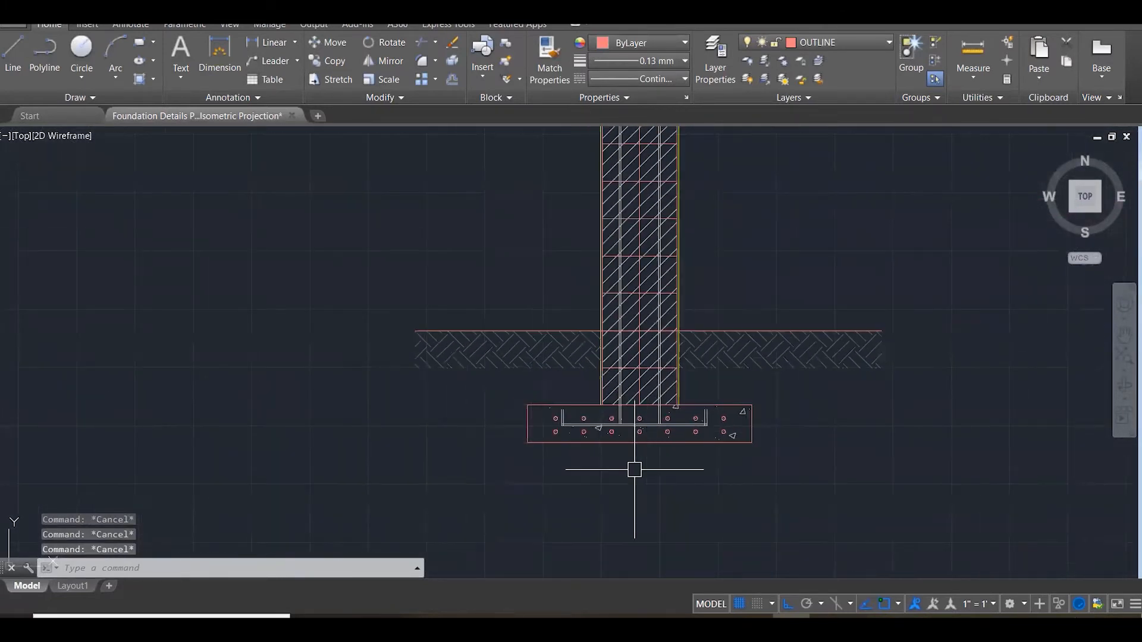
{"action": "scroll", "coordinate": [574, 483], "scroll_direction": "up", "scroll_amount": 3}
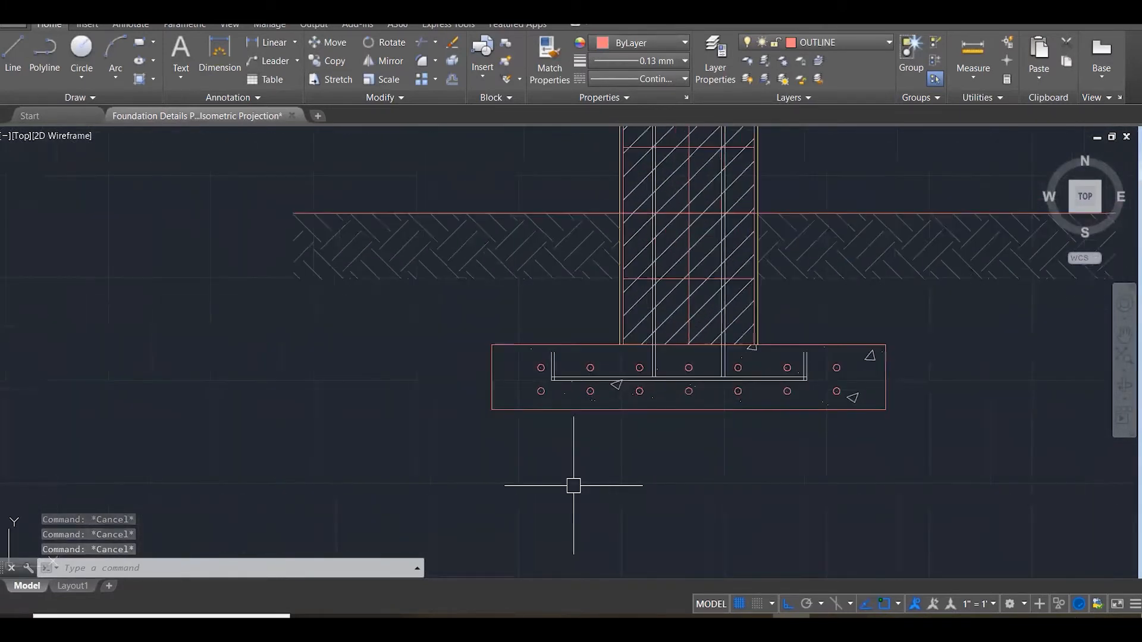
{"action": "left_click", "coordinate": [515, 334]}
{"action": "left_click", "coordinate": [848, 450]}
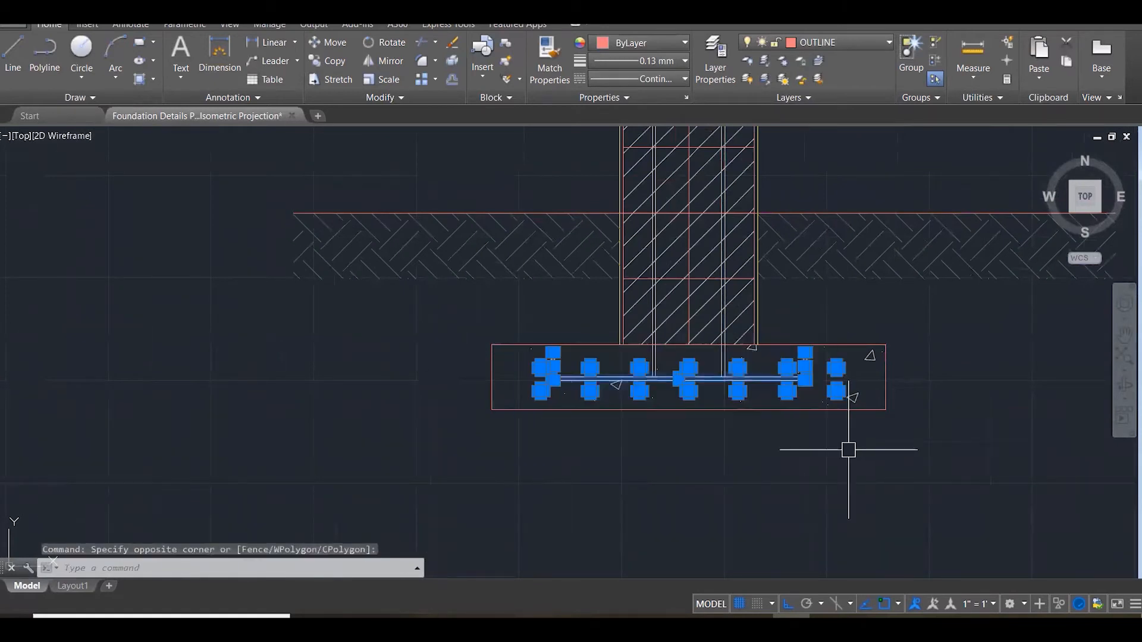
{"action": "left_click", "coordinate": [847, 42]}
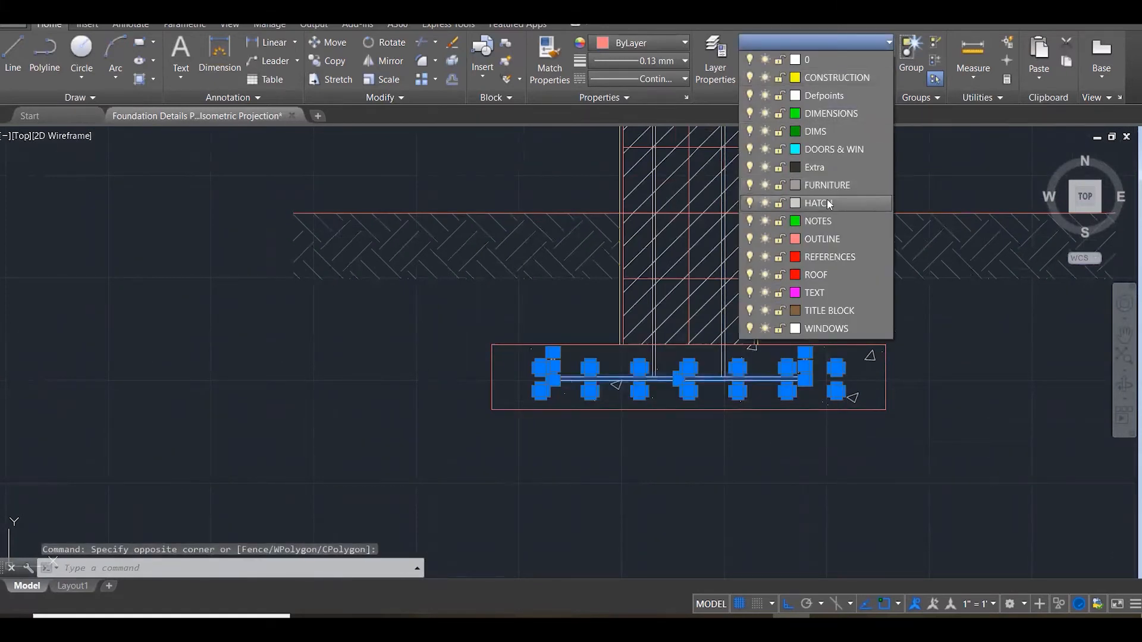
{"action": "left_click", "coordinate": [826, 199]}
{"action": "key", "text": "Escape"}
{"action": "key", "text": "Escape"}
{"action": "key", "text": "Escape"}
Copy the GROUND LEVEL label from the reference to the left end of the new section's ground line.
{"action": "scroll", "coordinate": [399, 505], "scroll_direction": "down", "scroll_amount": 1}
{"action": "scroll", "coordinate": [484, 395], "scroll_direction": "down", "scroll_amount": 3}
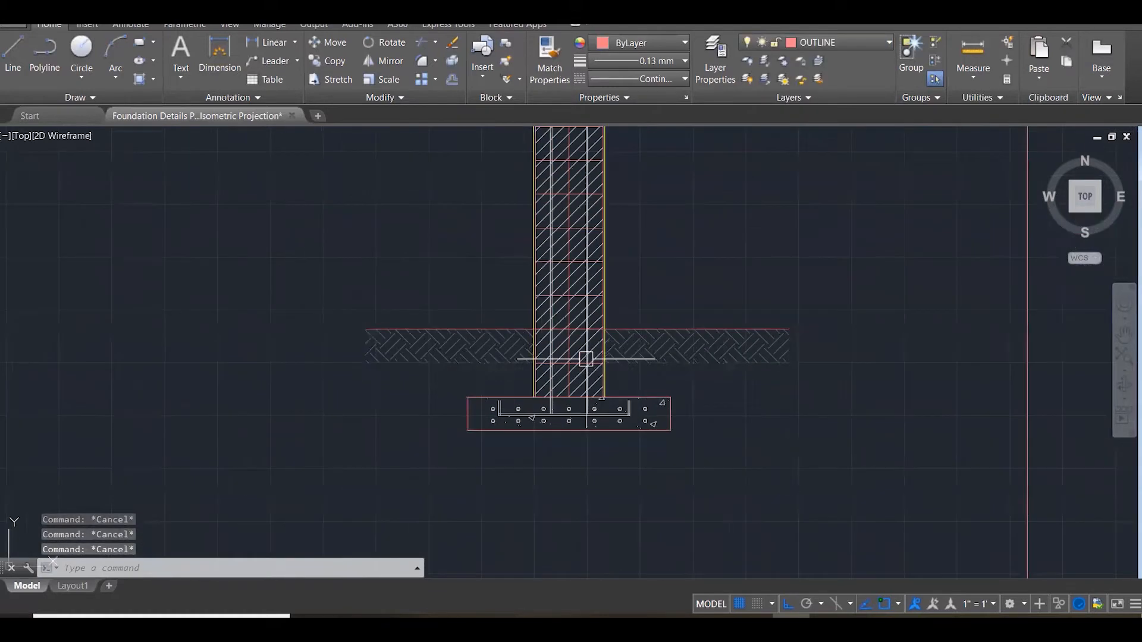
{"action": "mouse_move", "coordinate": [716, 258]}
{"action": "middle_mouse_down"}
{"action": "mouse_move", "coordinate": [551, 295]}
{"action": "mouse_move", "coordinate": [416, 295]}
{"action": "mouse_move", "coordinate": [339, 224]}
{"action": "mouse_move", "coordinate": [306, 247]}
{"action": "mouse_move", "coordinate": [335, 269]}
{"action": "middle_mouse_up"}
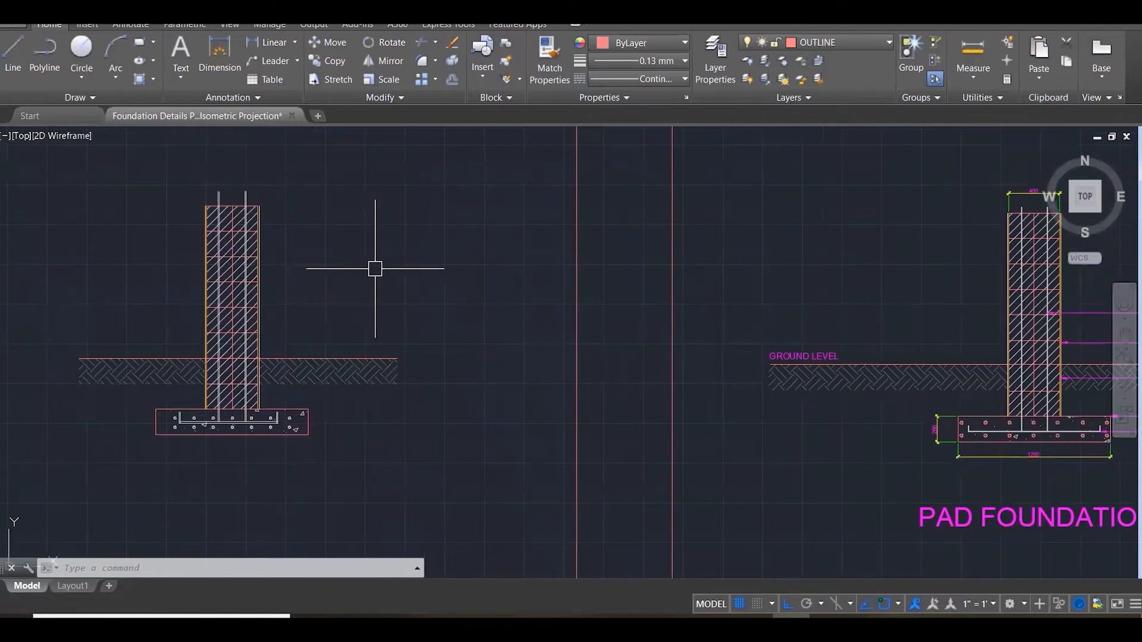
{"action": "key", "text": "Escape"}
{"action": "key", "text": "Escape"}
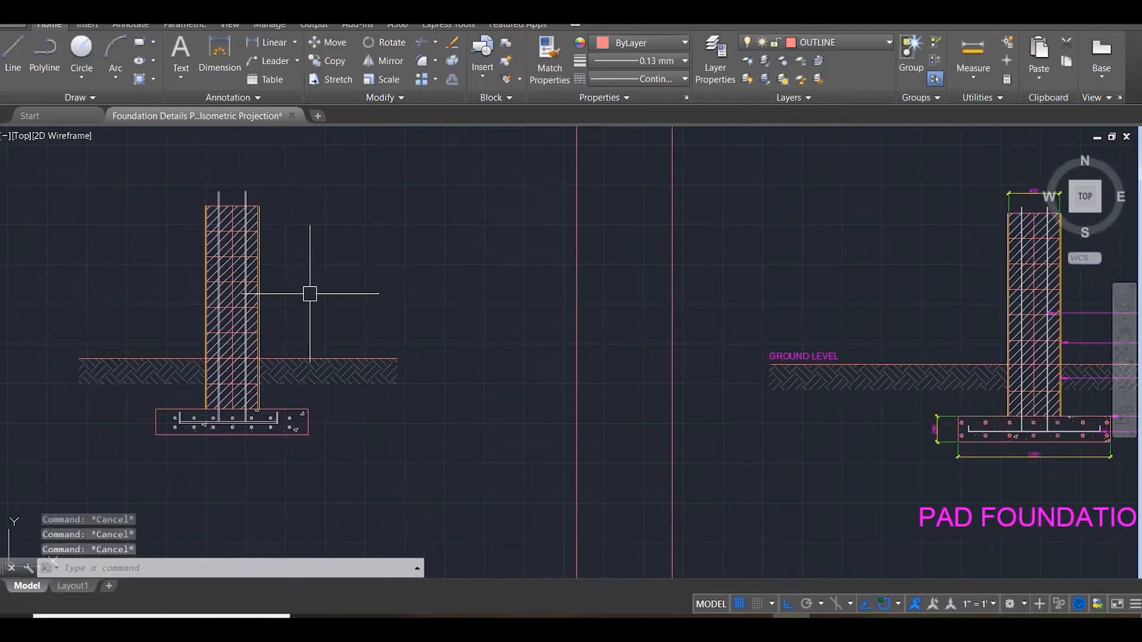
{"action": "left_click", "coordinate": [115, 358]}
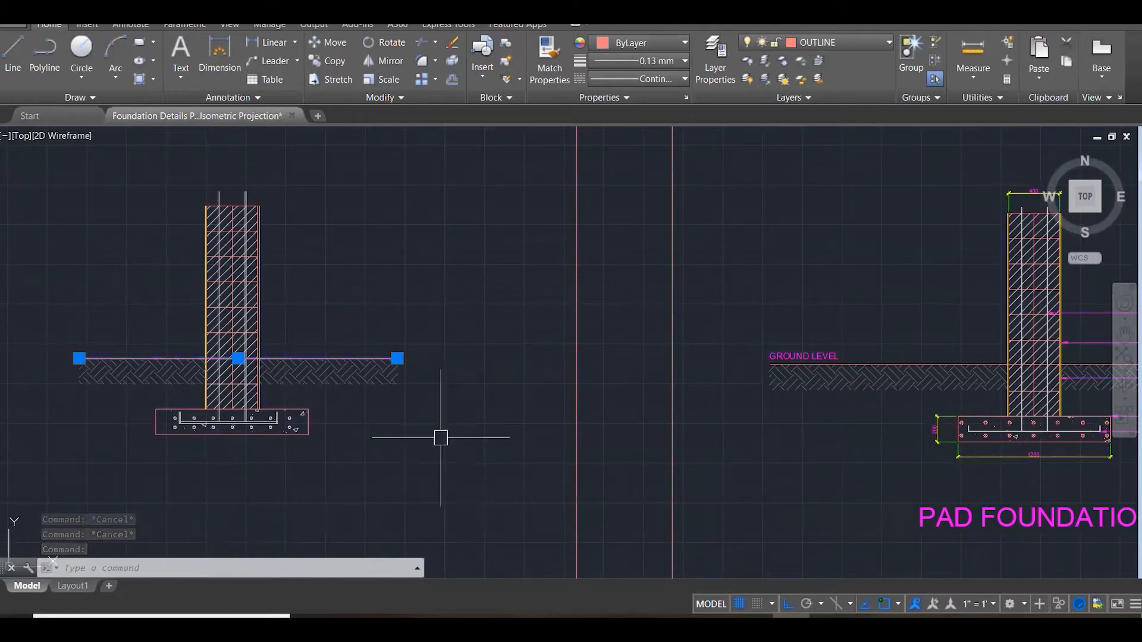
{"action": "key", "text": "Escape"}
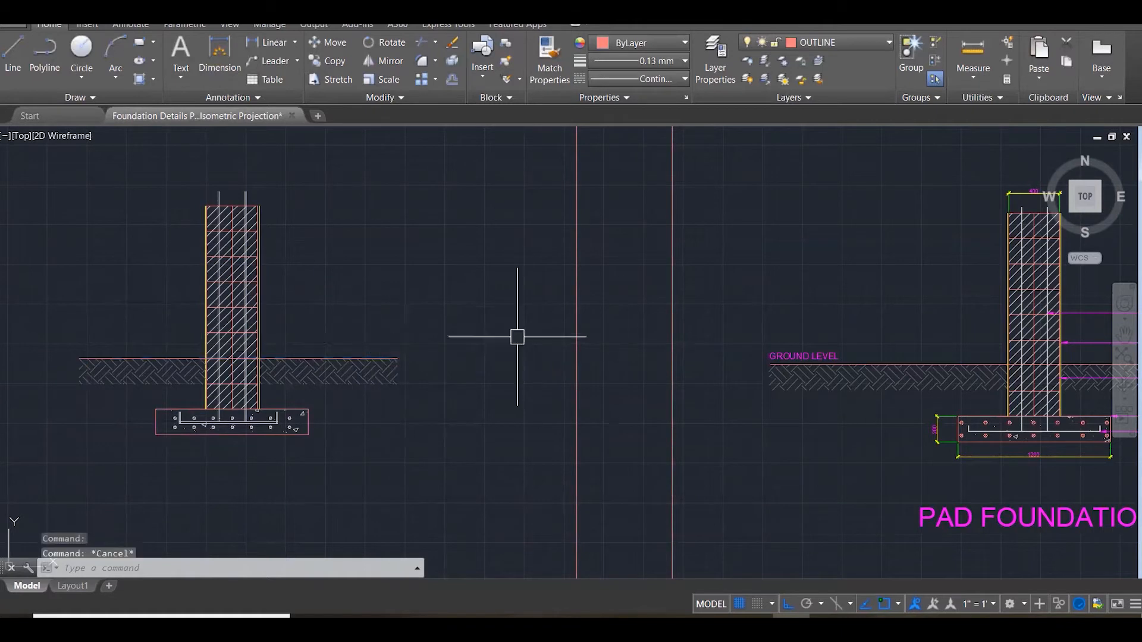
{"action": "type", "text": "co"}
{"action": "key", "text": "Return"}
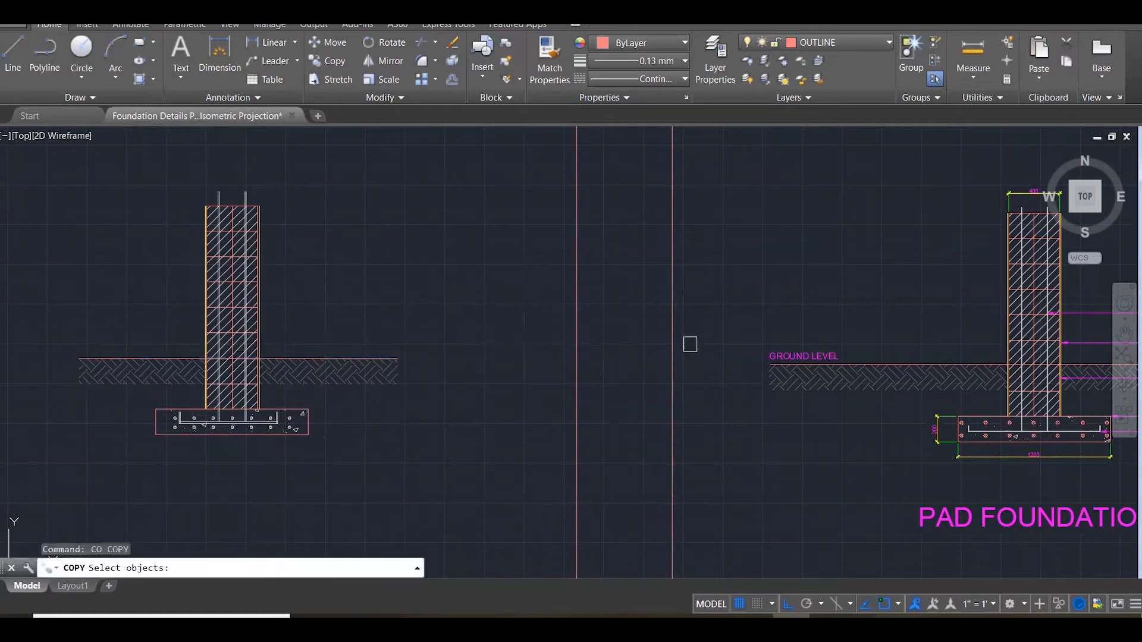
{"action": "left_click", "coordinate": [790, 344]}
{"action": "key", "text": "Return"}
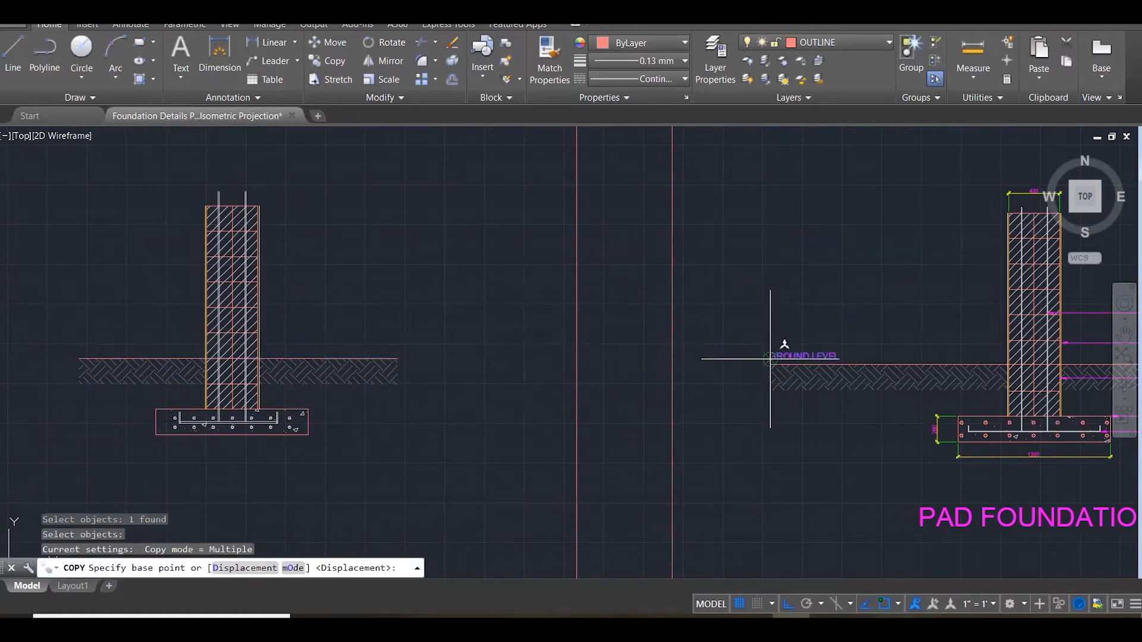
{"action": "left_click", "coordinate": [770, 364]}
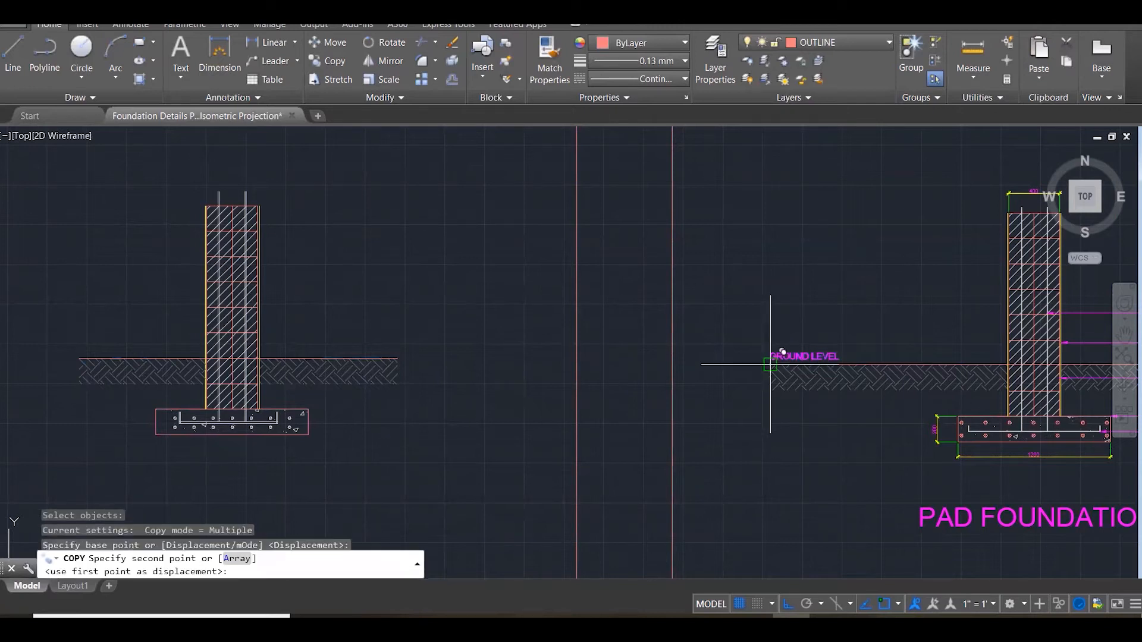
{"action": "left_click", "coordinate": [79, 358]}
{"action": "key", "text": "Escape"}
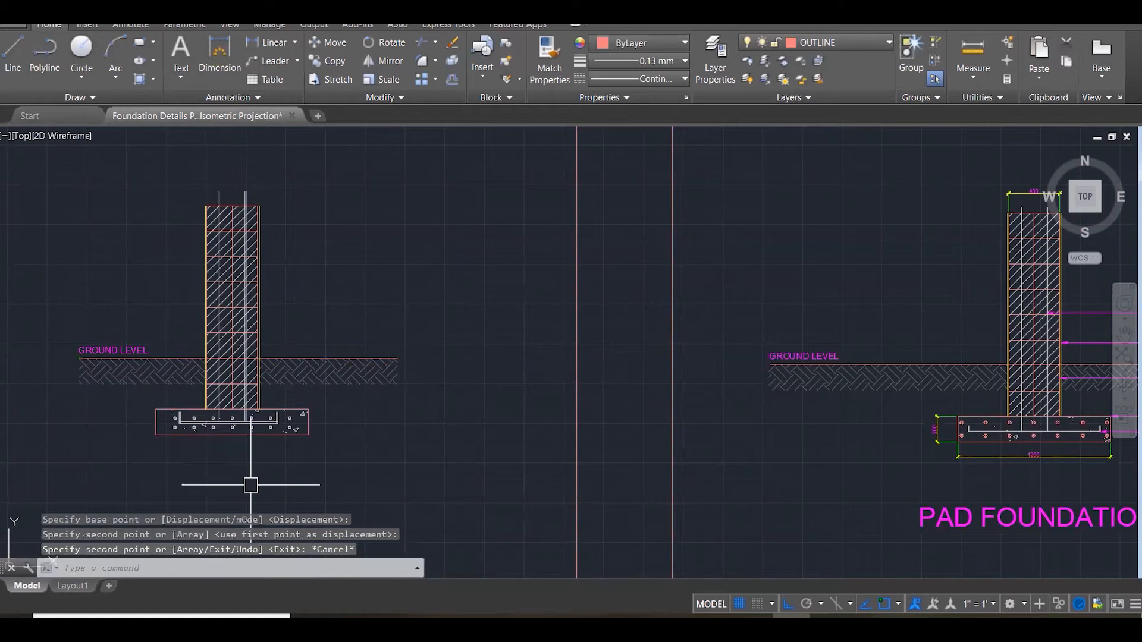
{"action": "key", "text": "Escape"}
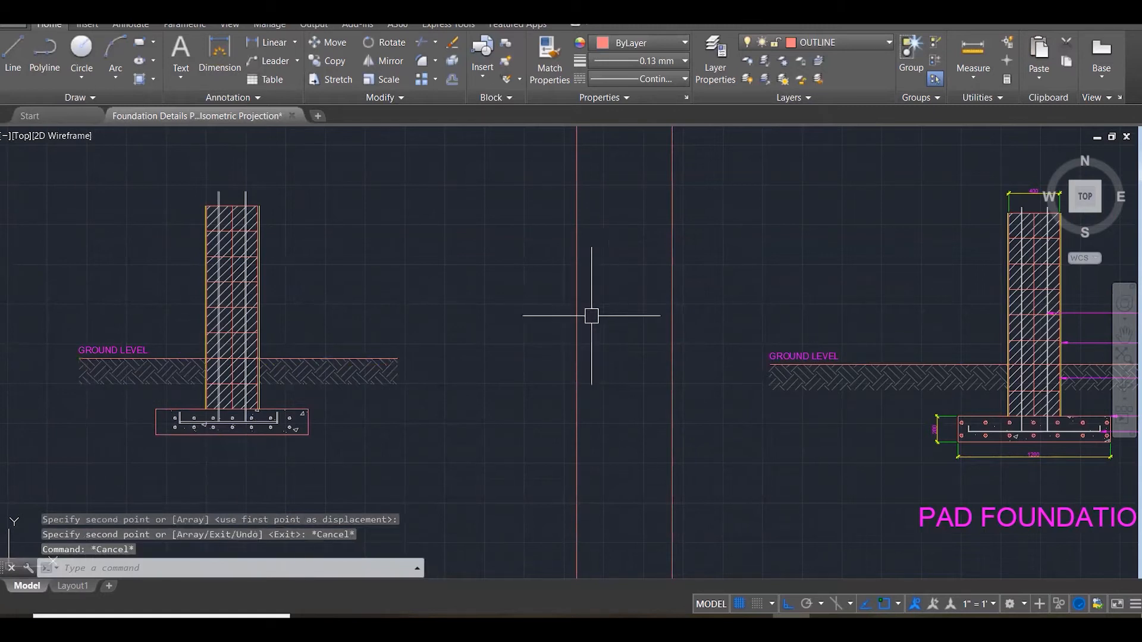
Draw a vertical guide line right of the new column, from above its top to below the base, and make TEXT the current layer.
{"action": "scroll", "coordinate": [369, 366], "scroll_direction": "down", "scroll_amount": 2}
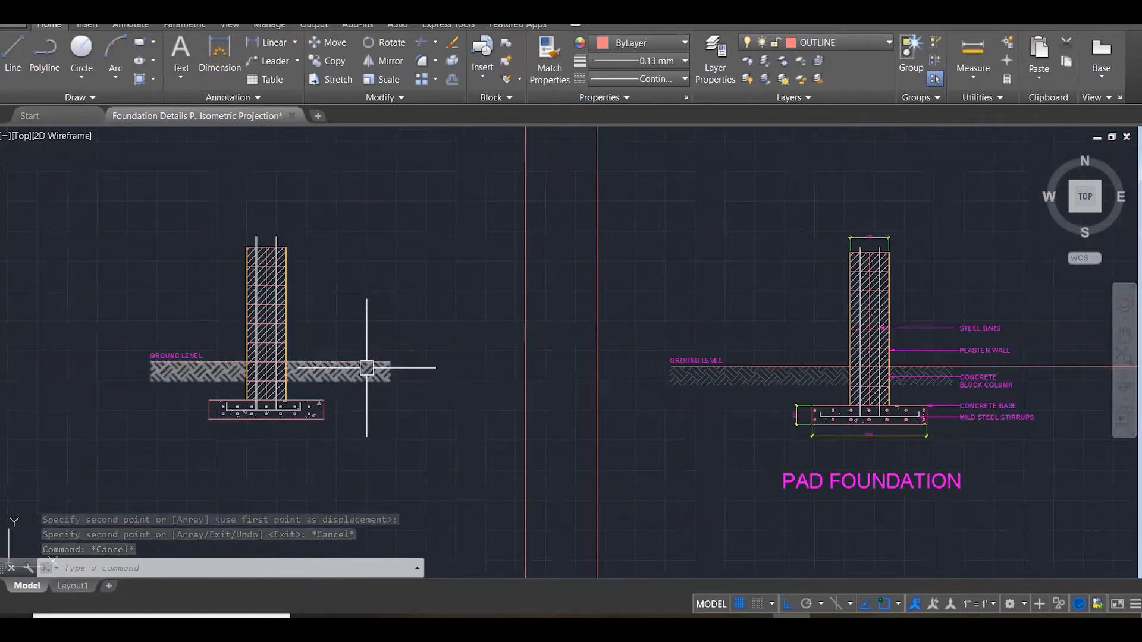
{"action": "type", "text": "l"}
{"action": "key", "text": "Return"}
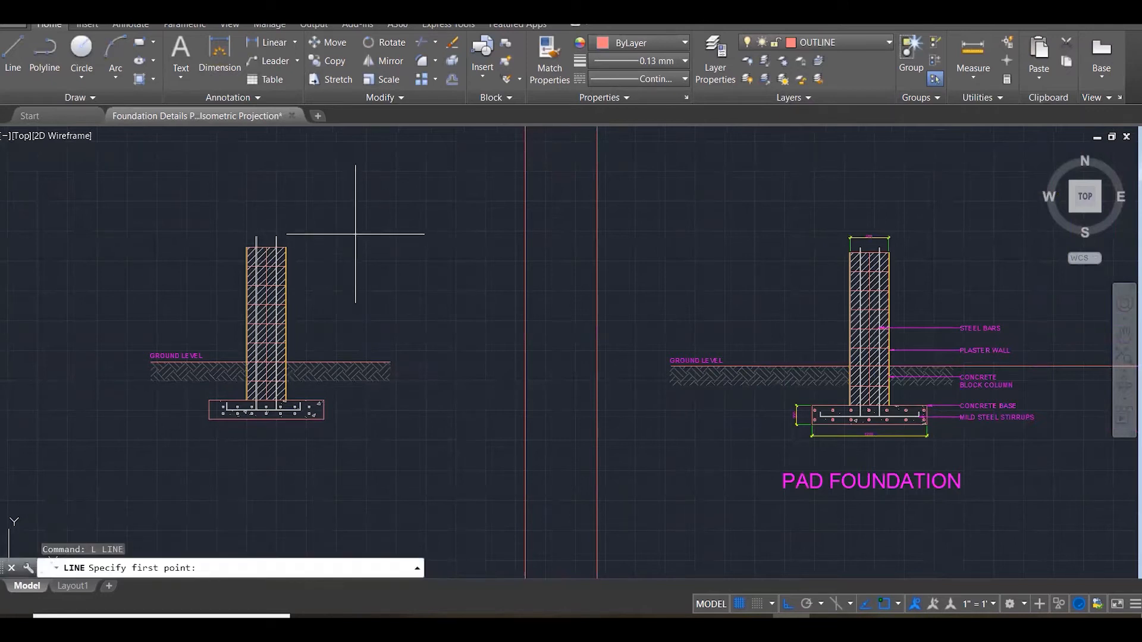
{"action": "left_click", "coordinate": [355, 233]}
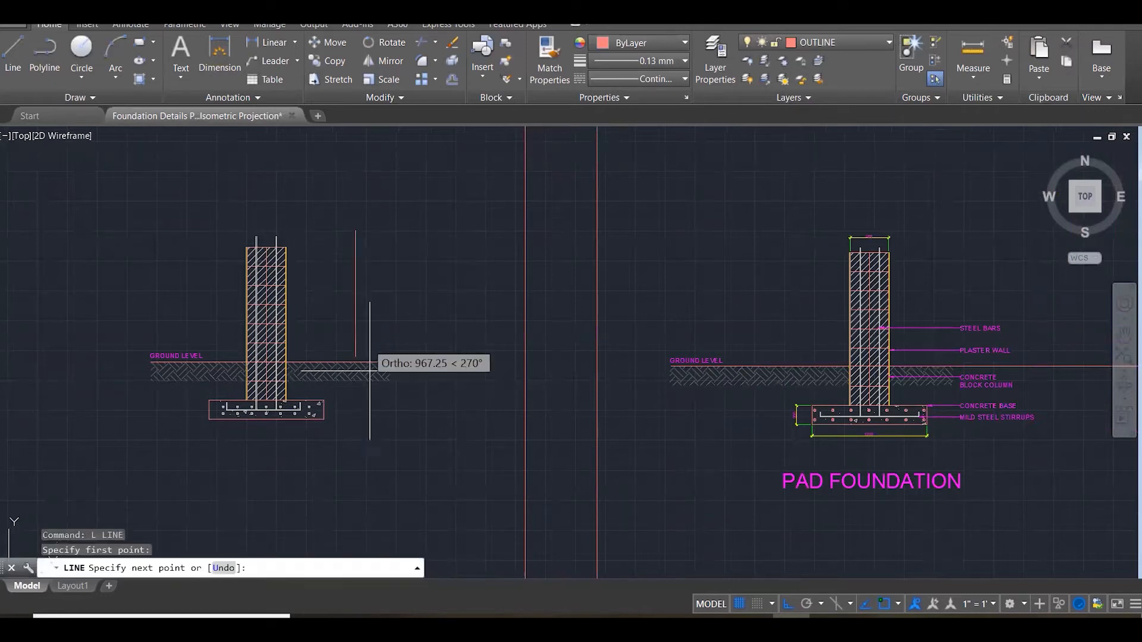
{"action": "left_click", "coordinate": [366, 457]}
{"action": "key", "text": "Escape"}
{"action": "key", "text": "Escape"}
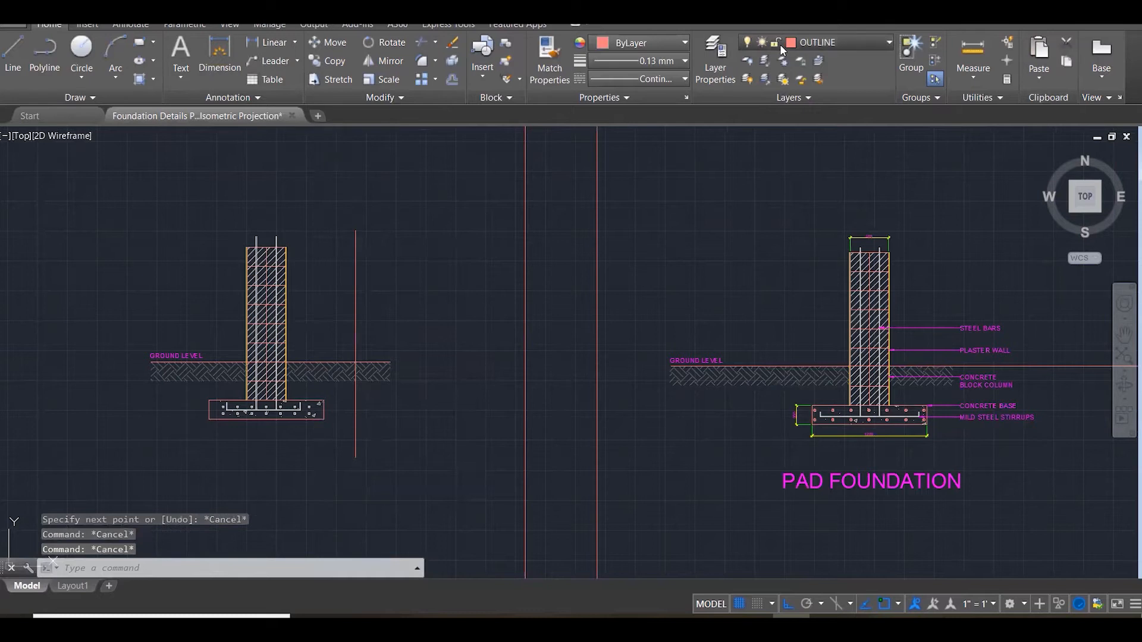
{"action": "left_click", "coordinate": [781, 43]}
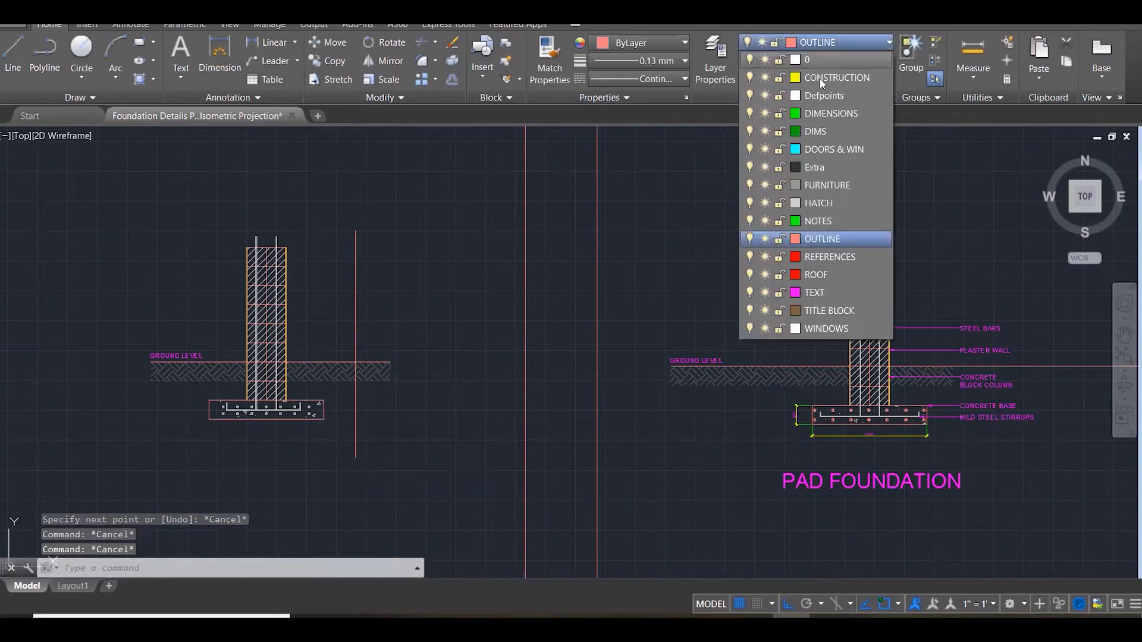
{"action": "left_click", "coordinate": [813, 290]}
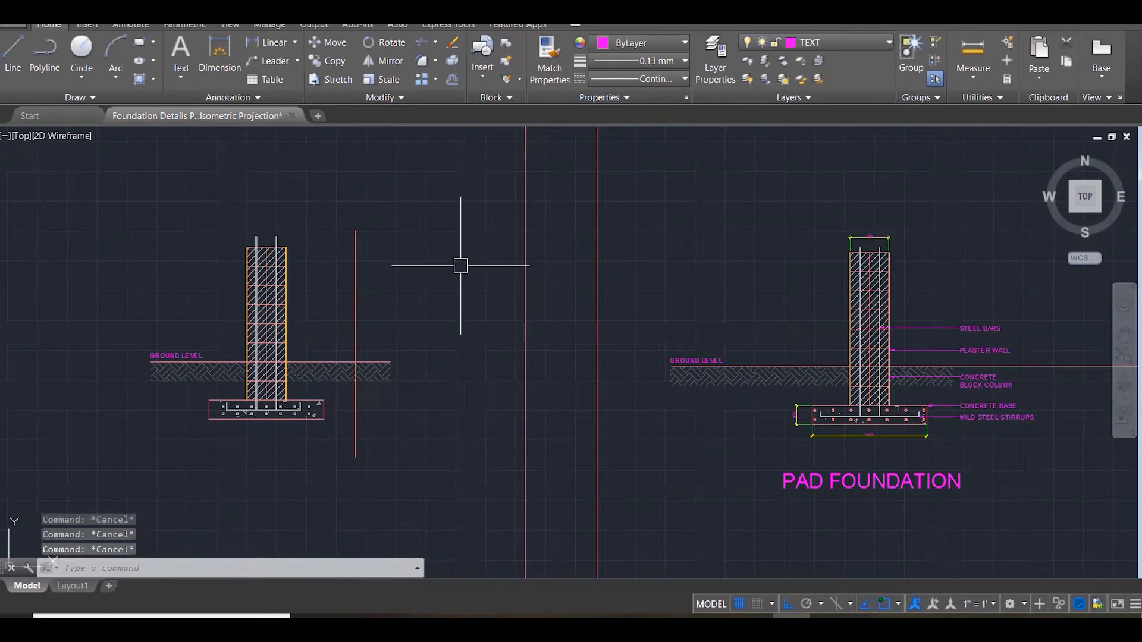
Move the whole new section, including its label and guide line, below the reference PAD FOUNDATION drawing with Ortho off.
{"action": "scroll", "coordinate": [461, 265], "scroll_direction": "down", "scroll_amount": 2}
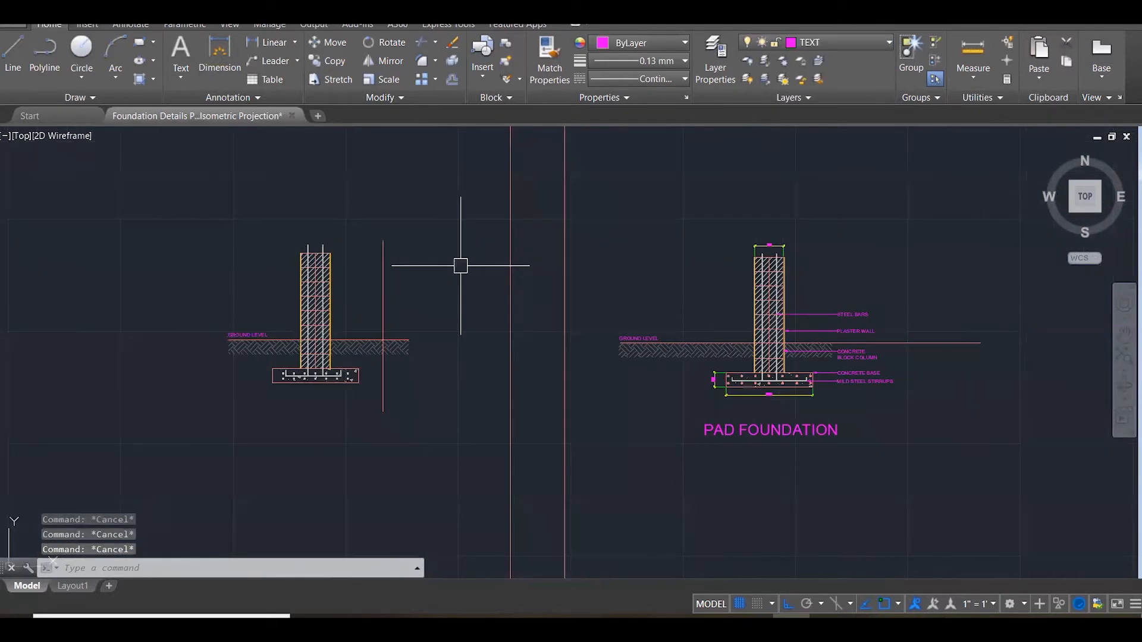
{"action": "type", "text": "m"}
{"action": "key", "text": "Return"}
{"action": "left_click", "coordinate": [181, 195]}
{"action": "left_click", "coordinate": [458, 408]}
{"action": "key", "text": "Return"}
{"action": "left_click", "coordinate": [329, 327]}
{"action": "scroll", "coordinate": [537, 347], "scroll_direction": "down", "scroll_amount": 3}
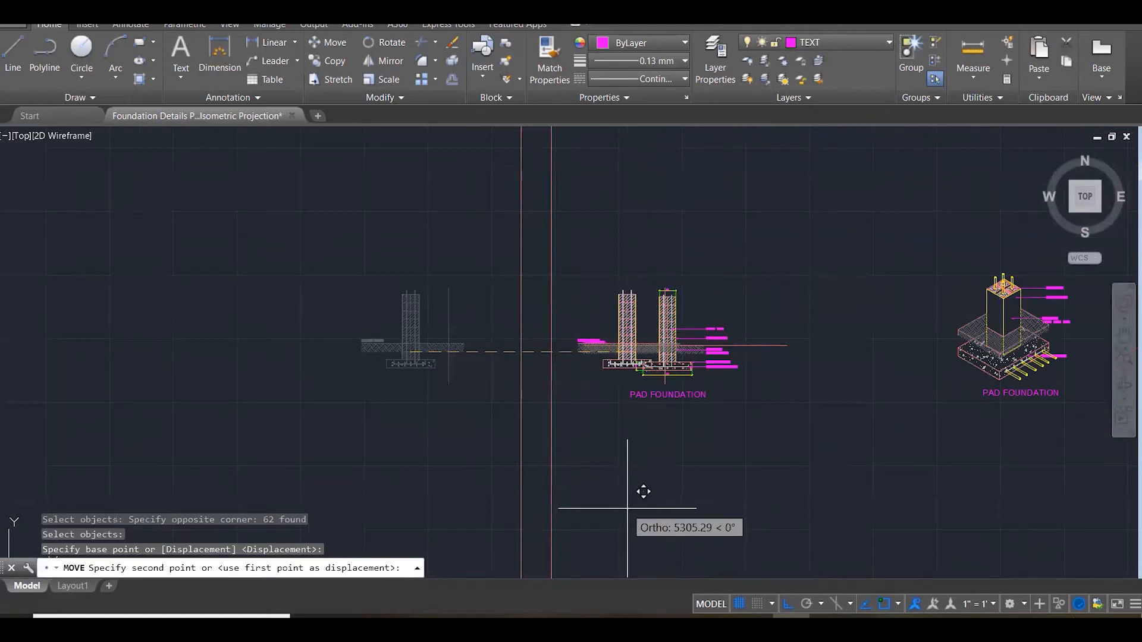
{"action": "key", "text": "F8"}
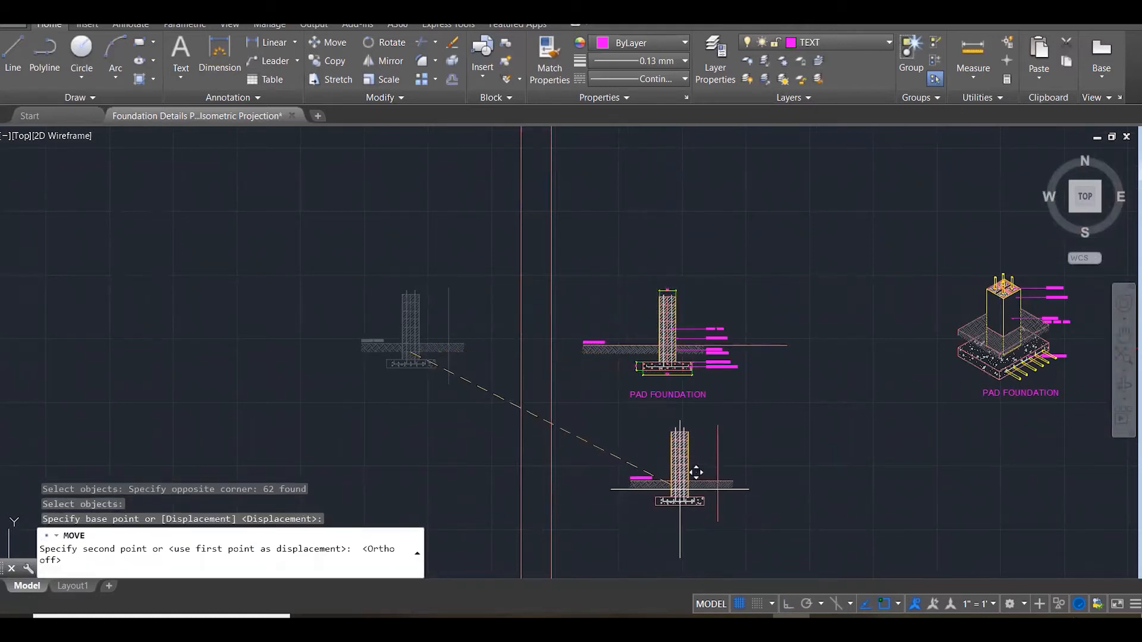
{"action": "left_click", "coordinate": [679, 471]}
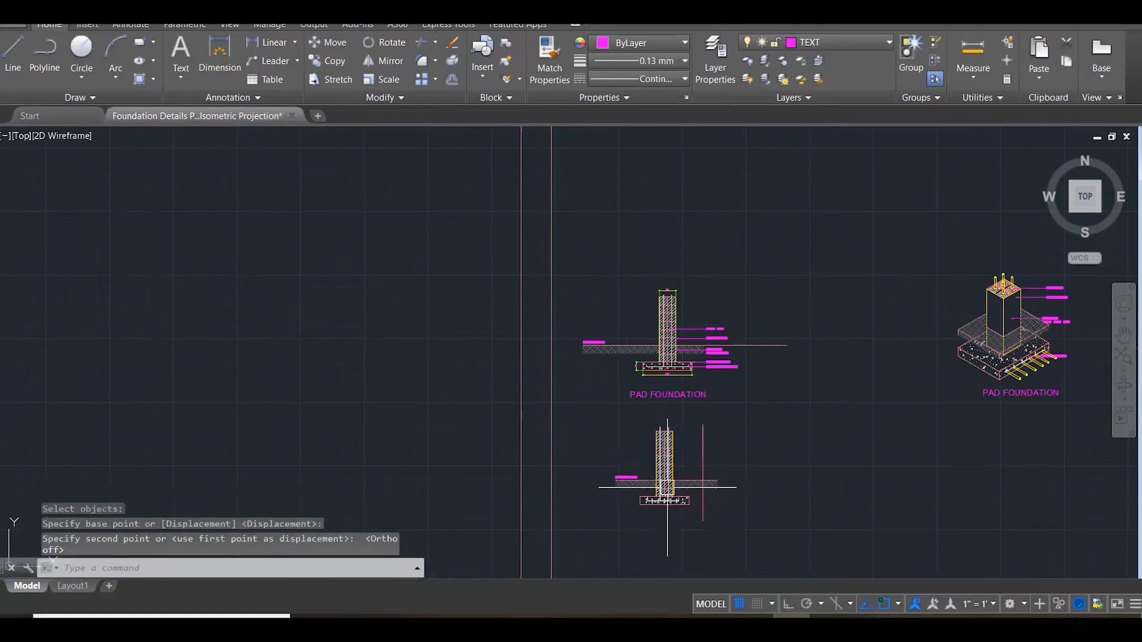
{"action": "scroll", "coordinate": [684, 493], "scroll_direction": "up", "scroll_amount": 2}
{"action": "scroll", "coordinate": [684, 493], "scroll_direction": "up", "scroll_amount": 2}
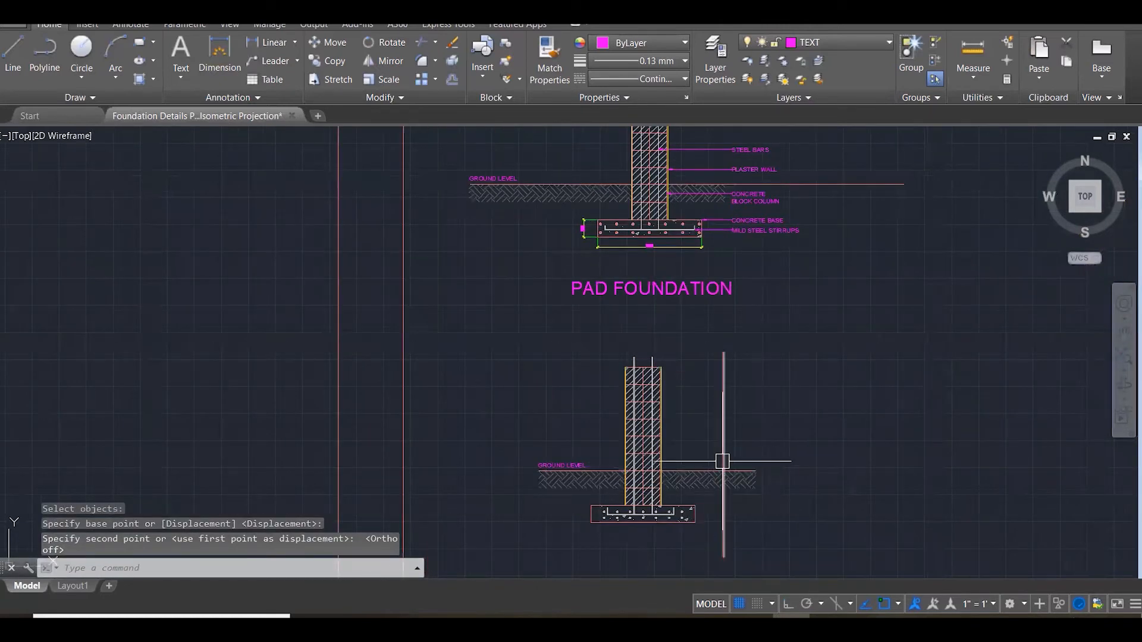
{"action": "key", "text": "Escape"}
{"action": "key", "text": "Escape"}
{"action": "key", "text": "Escape"}
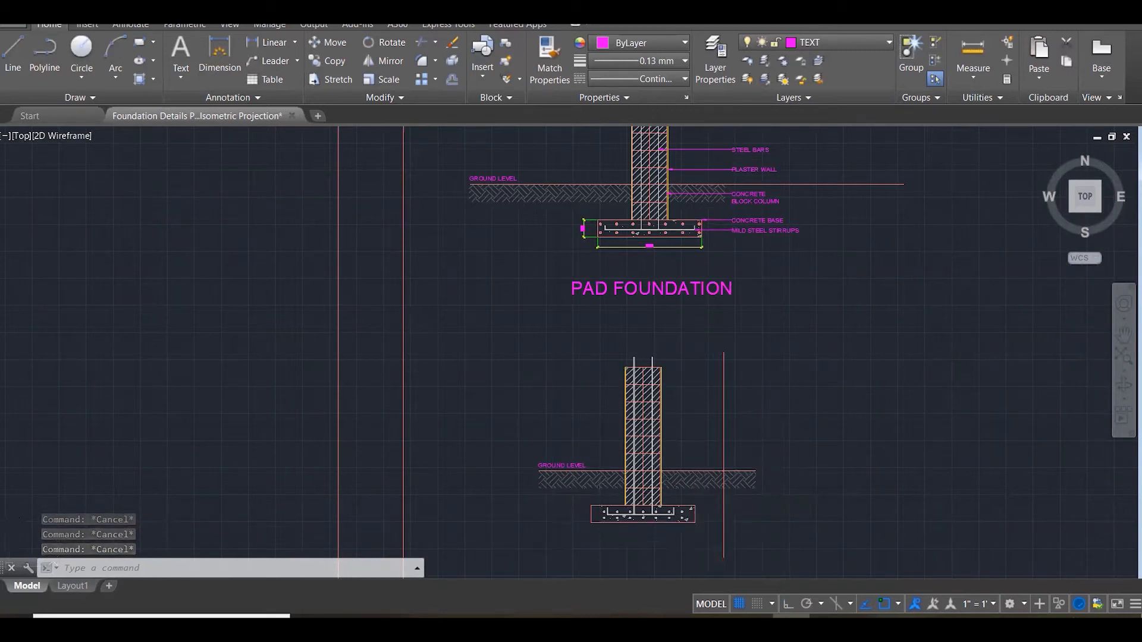
Place a horizontal multileader with its arrowhead on the concrete base's right edge and its end on the vertical guide line.
{"action": "scroll", "coordinate": [705, 538], "scroll_direction": "up", "scroll_amount": 3}
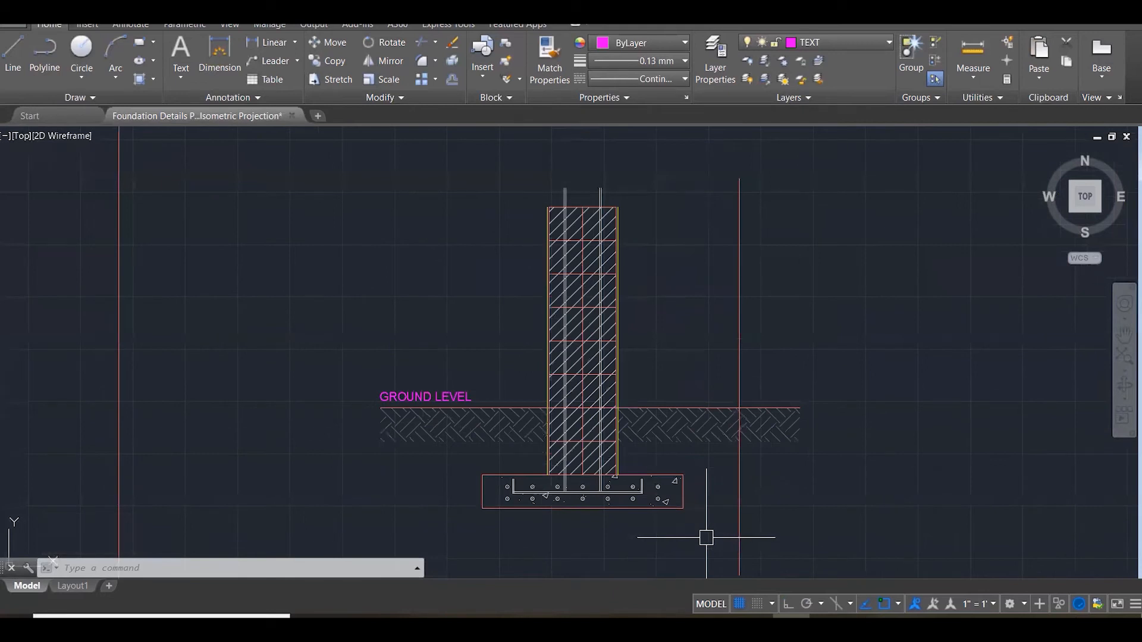
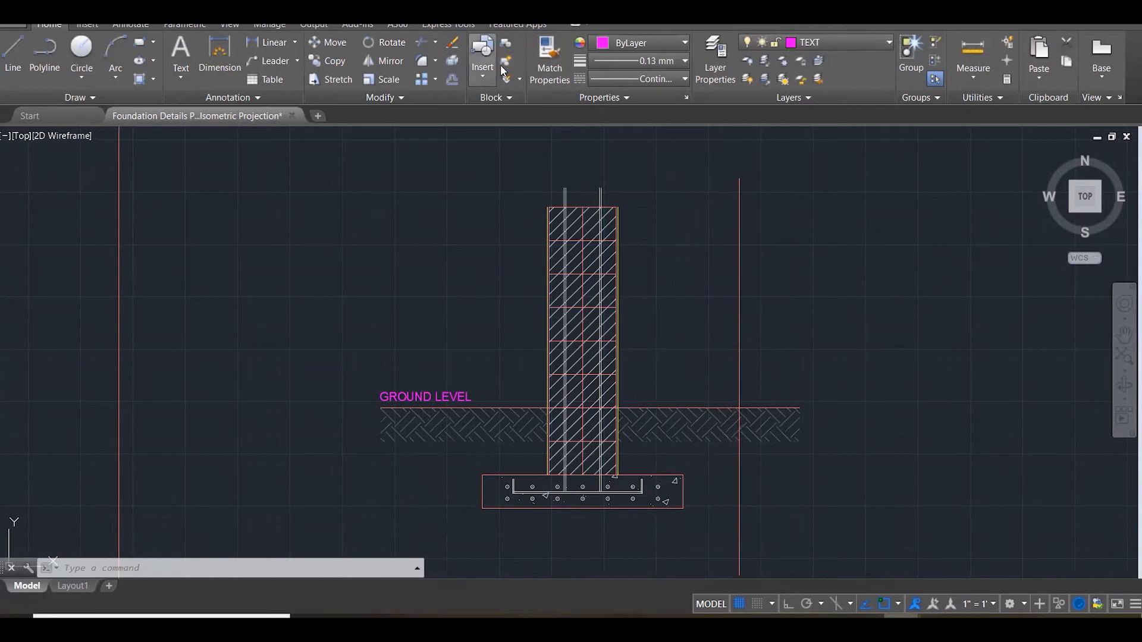
{"action": "left_click", "coordinate": [291, 59]}
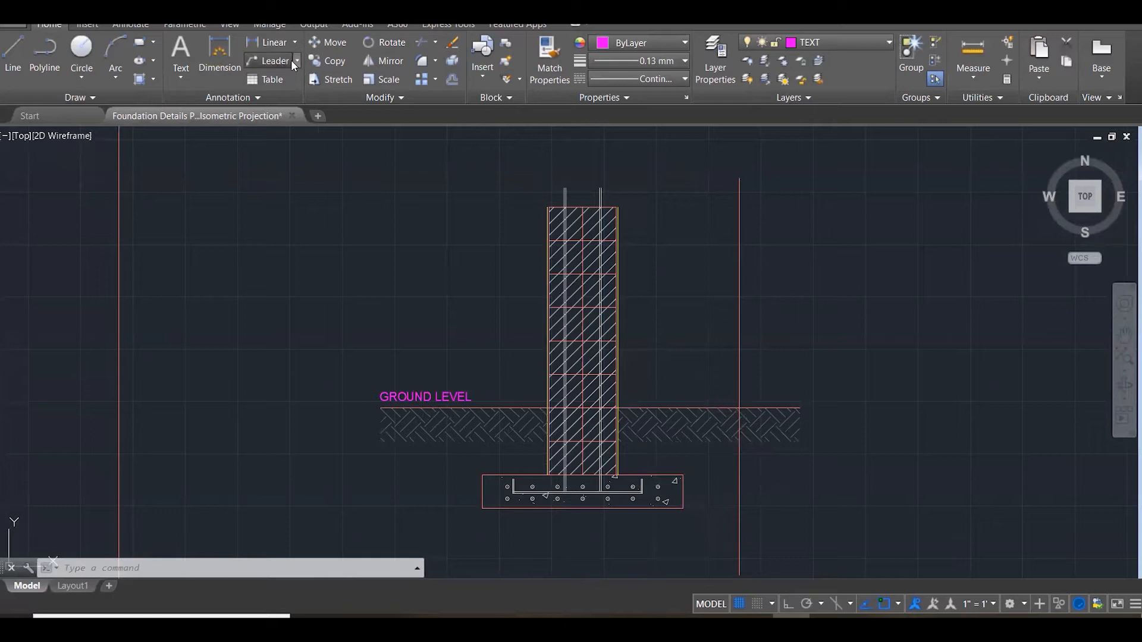
{"action": "left_click", "coordinate": [297, 60]}
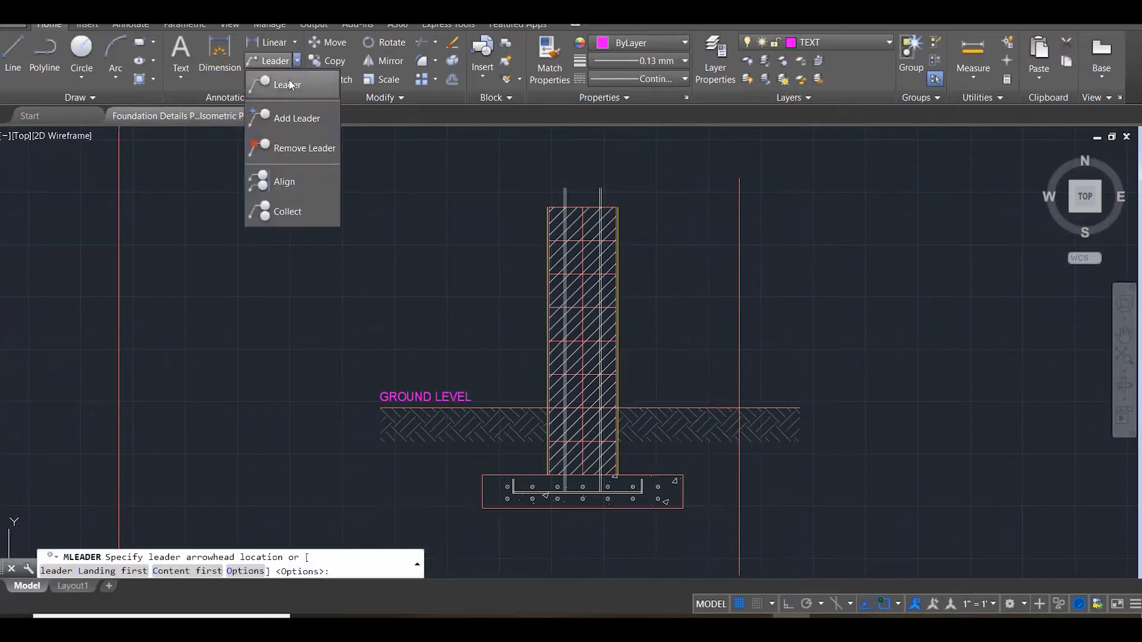
{"action": "left_click", "coordinate": [290, 85]}
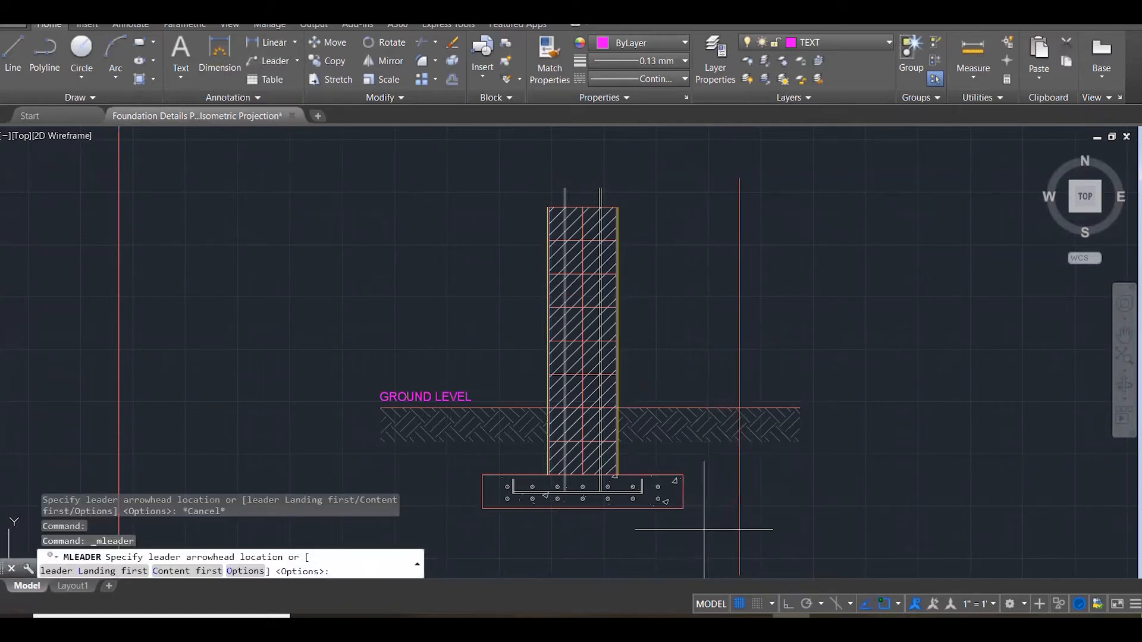
{"action": "scroll", "coordinate": [702, 532], "scroll_direction": "up", "scroll_amount": 2}
{"action": "left_click", "coordinate": [669, 461]}
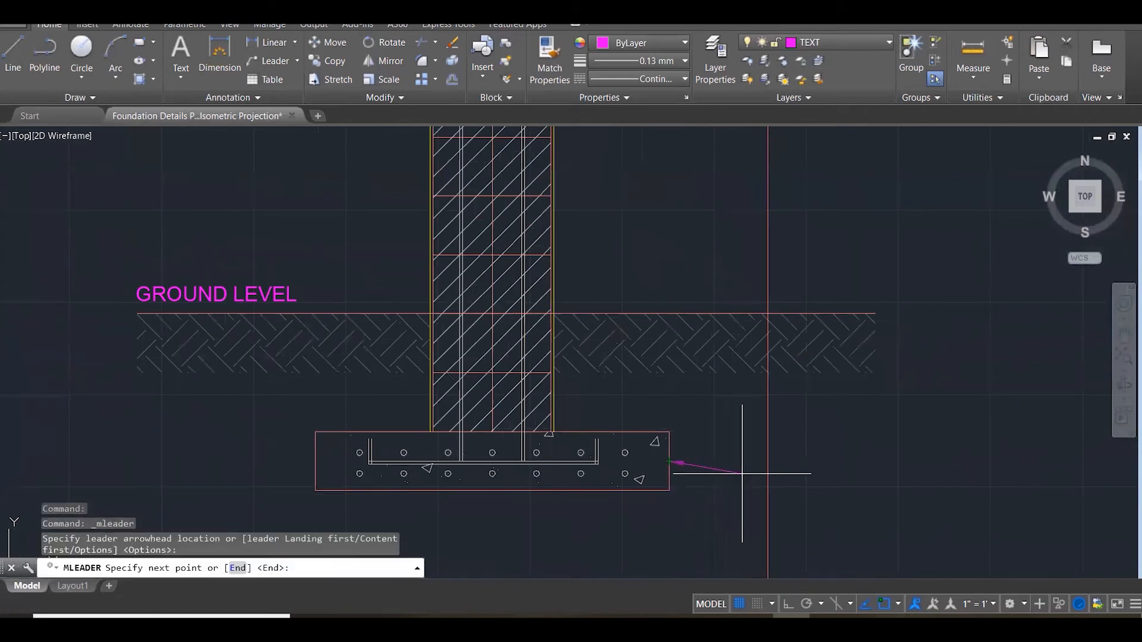
{"action": "left_click", "coordinate": [767, 462]}
{"action": "type", "text": "E"}
{"action": "key", "text": "Return"}
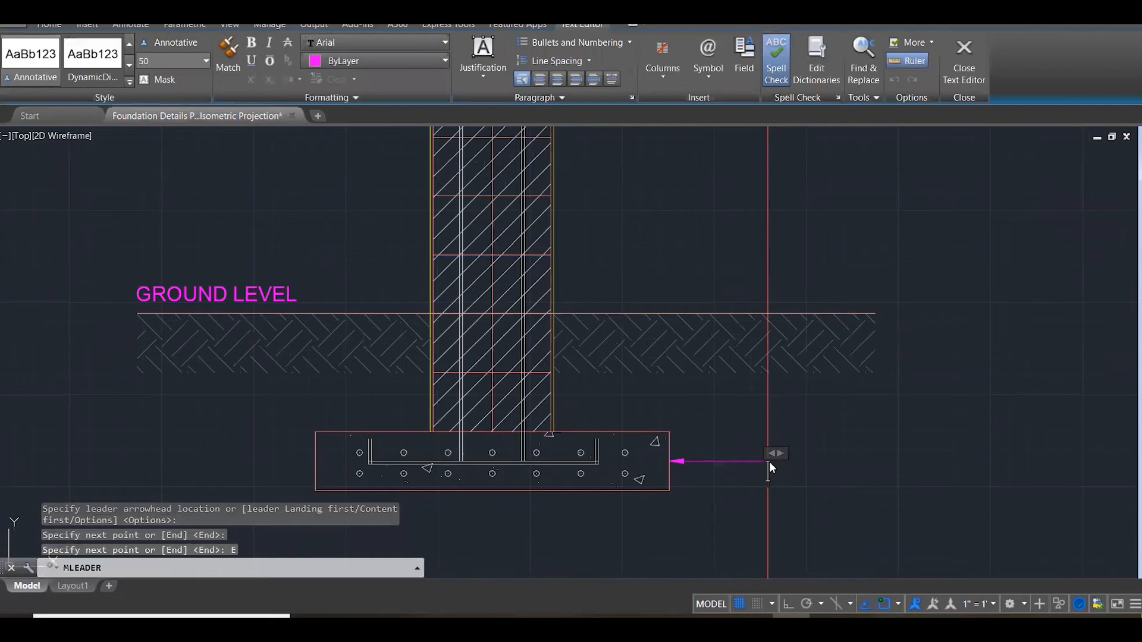
Enter CONCRETE BASE as the leader's text and finish the annotation.
{"action": "type", "text": "CONCRETE BASE"}
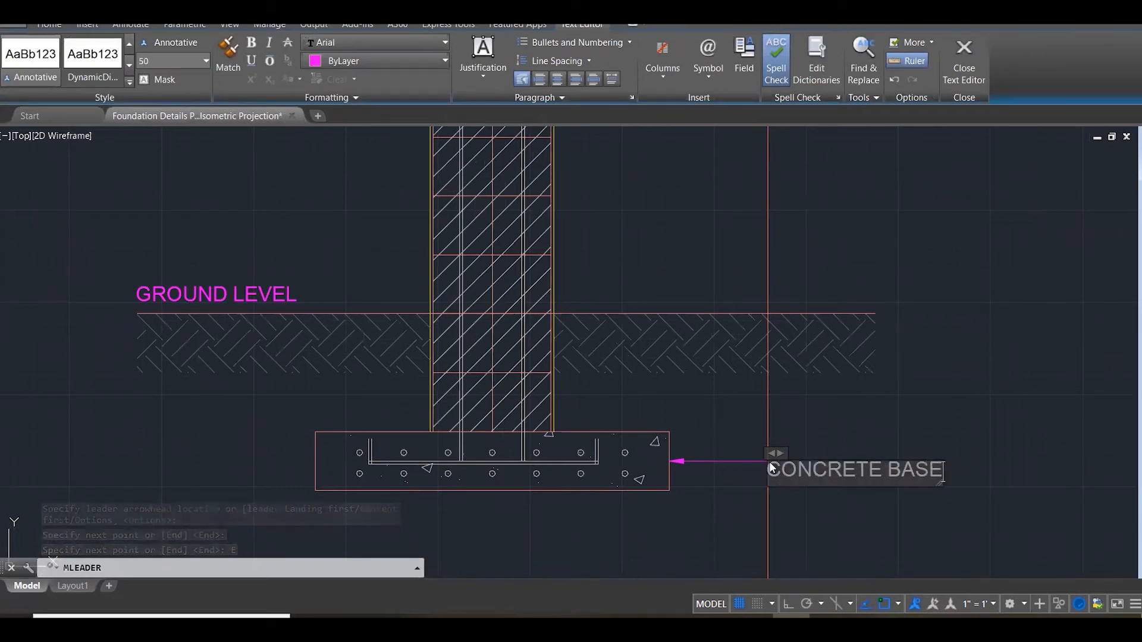
{"action": "key", "text": "ctrl+a"}
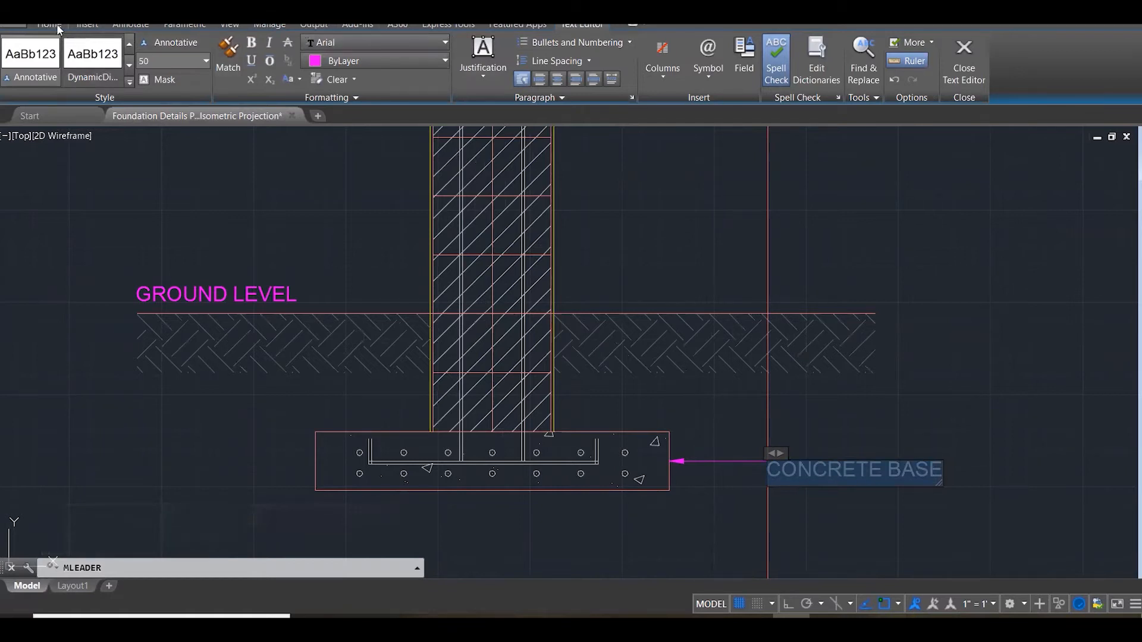
{"action": "left_click", "coordinate": [964, 66]}
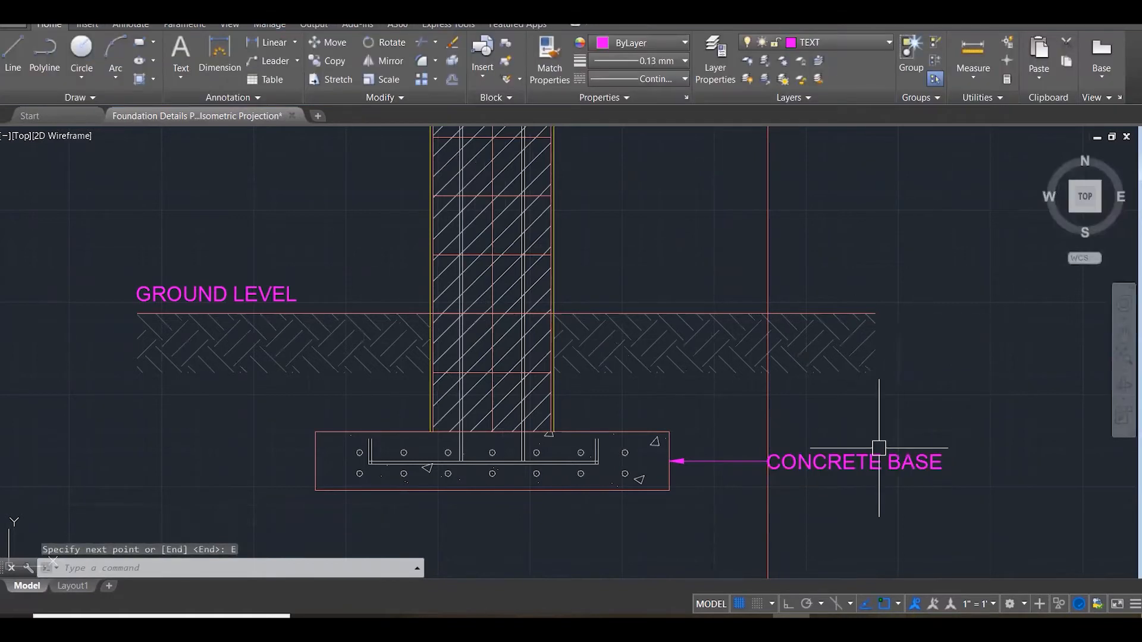
{"action": "key", "text": "Escape"}
{"action": "key", "text": "Escape"}
{"action": "key", "text": "Escape"}
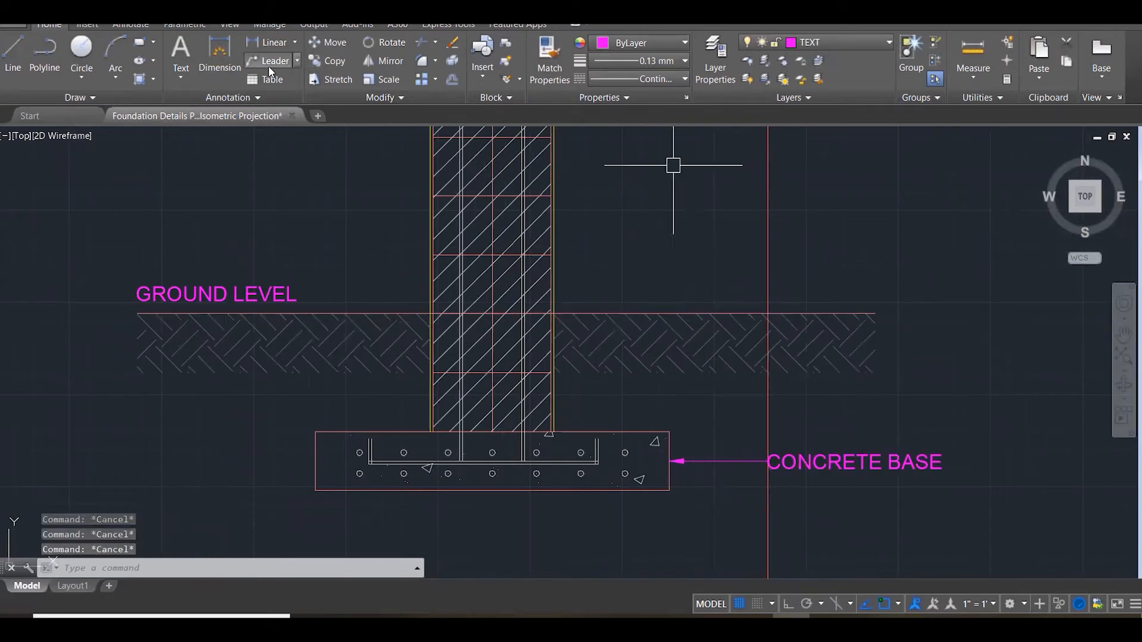
{"action": "left_click", "coordinate": [298, 61]}
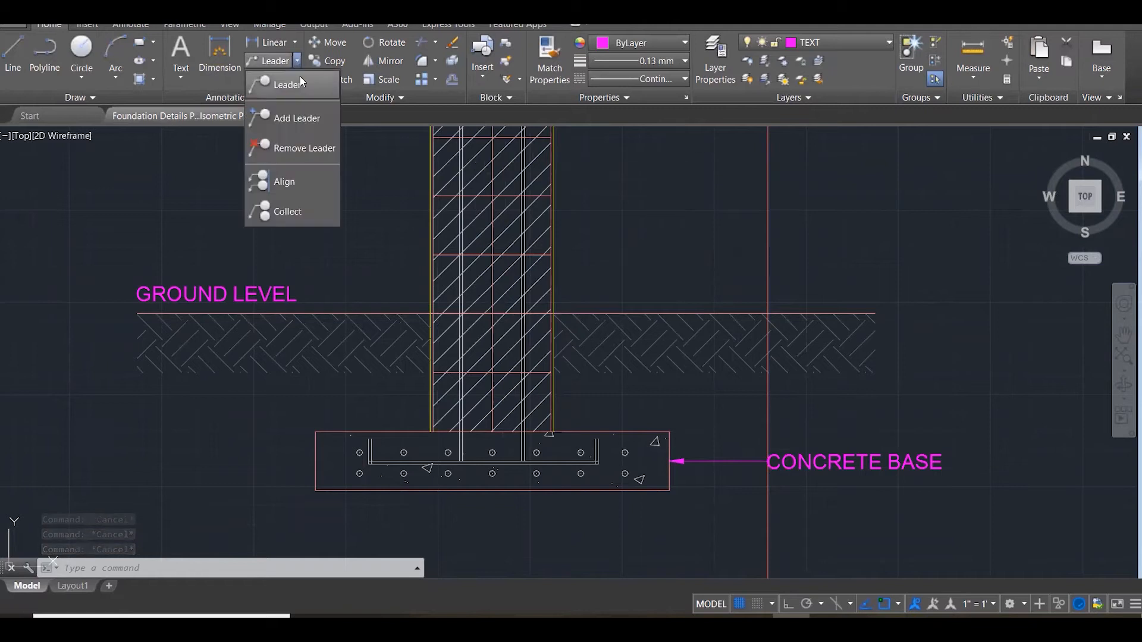
{"action": "left_click", "coordinate": [276, 83]}
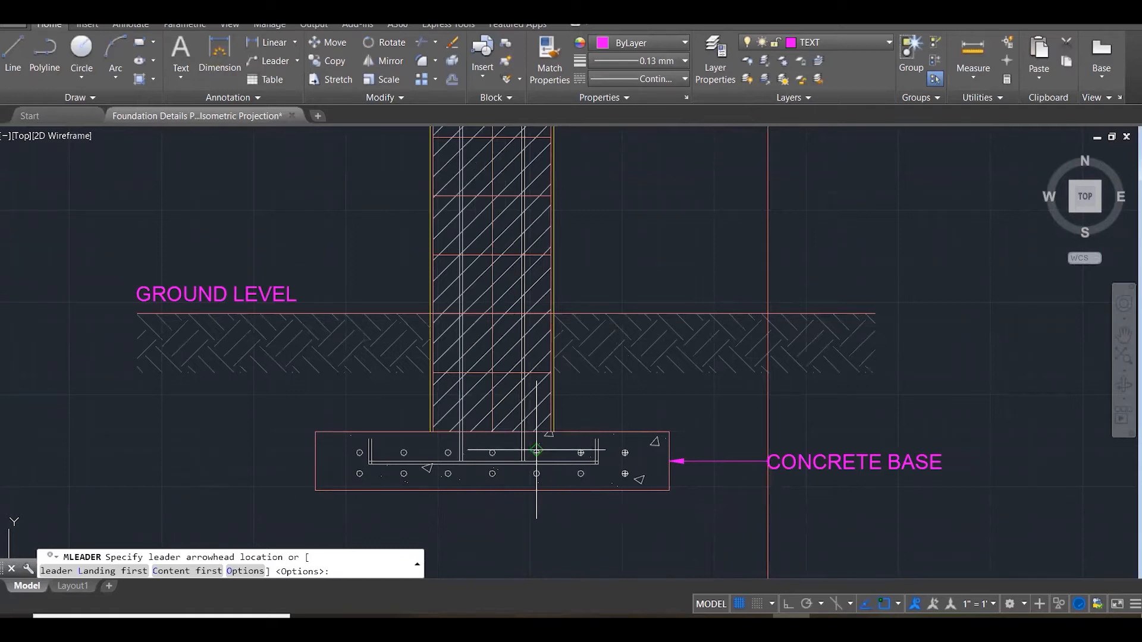
{"action": "left_click", "coordinate": [537, 474]}
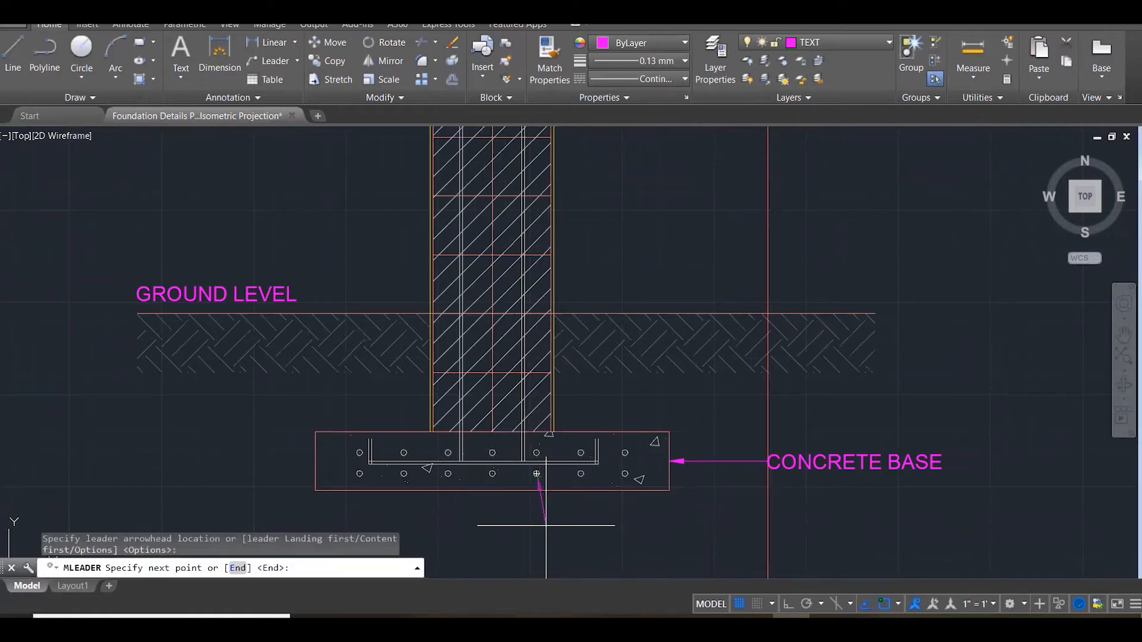
{"action": "left_click", "coordinate": [539, 526]}
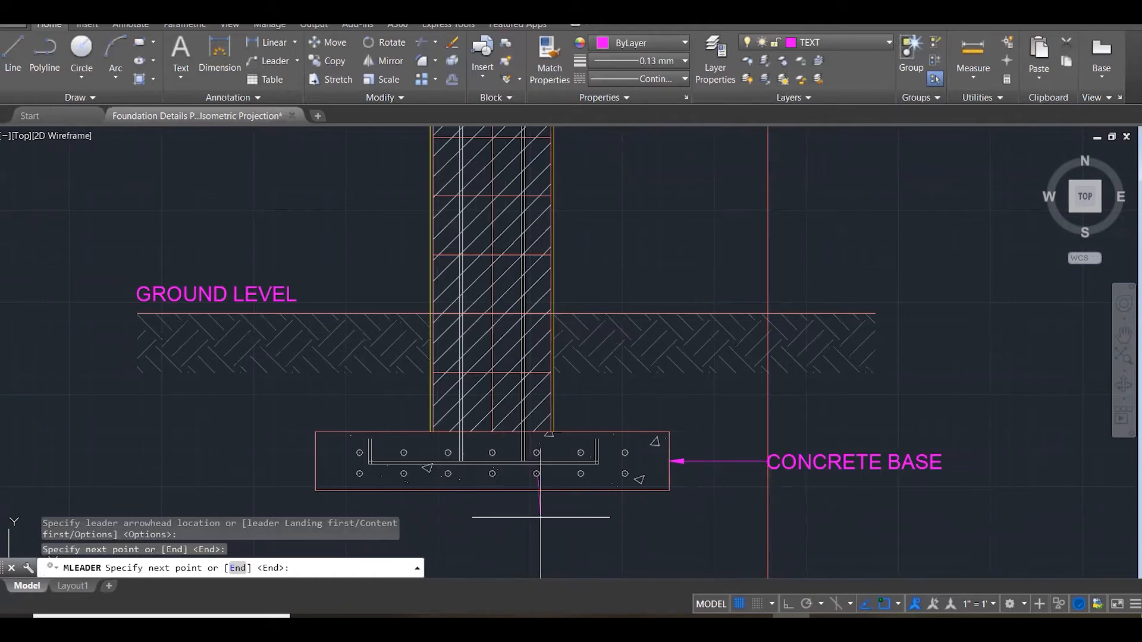
{"action": "key", "text": "F8"}
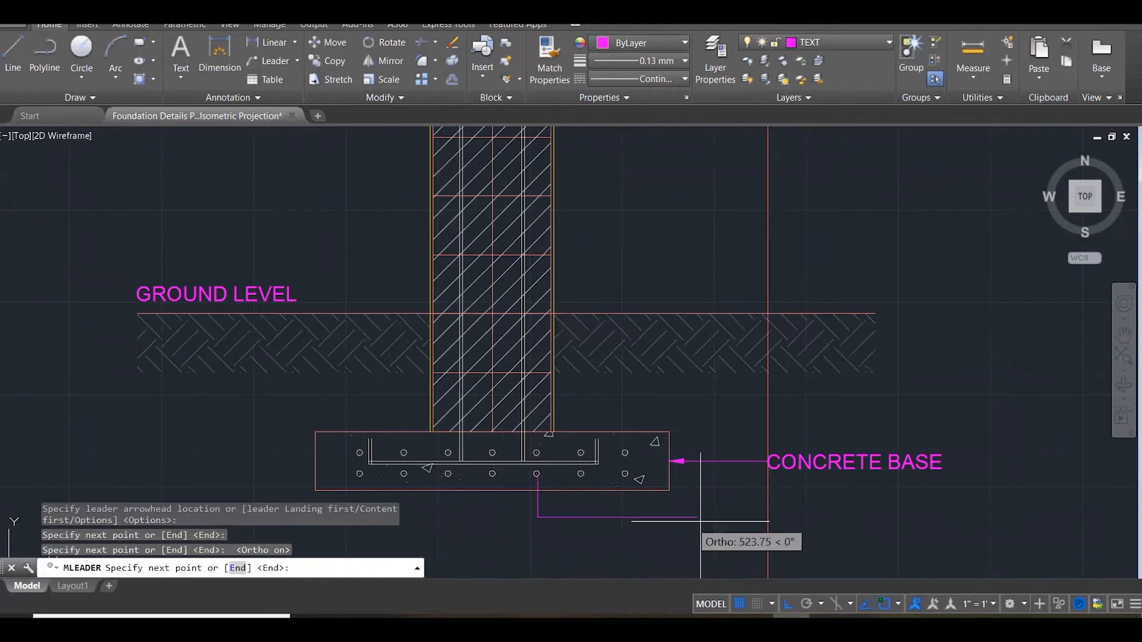
{"action": "left_click", "coordinate": [767, 518]}
{"action": "key", "text": "Return"}
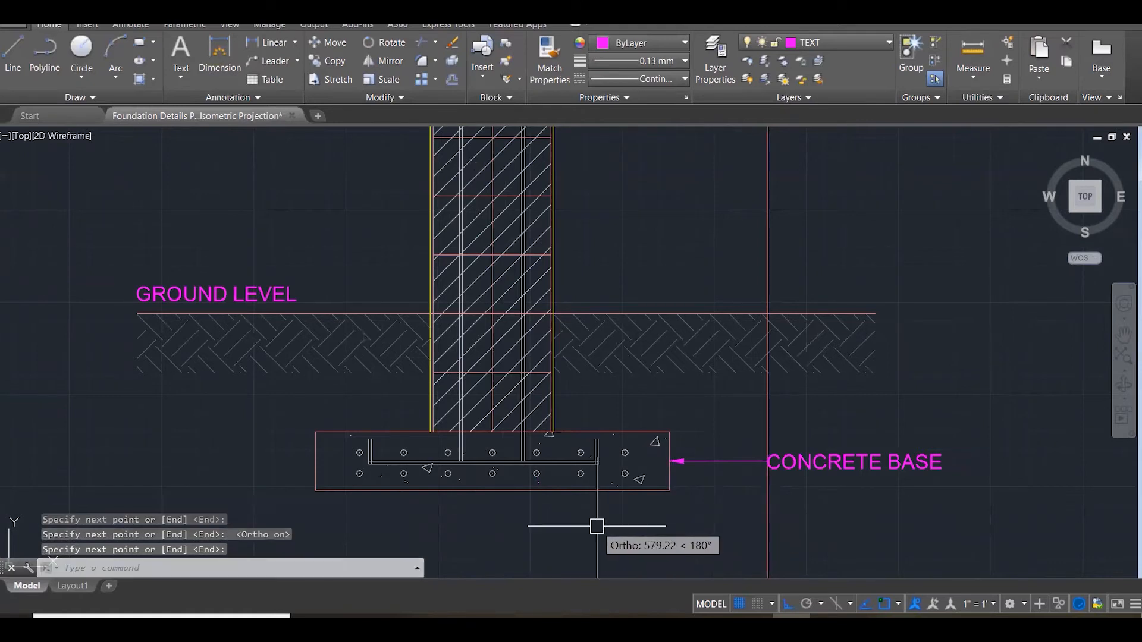
Add a multileader from a lower-row bar circle in the base, down and across to the guide line, reading STEEL BARS.
{"action": "key", "text": "Return"}
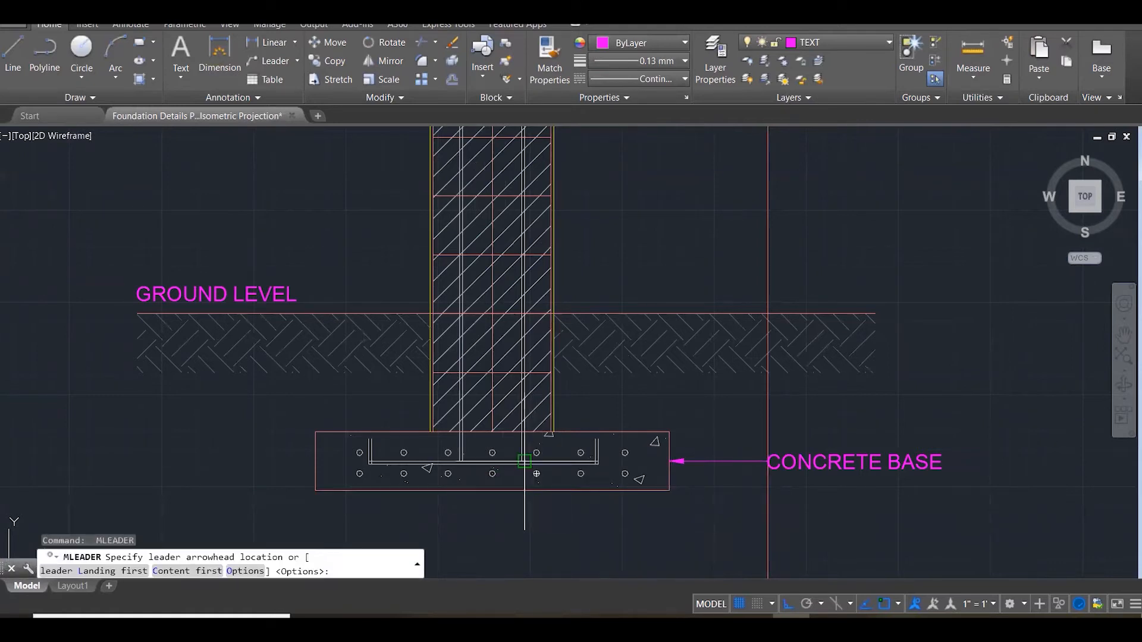
{"action": "left_click", "coordinate": [536, 474]}
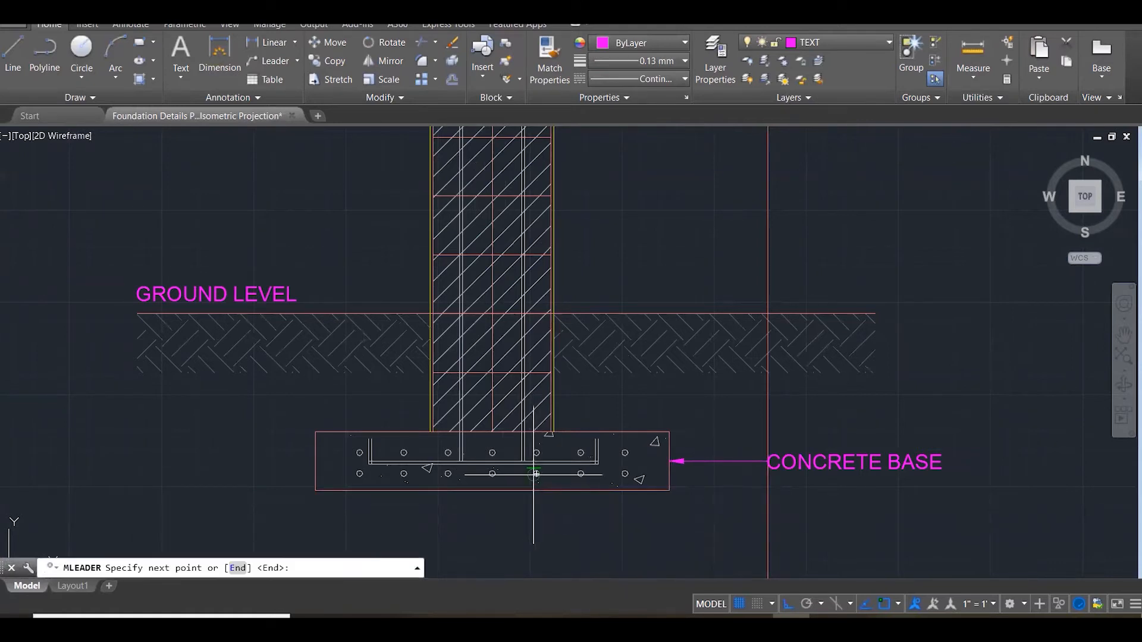
{"action": "left_click", "coordinate": [537, 532]}
{"action": "left_click", "coordinate": [767, 532]}
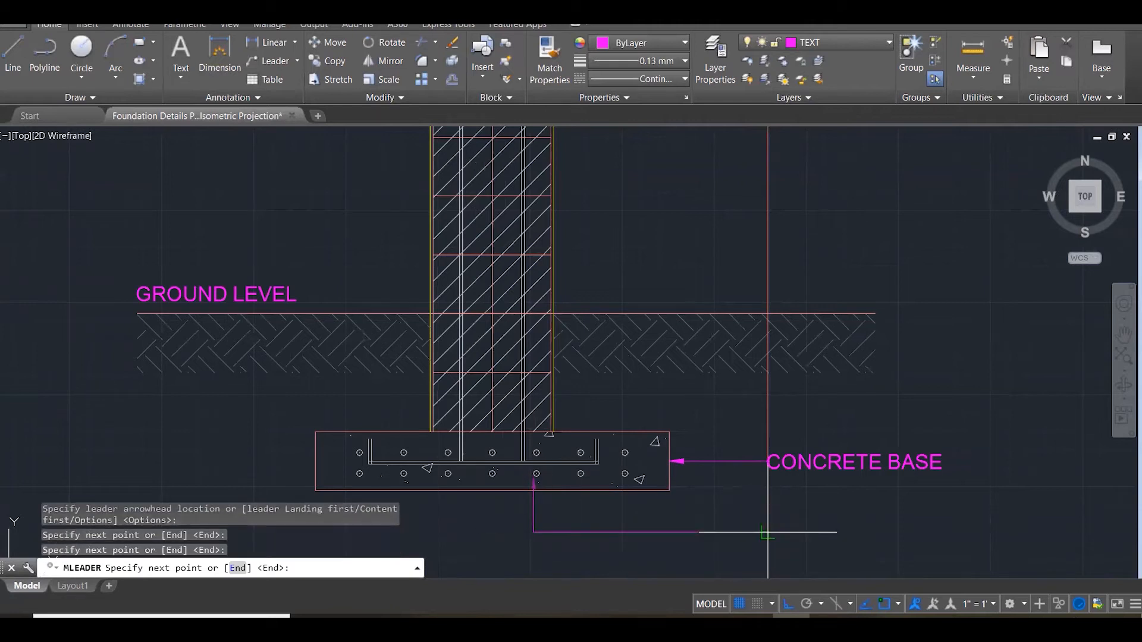
{"action": "type", "text": "E"}
{"action": "key", "text": "Return"}
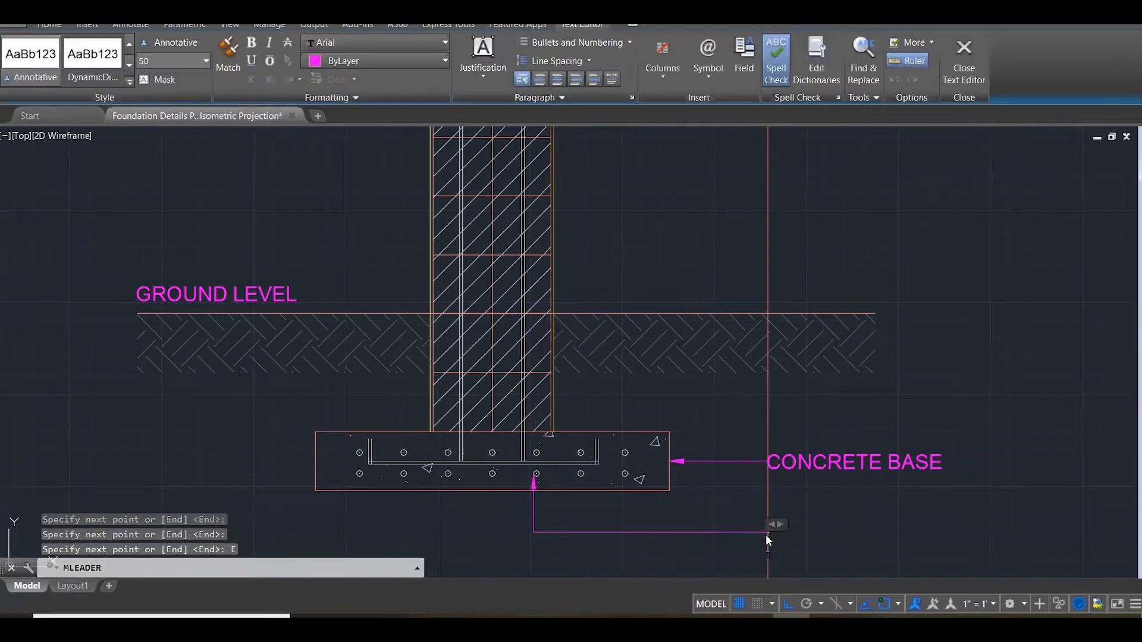
{"action": "type", "text": "STEE"}
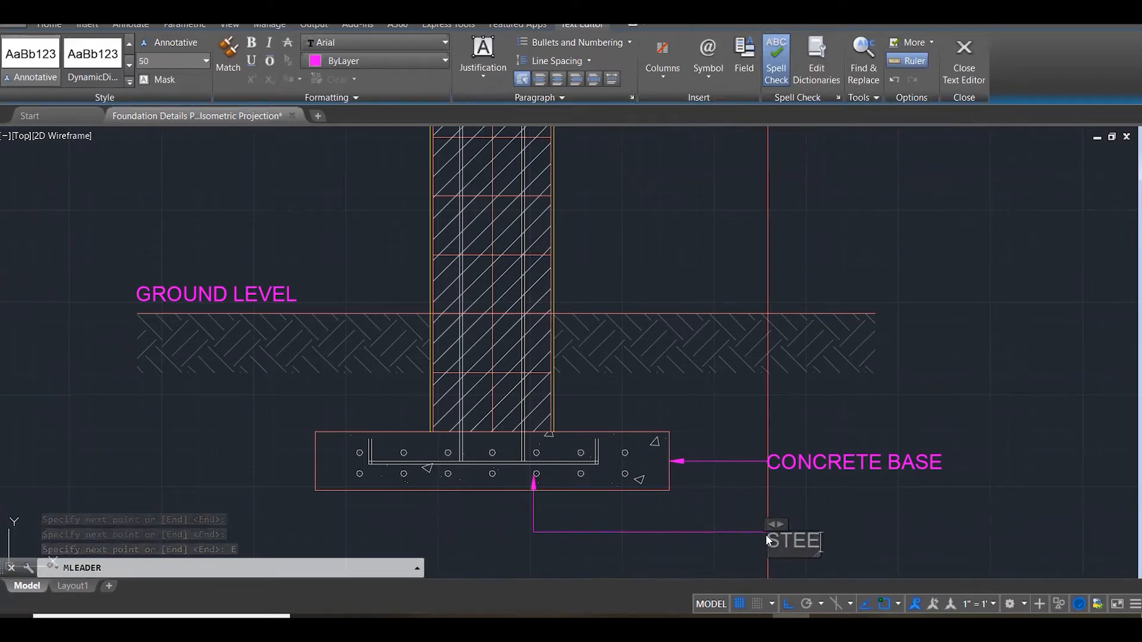
{"action": "type", "text": "L BARS"}
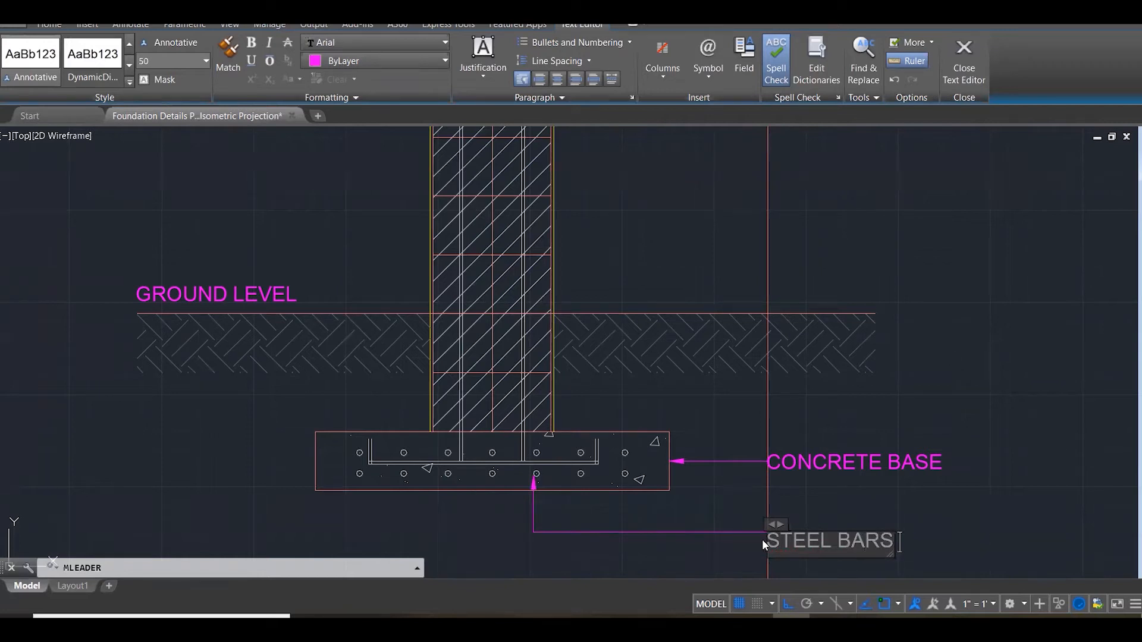
{"action": "left_click", "coordinate": [966, 465]}
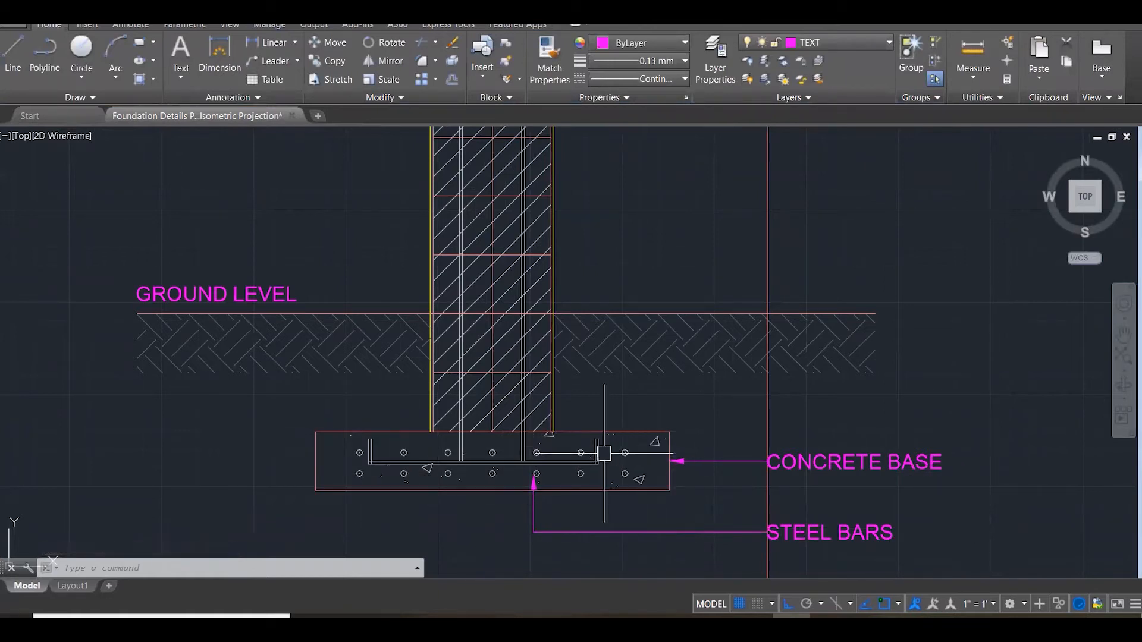
{"action": "key", "text": "Escape"}
Stretch the STEEL BARS leader's arrowhead straight up to the horizontal stirrup bar in the concrete base.
{"action": "scroll", "coordinate": [526, 504], "scroll_direction": "up", "scroll_amount": 2}
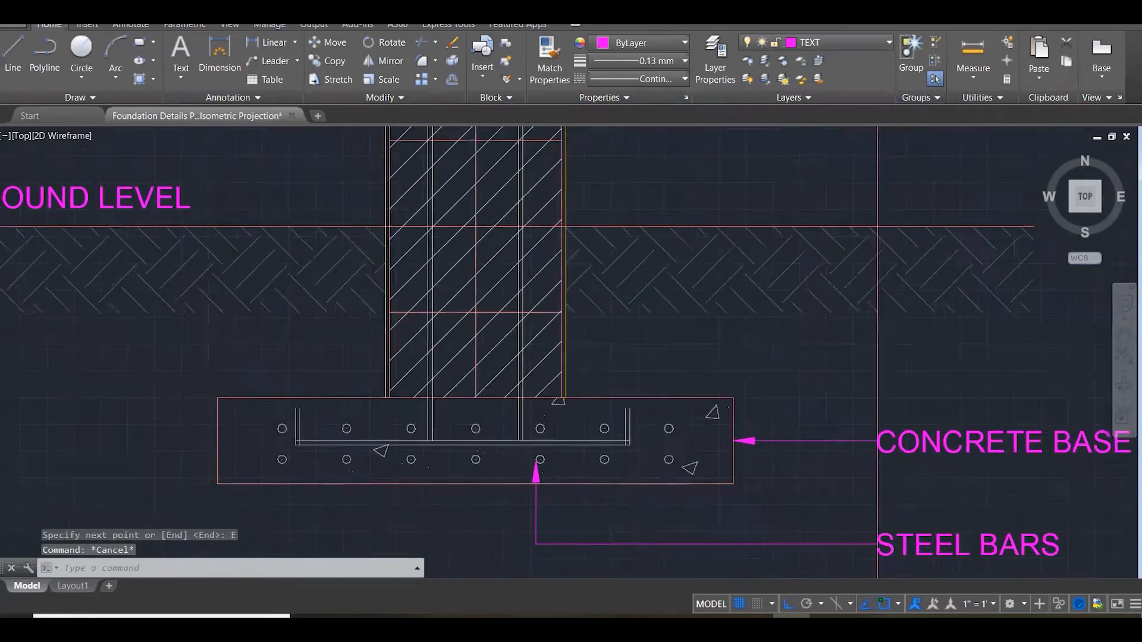
{"action": "scroll", "coordinate": [535, 505], "scroll_direction": "up", "scroll_amount": 1}
{"action": "left_click", "coordinate": [536, 505]}
{"action": "left_click", "coordinate": [538, 445]}
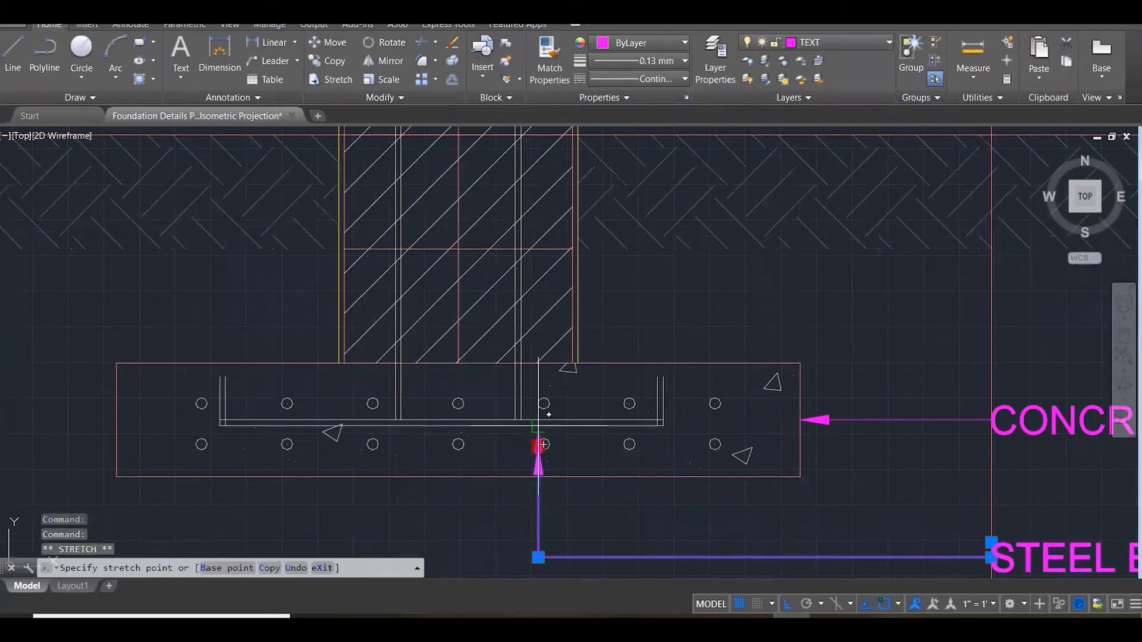
{"action": "scroll", "coordinate": [474, 411], "scroll_direction": "down", "scroll_amount": 2}
{"action": "key", "text": "Escape"}
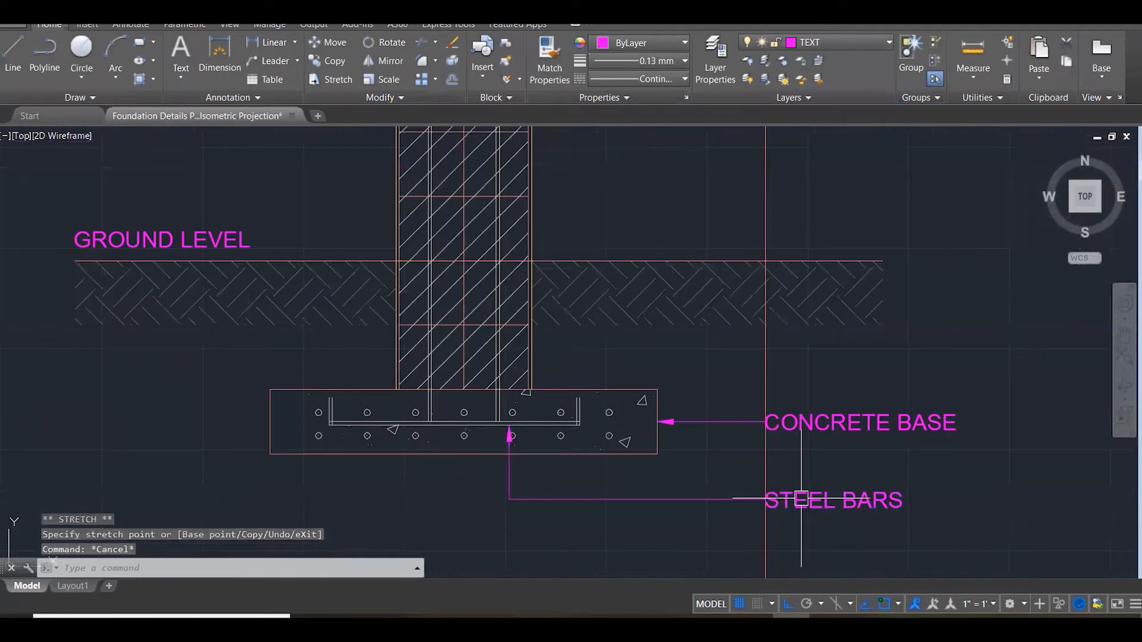
Replace the text of the leader below the base with MILD STIRRUPS.
{"action": "double_click", "coordinate": [801, 500]}
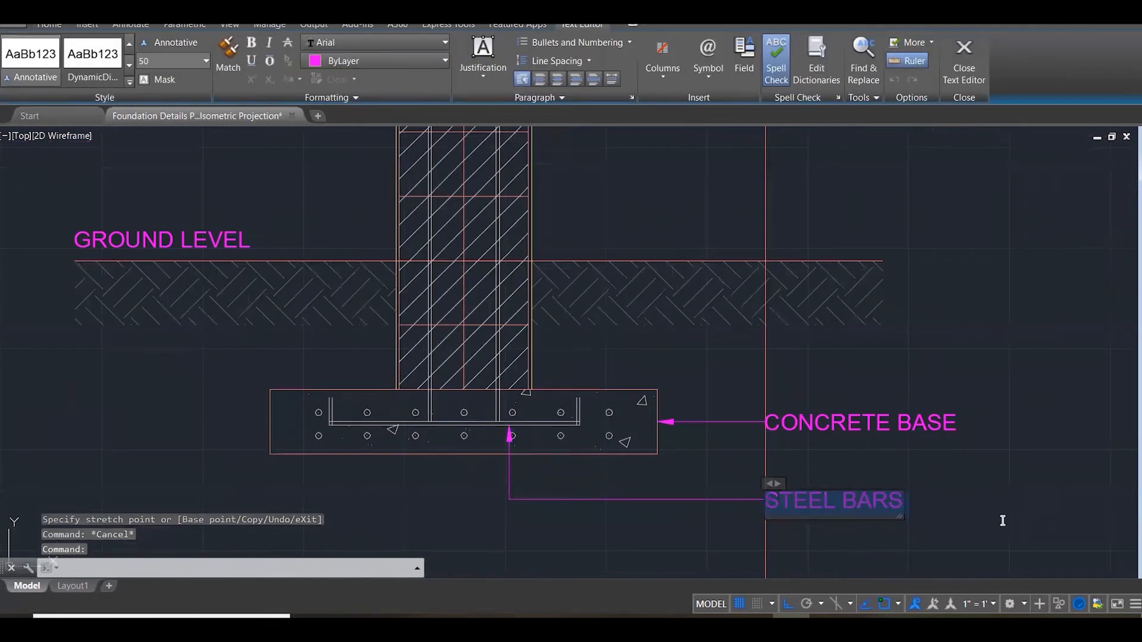
{"action": "type", "text": "MILD"}
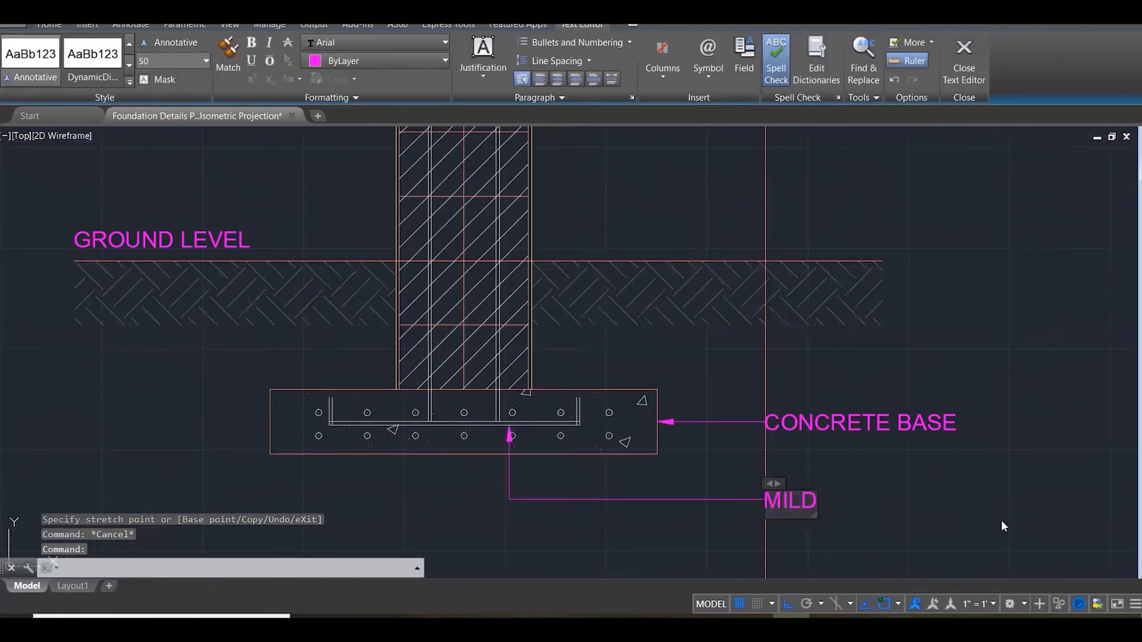
{"action": "type", "text": " STIRRUPS"}
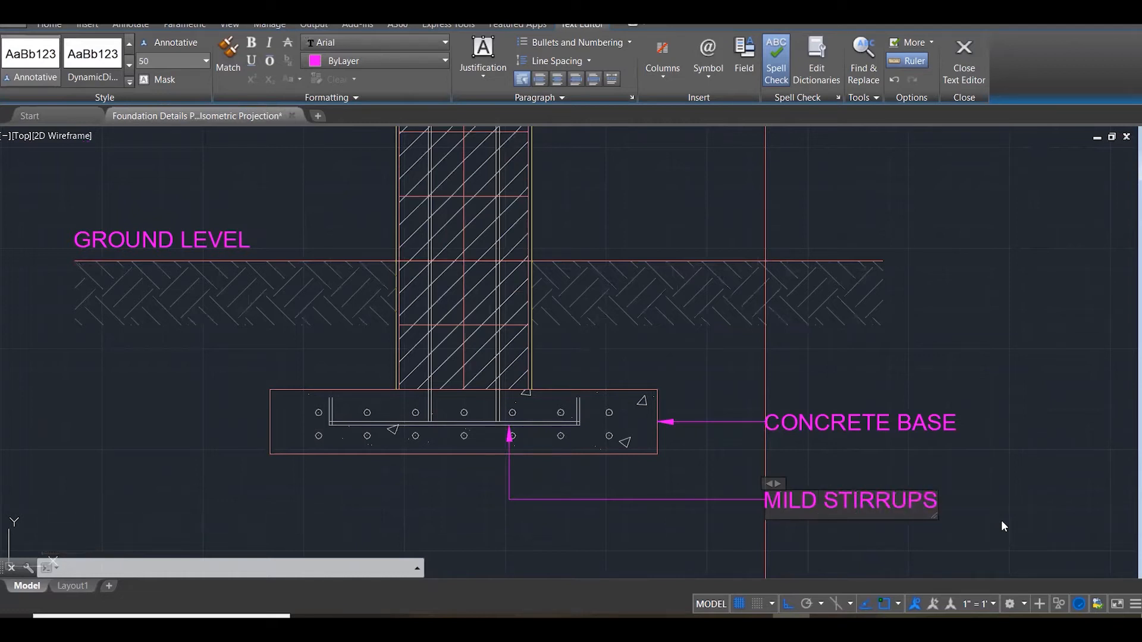
{"action": "left_click", "coordinate": [1076, 506]}
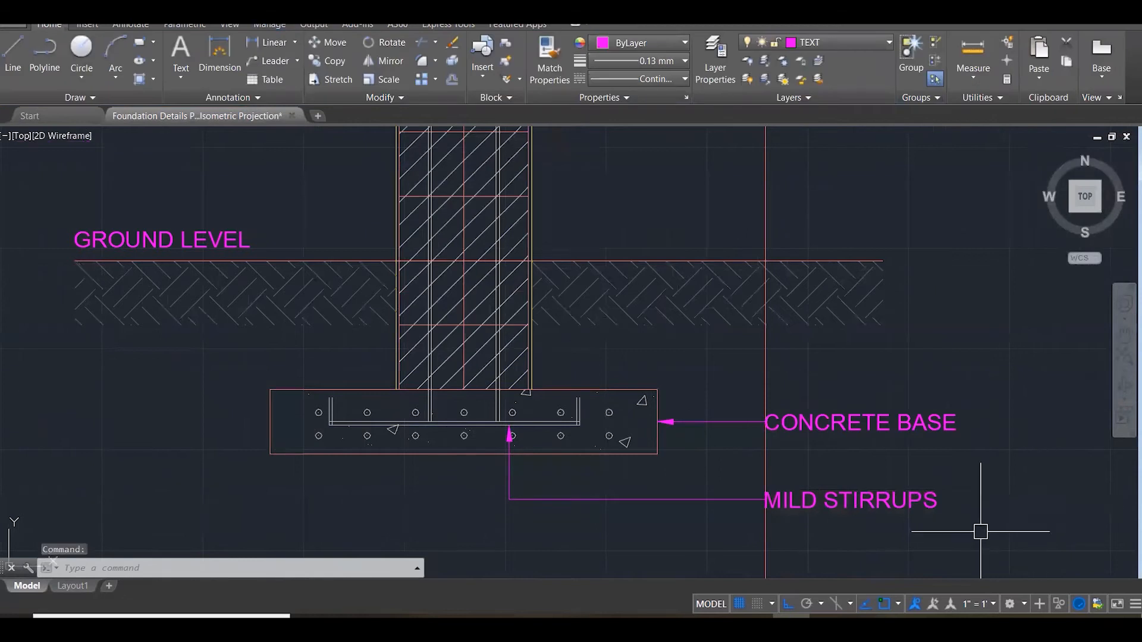
{"action": "scroll", "coordinate": [980, 532], "scroll_direction": "down", "scroll_amount": 2}
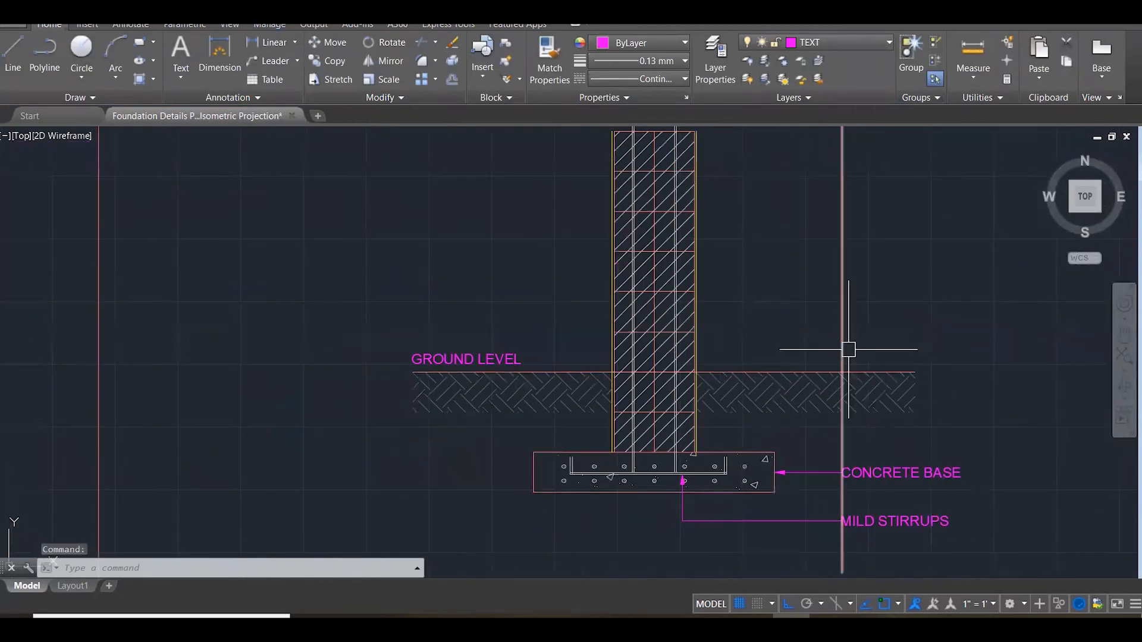
{"action": "left_click", "coordinate": [255, 60]}
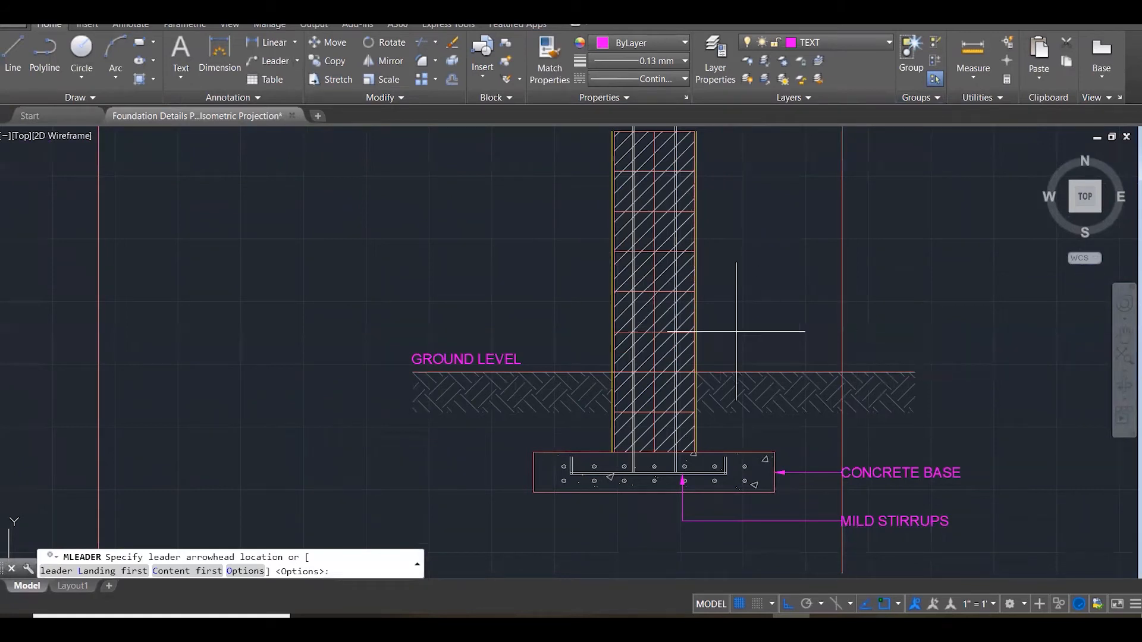
{"action": "left_click", "coordinate": [694, 332]}
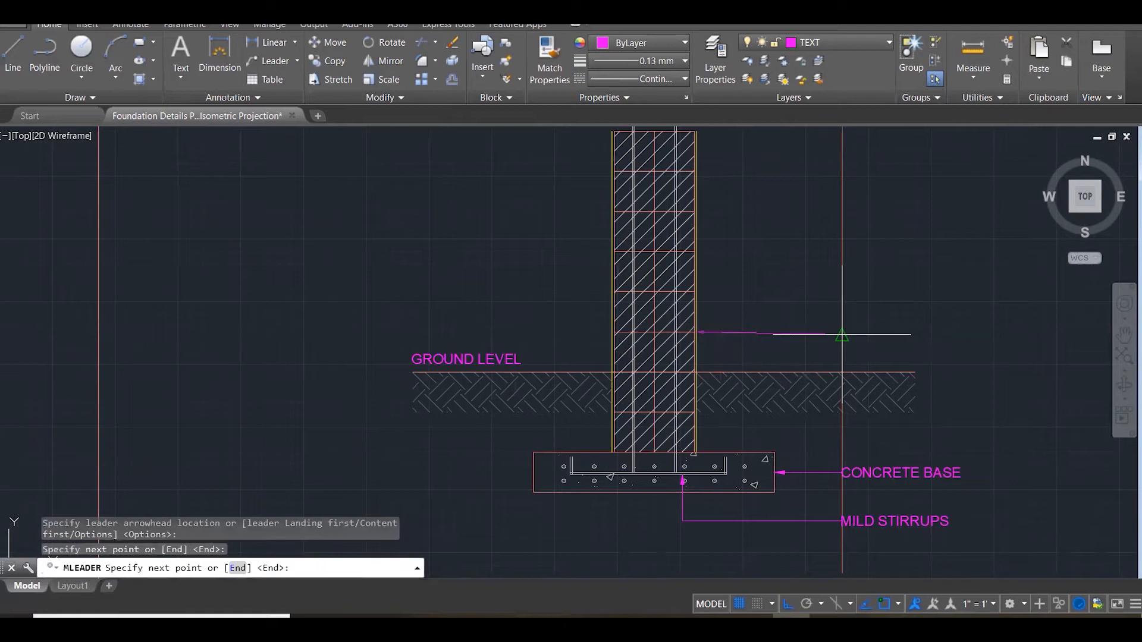
{"action": "scroll", "coordinate": [842, 334], "scroll_direction": "up", "scroll_amount": 2}
{"action": "key", "text": "ctrl+z"}
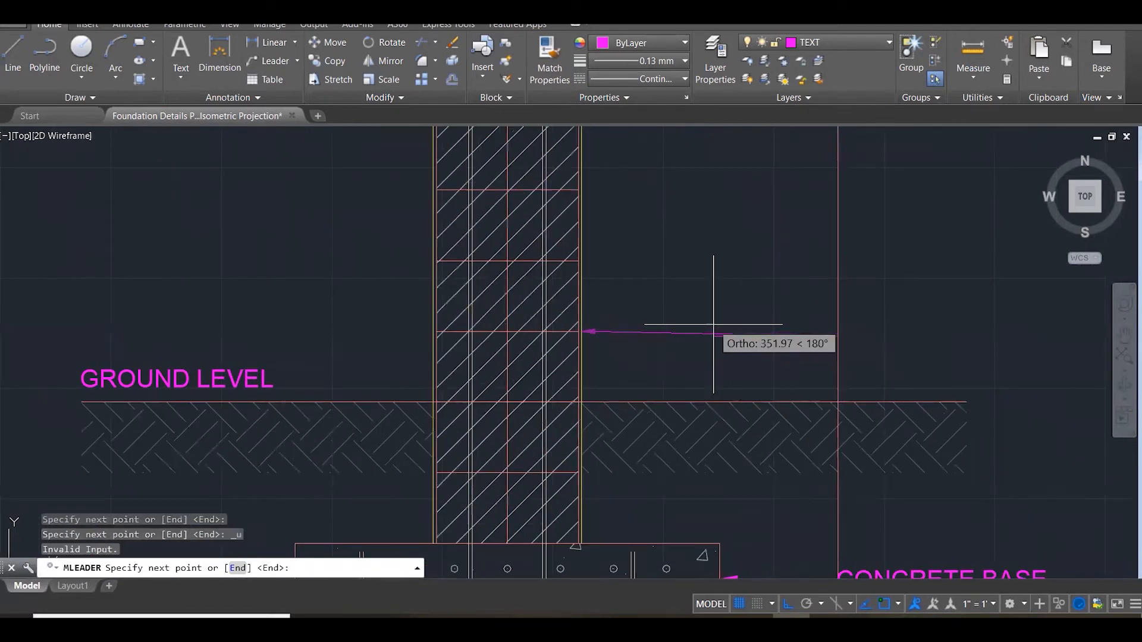
{"action": "key", "text": "Escape"}
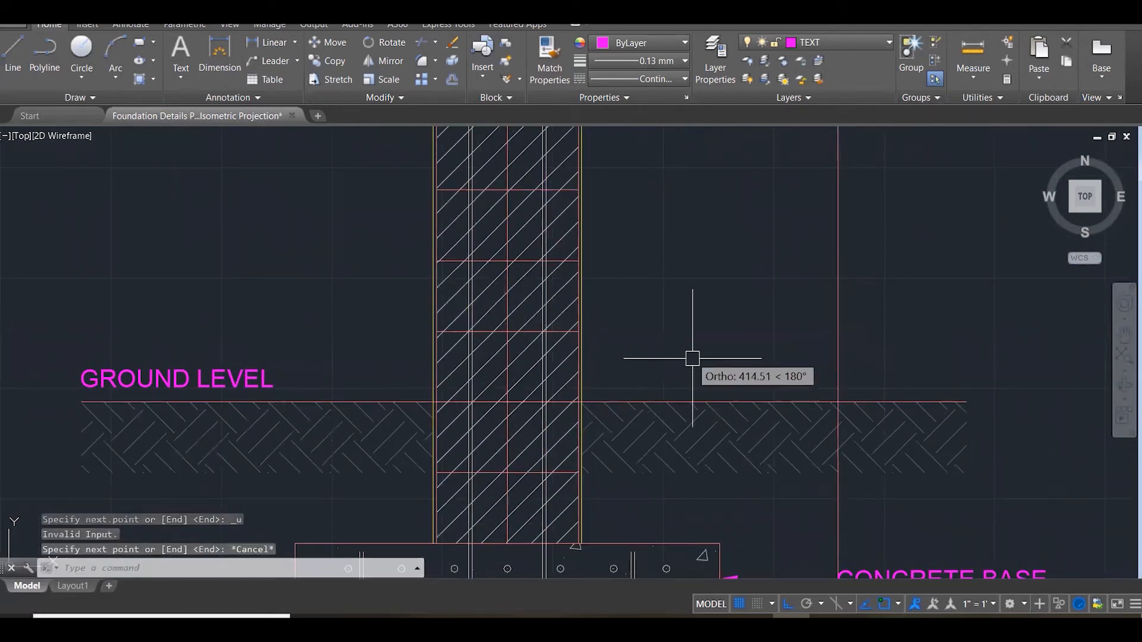
Add a horizontal multileader from the column's outer right plaster edge to the guide line, reading PLASTER WALL.
{"action": "key", "text": "Return"}
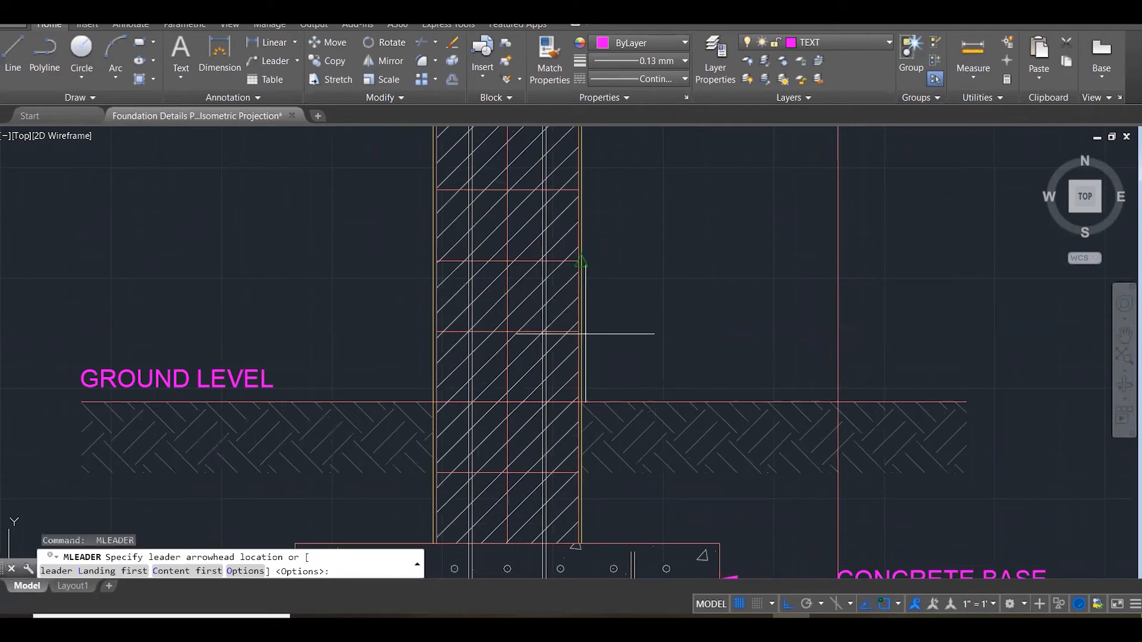
{"action": "left_click", "coordinate": [582, 261]}
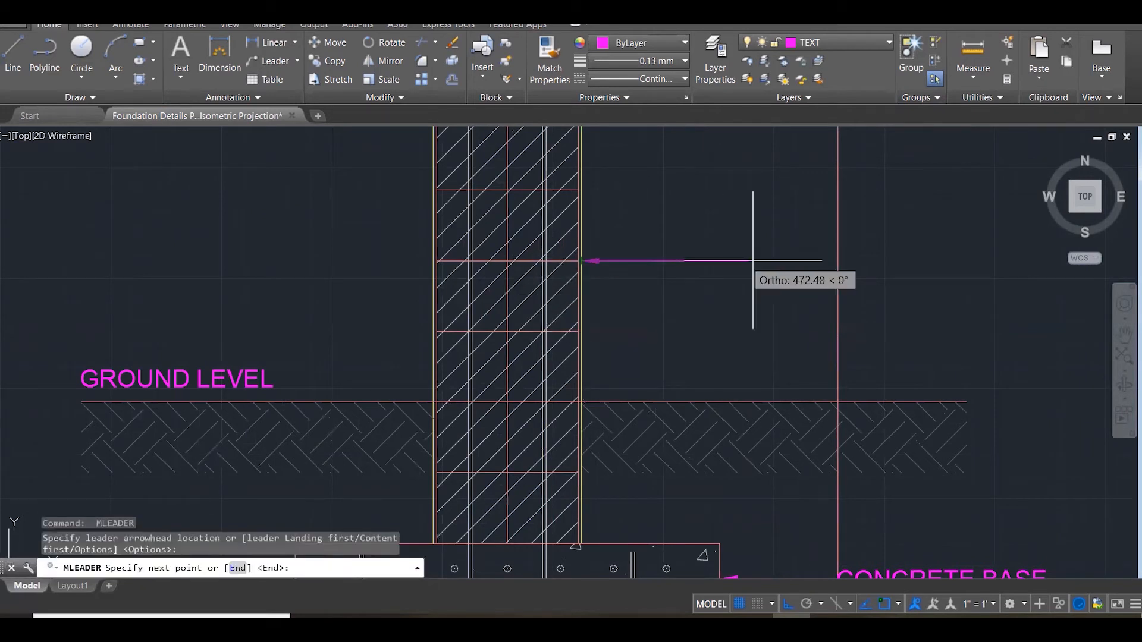
{"action": "left_click", "coordinate": [837, 261]}
{"action": "type", "text": "E"}
{"action": "key", "text": "Return"}
{"action": "type", "text": "PLAS"}
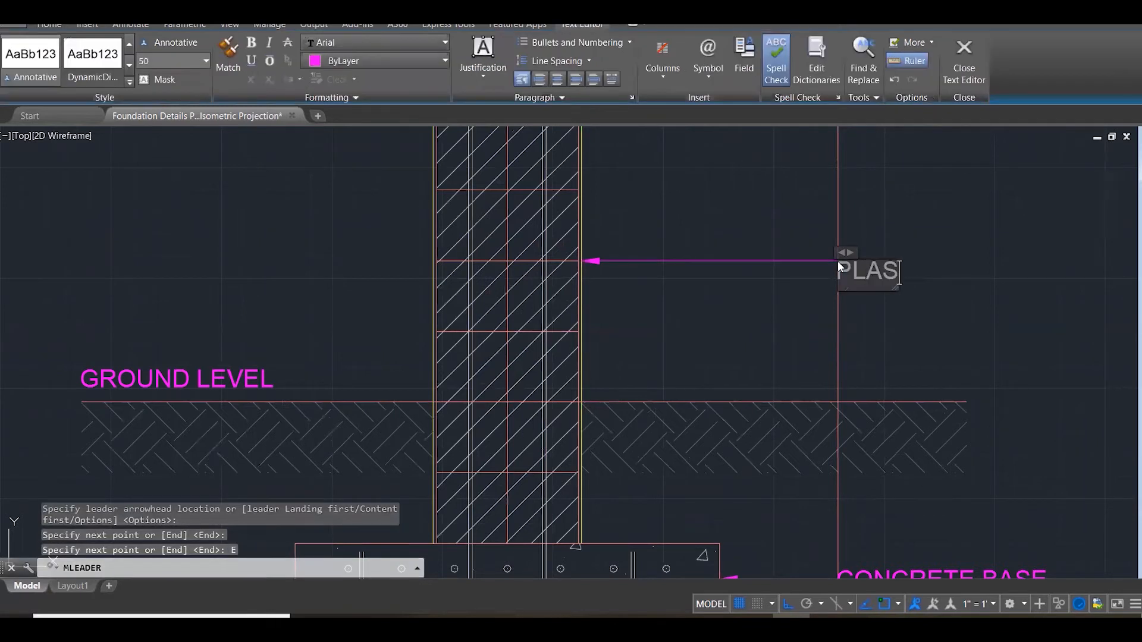
{"action": "type", "text": "TER WALL"}
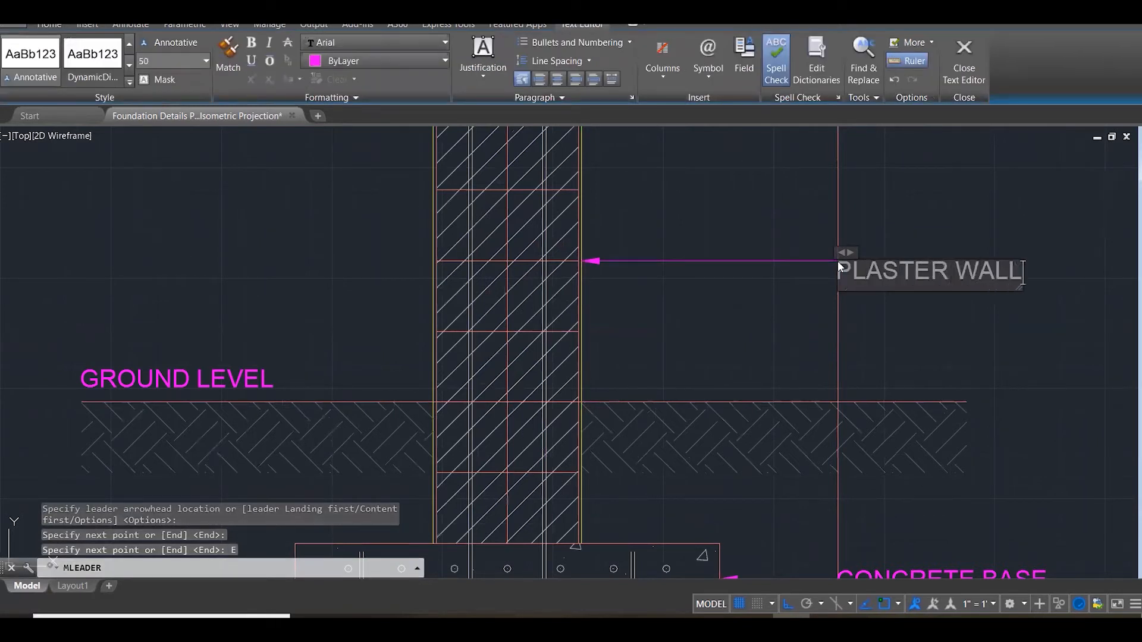
{"action": "left_click", "coordinate": [790, 323]}
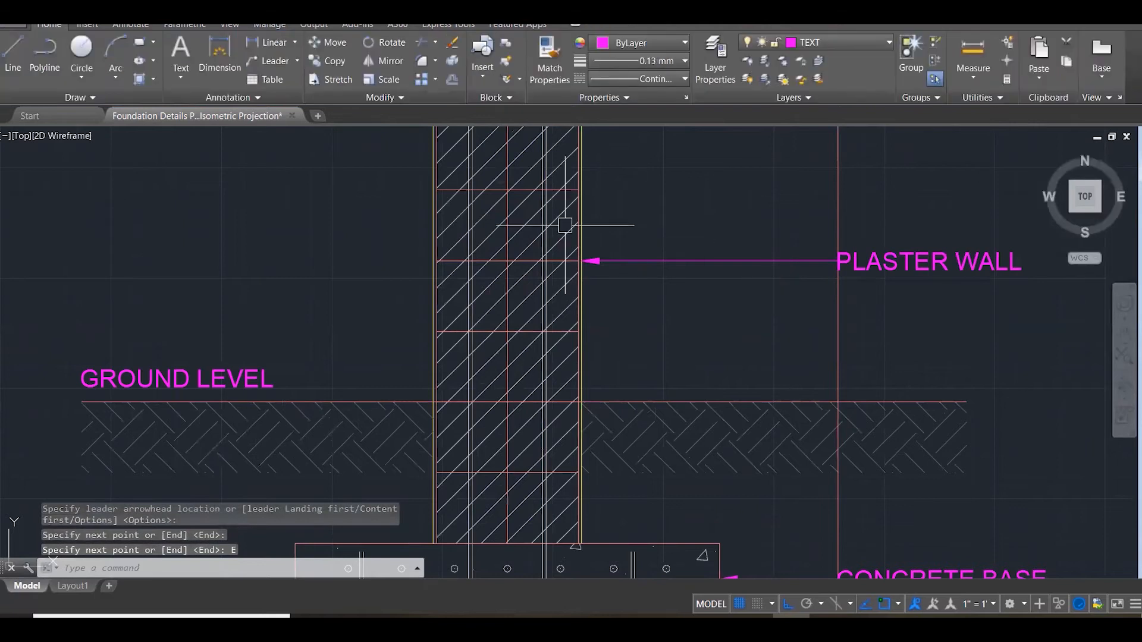
{"action": "key", "text": "Escape"}
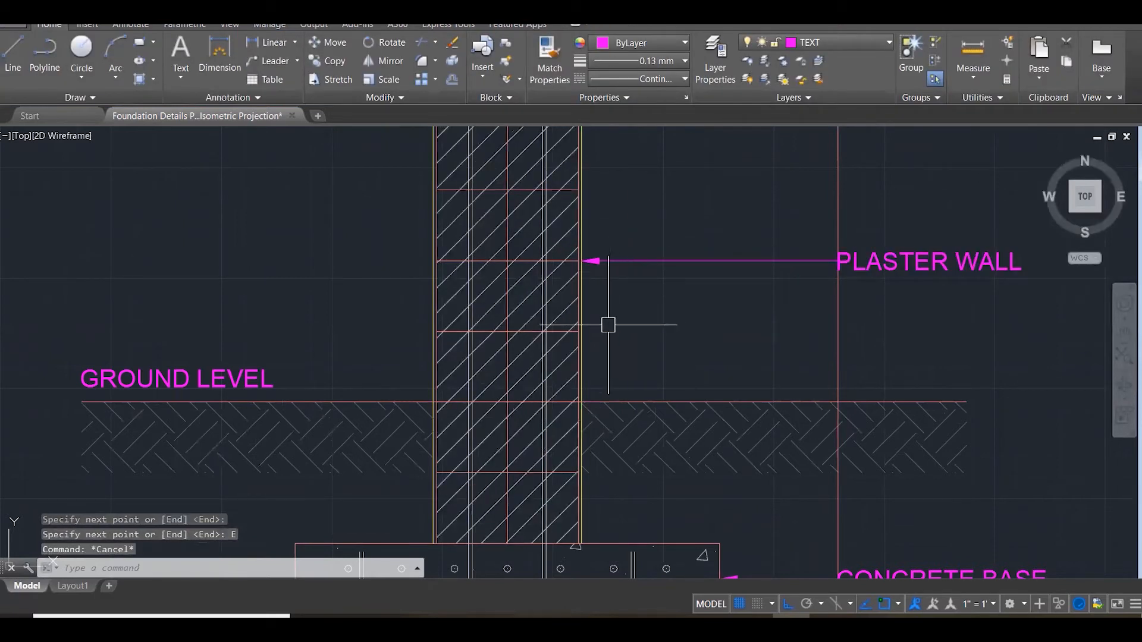
Add a horizontal multileader from the column's inner right steel bar, below PLASTER WALL, to the guide line, reading STEEL BARS.
{"action": "key", "text": "Return"}
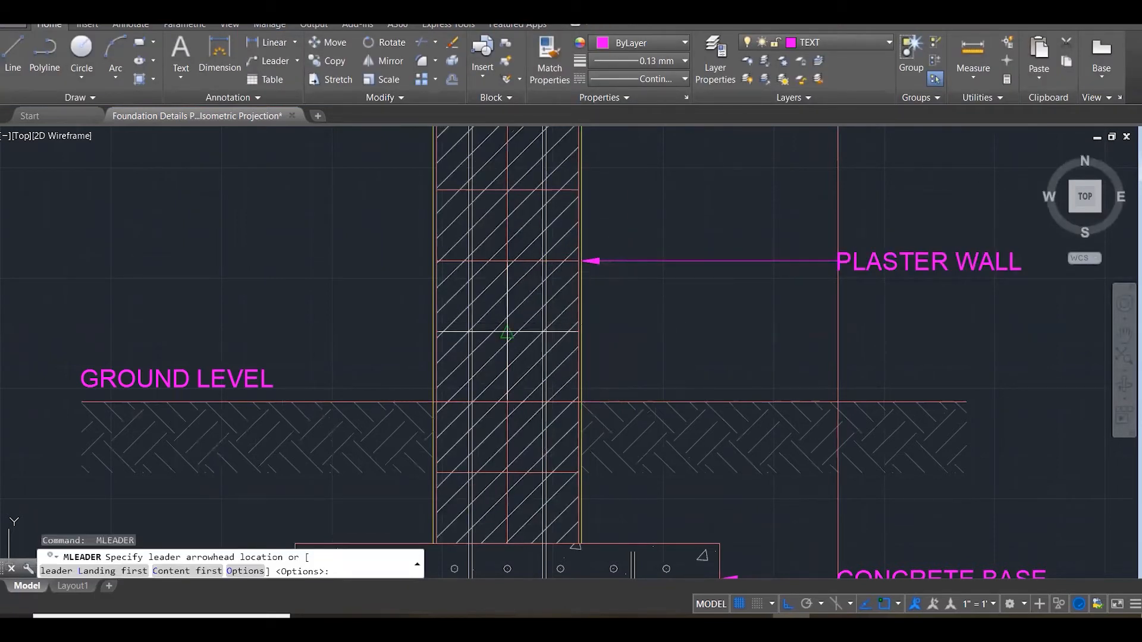
{"action": "left_click", "coordinate": [546, 331]}
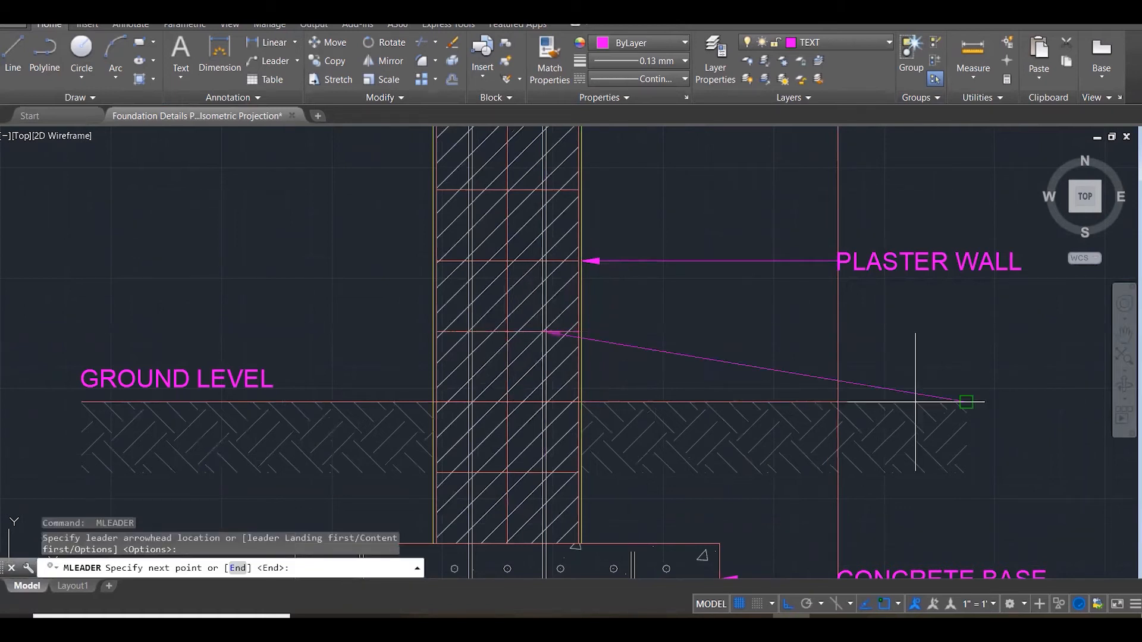
{"action": "left_click", "coordinate": [837, 331]}
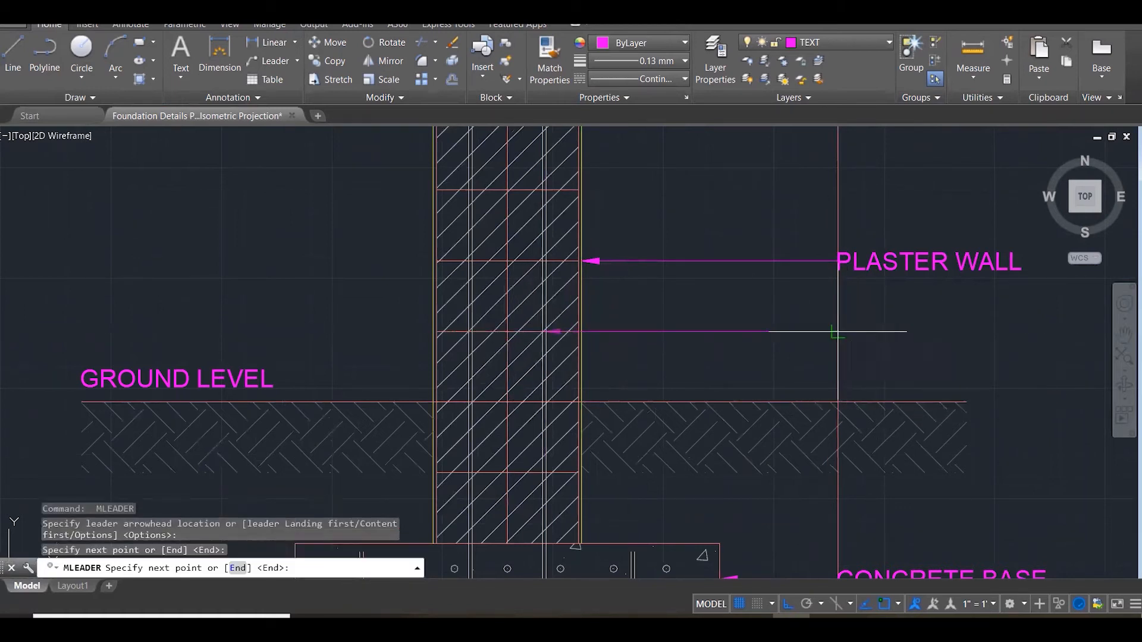
{"action": "key", "text": "Return"}
{"action": "type", "text": "STEEL BARRS"}
{"action": "key", "text": "BackSpace"}
{"action": "key", "text": "BackSpace"}
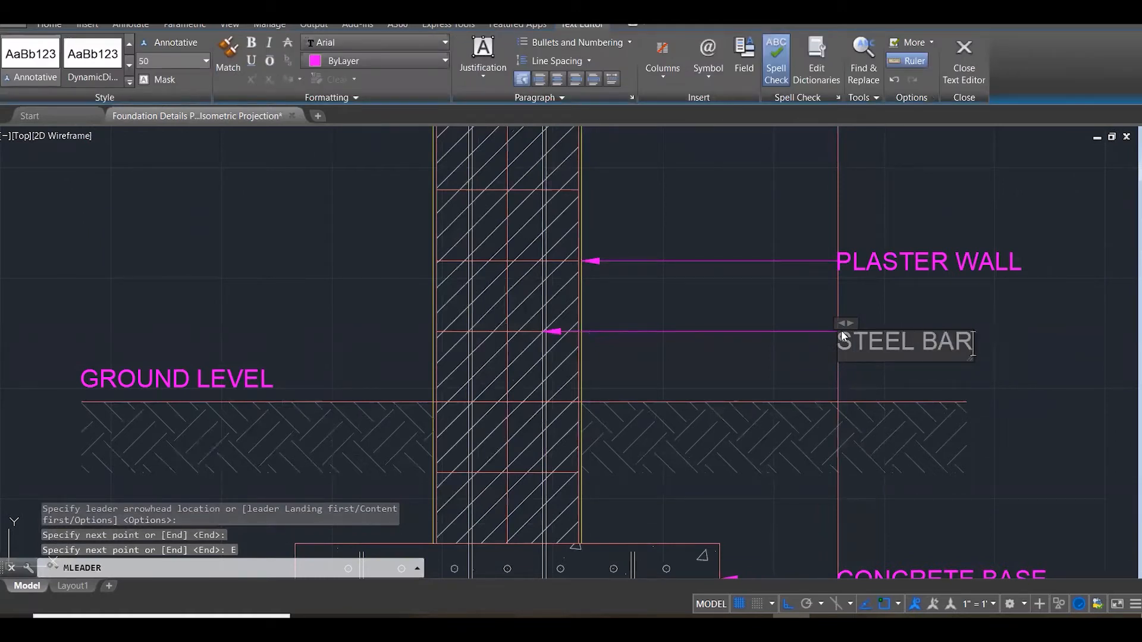
{"action": "key", "text": "BackSpace"}
{"action": "key", "text": "BackSpace"}
{"action": "key", "text": "BackSpace"}
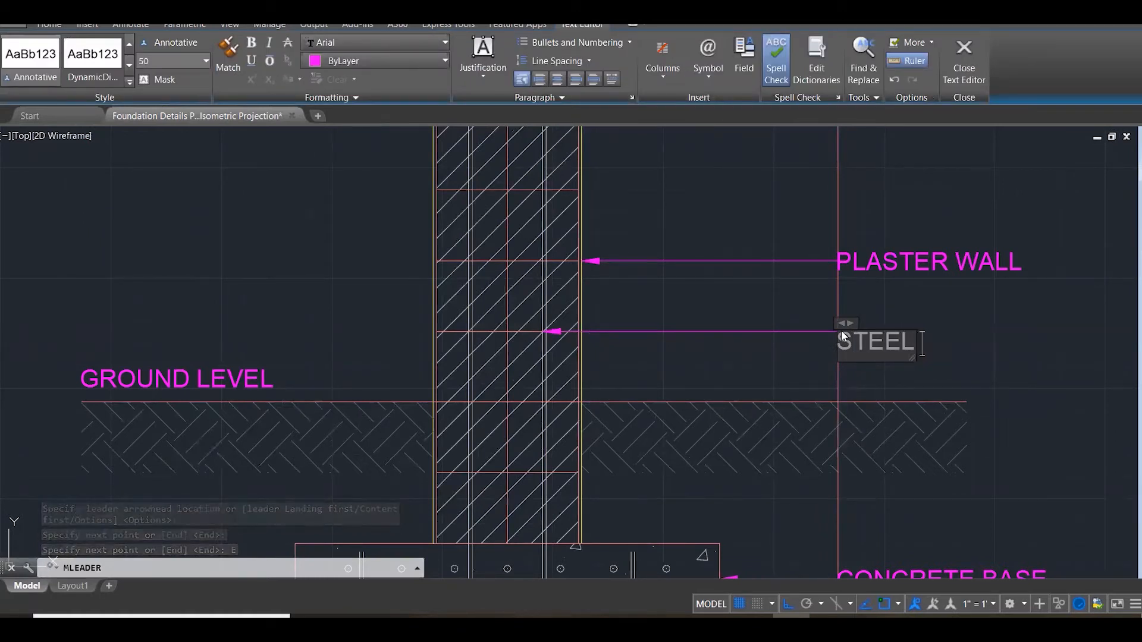
{"action": "type", "text": "BARS"}
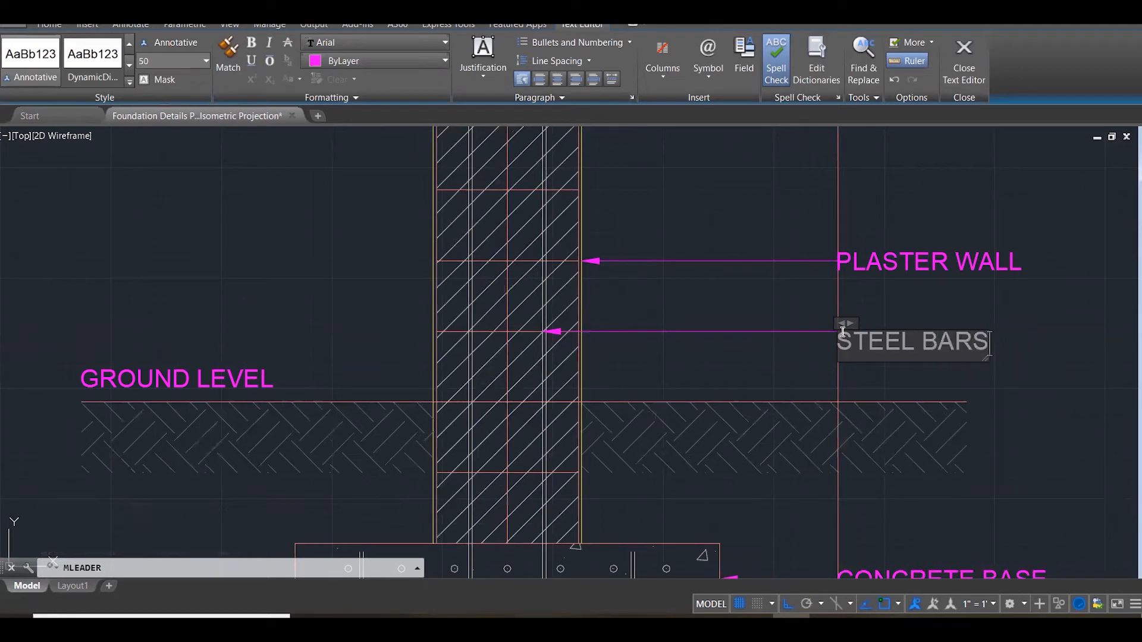
{"action": "left_click", "coordinate": [785, 403]}
Add a horizontal multileader from the column's hatched blockwork, above PLASTER WALL, to the guide line, reading BLOCK WORK / COLUMN WALL.
{"action": "scroll", "coordinate": [782, 408], "scroll_direction": "down", "scroll_amount": 2}
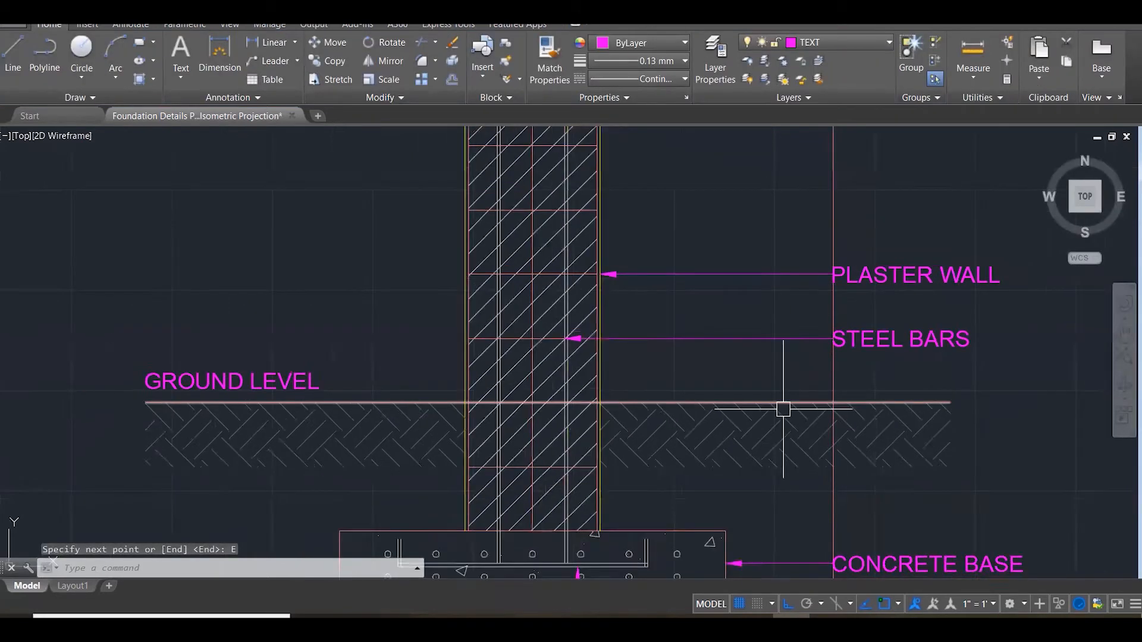
{"action": "key", "text": "Return"}
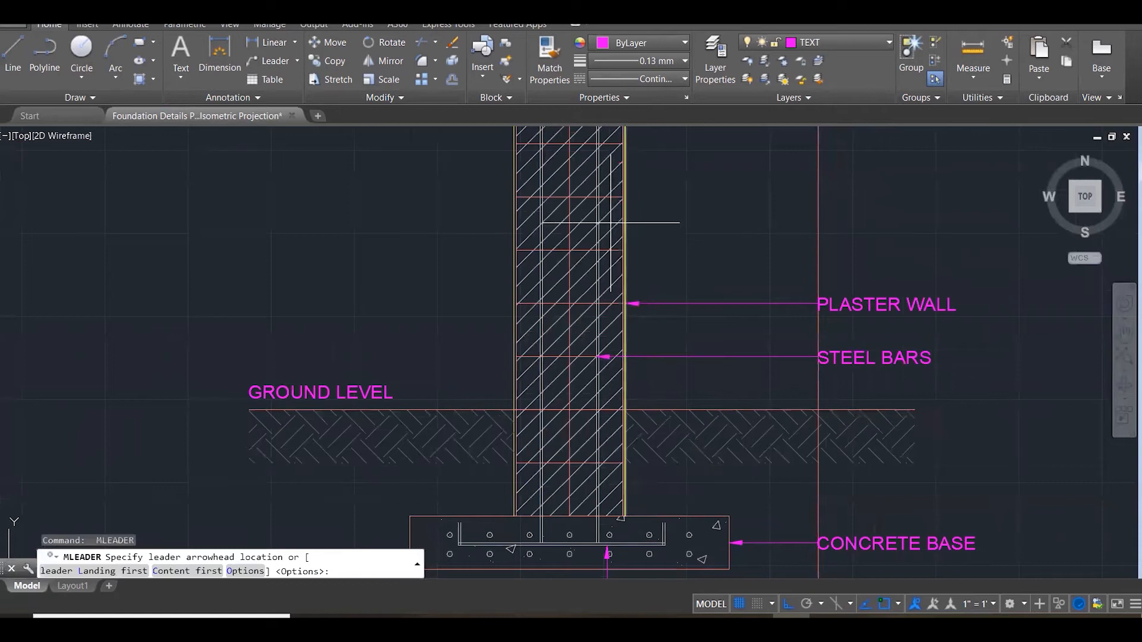
{"action": "scroll", "coordinate": [607, 214], "scroll_direction": "up", "scroll_amount": 1}
{"action": "left_click", "coordinate": [608, 219]}
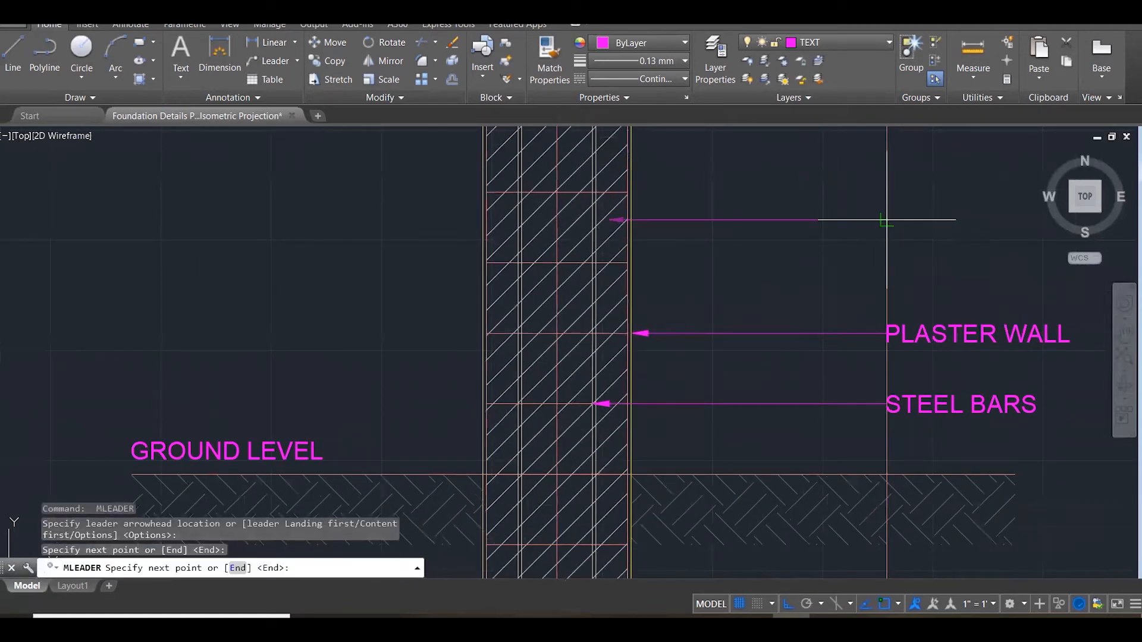
{"action": "type", "text": "E"}
{"action": "key", "text": "Return"}
{"action": "type", "text": "BL"}
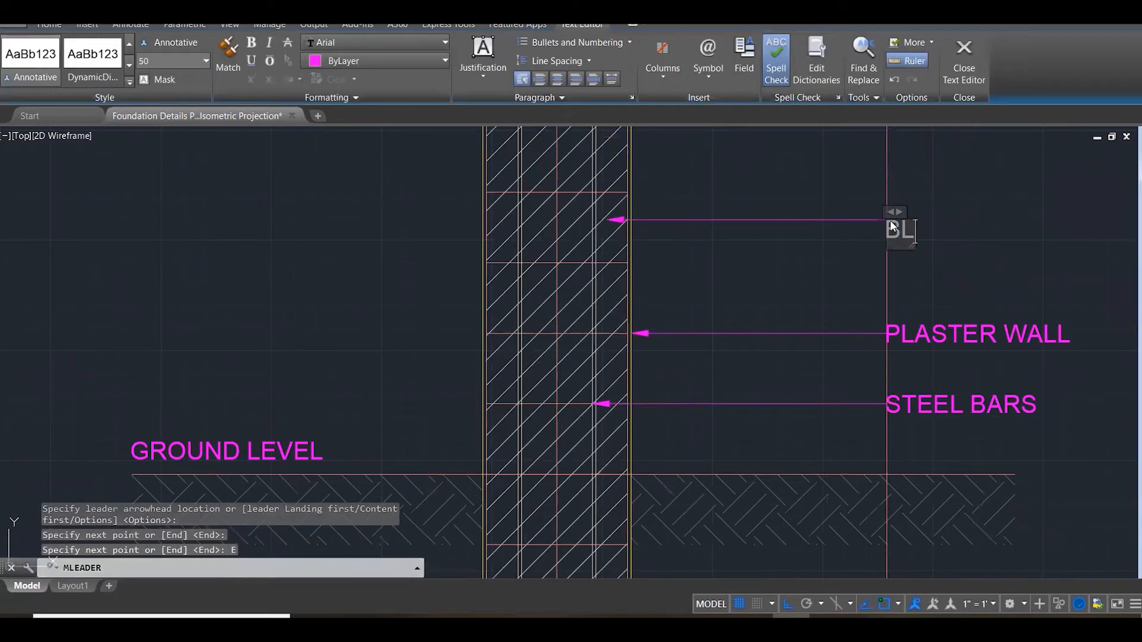
{"action": "type", "text": "OCK W"}
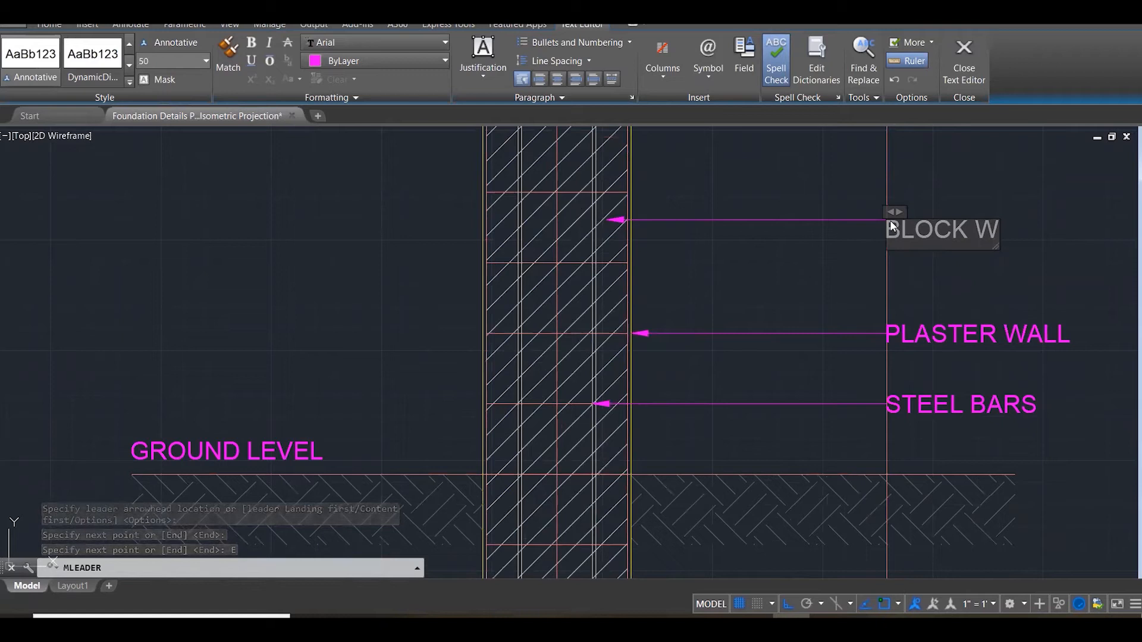
{"action": "type", "text": "ORK"}
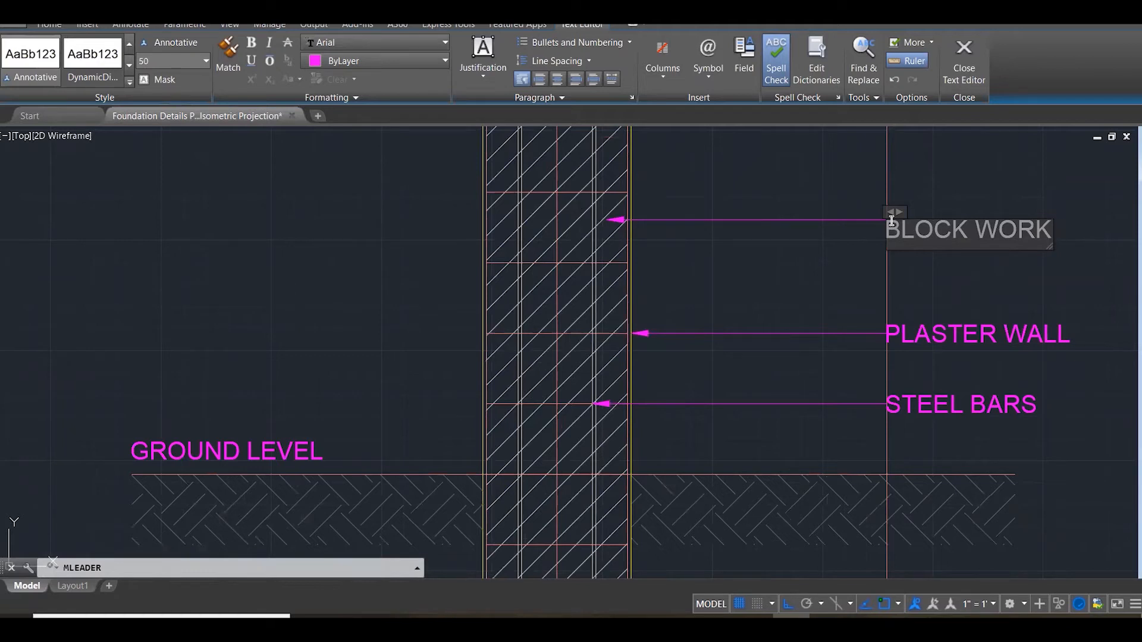
{"action": "type", "text": " TO CRE"}
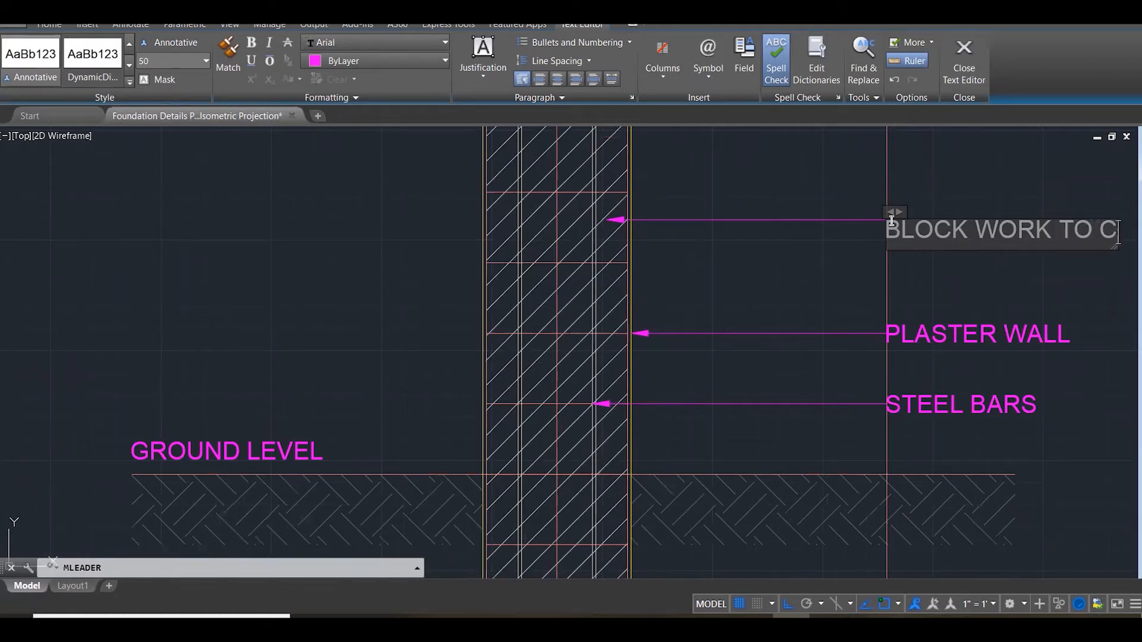
{"action": "key", "text": "BackSpace"}
{"action": "key", "text": "BackSpace"}
{"action": "key", "text": "BackSpace"}
{"action": "key", "text": "BackSpace"}
{"action": "key", "text": "BackSpace"}
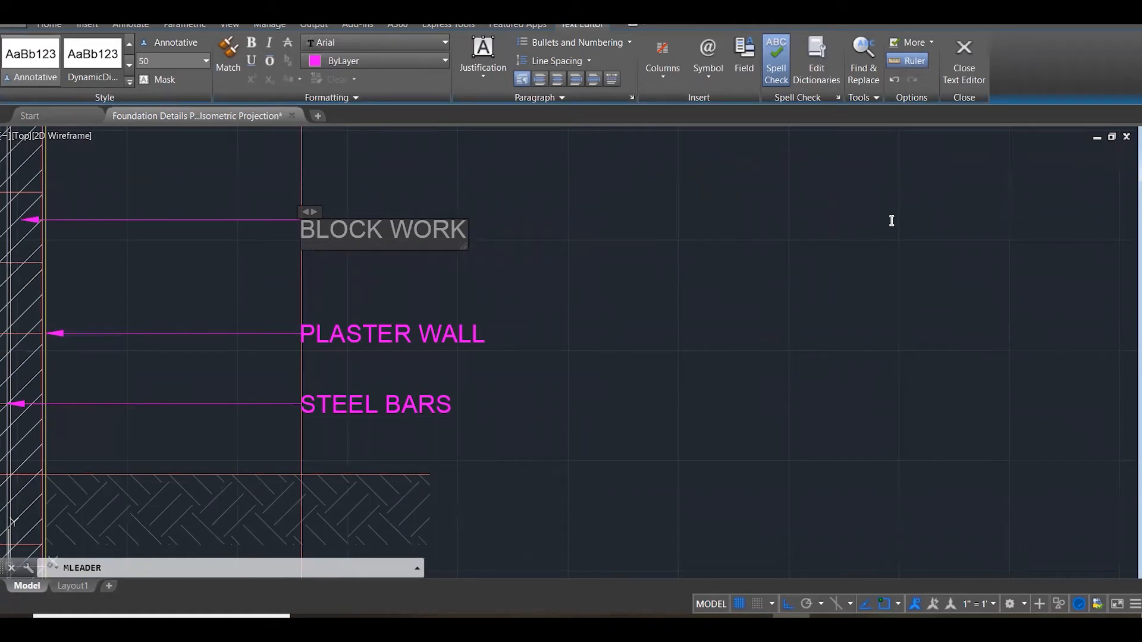
{"action": "type", "text": "/ COLUMN WALL"}
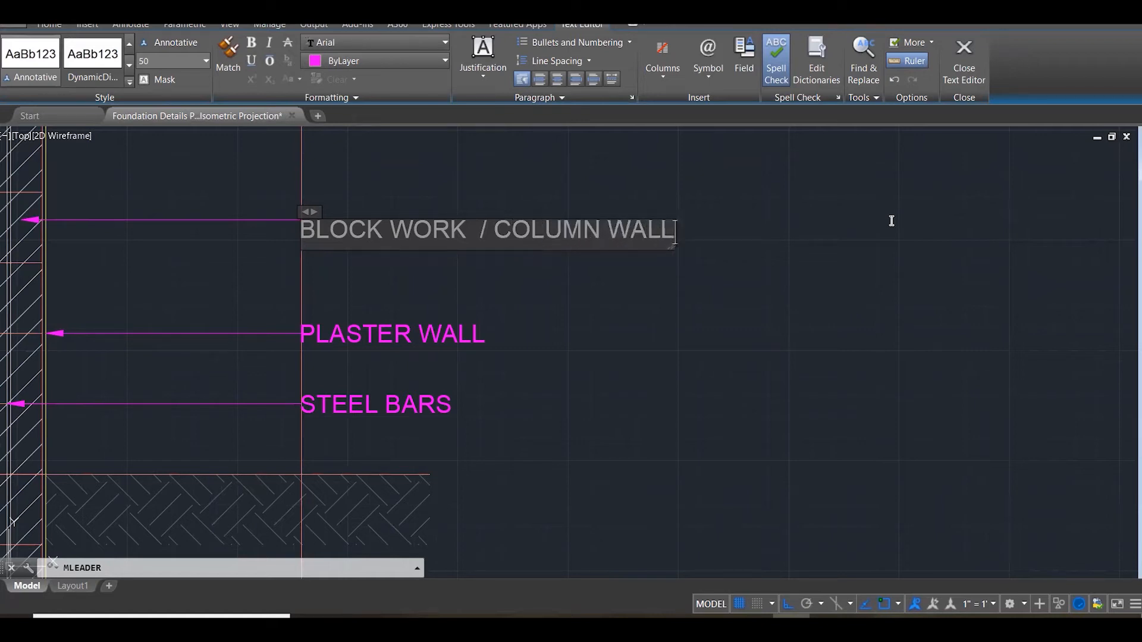
{"action": "left_click", "coordinate": [892, 220]}
Delete the vertical guide line used to align the leader labels of the new foundation section.
{"action": "scroll", "coordinate": [770, 420], "scroll_direction": "down", "scroll_amount": 5}
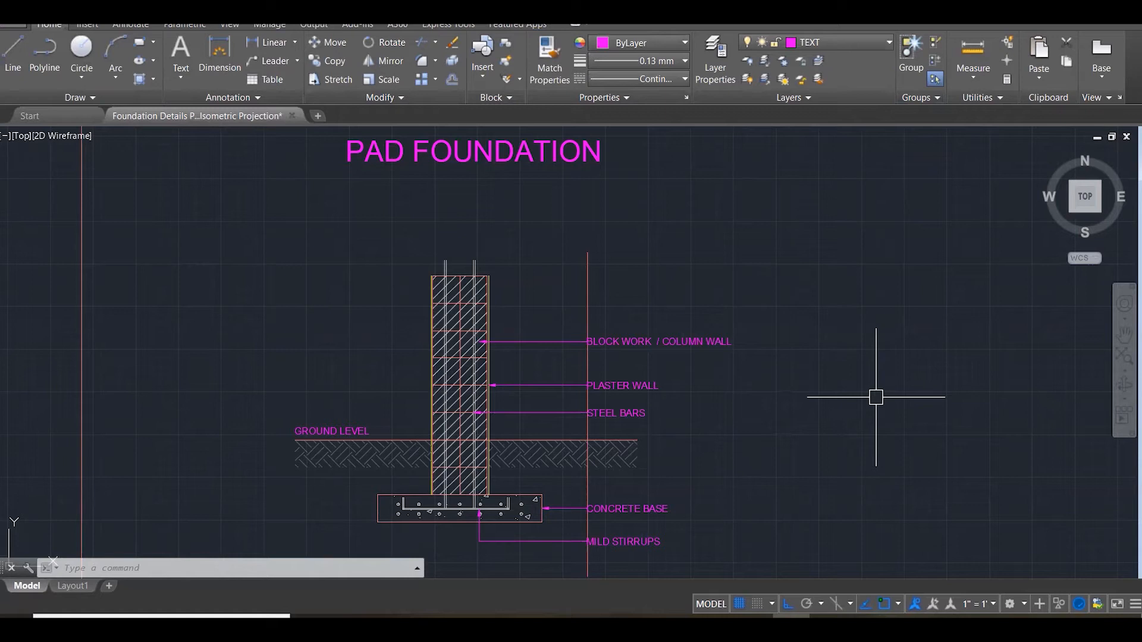
{"action": "key", "text": "Escape"}
{"action": "key", "text": "Escape"}
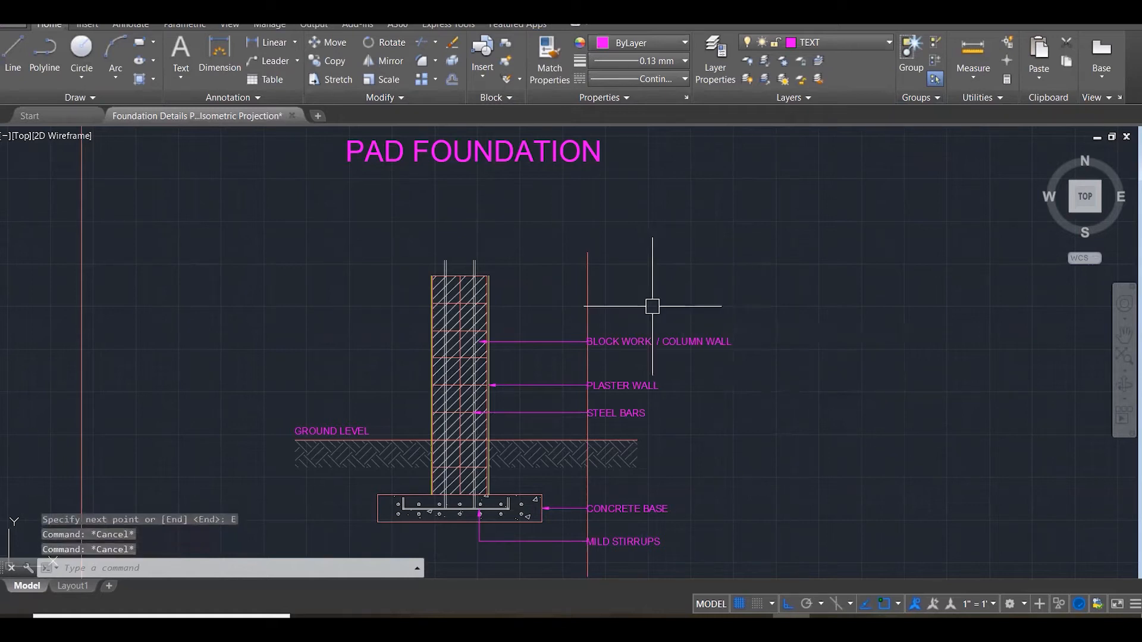
{"action": "left_click", "coordinate": [587, 269]}
{"action": "key", "text": "Delete"}
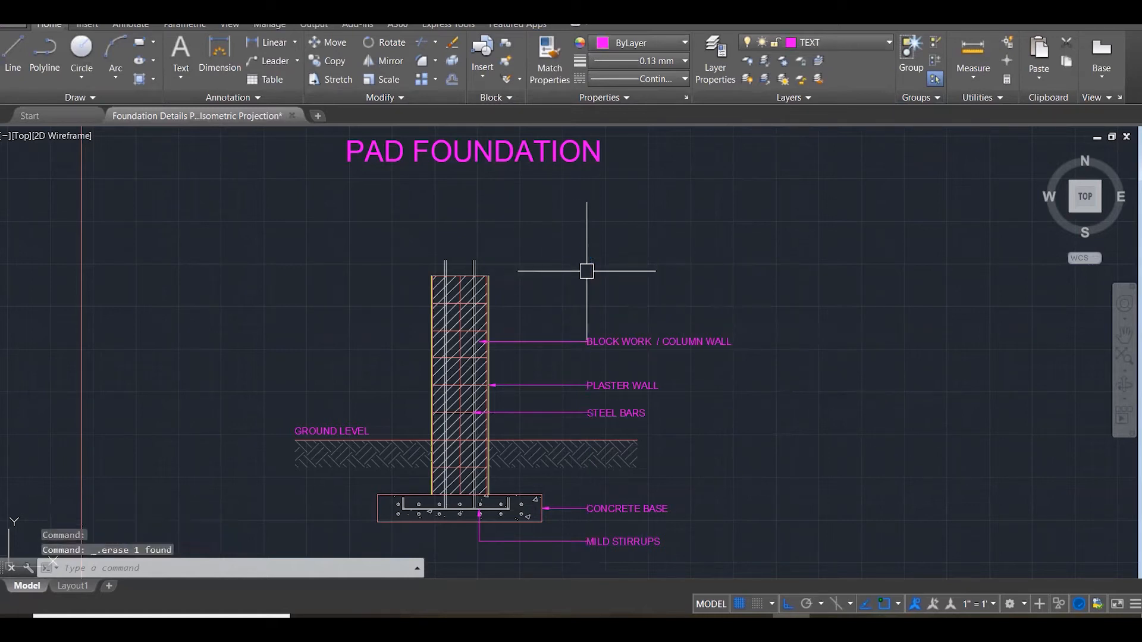
Copy the PAD FOUNDATION title from under the reference section to the matching place below the new section's concrete base.
{"action": "scroll", "coordinate": [772, 270], "scroll_direction": "down", "scroll_amount": 3}
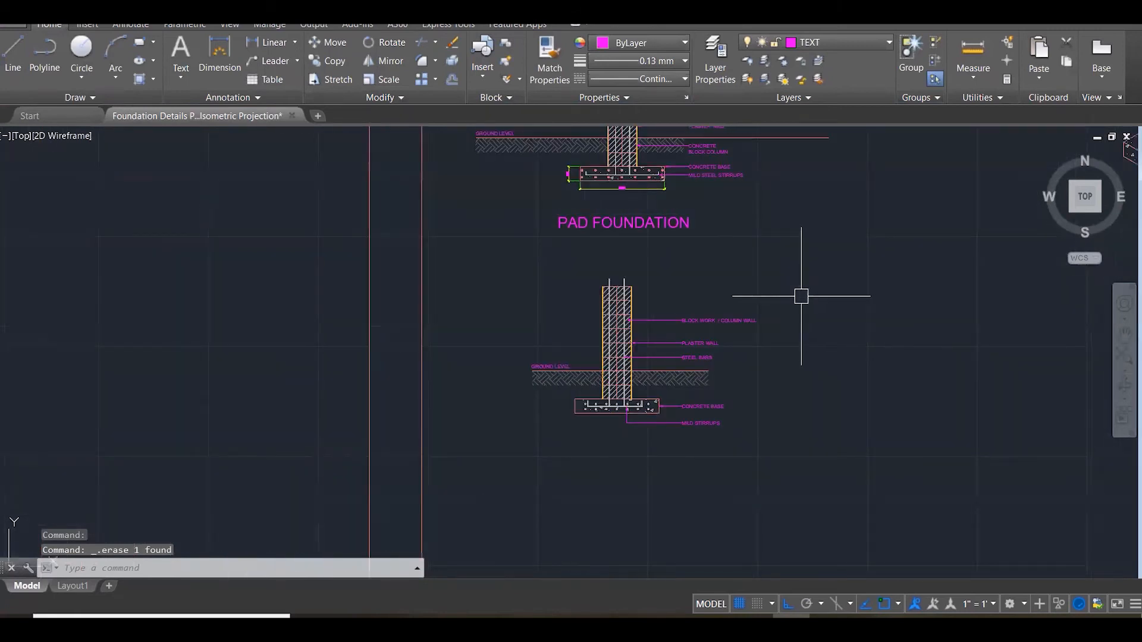
{"action": "key", "text": "Escape"}
{"action": "key", "text": "Escape"}
{"action": "type", "text": "co"}
{"action": "key", "text": "Return"}
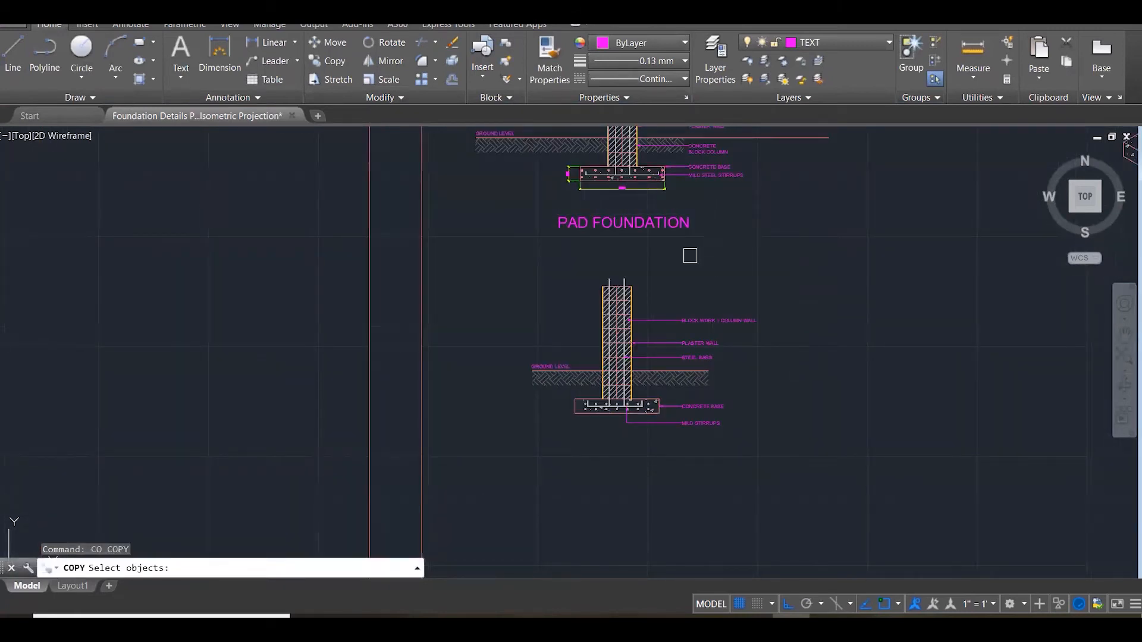
{"action": "left_click", "coordinate": [648, 210]}
{"action": "key", "text": "Return"}
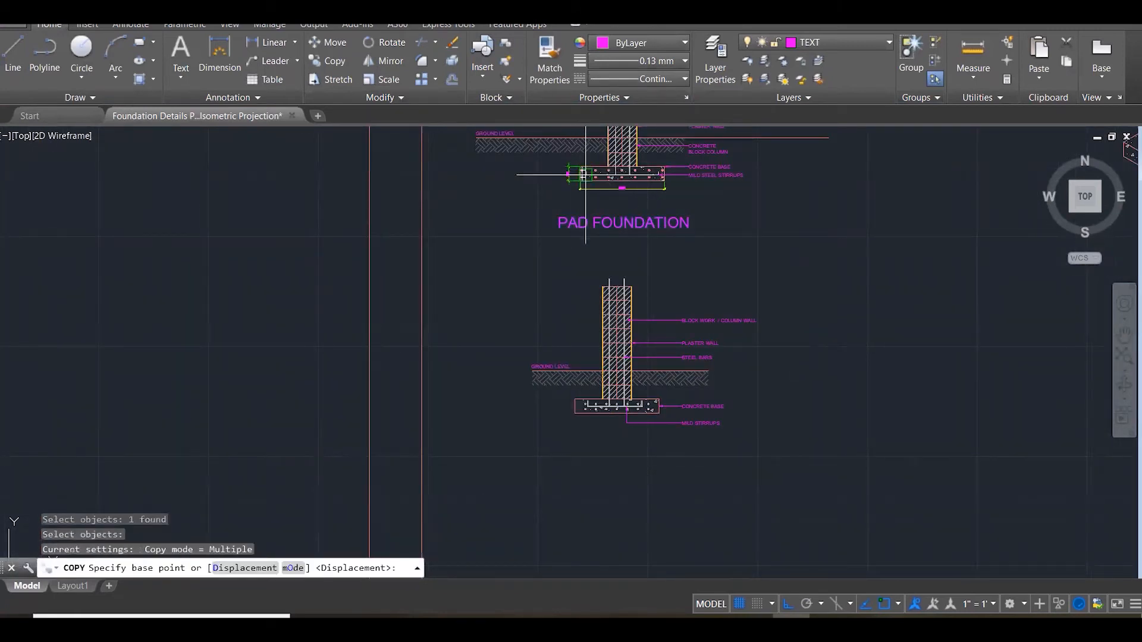
{"action": "left_click", "coordinate": [582, 177]}
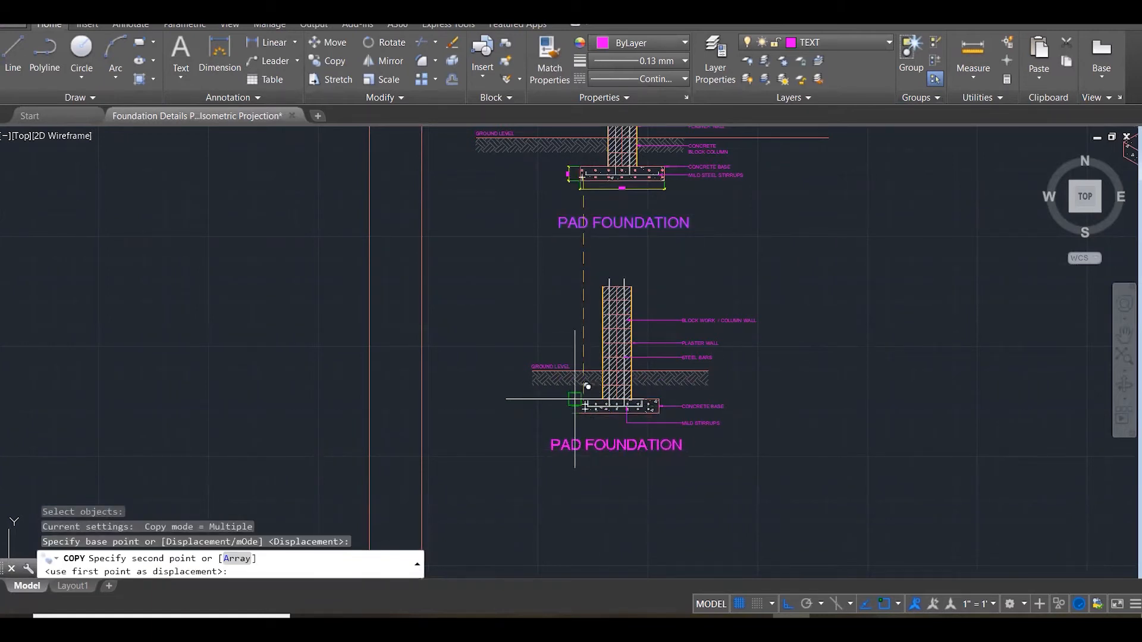
{"action": "left_click", "coordinate": [574, 399]}
{"action": "key", "text": "Escape"}
{"action": "key", "text": "Escape"}
{"action": "key", "text": "Escape"}
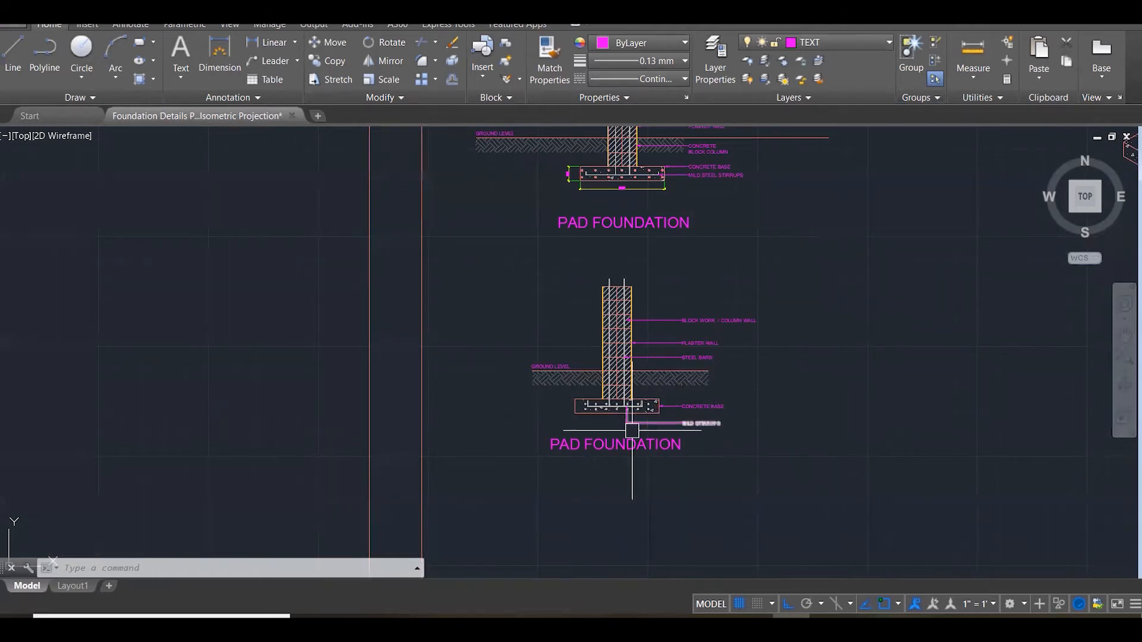
Turn on polar tracking with the 30, 60, 90, 120 degree increments for drawing beside the isometric pad foundation.
{"action": "scroll", "coordinate": [408, 505], "scroll_direction": "down", "scroll_amount": 2}
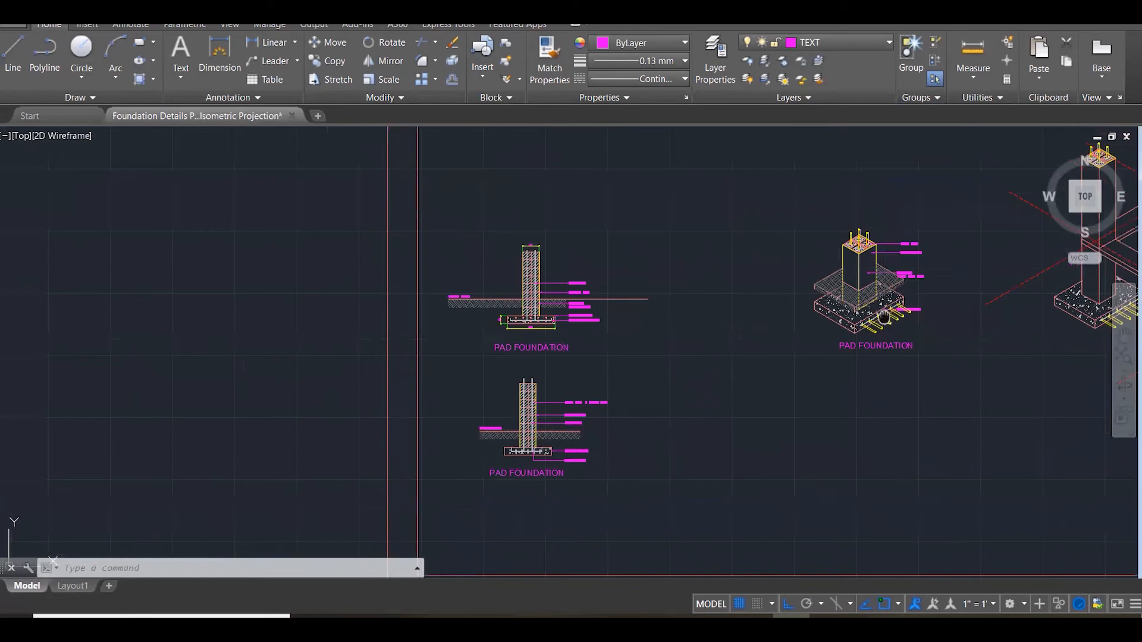
{"action": "middle_click_drag", "start_coordinate": [885, 316], "coordinate": [744, 323]}
{"action": "scroll", "coordinate": [691, 258], "scroll_direction": "up", "scroll_amount": 3}
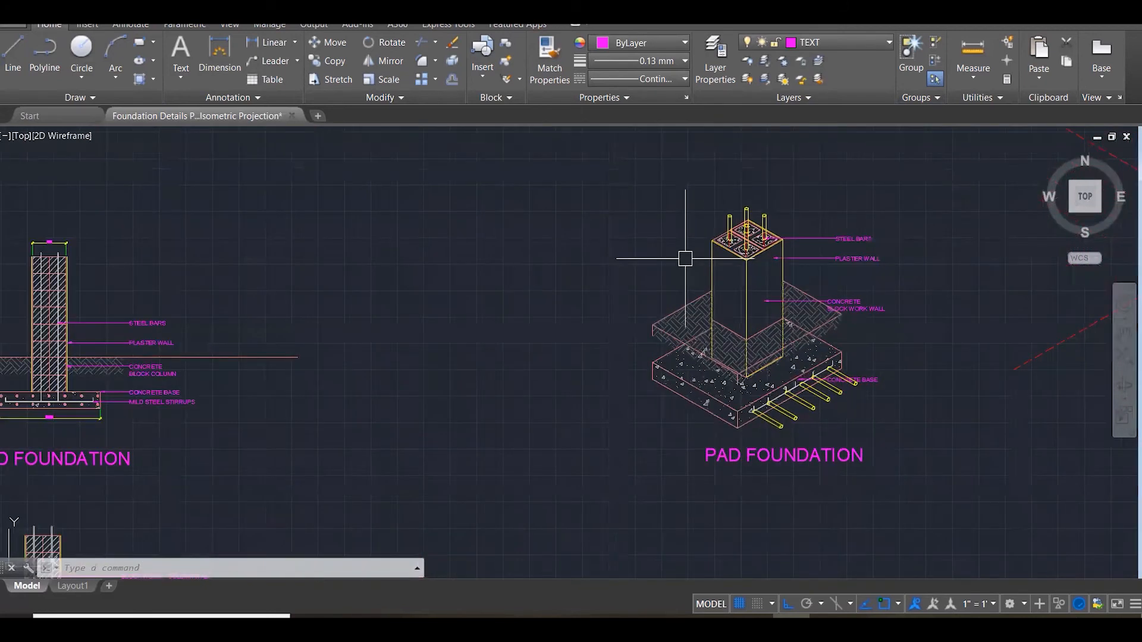
{"action": "scroll", "coordinate": [699, 269], "scroll_direction": "down", "scroll_amount": 1}
{"action": "mouse_move", "coordinate": [589, 385]}
{"action": "middle_mouse_down"}
{"action": "mouse_move", "coordinate": [636, 266]}
{"action": "mouse_move", "coordinate": [565, 334]}
{"action": "mouse_move", "coordinate": [512, 416]}
{"action": "mouse_move", "coordinate": [520, 356]}
{"action": "middle_mouse_up"}
{"action": "scroll", "coordinate": [638, 266], "scroll_direction": "down", "scroll_amount": 1}
{"action": "scroll", "coordinate": [512, 416], "scroll_direction": "up", "scroll_amount": 2}
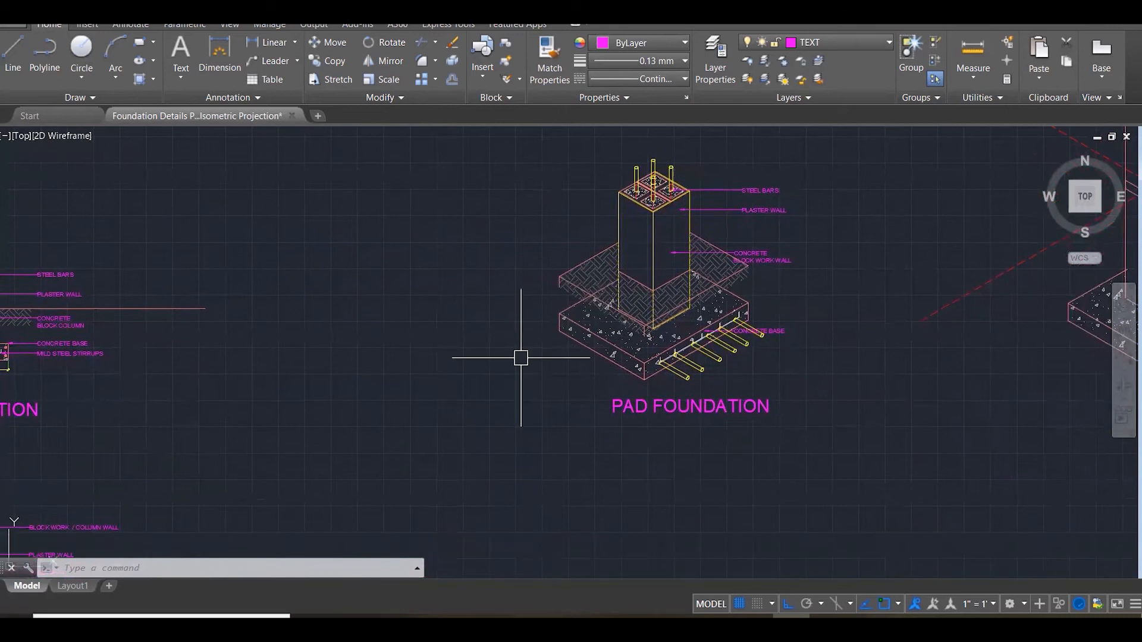
{"action": "left_click", "coordinate": [819, 604]}
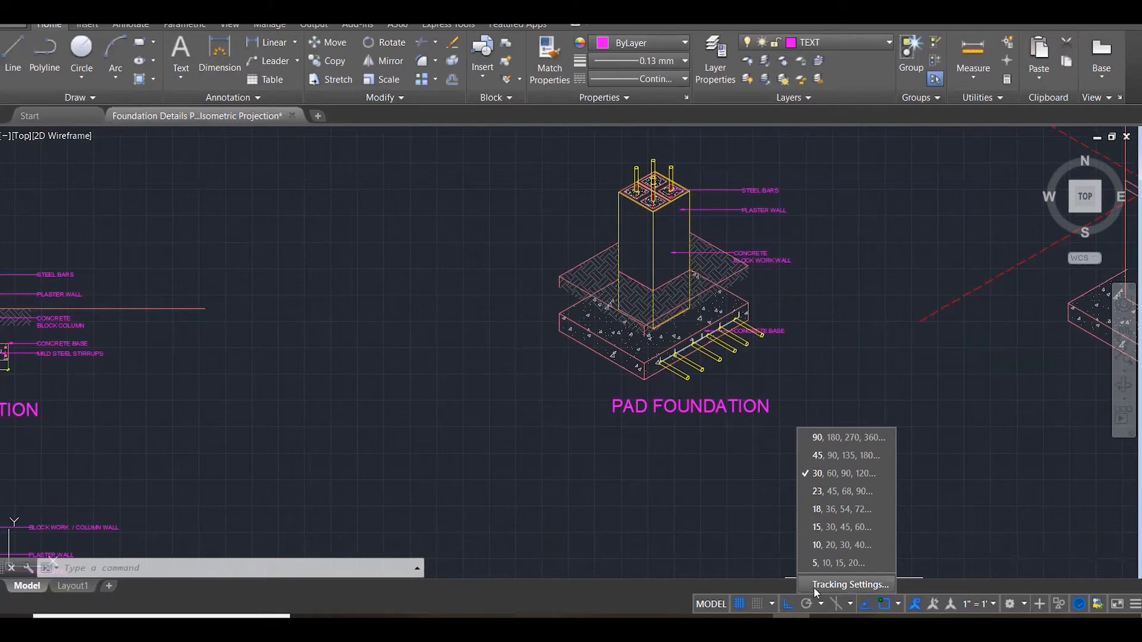
{"action": "left_click", "coordinate": [804, 479]}
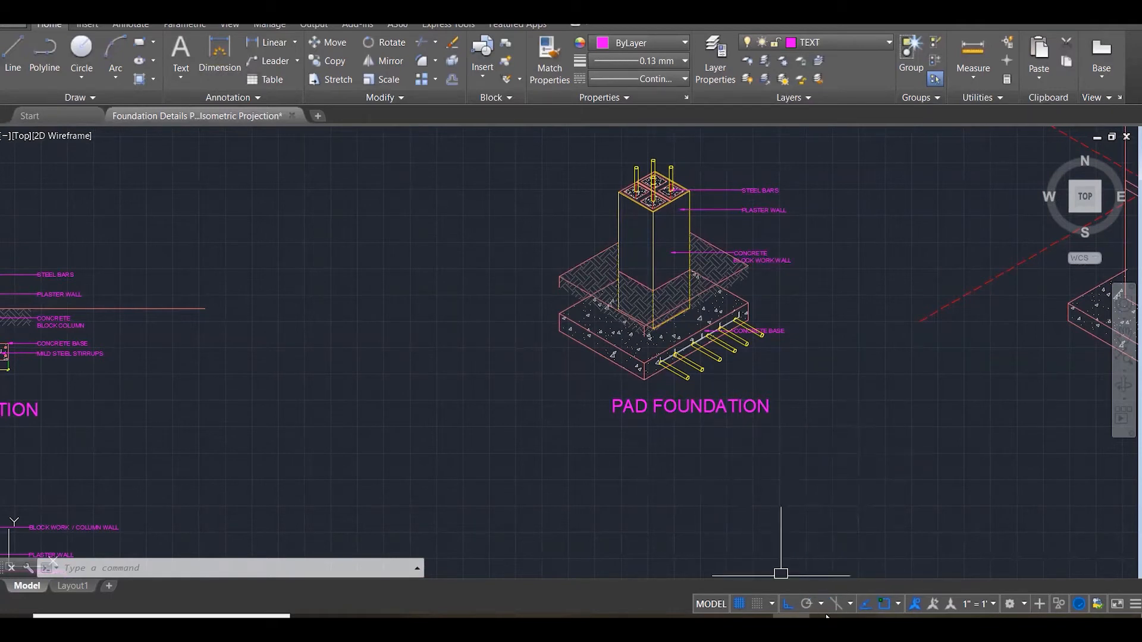
{"action": "left_click", "coordinate": [811, 602]}
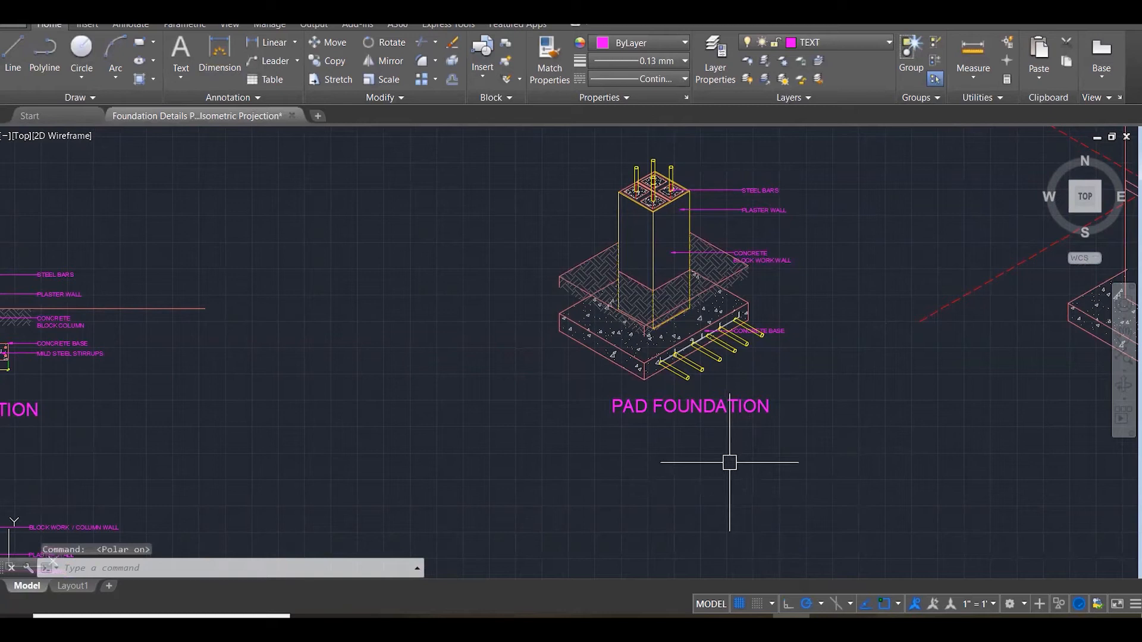
Sketch the right and top faces of a trial isometric box below the isometric PAD FOUNDATION title, using vertical and 30-degree edges.
{"action": "type", "text": "l"}
{"action": "key", "text": "Return"}
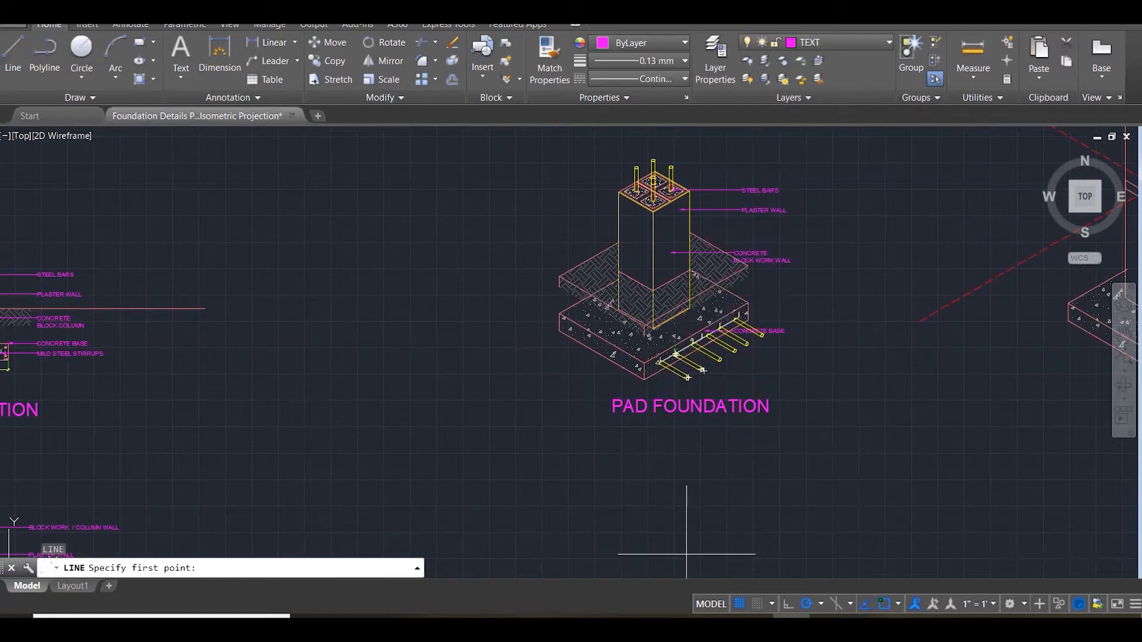
{"action": "left_click", "coordinate": [676, 505]}
{"action": "left_click", "coordinate": [675, 564]}
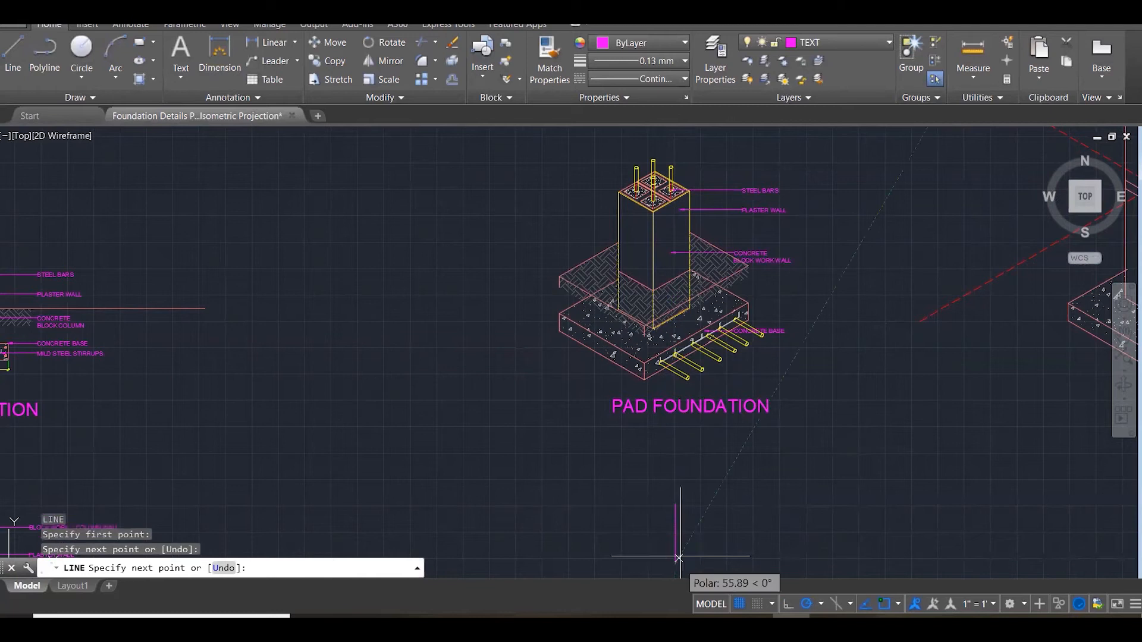
{"action": "left_click", "coordinate": [742, 527]}
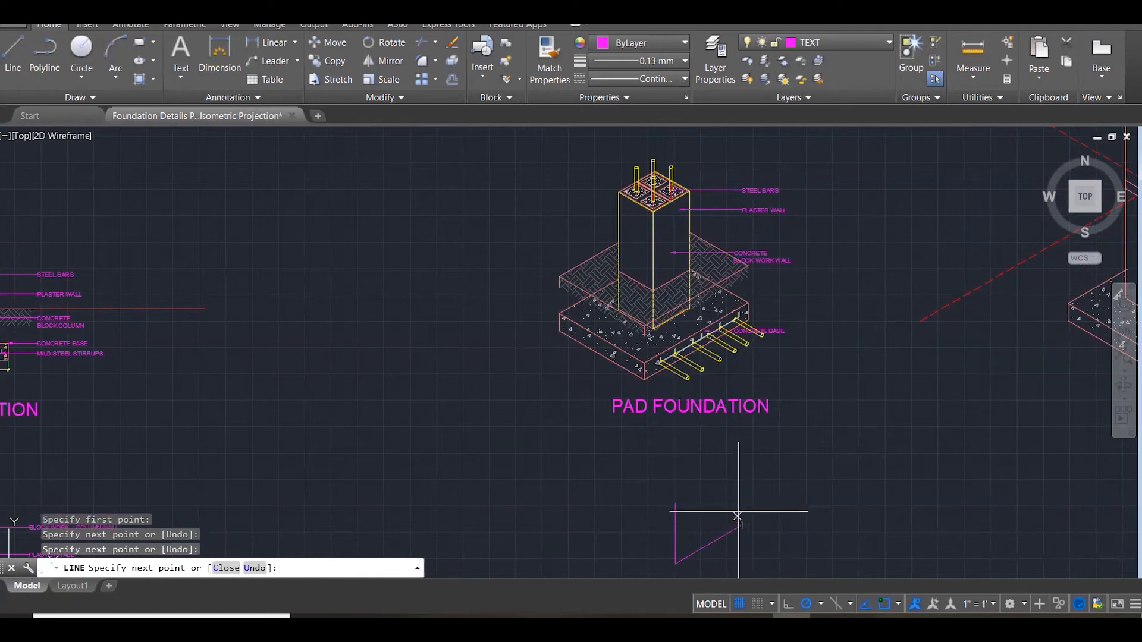
{"action": "left_click", "coordinate": [742, 463]}
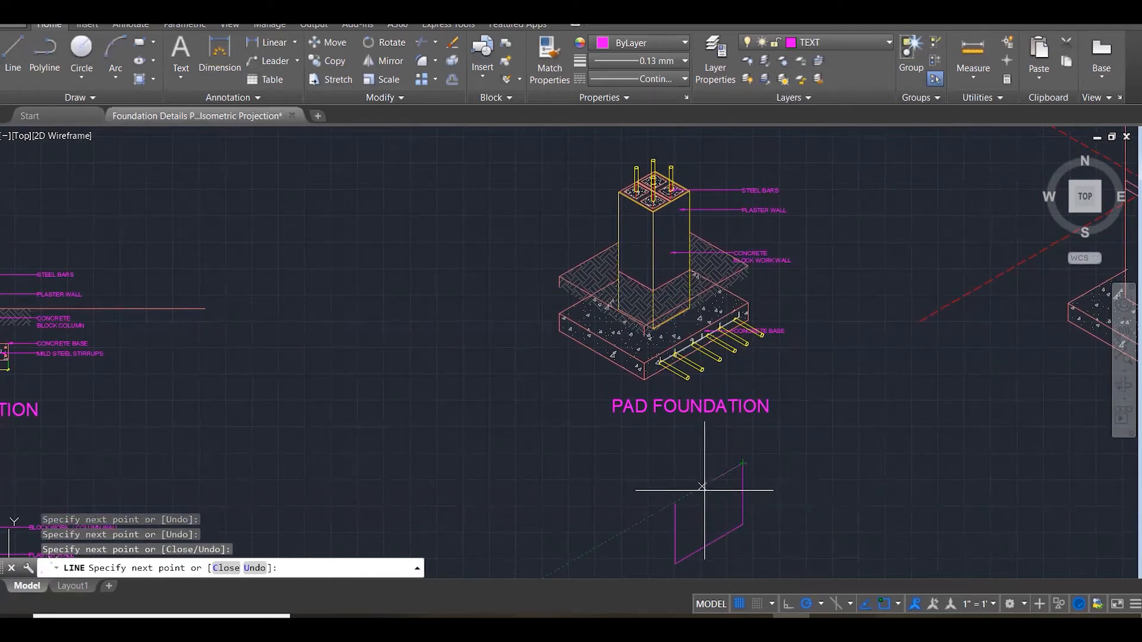
{"action": "left_click", "coordinate": [675, 504]}
{"action": "left_click", "coordinate": [607, 464]}
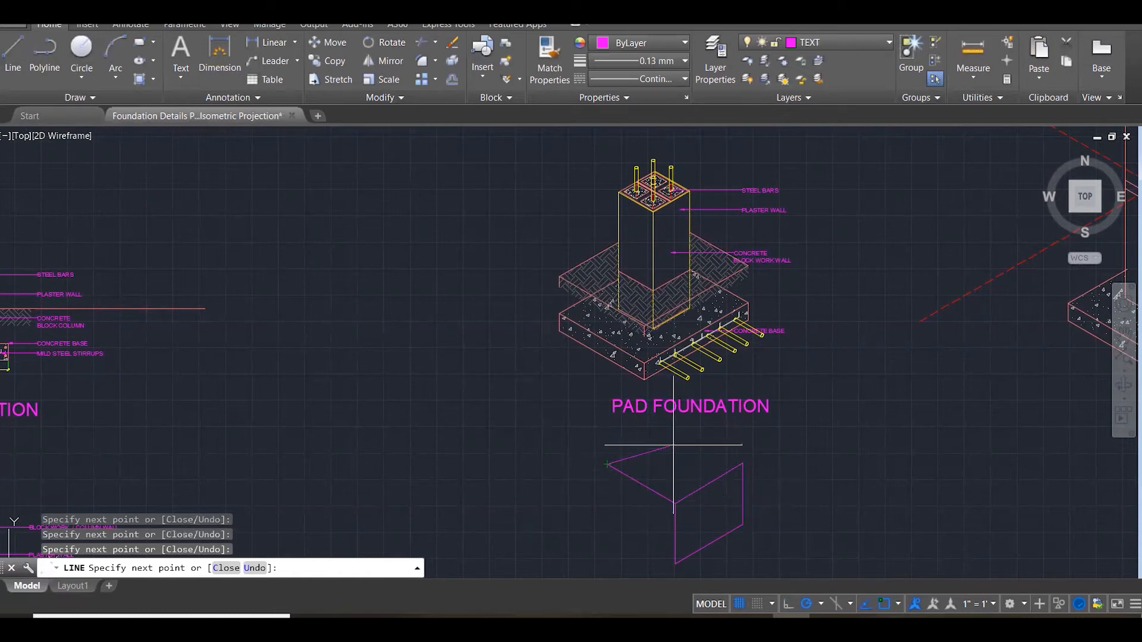
{"action": "left_click", "coordinate": [672, 427]}
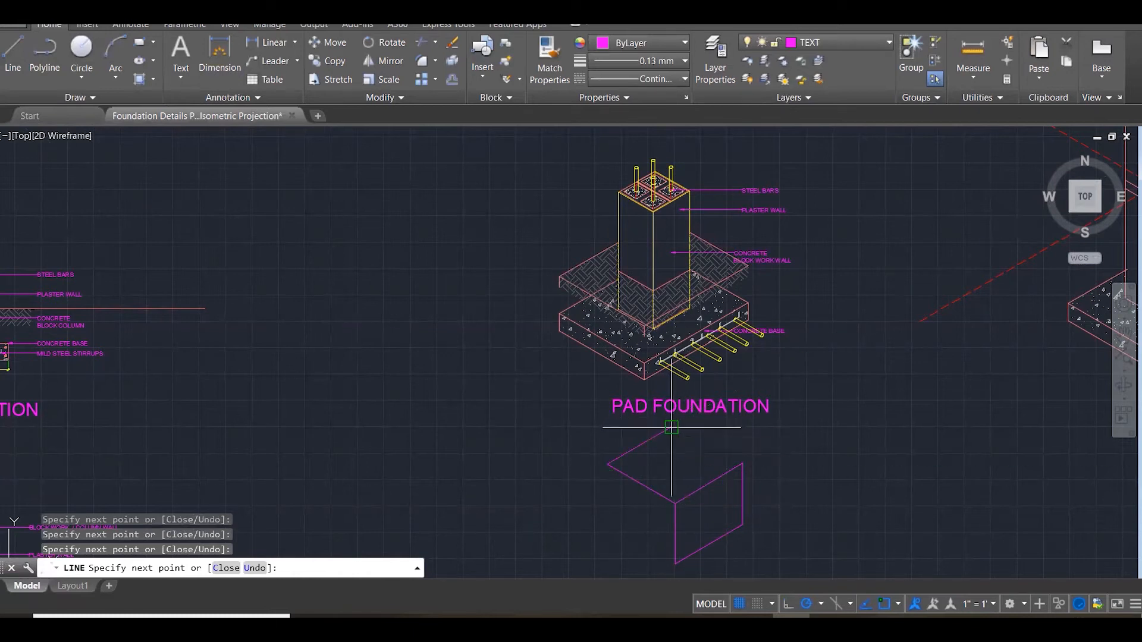
{"action": "left_click", "coordinate": [742, 463]}
{"action": "key", "text": "Escape"}
Add the left vertical and lower edges of the trial box from its top face's left corner.
{"action": "key", "text": "Return"}
{"action": "left_click", "coordinate": [607, 464]}
{"action": "left_click", "coordinate": [607, 541]}
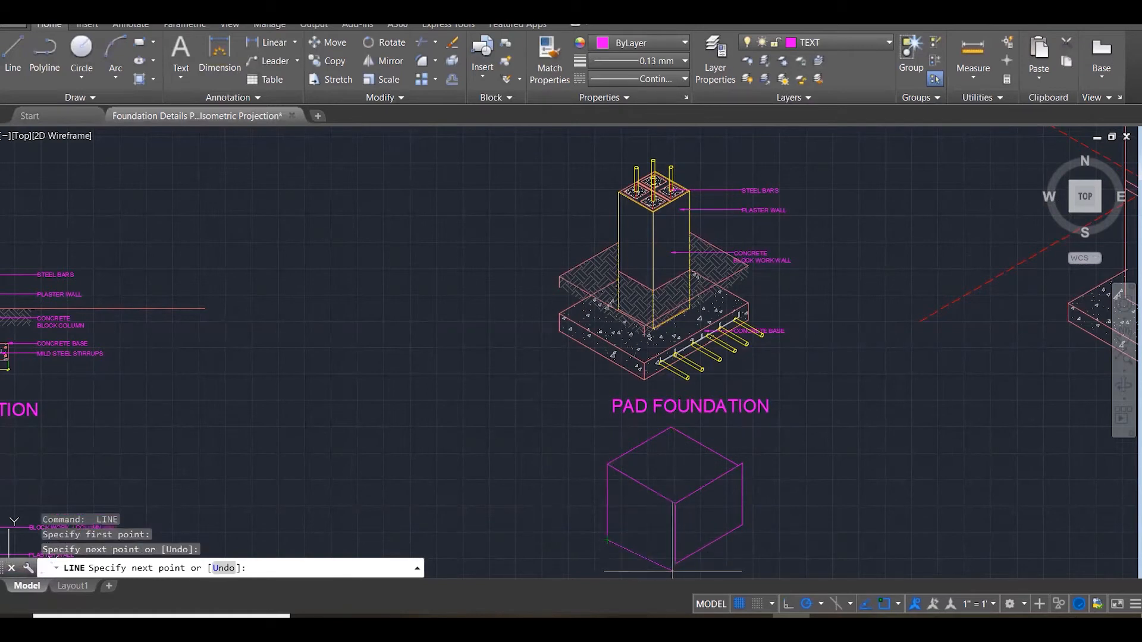
{"action": "left_click", "coordinate": [673, 575]}
{"action": "key", "text": "Escape"}
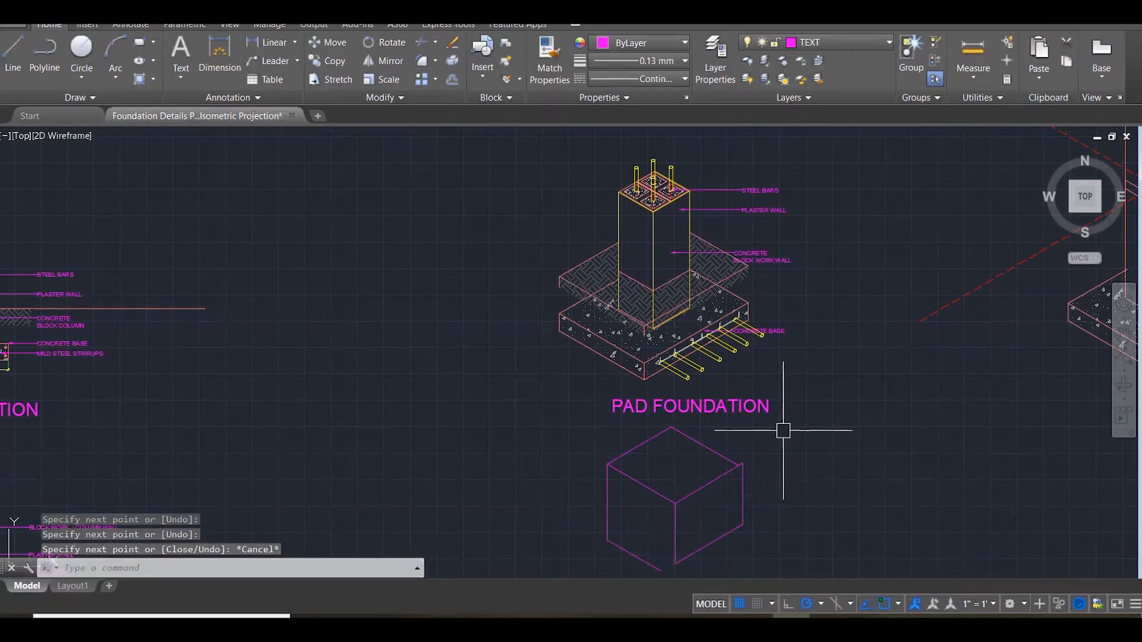
Delete the whole trial isometric box below the isometric PAD FOUNDATION title.
{"action": "scroll", "coordinate": [788, 449], "scroll_direction": "down", "scroll_amount": 2}
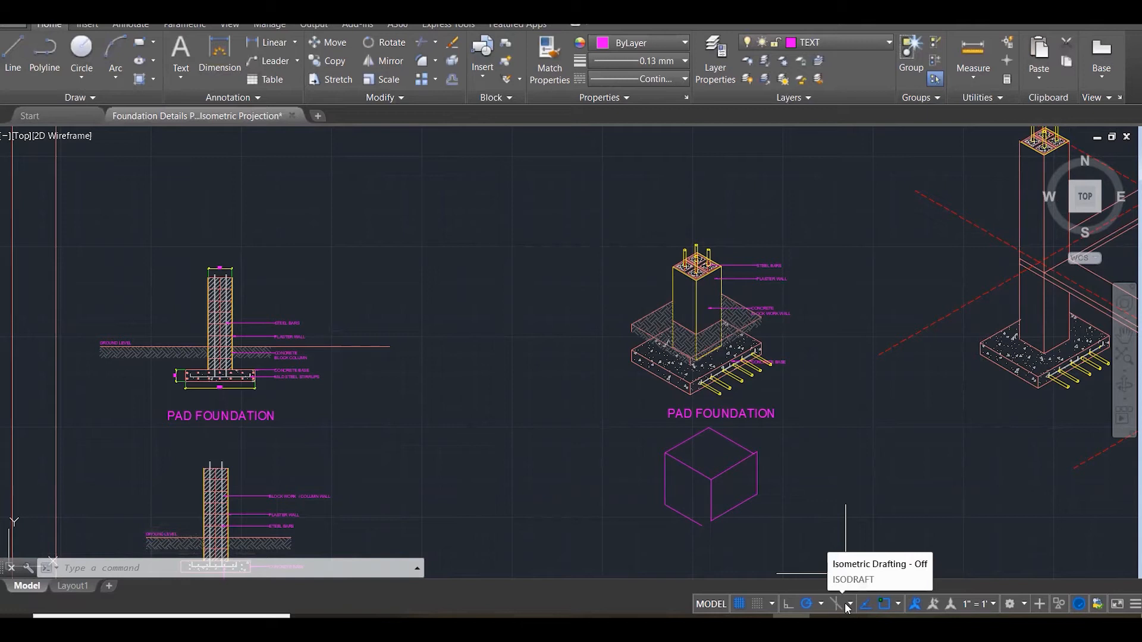
{"action": "left_click", "coordinate": [764, 531]}
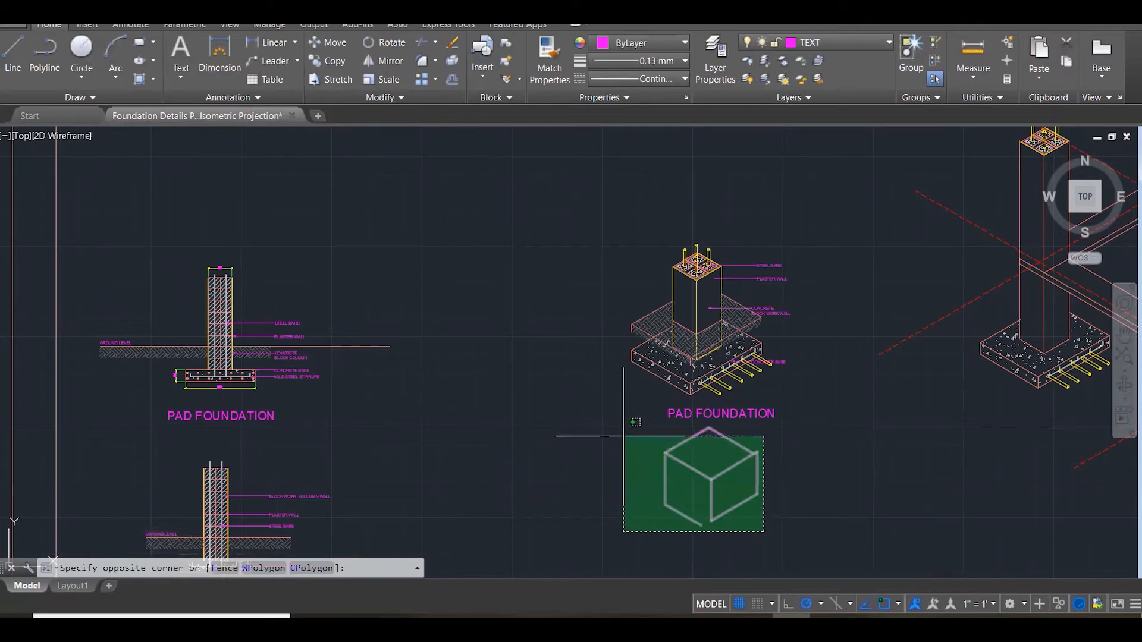
{"action": "left_click", "coordinate": [623, 436]}
{"action": "key", "text": "Delete"}
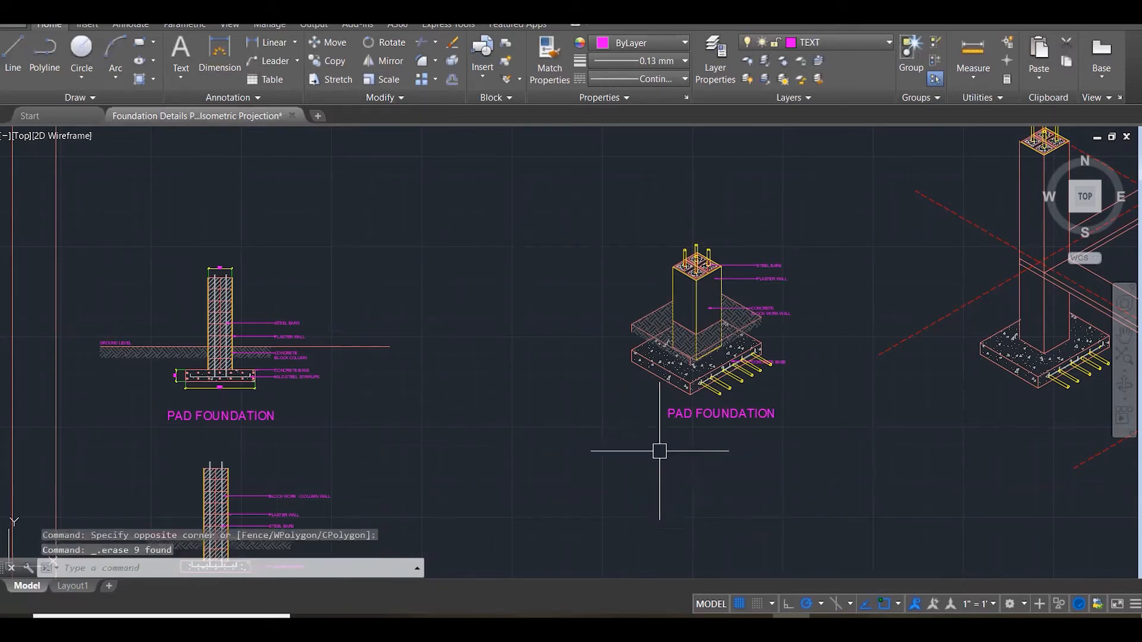
Draw a closed isometric side face for the concrete base below the reference, with 200 vertical edges and a 1200 edge at 30 degrees.
{"action": "scroll", "coordinate": [797, 292], "scroll_direction": "down", "scroll_amount": 3}
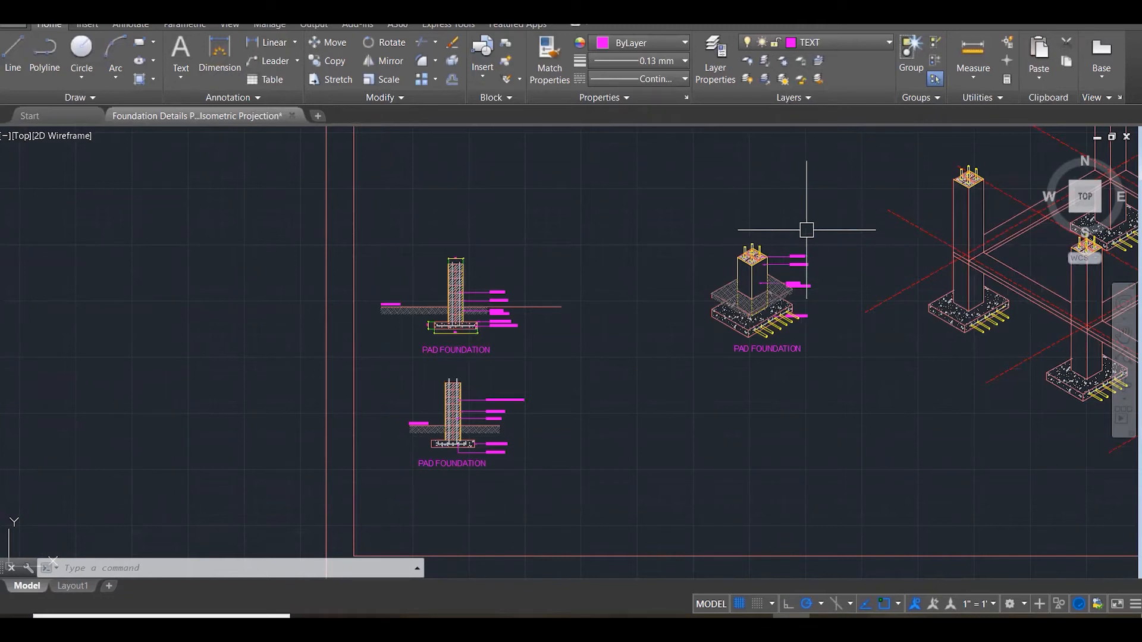
{"action": "scroll", "coordinate": [806, 229], "scroll_direction": "up", "scroll_amount": 2}
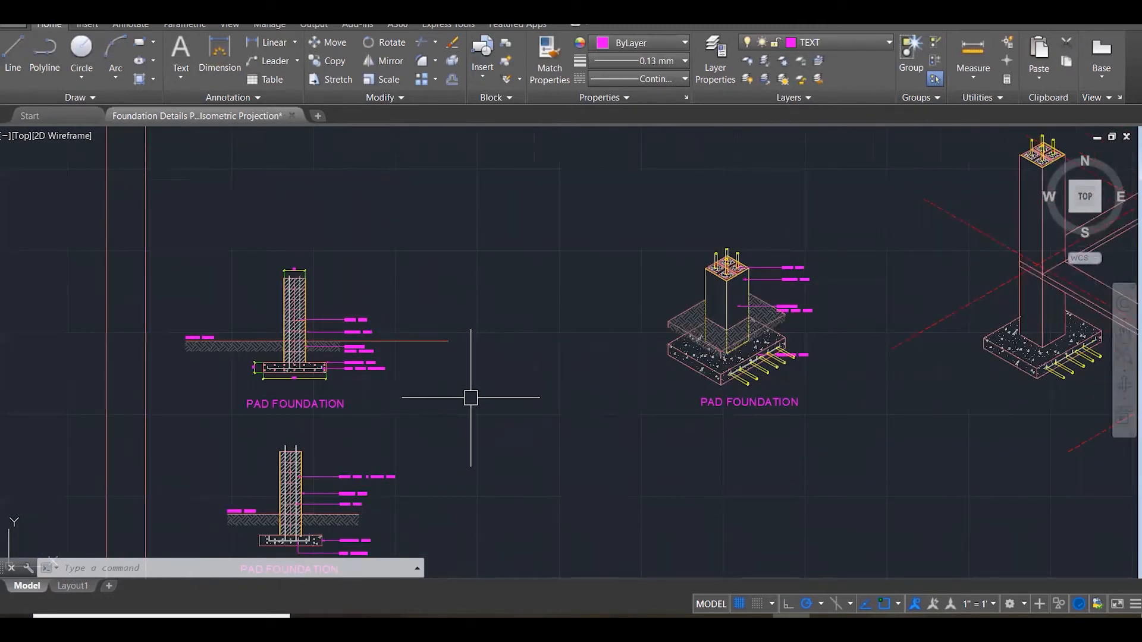
{"action": "type", "text": "l"}
{"action": "key", "text": "Return"}
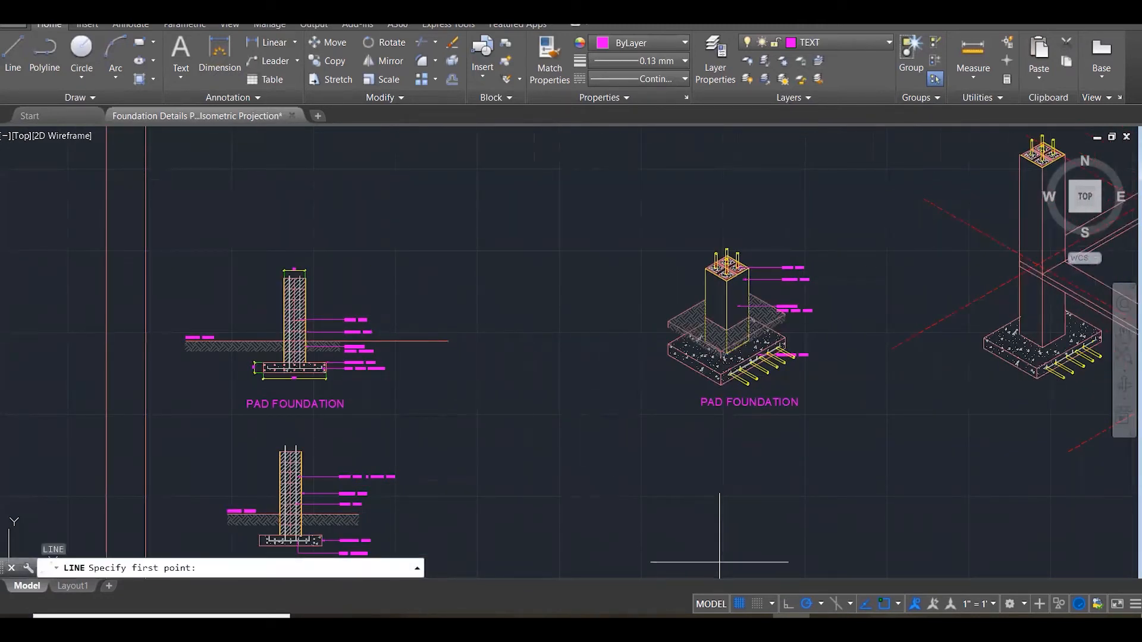
{"action": "left_click", "coordinate": [609, 562]}
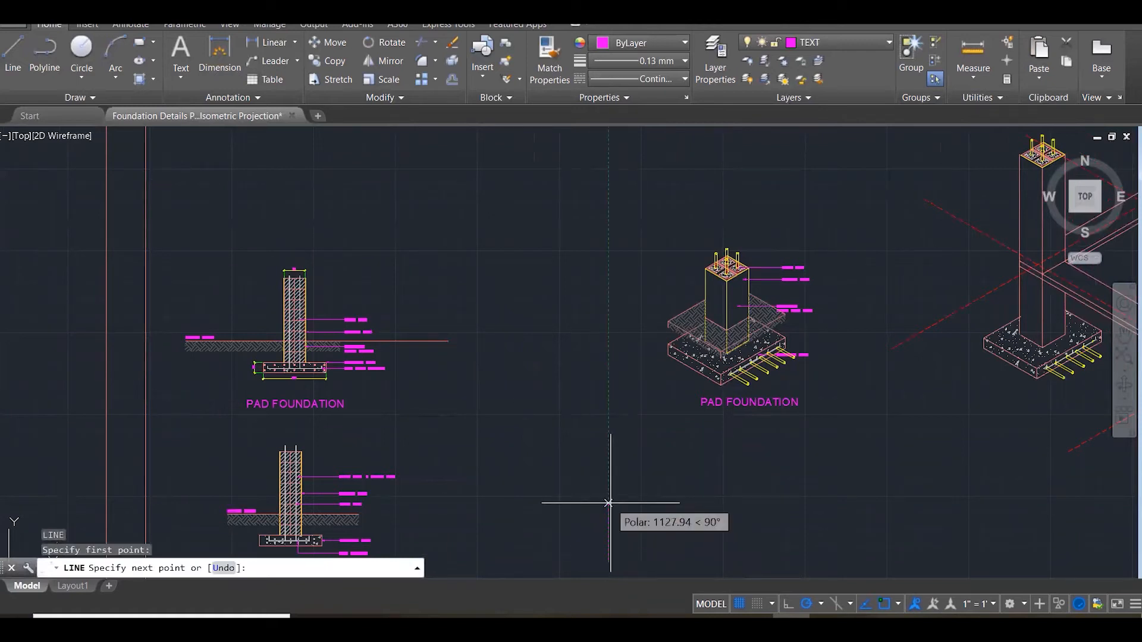
{"action": "type", "text": "200"}
{"action": "key", "text": "Return"}
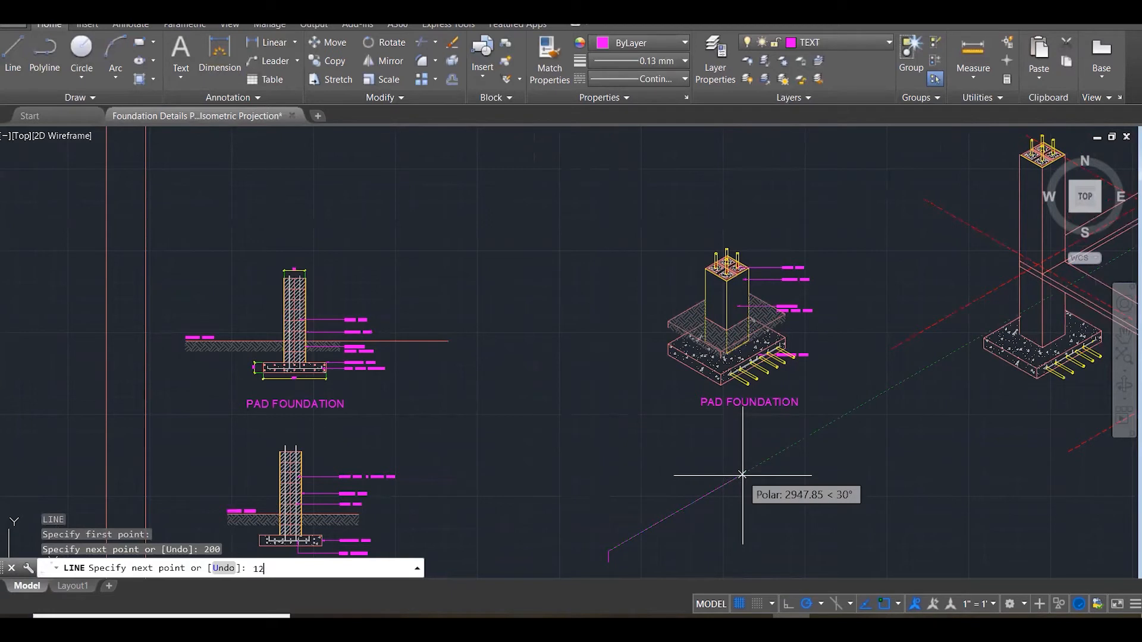
{"action": "type", "text": "1200"}
{"action": "key", "text": "Return"}
{"action": "scroll", "coordinate": [675, 485], "scroll_direction": "down", "scroll_amount": 3}
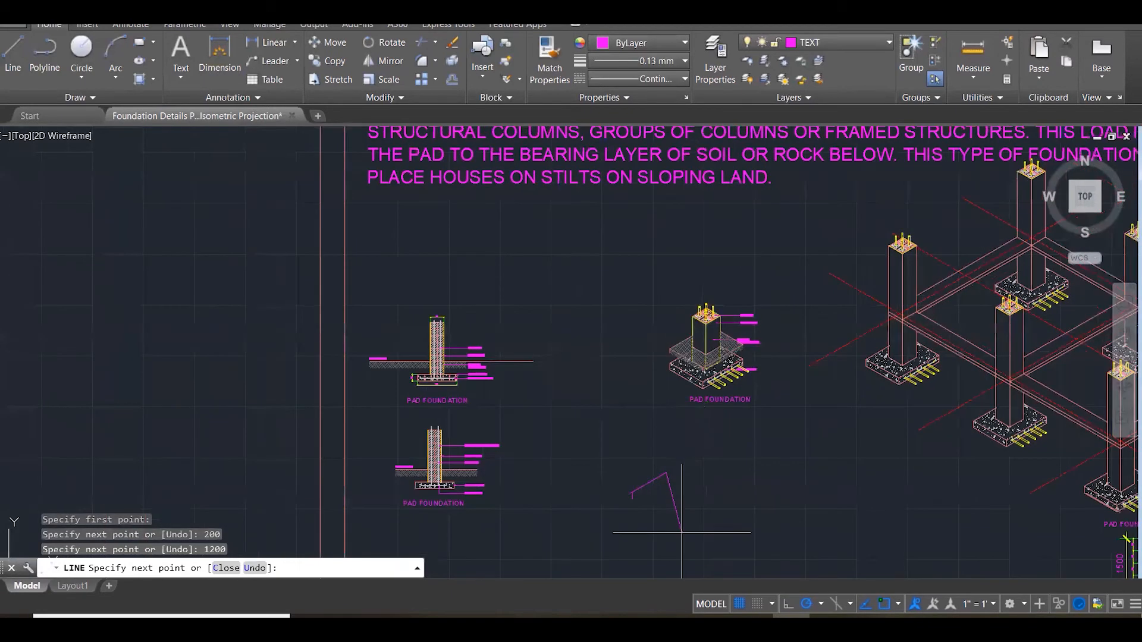
{"action": "scroll", "coordinate": [660, 515], "scroll_direction": "up", "scroll_amount": 5}
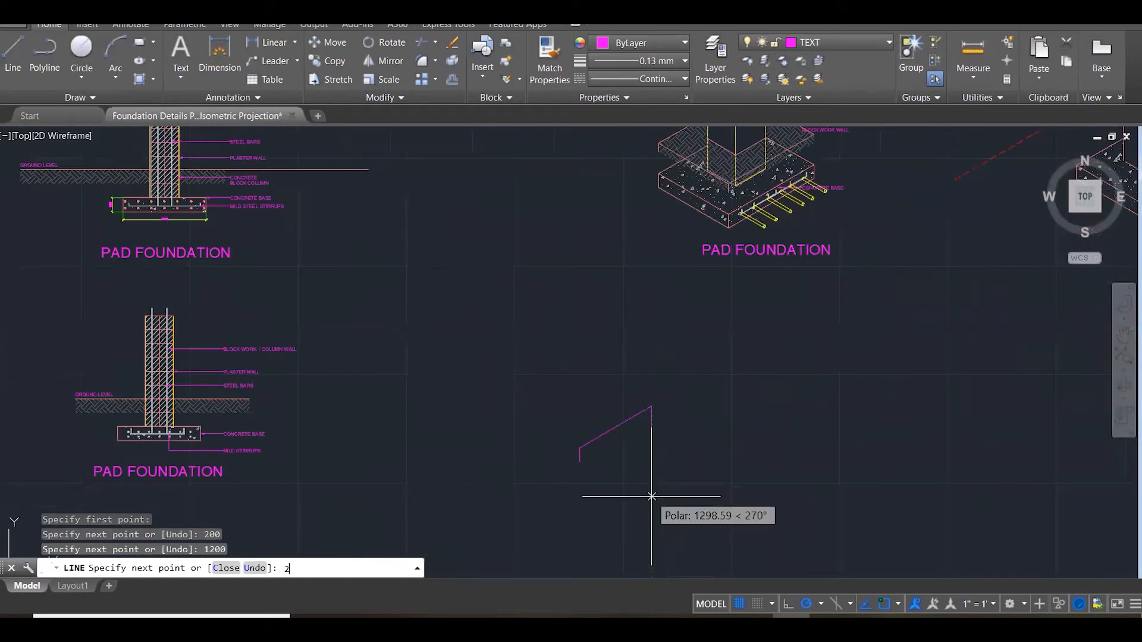
{"action": "key", "text": "Return"}
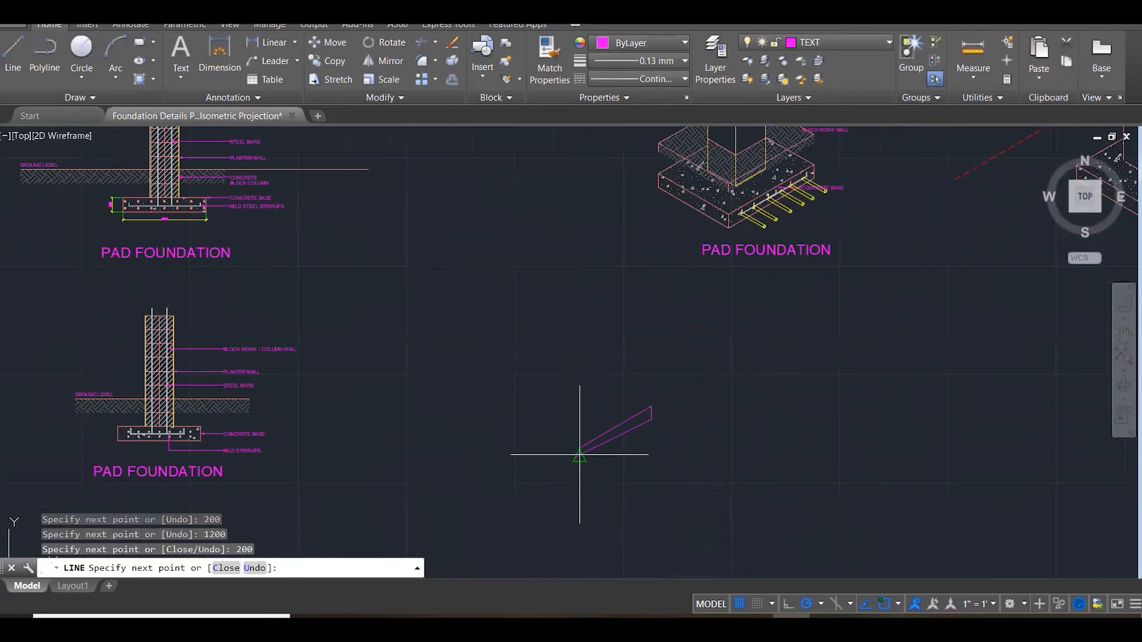
{"action": "left_click", "coordinate": [579, 461]}
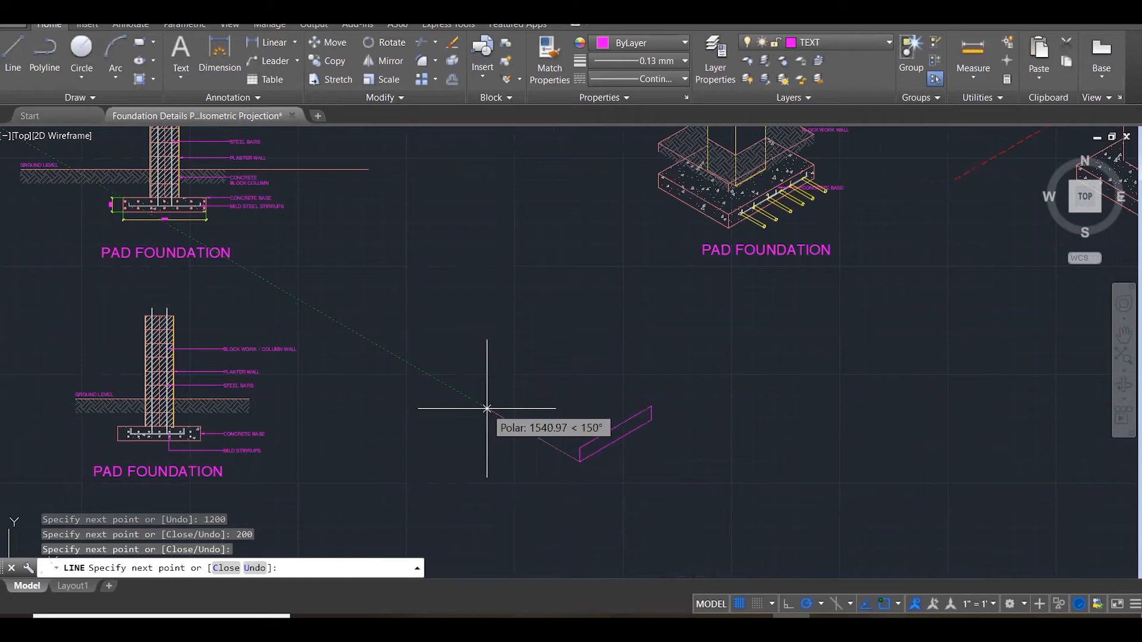
Try a 120 edge at 150 degrees from the side face's lower left corner, and undo the whole outline.
{"action": "key", "text": "Return"}
{"action": "key", "text": "Return"}
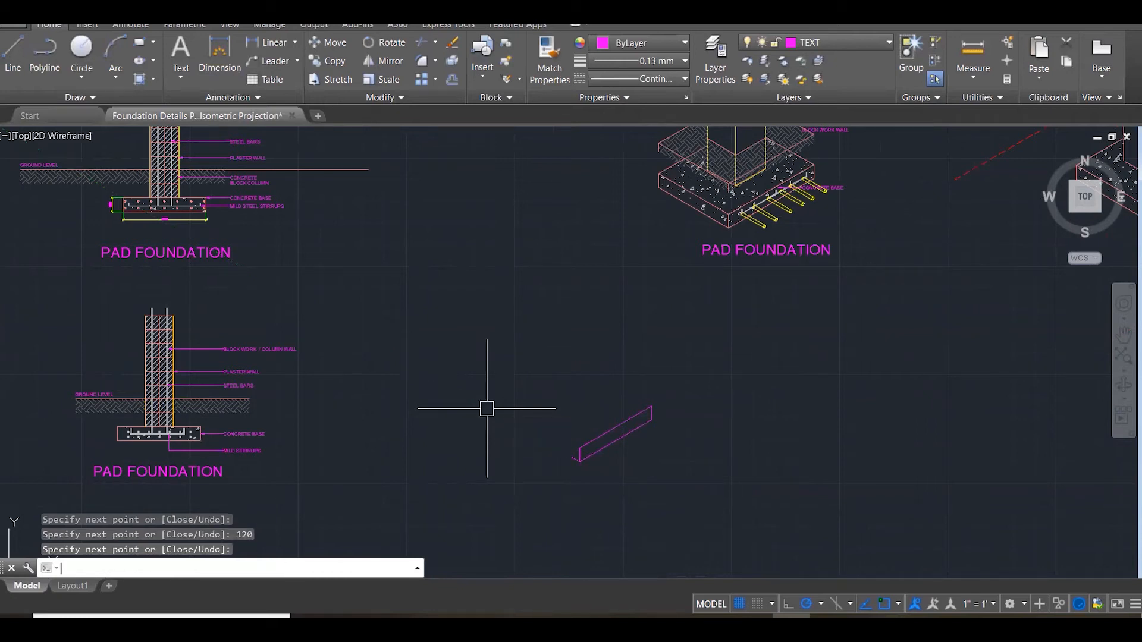
{"action": "key", "text": "ctrl+z"}
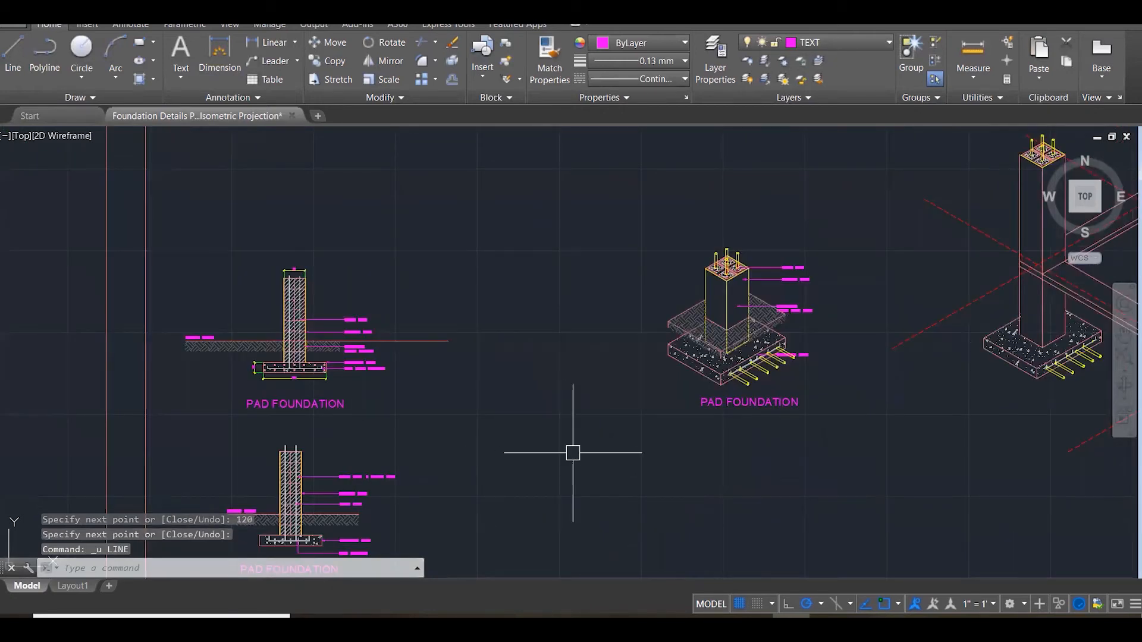
Redraw the base's isometric side face beside the new section as a closed outline, 200 high and 1200 long at 30 degrees.
{"action": "scroll", "coordinate": [676, 321], "scroll_direction": "down", "scroll_amount": 2}
{"action": "scroll", "coordinate": [634, 505], "scroll_direction": "up", "scroll_amount": 3}
{"action": "scroll", "coordinate": [634, 515], "scroll_direction": "up", "scroll_amount": 1}
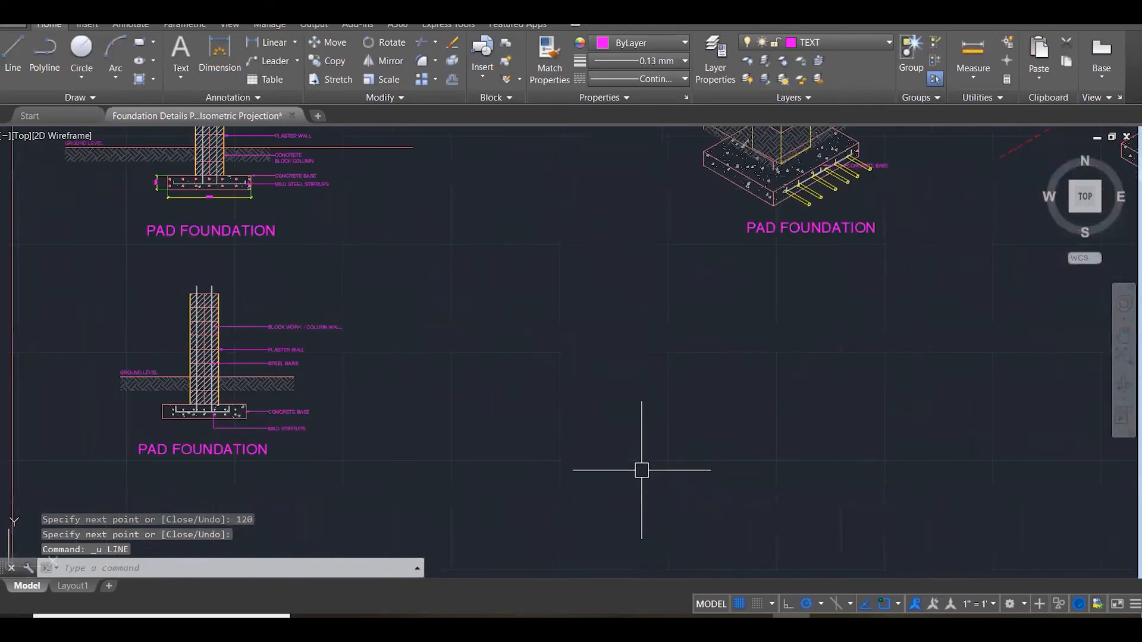
{"action": "type", "text": "l"}
{"action": "key", "text": "Return"}
{"action": "left_click", "coordinate": [581, 473]}
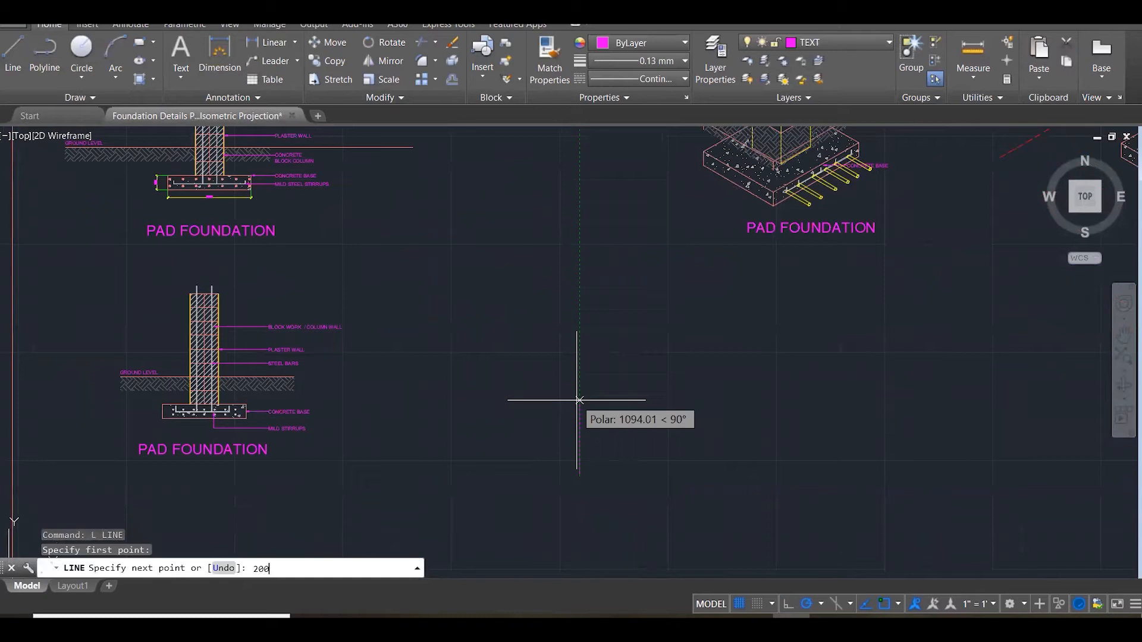
{"action": "type", "text": "200"}
{"action": "key", "text": "Return"}
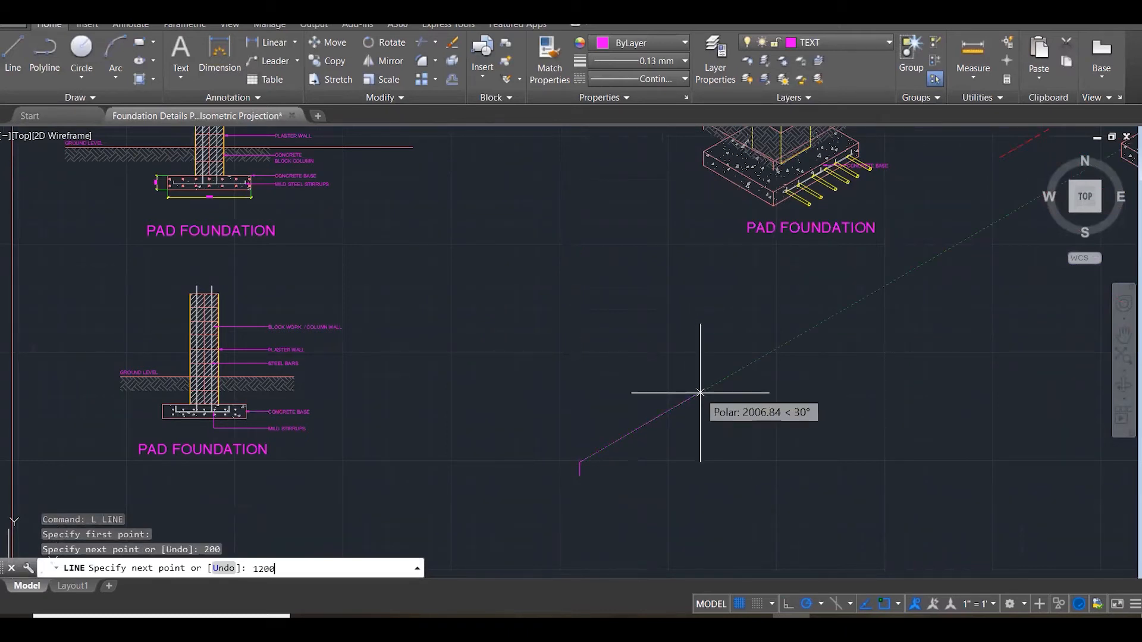
{"action": "key", "text": "Return"}
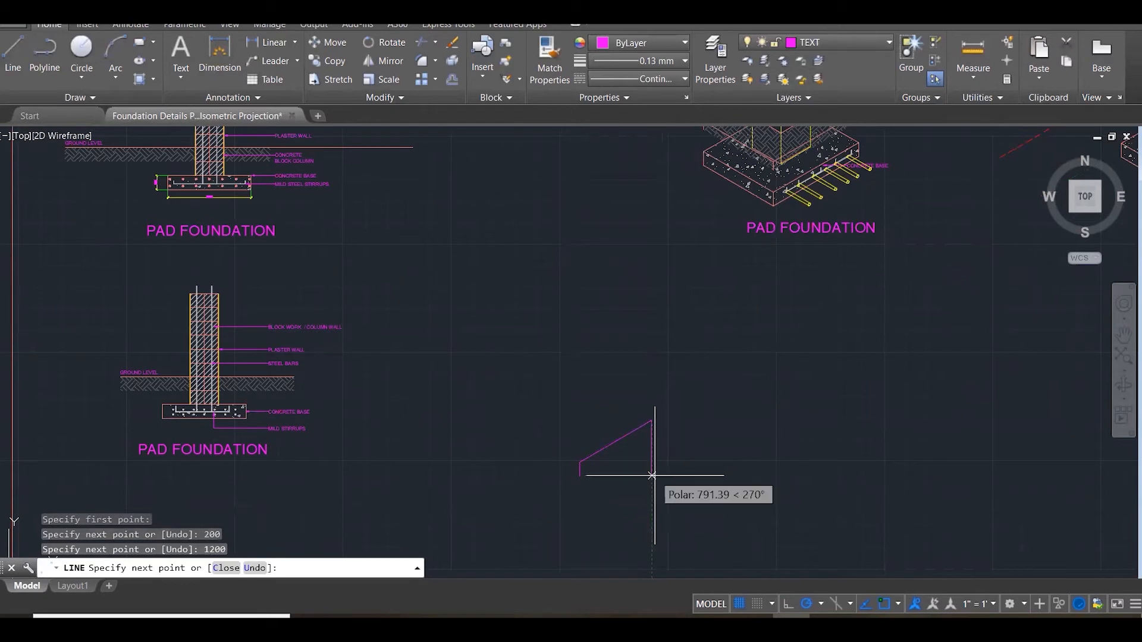
{"action": "type", "text": "200"}
{"action": "key", "text": "Return"}
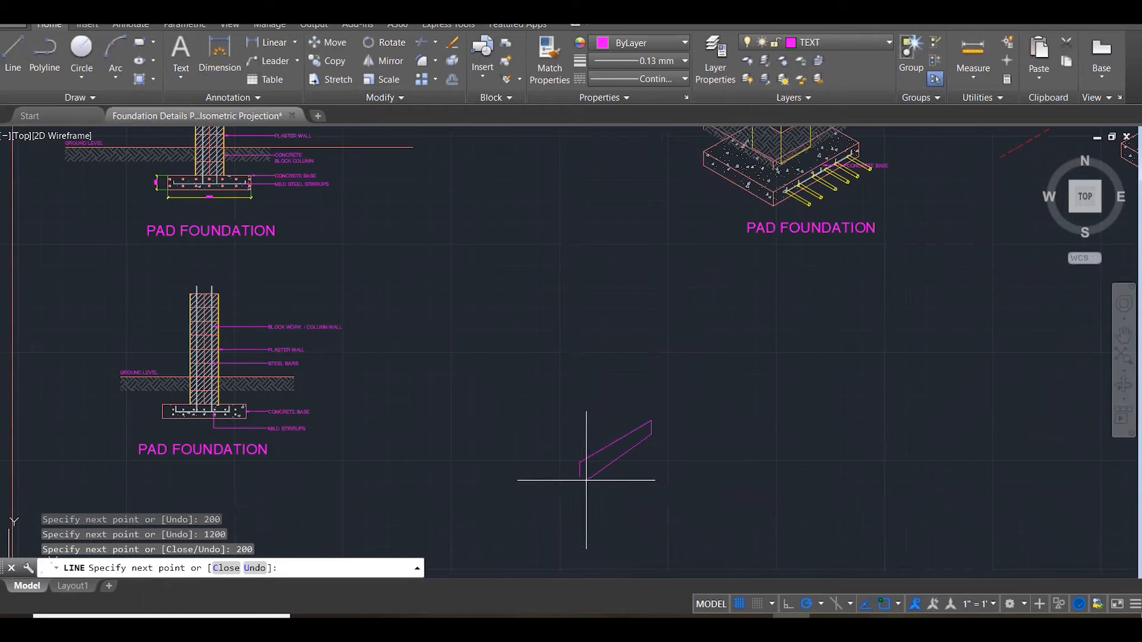
{"action": "key", "text": "Escape"}
{"action": "key", "text": "Escape"}
{"action": "key", "text": "Escape"}
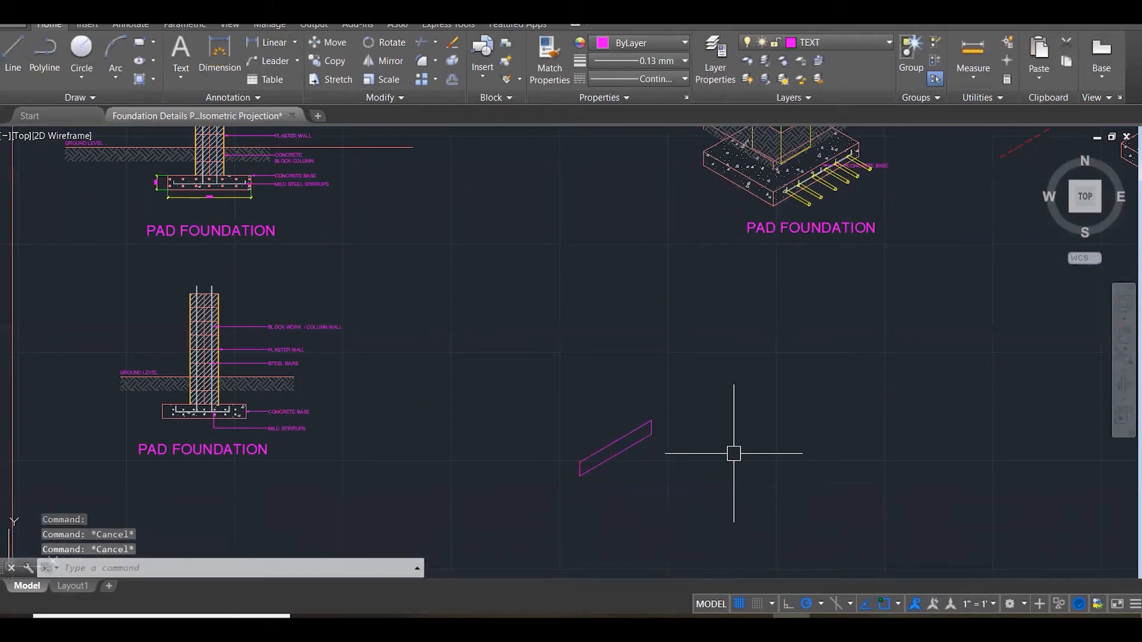
Try to draw a 120 line at 150 degrees from the side face's lower left corner, and undo it.
{"action": "key", "text": "space"}
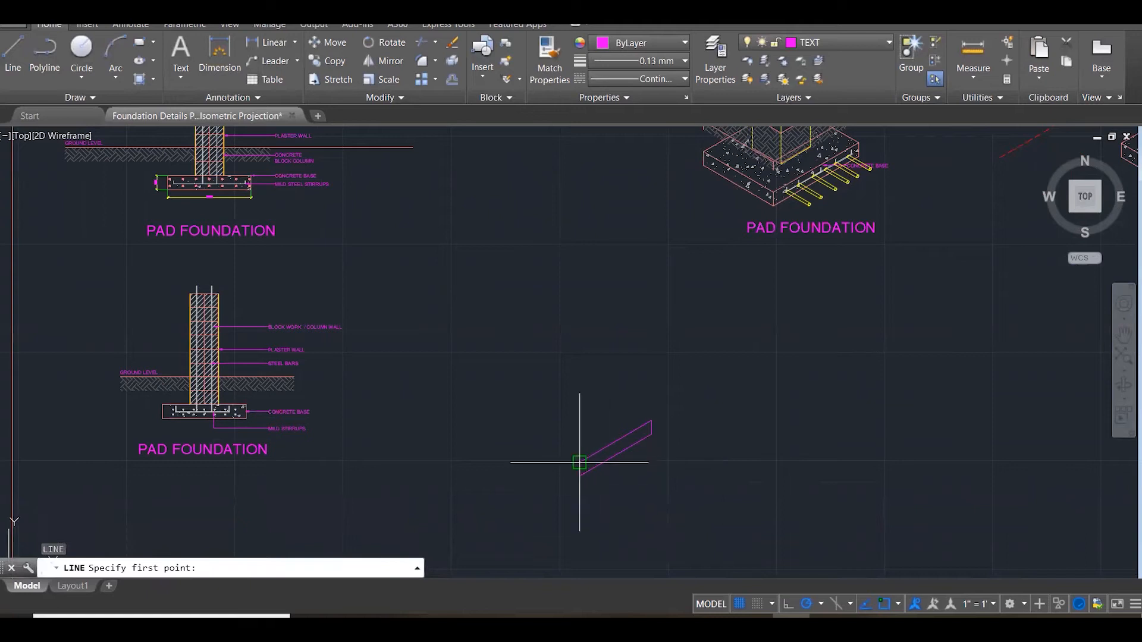
{"action": "left_click", "coordinate": [580, 475]}
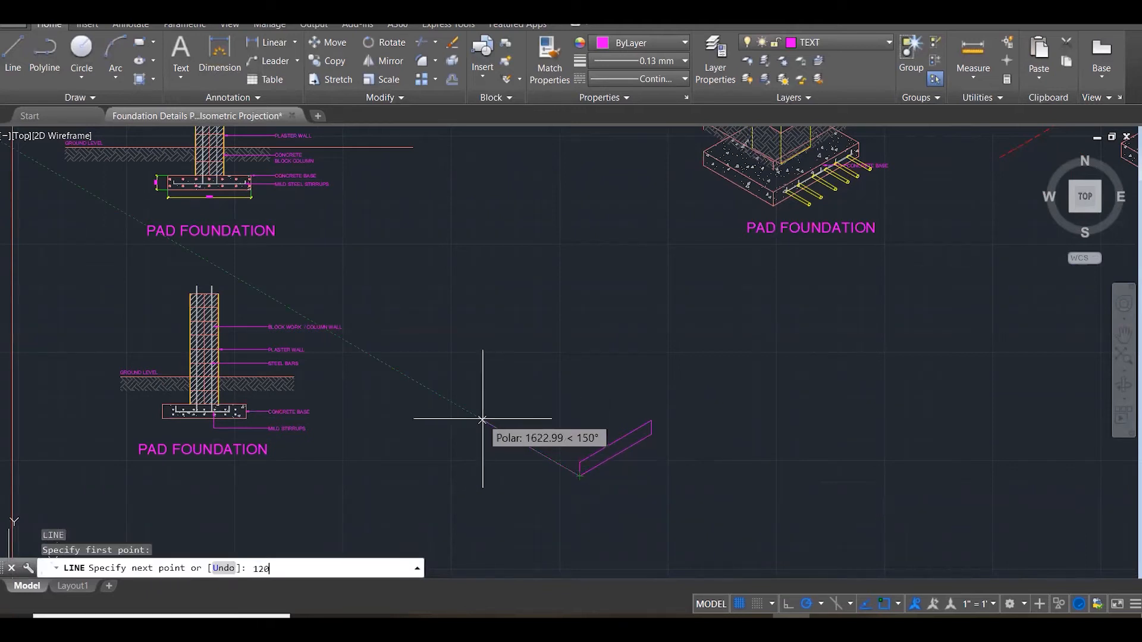
{"action": "type", "text": "120"}
{"action": "key", "text": "Return"}
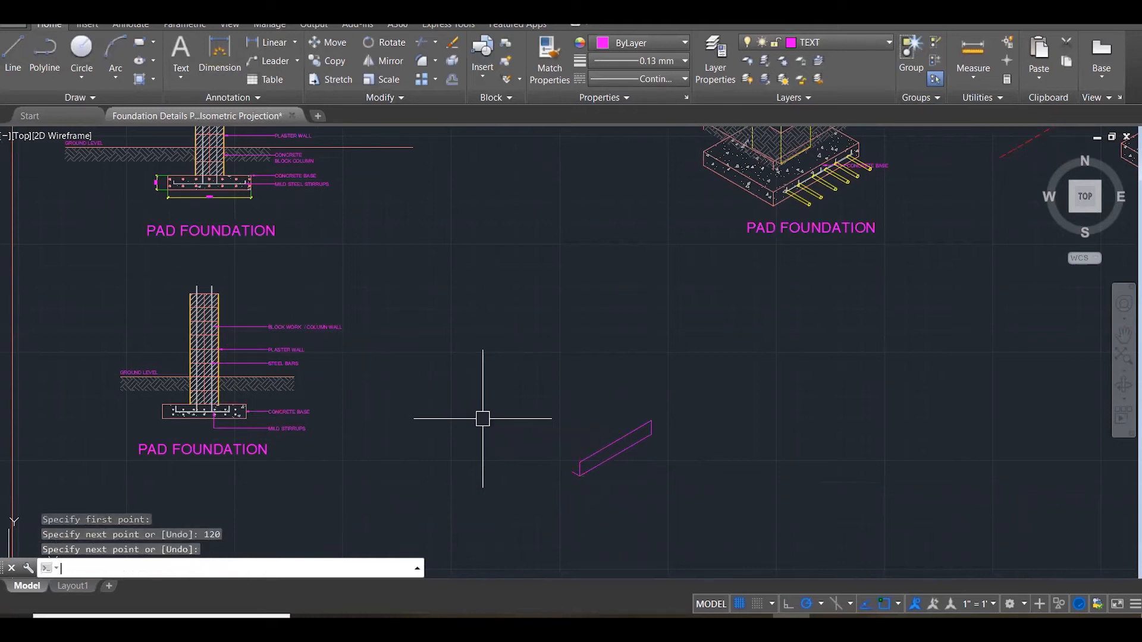
{"action": "key", "text": "Escape"}
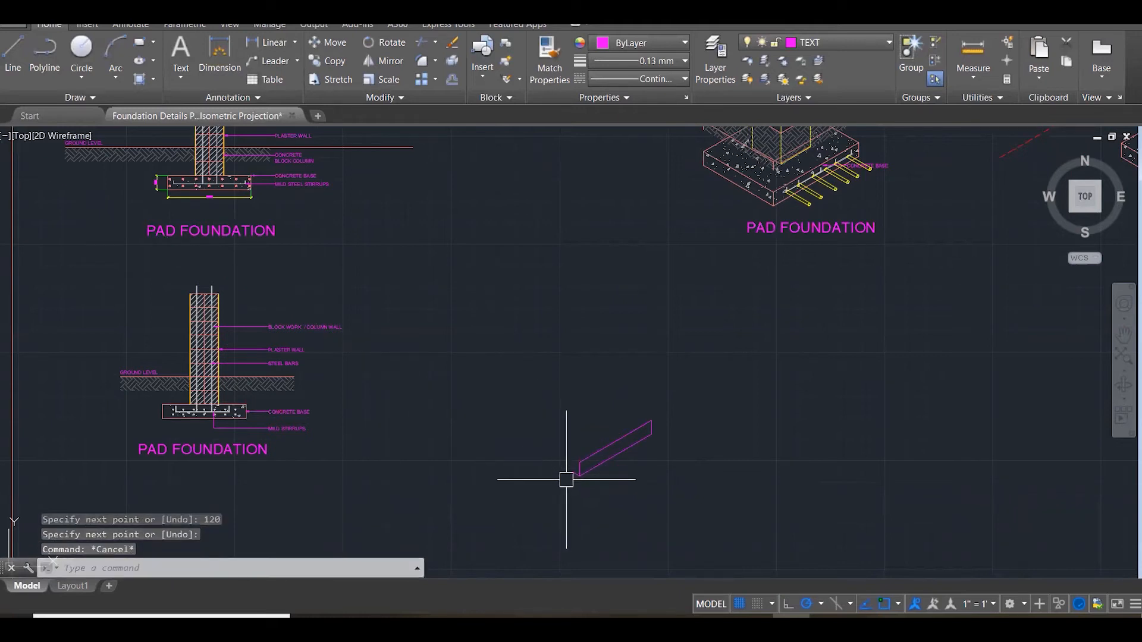
{"action": "key", "text": "ctrl+z"}
Start a new line for the adjoining side of the isometric concrete base.
{"action": "type", "text": "l"}
{"action": "key", "text": "Return"}
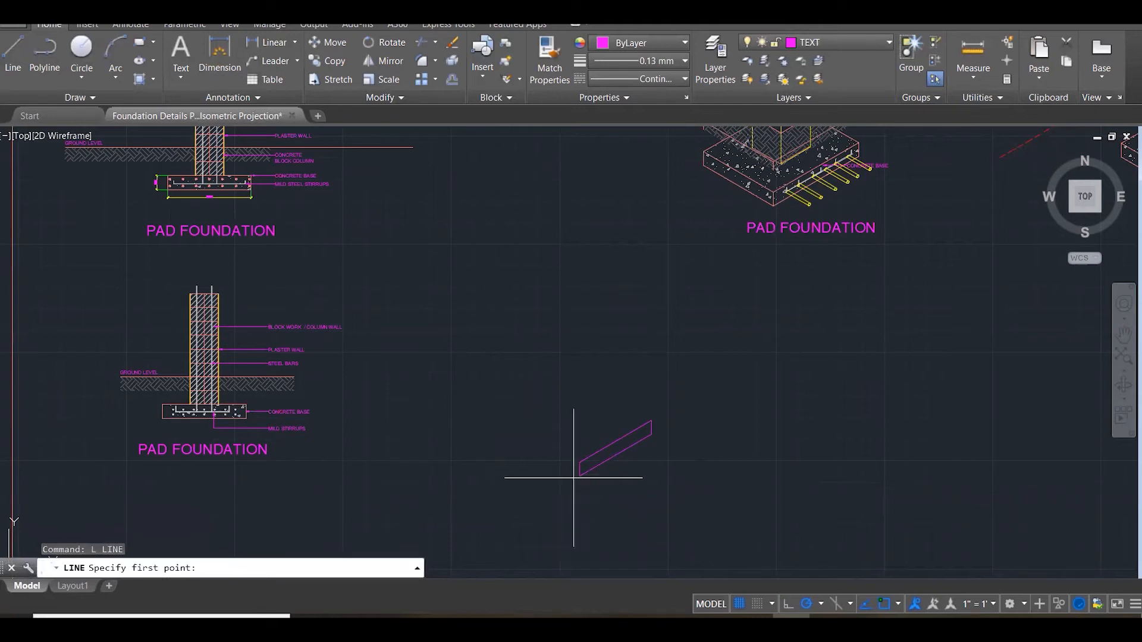
Draw the slab's second side face from the lower front corner: 1200 at 150°, 200 vertically, then back to the upper front corner.
{"action": "left_click", "coordinate": [579, 475]}
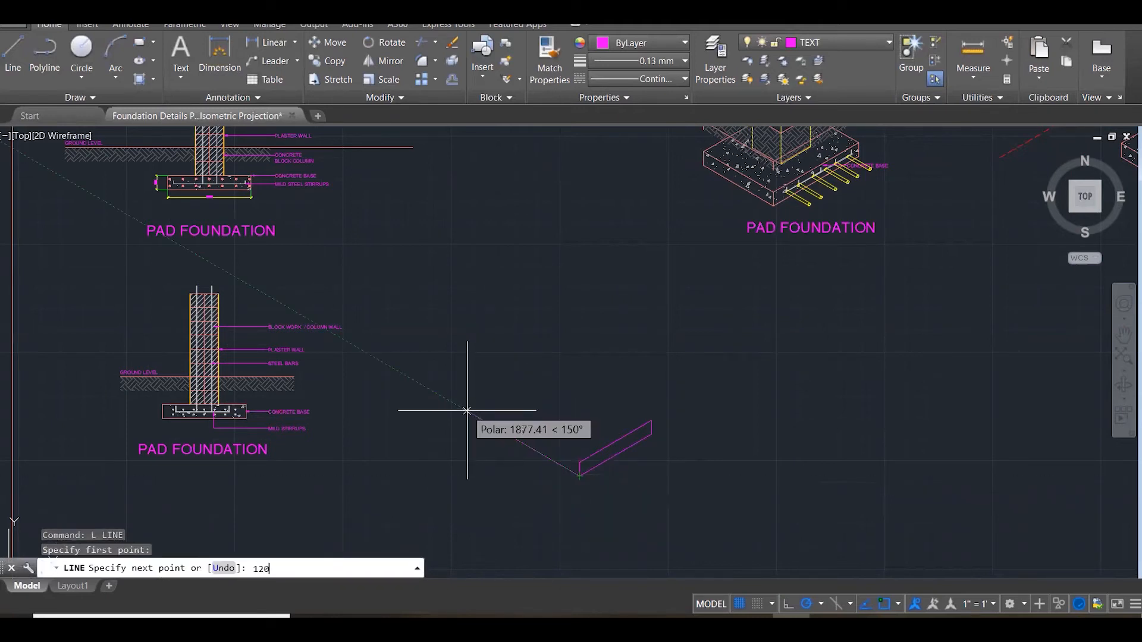
{"action": "type", "text": "1200"}
{"action": "key", "text": "Return"}
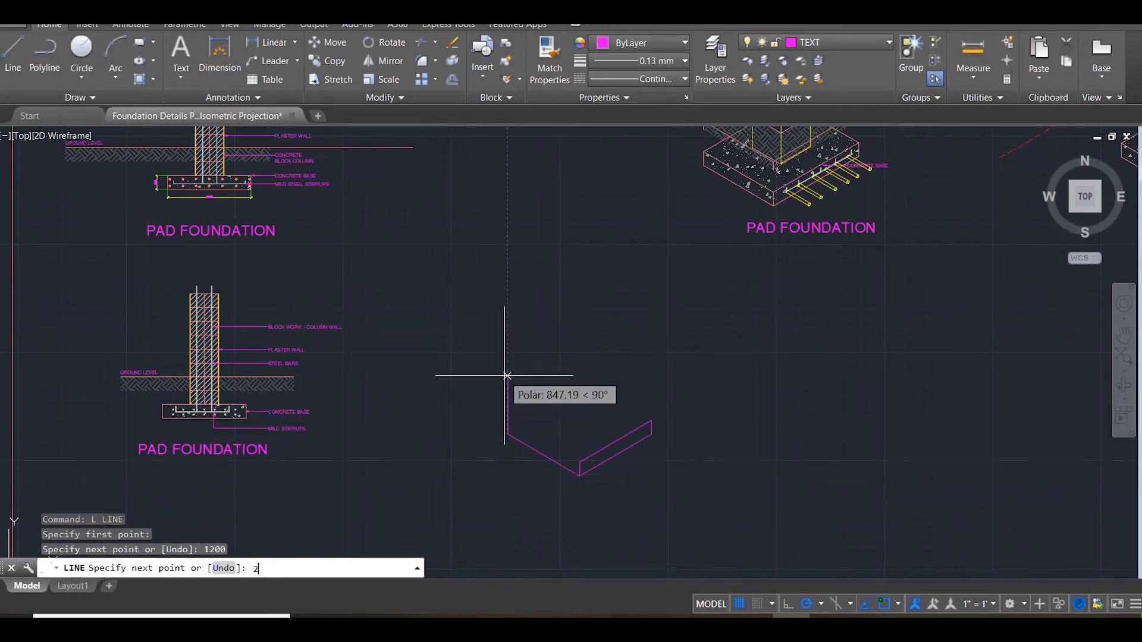
{"action": "type", "text": "200"}
{"action": "key", "text": "Return"}
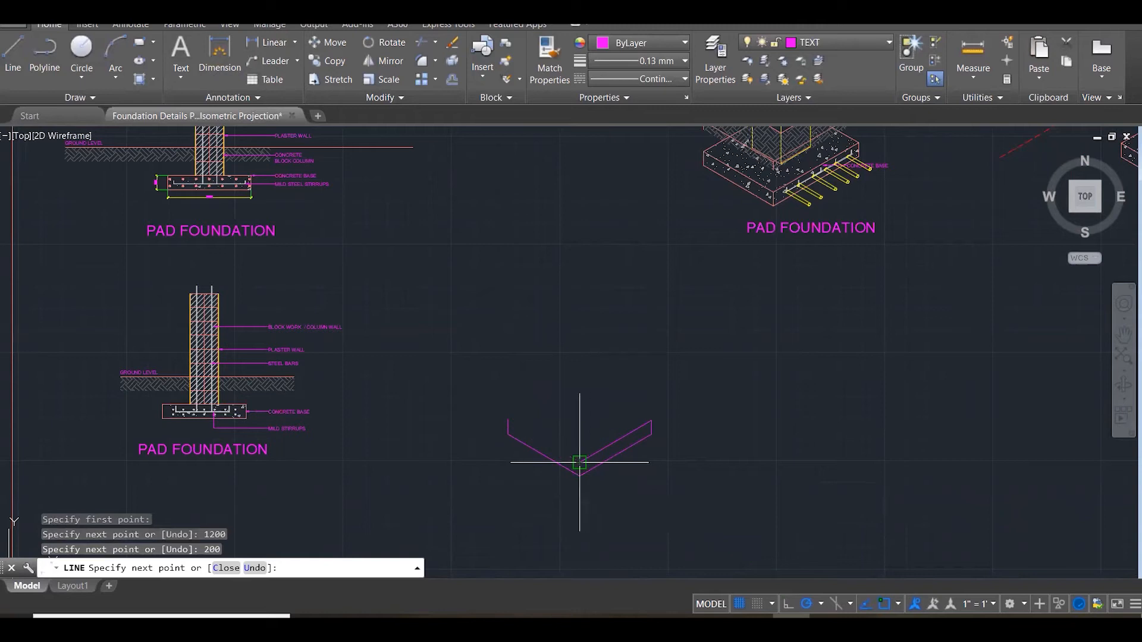
{"action": "left_click", "coordinate": [579, 462]}
{"action": "key", "text": "Escape"}
{"action": "key", "text": "Escape"}
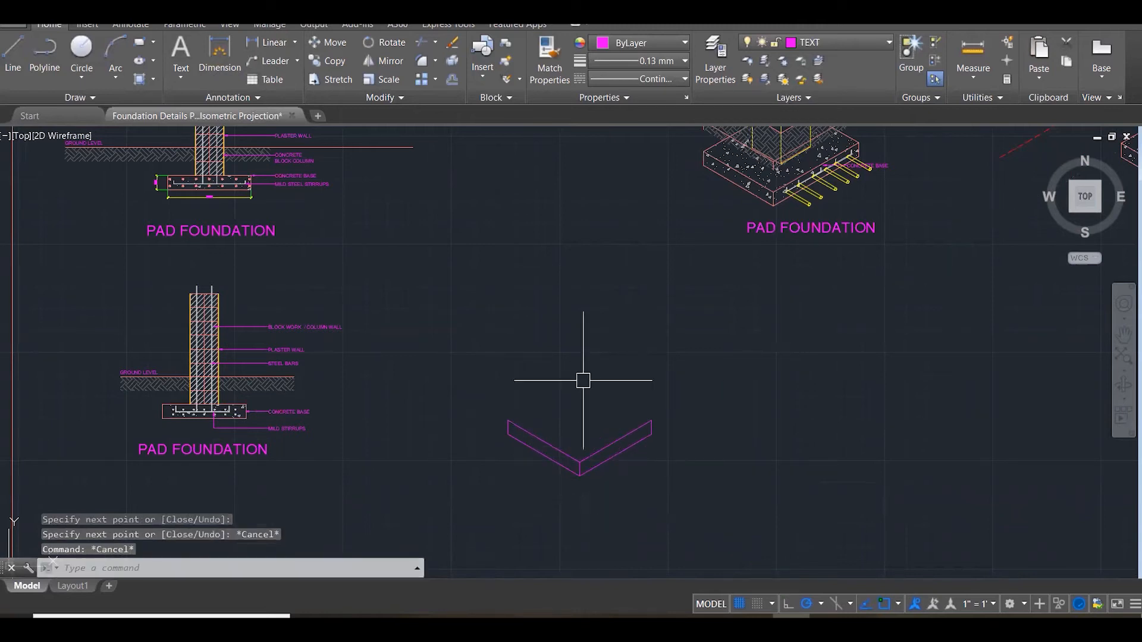
Copy the new side face from the slab's upper front corner to the upper corner at the far end of the other face.
{"action": "left_click", "coordinate": [451, 362]}
{"action": "left_click", "coordinate": [587, 525]}
{"action": "type", "text": "c"}
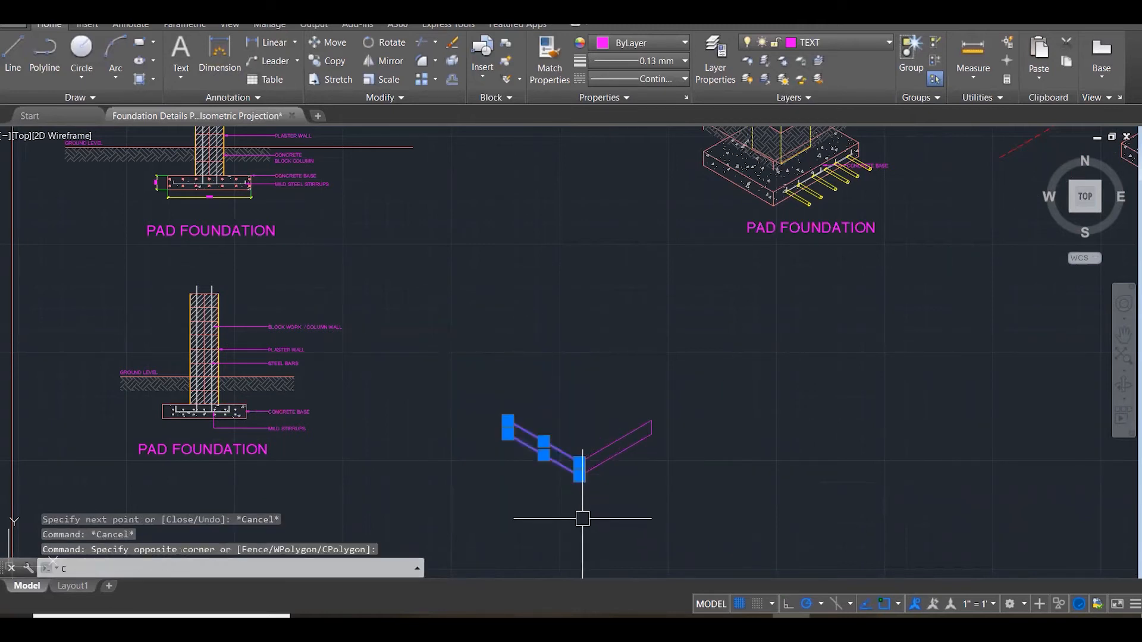
{"action": "key", "text": "Return"}
{"action": "left_click", "coordinate": [580, 462]}
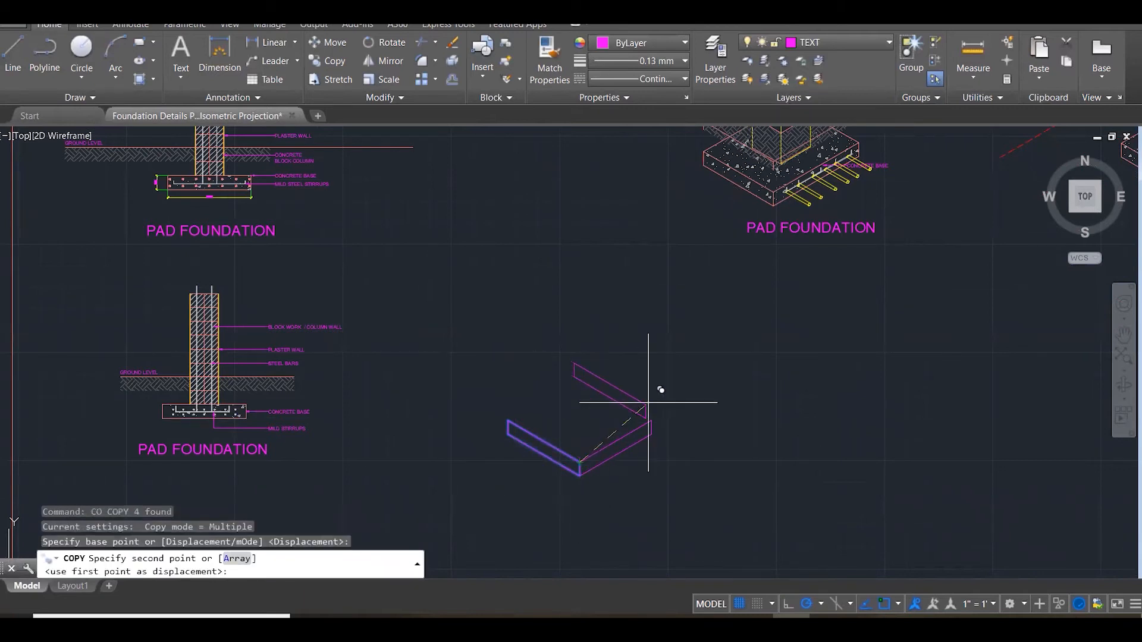
{"action": "left_click", "coordinate": [633, 423]}
{"action": "key", "text": "Escape"}
Close the slab's top face with a line from its rear corner to the outer corner of the original side face.
{"action": "type", "text": "l"}
{"action": "key", "text": "Return"}
{"action": "left_click", "coordinate": [579, 378]}
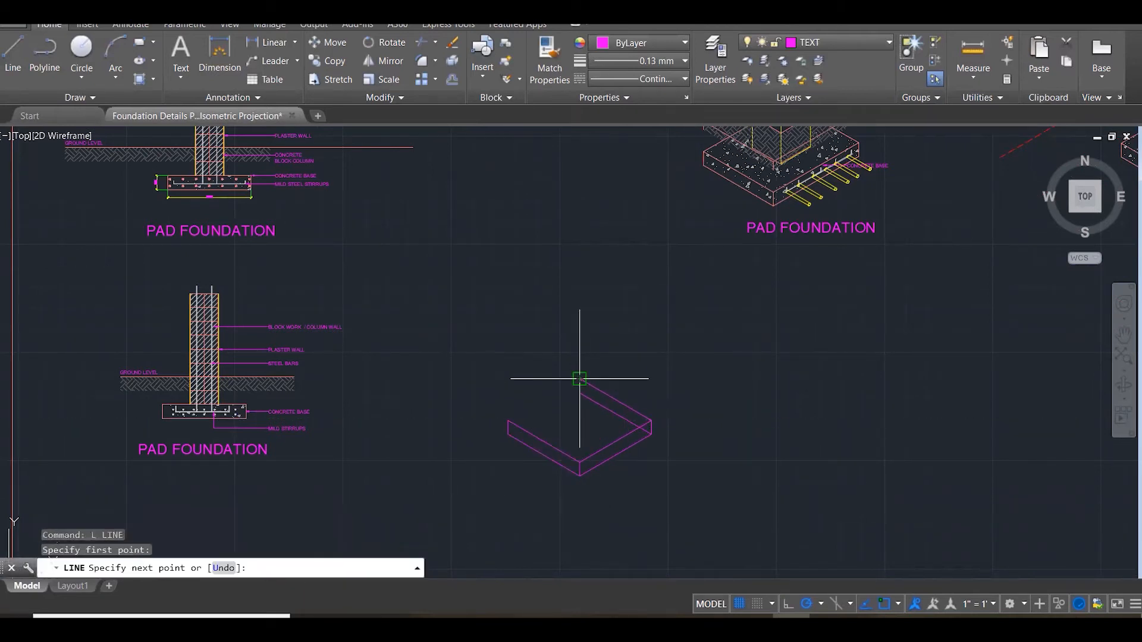
{"action": "left_click", "coordinate": [507, 420]}
{"action": "key", "text": "Escape"}
{"action": "key", "text": "Escape"}
Erase the two hidden edges at the back of the slab, below the top face.
{"action": "scroll", "coordinate": [578, 415], "scroll_direction": "up", "scroll_amount": 2}
{"action": "left_click", "coordinate": [594, 410]}
{"action": "left_click", "coordinate": [568, 383]}
{"action": "key", "text": "Delete"}
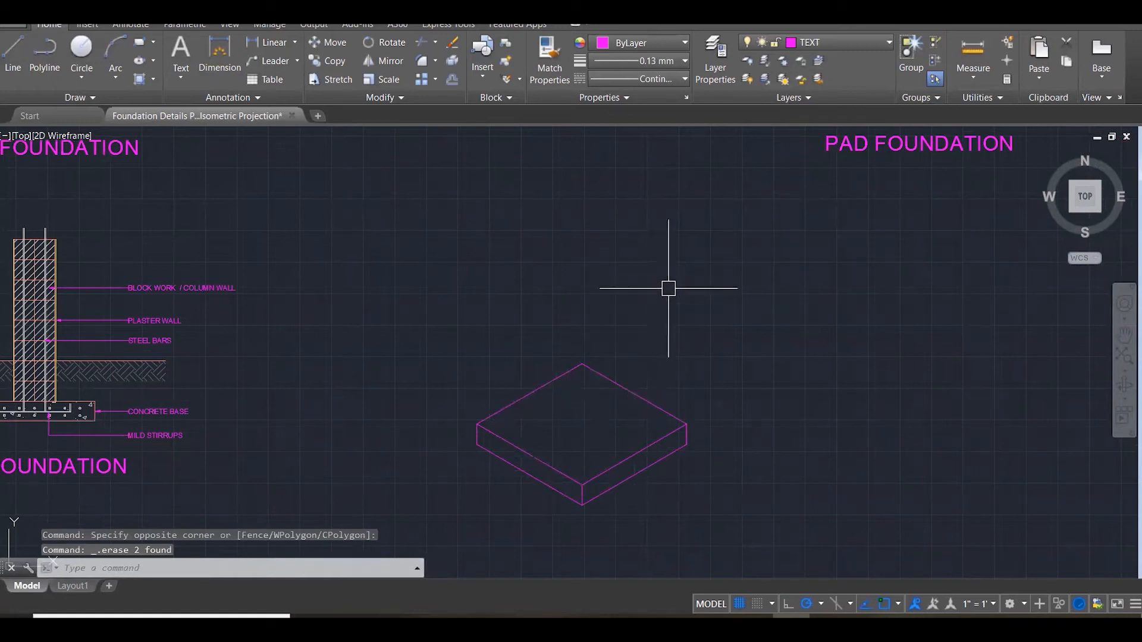
Move all lines of the isometric slab to the OUTLINE layer.
{"action": "left_click", "coordinate": [358, 302]}
{"action": "left_click", "coordinate": [756, 532]}
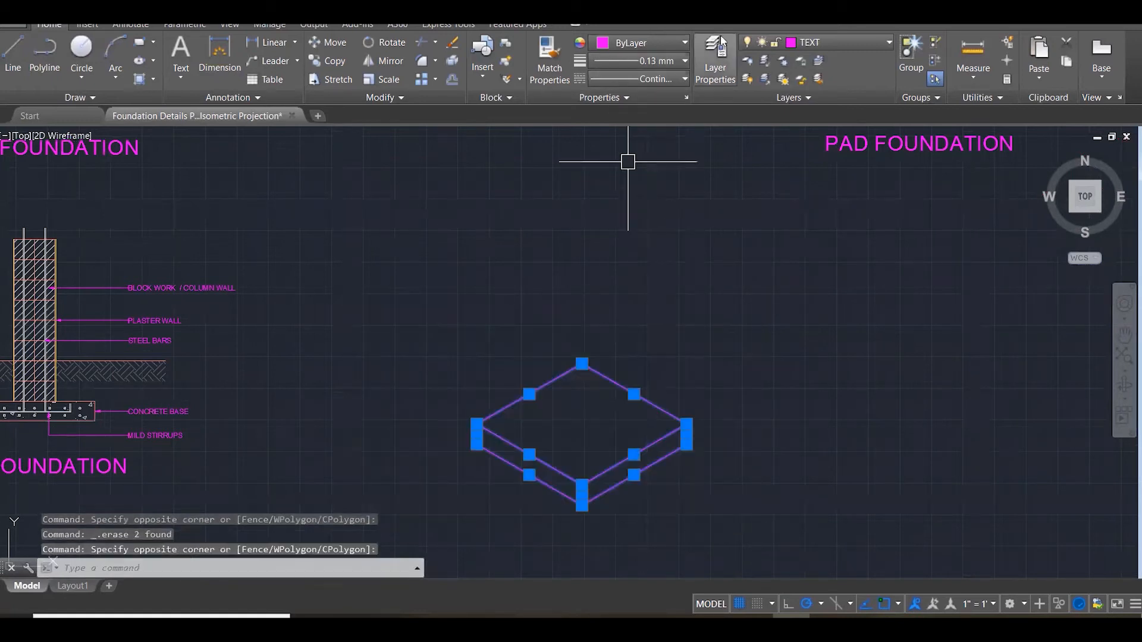
{"action": "left_click", "coordinate": [830, 40]}
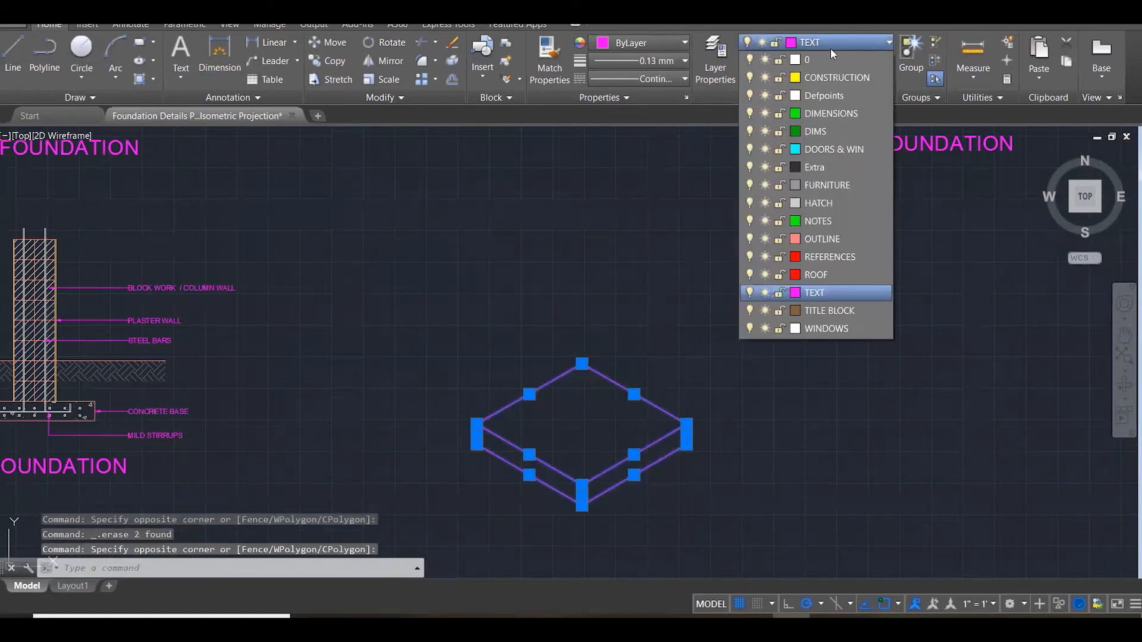
{"action": "left_click", "coordinate": [829, 239]}
{"action": "key", "text": "Escape"}
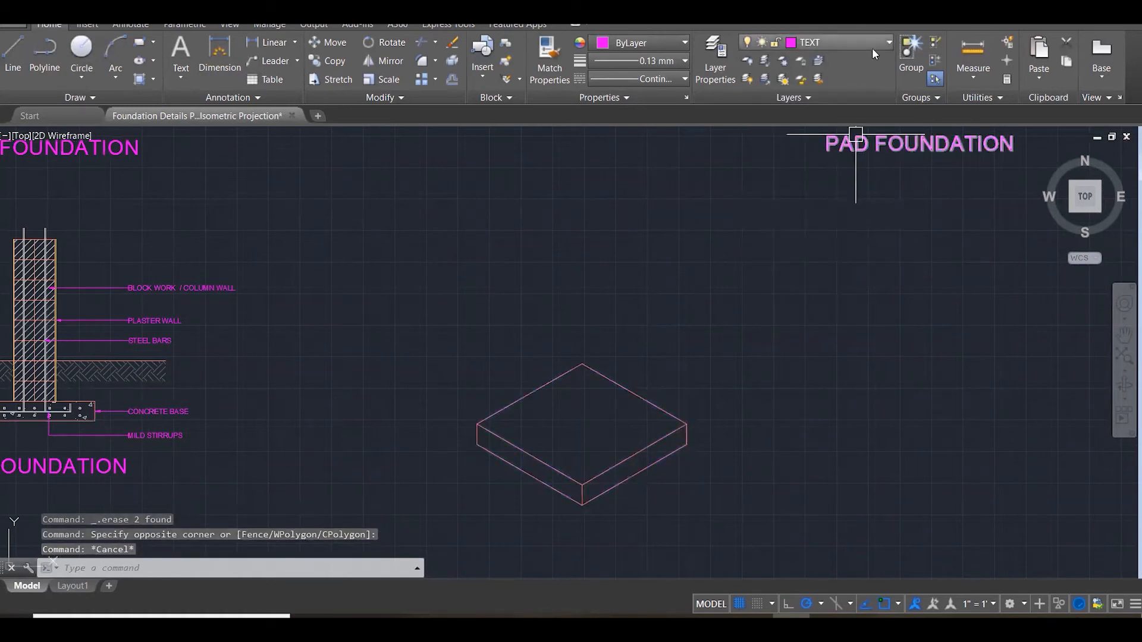
Make OUTLINE the current layer.
{"action": "left_click", "coordinate": [872, 46]}
{"action": "left_click", "coordinate": [849, 239]}
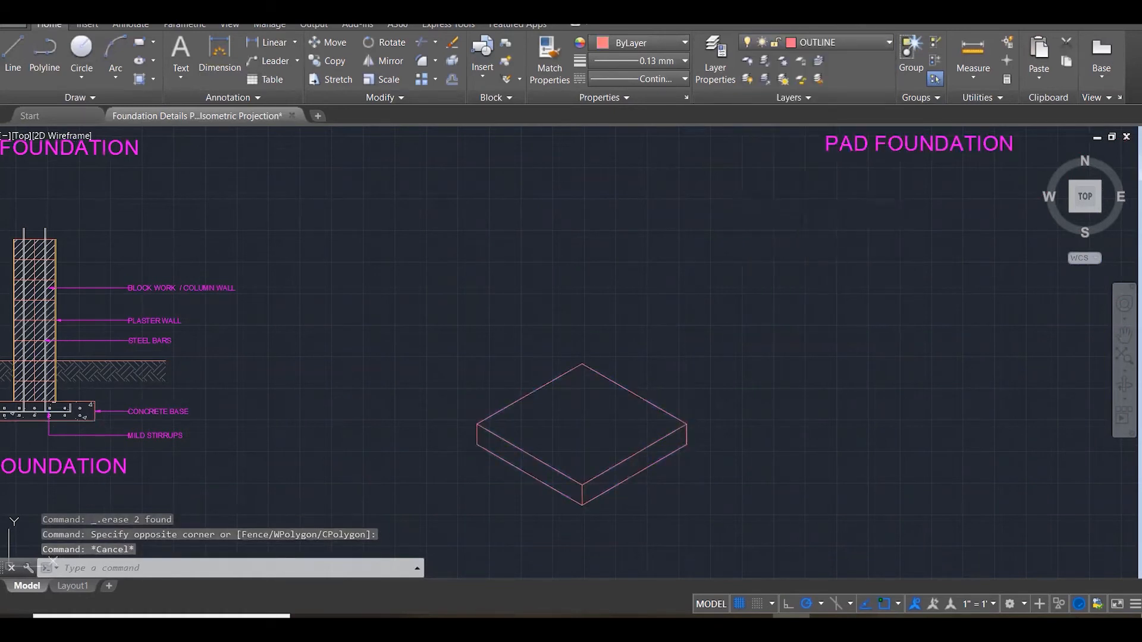
{"action": "key", "text": "Escape"}
{"action": "key", "text": "Escape"}
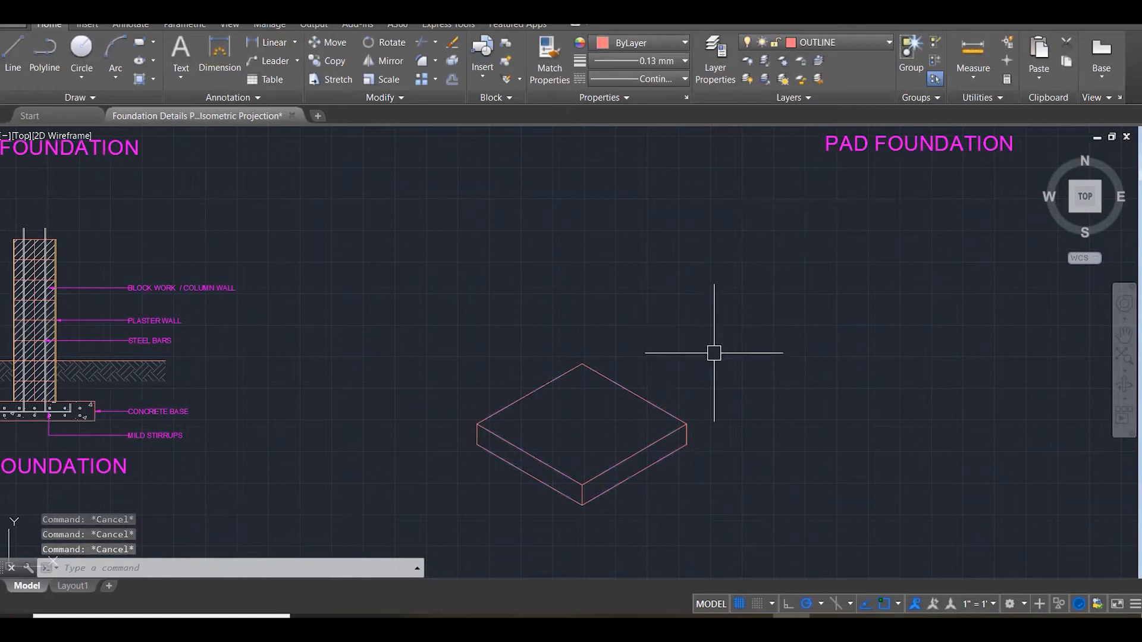
Draw two crossing centre lines on the slab's top face, joining the midpoints of opposite edges.
{"action": "scroll", "coordinate": [714, 354], "scroll_direction": "down", "scroll_amount": 1}
{"action": "type", "text": "l"}
{"action": "key", "text": "Return"}
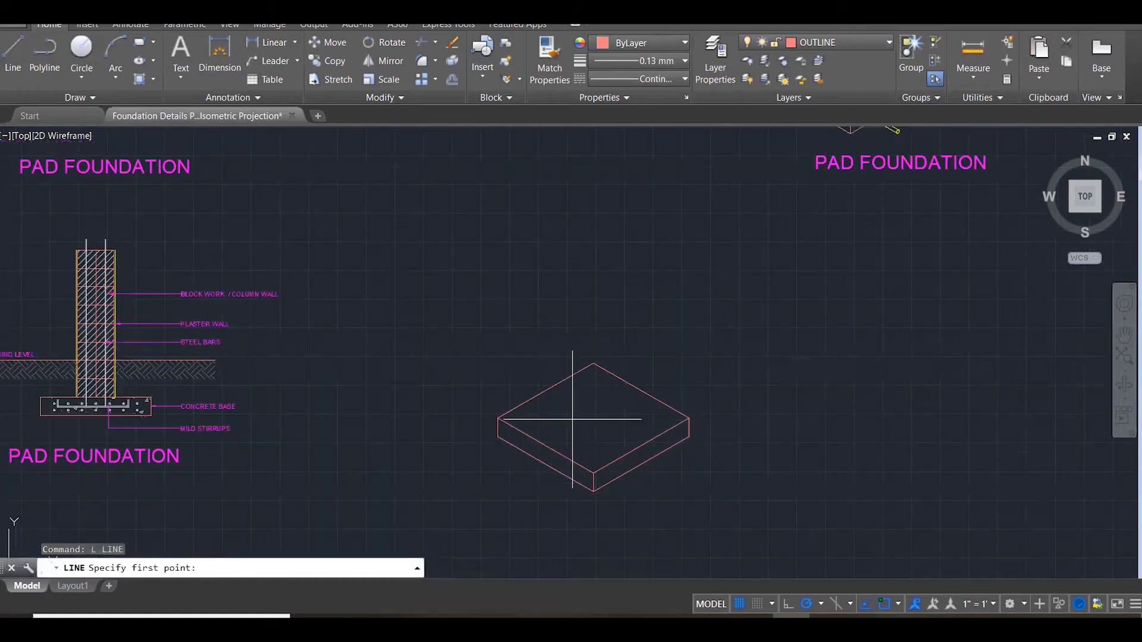
{"action": "left_click", "coordinate": [546, 445]}
{"action": "left_click", "coordinate": [642, 391]}
{"action": "key", "text": "Escape"}
{"action": "key", "text": "Return"}
{"action": "left_click", "coordinate": [641, 446]}
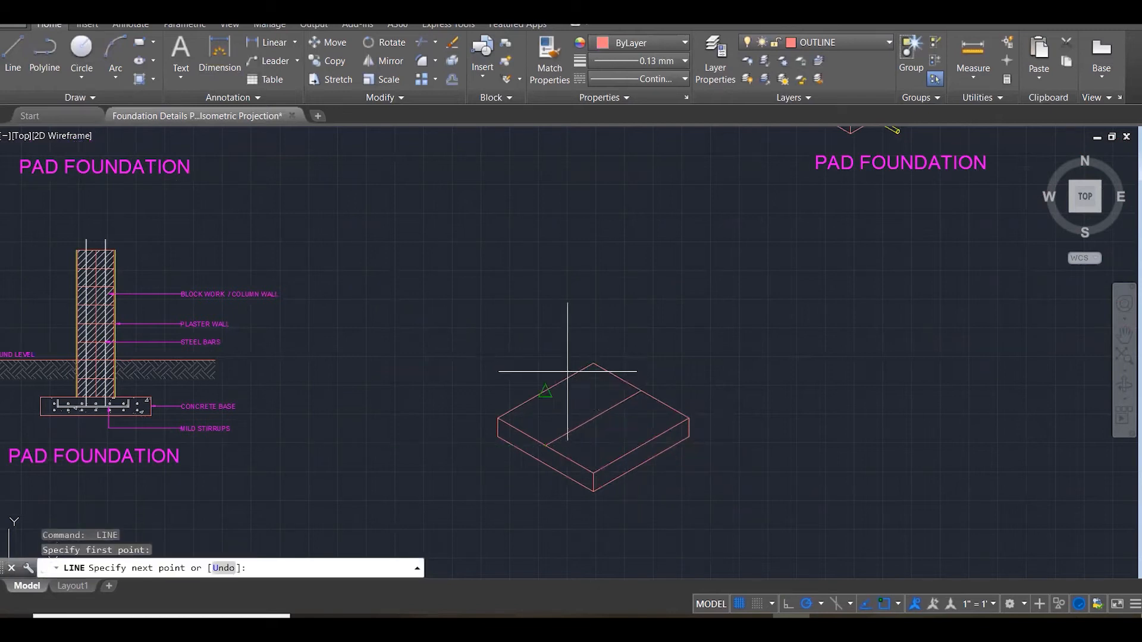
{"action": "left_click", "coordinate": [545, 391]}
{"action": "key", "text": "Escape"}
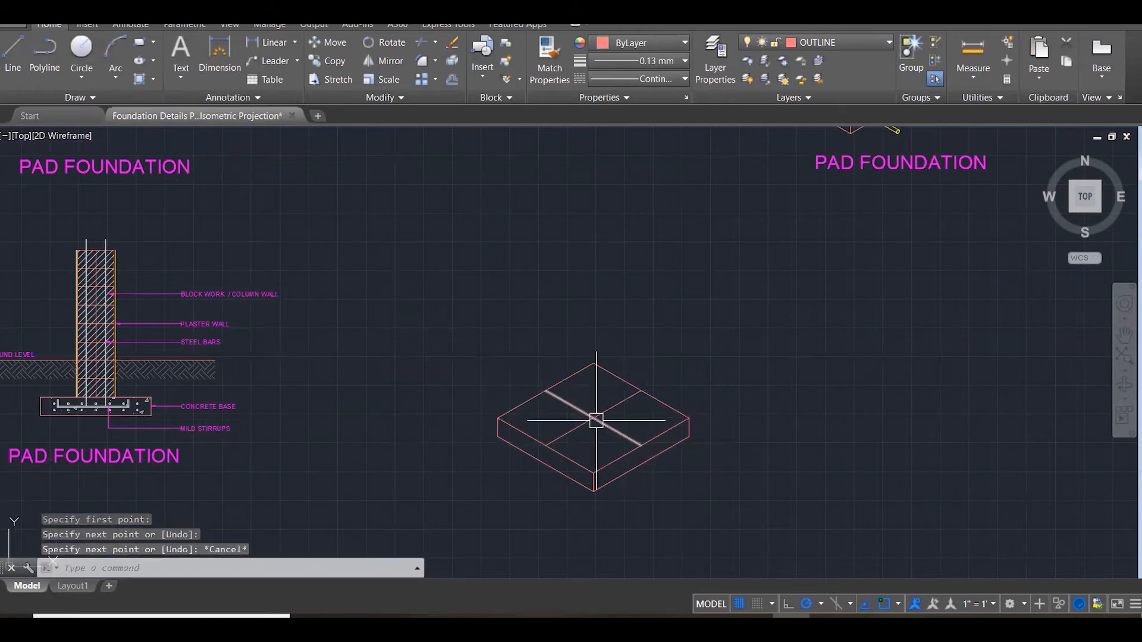
{"action": "key", "text": "Escape"}
{"action": "key", "text": "Escape"}
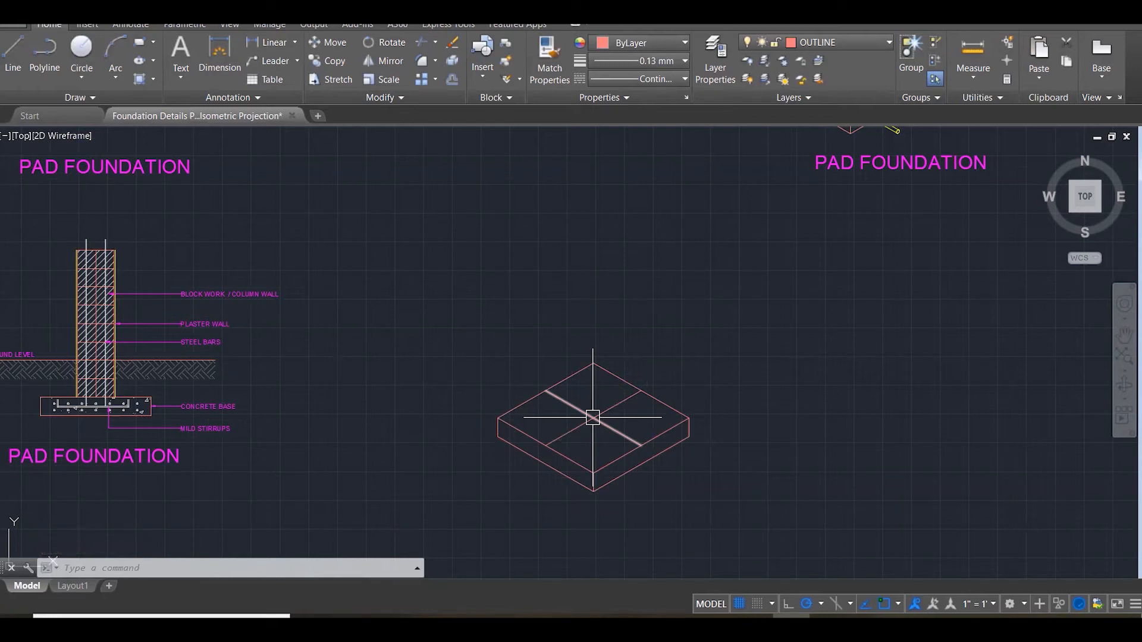
From a centre line's end on the front edge, draw 200 along the edge at 30°, then a parallel line across the top face.
{"action": "type", "text": "l"}
{"action": "key", "text": "Return"}
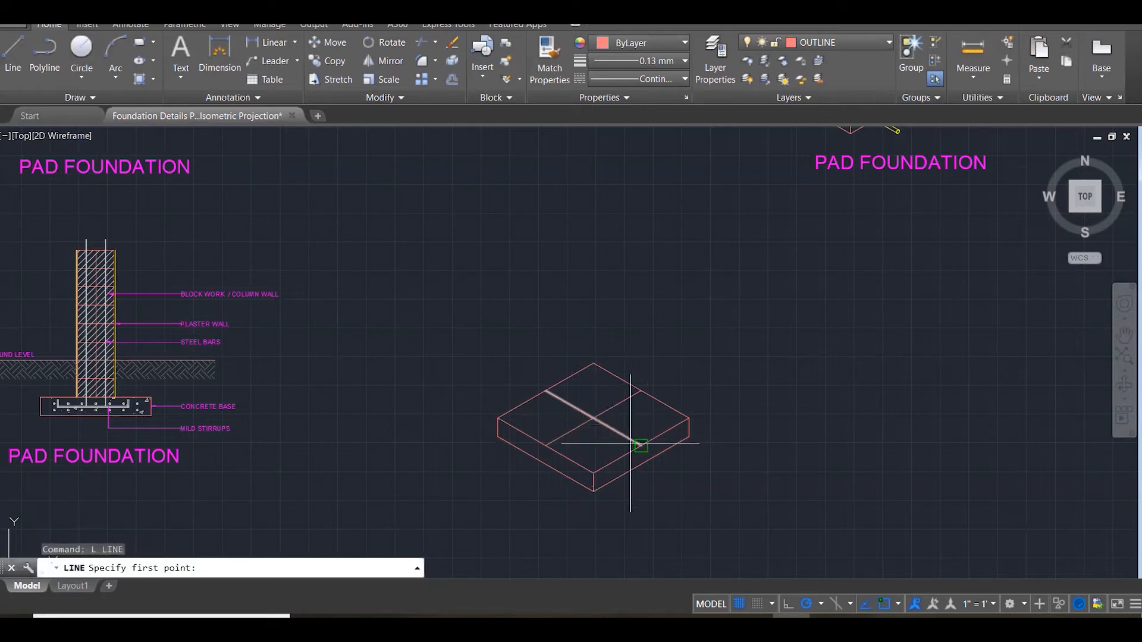
{"action": "left_click", "coordinate": [641, 446]}
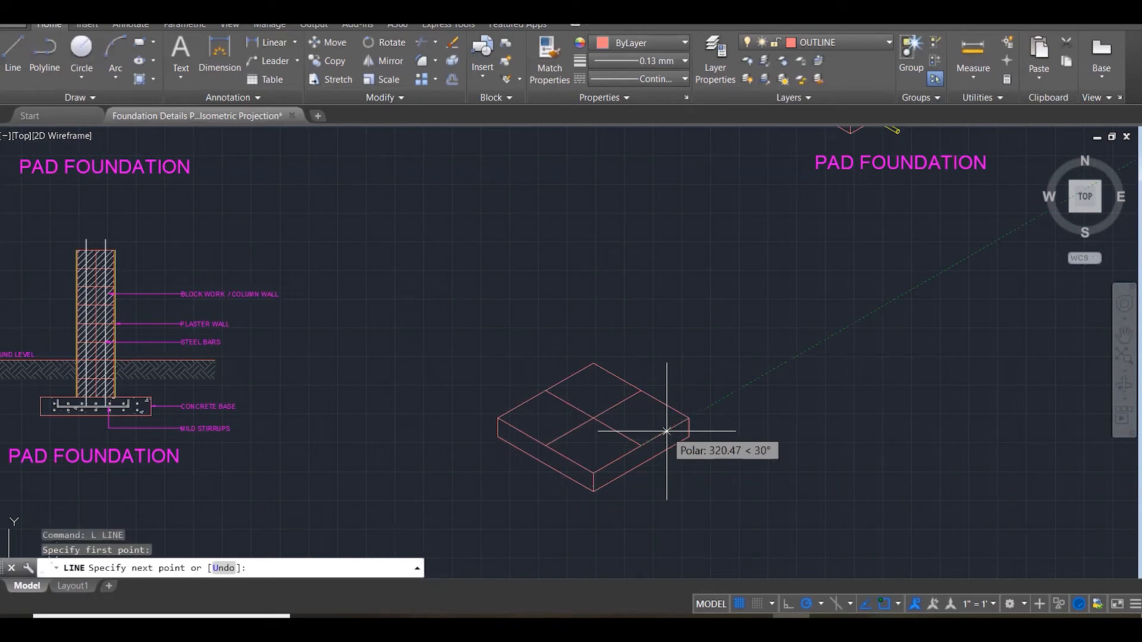
{"action": "type", "text": "200"}
{"action": "key", "text": "Return"}
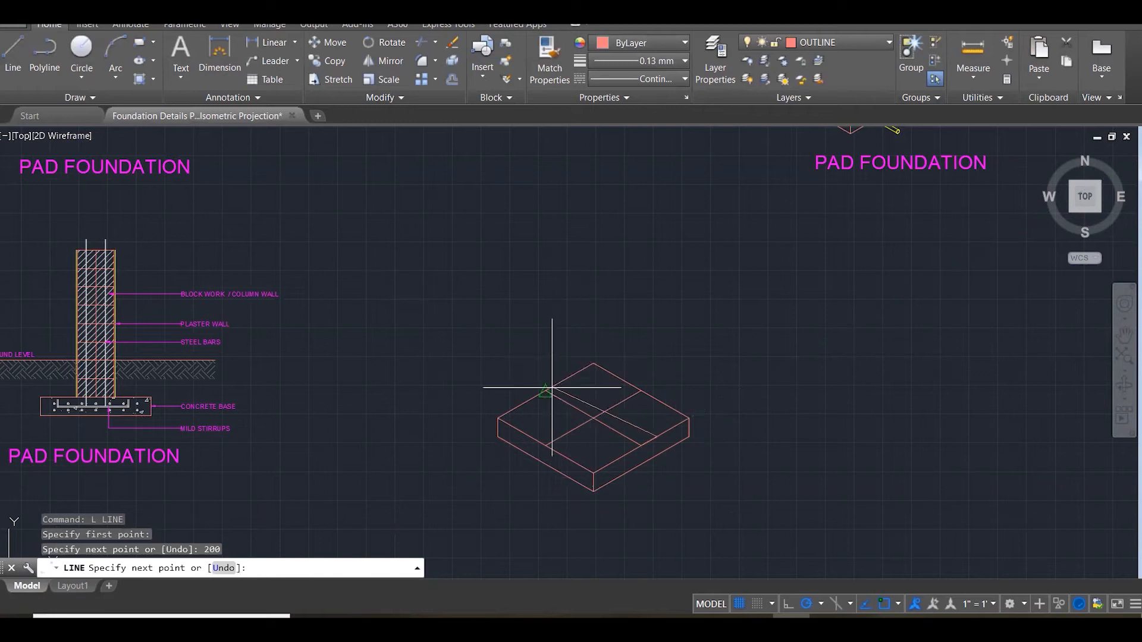
{"action": "left_click", "coordinate": [561, 381]}
{"action": "key", "text": "Escape"}
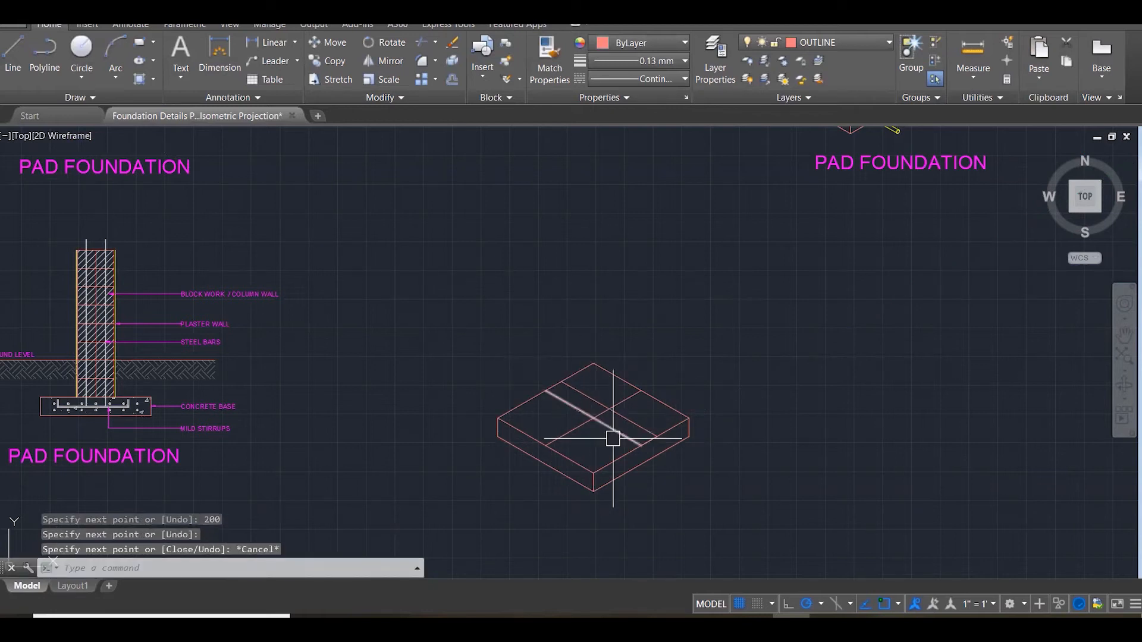
From the same midpoint, draw 200 along the edge at 210°, then another parallel line across the top face.
{"action": "scroll", "coordinate": [632, 449], "scroll_direction": "up", "scroll_amount": 2}
{"action": "type", "text": "l"}
{"action": "key", "text": "Return"}
{"action": "left_click", "coordinate": [645, 444]}
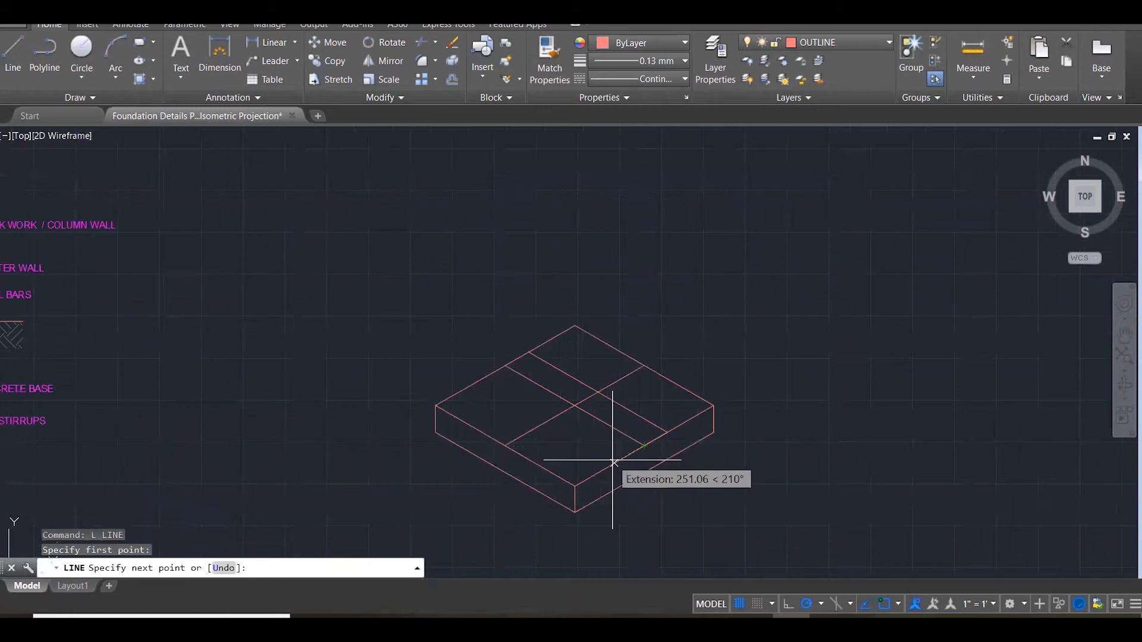
{"action": "type", "text": "200"}
{"action": "key", "text": "Return"}
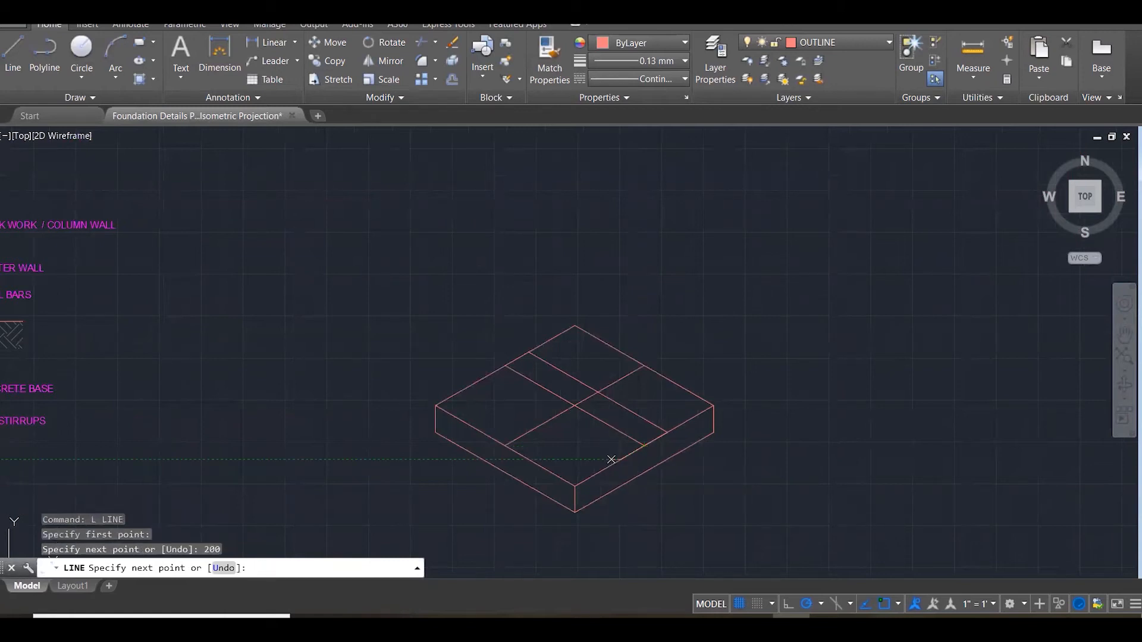
{"action": "key", "text": "Escape"}
{"action": "key", "text": "Escape"}
{"action": "key", "text": "Escape"}
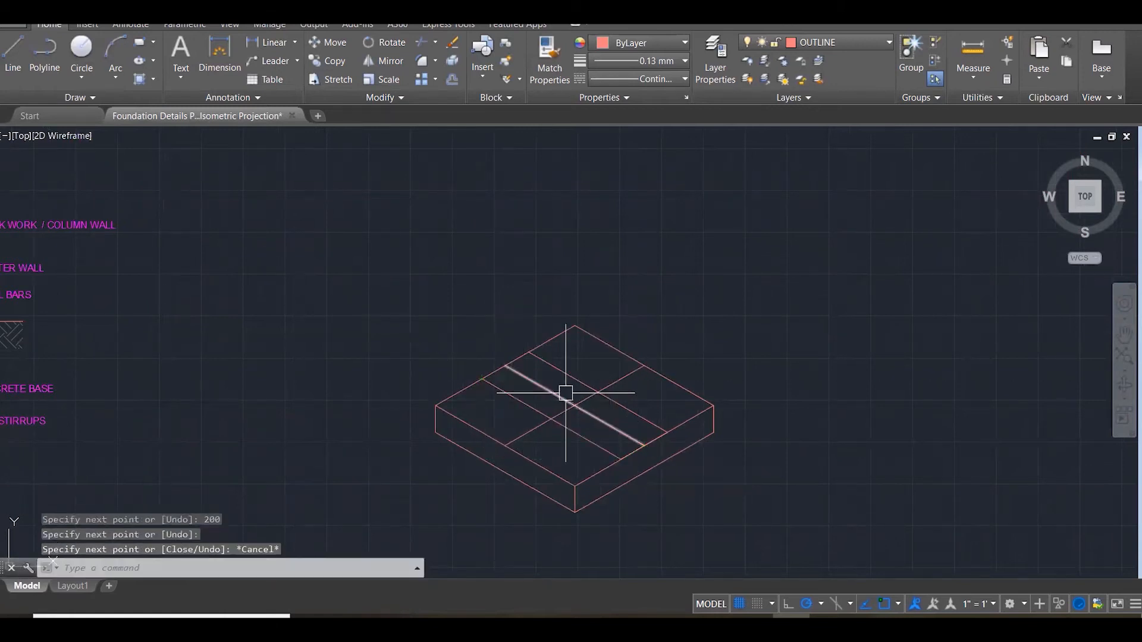
From the offset line's crossing with the other centre line, draw 200 at 150°, then across to the opposite offset line.
{"action": "scroll", "coordinate": [653, 415], "scroll_direction": "down", "scroll_amount": 1}
{"action": "scroll", "coordinate": [591, 403], "scroll_direction": "up", "scroll_amount": 3}
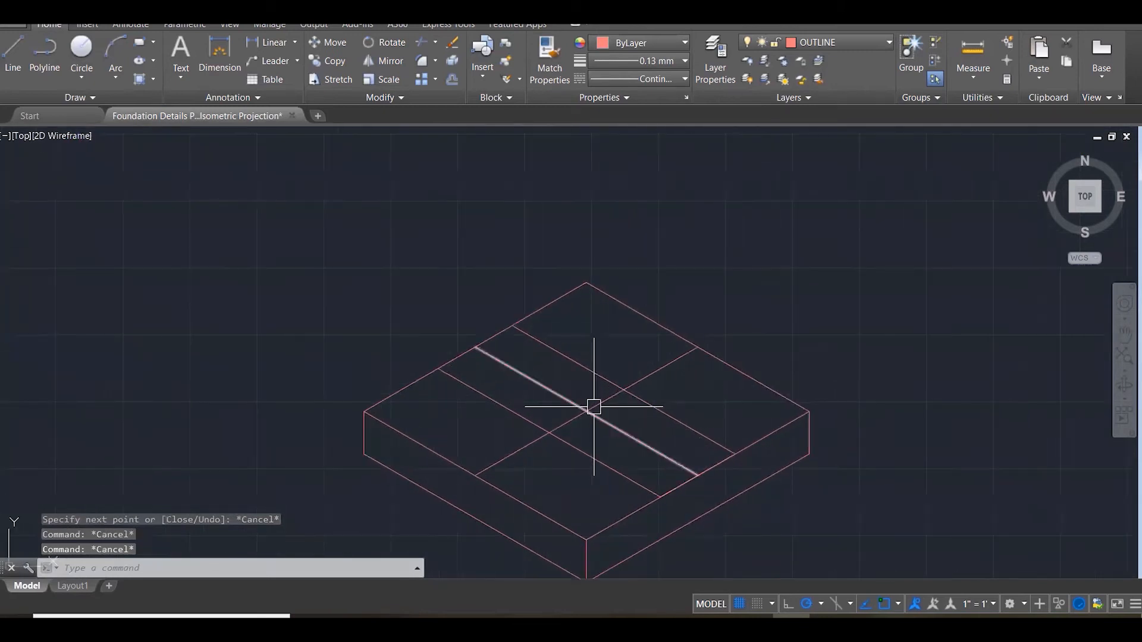
{"action": "type", "text": "l"}
{"action": "key", "text": "Return"}
{"action": "left_click", "coordinate": [616, 388]}
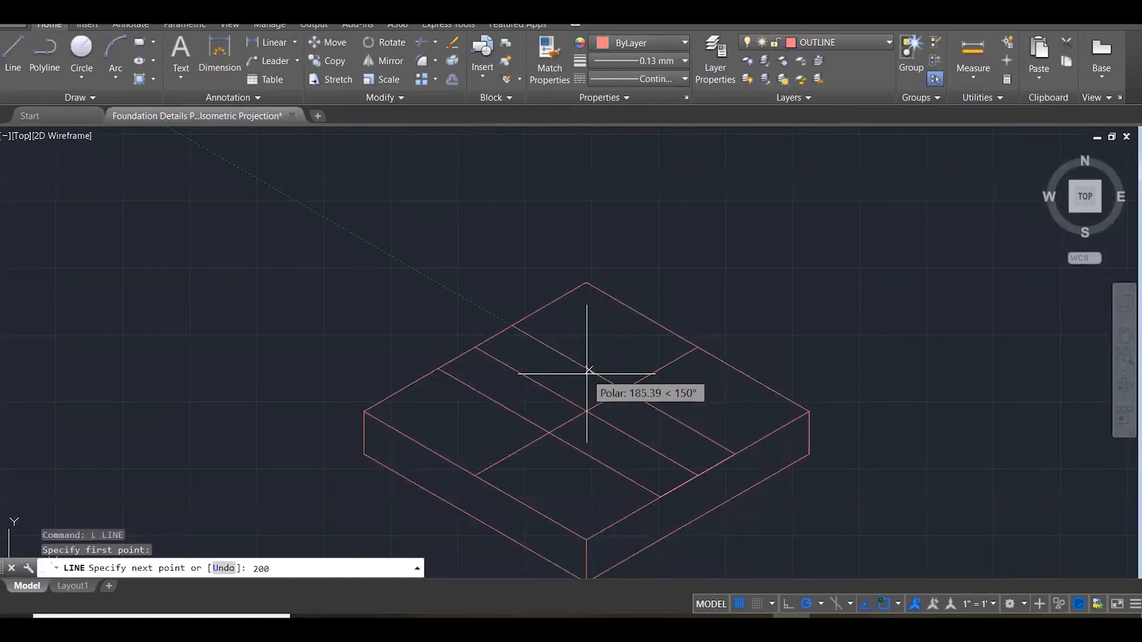
{"action": "type", "text": "200"}
{"action": "key", "text": "Return"}
{"action": "left_click", "coordinate": [511, 411]}
{"action": "key", "text": "Escape"}
From the same crossing, draw 200 at 330°, then across to the opposite offset line to form the column square's other side.
{"action": "key", "text": "Return"}
{"action": "left_click", "coordinate": [623, 390]}
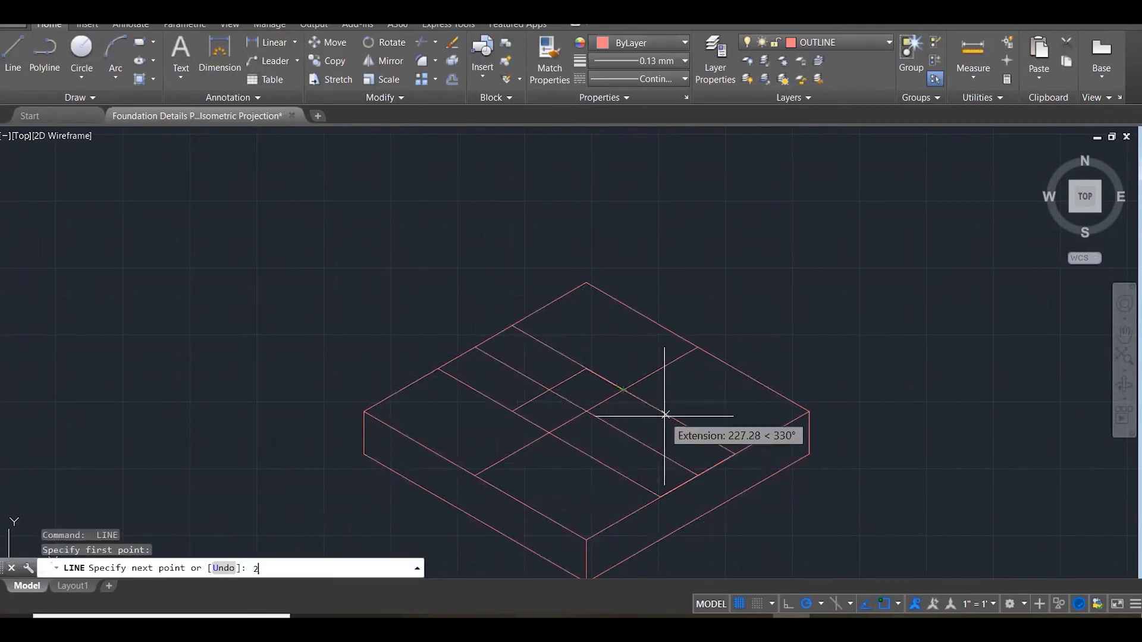
{"action": "type", "text": "200"}
{"action": "key", "text": "Return"}
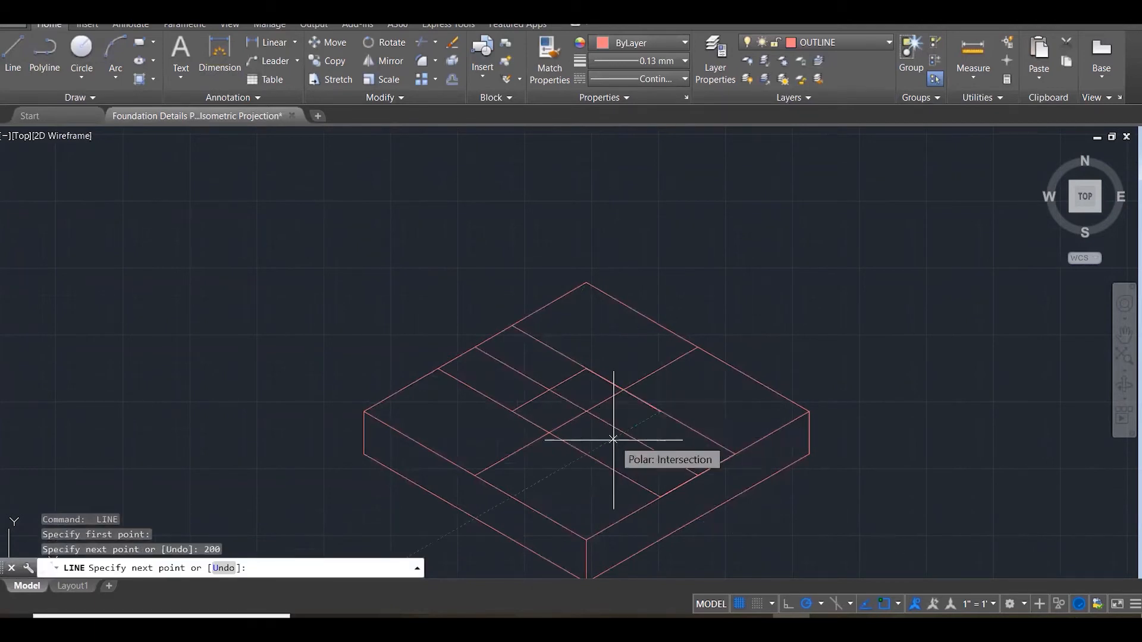
{"action": "left_click", "coordinate": [586, 453]}
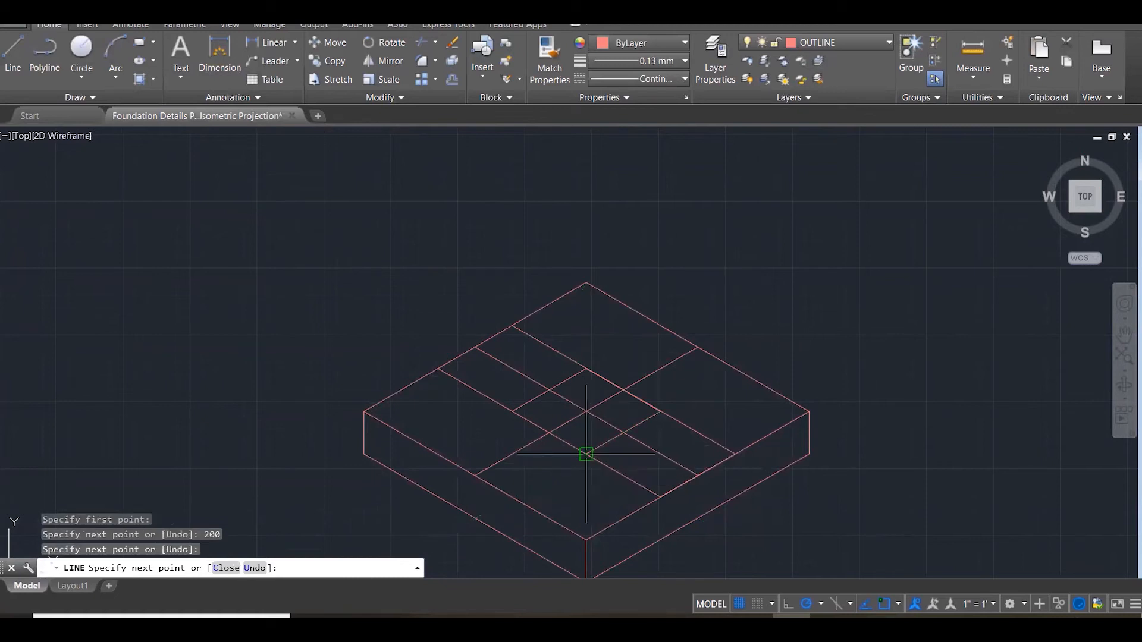
{"action": "key", "text": "Escape"}
{"action": "key", "text": "Escape"}
Erase the two long offset construction lines running across the slab's top face.
{"action": "left_click", "coordinate": [711, 436]}
{"action": "key", "text": "Delete"}
{"action": "left_click", "coordinate": [633, 476]}
{"action": "key", "text": "Delete"}
Close the column's base square with a line between its two open corners.
{"action": "type", "text": "L"}
{"action": "key", "text": "Return"}
{"action": "left_click", "coordinate": [585, 454]}
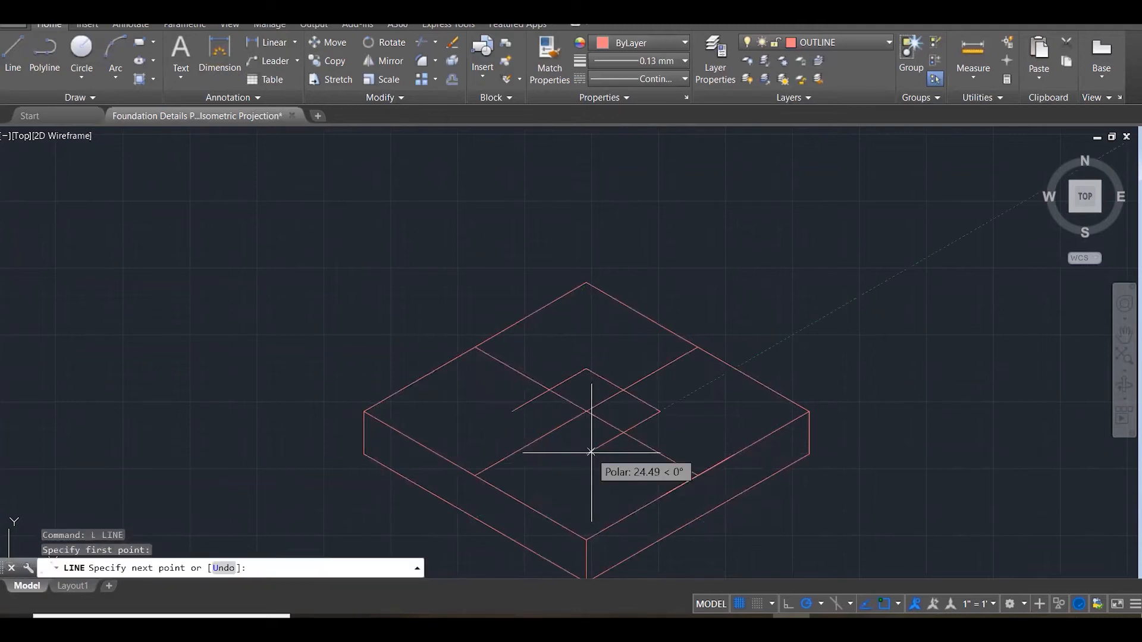
{"action": "left_click", "coordinate": [512, 411]}
{"action": "key", "text": "Escape"}
{"action": "key", "text": "Escape"}
{"action": "key", "text": "Escape"}
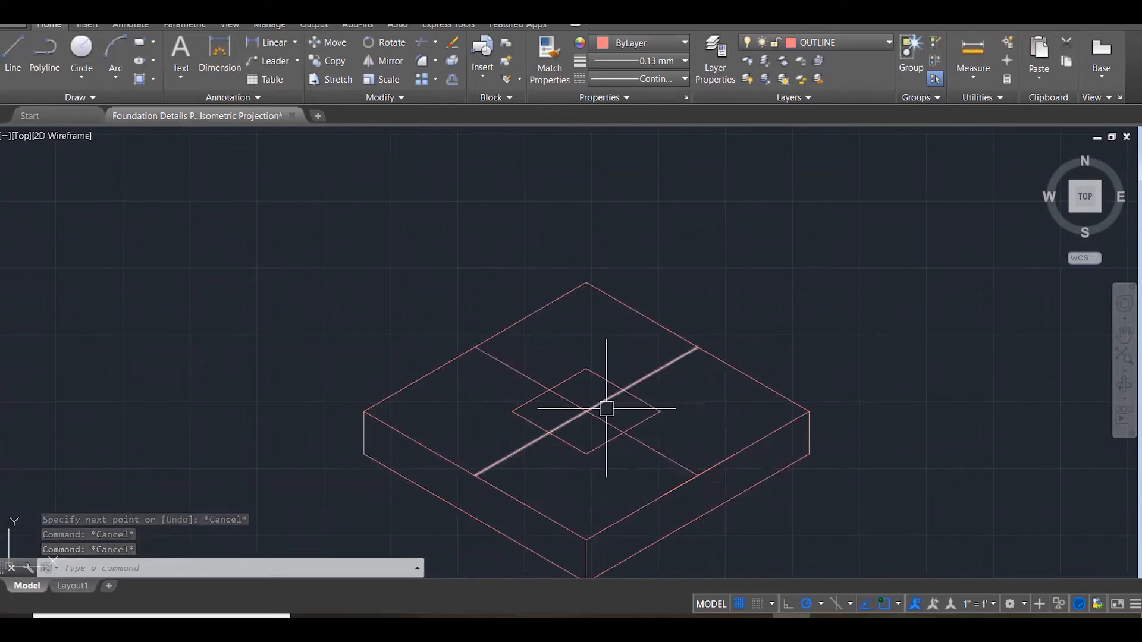
Draw a vertical line upward from the front corner of the column's base square, well above the slab, as the column edge.
{"action": "key", "text": "Escape"}
{"action": "key", "text": "Escape"}
{"action": "type", "text": "l"}
{"action": "key", "text": "Return"}
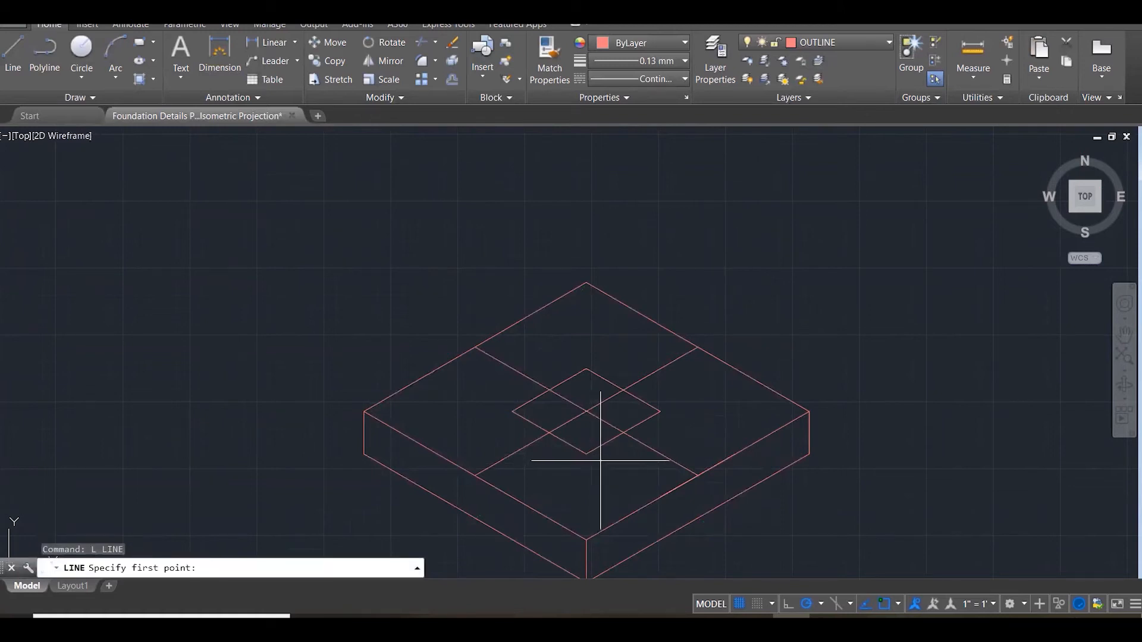
{"action": "left_click", "coordinate": [598, 458]}
{"action": "scroll", "coordinate": [601, 461], "scroll_direction": "down", "scroll_amount": 5}
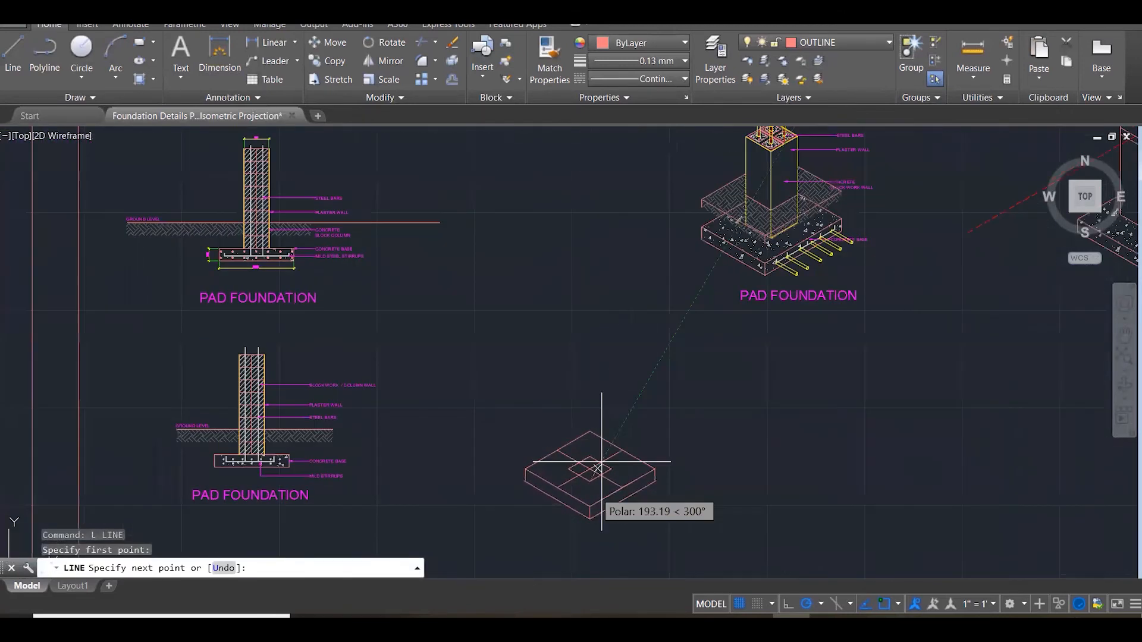
{"action": "left_click", "coordinate": [591, 264]}
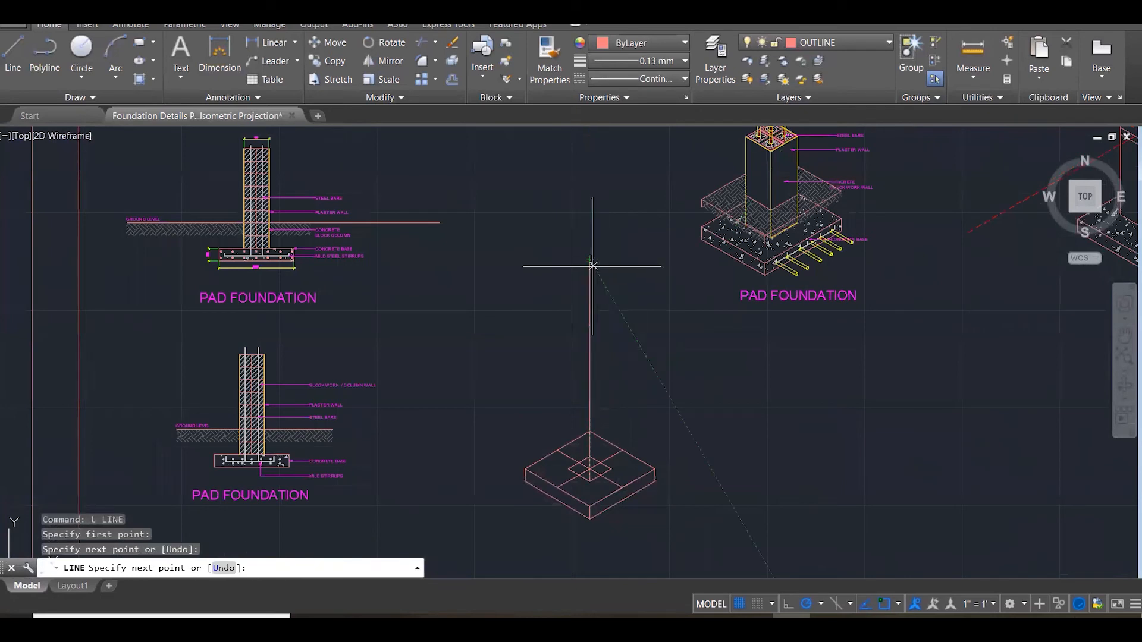
{"action": "key", "text": "Escape"}
{"action": "key", "text": "Escape"}
{"action": "scroll", "coordinate": [588, 490], "scroll_direction": "up", "scroll_amount": 8}
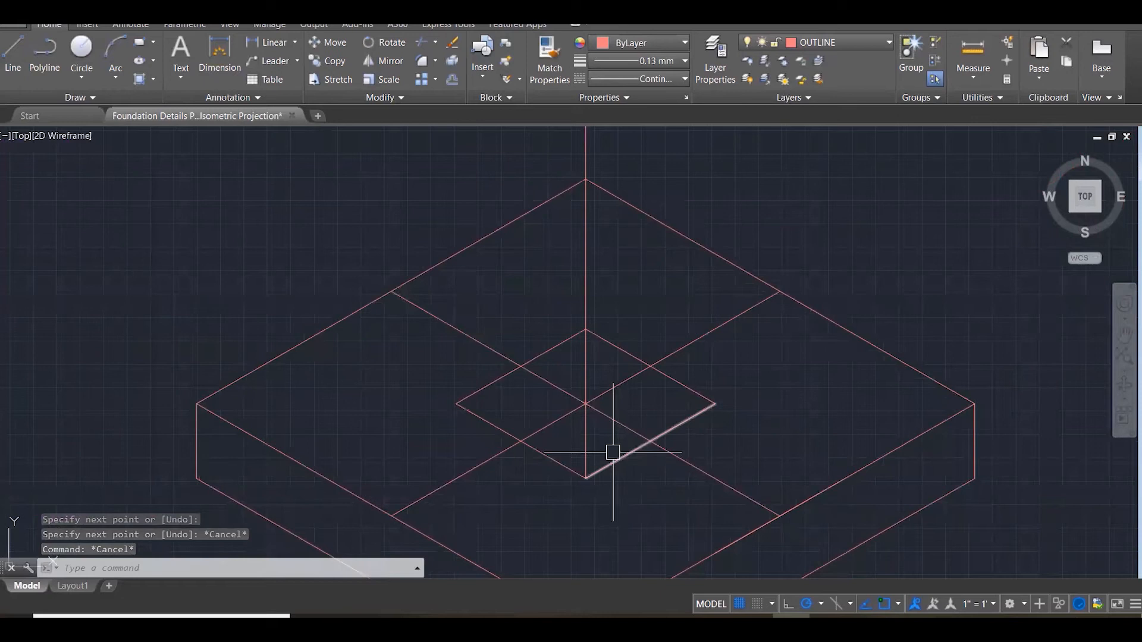
Trim away the slab's centre lines where they cross inside the column's base square.
{"action": "type", "text": "tr"}
{"action": "key", "text": "Return"}
{"action": "left_click", "coordinate": [664, 505]}
{"action": "left_click", "coordinate": [515, 315]}
{"action": "key", "text": "Return"}
{"action": "left_click", "coordinate": [564, 416]}
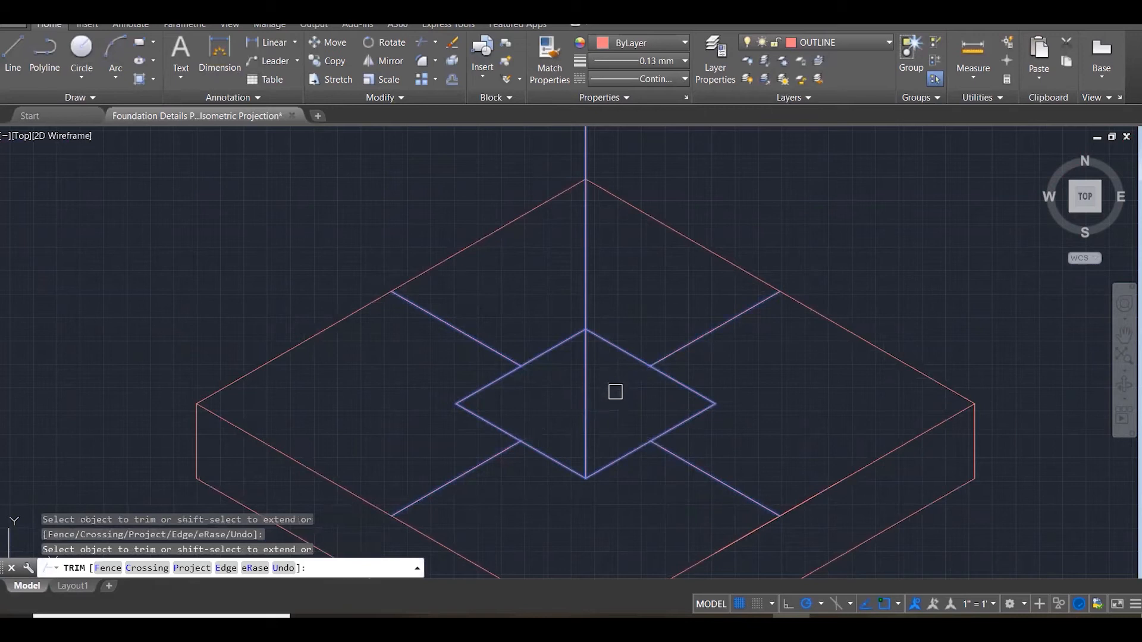
{"action": "key", "text": "Escape"}
{"action": "key", "text": "Escape"}
Copy the vertical column edge from the base square's front corner to its two side corners.
{"action": "left_click", "coordinate": [589, 396]}
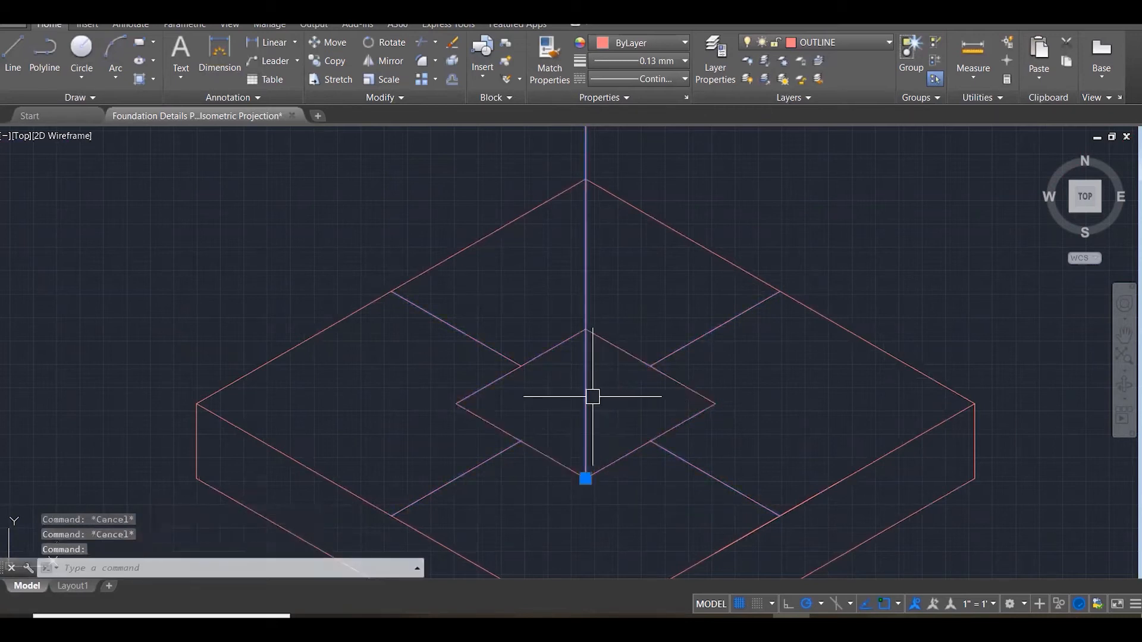
{"action": "type", "text": "co"}
{"action": "key", "text": "Return"}
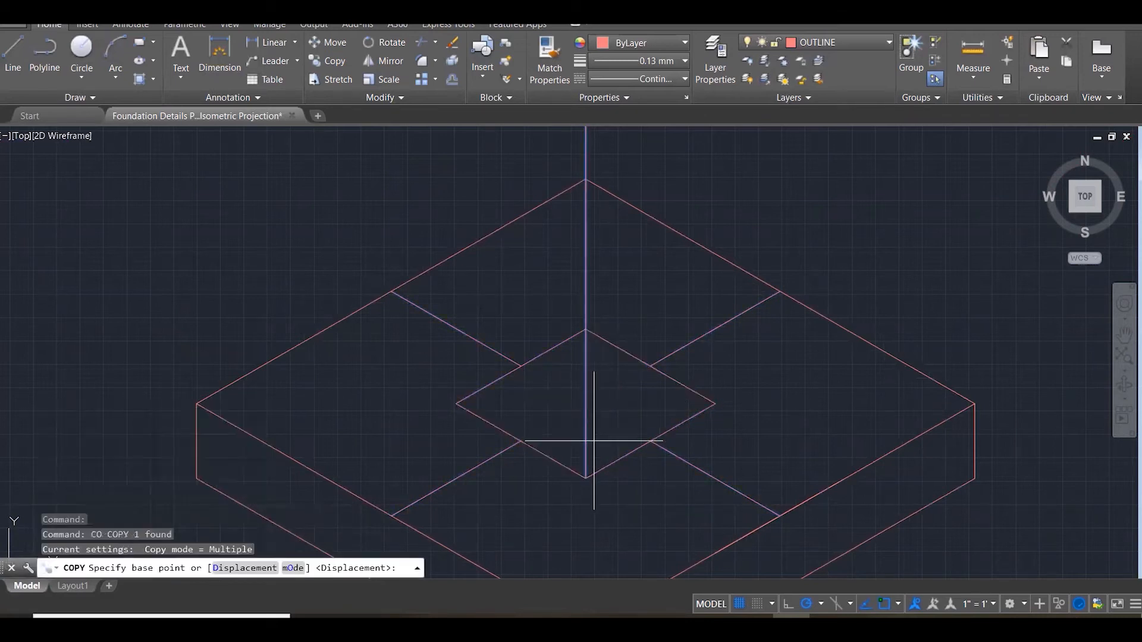
{"action": "left_click", "coordinate": [585, 478]}
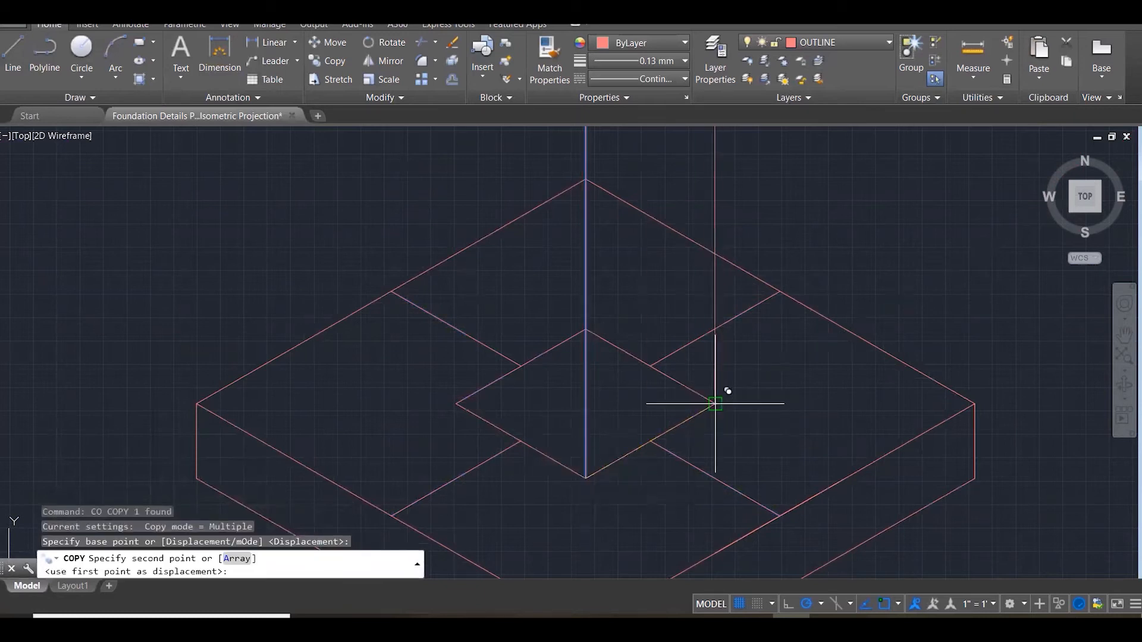
{"action": "left_click", "coordinate": [715, 405]}
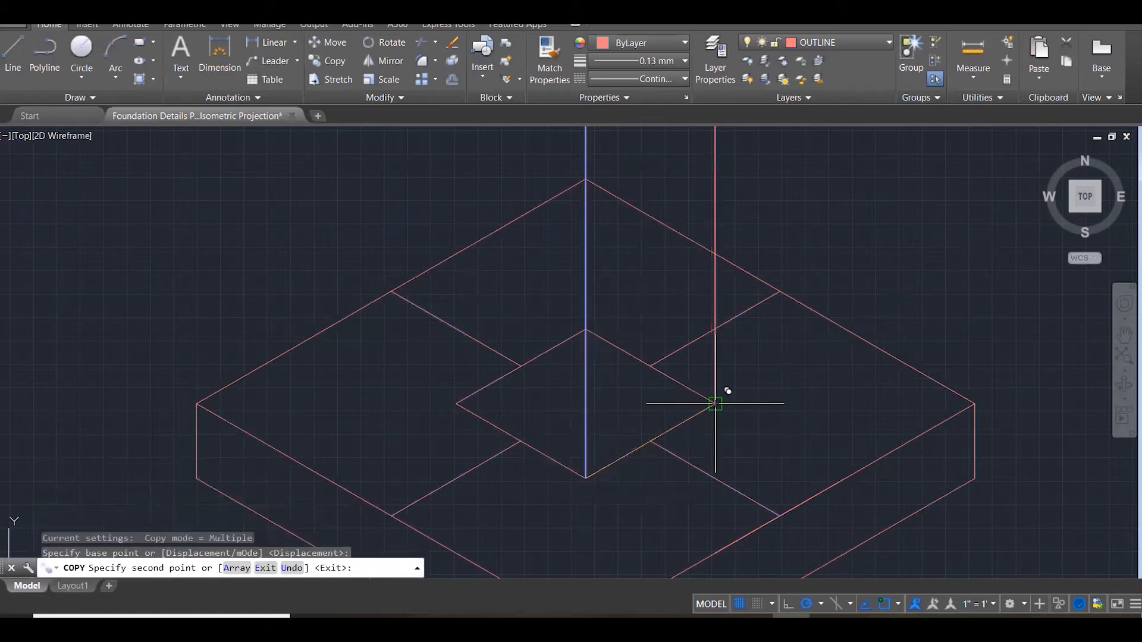
{"action": "left_click", "coordinate": [456, 404]}
{"action": "key", "text": "Escape"}
{"action": "key", "text": "Escape"}
{"action": "key", "text": "Escape"}
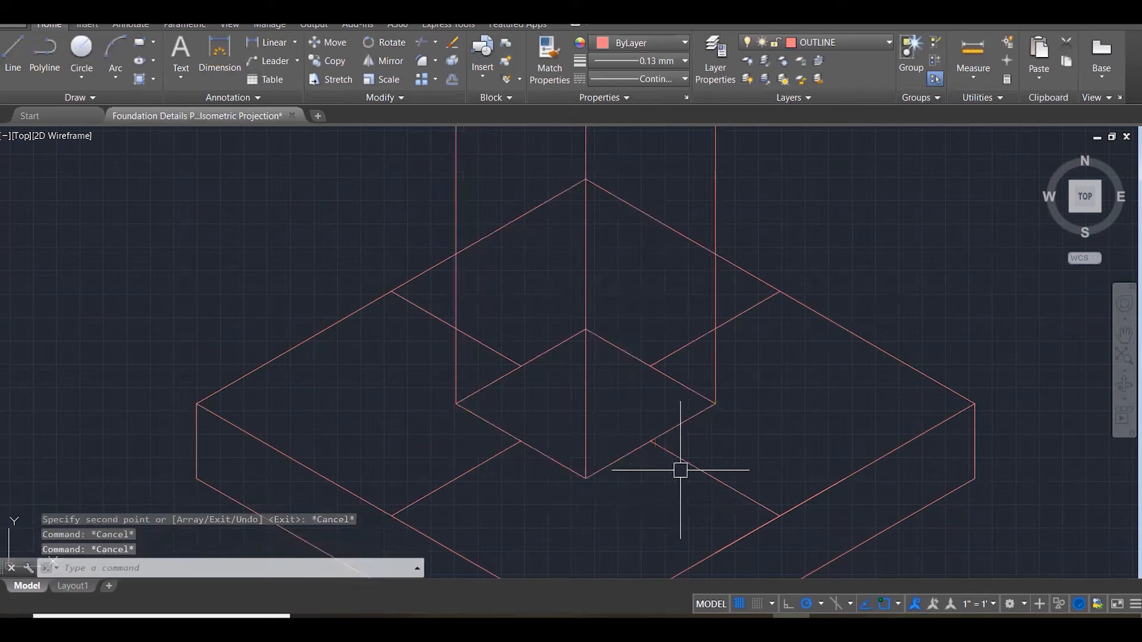
Erase the four leftover centre-line segments around the column on the slab's top face.
{"action": "left_click", "coordinate": [680, 468]}
{"action": "left_click", "coordinate": [462, 473]}
{"action": "left_click", "coordinate": [493, 343]}
{"action": "left_click", "coordinate": [683, 339]}
{"action": "key", "text": "Delete"}
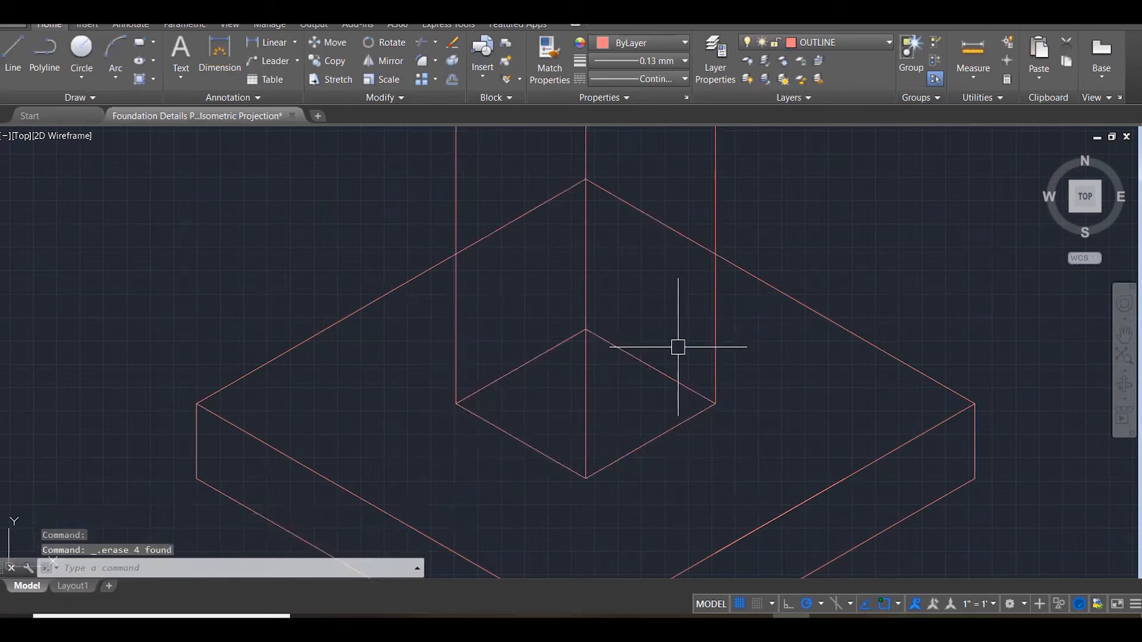
Draw two slanted isometric lines meeting at the front column edge and overshooting the side edges, marking the column's top.
{"action": "scroll", "coordinate": [670, 377], "scroll_direction": "down", "scroll_amount": 7}
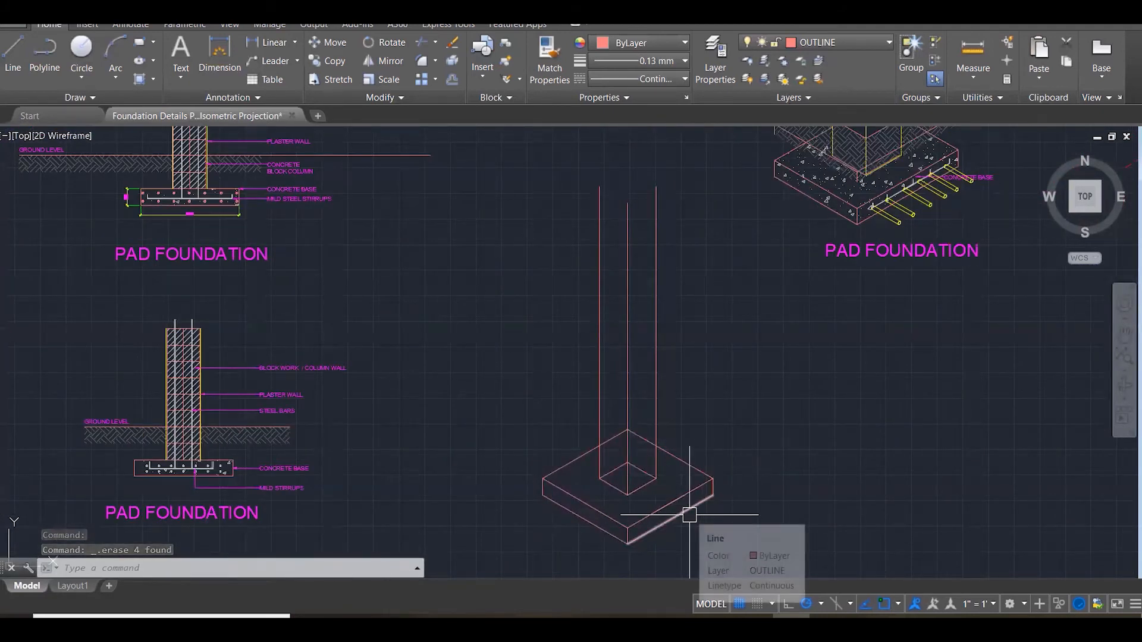
{"action": "scroll", "coordinate": [689, 515], "scroll_direction": "down", "scroll_amount": 2}
{"action": "scroll", "coordinate": [689, 516], "scroll_direction": "up", "scroll_amount": 4}
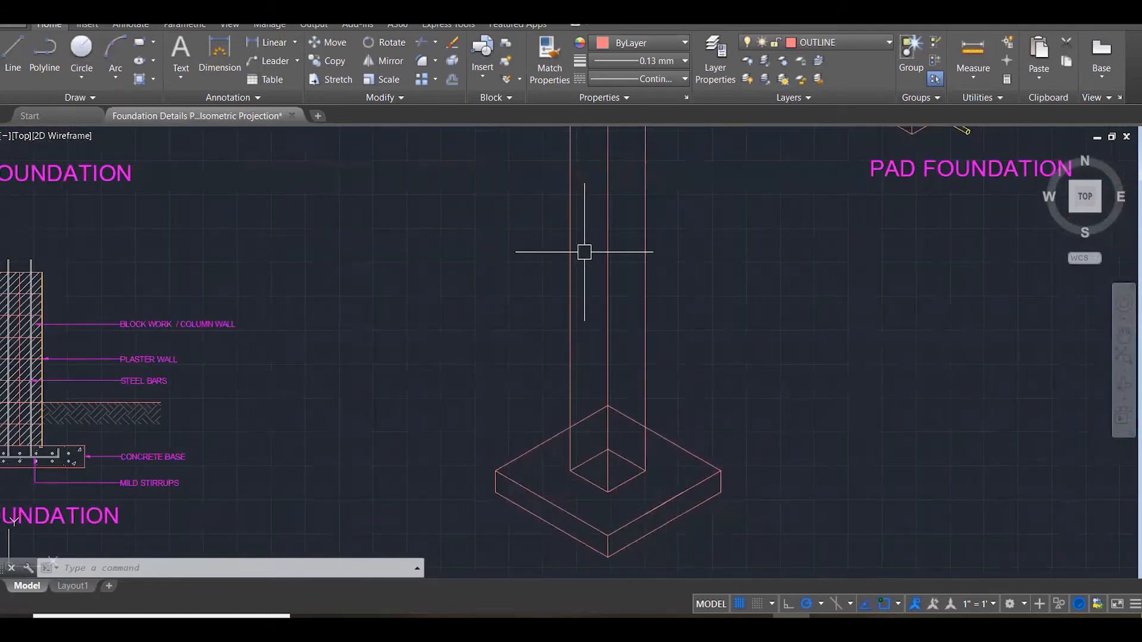
{"action": "scroll", "coordinate": [613, 404], "scroll_direction": "down", "scroll_amount": 2}
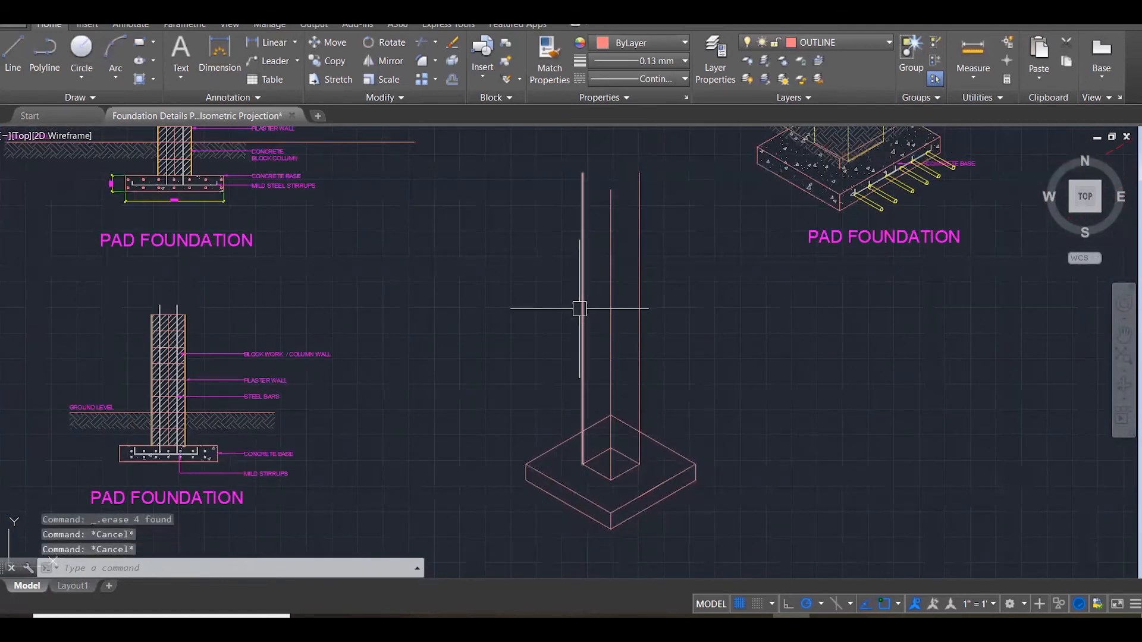
{"action": "type", "text": "L"}
{"action": "key", "text": "Return"}
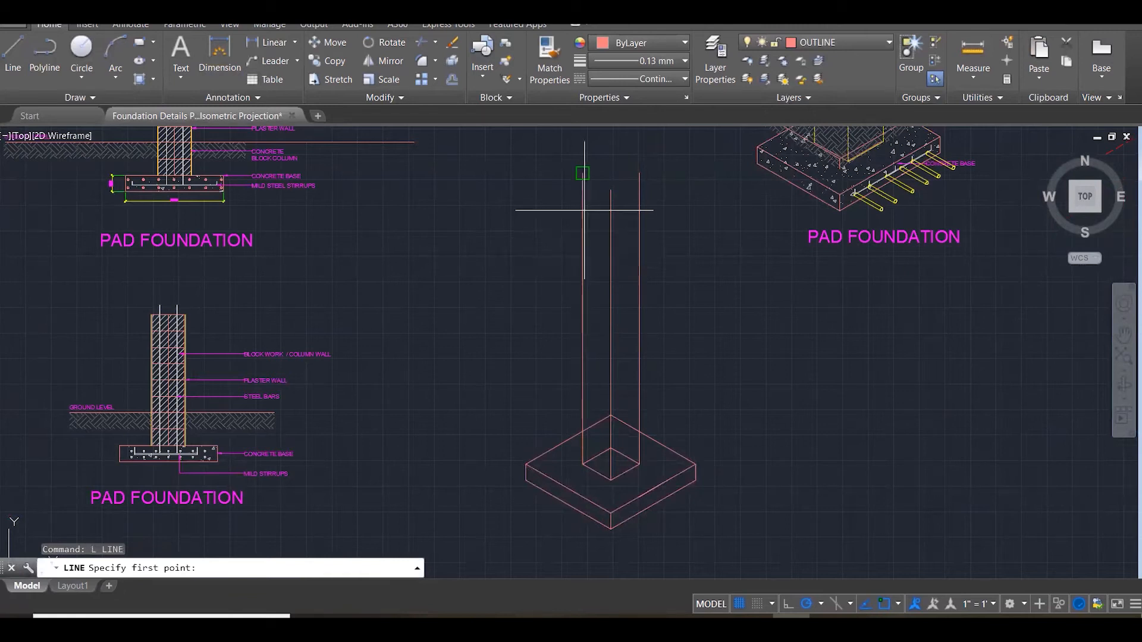
{"action": "left_click", "coordinate": [558, 246]}
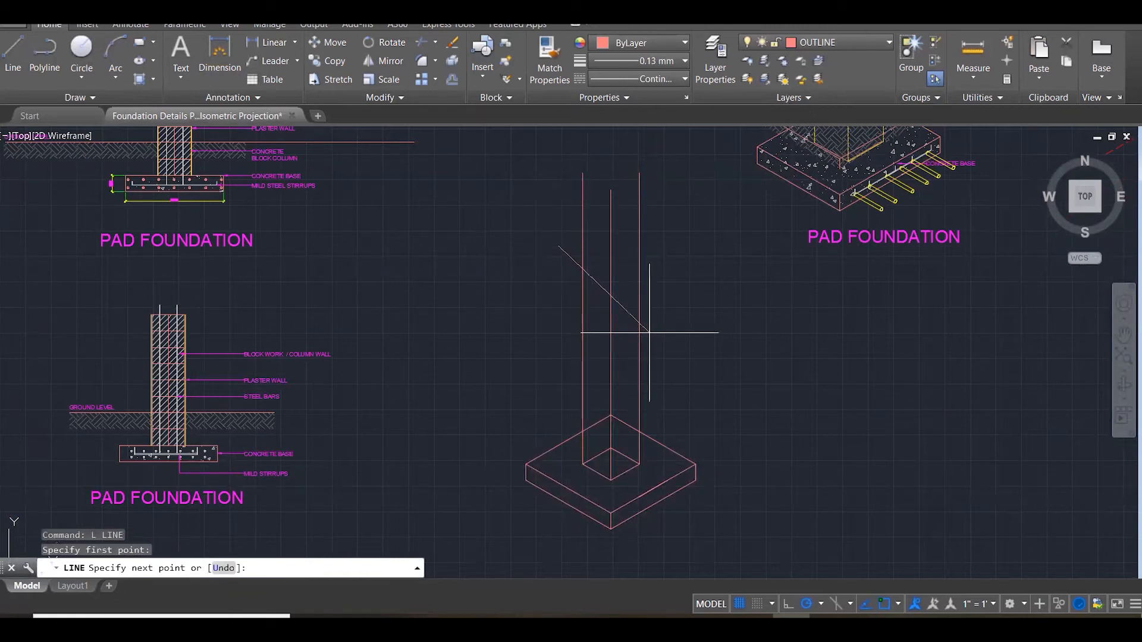
{"action": "left_click", "coordinate": [664, 306]}
{"action": "key", "text": "Return"}
{"action": "key", "text": "Return"}
{"action": "left_click", "coordinate": [611, 277]}
{"action": "left_click", "coordinate": [659, 250]}
{"action": "key", "text": "Escape"}
Trim the column's vertical edges above the slanted top lines and the line ends overhanging the column.
{"action": "type", "text": "tr"}
{"action": "key", "text": "Return"}
{"action": "left_click", "coordinate": [721, 324]}
{"action": "left_click", "coordinate": [541, 197]}
{"action": "key", "text": "Return"}
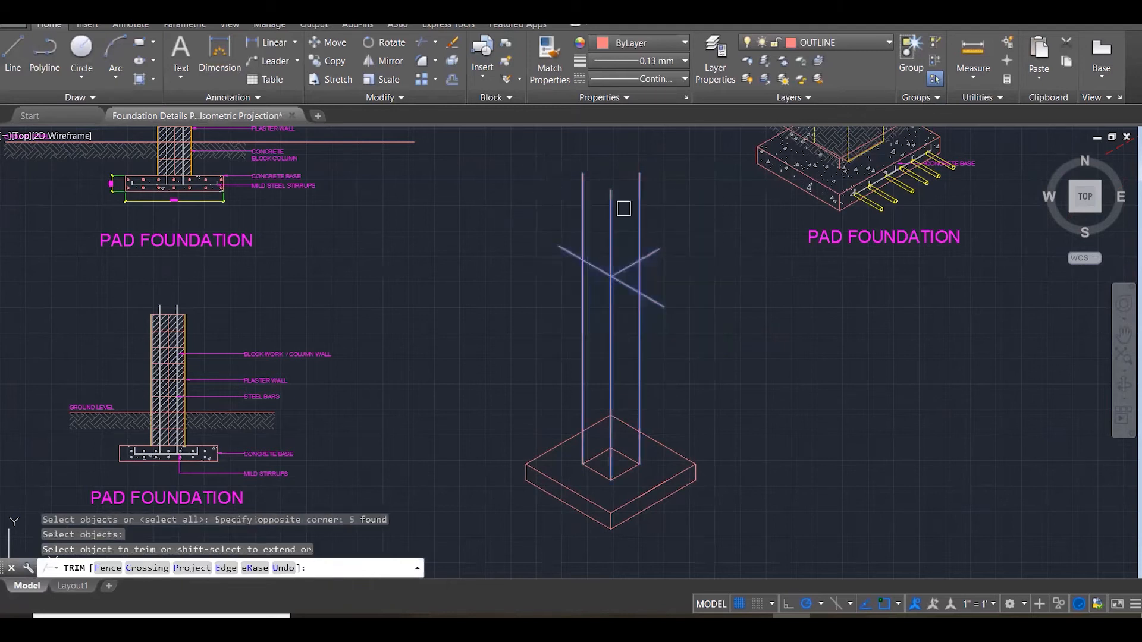
{"action": "left_click", "coordinate": [635, 217]}
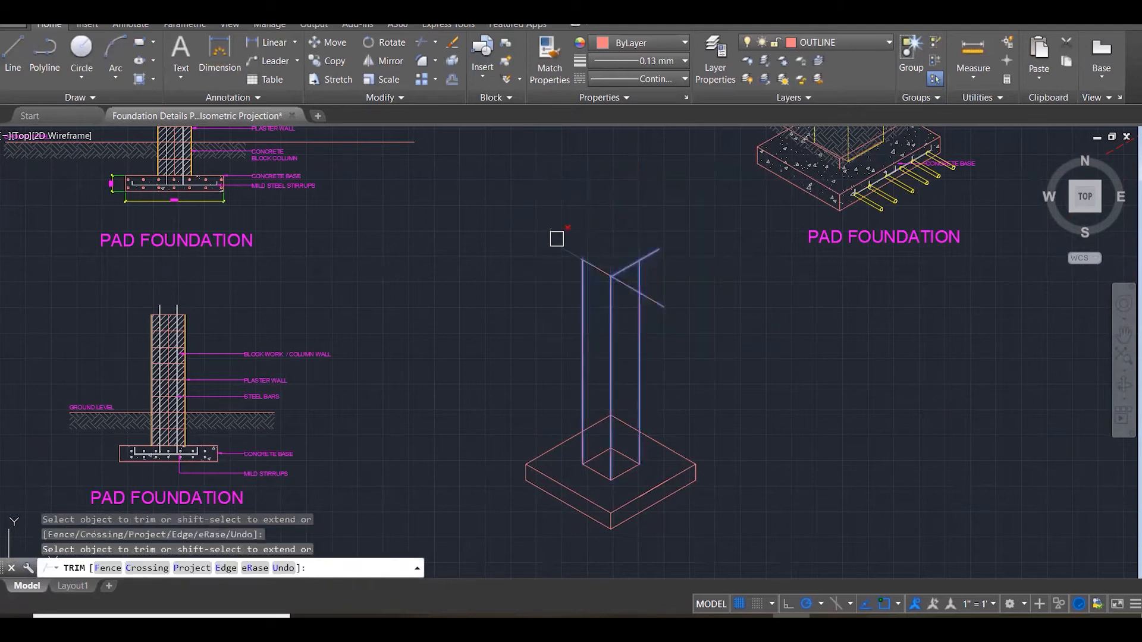
{"action": "left_click", "coordinate": [587, 271]}
{"action": "key", "text": "Escape"}
{"action": "key", "text": "Escape"}
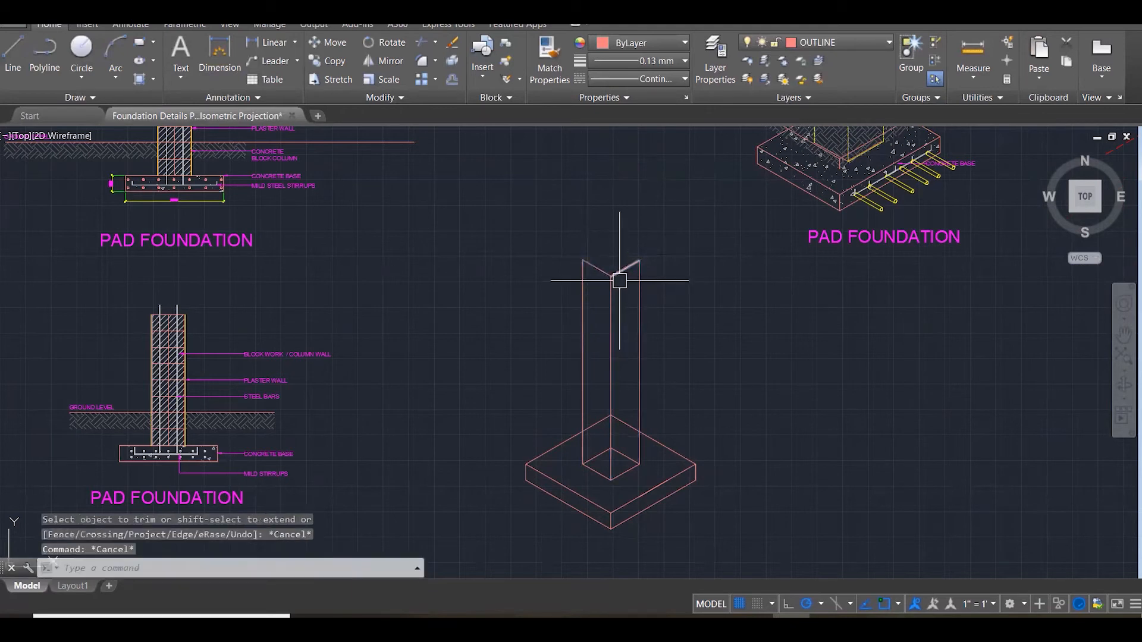
Draw the column top's two back edges as isometric lines from its side corners, crossing each other at the back.
{"action": "scroll", "coordinate": [606, 267], "scroll_direction": "up", "scroll_amount": 3}
{"action": "type", "text": "l"}
{"action": "key", "text": "Return"}
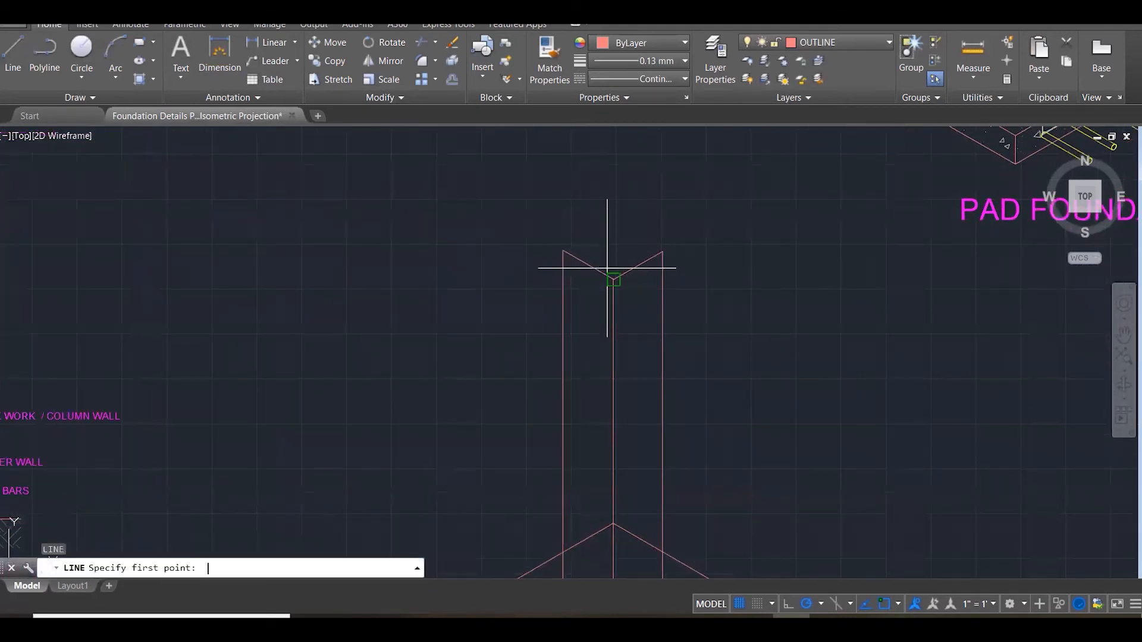
{"action": "left_click", "coordinate": [563, 250]}
{"action": "left_click", "coordinate": [631, 211]}
{"action": "key", "text": "Escape"}
{"action": "key", "text": "Return"}
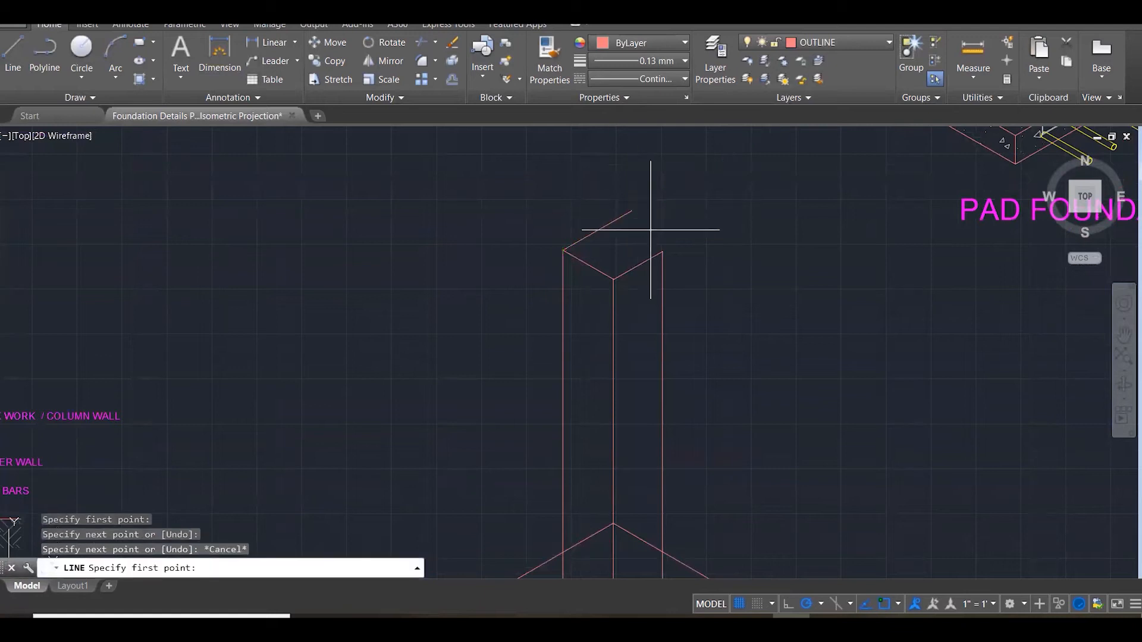
{"action": "left_click", "coordinate": [662, 253]}
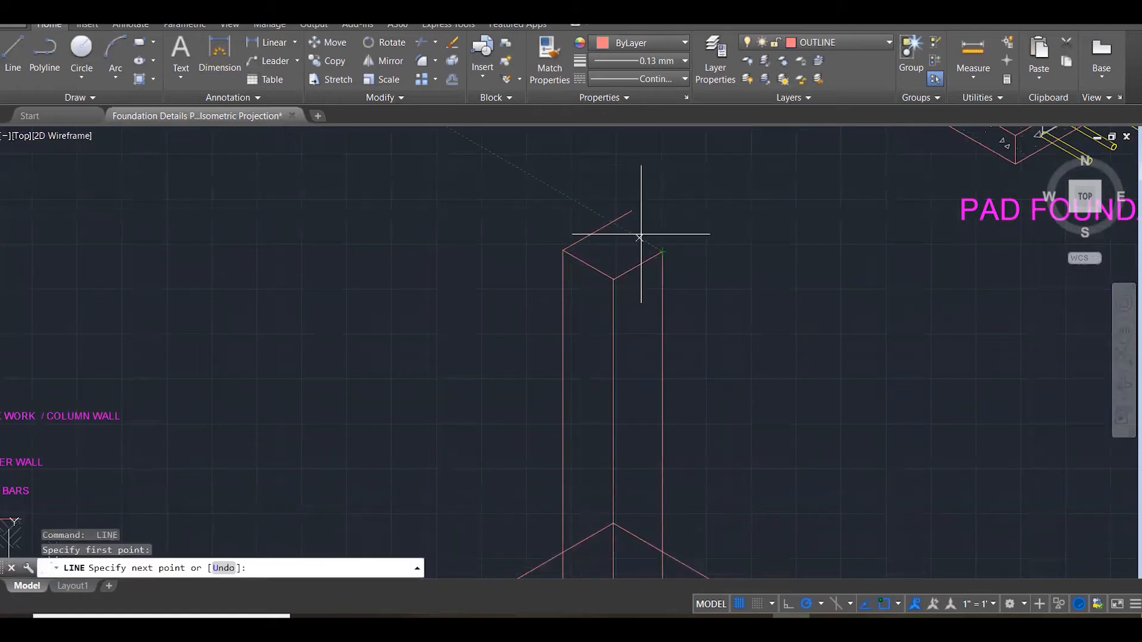
{"action": "left_click", "coordinate": [609, 218]}
{"action": "key", "text": "Escape"}
Fillet the two back edges of the column top into a sharp corner.
{"action": "type", "text": "f"}
{"action": "key", "text": "Return"}
{"action": "left_click", "coordinate": [632, 235]}
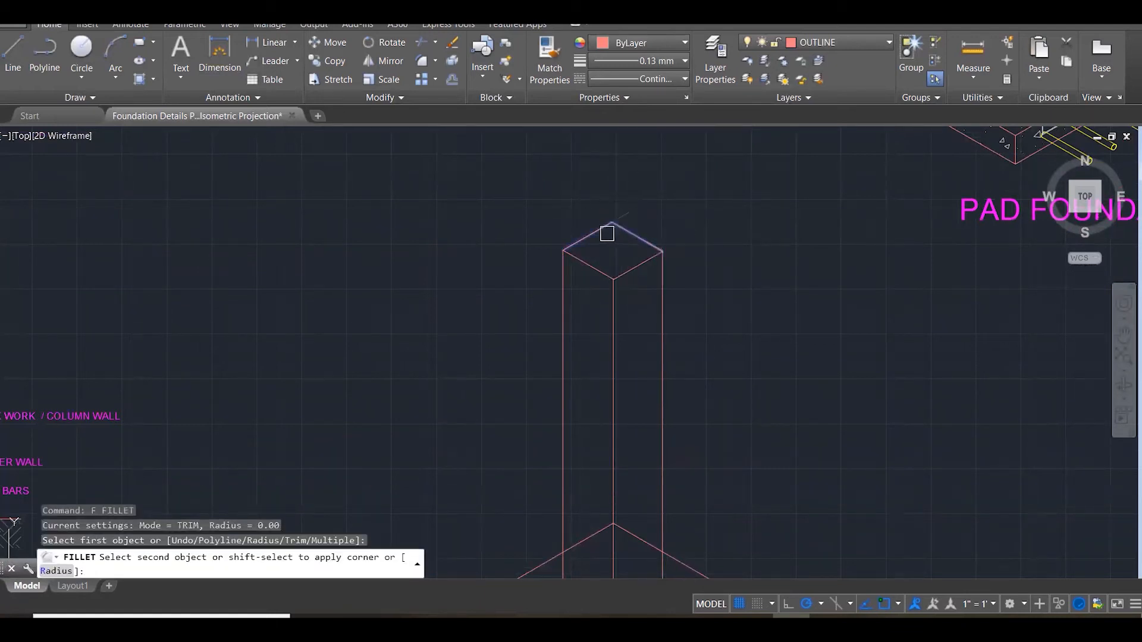
{"action": "scroll", "coordinate": [648, 211], "scroll_direction": "down", "scroll_amount": 3}
{"action": "key", "text": "Escape"}
{"action": "key", "text": "Escape"}
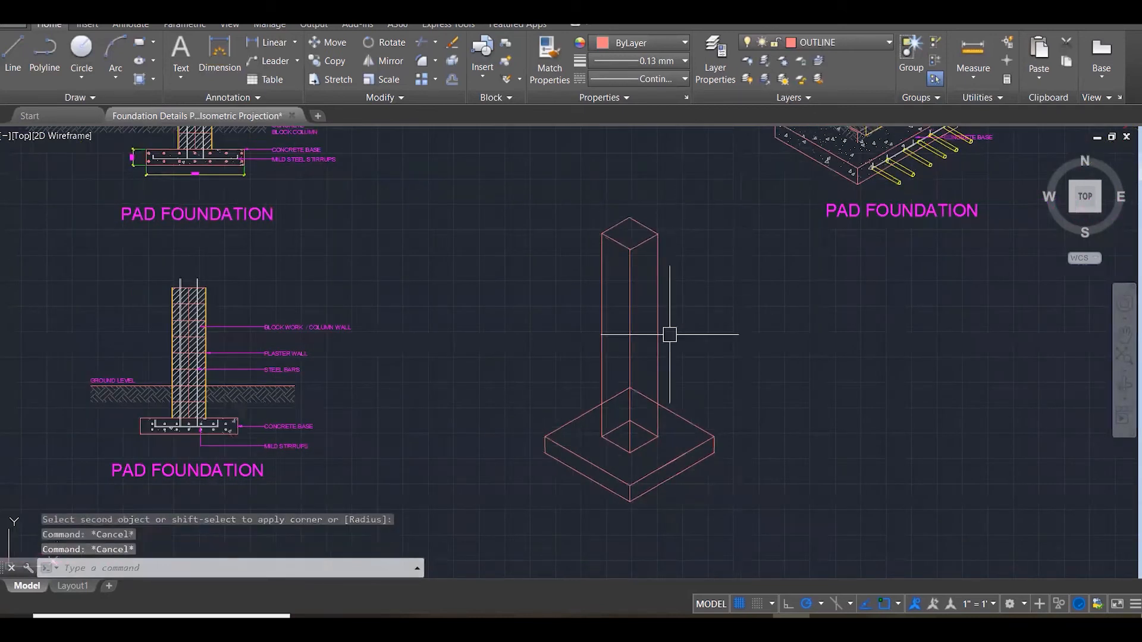
Trim the parts of the slab's back edges that are hidden behind the column.
{"action": "left_click", "coordinate": [602, 315]}
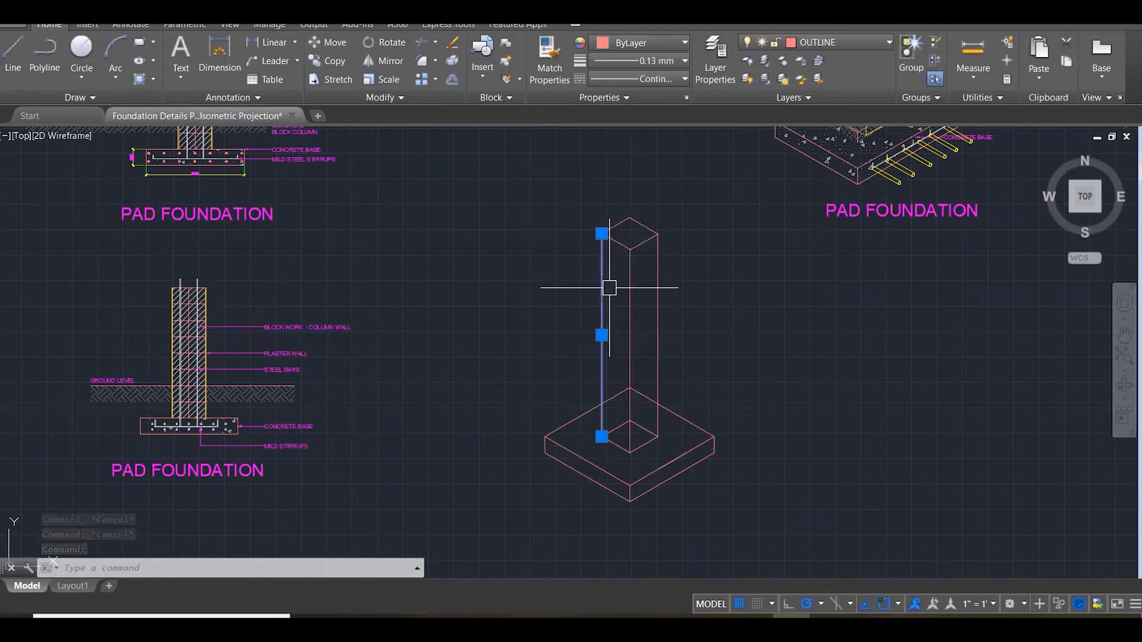
{"action": "key", "text": "Escape"}
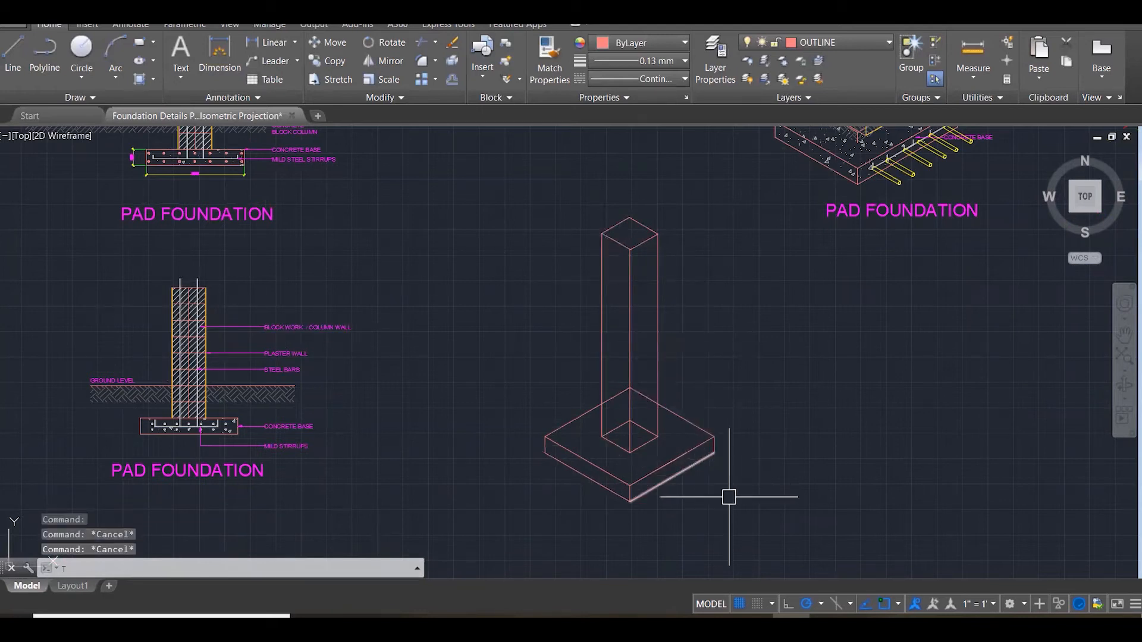
{"action": "type", "text": "tr"}
{"action": "key", "text": "Return"}
{"action": "left_click", "coordinate": [749, 531]}
{"action": "left_click", "coordinate": [536, 343]}
{"action": "key", "text": "Return"}
{"action": "left_click", "coordinate": [633, 436]}
{"action": "scroll", "coordinate": [633, 437], "scroll_direction": "up", "scroll_amount": 3}
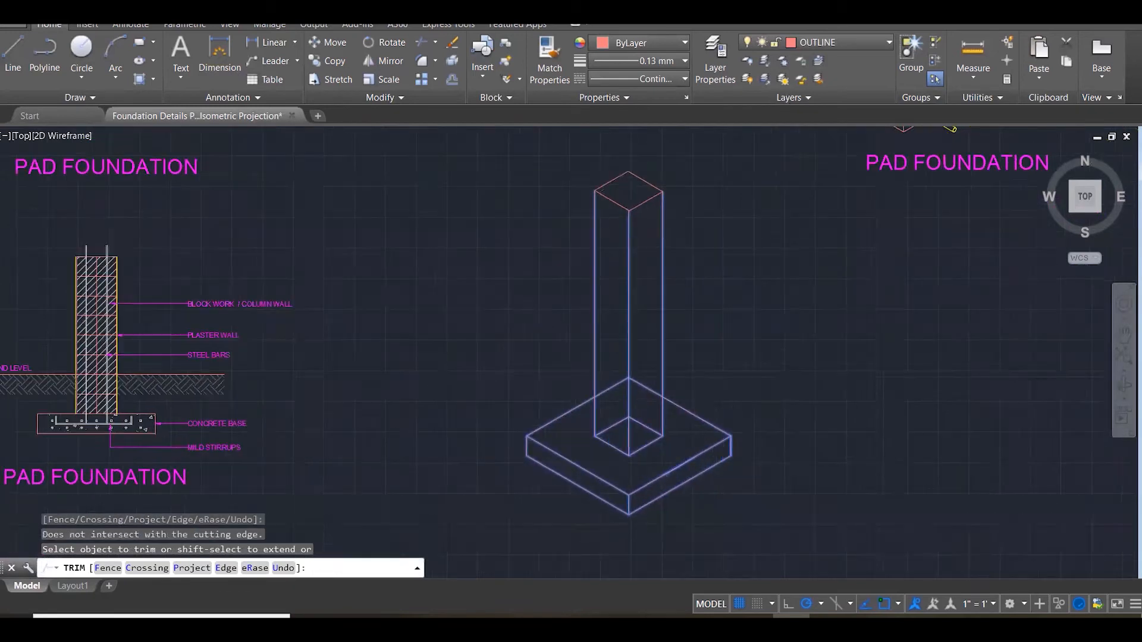
{"action": "left_click", "coordinate": [595, 361]}
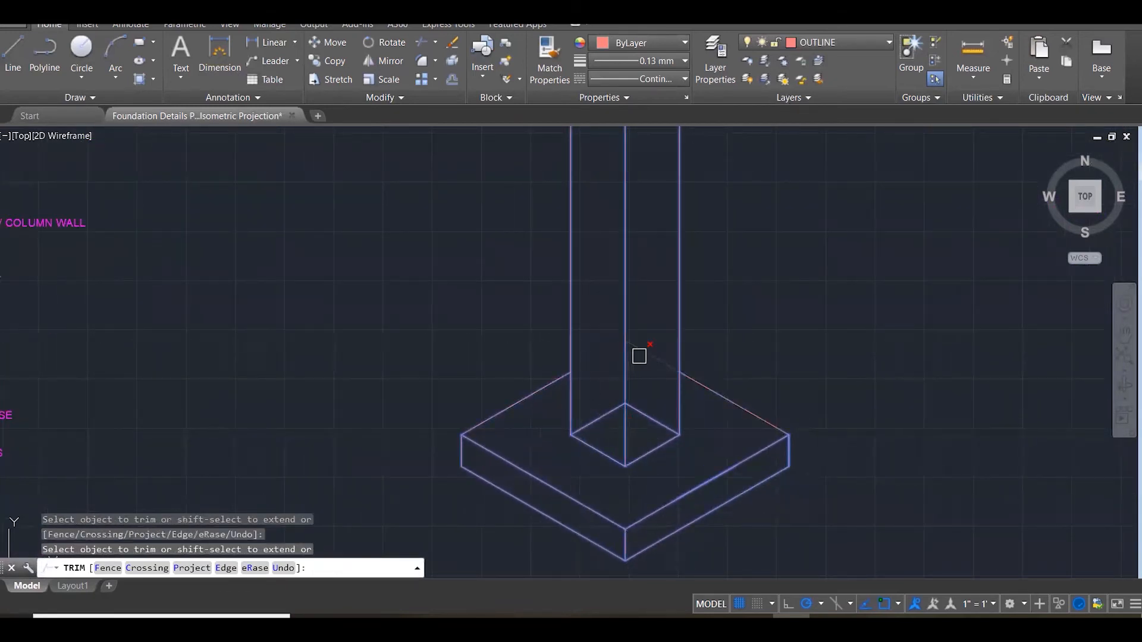
{"action": "key", "text": "Escape"}
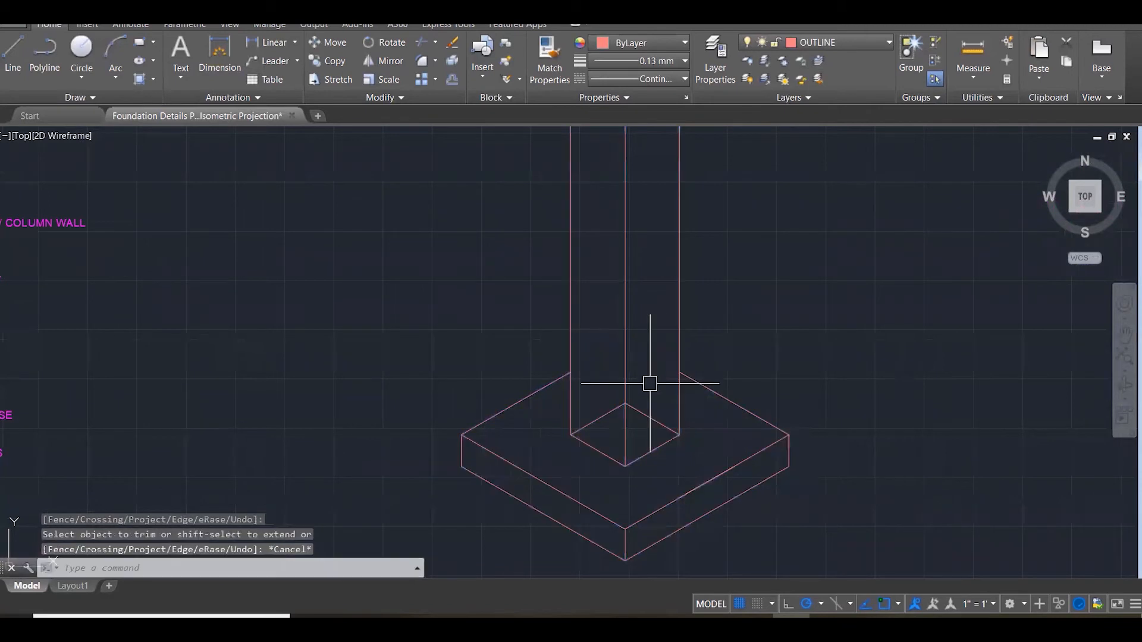
{"action": "key", "text": "Escape"}
Erase the hidden back edges of the column's base square.
{"action": "left_click", "coordinate": [646, 411]}
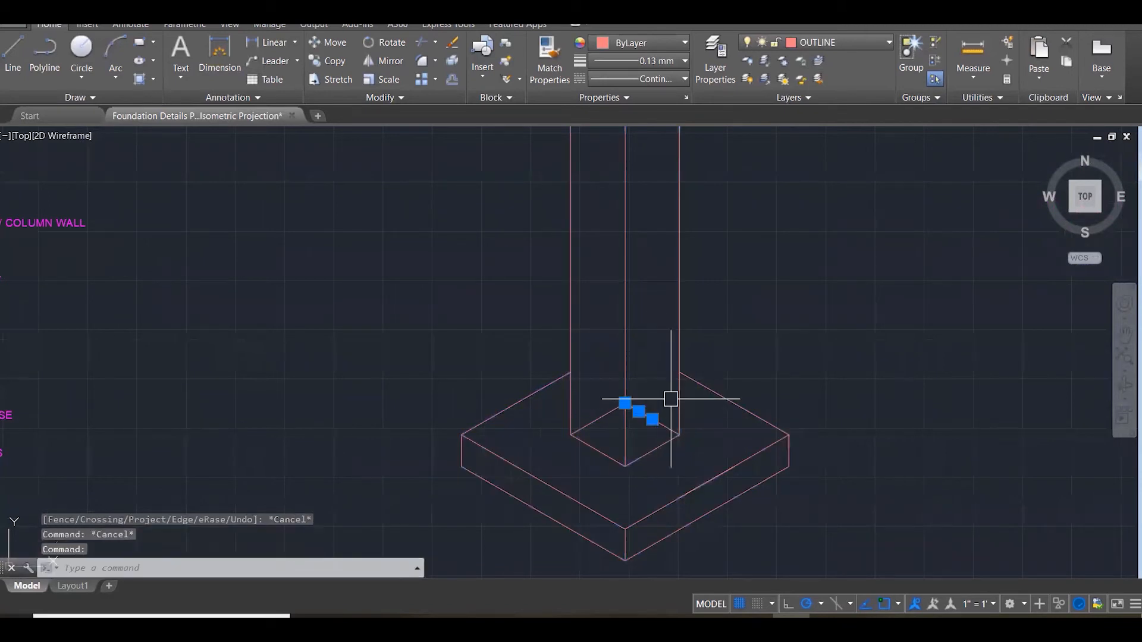
{"action": "key", "text": "Escape"}
{"action": "left_click", "coordinate": [651, 416]}
{"action": "key", "text": "Delete"}
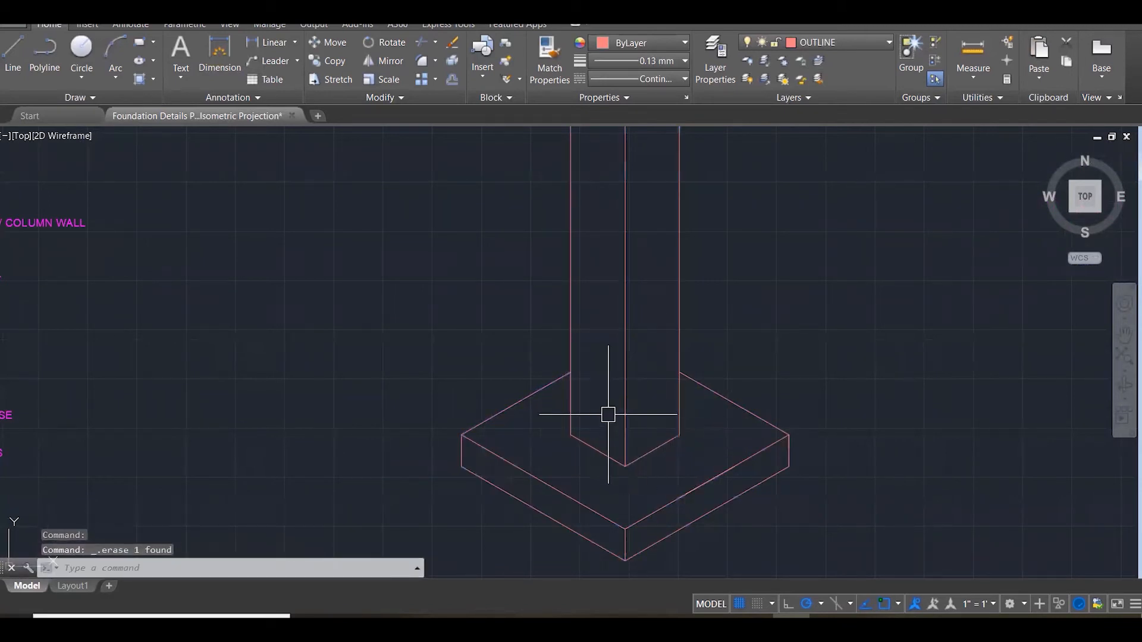
{"action": "scroll", "coordinate": [701, 409], "scroll_direction": "down", "scroll_amount": 3}
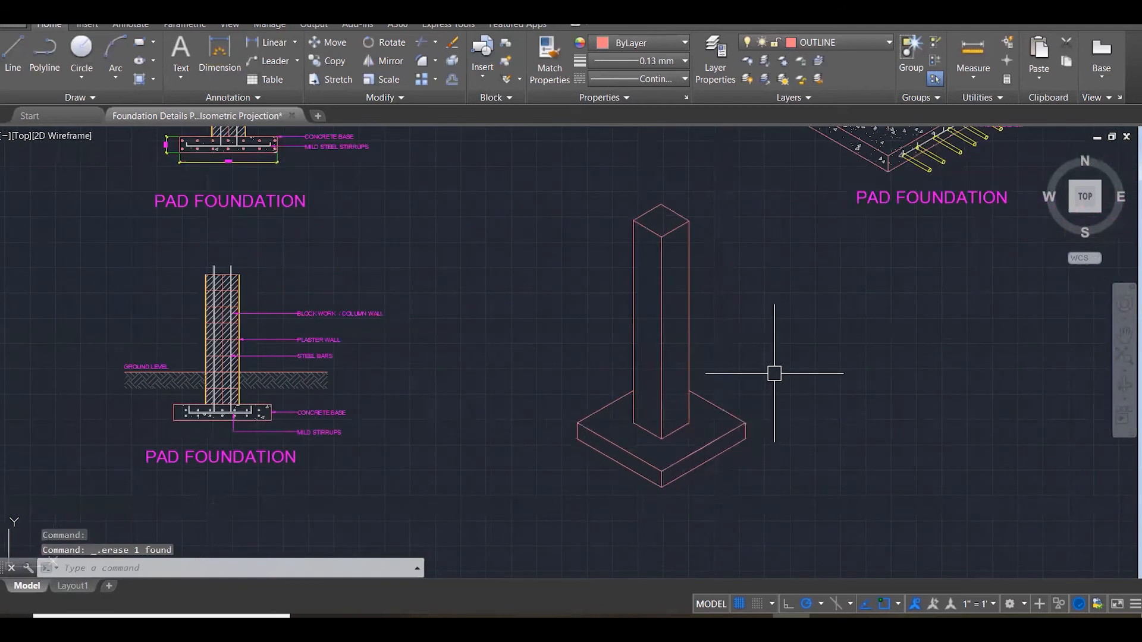
{"action": "key", "text": "Escape"}
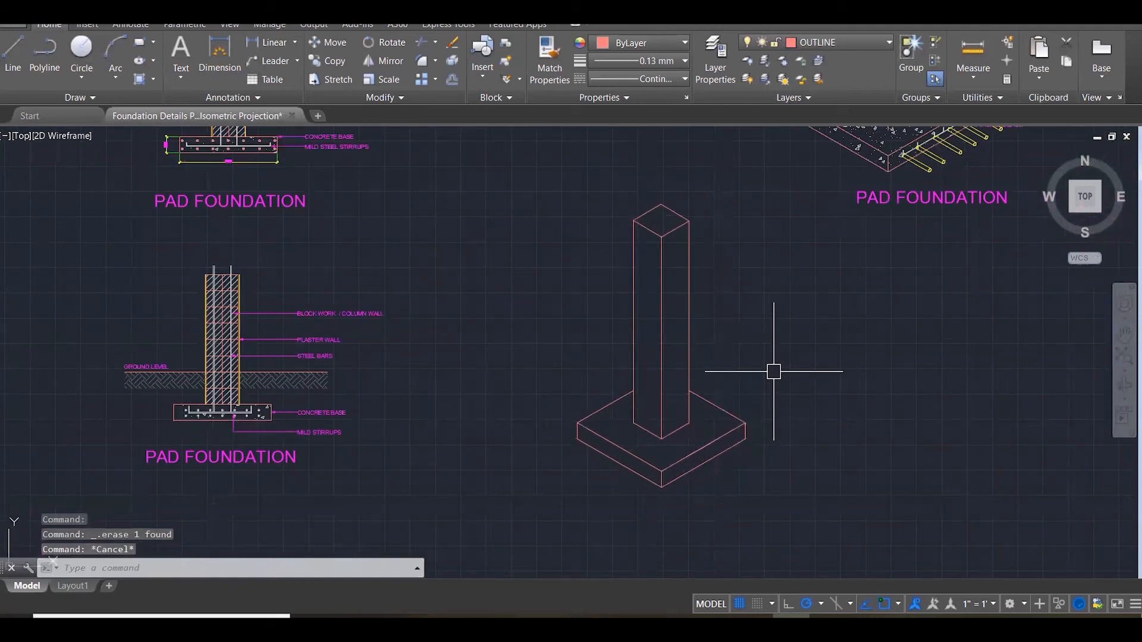
{"action": "key", "text": "Escape"}
{"action": "key", "text": "Escape"}
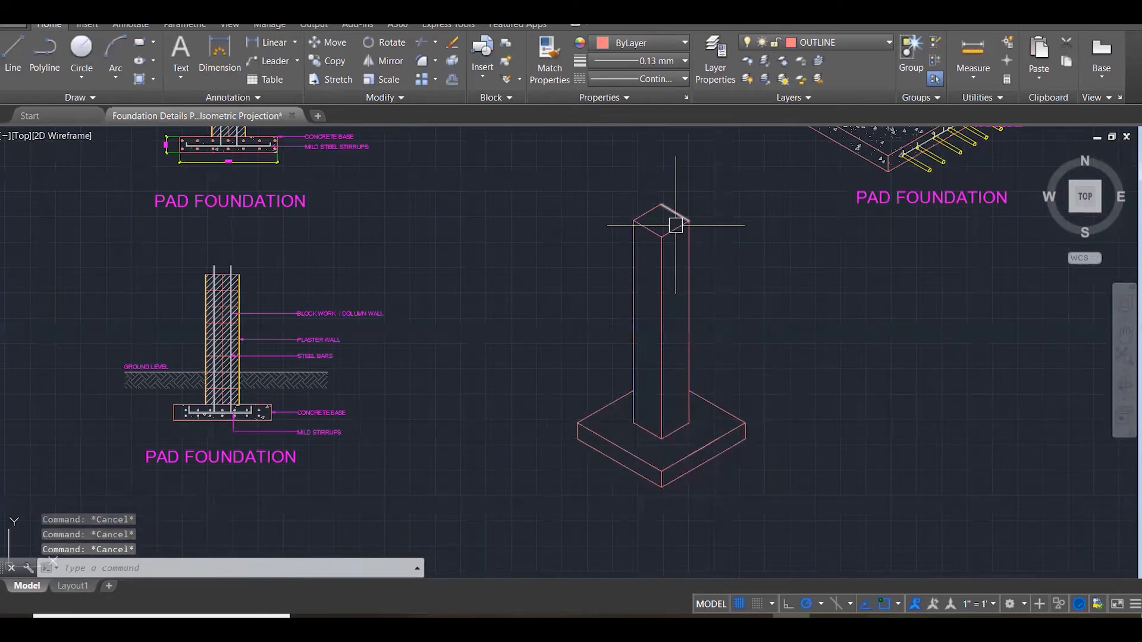
{"action": "scroll", "coordinate": [627, 252], "scroll_direction": "up", "scroll_amount": 2}
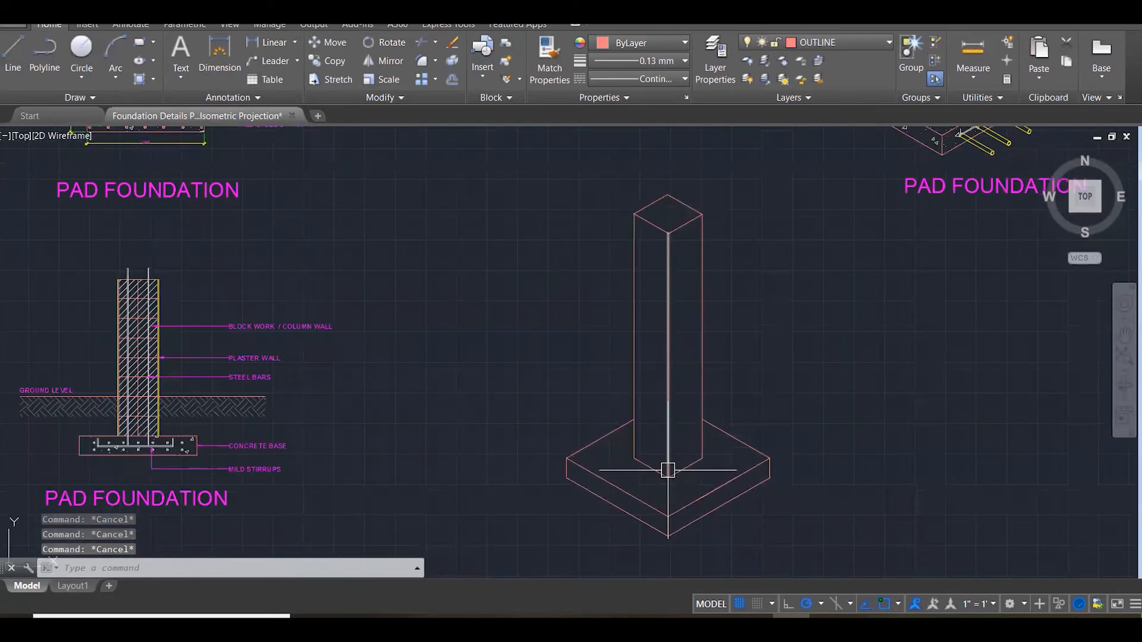
{"action": "left_click", "coordinate": [668, 471]}
{"action": "key", "text": "Escape"}
{"action": "key", "text": "Escape"}
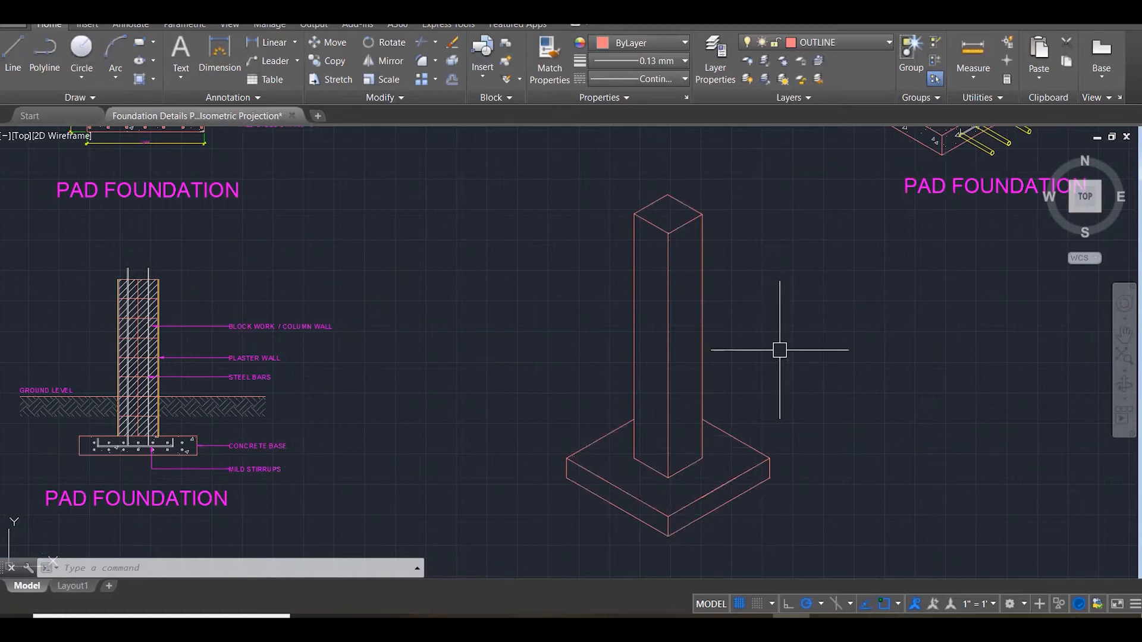
Offset all four edges of the column's top face inward by 25.
{"action": "scroll", "coordinate": [659, 189], "scroll_direction": "up", "scroll_amount": 5}
{"action": "scroll", "coordinate": [666, 193], "scroll_direction": "up", "scroll_amount": 3}
{"action": "key", "text": "Escape"}
{"action": "key", "text": "Escape"}
{"action": "key", "text": "Escape"}
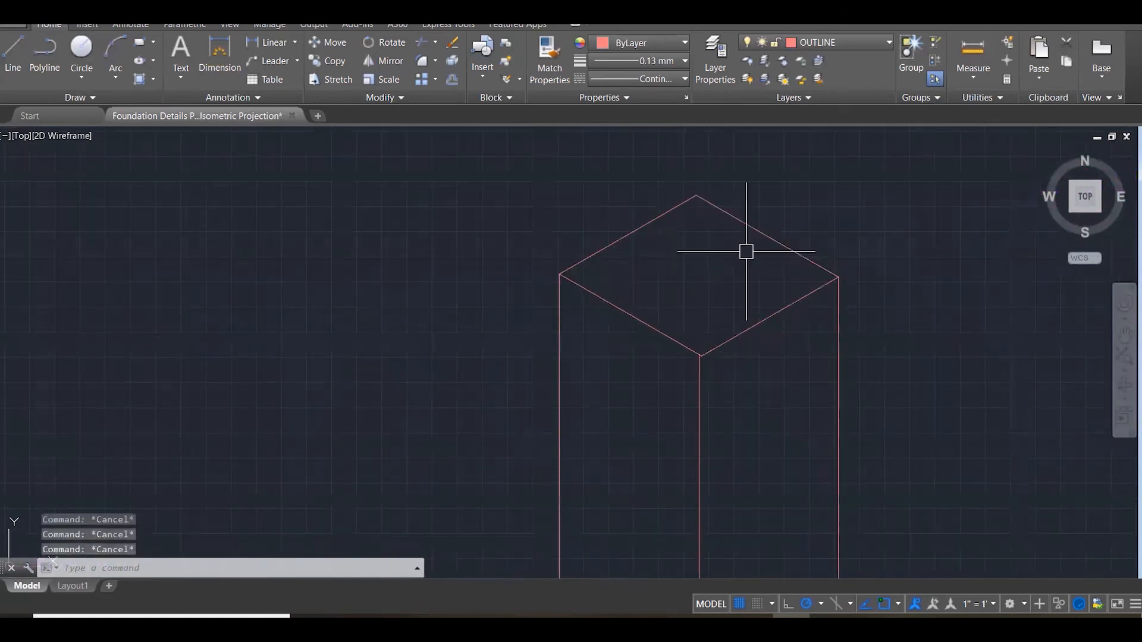
{"action": "type", "text": "o"}
{"action": "key", "text": "Return"}
{"action": "type", "text": "25"}
{"action": "key", "text": "Return"}
{"action": "left_click", "coordinate": [749, 226]}
{"action": "left_click", "coordinate": [712, 255]}
{"action": "left_click", "coordinate": [651, 230]}
{"action": "left_click", "coordinate": [644, 279]}
{"action": "left_click", "coordinate": [622, 310]}
{"action": "left_click", "coordinate": [708, 310]}
{"action": "left_click", "coordinate": [747, 327]}
{"action": "left_click", "coordinate": [688, 246]}
{"action": "key", "text": "Escape"}
{"action": "key", "text": "Escape"}
{"action": "key", "text": "Escape"}
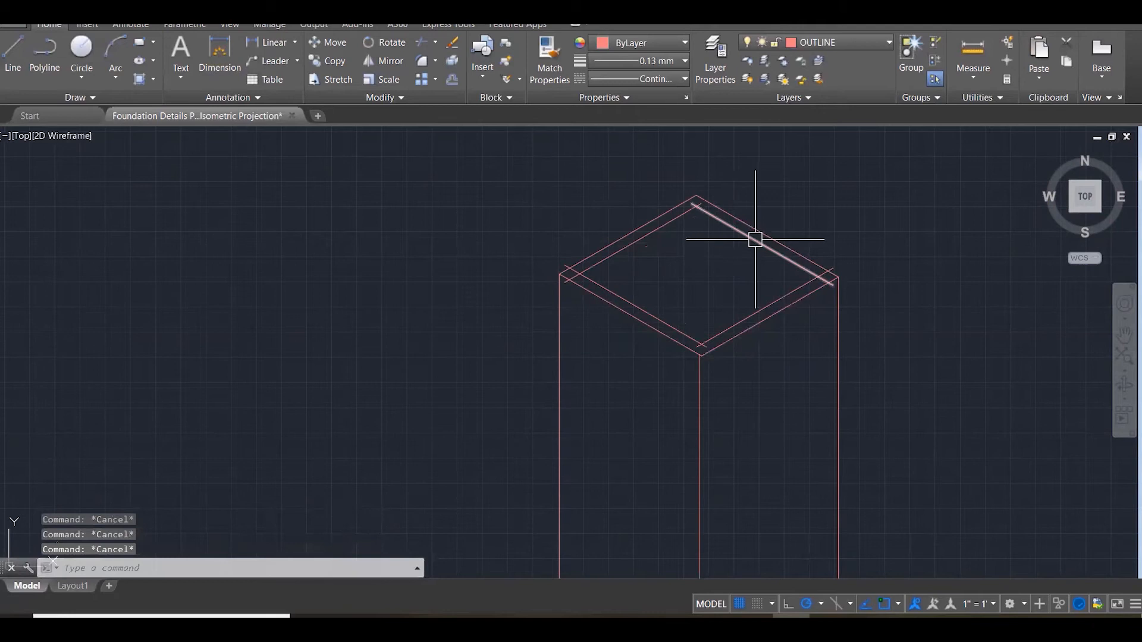
Fillet the inset outline's edges on the column top into sharp corners.
{"action": "type", "text": "f"}
{"action": "key", "text": "Return"}
{"action": "left_click", "coordinate": [717, 225]}
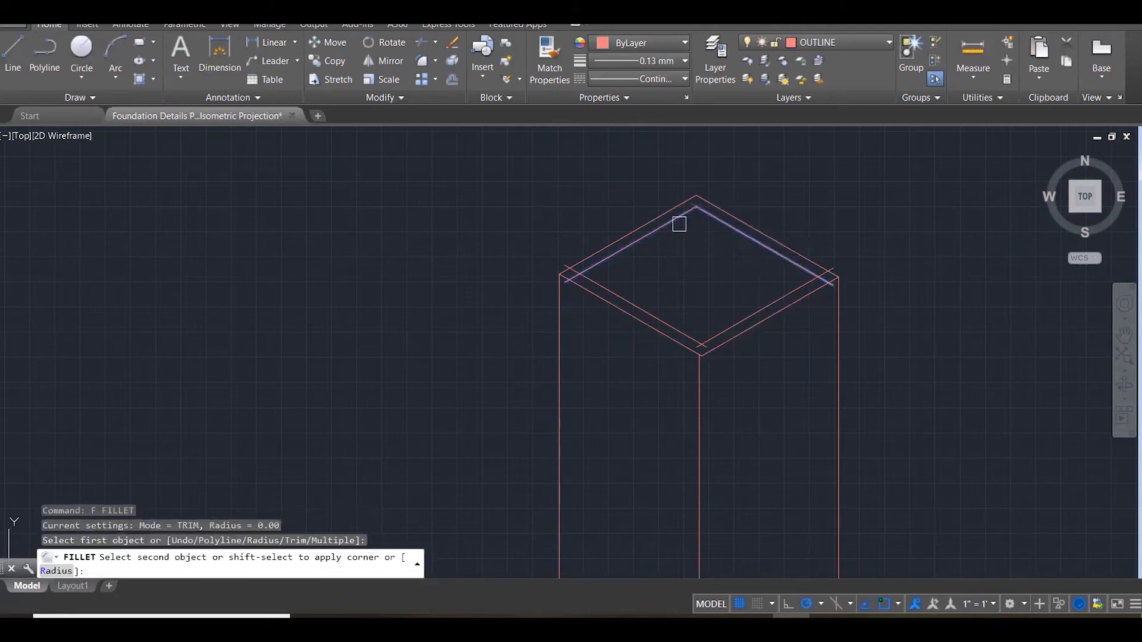
{"action": "left_click", "coordinate": [622, 297]}
{"action": "key", "text": "Return"}
{"action": "left_click", "coordinate": [670, 327]}
{"action": "left_click", "coordinate": [721, 329]}
{"action": "key", "text": "Return"}
{"action": "left_click", "coordinate": [798, 269]}
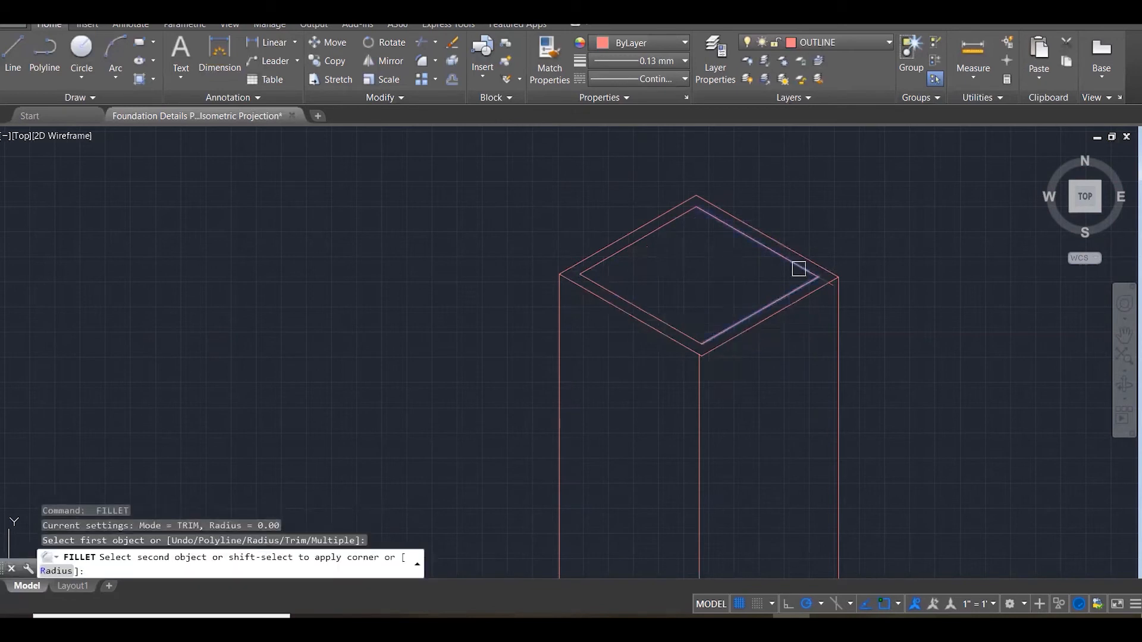
{"action": "key", "text": "Escape"}
Draw a centre line across the column top between the midpoints of the inset outline's back-right and front-left edges.
{"action": "scroll", "coordinate": [747, 400], "scroll_direction": "down", "scroll_amount": 6}
{"action": "scroll", "coordinate": [901, 230], "scroll_direction": "up", "scroll_amount": 7}
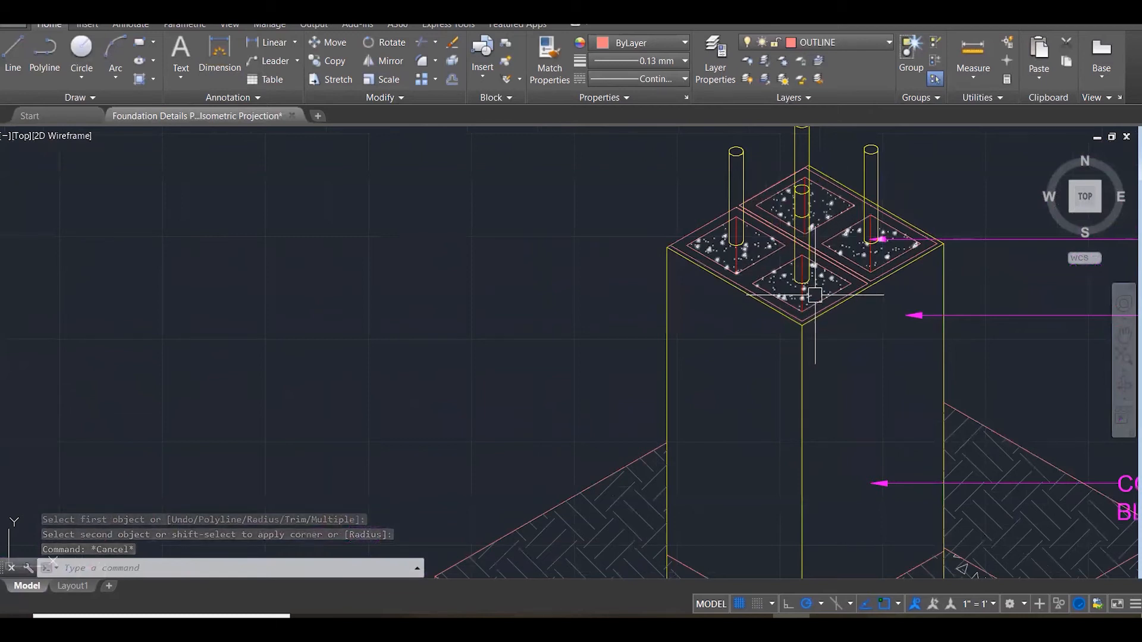
{"action": "scroll", "coordinate": [862, 247], "scroll_direction": "down", "scroll_amount": 6}
{"action": "scroll", "coordinate": [895, 179], "scroll_direction": "down", "scroll_amount": 1}
{"action": "scroll", "coordinate": [660, 393], "scroll_direction": "up", "scroll_amount": 8}
{"action": "scroll", "coordinate": [673, 381], "scroll_direction": "up", "scroll_amount": 1}
{"action": "key", "text": "Return"}
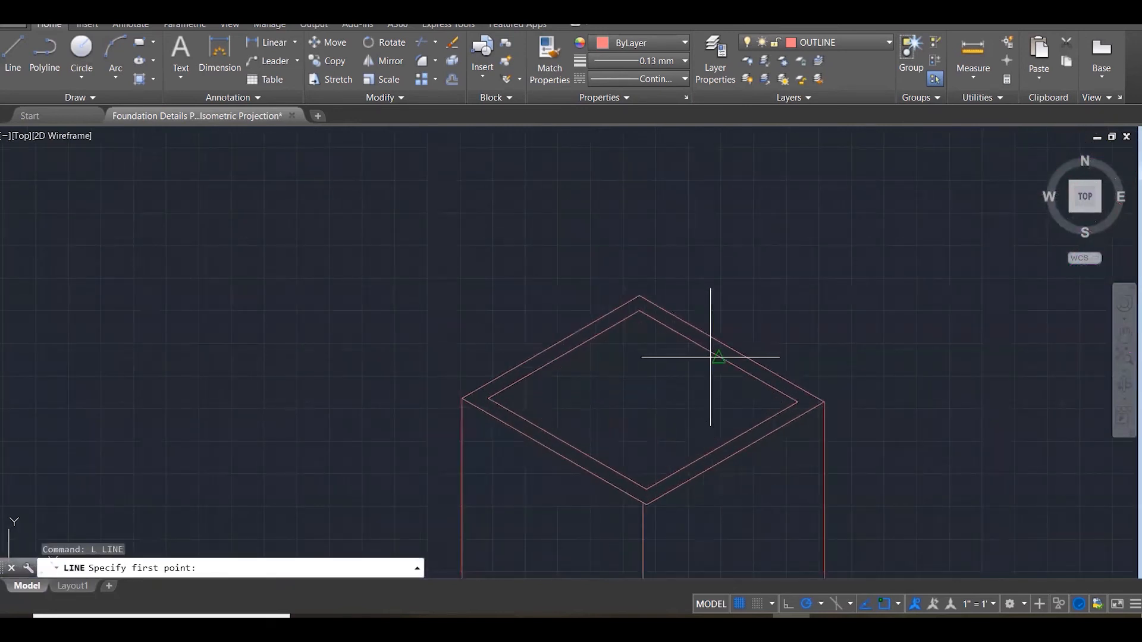
{"action": "left_click", "coordinate": [712, 357]}
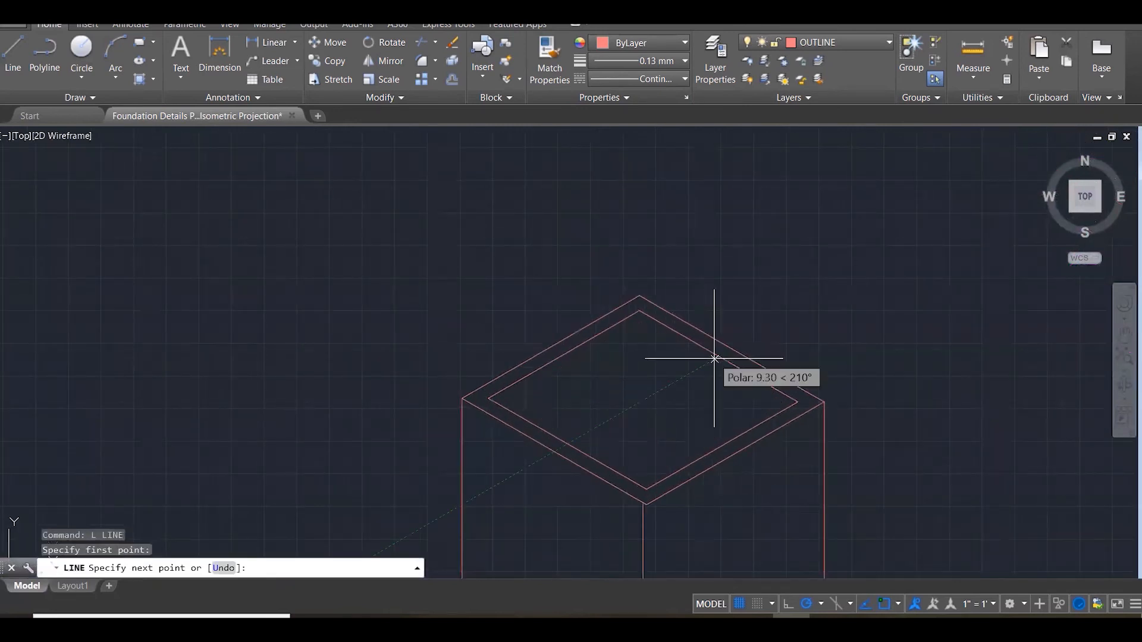
{"action": "left_click", "coordinate": [570, 444]}
{"action": "key", "text": "Escape"}
{"action": "key", "text": "Escape"}
{"action": "key", "text": "Escape"}
Offset the centre line across the column top by 25 to both sides.
{"action": "type", "text": "o"}
{"action": "key", "text": "Return"}
{"action": "type", "text": "25"}
{"action": "key", "text": "Return"}
{"action": "left_click", "coordinate": [650, 393]}
{"action": "left_click", "coordinate": [597, 384]}
{"action": "left_click", "coordinate": [627, 408]}
{"action": "left_click", "coordinate": [704, 428]}
{"action": "key", "text": "Escape"}
{"action": "key", "text": "Escape"}
{"action": "key", "text": "Escape"}
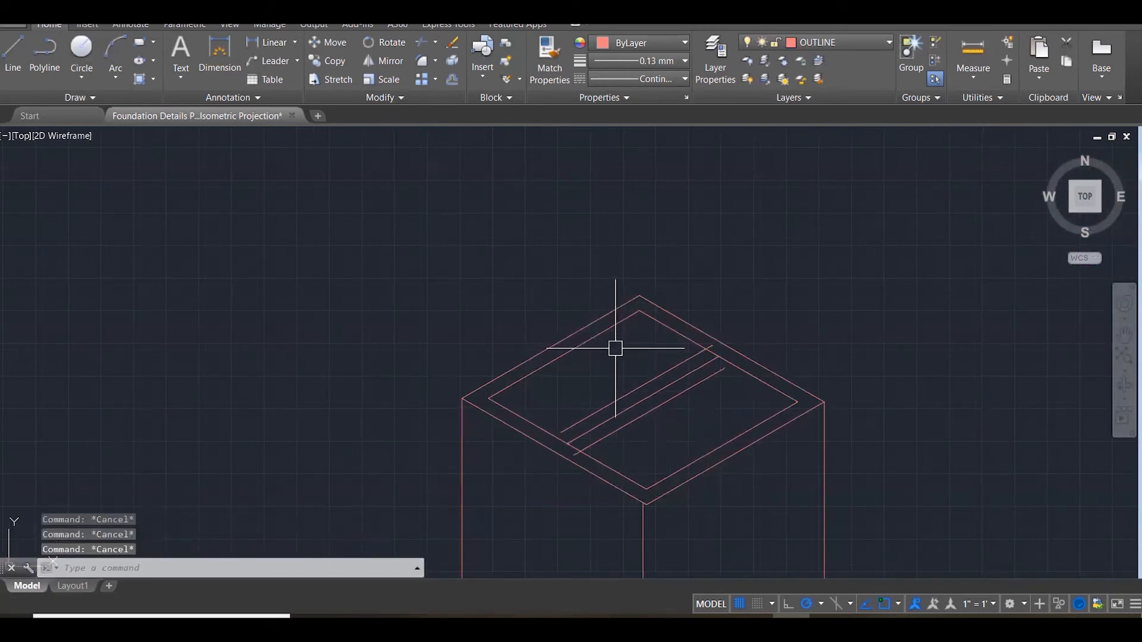
Draw the crossing centre line between the midpoints of the inset outline's back-left and front-right edges.
{"action": "type", "text": "l"}
{"action": "key", "text": "Return"}
{"action": "left_click", "coordinate": [564, 355]}
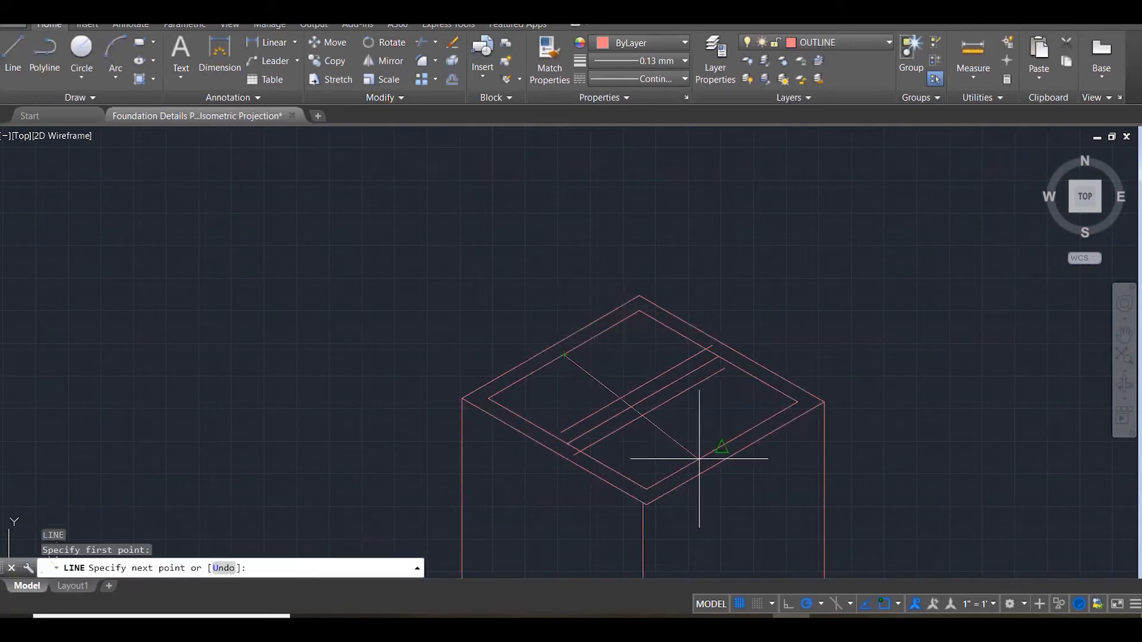
{"action": "left_click", "coordinate": [724, 445]}
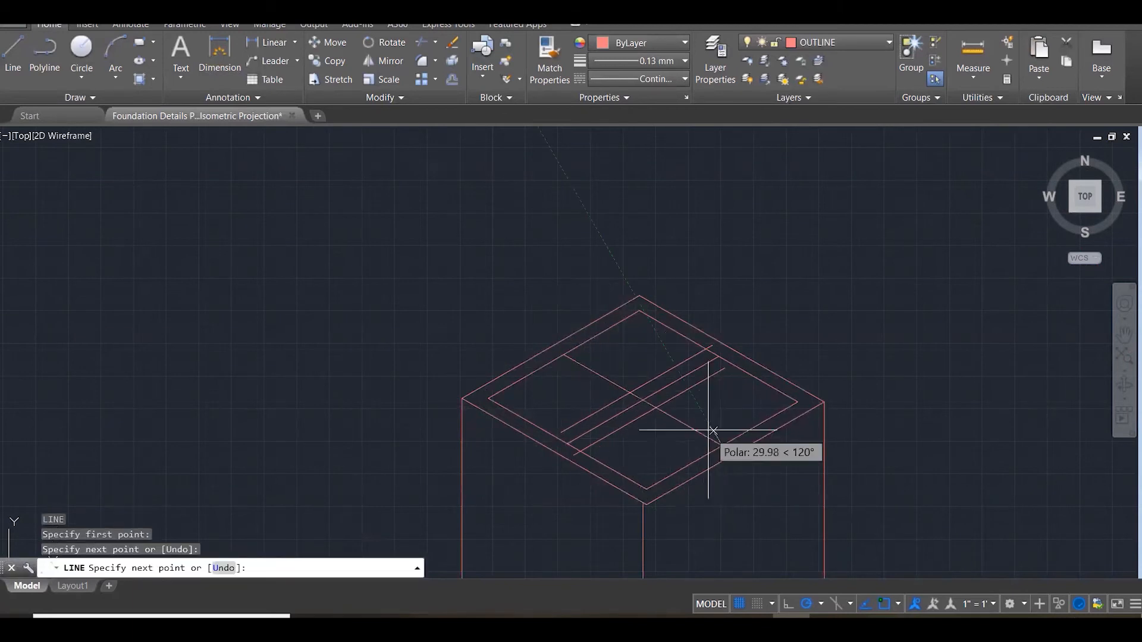
{"action": "key", "text": "Escape"}
{"action": "key", "text": "Escape"}
{"action": "key", "text": "Escape"}
Offset the second, crossing centre line by 25 to both sides.
{"action": "type", "text": "o"}
{"action": "key", "text": "Return"}
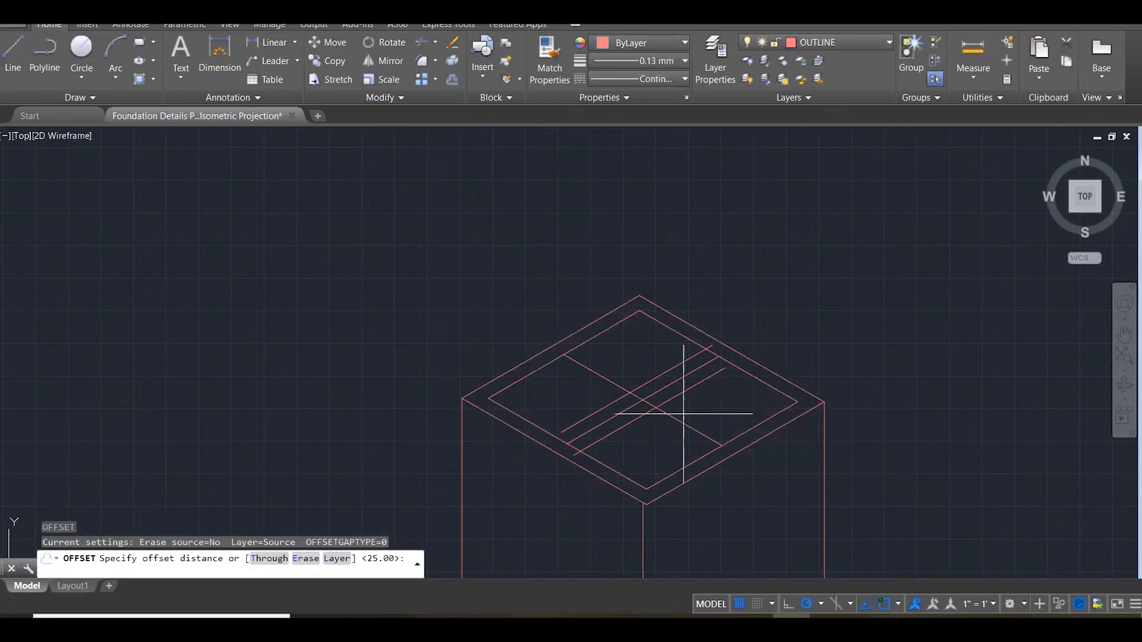
{"action": "key", "text": "Return"}
{"action": "left_click", "coordinate": [678, 421]}
{"action": "left_click", "coordinate": [690, 413]}
{"action": "left_click", "coordinate": [685, 425]}
{"action": "left_click", "coordinate": [650, 444]}
{"action": "scroll", "coordinate": [707, 390], "scroll_direction": "up", "scroll_amount": 3}
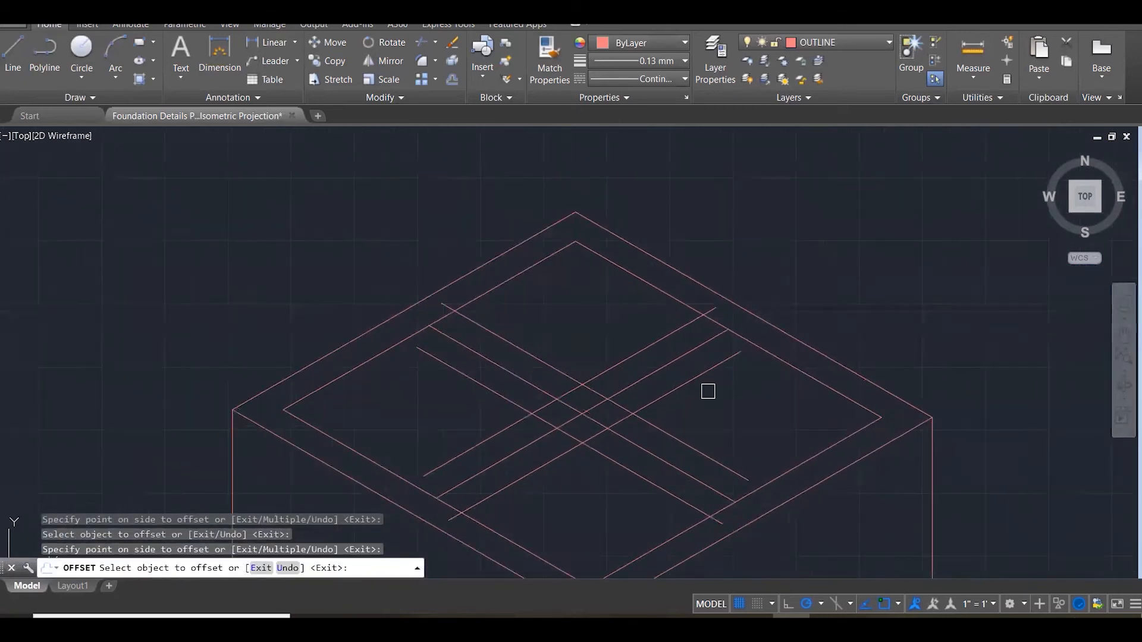
{"action": "key", "text": "Escape"}
{"action": "key", "text": "Escape"}
{"action": "key", "text": "Escape"}
{"action": "key", "text": "Escape"}
Try to fillet the two rear offset lines into a sharp corner near the centre of the column top.
{"action": "type", "text": "f"}
{"action": "key", "text": "Return"}
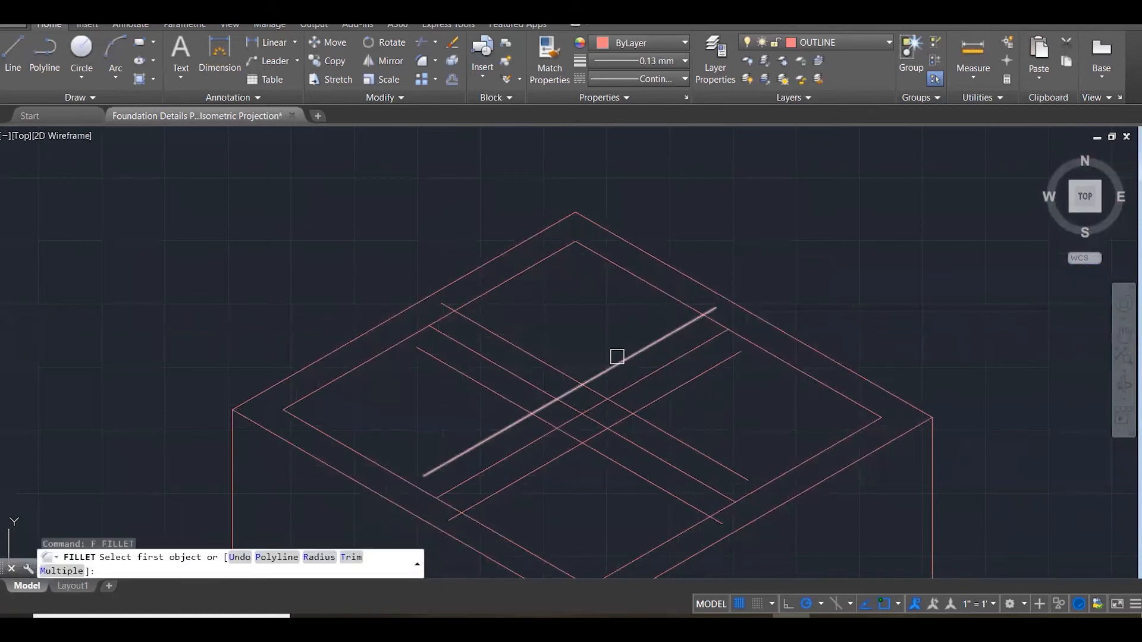
{"action": "left_click", "coordinate": [617, 358]}
{"action": "left_click", "coordinate": [548, 359]}
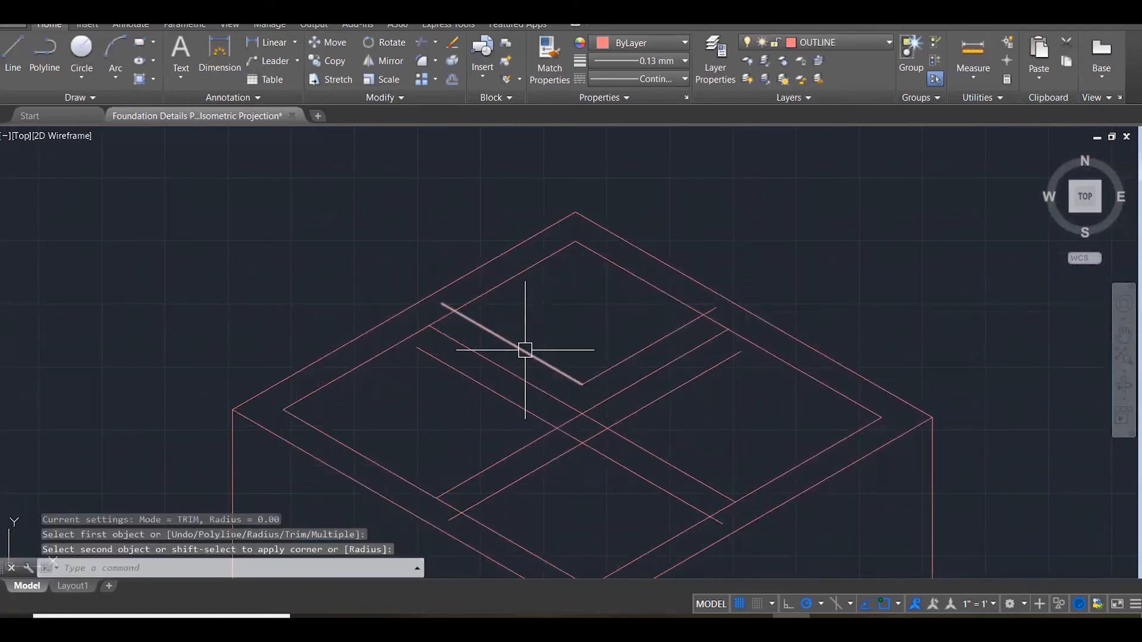
{"action": "key", "text": "Escape"}
{"action": "key", "text": "Escape"}
{"action": "key", "text": "Escape"}
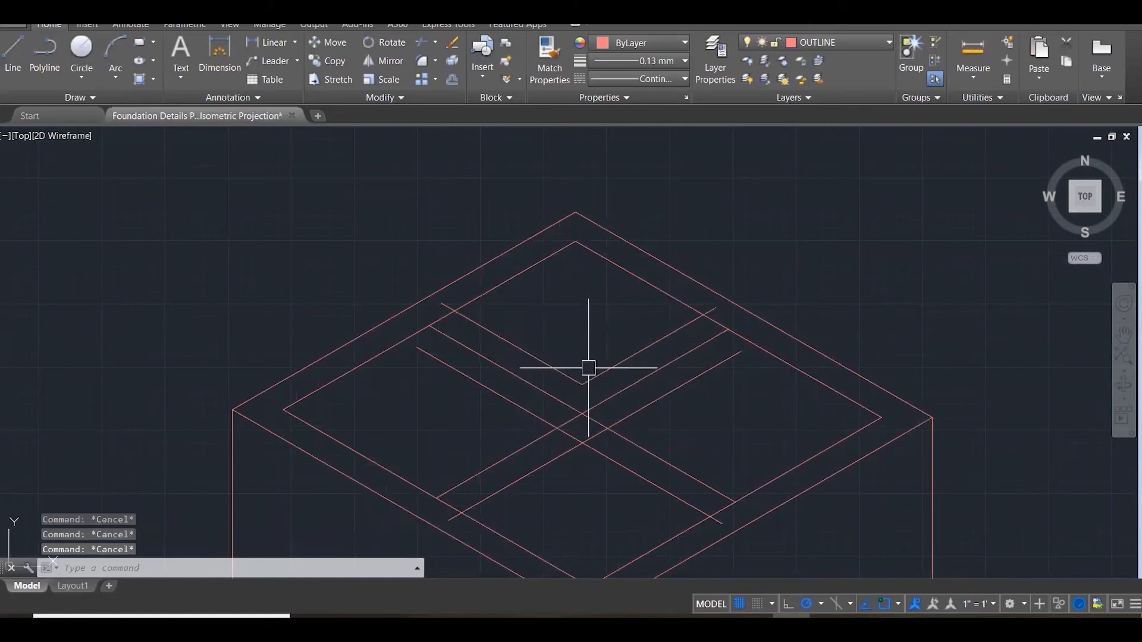
{"action": "key", "text": "ctrl+z"}
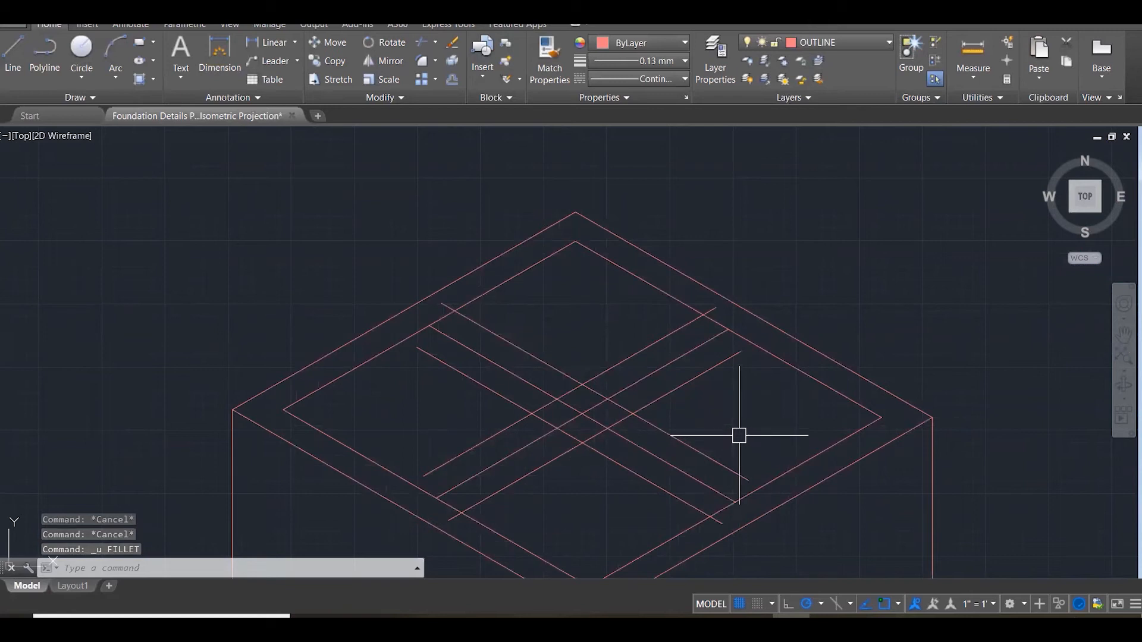
Trim the offset lines where they cross at the centre, leaving an open corner for each of the four cells.
{"action": "type", "text": "tr"}
{"action": "key", "text": "Return"}
{"action": "scroll", "coordinate": [872, 483], "scroll_direction": "down", "scroll_amount": 4}
{"action": "left_click", "coordinate": [999, 490]}
{"action": "left_click", "coordinate": [541, 285]}
{"action": "scroll", "coordinate": [696, 397], "scroll_direction": "up", "scroll_amount": 3}
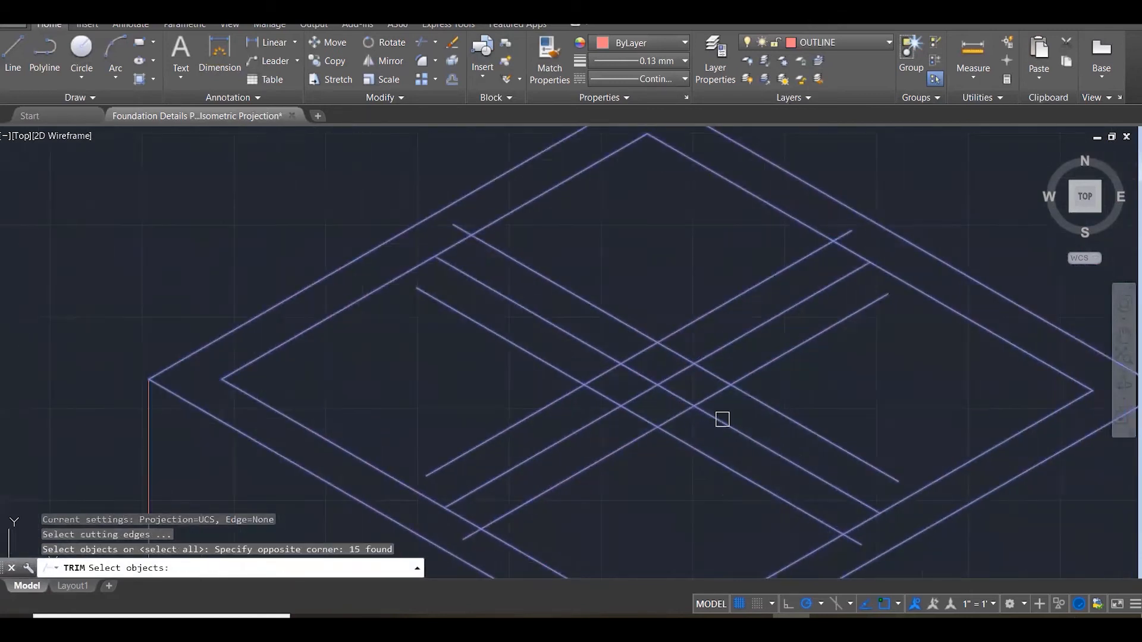
{"action": "key", "text": "Return"}
{"action": "left_click", "coordinate": [675, 357]}
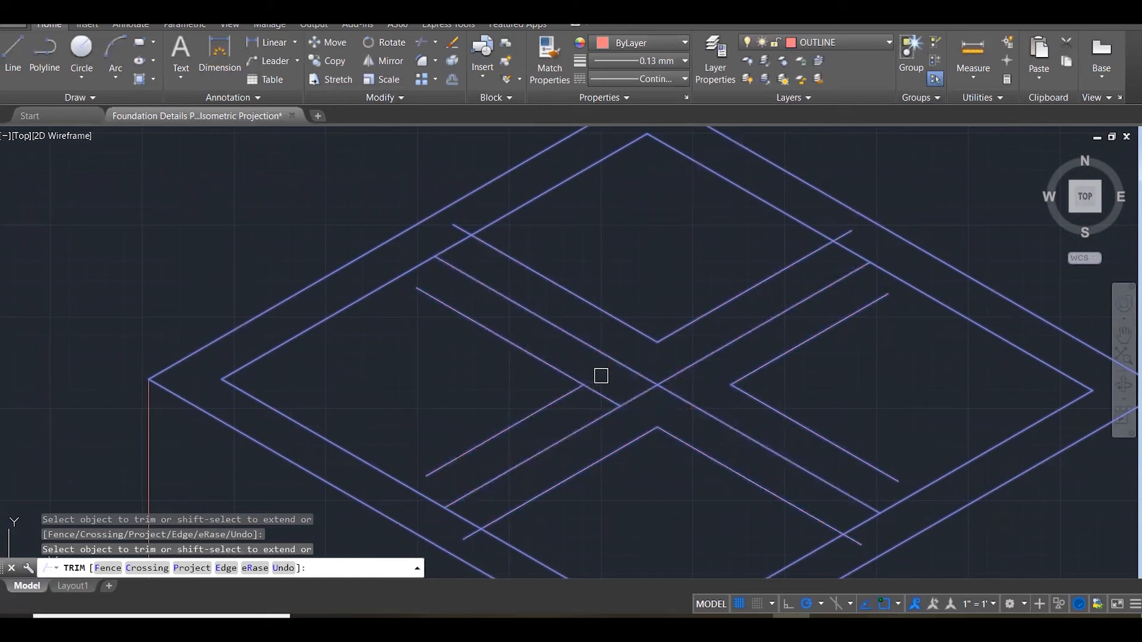
{"action": "key", "text": "Escape"}
Erase the two centre lines on the column top.
{"action": "left_click", "coordinate": [657, 385]}
{"action": "left_click", "coordinate": [678, 377]}
{"action": "key", "text": "Delete"}
{"action": "scroll", "coordinate": [689, 377], "scroll_direction": "down", "scroll_amount": 3}
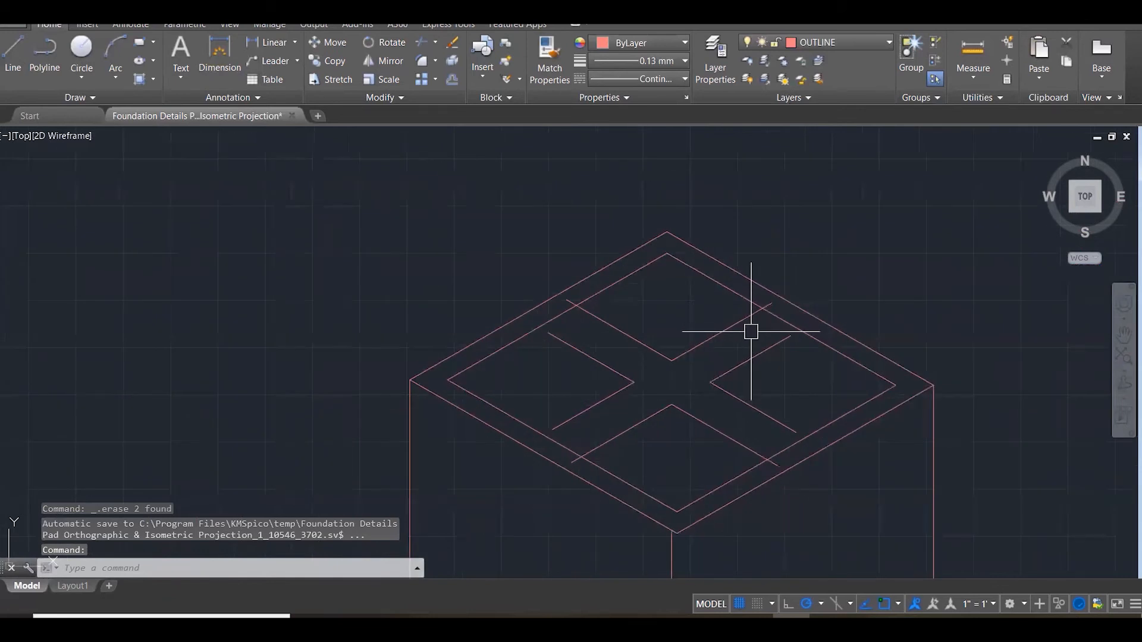
Trim the inset outline's two back edges beyond the rear cell.
{"action": "key", "text": "Escape"}
{"action": "key", "text": "Escape"}
{"action": "type", "text": "tr"}
{"action": "key", "text": "Return"}
{"action": "scroll", "coordinate": [764, 350], "scroll_direction": "down", "scroll_amount": 1}
{"action": "left_click", "coordinate": [560, 247]}
{"action": "scroll", "coordinate": [619, 321], "scroll_direction": "up", "scroll_amount": 2}
{"action": "key", "text": "Return"}
{"action": "left_click", "coordinate": [618, 334]}
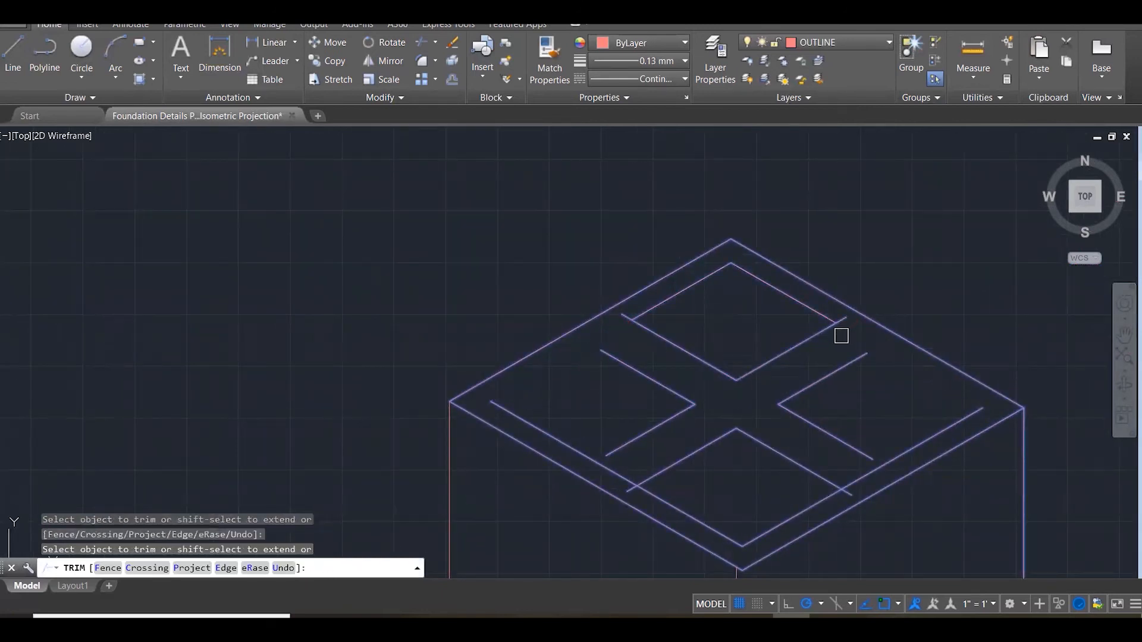
{"action": "key", "text": "Escape"}
{"action": "key", "text": "Escape"}
Fillet the rear cell's left and right corners so that its outline closes.
{"action": "type", "text": "f"}
{"action": "key", "text": "Return"}
{"action": "left_click", "coordinate": [664, 338]}
{"action": "left_click", "coordinate": [660, 307]}
{"action": "key", "text": "Return"}
{"action": "left_click", "coordinate": [783, 353]}
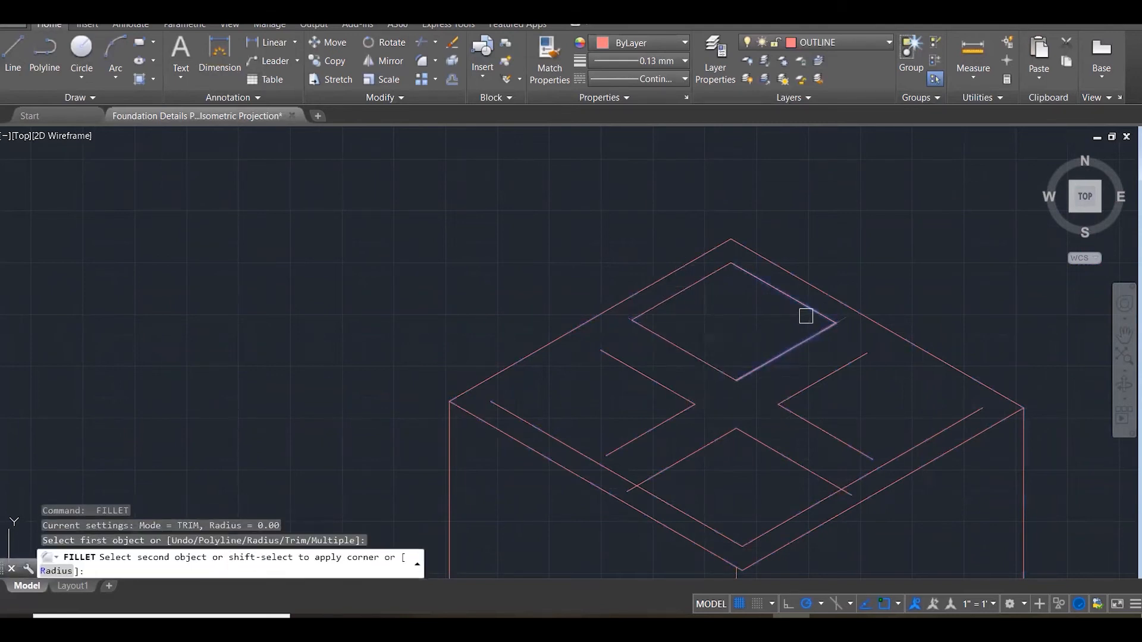
{"action": "key", "text": "Escape"}
{"action": "key", "text": "Escape"}
{"action": "key", "text": "Escape"}
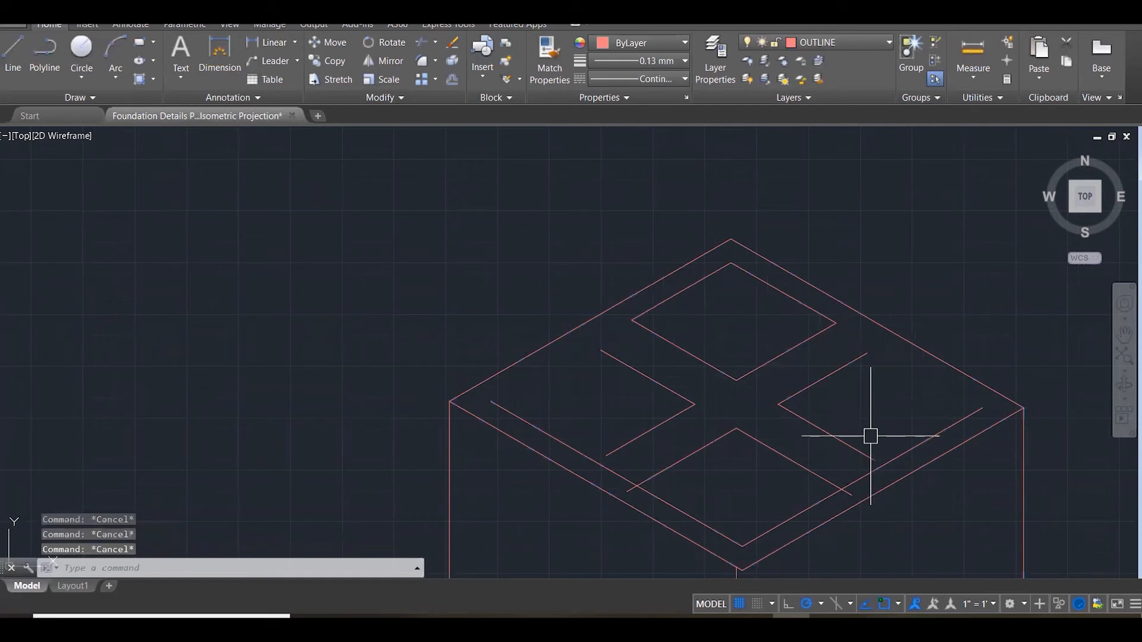
Fillet the right cell's front edge with the inset outline's front-right edge into a sharp corner.
{"action": "type", "text": "f"}
{"action": "key", "text": "Return"}
{"action": "left_click", "coordinate": [887, 461]}
{"action": "left_click", "coordinate": [871, 457]}
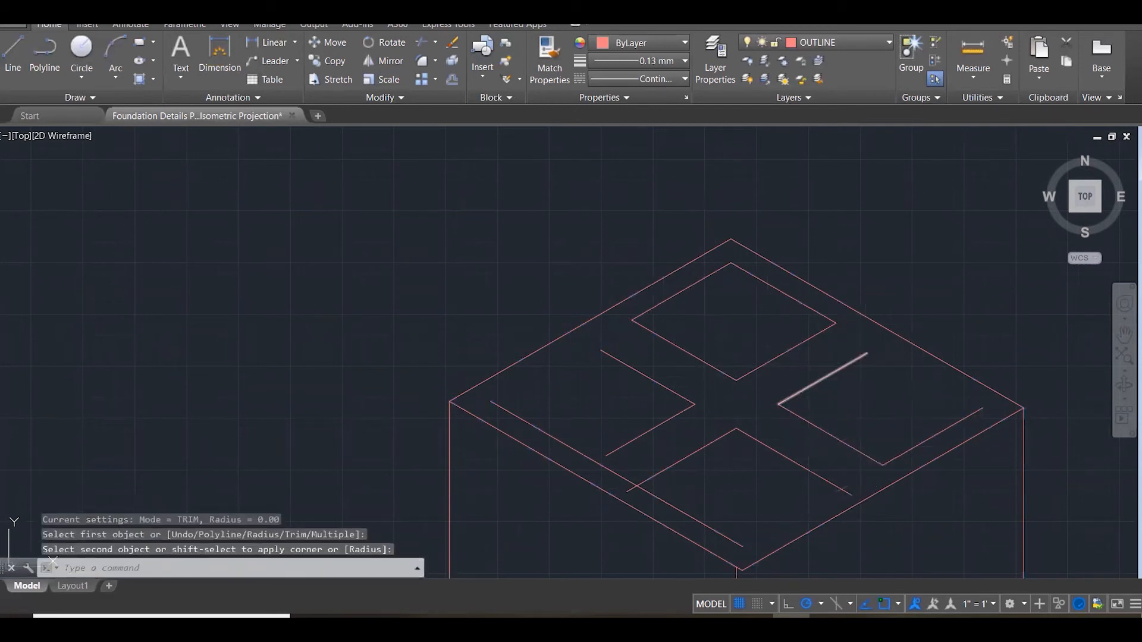
{"action": "key", "text": "Escape"}
{"action": "key", "text": "Escape"}
{"action": "key", "text": "Escape"}
Draw a line from the rear cell's right corner to the inset outline's right corner.
{"action": "type", "text": "l"}
{"action": "key", "text": "Return"}
{"action": "left_click", "coordinate": [836, 324]}
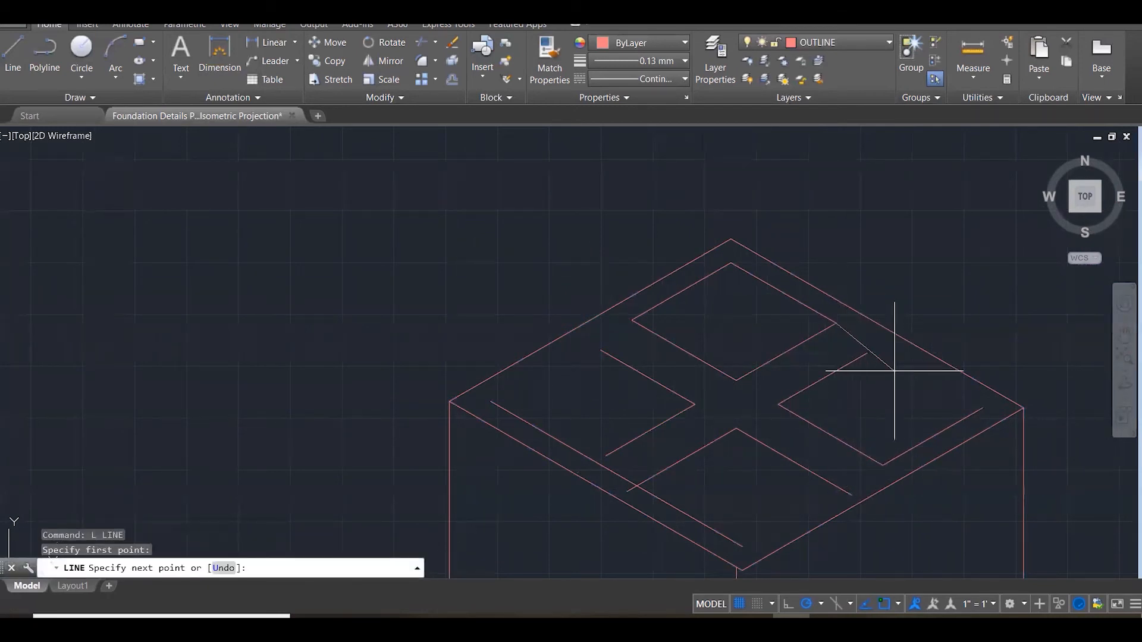
{"action": "left_click", "coordinate": [982, 408]}
{"action": "key", "text": "Escape"}
{"action": "key", "text": "Escape"}
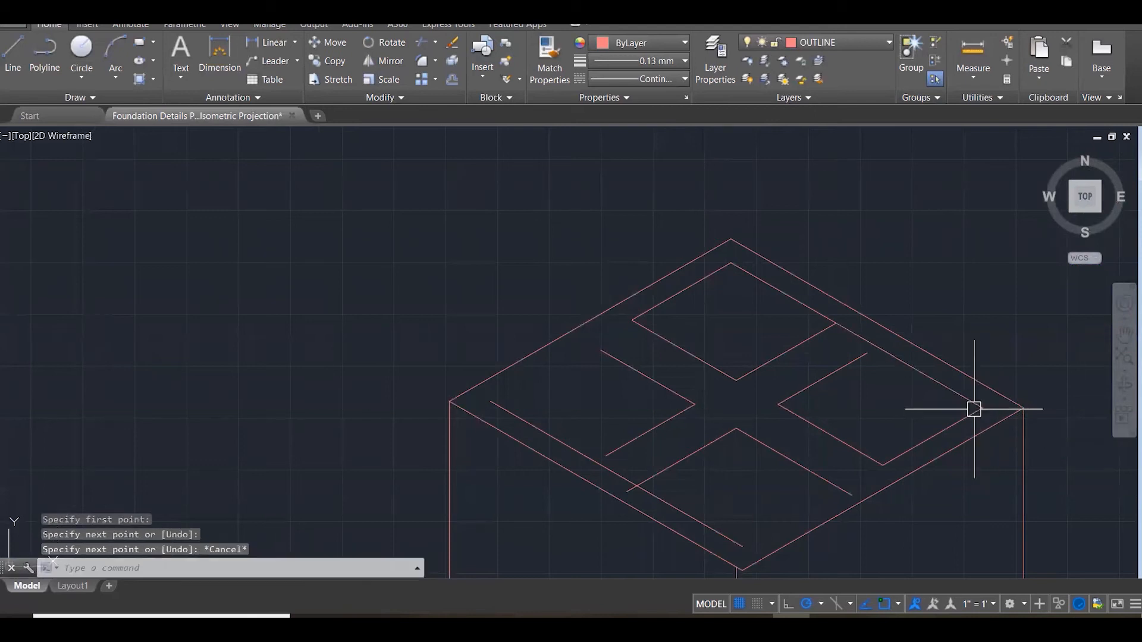
Fillet the new back-right line with the right cell's open edge to close that cell.
{"action": "type", "text": "f"}
{"action": "key", "text": "Return"}
{"action": "left_click", "coordinate": [920, 369]}
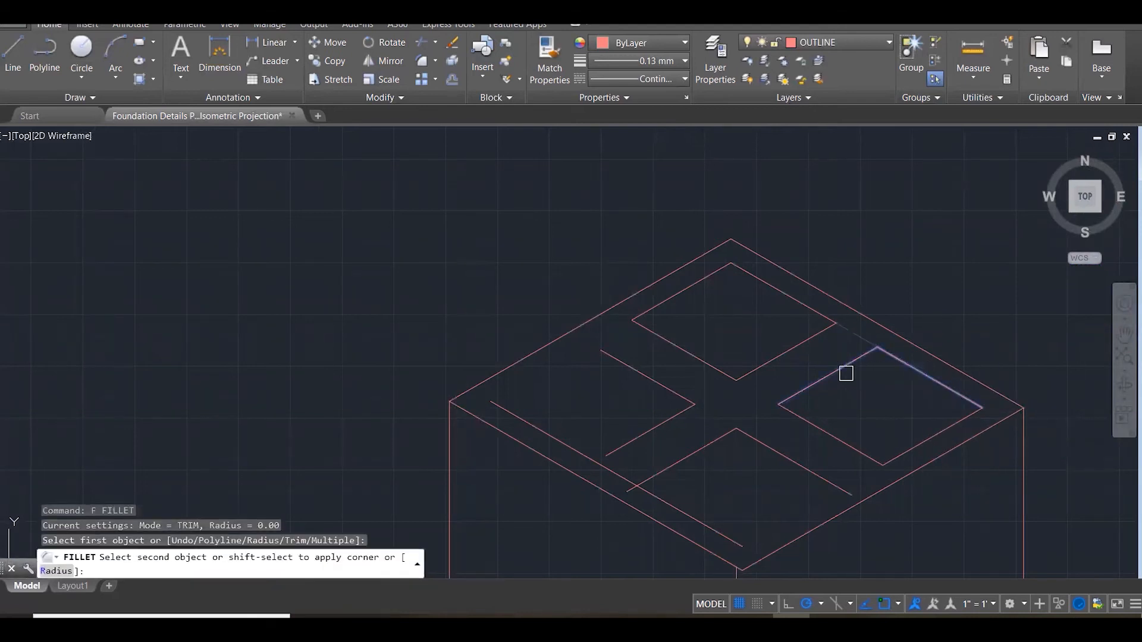
{"action": "key", "text": "Escape"}
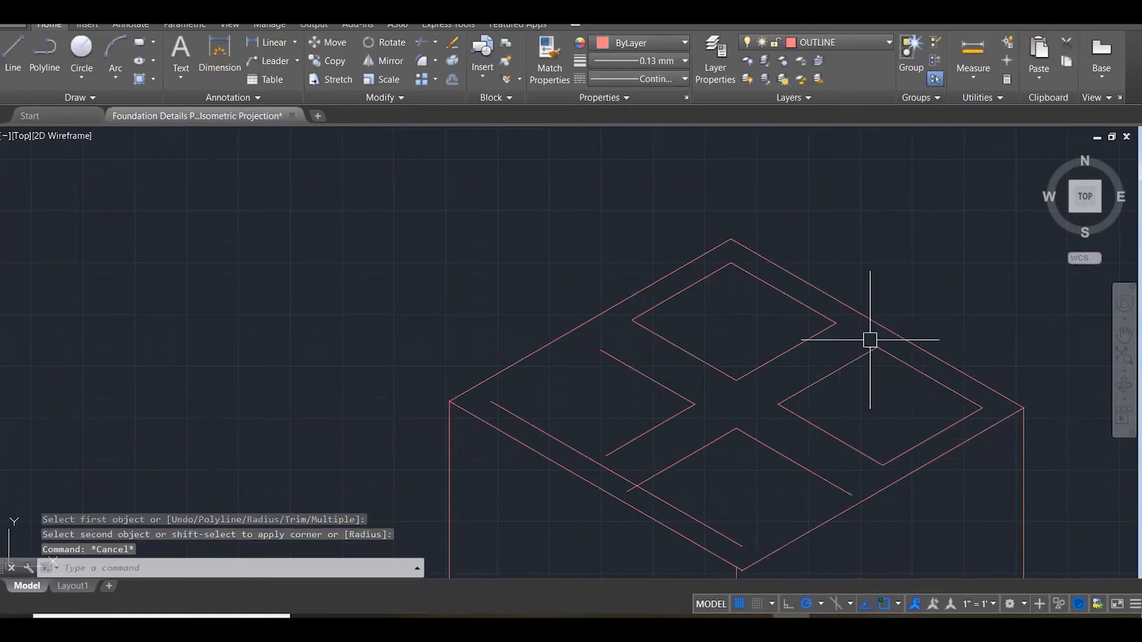
{"action": "key", "text": "Escape"}
{"action": "key", "text": "Escape"}
Draw a line at 210° from the right cell's front corner past the column's front corner.
{"action": "key", "text": "Return"}
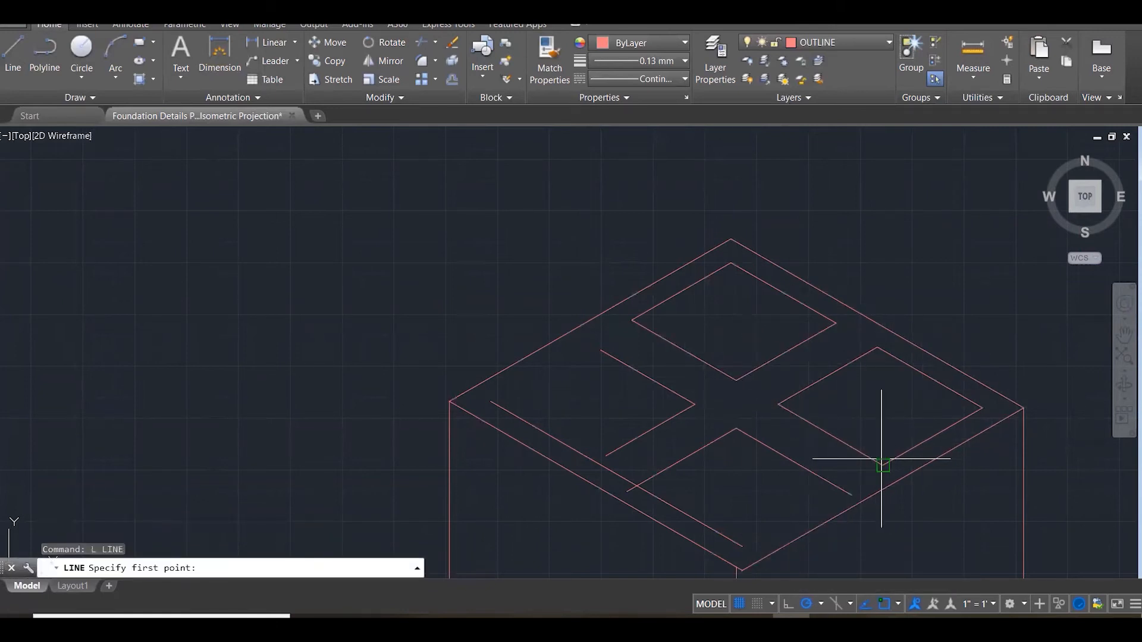
{"action": "left_click", "coordinate": [883, 465]}
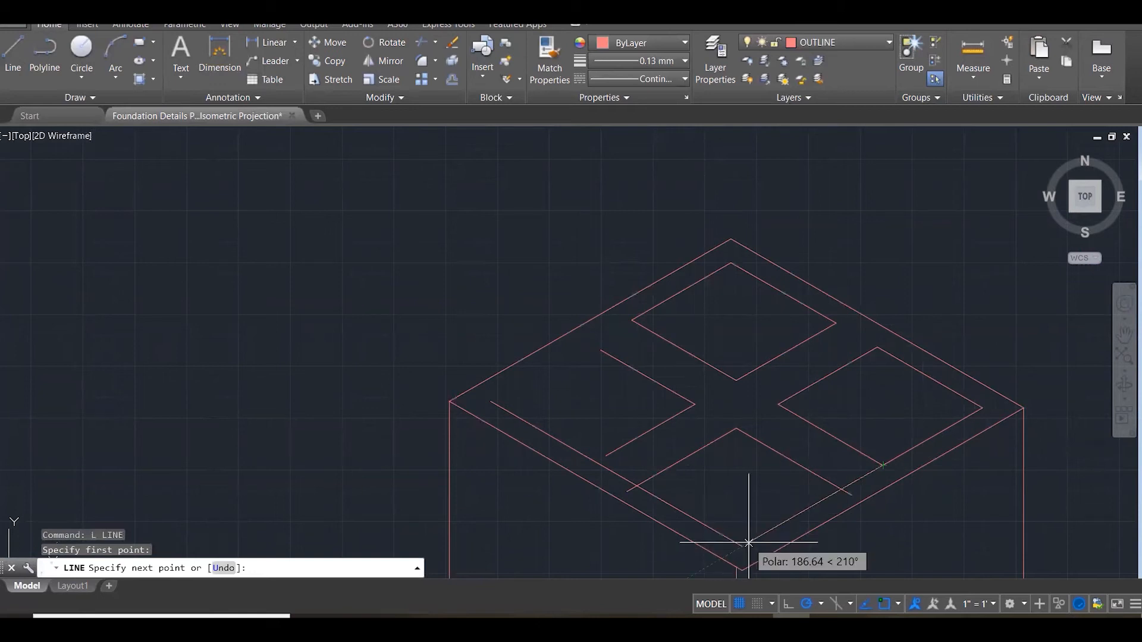
{"action": "scroll", "coordinate": [841, 153], "scroll_direction": "down", "scroll_amount": 2}
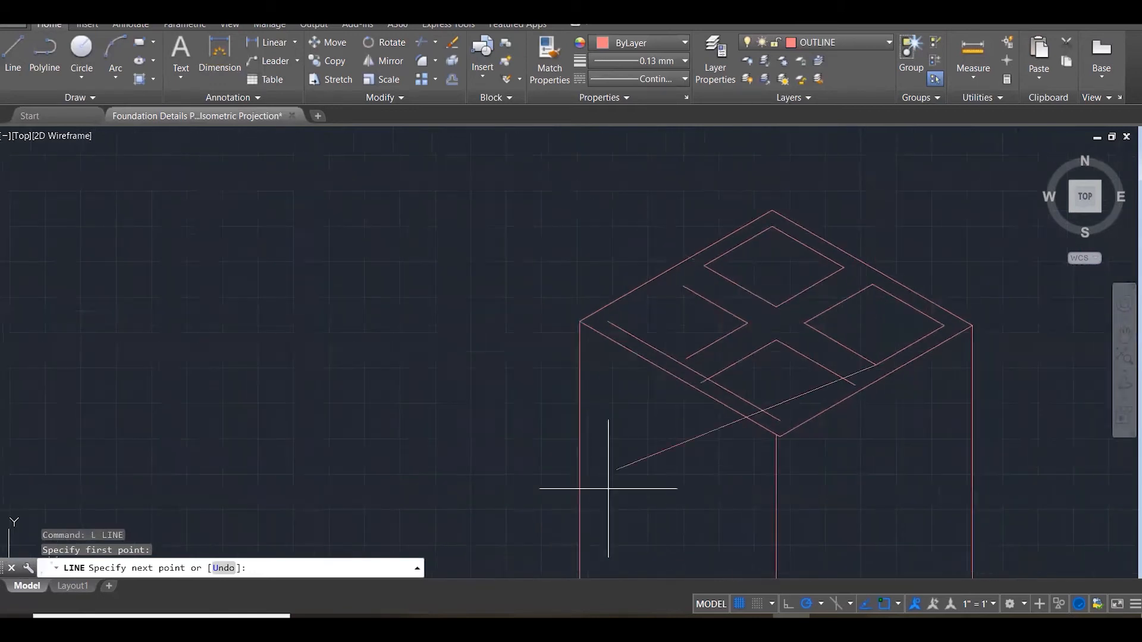
{"action": "left_click", "coordinate": [665, 486]}
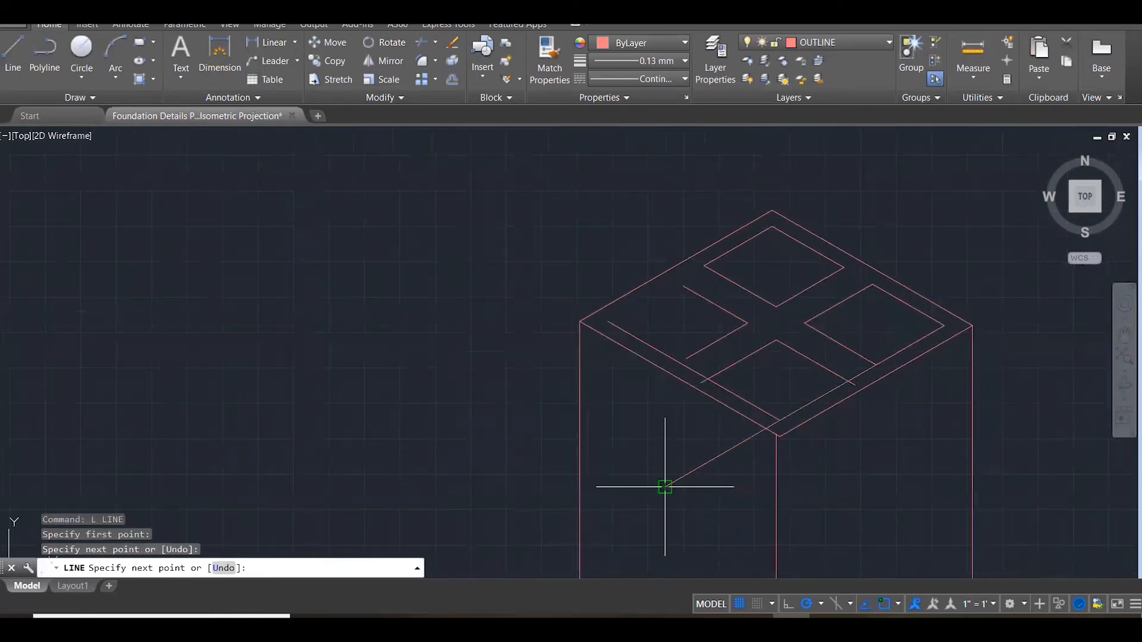
{"action": "key", "text": "Escape"}
{"action": "key", "text": "Escape"}
Fillet the front cell's right, front and left corners to close its outline.
{"action": "type", "text": "f"}
{"action": "key", "text": "Return"}
{"action": "left_click", "coordinate": [833, 387]}
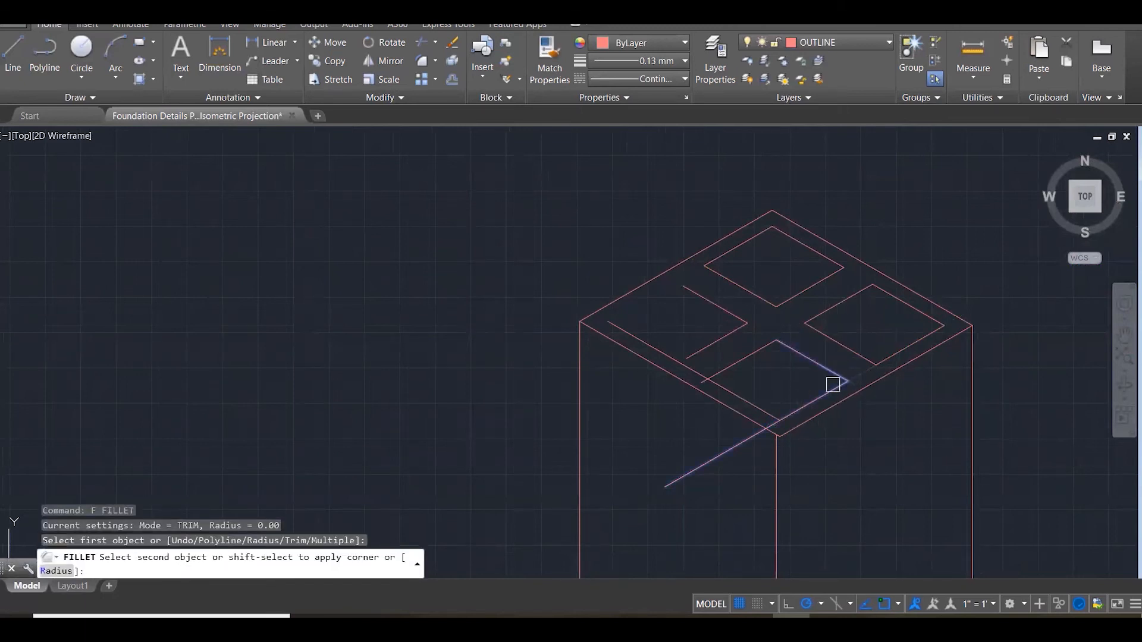
{"action": "left_click", "coordinate": [755, 402]}
{"action": "key", "text": "Return"}
{"action": "left_click", "coordinate": [736, 393]}
{"action": "left_click", "coordinate": [733, 372]}
{"action": "left_click", "coordinate": [733, 373]}
{"action": "key", "text": "Escape"}
{"action": "key", "text": "Escape"}
{"action": "key", "text": "Escape"}
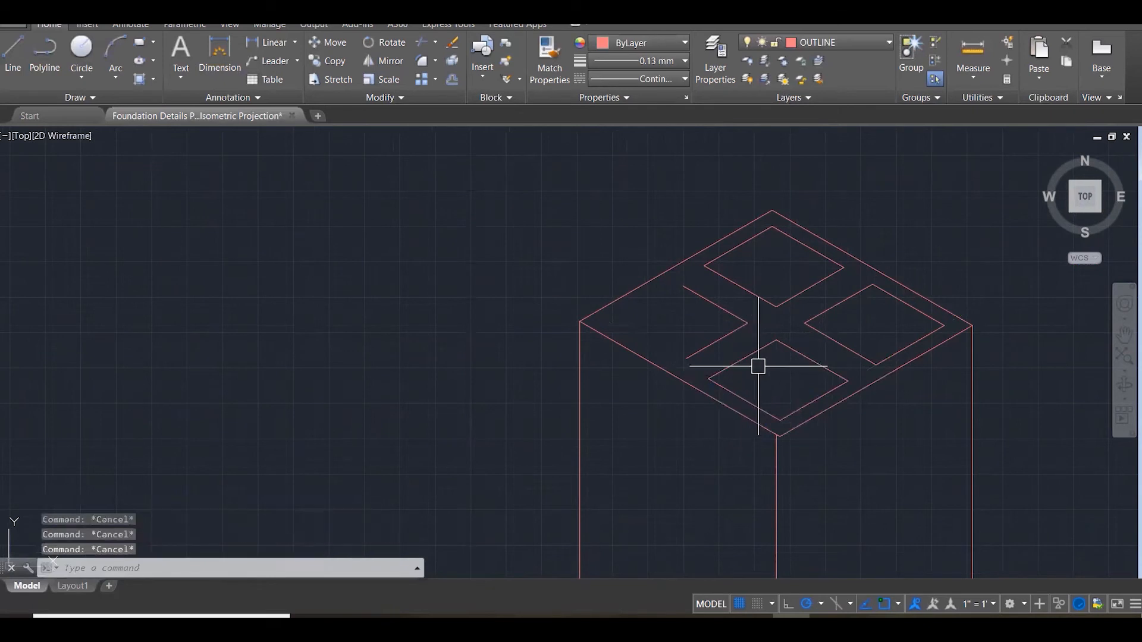
Draw two lines from the left corners of the rear and front cells, crossing near the column top's left corner.
{"action": "type", "text": "L"}
{"action": "key", "text": "Return"}
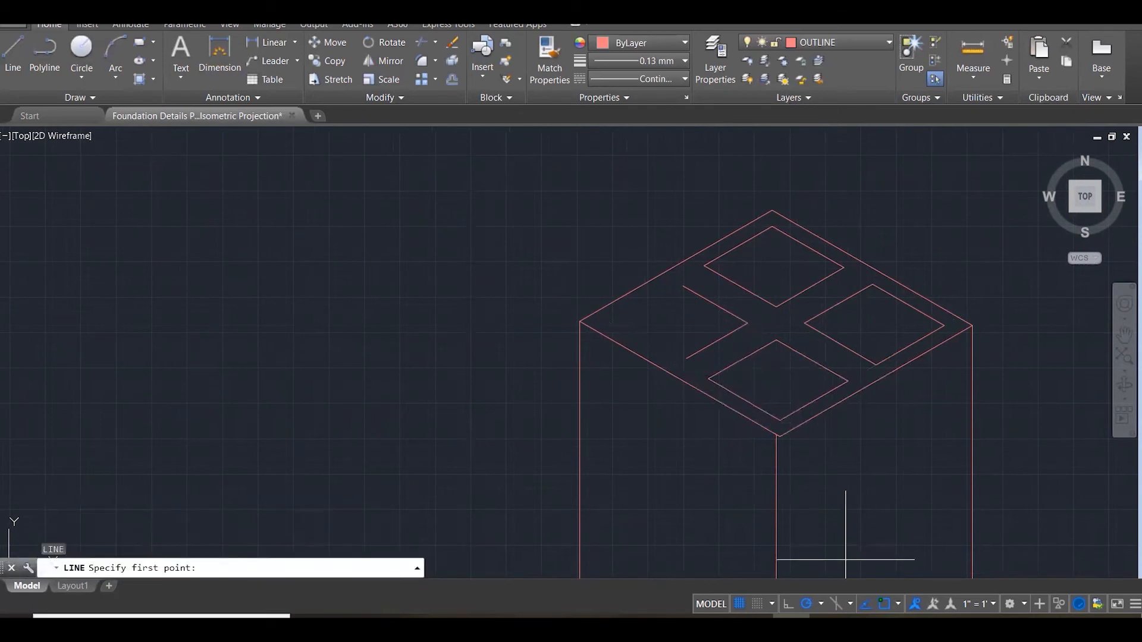
{"action": "left_click", "coordinate": [704, 265]}
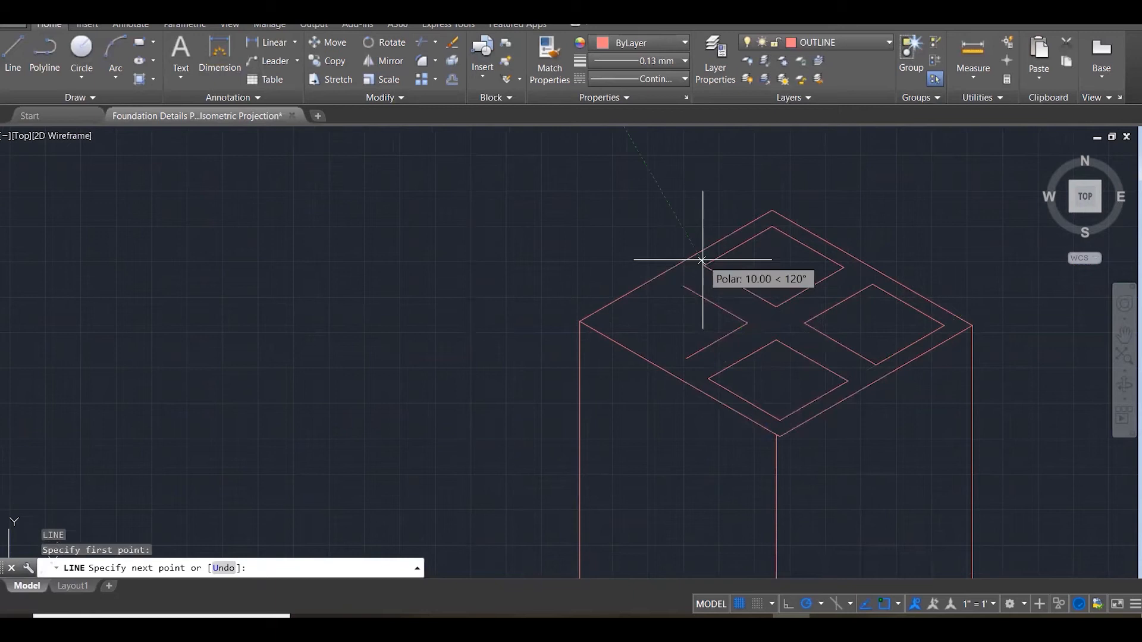
{"action": "left_click", "coordinate": [424, 426]}
{"action": "key", "text": "Escape"}
{"action": "key", "text": "Return"}
{"action": "left_click", "coordinate": [708, 378]}
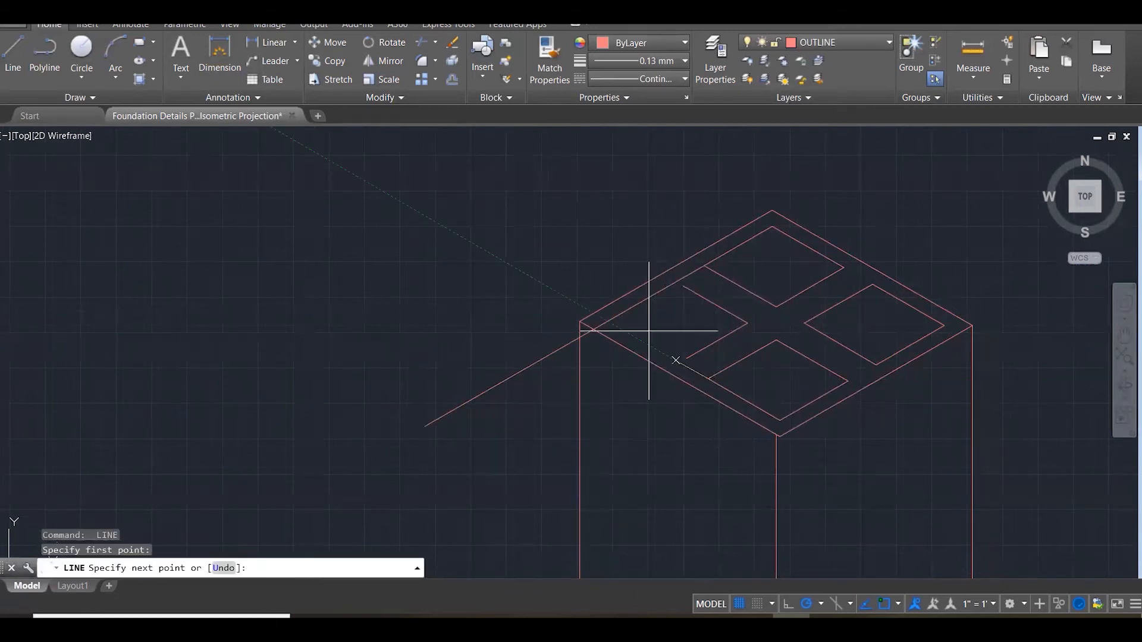
{"action": "left_click", "coordinate": [547, 288]}
{"action": "key", "text": "Escape"}
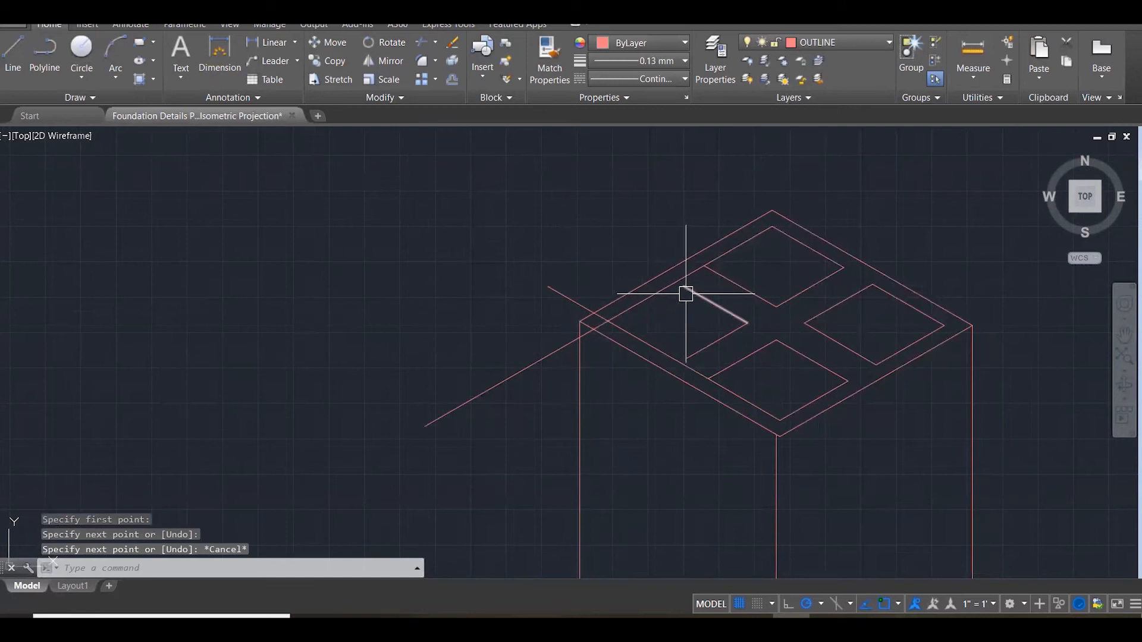
Fillet the left cell's rear, left and front corners to close its outline.
{"action": "type", "text": "f"}
{"action": "key", "text": "Return"}
{"action": "left_click", "coordinate": [687, 294]}
{"action": "left_click", "coordinate": [638, 306]}
{"action": "key", "text": "Return"}
{"action": "left_click", "coordinate": [637, 310]}
{"action": "left_click", "coordinate": [644, 335]}
{"action": "key", "text": "Return"}
{"action": "left_click", "coordinate": [650, 340]}
{"action": "left_click", "coordinate": [705, 345]}
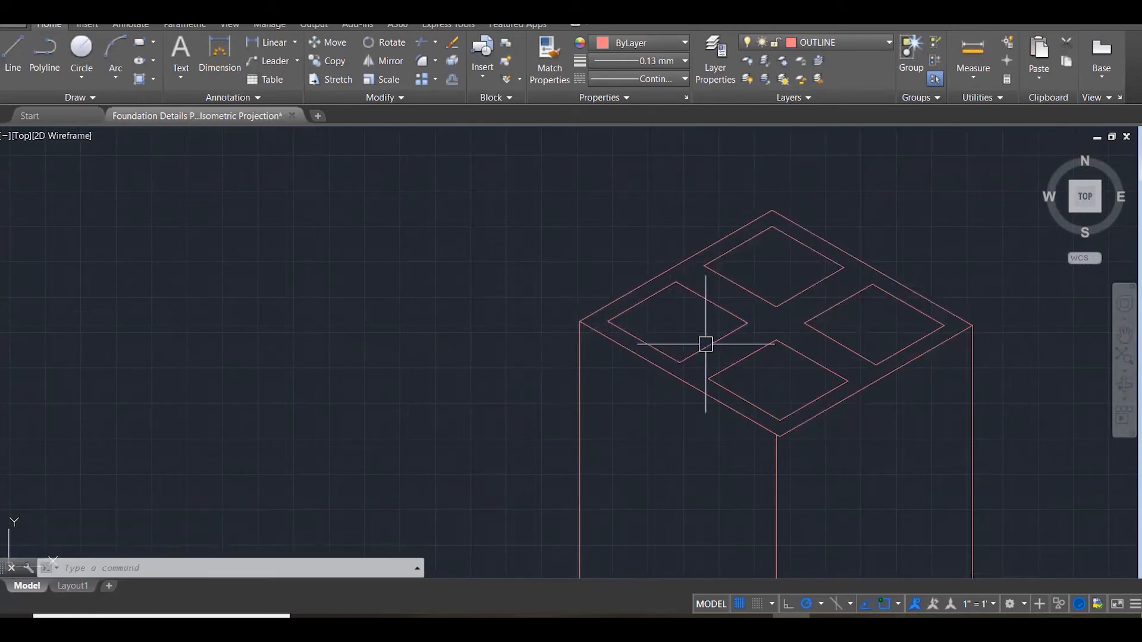
{"action": "key", "text": "Escape"}
{"action": "key", "text": "Escape"}
Draw a dividing line across the column top, from the midpoint of the front-right edge to the opposite rear-left edge.
{"action": "scroll", "coordinate": [594, 400], "scroll_direction": "down", "scroll_amount": 3}
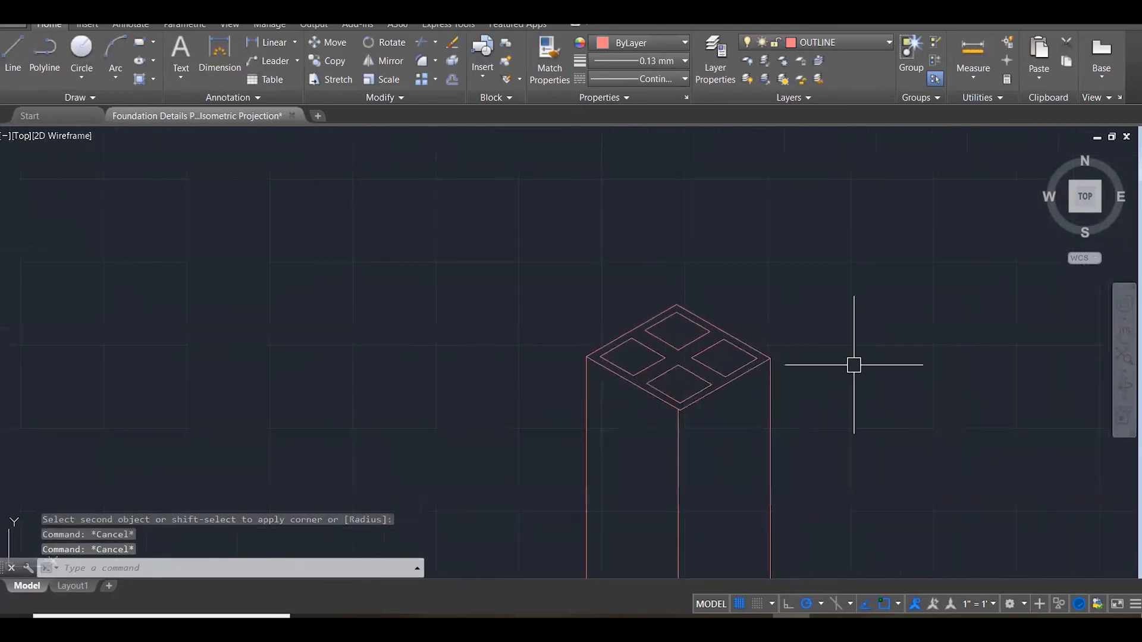
{"action": "scroll", "coordinate": [706, 426], "scroll_direction": "up", "scroll_amount": 3}
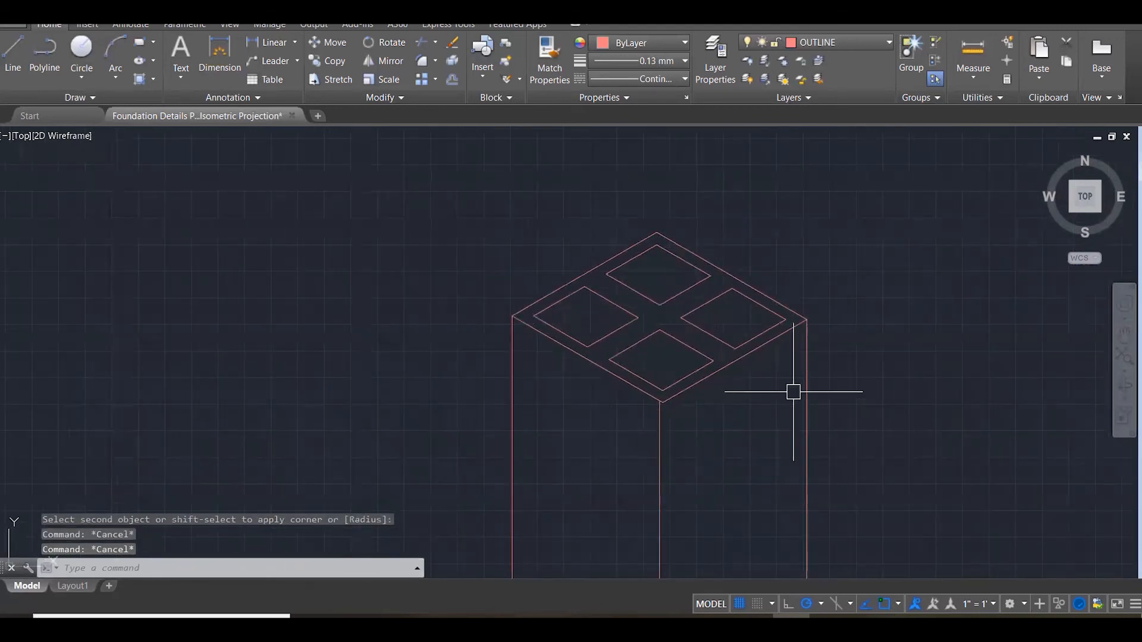
{"action": "scroll", "coordinate": [785, 397], "scroll_direction": "up", "scroll_amount": 2}
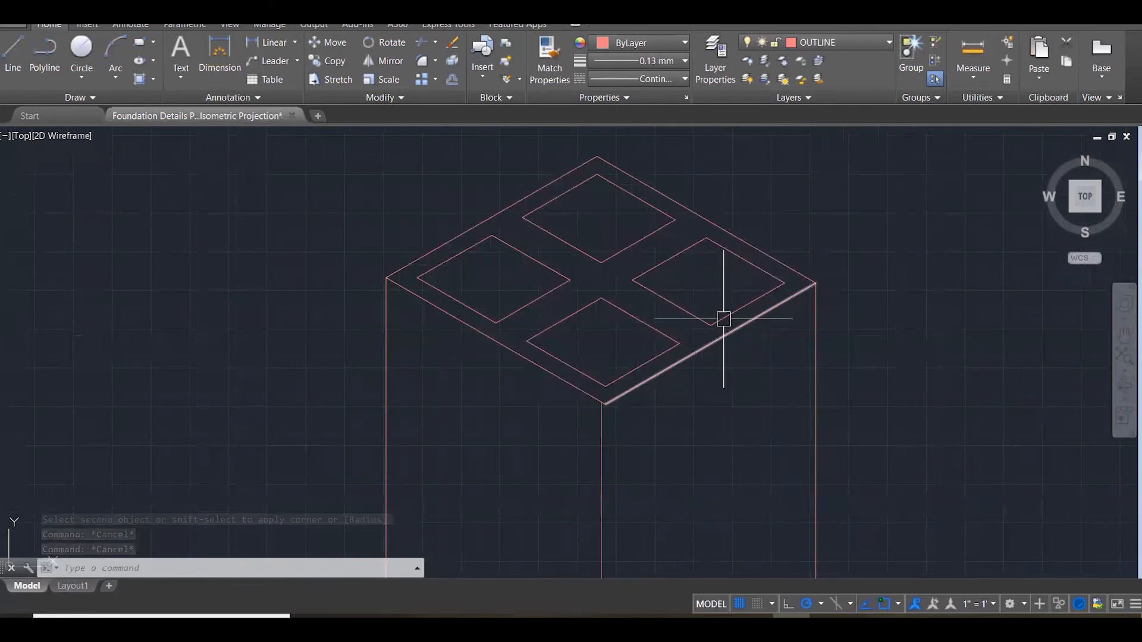
{"action": "type", "text": "L"}
{"action": "key", "text": "Return"}
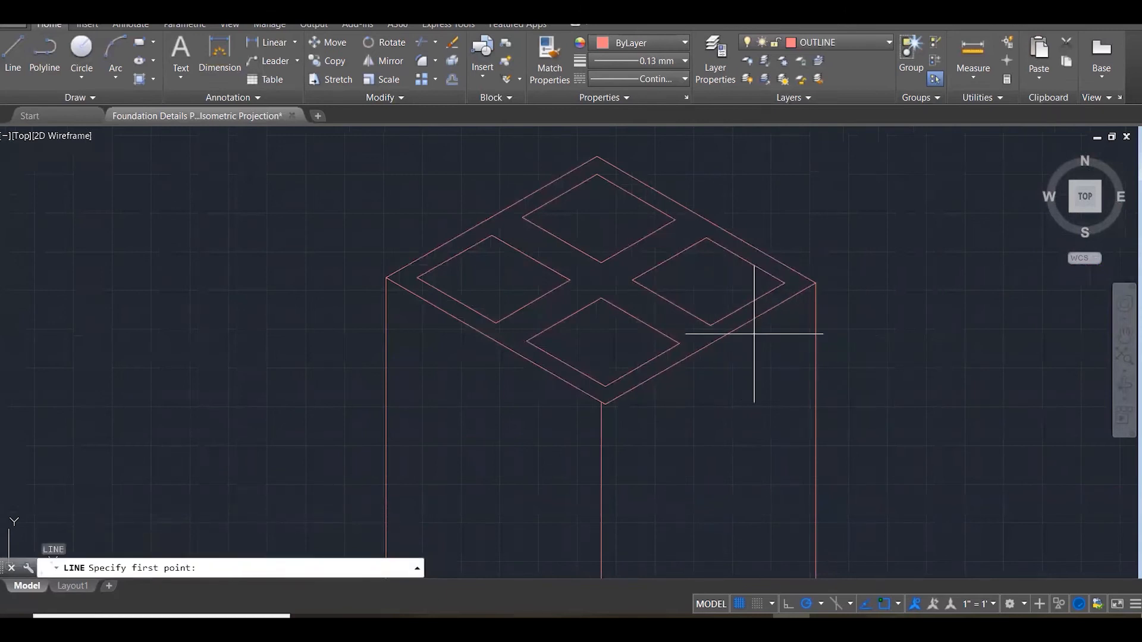
{"action": "left_click", "coordinate": [710, 343]}
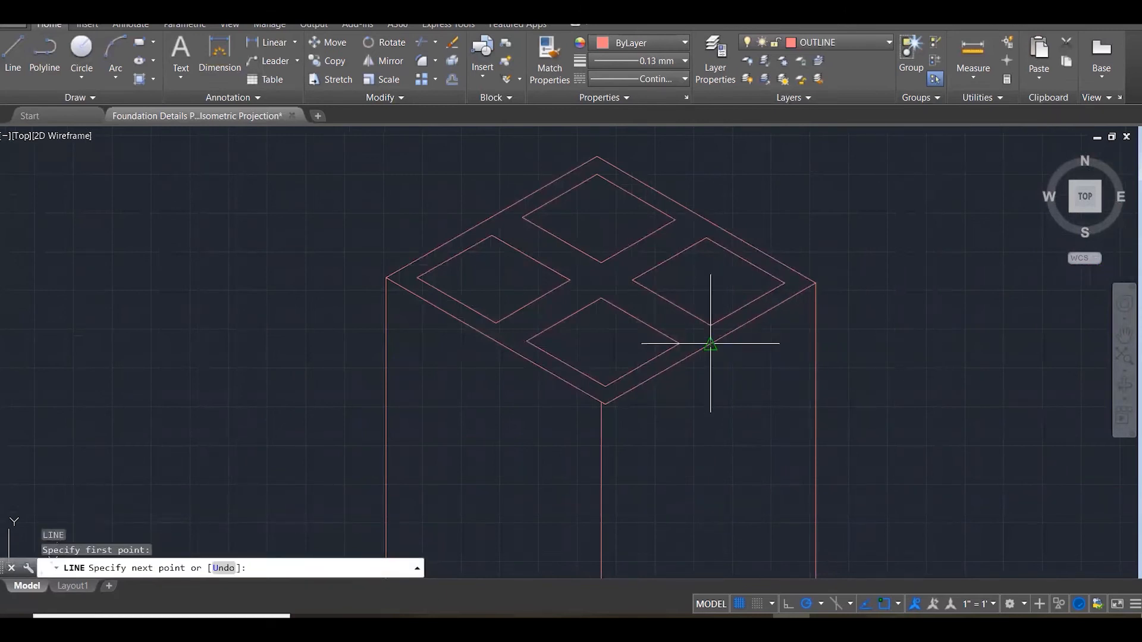
{"action": "left_click", "coordinate": [491, 218]}
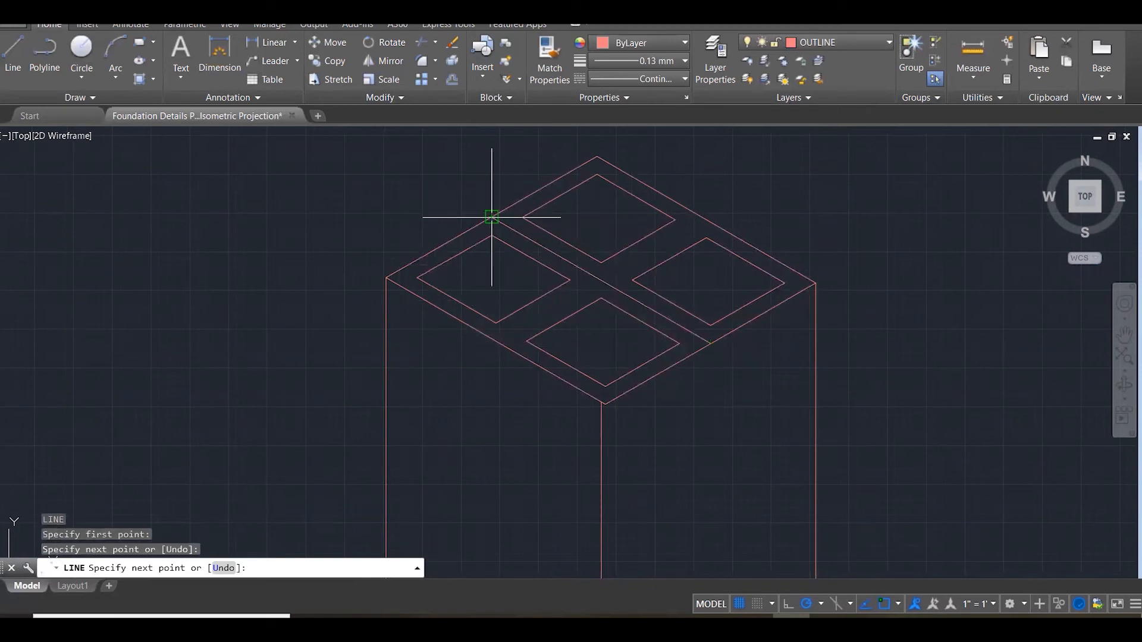
{"action": "key", "text": "Escape"}
{"action": "key", "text": "Escape"}
{"action": "key", "text": "Escape"}
{"action": "scroll", "coordinate": [768, 357], "scroll_direction": "down", "scroll_amount": 4}
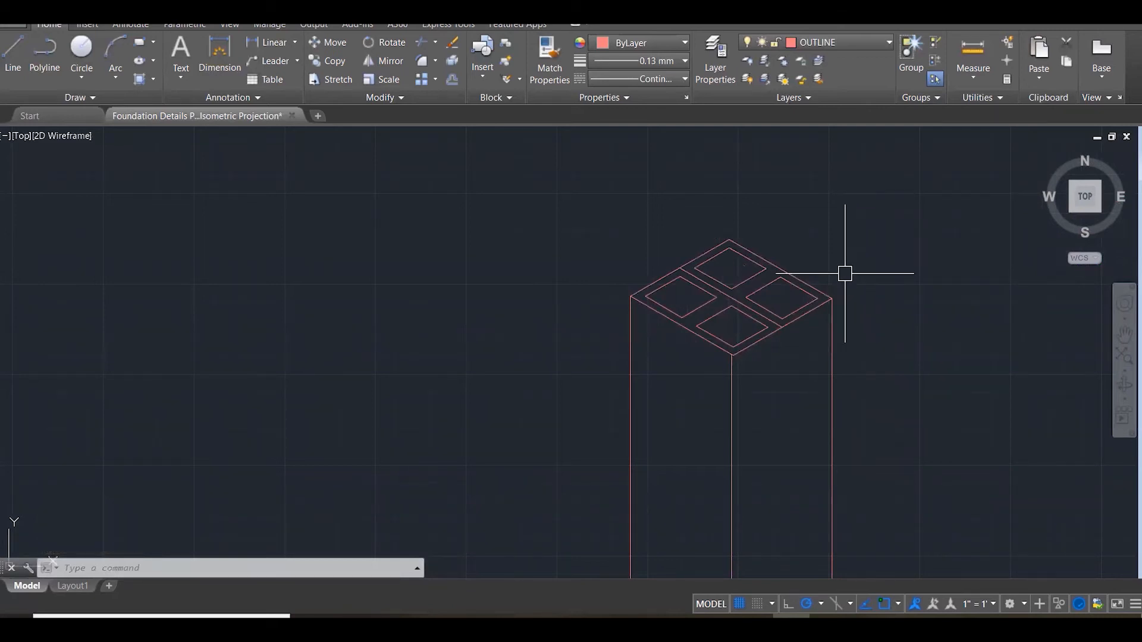
{"action": "scroll", "coordinate": [694, 328], "scroll_direction": "up", "scroll_amount": 2}
{"action": "left_click", "coordinate": [679, 322]}
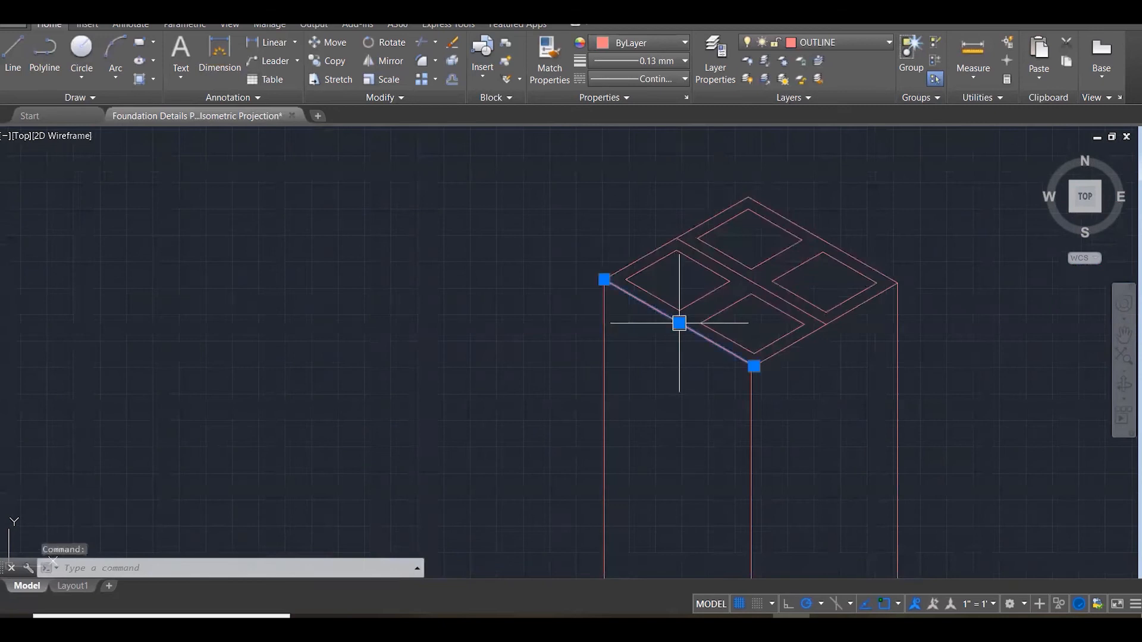
{"action": "key", "text": "Escape"}
{"action": "key", "text": "Escape"}
Move the column's front vertical edge from its upper end onto the front corner of the column top.
{"action": "scroll", "coordinate": [770, 380], "scroll_direction": "up", "scroll_amount": 3}
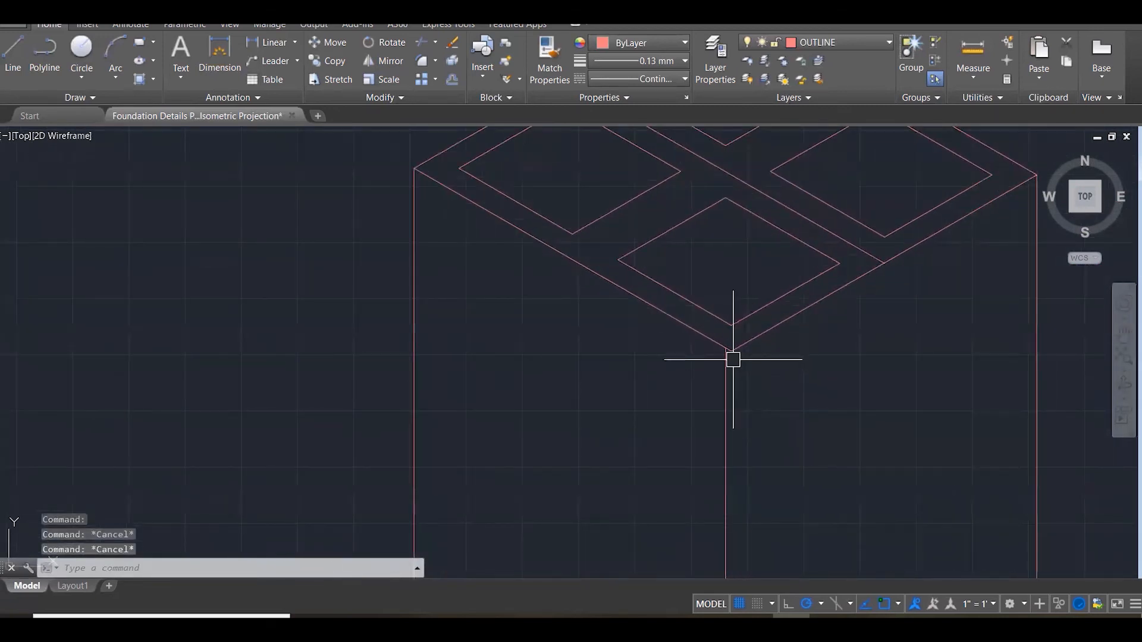
{"action": "scroll", "coordinate": [712, 380], "scroll_direction": "down", "scroll_amount": 1}
{"action": "scroll", "coordinate": [713, 380], "scroll_direction": "down", "scroll_amount": 1}
{"action": "scroll", "coordinate": [716, 383], "scroll_direction": "up", "scroll_amount": 2}
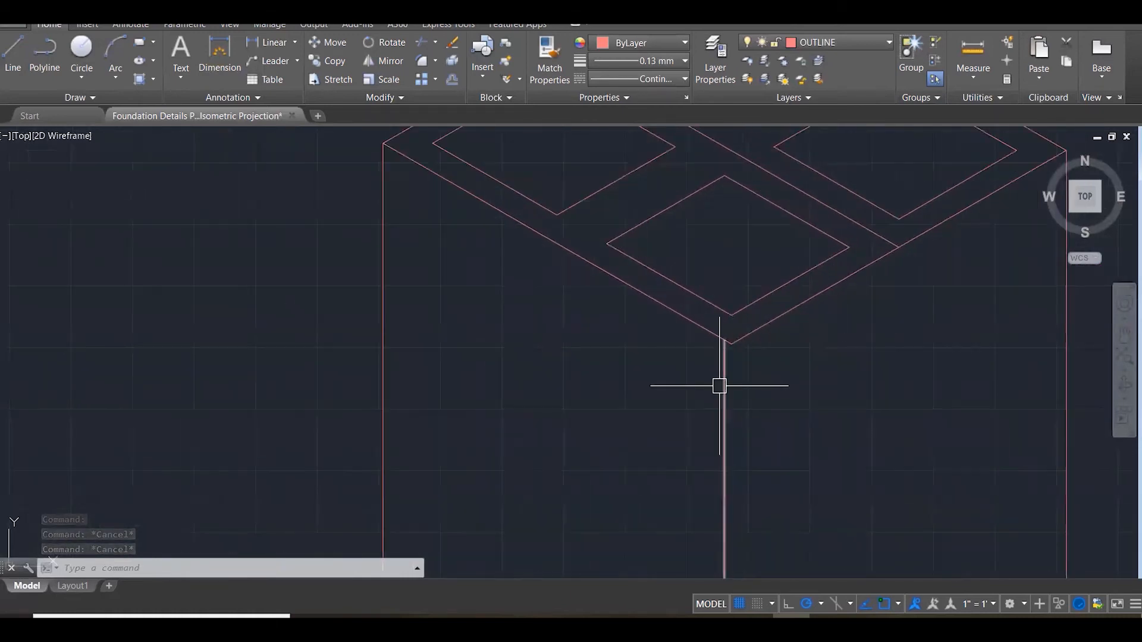
{"action": "left_click", "coordinate": [721, 385]}
{"action": "type", "text": "M"}
{"action": "key", "text": "Return"}
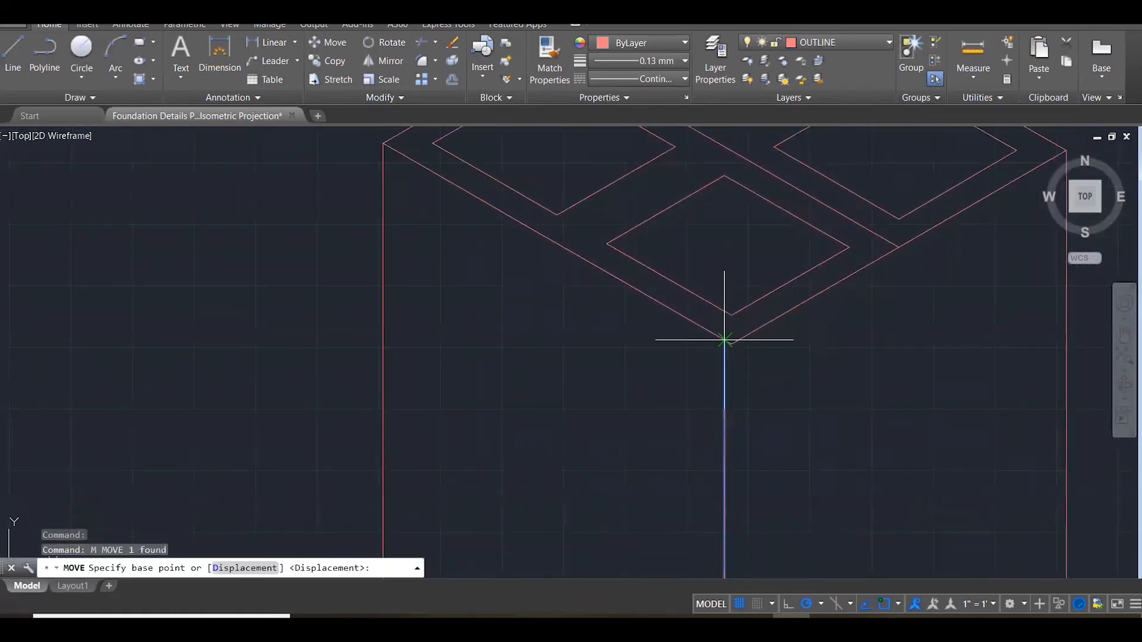
{"action": "left_click", "coordinate": [725, 340]}
{"action": "key", "text": "Escape"}
Move the column's lower-left base edge so its front end meets the lower end of the front vertical edge.
{"action": "scroll", "coordinate": [798, 267], "scroll_direction": "down", "scroll_amount": 3}
{"action": "scroll", "coordinate": [797, 238], "scroll_direction": "down", "scroll_amount": 4}
{"action": "scroll", "coordinate": [777, 462], "scroll_direction": "up", "scroll_amount": 6}
{"action": "scroll", "coordinate": [777, 462], "scroll_direction": "up", "scroll_amount": 3}
{"action": "scroll", "coordinate": [779, 442], "scroll_direction": "up", "scroll_amount": 2}
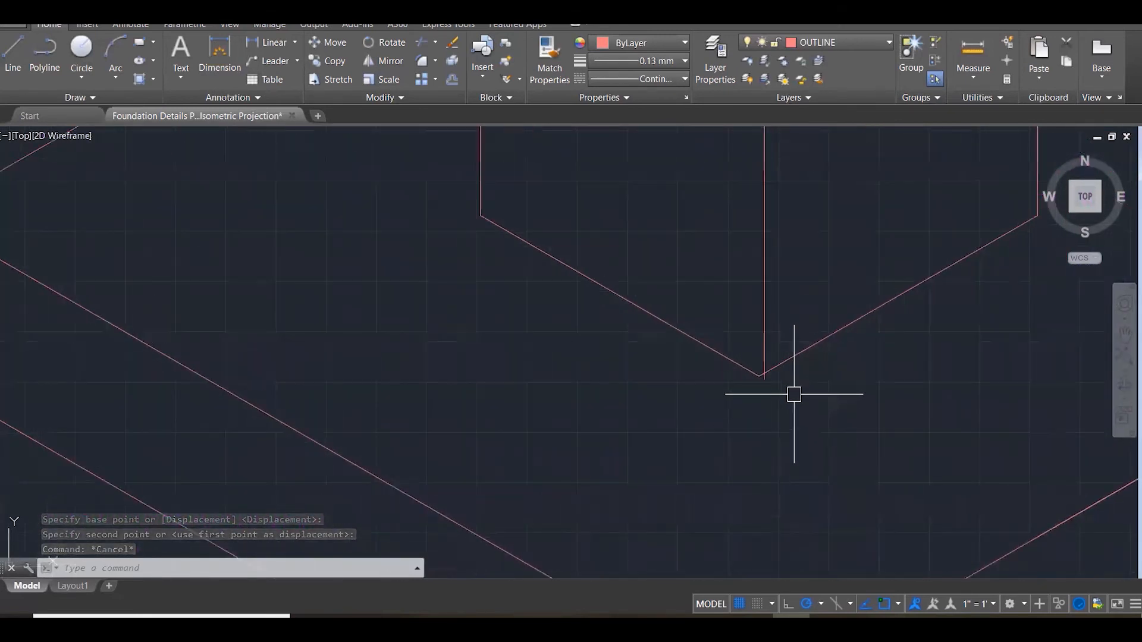
{"action": "key", "text": "Escape"}
{"action": "key", "text": "Escape"}
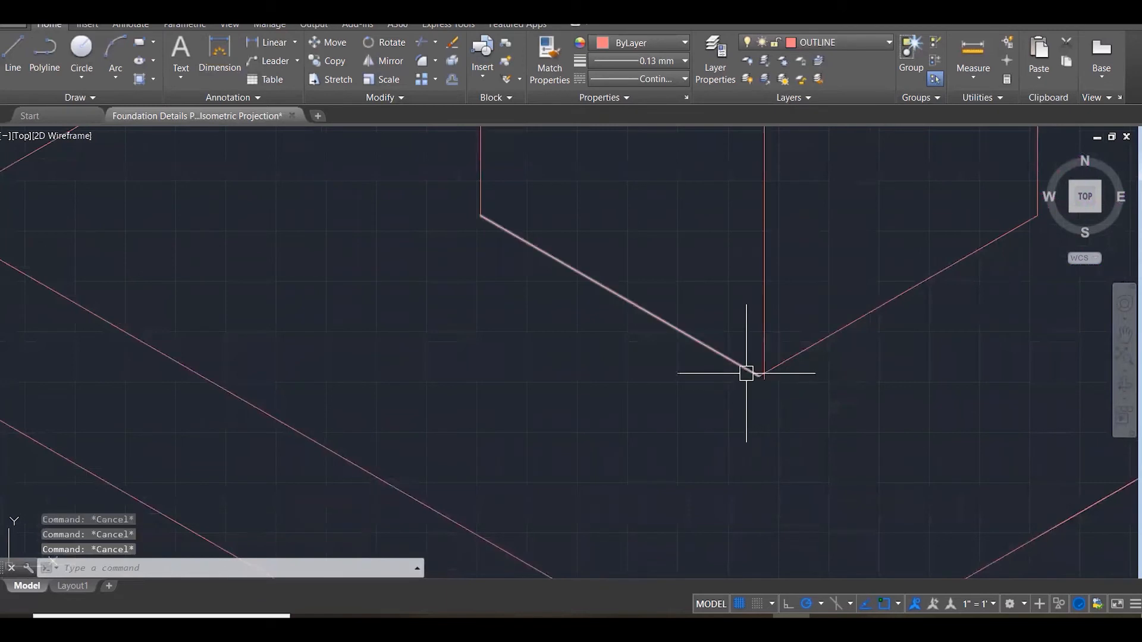
{"action": "left_click", "coordinate": [745, 373]}
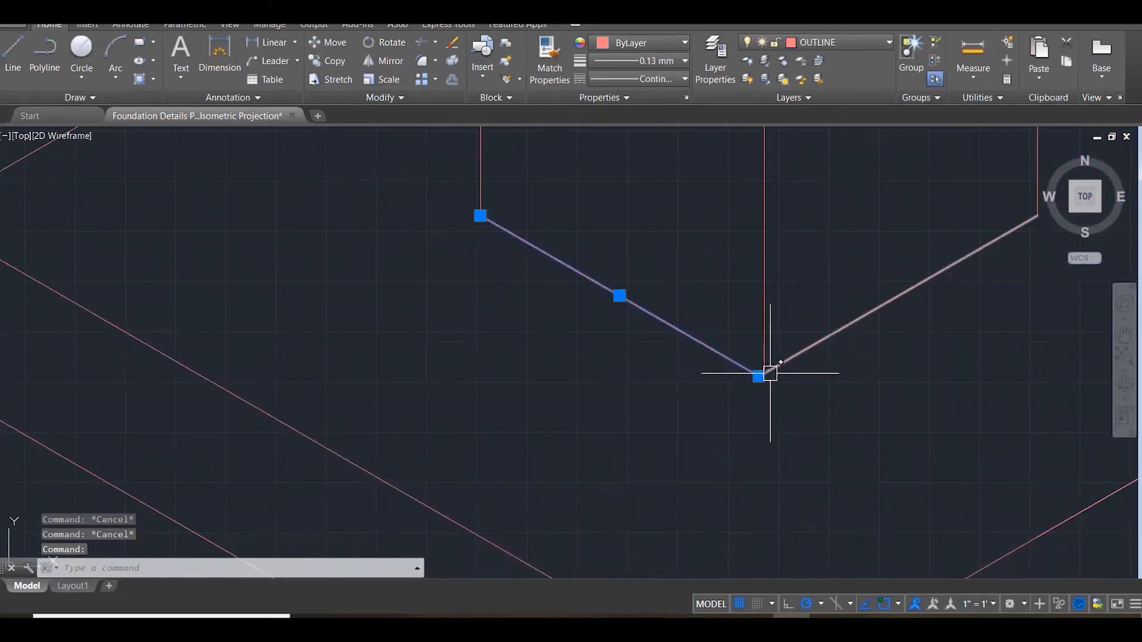
{"action": "type", "text": "m"}
{"action": "key", "text": "Return"}
{"action": "left_click", "coordinate": [759, 376]}
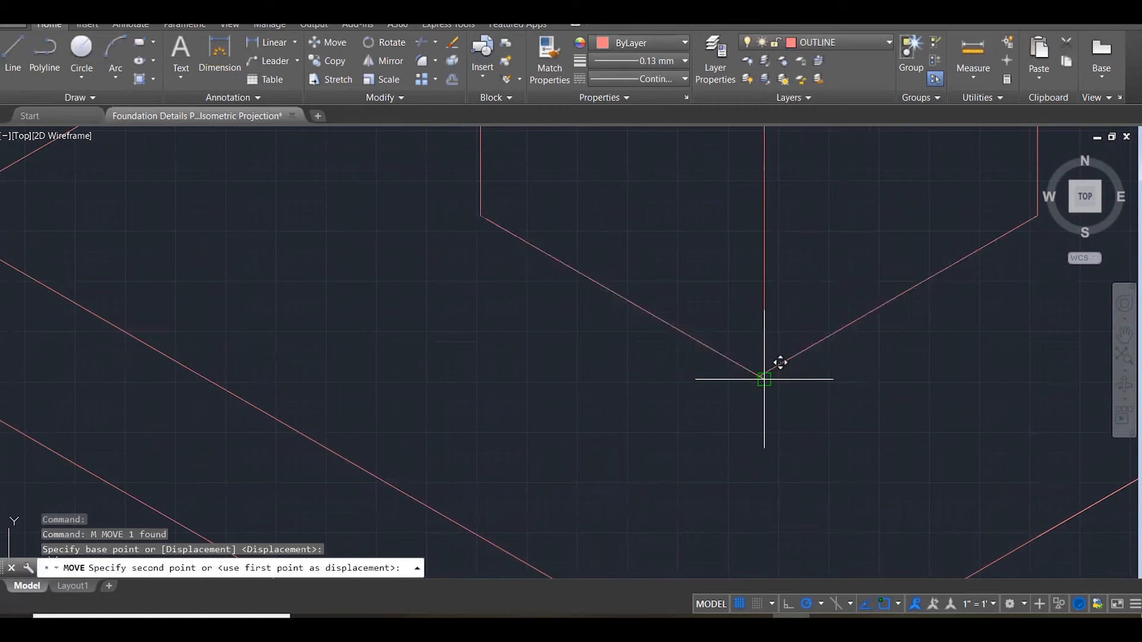
{"action": "key", "text": "Escape"}
Move the column's lower-right base edge so its front end meets the lower end of the front vertical edge.
{"action": "left_click", "coordinate": [783, 360]}
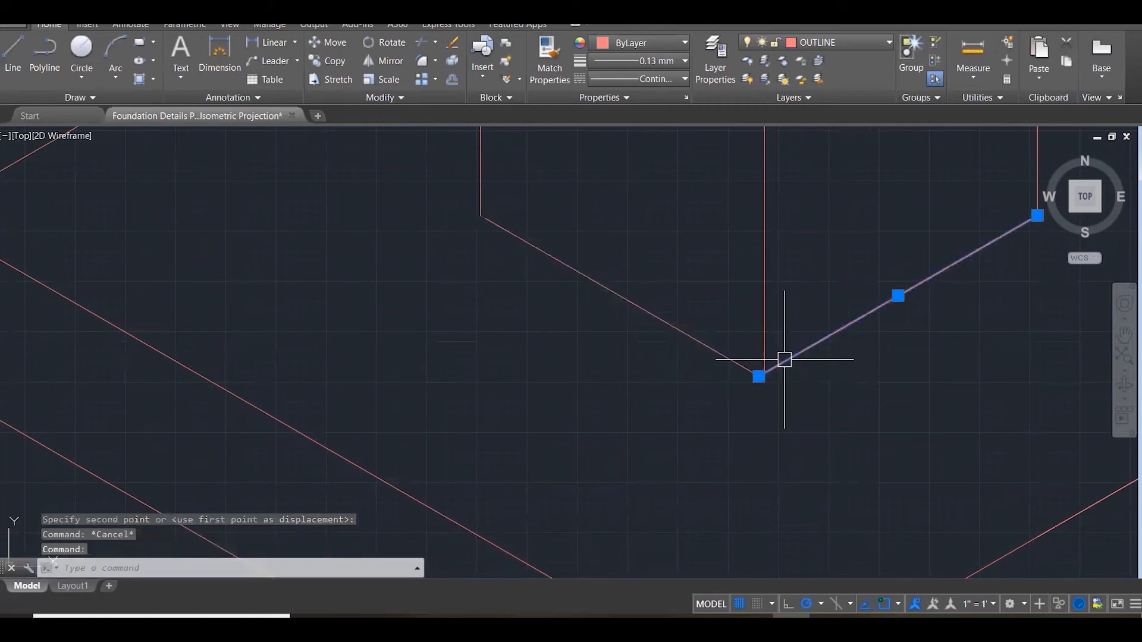
{"action": "type", "text": "m"}
{"action": "key", "text": "Return"}
{"action": "left_click", "coordinate": [764, 378]}
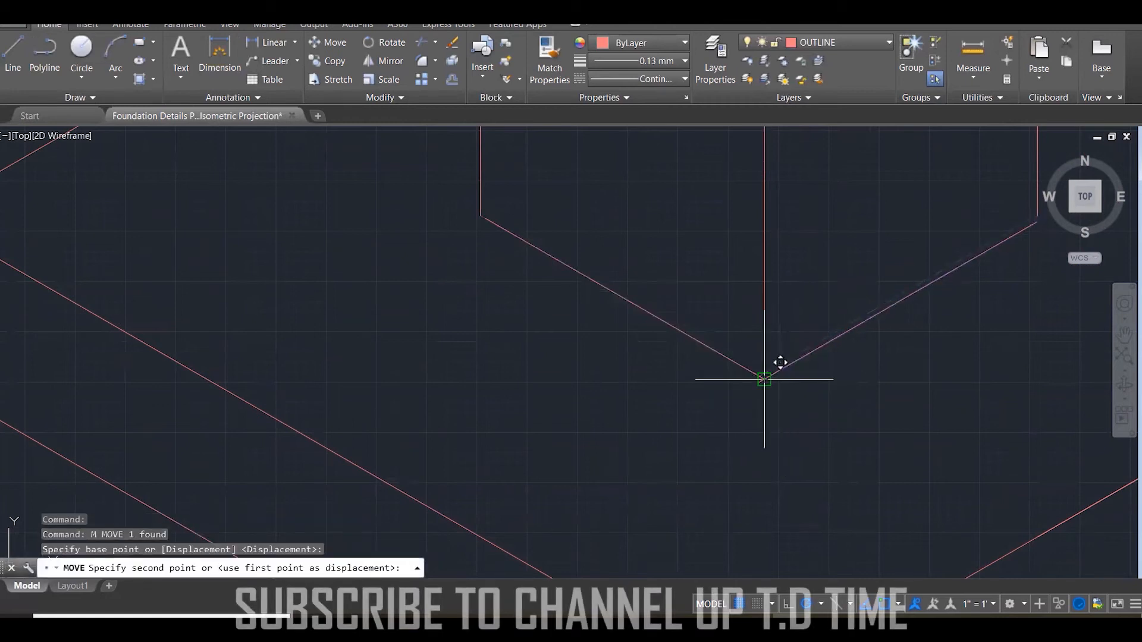
{"action": "key", "text": "Escape"}
{"action": "key", "text": "Escape"}
{"action": "key", "text": "Escape"}
Fillet the column's base edges with its left, front and right vertical edges to close the lower corners.
{"action": "type", "text": "F"}
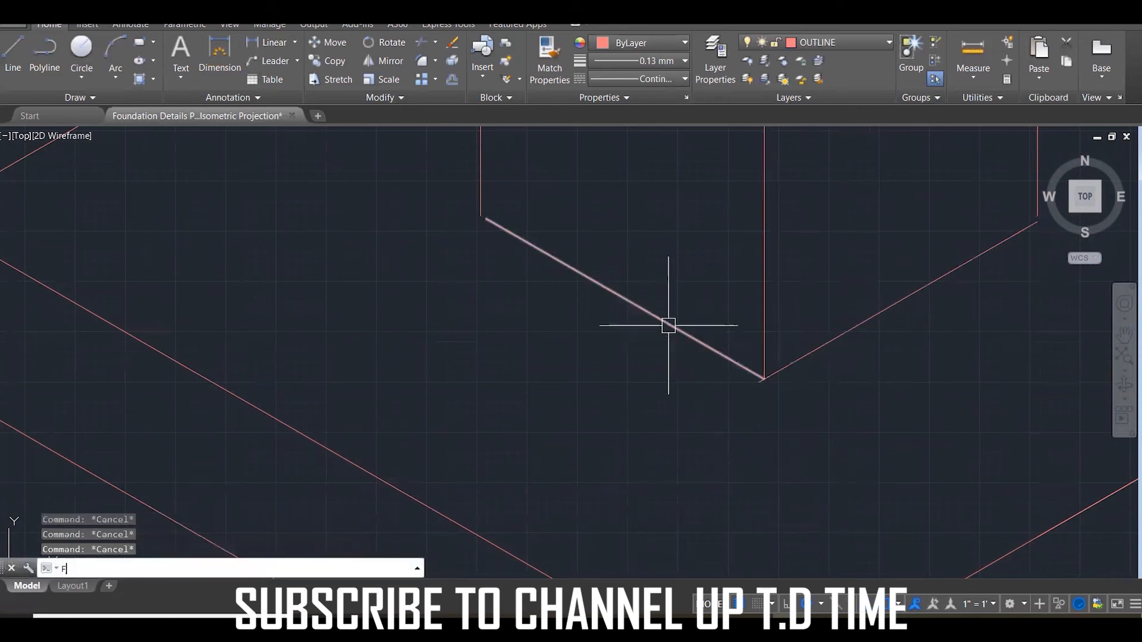
{"action": "key", "text": "Return"}
{"action": "left_click", "coordinate": [669, 325]}
{"action": "left_click", "coordinate": [483, 152]}
{"action": "key", "text": "Return"}
{"action": "left_click", "coordinate": [823, 341]}
{"action": "left_click", "coordinate": [767, 322]}
{"action": "key", "text": "Return"}
{"action": "left_click", "coordinate": [817, 344]}
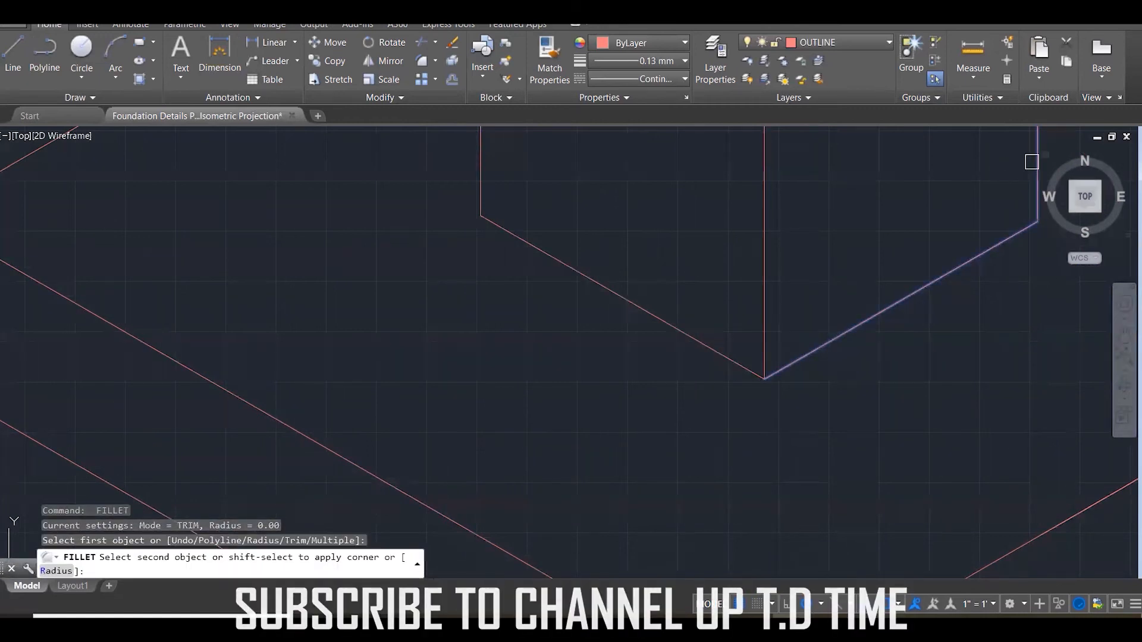
{"action": "left_click", "coordinate": [1036, 162]}
{"action": "scroll", "coordinate": [833, 458], "scroll_direction": "down", "scroll_amount": 2}
{"action": "scroll", "coordinate": [828, 466], "scroll_direction": "down", "scroll_amount": 6}
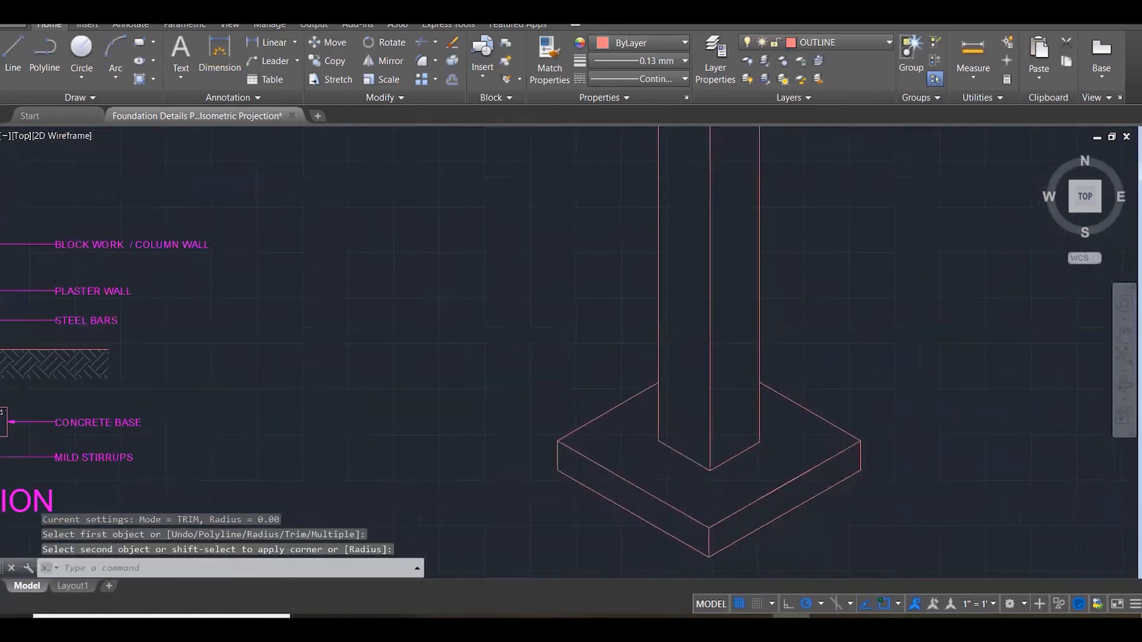
{"action": "key", "text": "Escape"}
Copy the right steel bar from the finished pad foundation isometric into the new column's right cell, using the cell's right corner as reference.
{"action": "scroll", "coordinate": [734, 337], "scroll_direction": "down", "scroll_amount": 1}
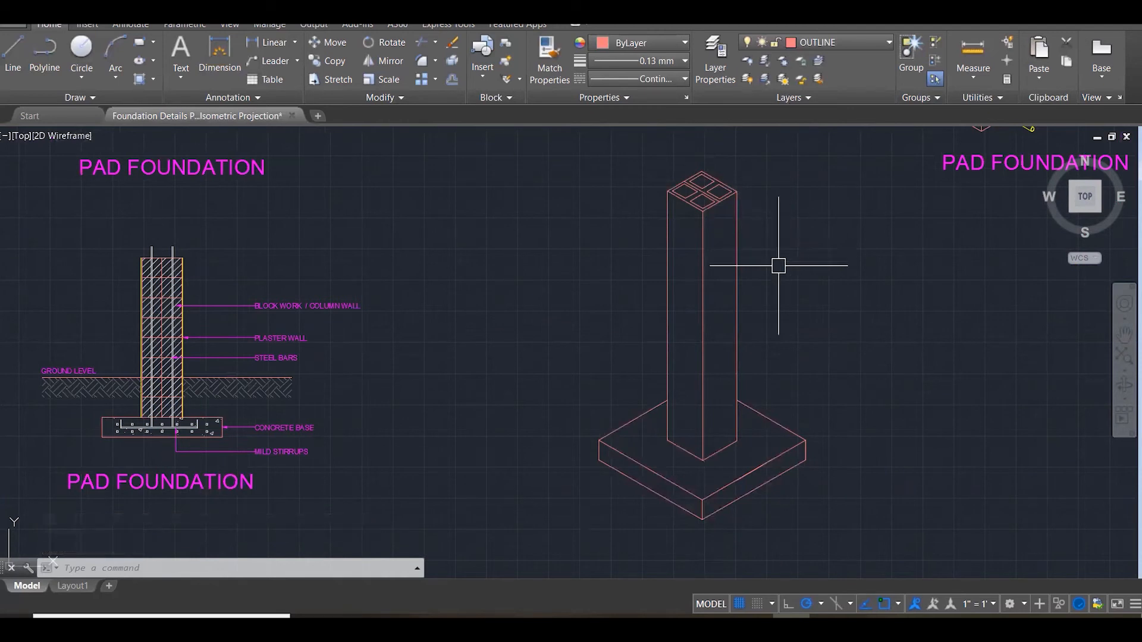
{"action": "scroll", "coordinate": [696, 419], "scroll_direction": "down", "scroll_amount": 3}
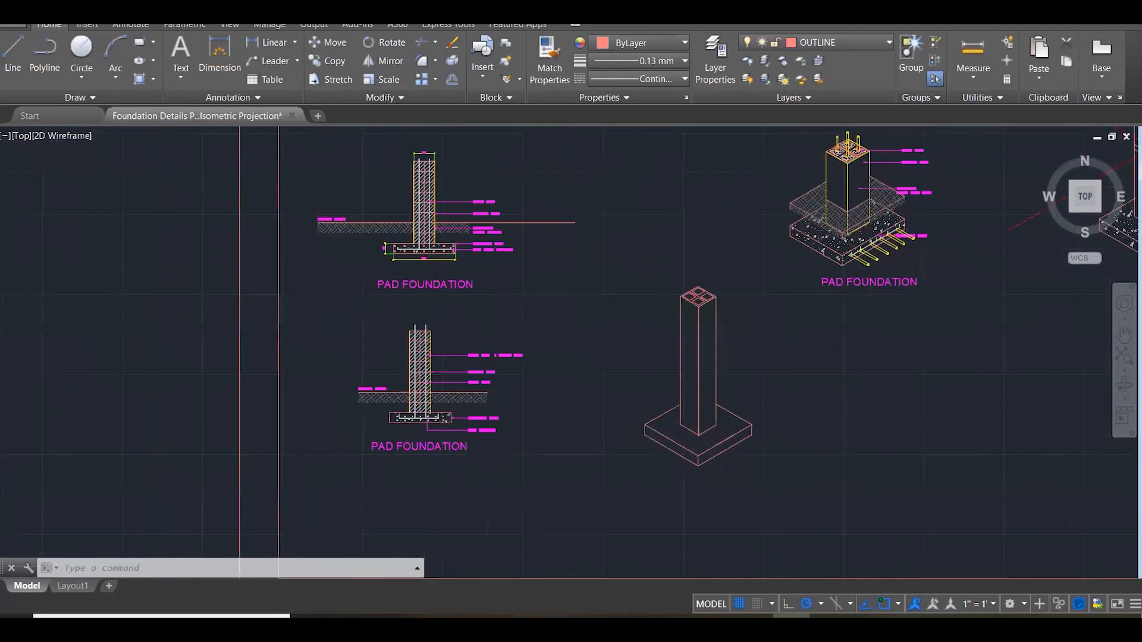
{"action": "scroll", "coordinate": [872, 168], "scroll_direction": "down", "scroll_amount": 1}
{"action": "scroll", "coordinate": [872, 169], "scroll_direction": "up", "scroll_amount": 3}
{"action": "scroll", "coordinate": [857, 179], "scroll_direction": "up", "scroll_amount": 6}
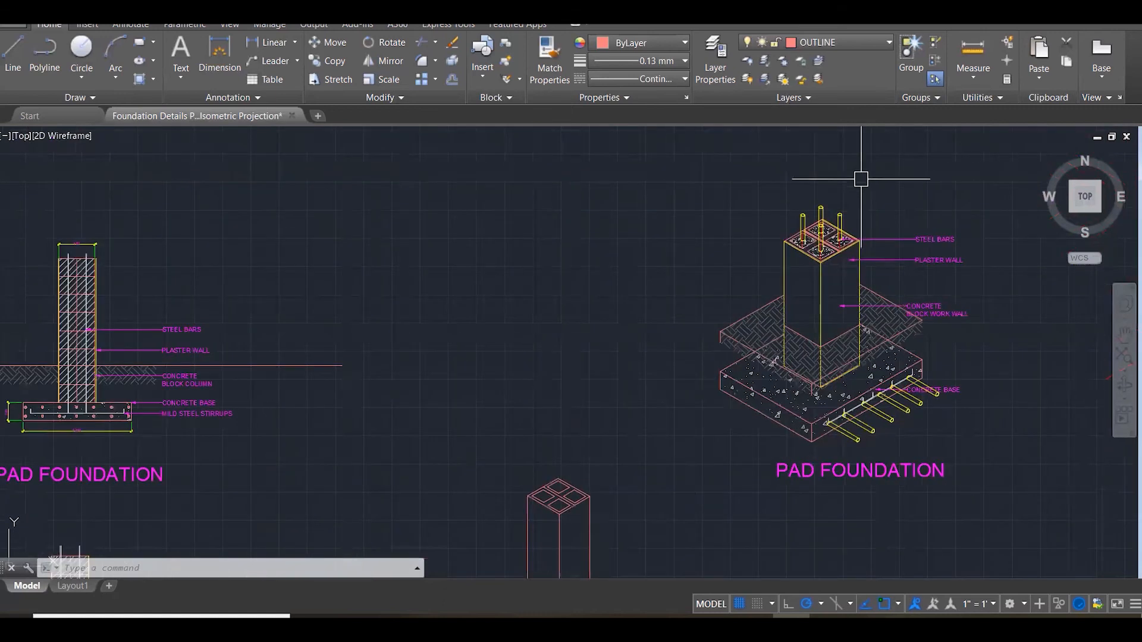
{"action": "left_click", "coordinate": [839, 205]}
{"action": "left_click", "coordinate": [905, 375]}
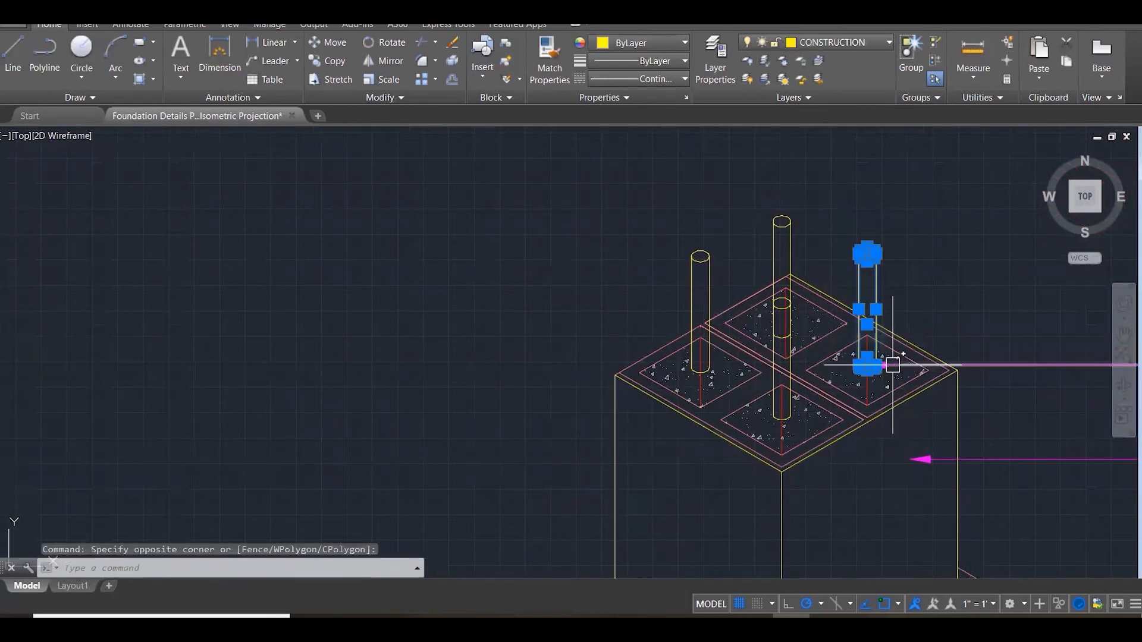
{"action": "type", "text": "co"}
{"action": "key", "text": "Return"}
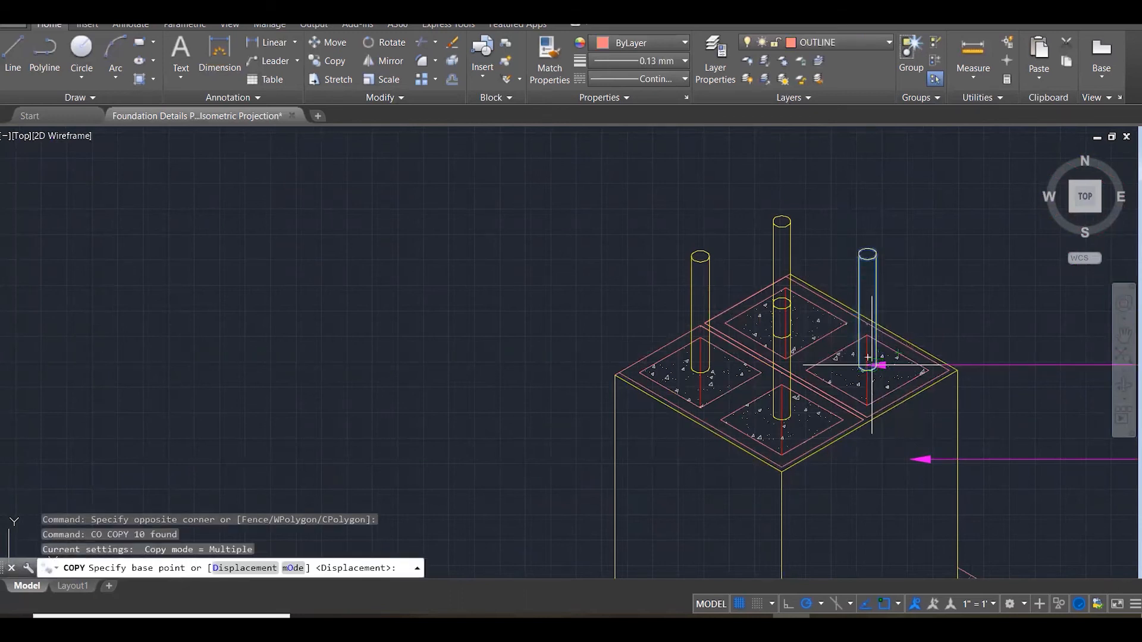
{"action": "scroll", "coordinate": [933, 367], "scroll_direction": "up", "scroll_amount": 3}
{"action": "left_click", "coordinate": [931, 362]}
{"action": "scroll", "coordinate": [931, 267], "scroll_direction": "down", "scroll_amount": 6}
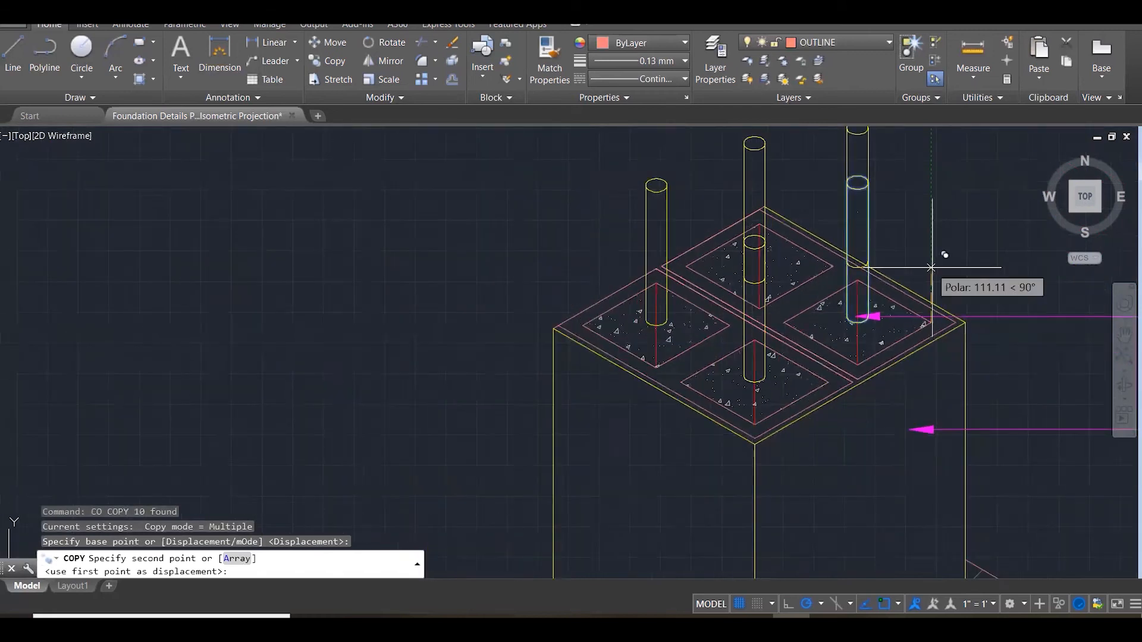
{"action": "scroll", "coordinate": [931, 267], "scroll_direction": "down", "scroll_amount": 3}
{"action": "scroll", "coordinate": [767, 449], "scroll_direction": "up", "scroll_amount": 6}
{"action": "scroll", "coordinate": [772, 441], "scroll_direction": "up", "scroll_amount": 3}
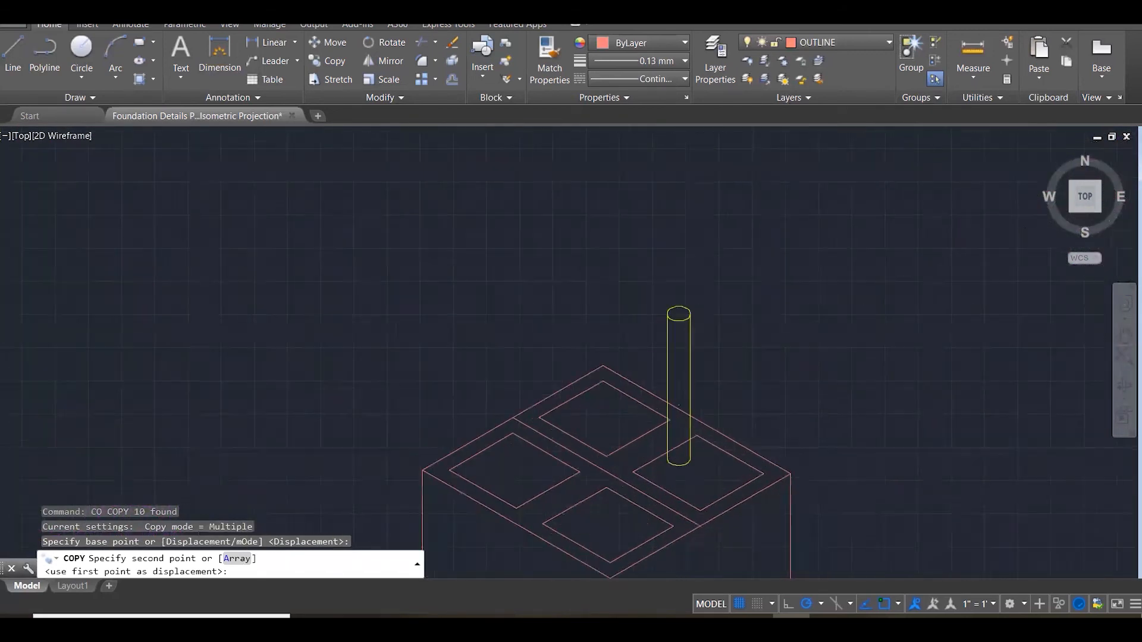
{"action": "left_click", "coordinate": [764, 476]}
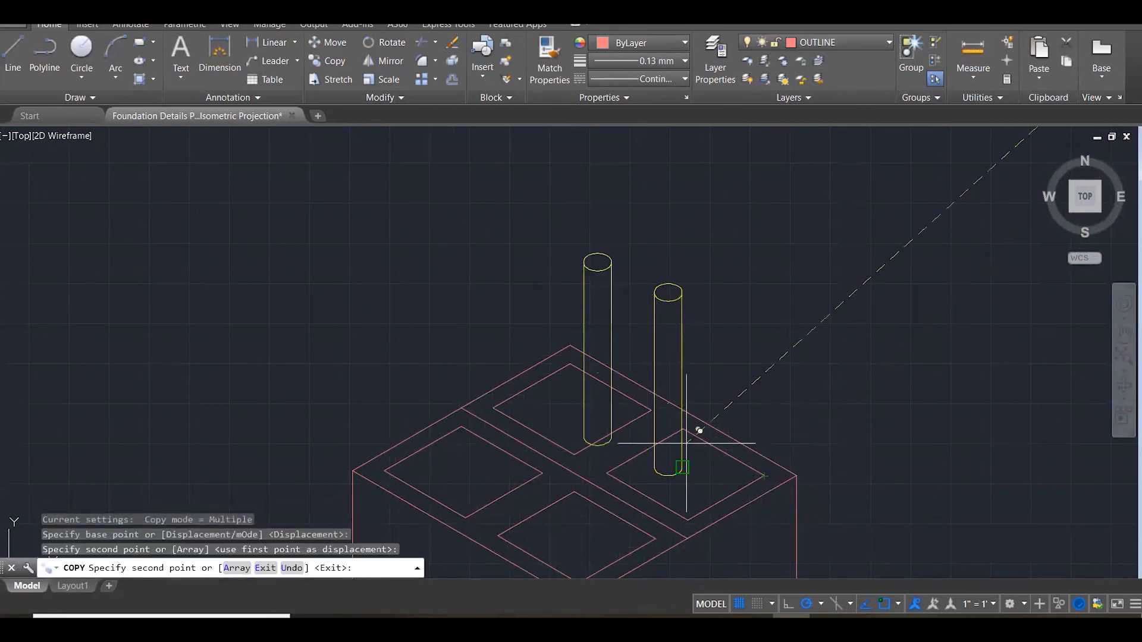
Place further copies of the steel bar in the rear, front and left cells, using each cell's right corner as reference.
{"action": "left_click", "coordinate": [651, 410]}
{"action": "scroll", "coordinate": [658, 388], "scroll_direction": "down", "scroll_amount": 3}
{"action": "scroll", "coordinate": [740, 281], "scroll_direction": "up", "scroll_amount": 4}
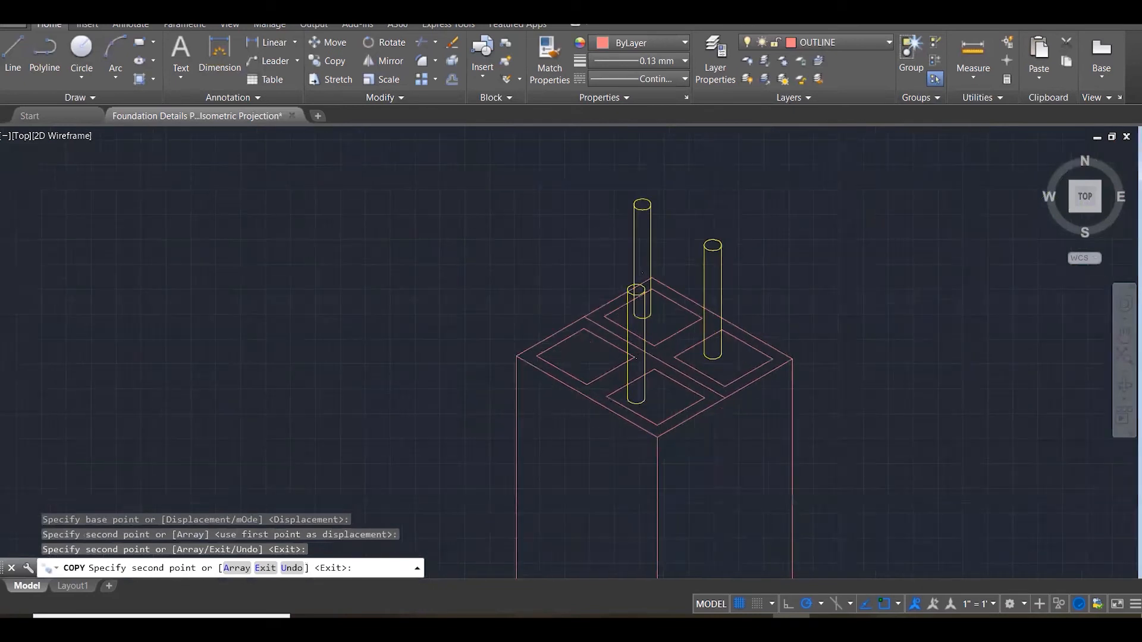
{"action": "left_click", "coordinate": [714, 392]}
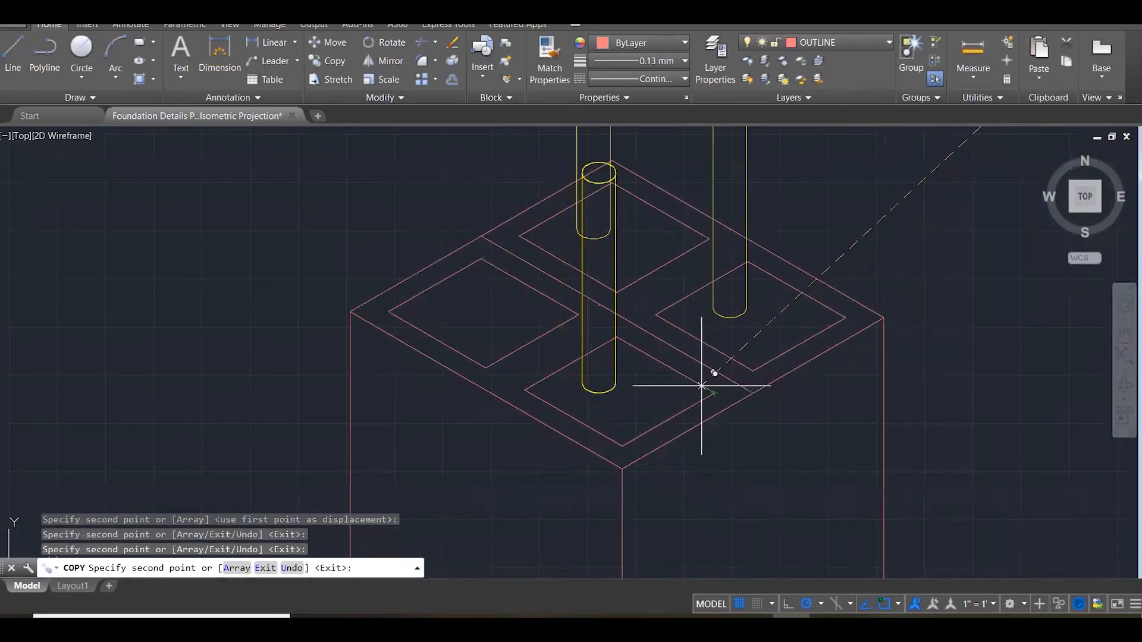
{"action": "left_click", "coordinate": [581, 317]}
{"action": "scroll", "coordinate": [714, 452], "scroll_direction": "down", "scroll_amount": 4}
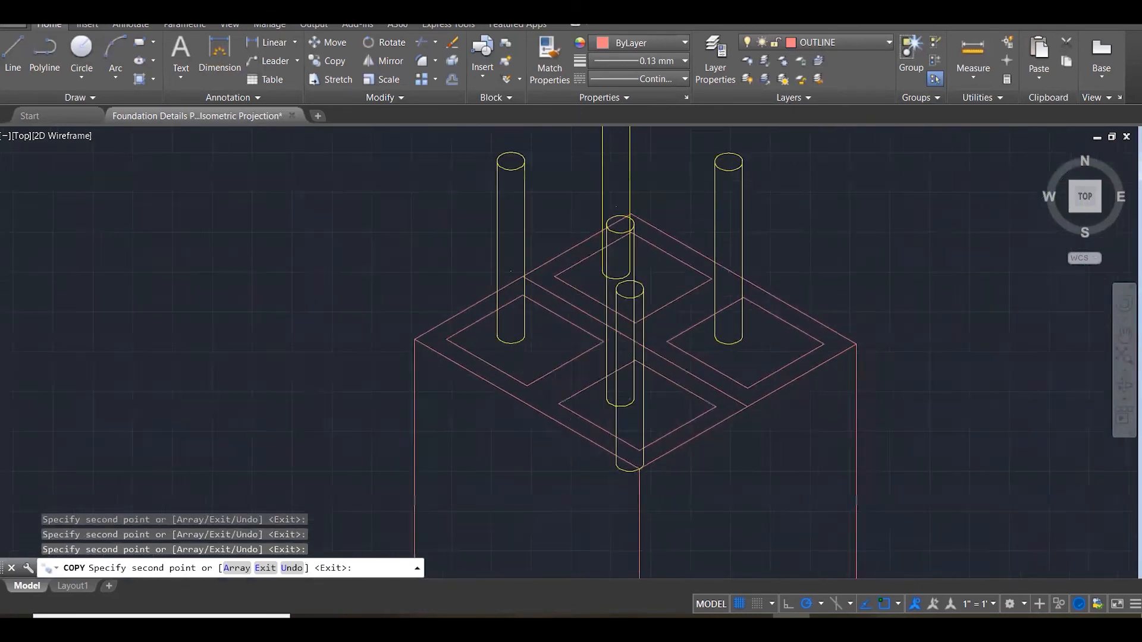
{"action": "key", "text": "Escape"}
{"action": "key", "text": "Escape"}
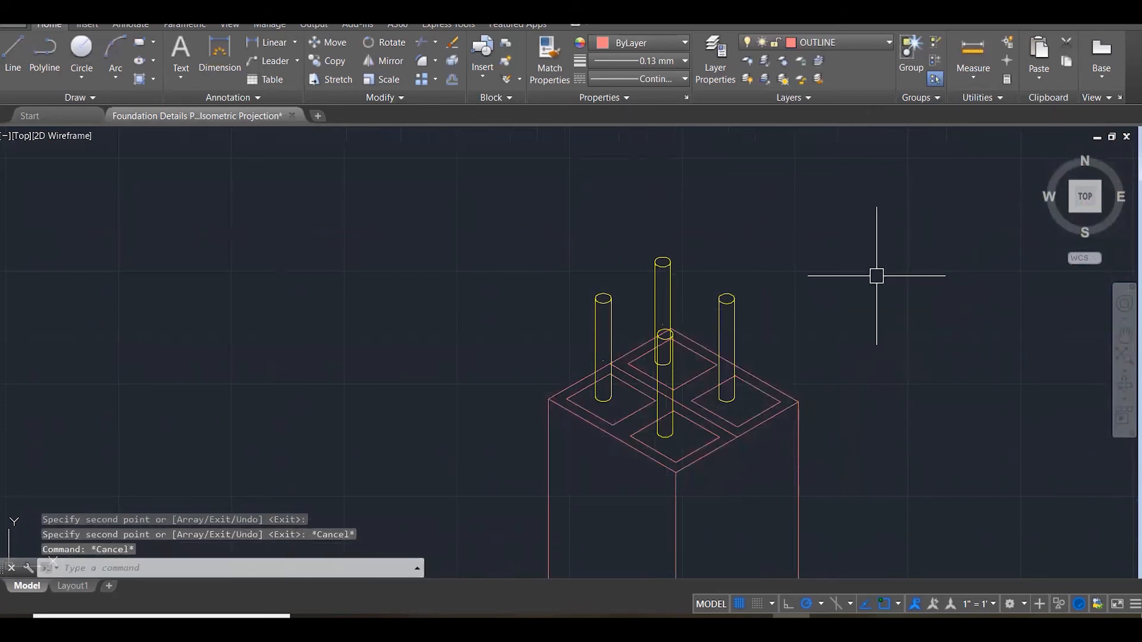
{"action": "scroll", "coordinate": [877, 261], "scroll_direction": "down", "scroll_amount": 5}
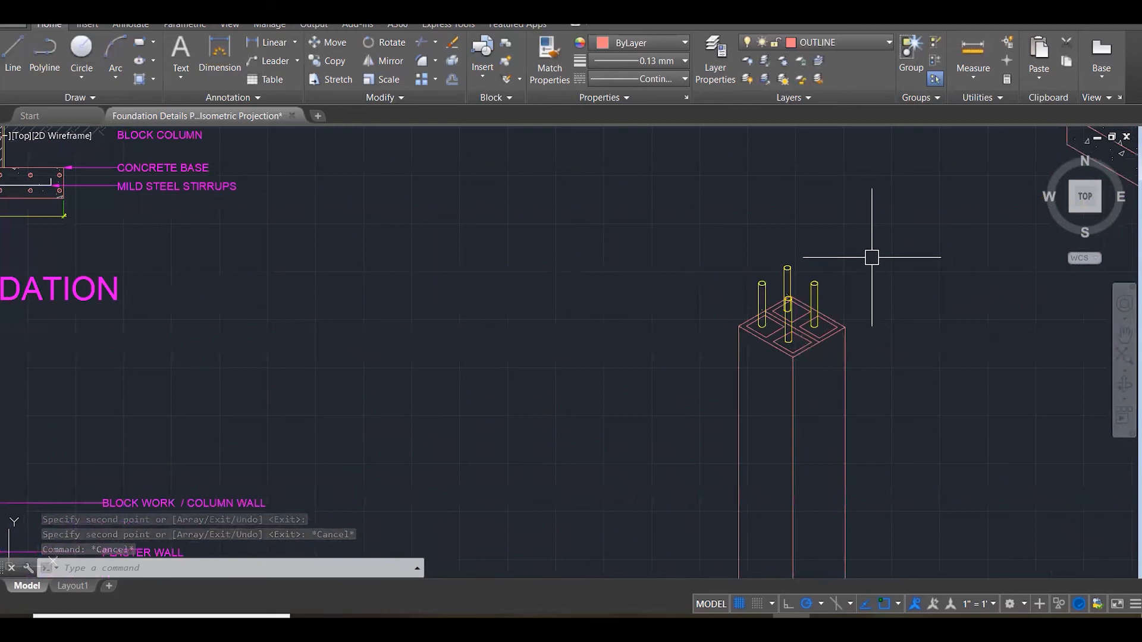
{"action": "scroll", "coordinate": [868, 258], "scroll_direction": "down", "scroll_amount": 3}
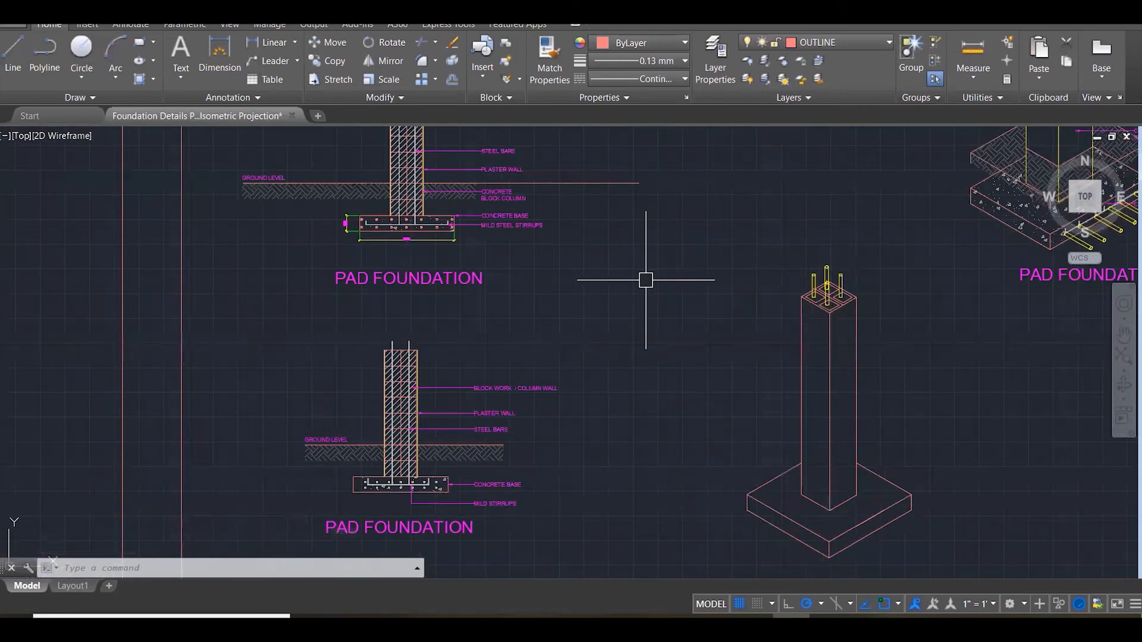
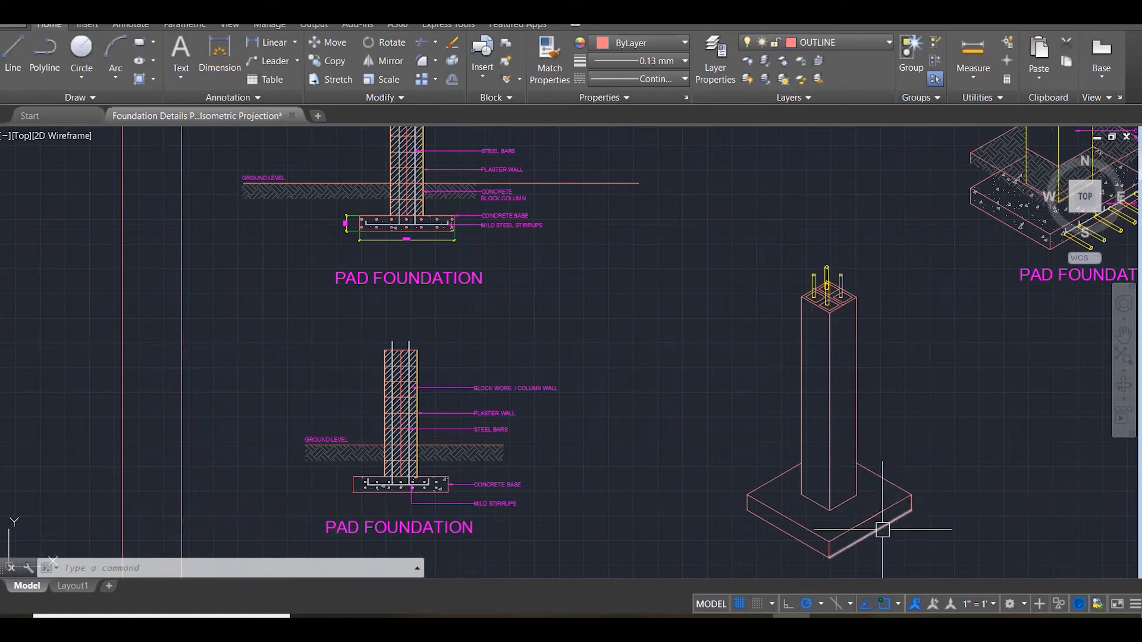
Erase the short stray line segment lying on the base slab's upper front-right edge.
{"action": "scroll", "coordinate": [883, 529], "scroll_direction": "up", "scroll_amount": 2}
{"action": "left_click", "coordinate": [866, 512]}
{"action": "mouse_move", "coordinate": [864, 510]}
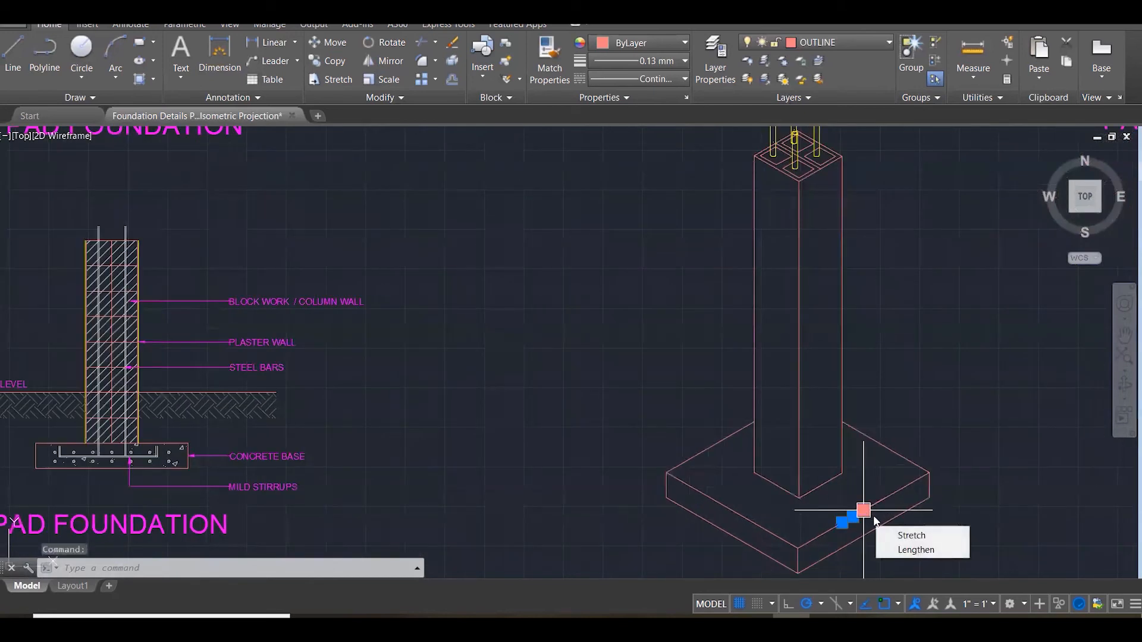
{"action": "key", "text": "Delete"}
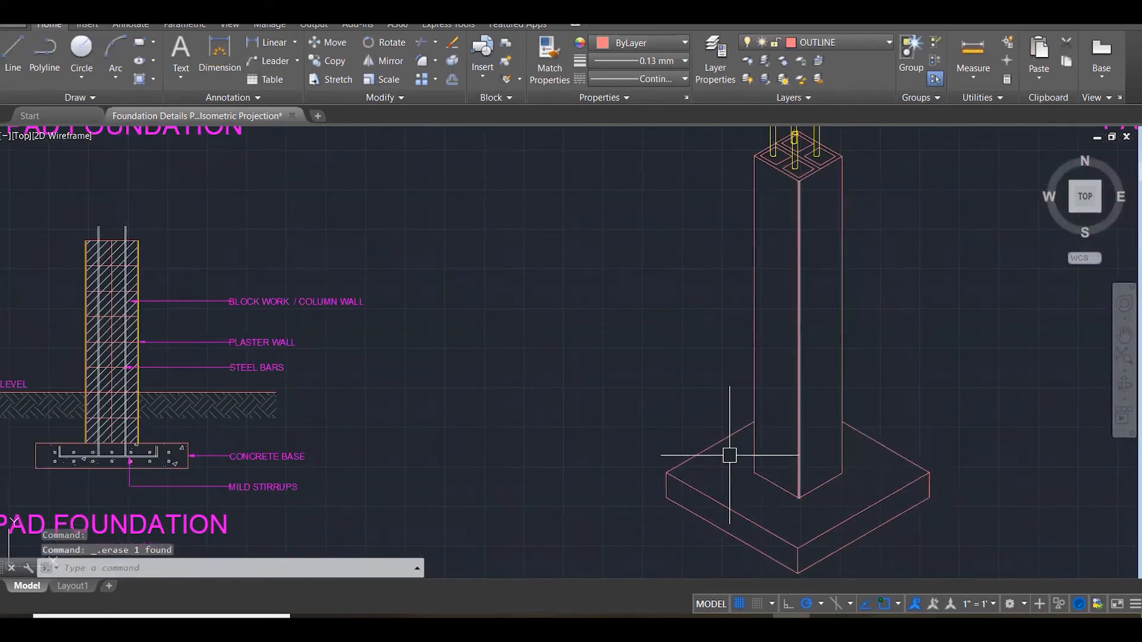
{"action": "scroll", "coordinate": [648, 408], "scroll_direction": "down", "scroll_amount": 4}
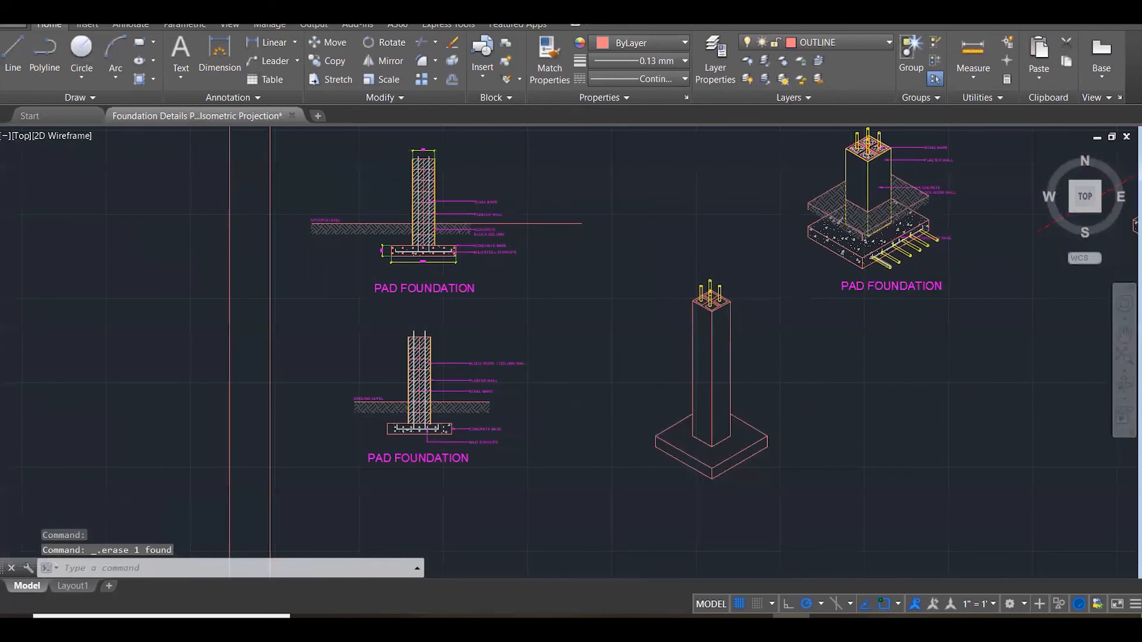
{"action": "scroll", "coordinate": [901, 260], "scroll_direction": "up", "scroll_amount": 3}
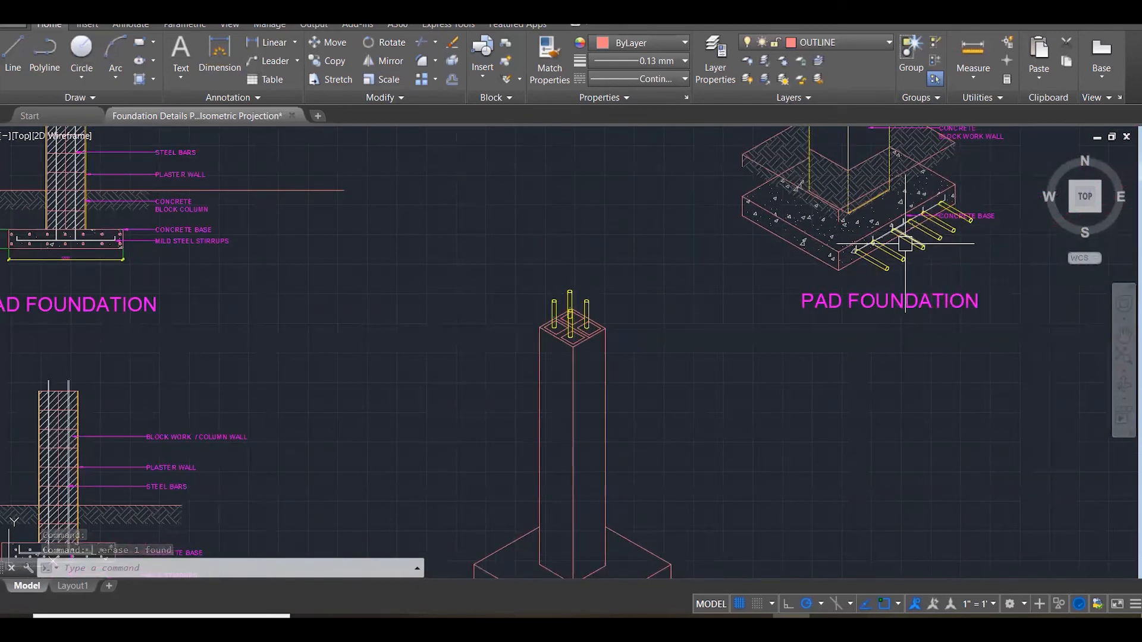
{"action": "scroll", "coordinate": [904, 243], "scroll_direction": "up", "scroll_amount": 6}
{"action": "left_click", "coordinate": [937, 351]}
{"action": "left_click", "coordinate": [838, 254]}
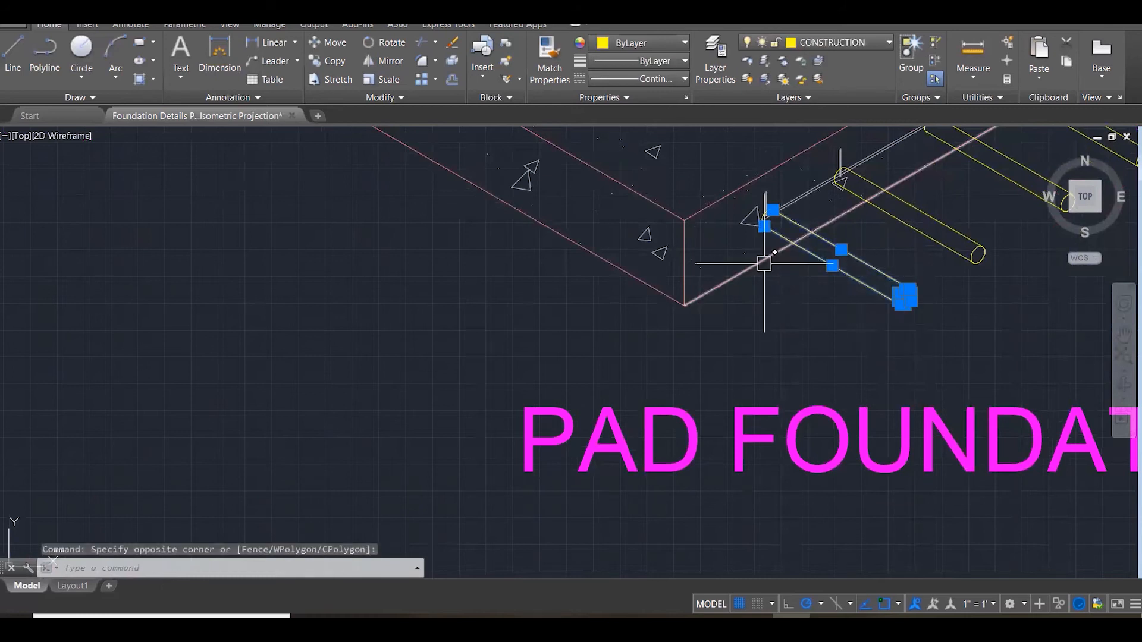
{"action": "scroll", "coordinate": [754, 217], "scroll_direction": "up", "scroll_amount": 5}
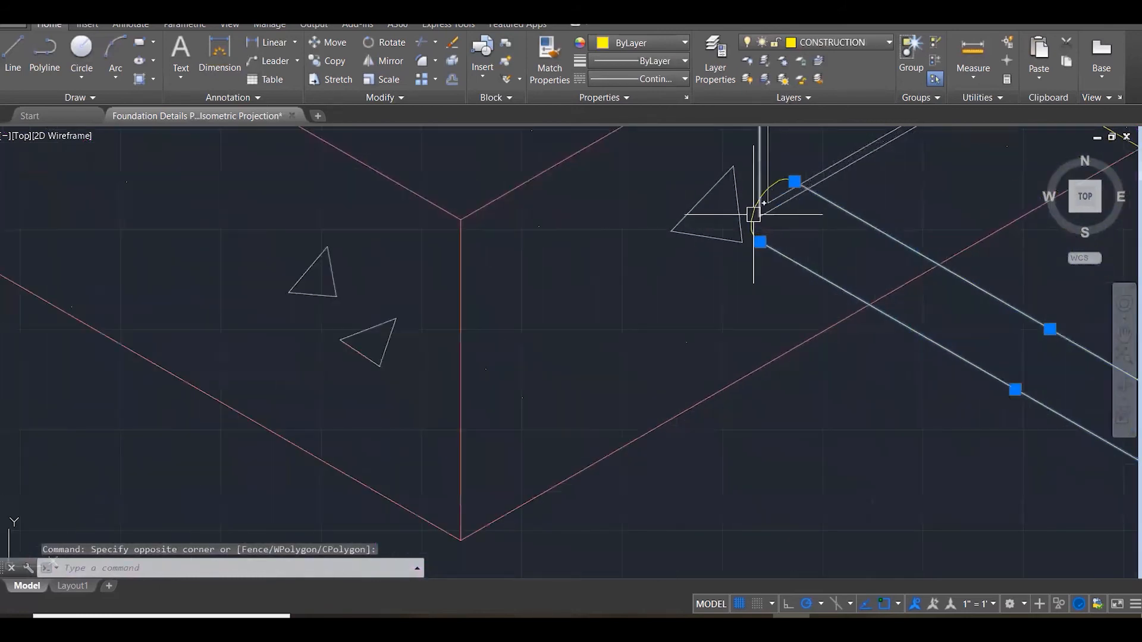
{"action": "left_click", "coordinate": [754, 214]}
{"action": "key", "text": "Escape"}
Copy the frontmost horizontal steel bar, including its curved inner end, from the finished pad foundation isometric onto the new slab's front-right face near the front corner.
{"action": "left_click", "coordinate": [1027, 430]}
{"action": "left_click", "coordinate": [976, 294]}
{"action": "scroll", "coordinate": [787, 233], "scroll_direction": "up", "scroll_amount": 3}
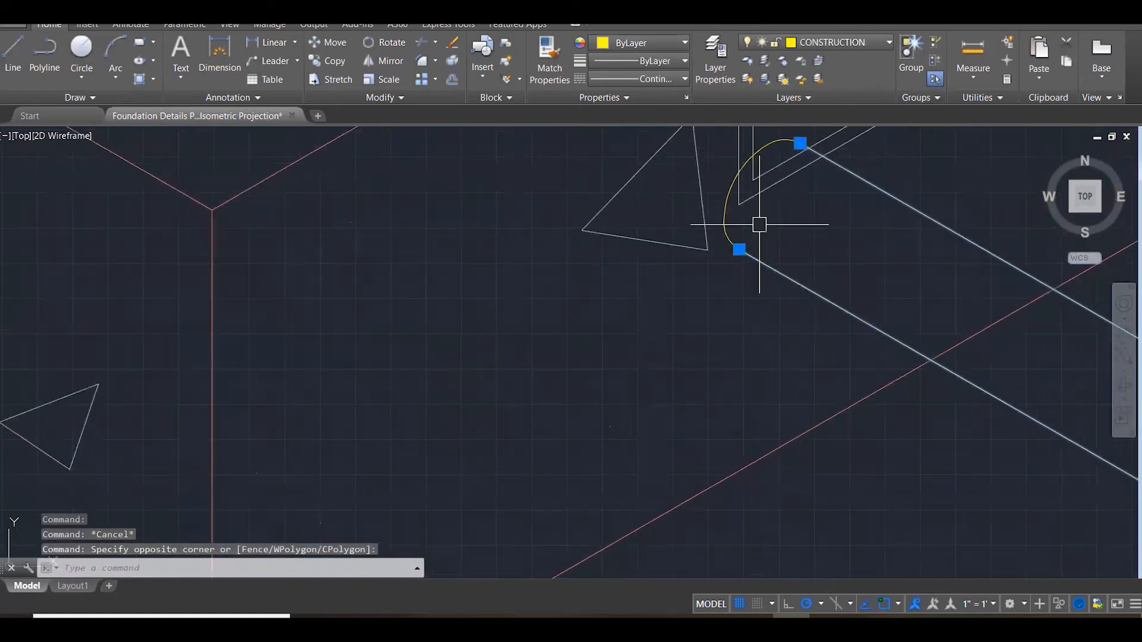
{"action": "left_click", "coordinate": [723, 216]}
{"action": "left_click", "coordinate": [779, 142]}
{"action": "scroll", "coordinate": [722, 246], "scroll_direction": "down", "scroll_amount": 4}
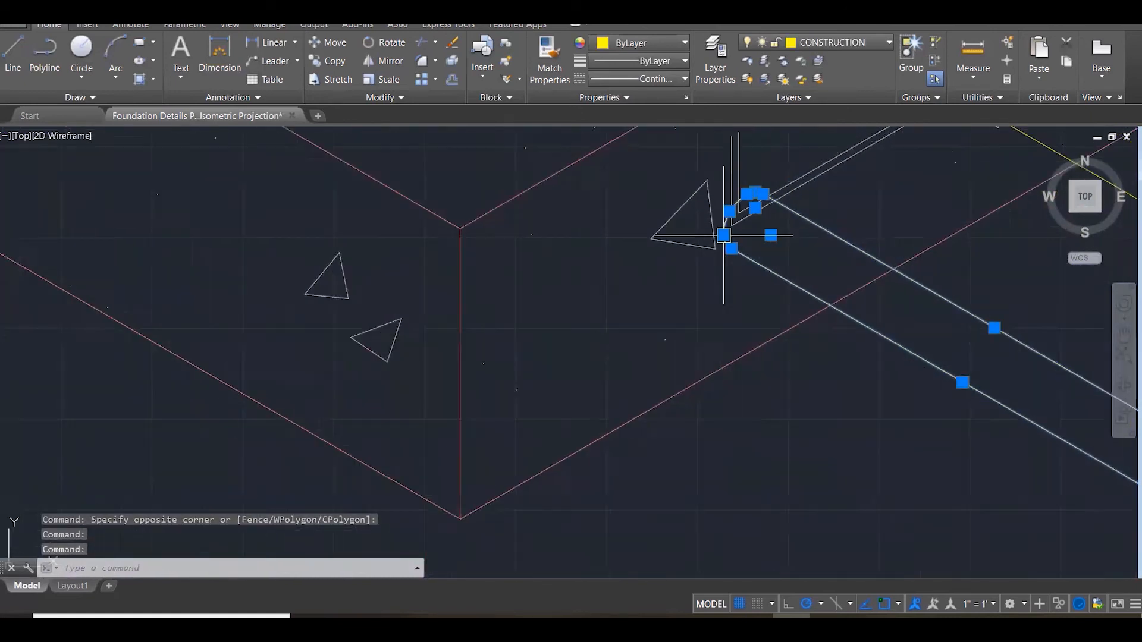
{"action": "left_click", "coordinate": [987, 326]}
{"action": "left_click", "coordinate": [1019, 407]}
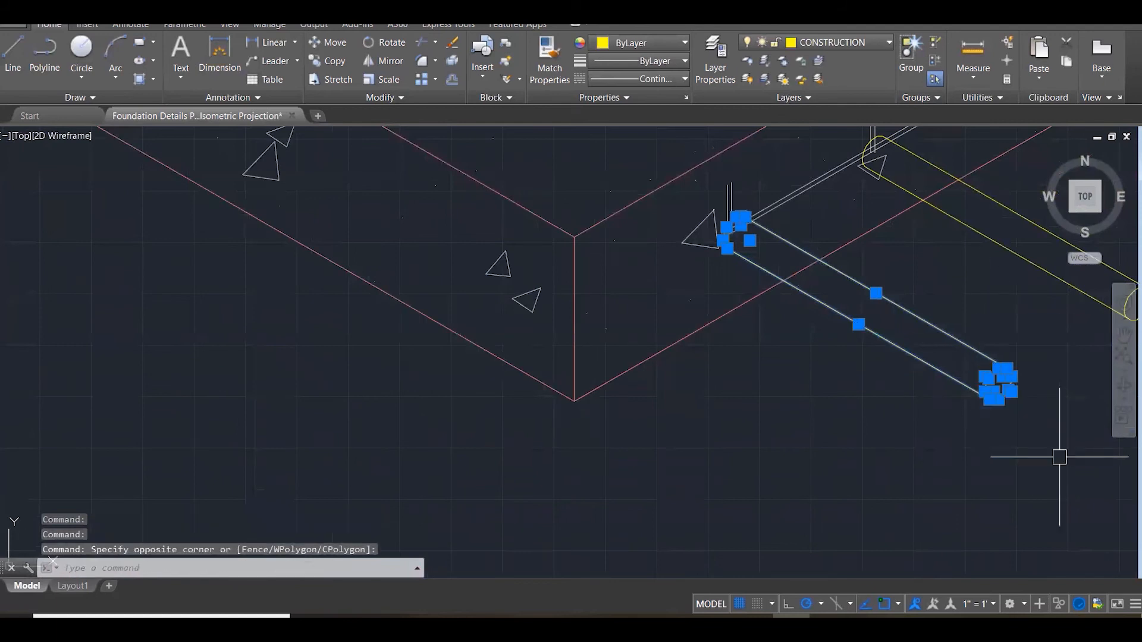
{"action": "type", "text": "co"}
{"action": "key", "text": "Return"}
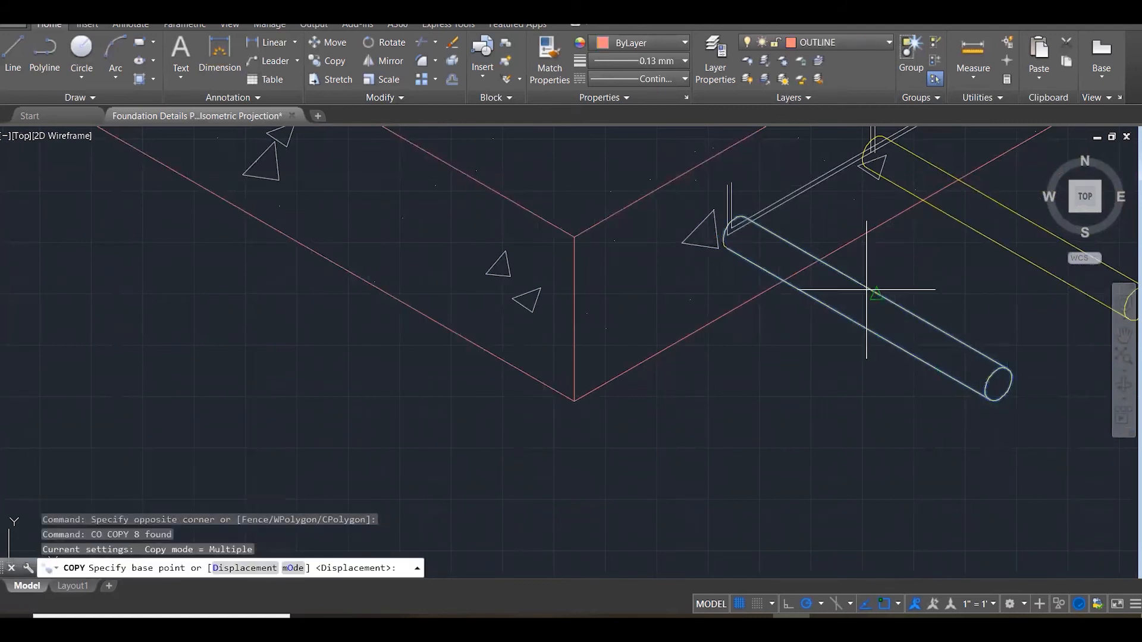
{"action": "left_click", "coordinate": [727, 235]}
{"action": "scroll", "coordinate": [844, 225], "scroll_direction": "down", "scroll_amount": 6}
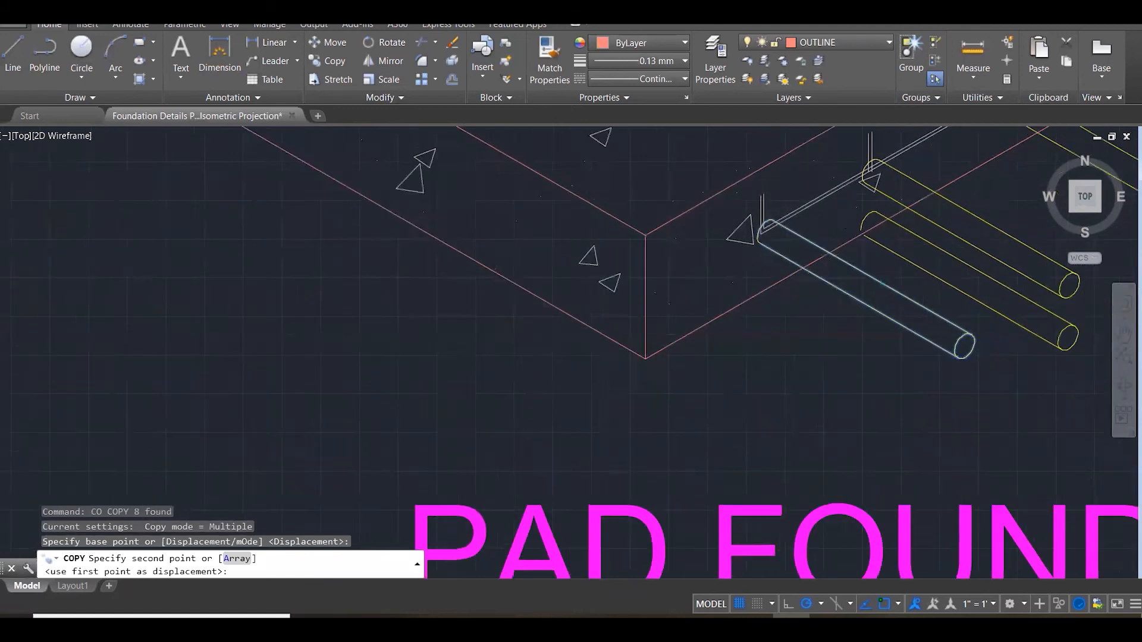
{"action": "scroll", "coordinate": [866, 230], "scroll_direction": "down", "scroll_amount": 4}
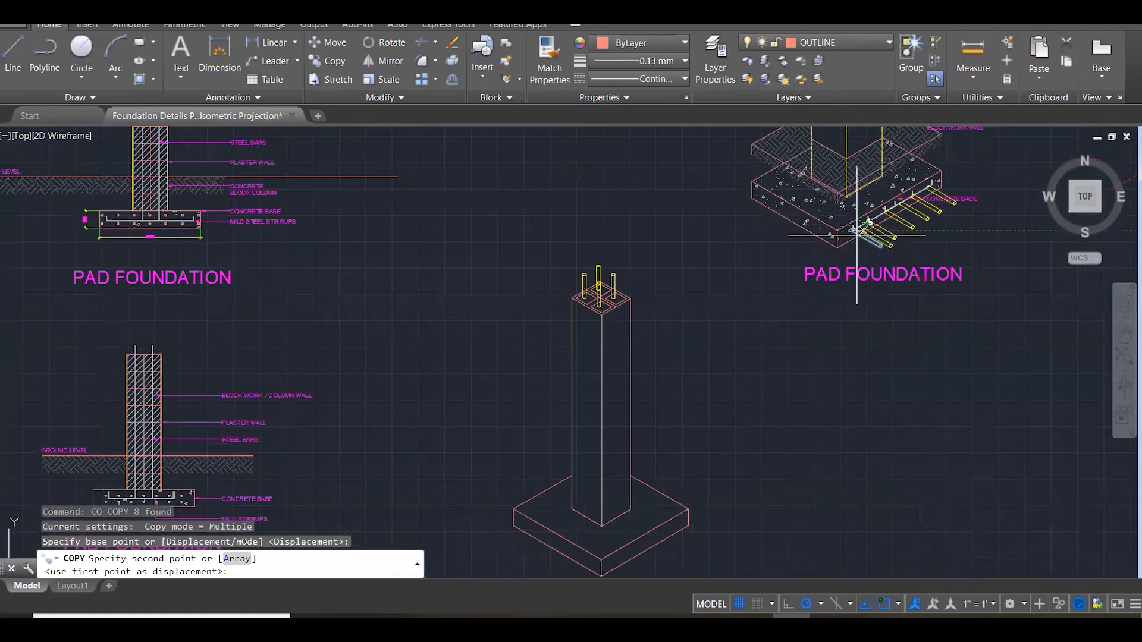
{"action": "scroll", "coordinate": [645, 561], "scroll_direction": "up", "scroll_amount": 4}
{"action": "scroll", "coordinate": [657, 471], "scroll_direction": "down", "scroll_amount": 3}
{"action": "scroll", "coordinate": [701, 421], "scroll_direction": "up", "scroll_amount": 3}
{"action": "scroll", "coordinate": [636, 537], "scroll_direction": "up", "scroll_amount": 5}
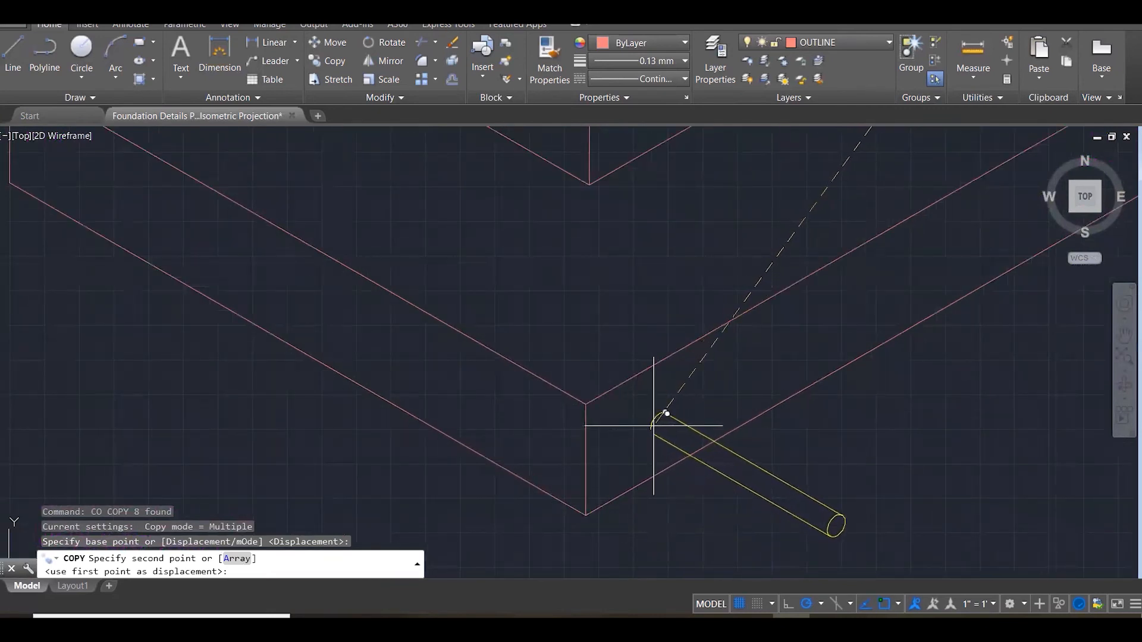
{"action": "left_click", "coordinate": [657, 421]}
{"action": "scroll", "coordinate": [591, 428], "scroll_direction": "down", "scroll_amount": 2}
{"action": "key", "text": "Escape"}
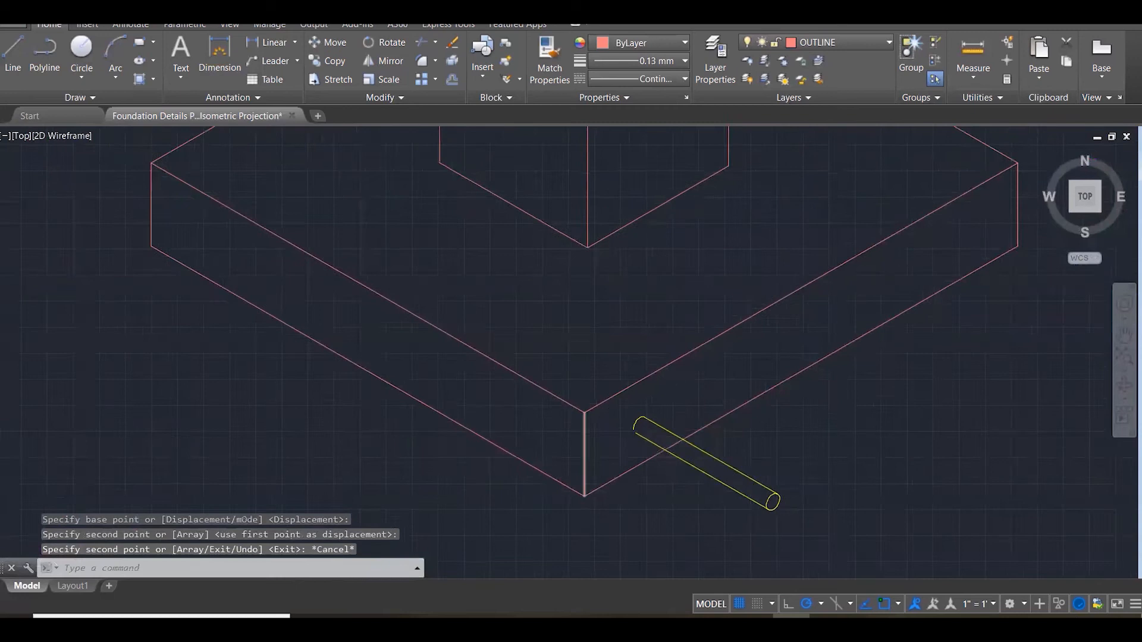
{"action": "key", "text": "Escape"}
{"action": "scroll", "coordinate": [580, 436], "scroll_direction": "down", "scroll_amount": 1}
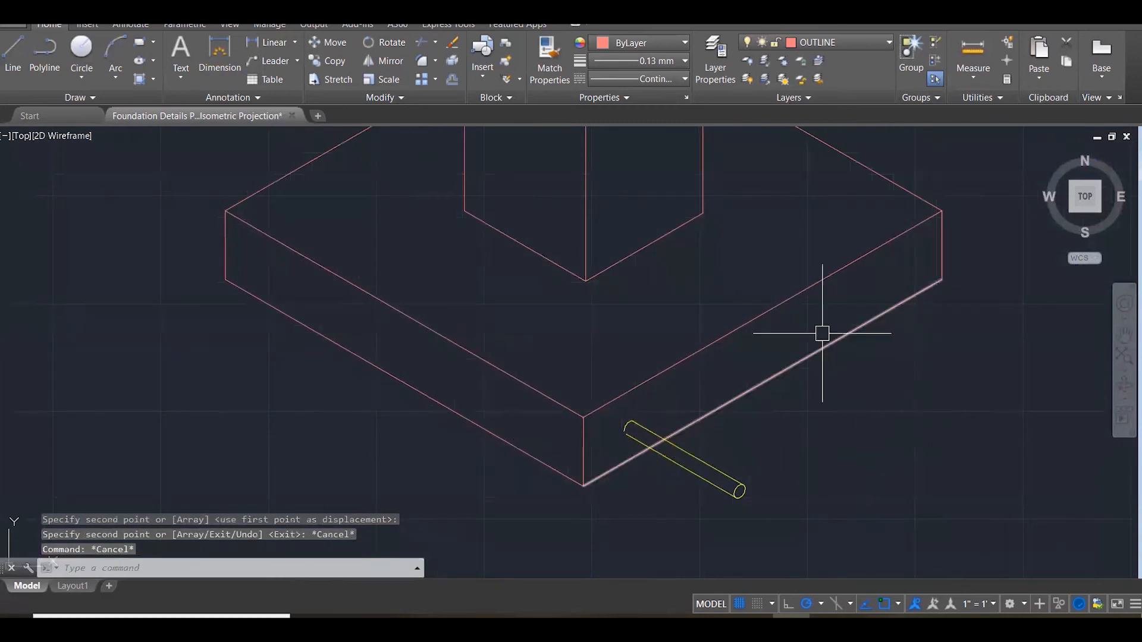
{"action": "left_click", "coordinate": [793, 304]}
{"action": "scroll", "coordinate": [832, 326], "scroll_direction": "down", "scroll_amount": 3}
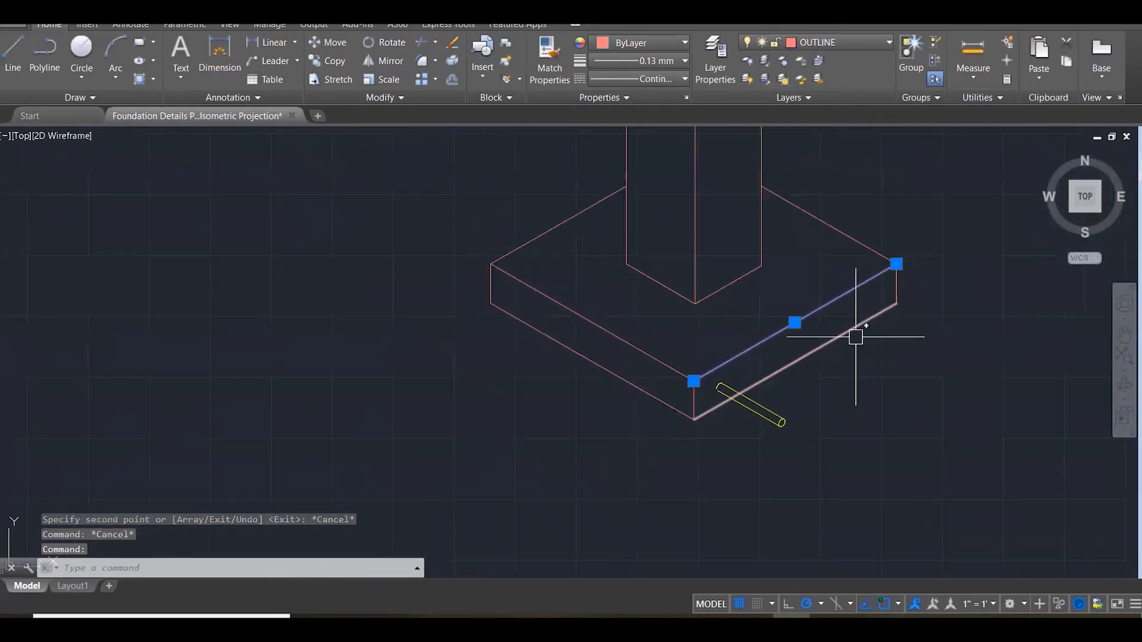
{"action": "scroll", "coordinate": [246, 303], "scroll_direction": "up", "scroll_amount": 3}
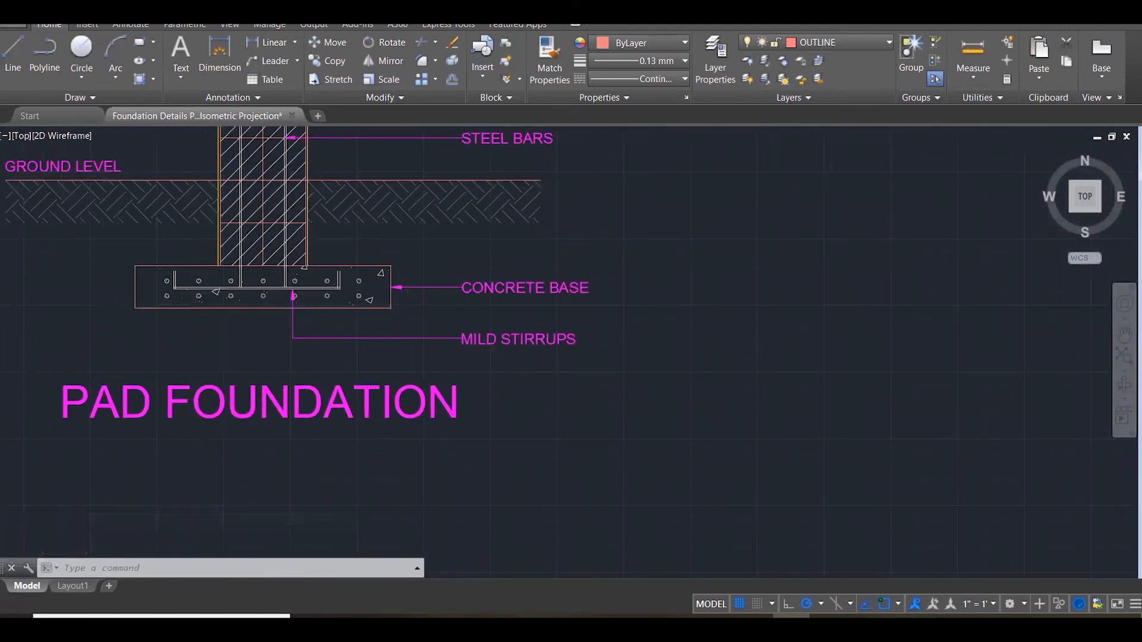
{"action": "scroll", "coordinate": [182, 330], "scroll_direction": "down", "scroll_amount": 3}
{"action": "key", "text": "Escape"}
{"action": "scroll", "coordinate": [832, 381], "scroll_direction": "up", "scroll_amount": 2}
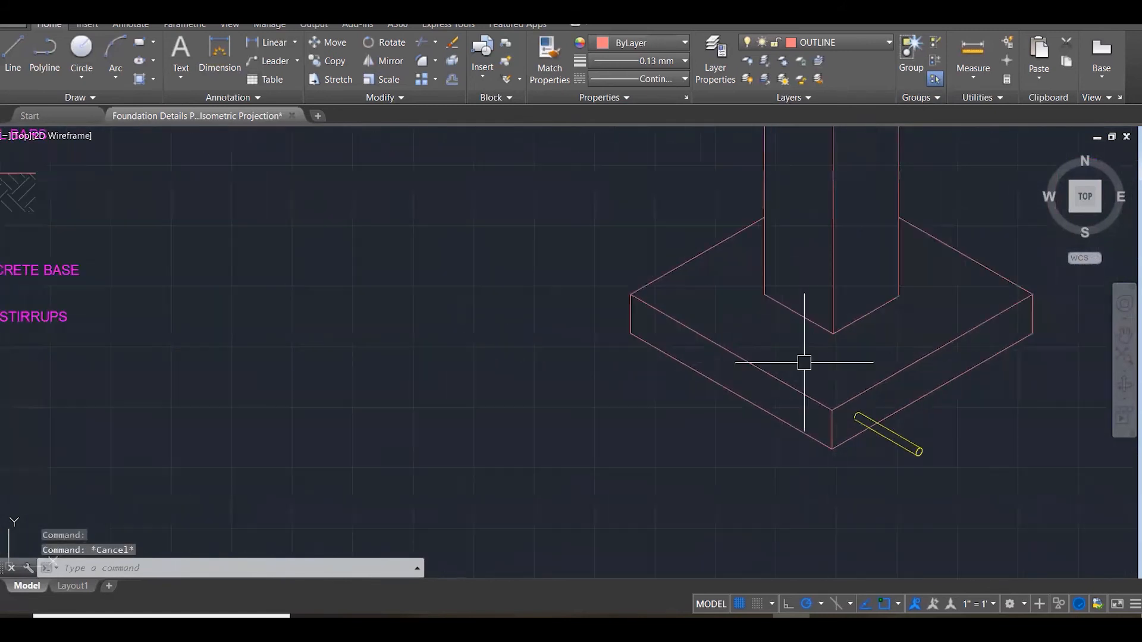
Divide the new slab's upper front-right edge into 7 segments.
{"action": "type", "text": "DIV"}
{"action": "key", "text": "Return"}
{"action": "left_click", "coordinate": [887, 373]}
{"action": "key", "text": "Return"}
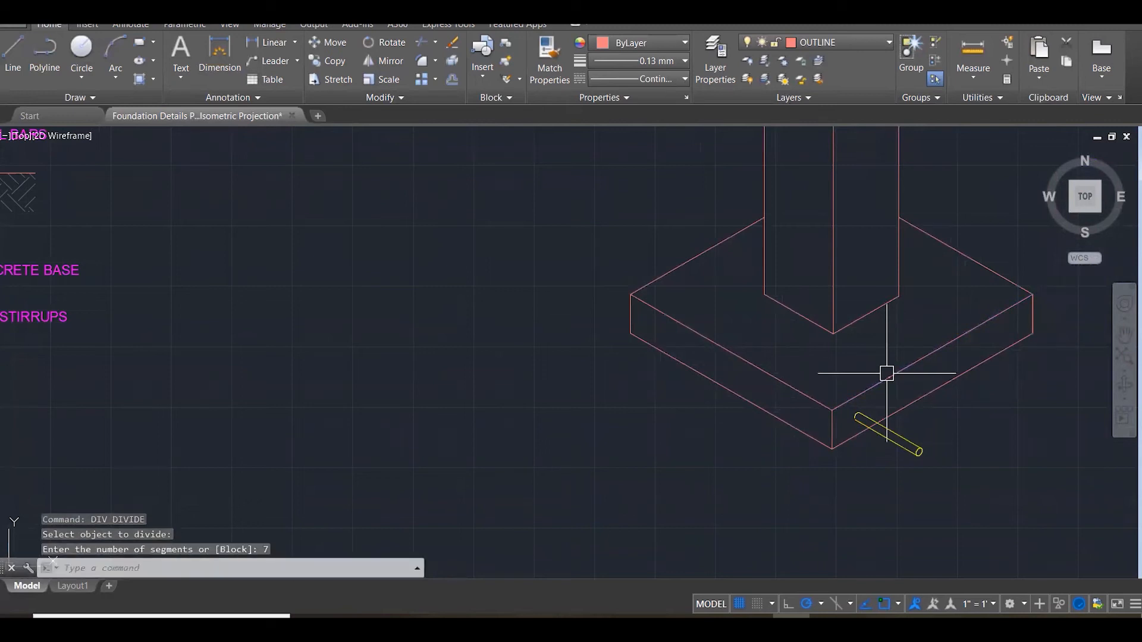
Set the point style to the circle with a cross at size 1 % relative to the screen.
{"action": "type", "text": "ddptype"}
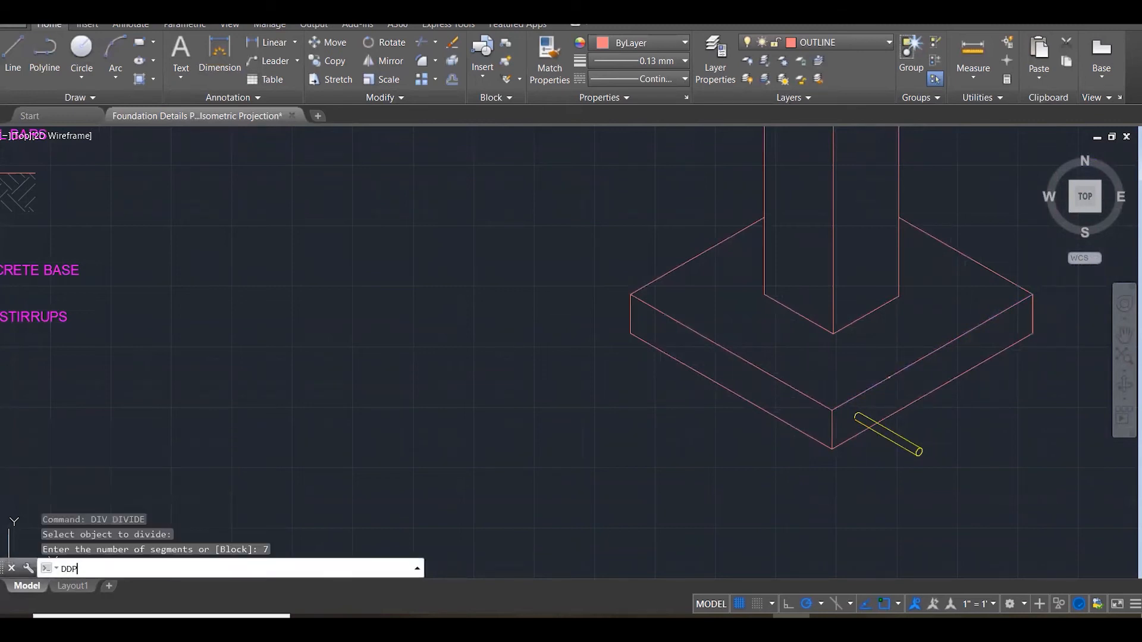
{"action": "key", "text": "Return"}
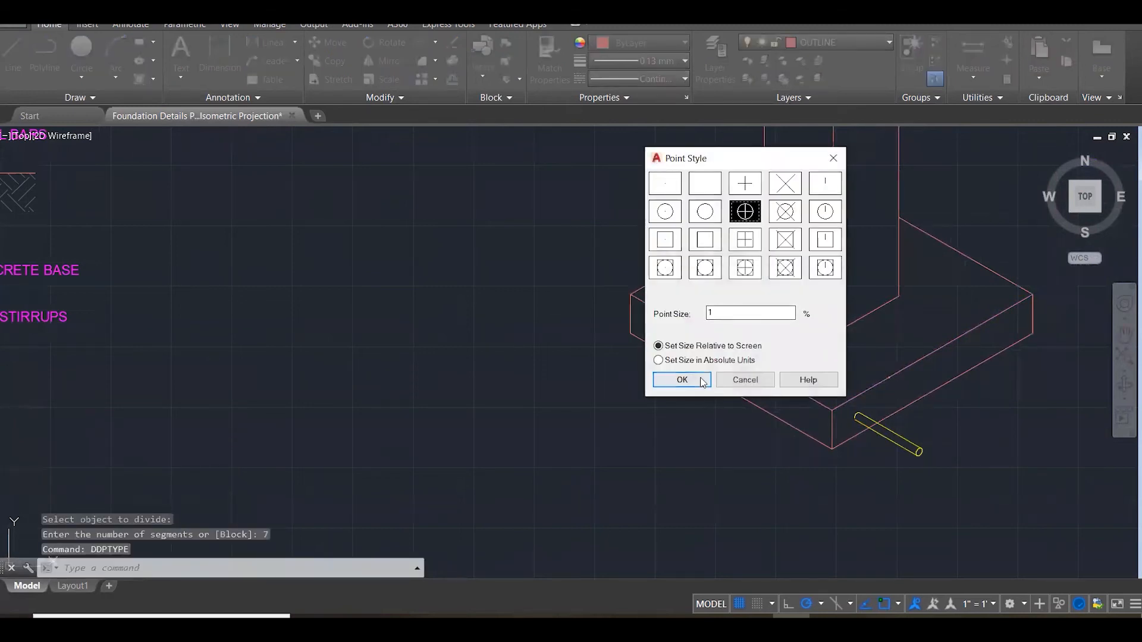
{"action": "left_click", "coordinate": [682, 379]}
{"action": "scroll", "coordinate": [1003, 373], "scroll_direction": "up", "scroll_amount": 3}
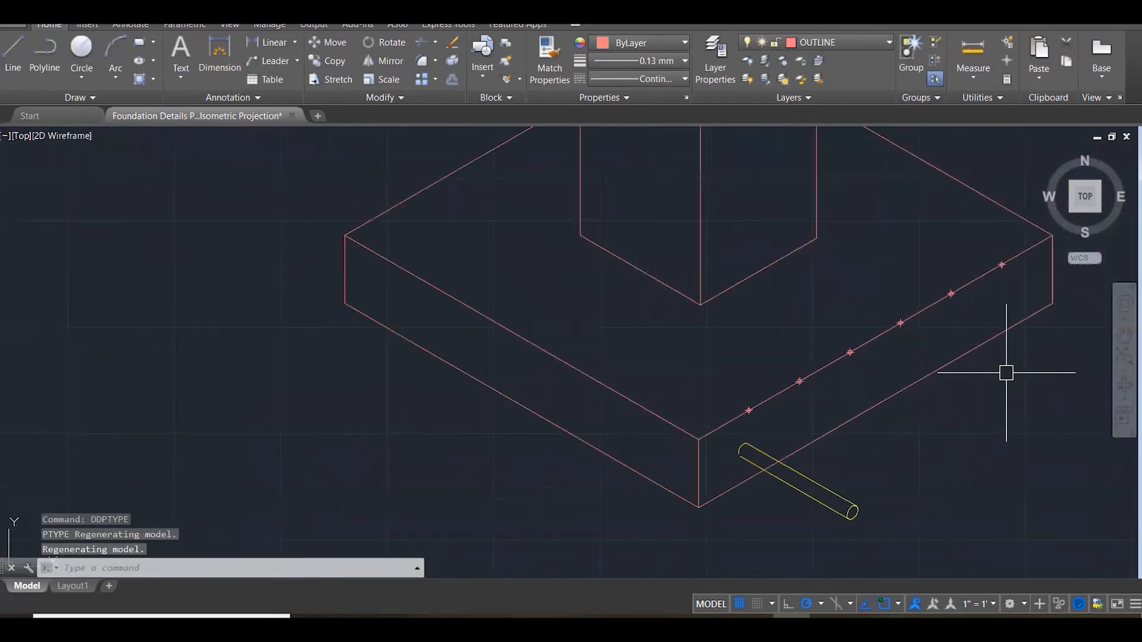
{"action": "key", "text": "Escape"}
{"action": "key", "text": "Escape"}
Draw a vertical guide line from the division point nearest the front corner down past the slab's lower edge.
{"action": "type", "text": "l"}
{"action": "key", "text": "Return"}
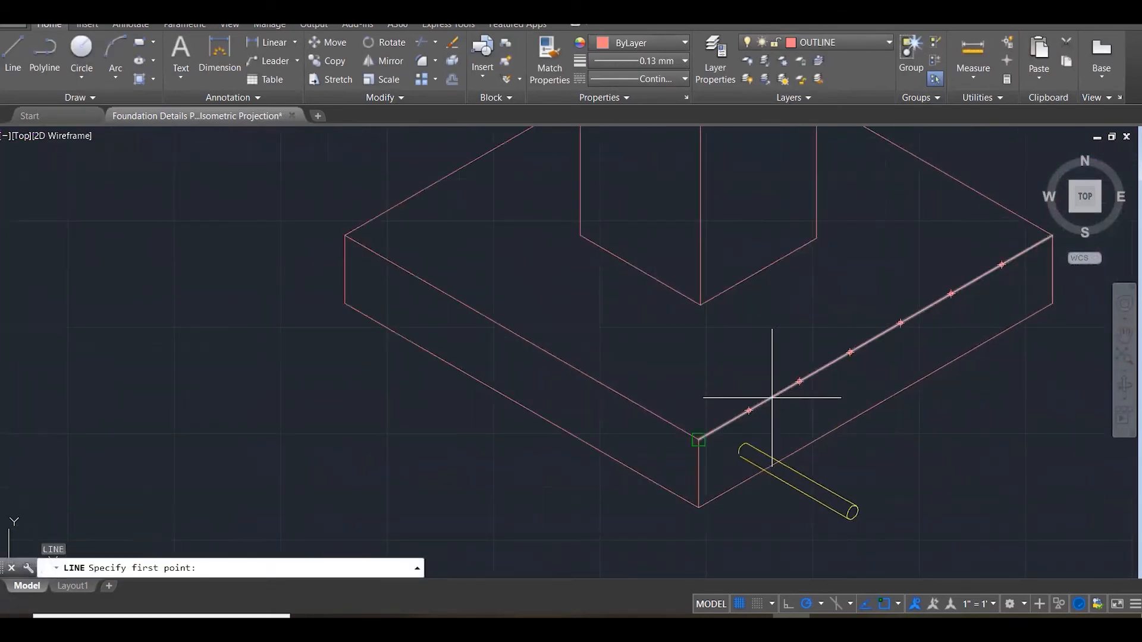
{"action": "left_click", "coordinate": [748, 410]}
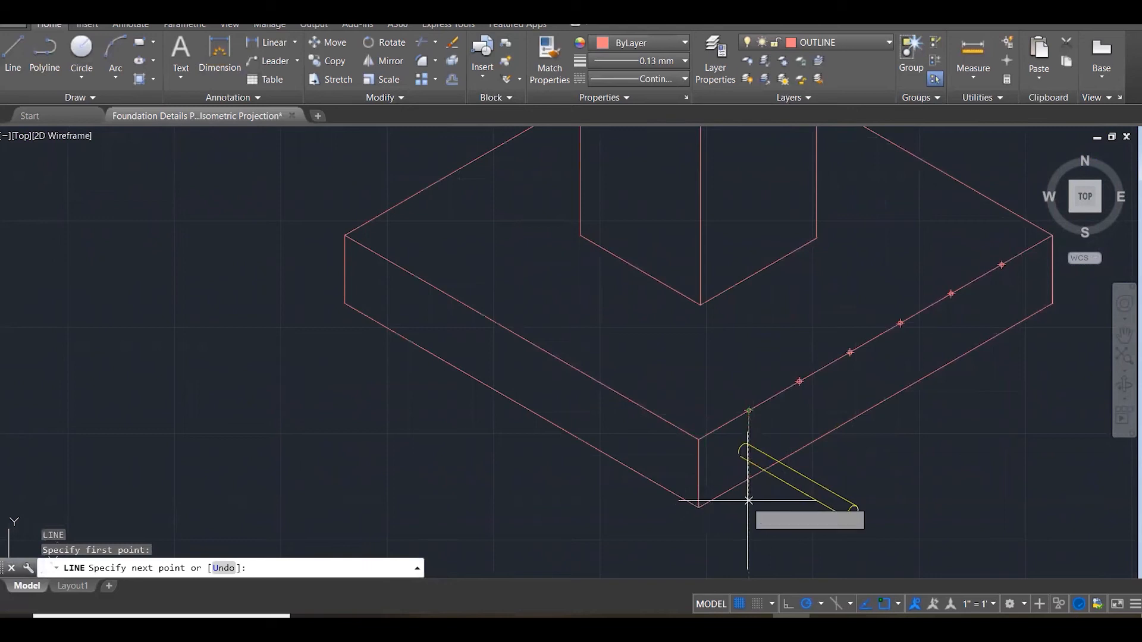
{"action": "left_click", "coordinate": [749, 498]}
{"action": "key", "text": "Escape"}
{"action": "key", "text": "Escape"}
Draw a line along the slab's front-right face from the front vertical edge's midpoint to the right vertical edge, parallel to the upper edge.
{"action": "type", "text": "l"}
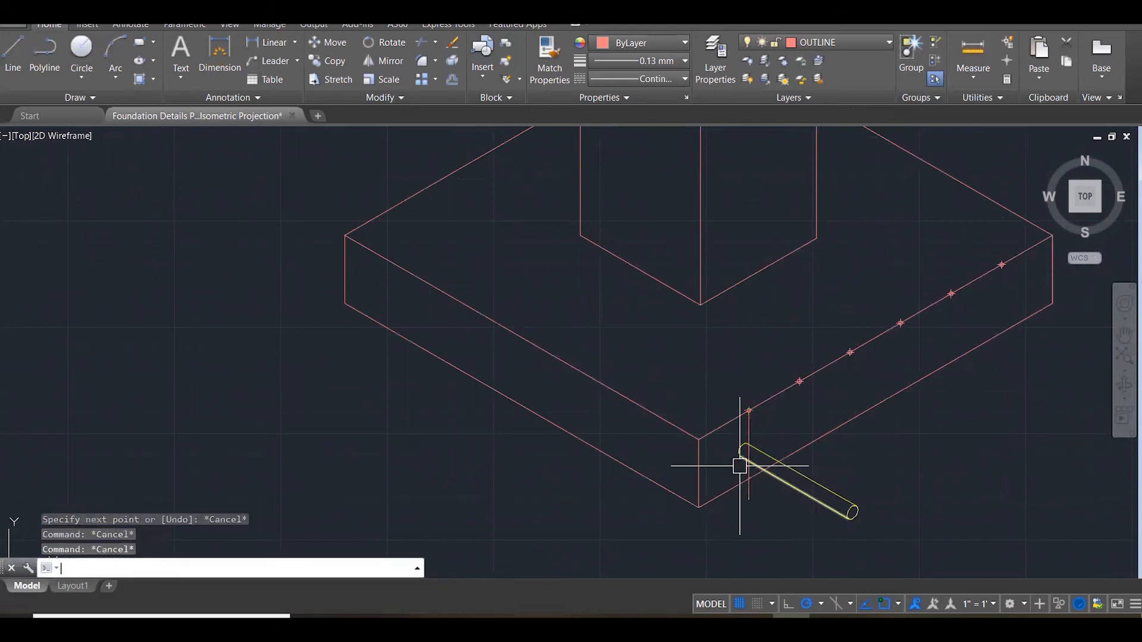
{"action": "key", "text": "Return"}
{"action": "left_click", "coordinate": [698, 474]}
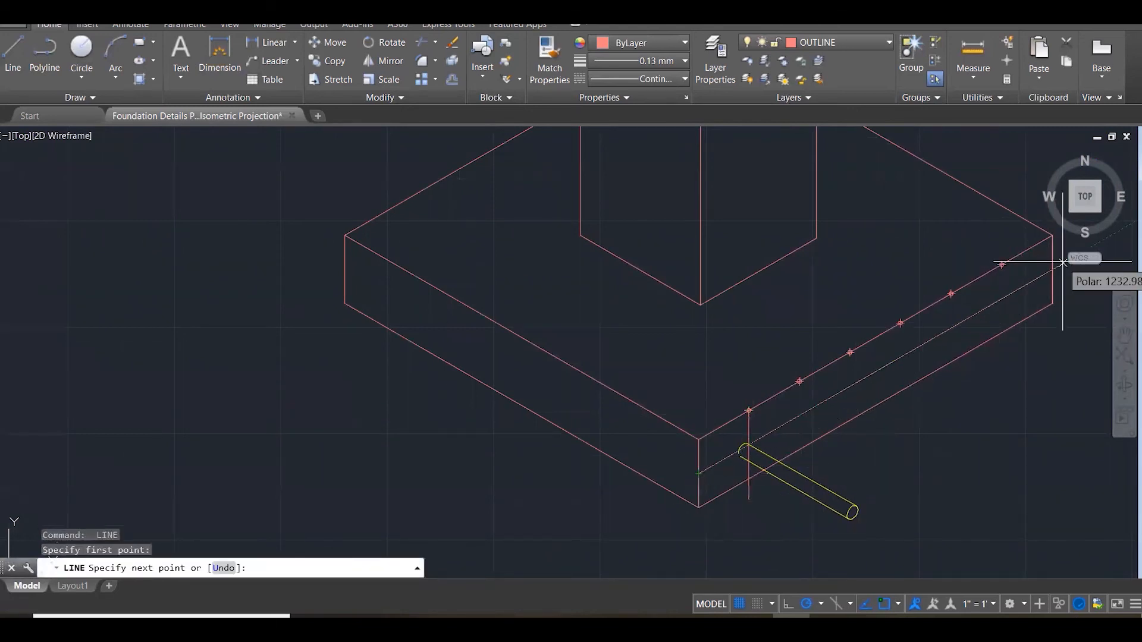
{"action": "key", "text": "Escape"}
{"action": "key", "text": "Escape"}
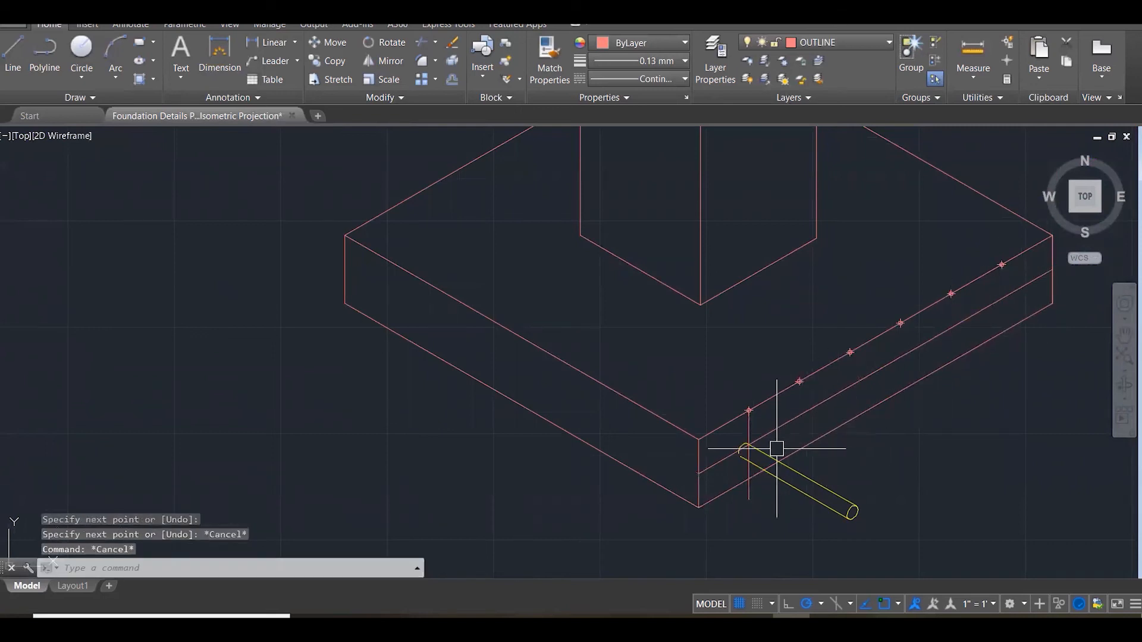
{"action": "key", "text": "Escape"}
{"action": "key", "text": "Escape"}
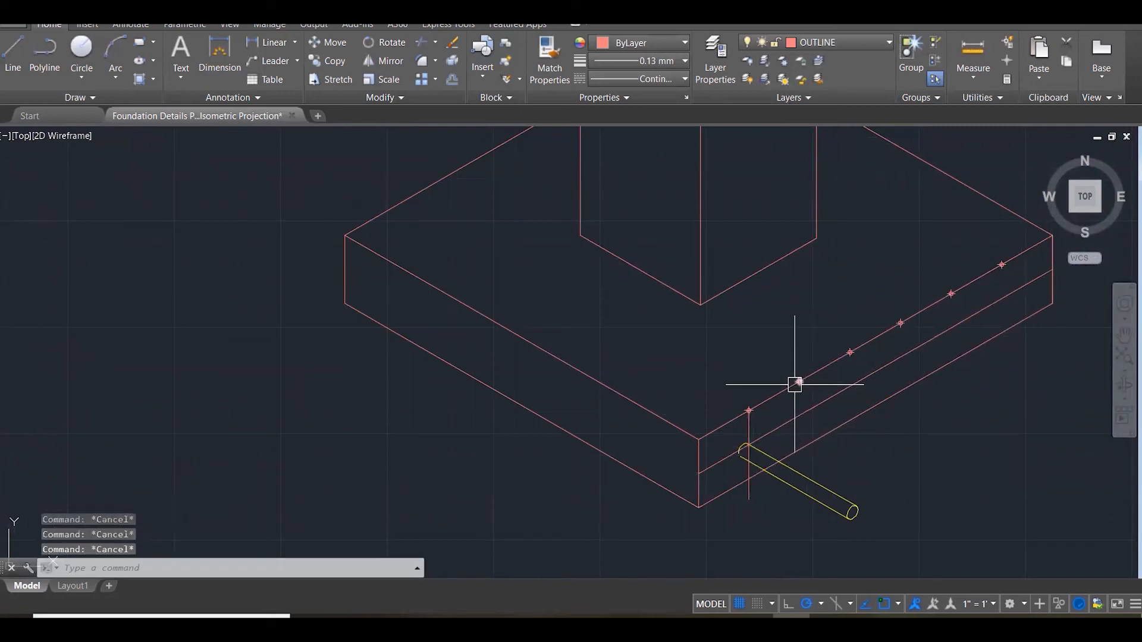
Copy the horizontal bar from its guide-line intersection to the second and third division points from the slab's front corner.
{"action": "type", "text": "co"}
{"action": "key", "text": "Return"}
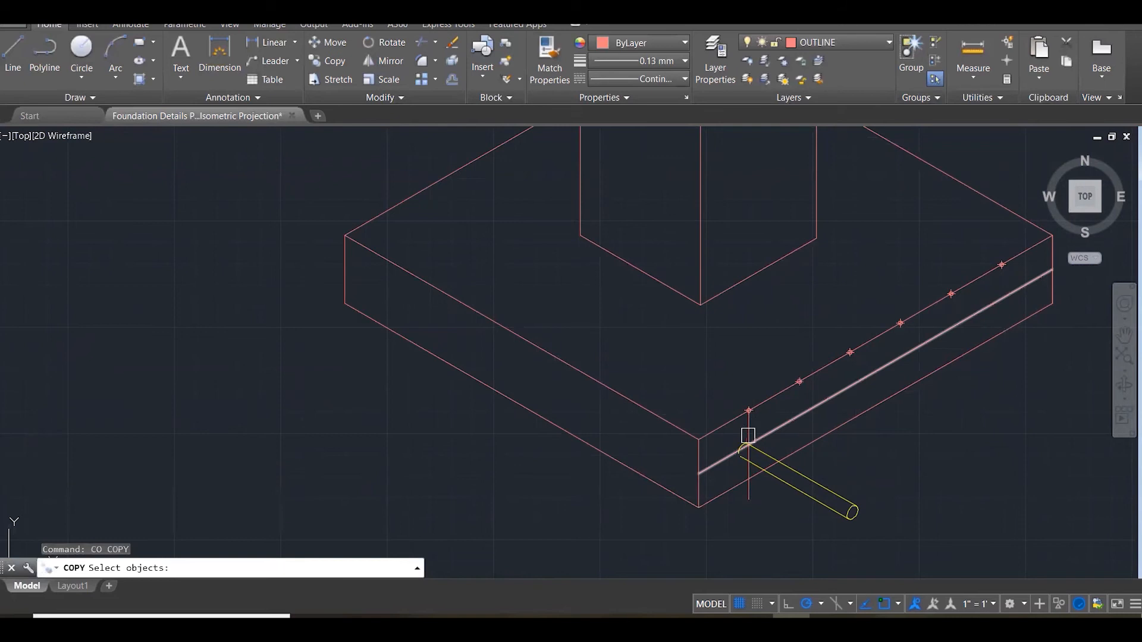
{"action": "scroll", "coordinate": [748, 435], "scroll_direction": "up", "scroll_amount": 3}
{"action": "left_click", "coordinate": [718, 433]}
{"action": "scroll", "coordinate": [829, 502], "scroll_direction": "down", "scroll_amount": 3}
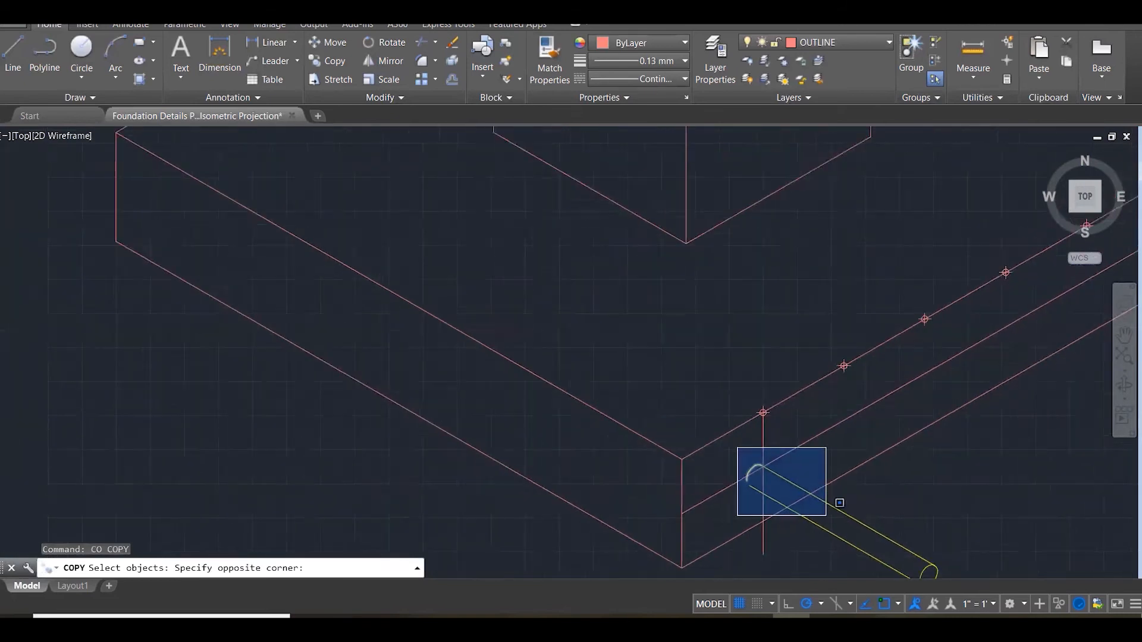
{"action": "left_click", "coordinate": [946, 534]}
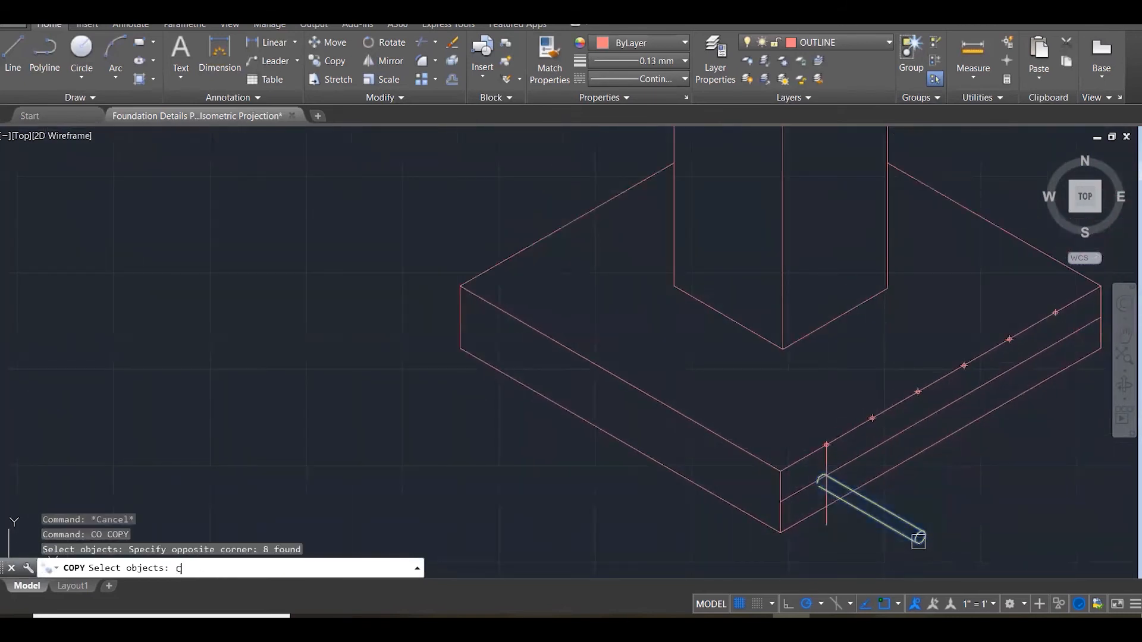
{"action": "type", "text": "CO"}
{"action": "key", "text": "Return"}
{"action": "scroll", "coordinate": [822, 479], "scroll_direction": "up", "scroll_amount": 2}
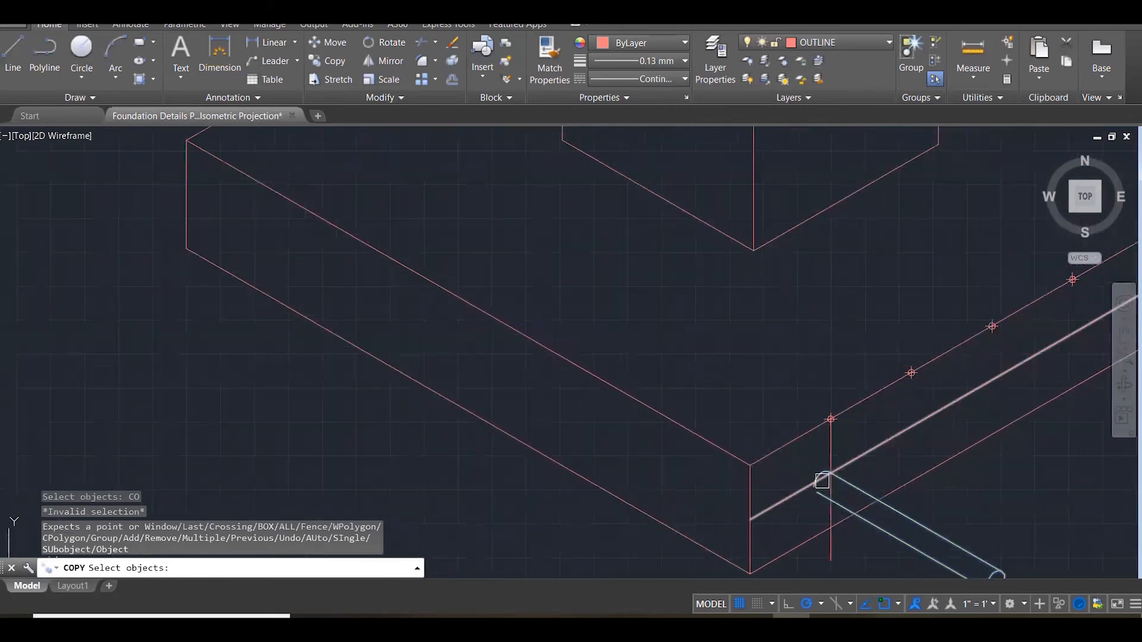
{"action": "key", "text": "Return"}
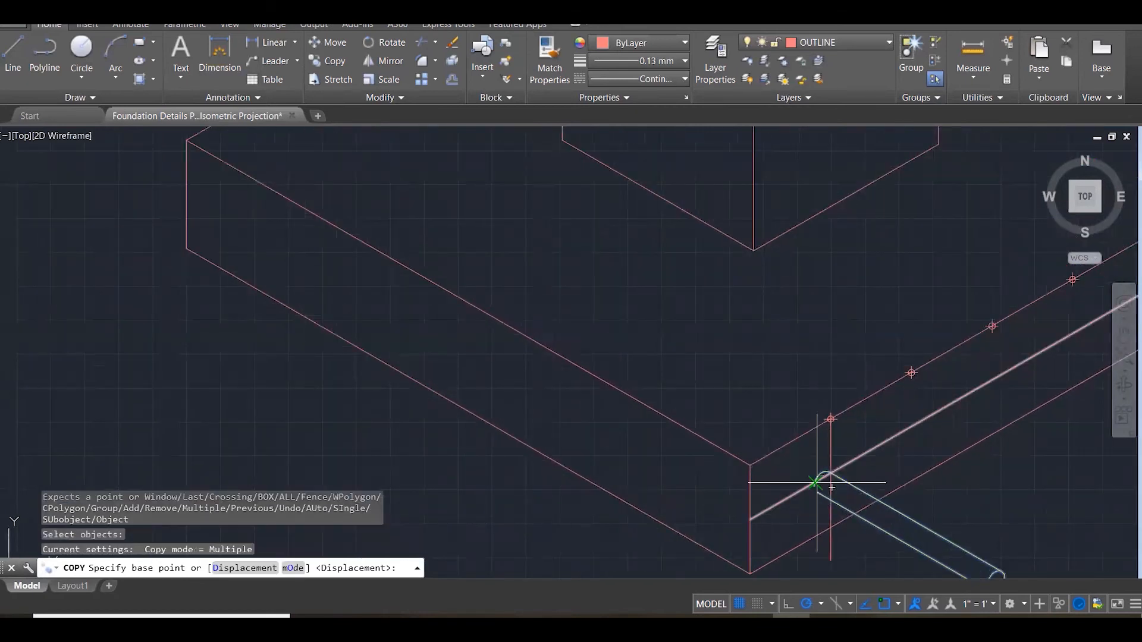
{"action": "left_click", "coordinate": [814, 483]}
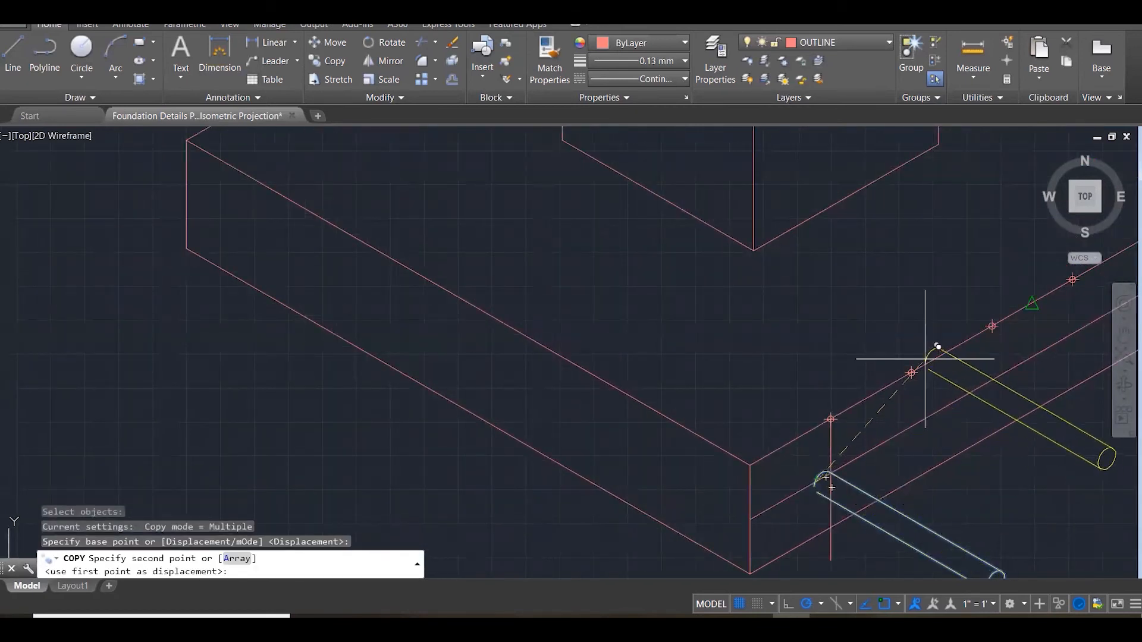
{"action": "left_click", "coordinate": [911, 373]}
{"action": "left_click", "coordinate": [992, 326]}
Place further copies of the bar on the remaining three division points of the slab's upper front-right edge.
{"action": "scroll", "coordinate": [684, 452], "scroll_direction": "down", "scroll_amount": 2}
{"action": "scroll", "coordinate": [958, 344], "scroll_direction": "up", "scroll_amount": 1}
{"action": "scroll", "coordinate": [958, 344], "scroll_direction": "up", "scroll_amount": 1}
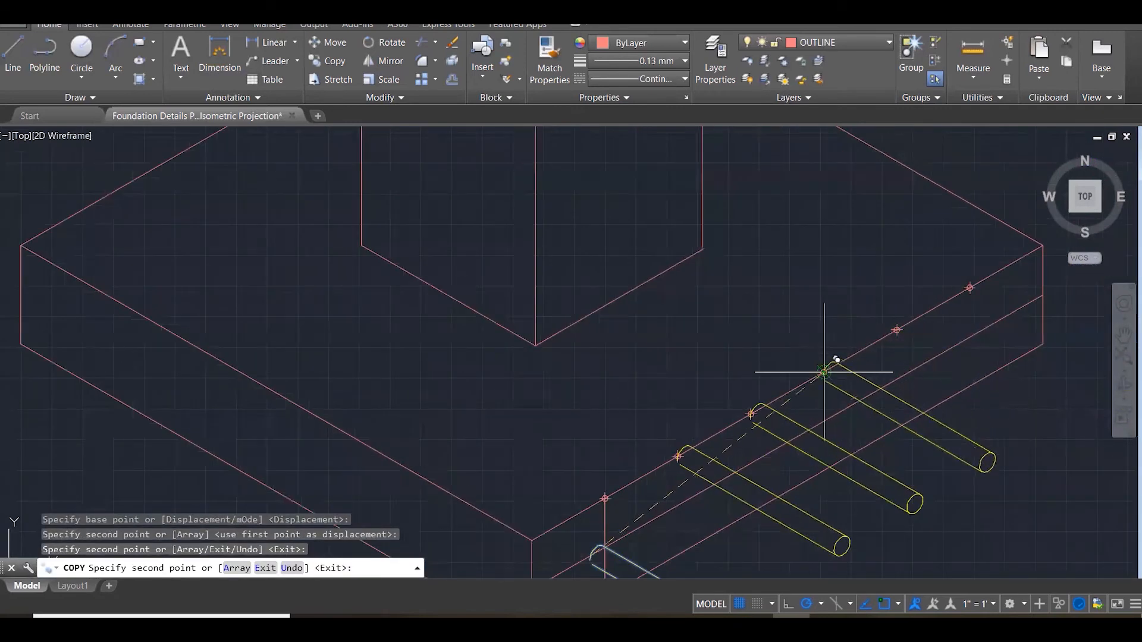
{"action": "left_click", "coordinate": [824, 372]}
{"action": "left_click", "coordinate": [897, 330]}
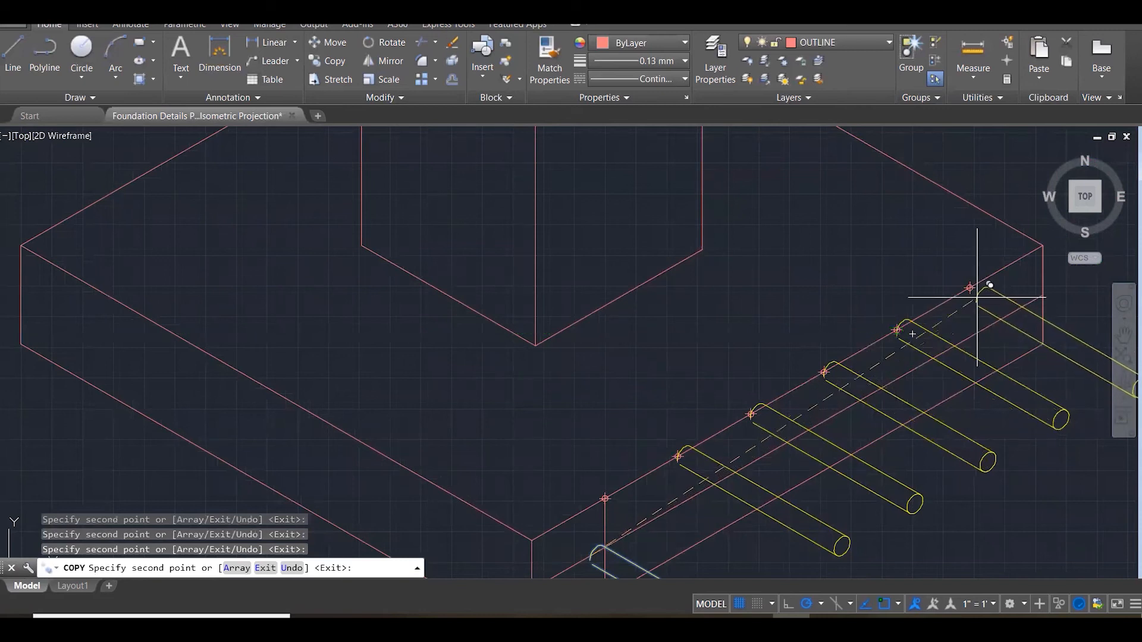
{"action": "left_click", "coordinate": [970, 288]}
{"action": "scroll", "coordinate": [833, 331], "scroll_direction": "down", "scroll_amount": 3}
{"action": "key", "text": "Escape"}
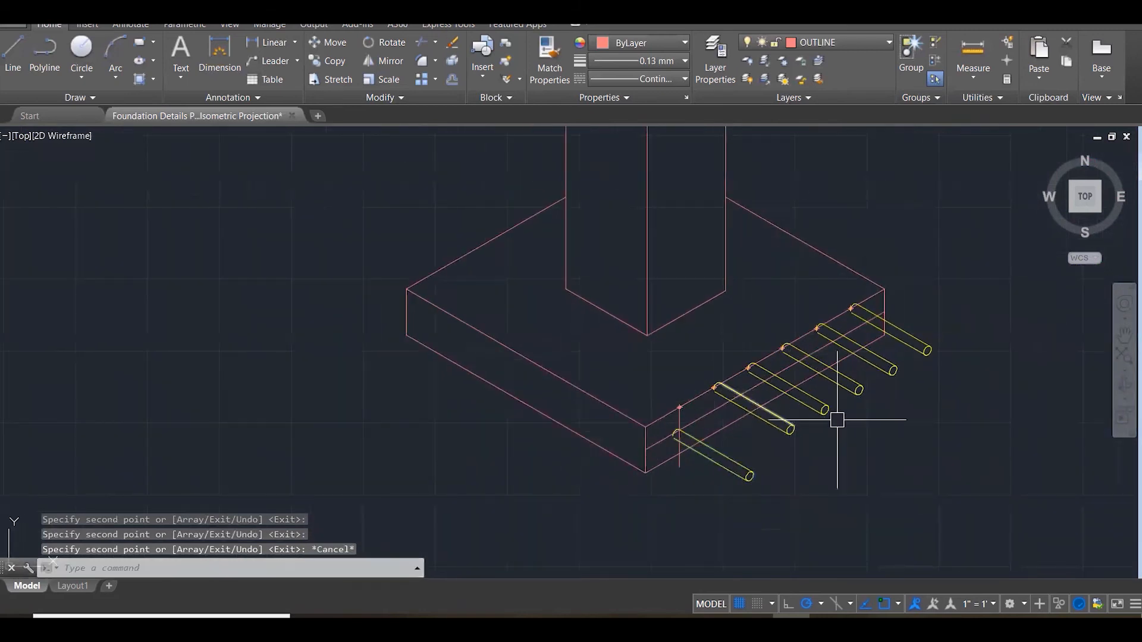
{"action": "key", "text": "Escape"}
{"action": "key", "text": "Escape"}
Move the five copied bars and their division points straight down onto the mid-height line of the slab's front-right face.
{"action": "scroll", "coordinate": [837, 420], "scroll_direction": "up", "scroll_amount": 1}
{"action": "mouse_move", "coordinate": [735, 382]}
{"action": "middle_mouse_down"}
{"action": "mouse_move", "coordinate": [847, 408]}
{"action": "mouse_move", "coordinate": [751, 430]}
{"action": "middle_mouse_up"}
{"action": "left_click", "coordinate": [646, 233]}
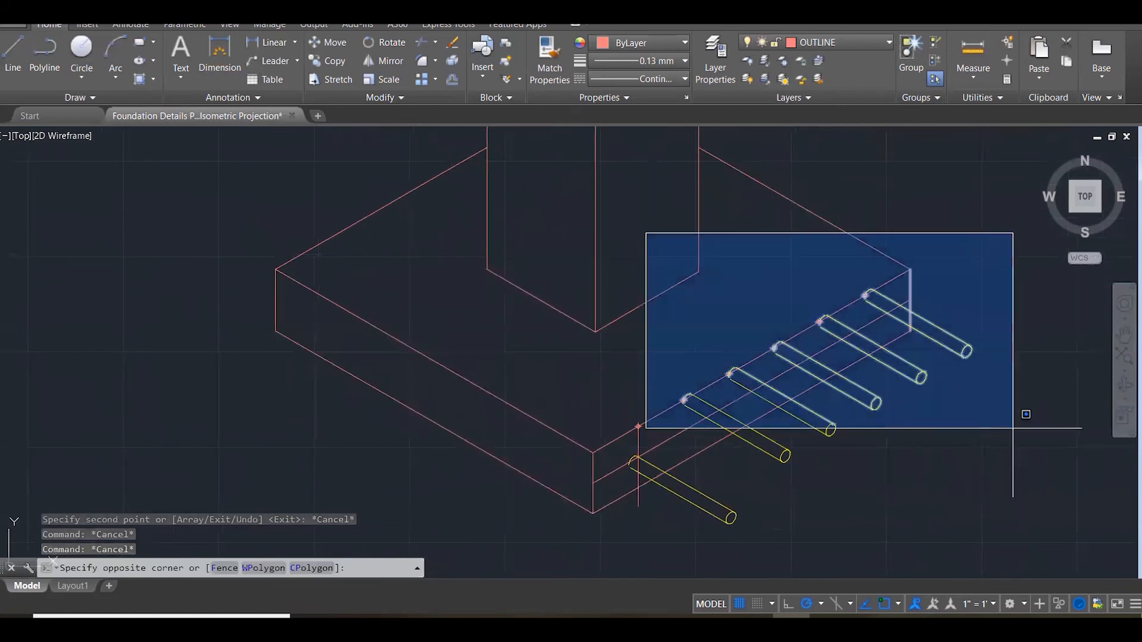
{"action": "left_click", "coordinate": [991, 462]}
{"action": "scroll", "coordinate": [942, 308], "scroll_direction": "up", "scroll_amount": 3}
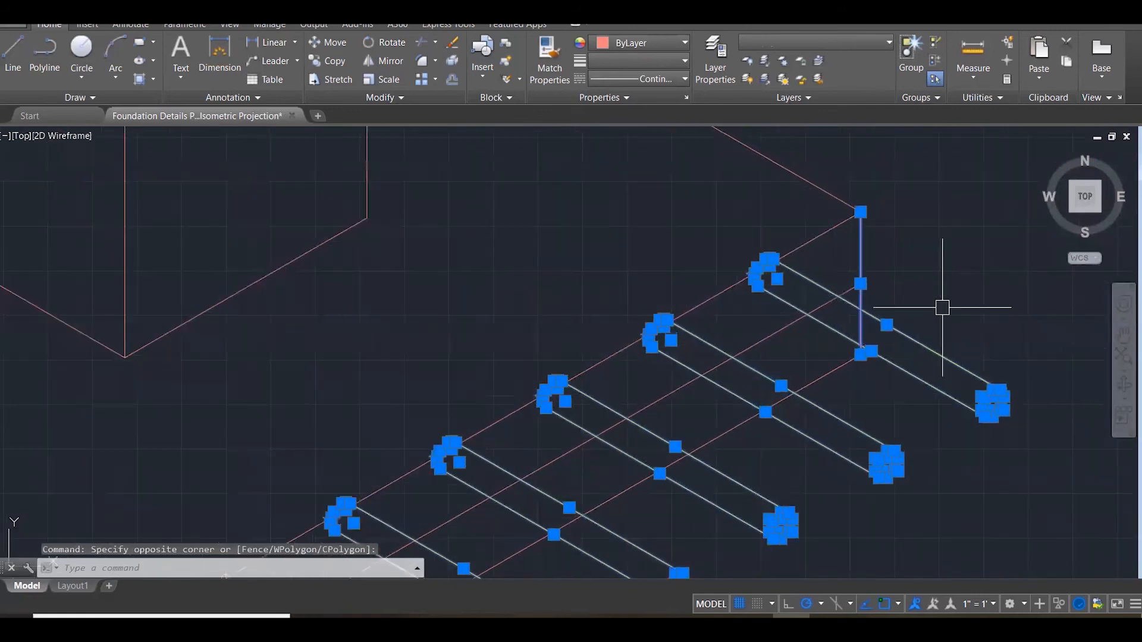
{"action": "type", "text": "m"}
{"action": "key", "text": "Return"}
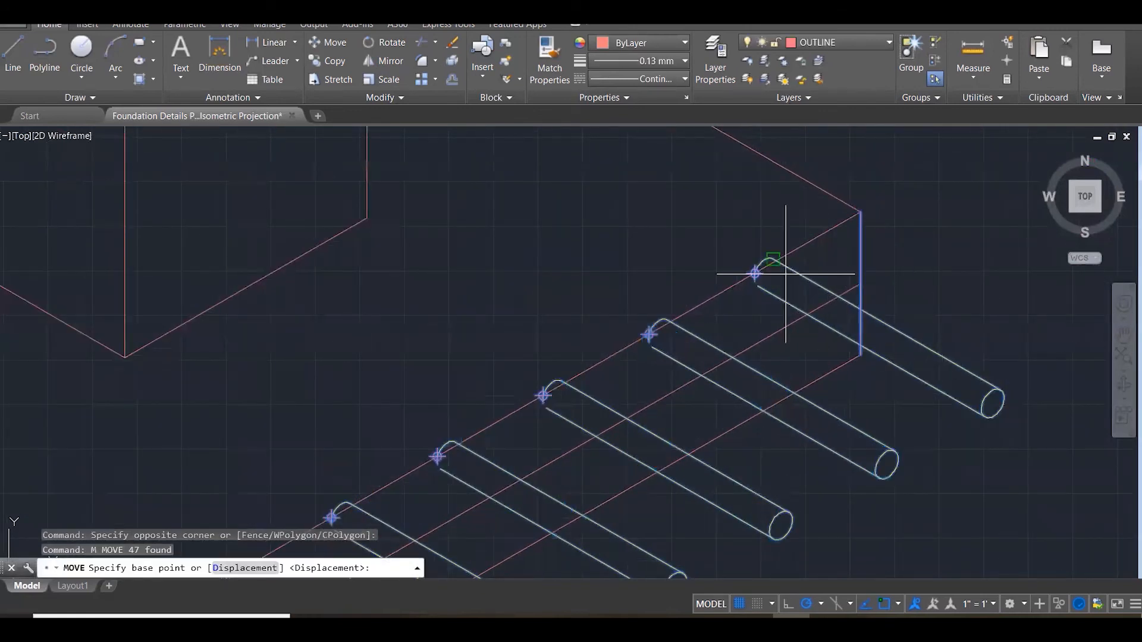
{"action": "left_click", "coordinate": [754, 273]}
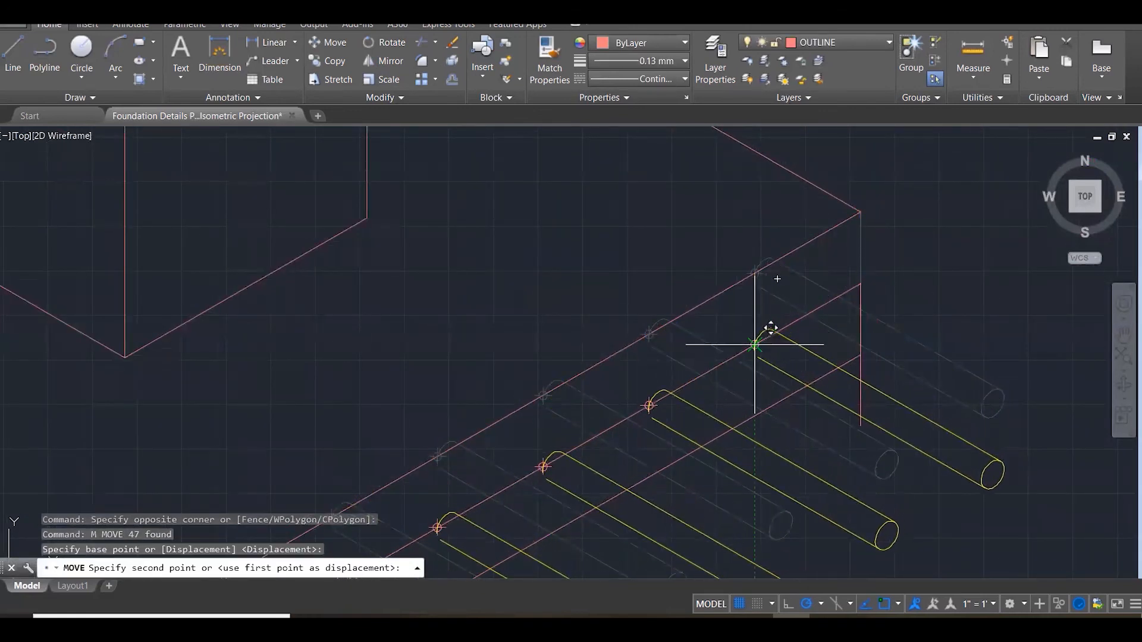
{"action": "left_click", "coordinate": [754, 344]}
{"action": "key", "text": "Escape"}
{"action": "key", "text": "Escape"}
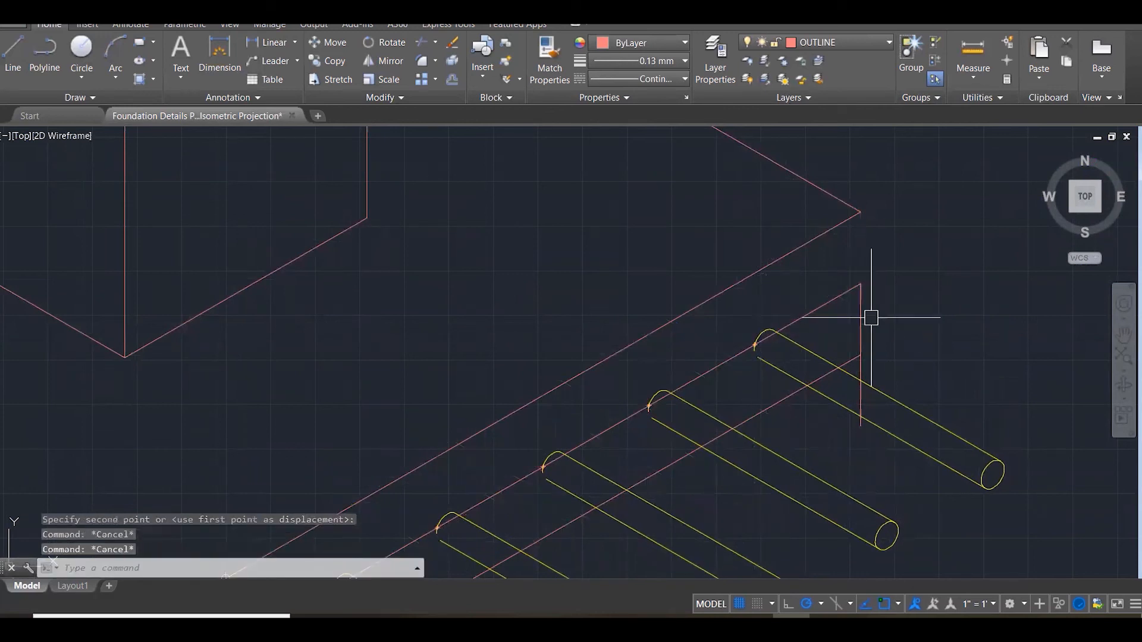
Fillet the slab's right vertical edge back to the upper and lower front-right edges, and delete the displaced duplicate edge.
{"action": "type", "text": "f"}
{"action": "key", "text": "Return"}
{"action": "left_click", "coordinate": [861, 319]}
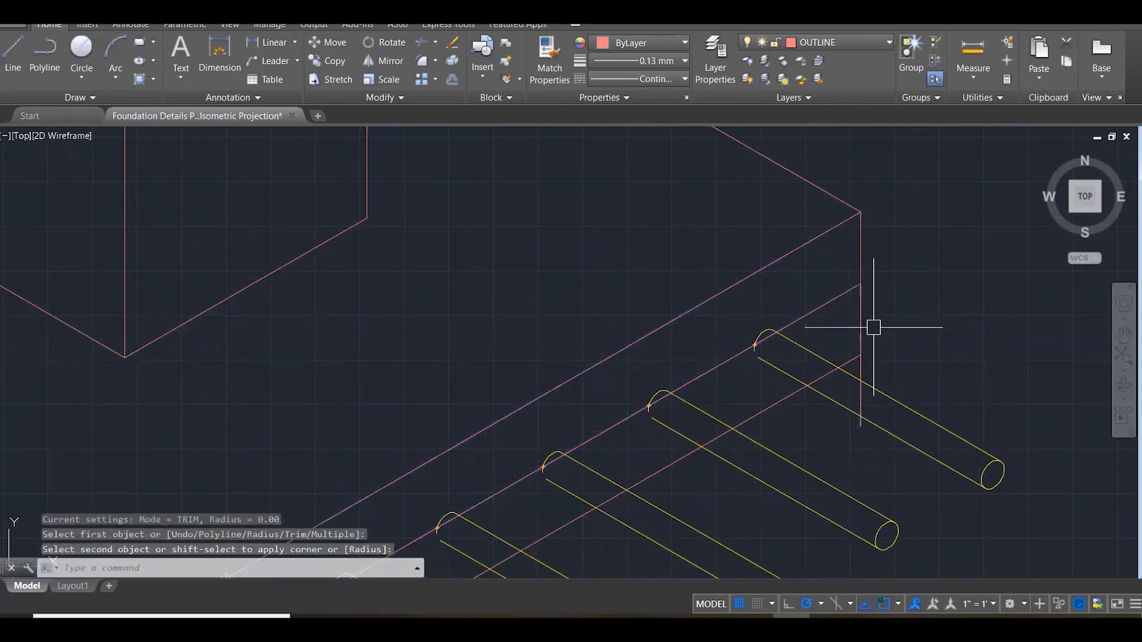
{"action": "left_click", "coordinate": [790, 397]}
{"action": "key", "text": "Escape"}
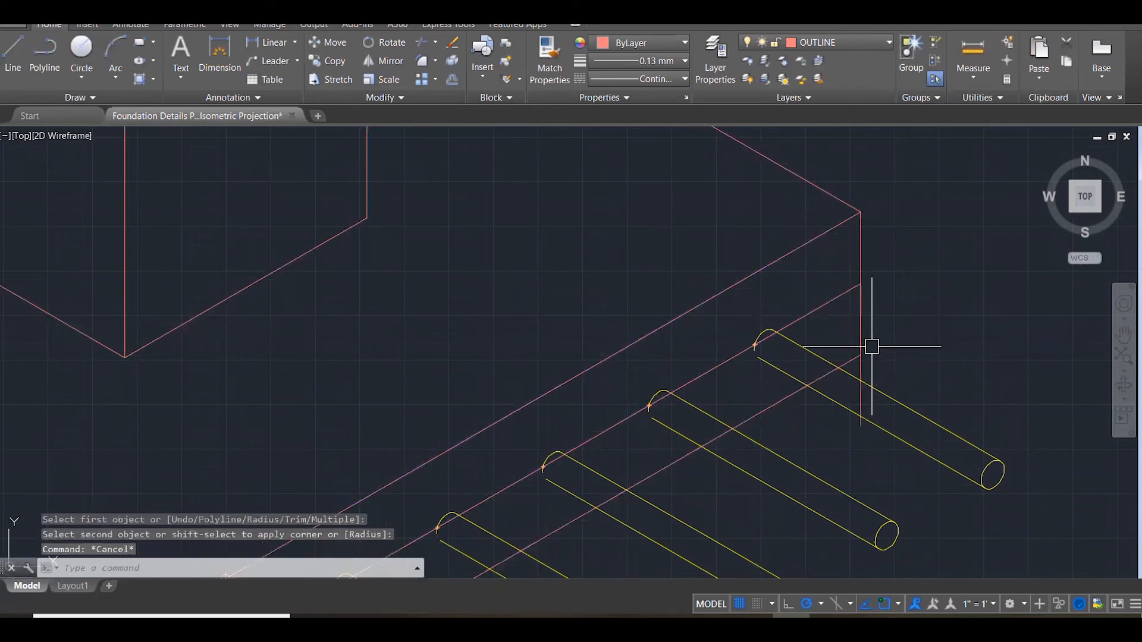
{"action": "key", "text": "Return"}
{"action": "left_click", "coordinate": [864, 325]}
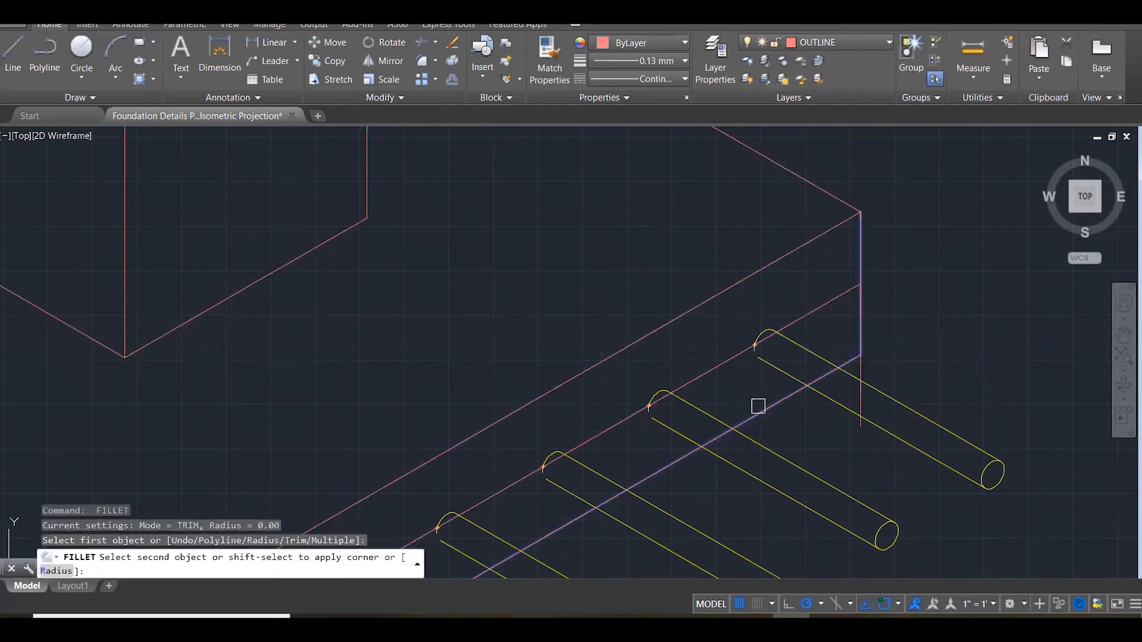
{"action": "key", "text": "Escape"}
{"action": "left_click", "coordinate": [859, 399]}
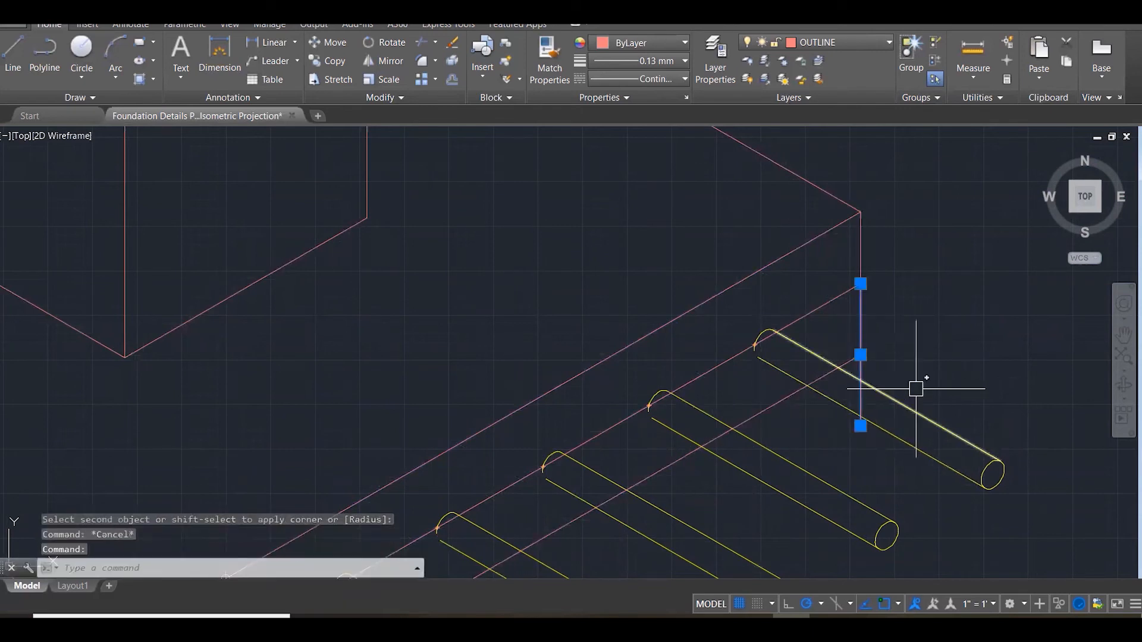
{"action": "key", "text": "Delete"}
Delete the vertical guide line by the front bar and the mid-height guide line on the slab's front-right face.
{"action": "scroll", "coordinate": [943, 316], "scroll_direction": "down", "scroll_amount": 3}
{"action": "scroll", "coordinate": [706, 469], "scroll_direction": "up", "scroll_amount": 3}
{"action": "left_click", "coordinate": [708, 470]}
{"action": "key", "text": "Delete"}
{"action": "scroll", "coordinate": [720, 486], "scroll_direction": "down", "scroll_amount": 3}
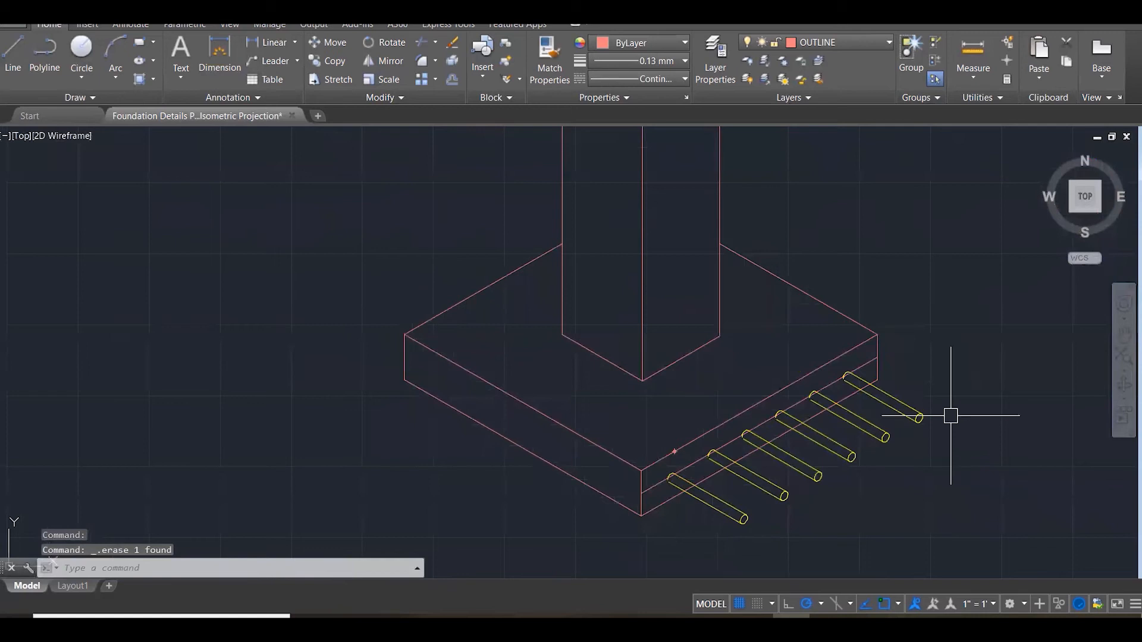
{"action": "key", "text": "Escape"}
{"action": "key", "text": "Escape"}
{"action": "scroll", "coordinate": [649, 489], "scroll_direction": "up", "scroll_amount": 1}
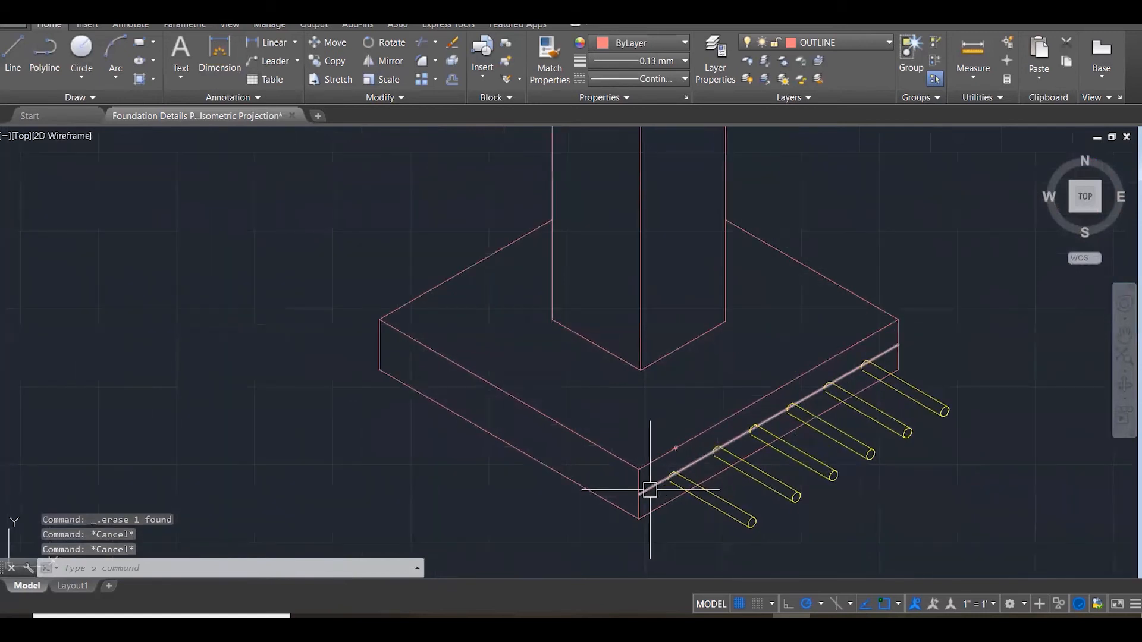
{"action": "left_click", "coordinate": [649, 490]}
{"action": "key", "text": "Delete"}
{"action": "scroll", "coordinate": [711, 492], "scroll_direction": "up", "scroll_amount": 5}
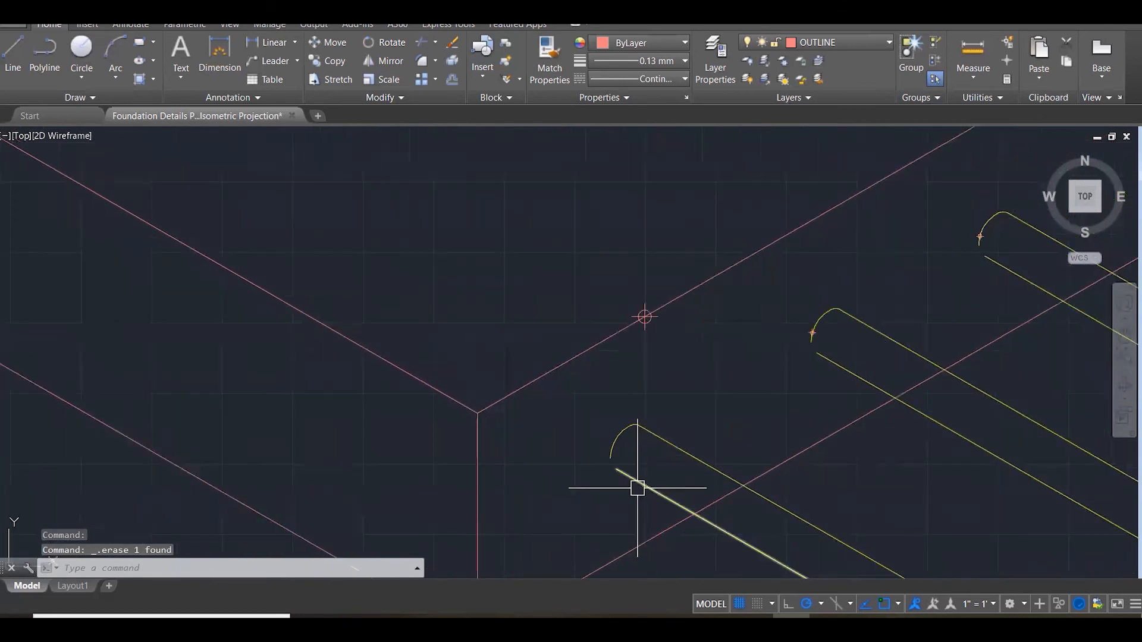
{"action": "type", "text": "f"}
{"action": "key", "text": "Return"}
{"action": "left_click", "coordinate": [615, 439]}
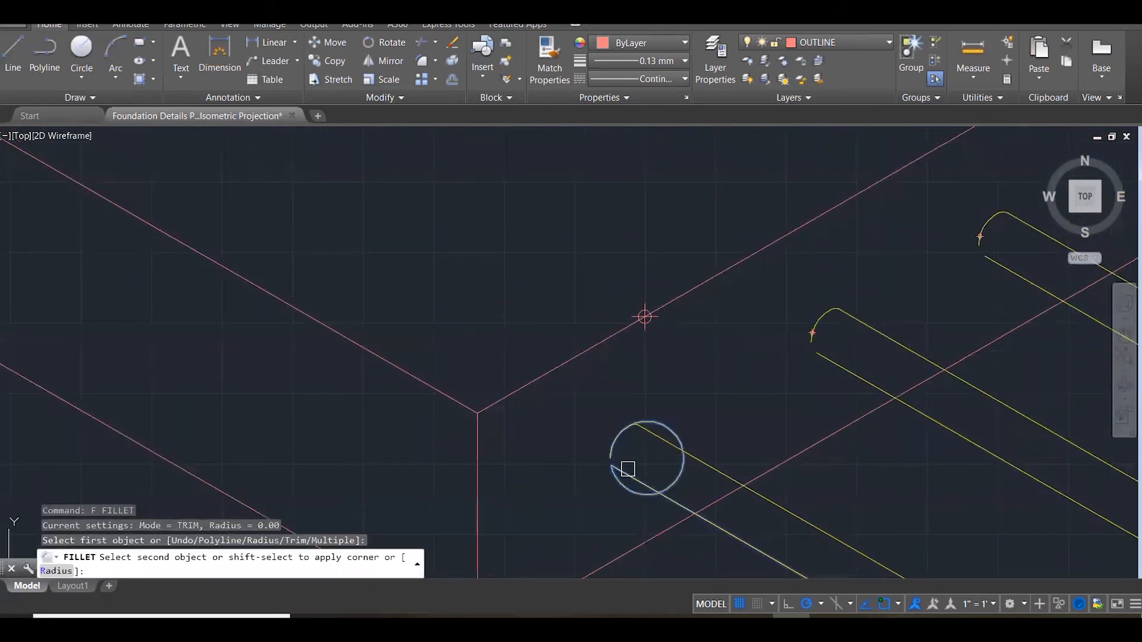
{"action": "key", "text": "Escape"}
{"action": "key", "text": "Escape"}
{"action": "scroll", "coordinate": [616, 467], "scroll_direction": "up", "scroll_amount": 4}
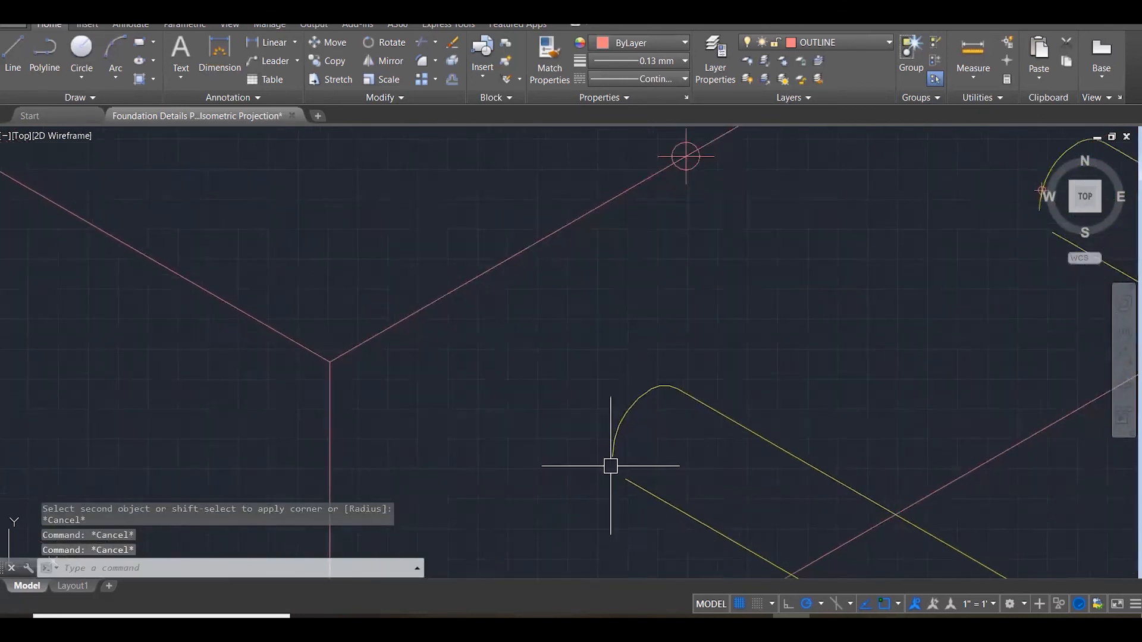
{"action": "scroll", "coordinate": [618, 477], "scroll_direction": "down", "scroll_amount": 5}
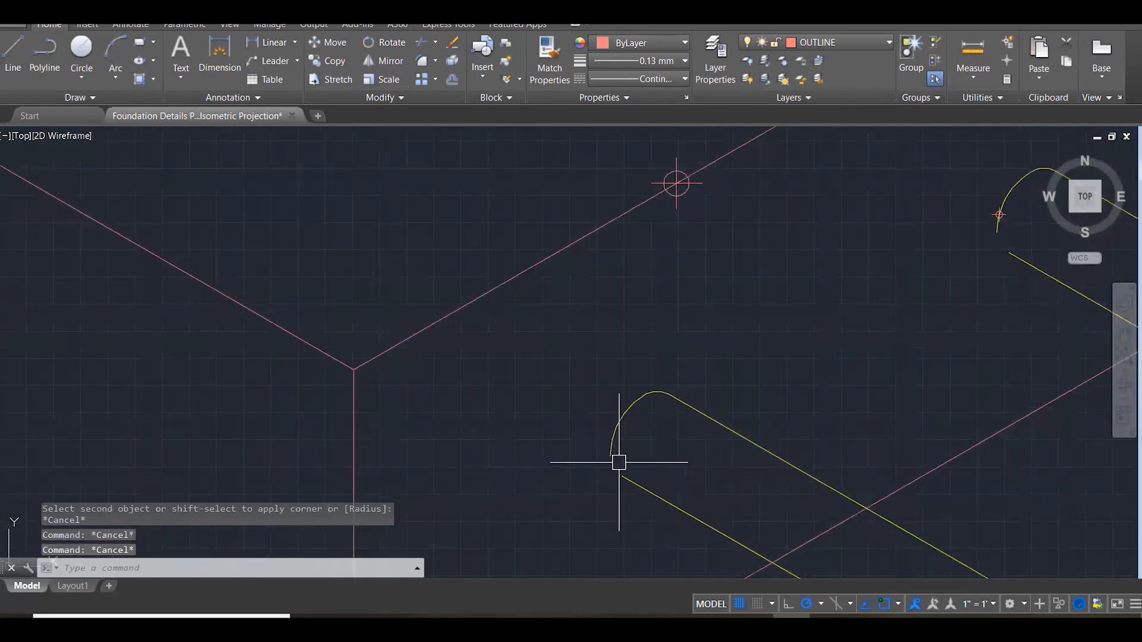
{"action": "scroll", "coordinate": [618, 464], "scroll_direction": "down", "scroll_amount": 3}
{"action": "scroll", "coordinate": [619, 464], "scroll_direction": "down", "scroll_amount": 5}
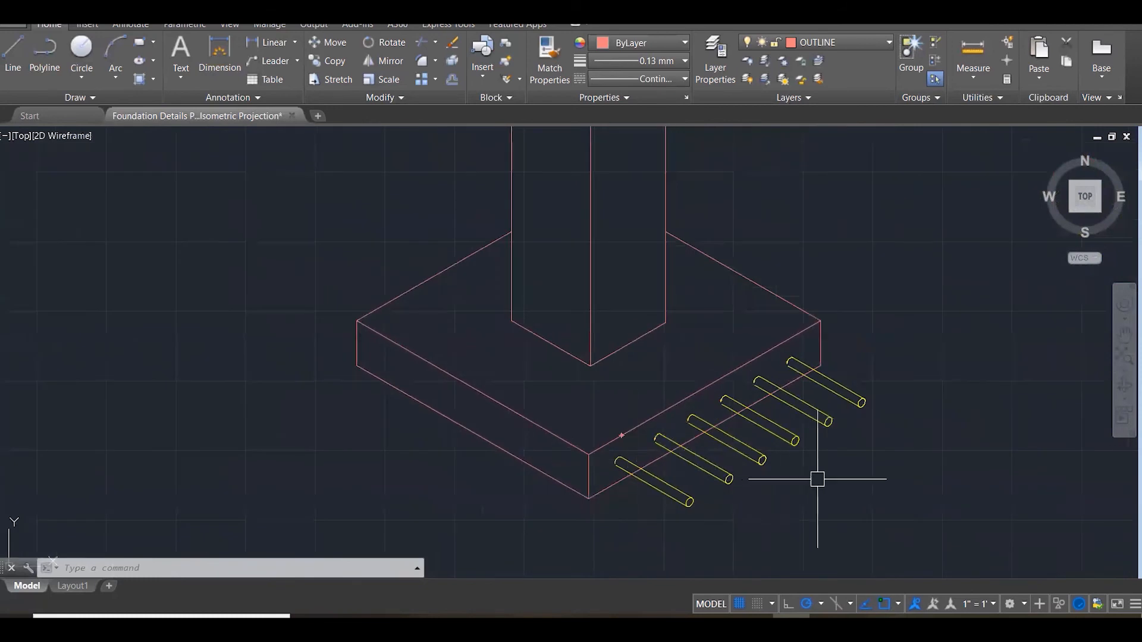
{"action": "key", "text": "Escape"}
{"action": "key", "text": "Escape"}
{"action": "key", "text": "Escape"}
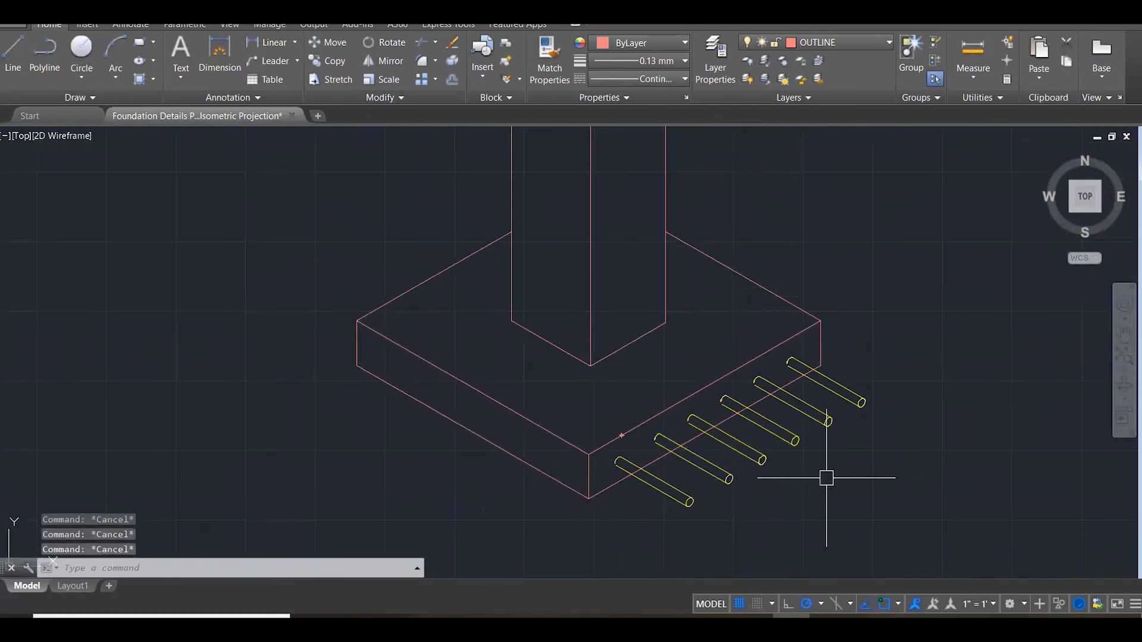
Draw a line on the slab's front-right face from the farthest bar's division point to the front bar's arc end.
{"action": "scroll", "coordinate": [826, 478], "scroll_direction": "down", "scroll_amount": 6}
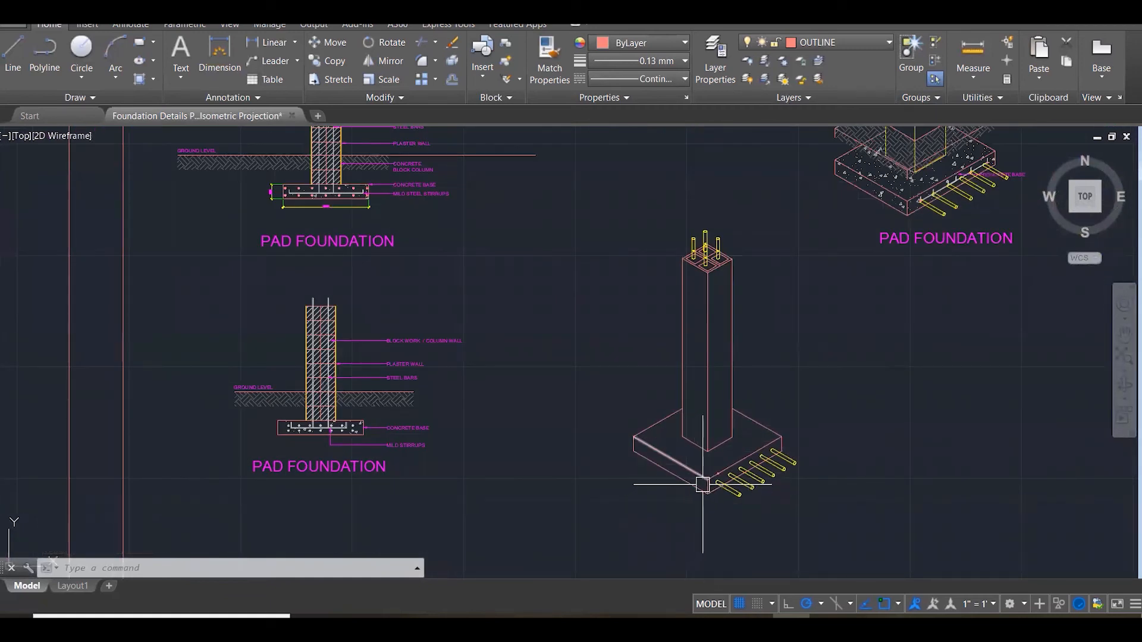
{"action": "scroll", "coordinate": [704, 506], "scroll_direction": "up", "scroll_amount": 4}
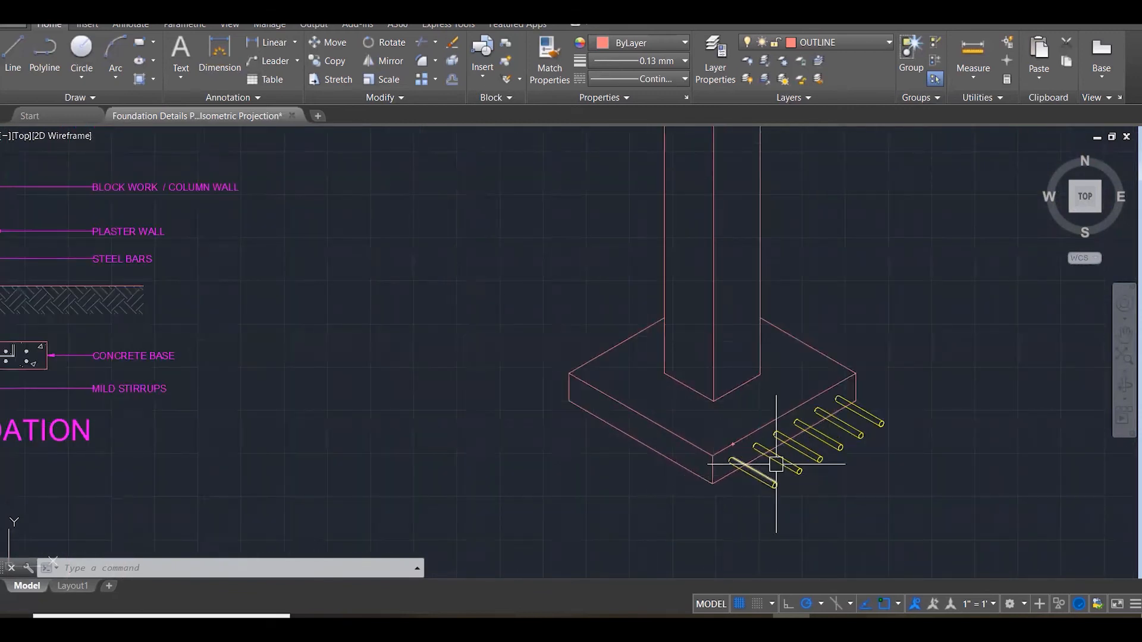
{"action": "scroll", "coordinate": [857, 396], "scroll_direction": "up", "scroll_amount": 7}
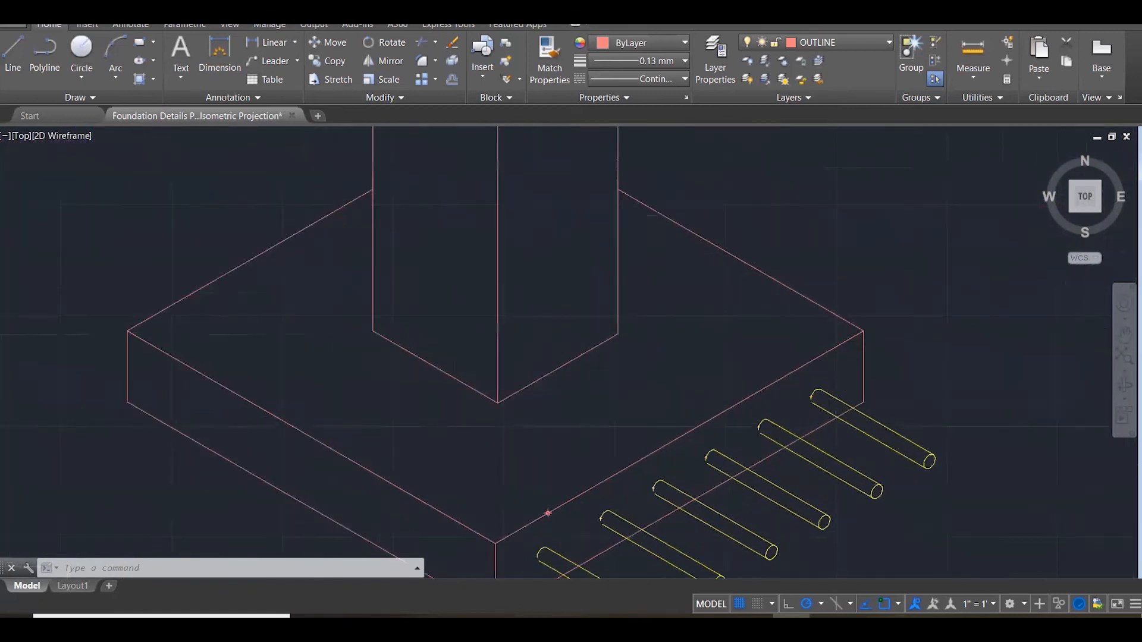
{"action": "type", "text": "l"}
{"action": "key", "text": "Return"}
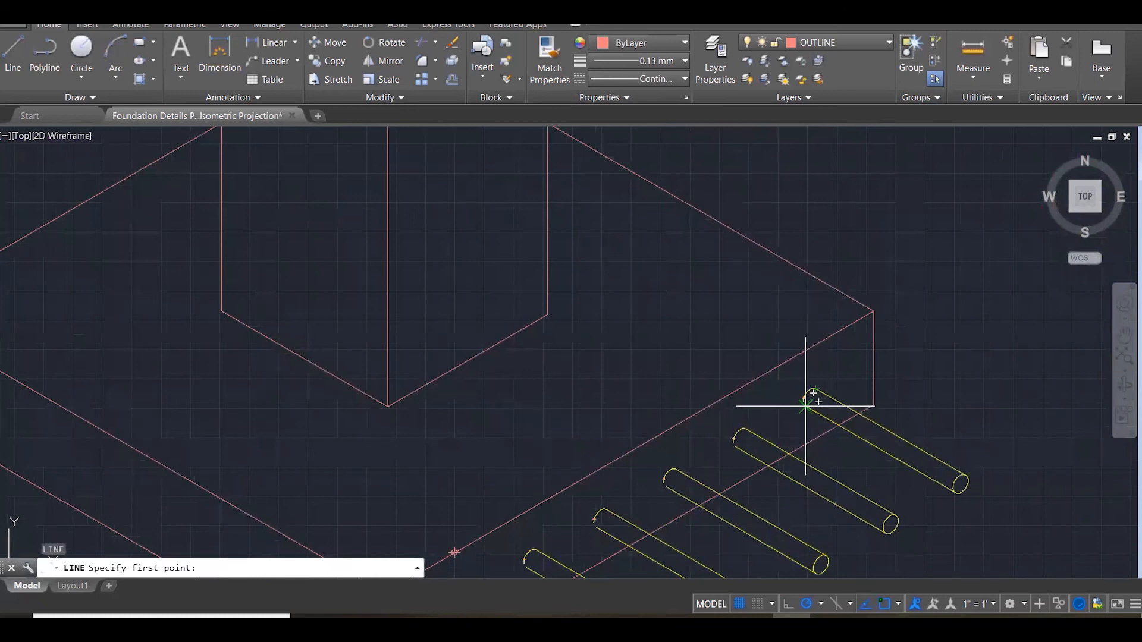
{"action": "left_click", "coordinate": [809, 398]}
{"action": "scroll", "coordinate": [672, 499], "scroll_direction": "up", "scroll_amount": 3}
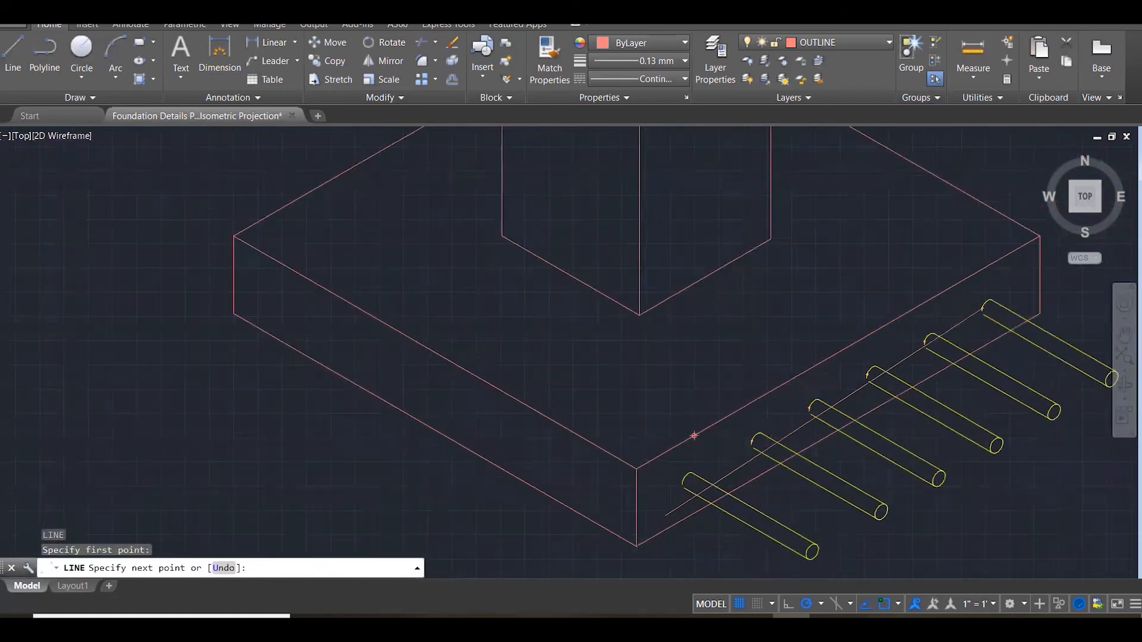
{"action": "left_click", "coordinate": [688, 475]}
{"action": "scroll", "coordinate": [690, 471], "scroll_direction": "up", "scroll_amount": 2}
{"action": "key", "text": "Escape"}
{"action": "key", "text": "Escape"}
{"action": "key", "text": "Escape"}
Draw a vertical line about 91 units long upward from the front bar's arc end.
{"action": "type", "text": "l"}
{"action": "key", "text": "Return"}
{"action": "left_click", "coordinate": [699, 467]}
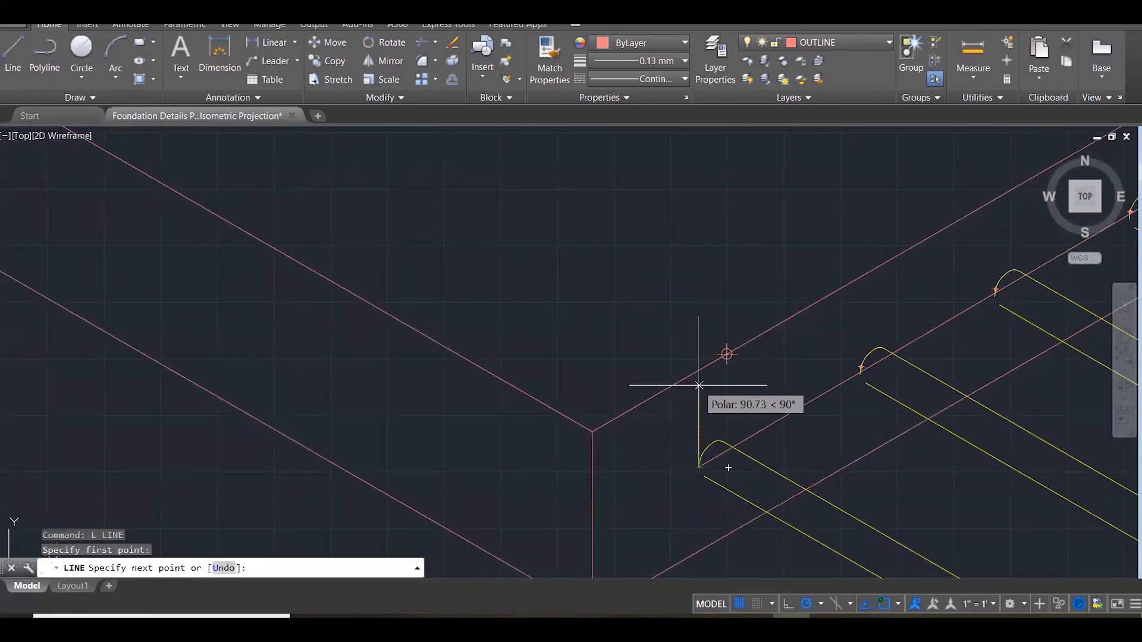
{"action": "left_click", "coordinate": [699, 385]}
{"action": "key", "text": "Escape"}
{"action": "scroll", "coordinate": [630, 502], "scroll_direction": "down", "scroll_amount": 5}
{"action": "scroll", "coordinate": [845, 405], "scroll_direction": "up", "scroll_amount": 5}
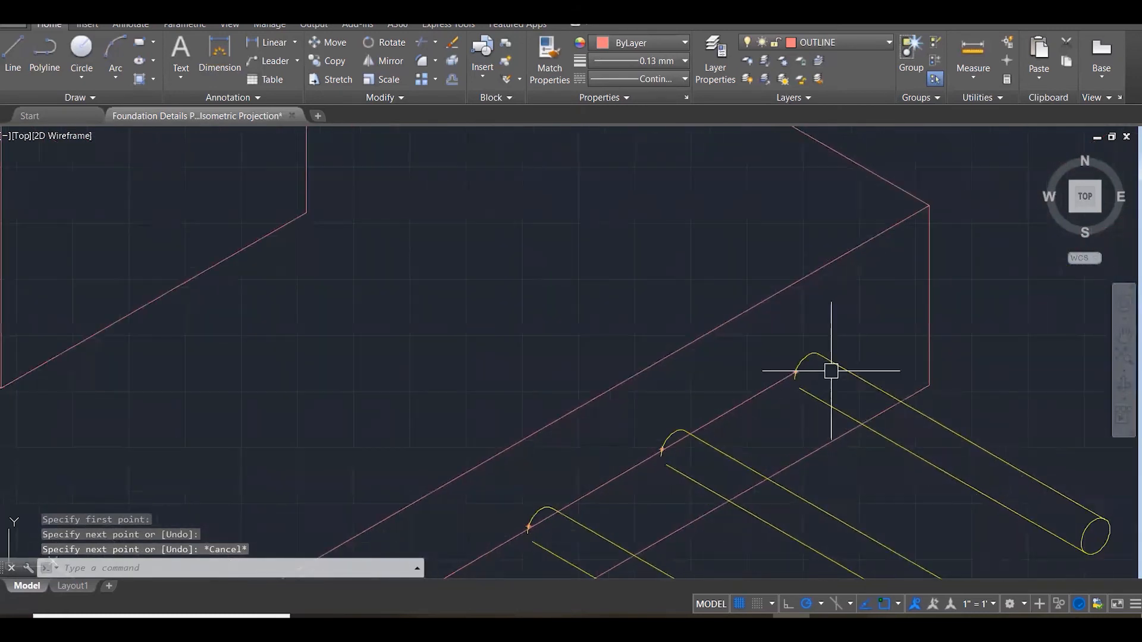
Draw a line from the farthest bar's division point a short way along the slab edge direction and then vertically upward.
{"action": "key", "text": "Return"}
{"action": "left_click", "coordinate": [796, 373]}
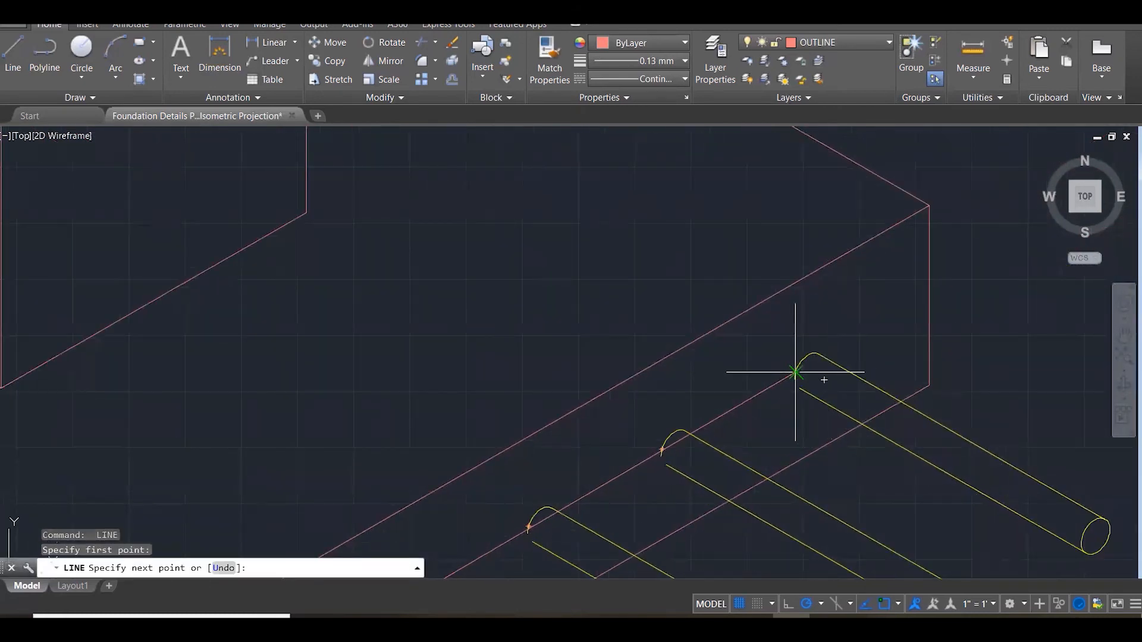
{"action": "left_click", "coordinate": [848, 343]}
{"action": "left_click", "coordinate": [847, 274]}
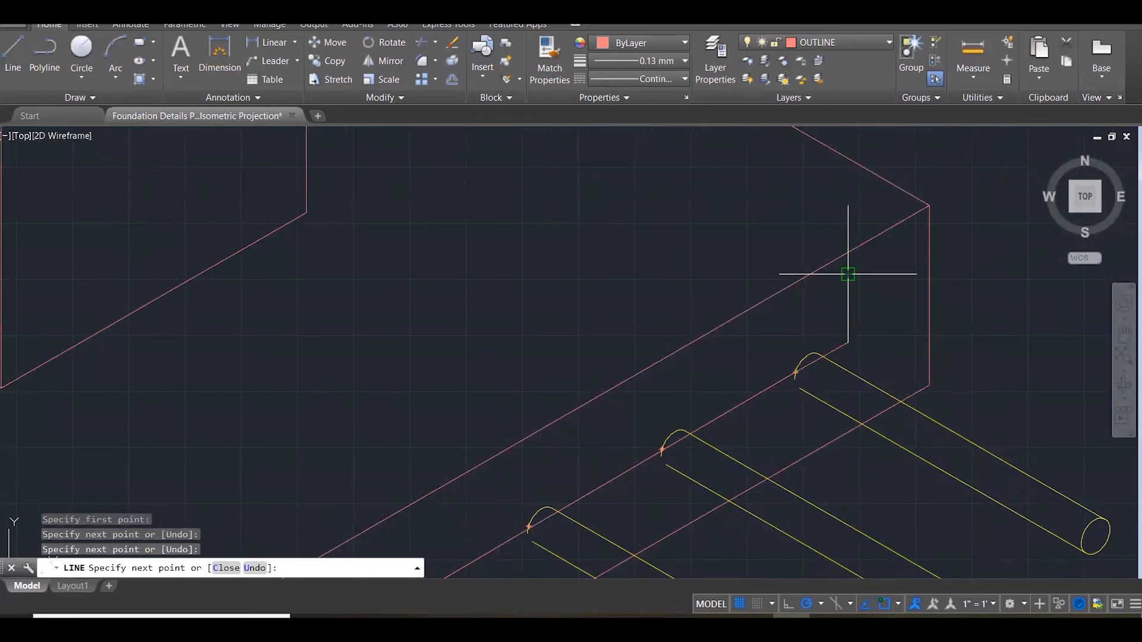
Offset the long line across the bars and the vertical lines at both of its ends inward by 10 units.
{"action": "key", "text": "Escape"}
{"action": "key", "text": "Escape"}
{"action": "type", "text": "o"}
{"action": "key", "text": "Return"}
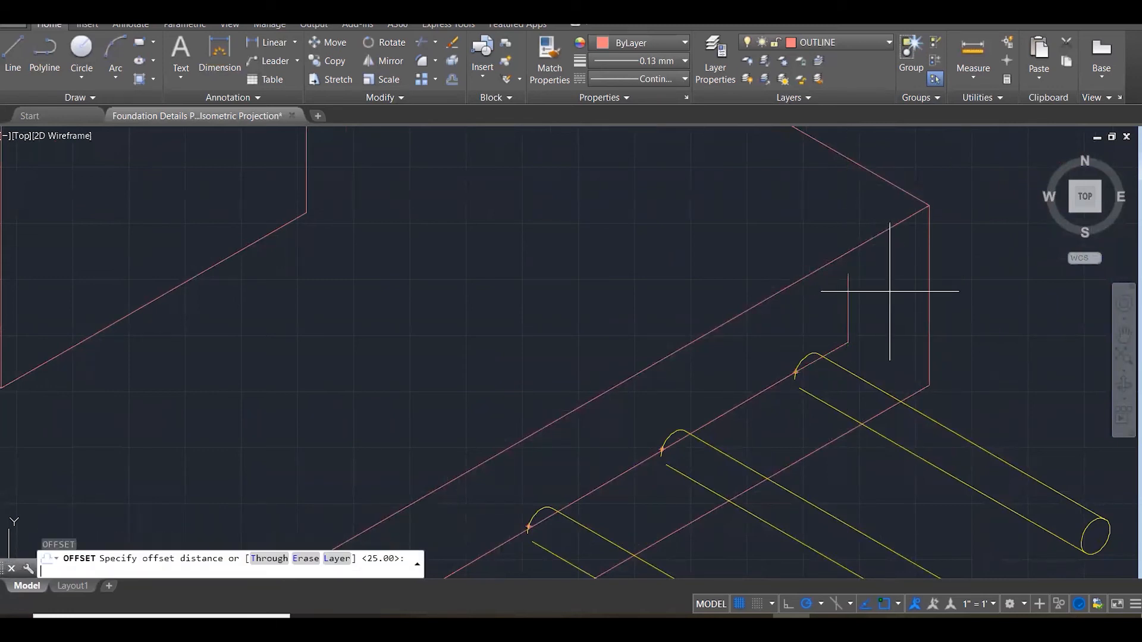
{"action": "type", "text": "10"}
{"action": "key", "text": "Return"}
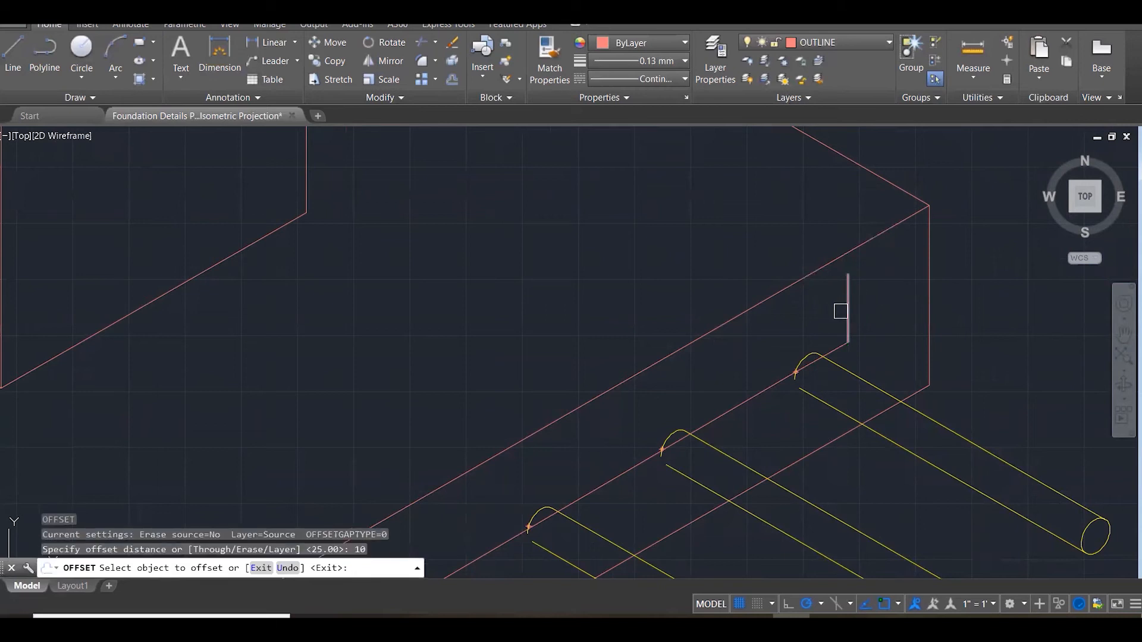
{"action": "left_click", "coordinate": [840, 311]}
{"action": "left_click", "coordinate": [841, 306]}
{"action": "left_click", "coordinate": [767, 386]}
{"action": "left_click", "coordinate": [785, 369]}
{"action": "scroll", "coordinate": [922, 310], "scroll_direction": "down", "scroll_amount": 5}
{"action": "scroll", "coordinate": [721, 431], "scroll_direction": "up", "scroll_amount": 4}
{"action": "left_click", "coordinate": [680, 443]}
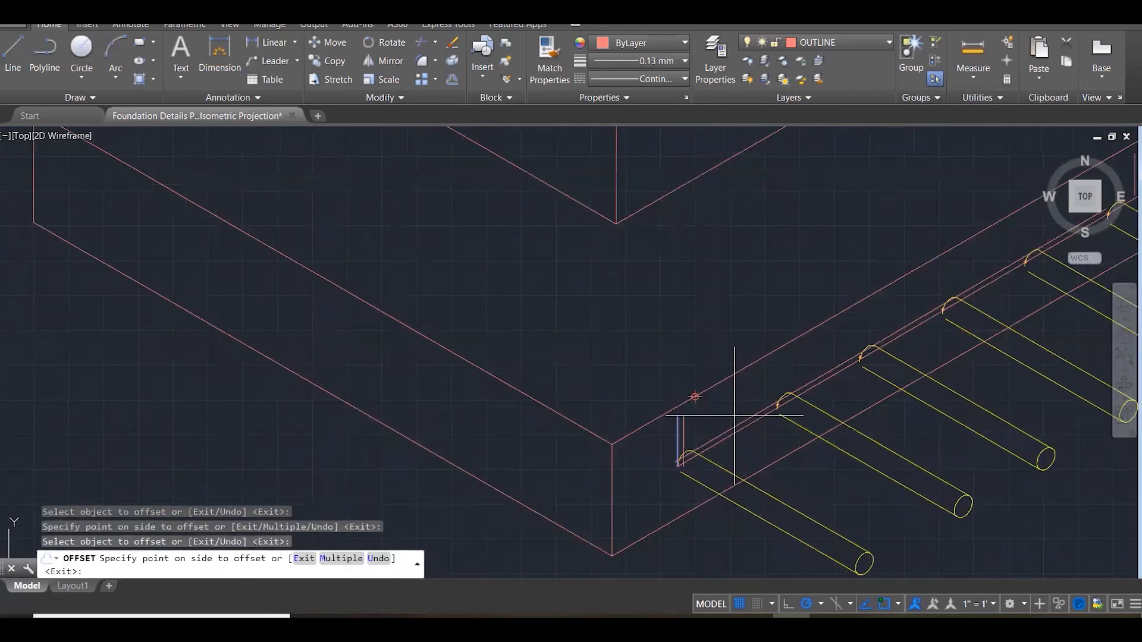
{"action": "key", "text": "Escape"}
Join the offset long line to the offset vertical lines at the front and far ends using Fillet.
{"action": "scroll", "coordinate": [726, 426], "scroll_direction": "up", "scroll_amount": 2}
{"action": "type", "text": "f"}
{"action": "key", "text": "Return"}
{"action": "left_click", "coordinate": [718, 434]}
{"action": "left_click", "coordinate": [666, 439]}
{"action": "scroll", "coordinate": [945, 400], "scroll_direction": "down", "scroll_amount": 3}
{"action": "scroll", "coordinate": [894, 316], "scroll_direction": "up", "scroll_amount": 4}
{"action": "key", "text": "Return"}
{"action": "left_click", "coordinate": [832, 387]}
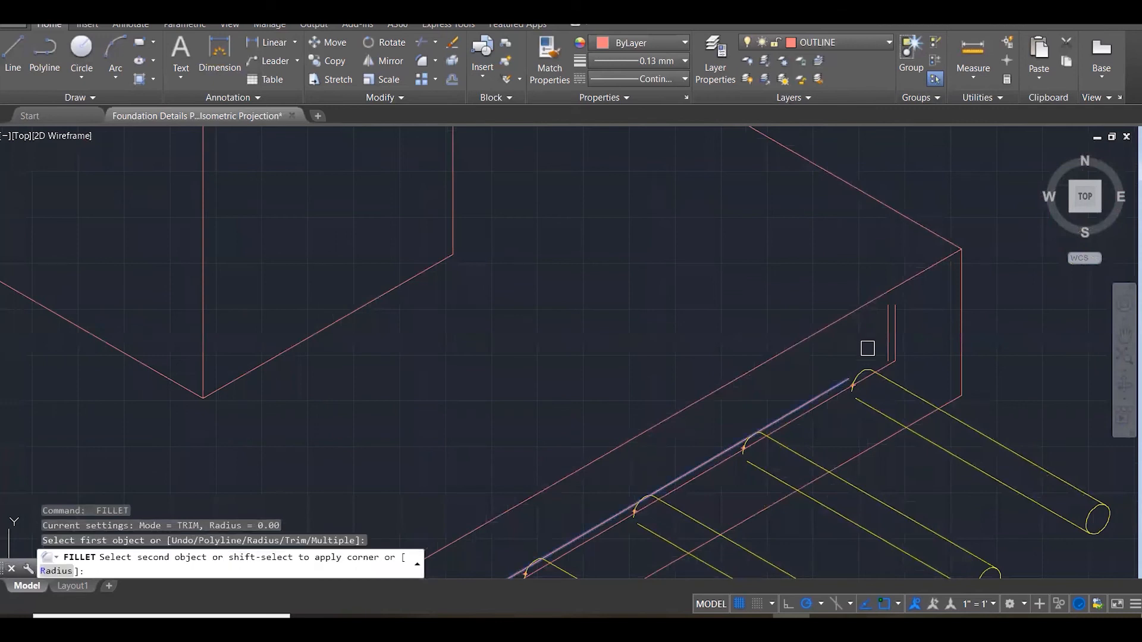
{"action": "key", "text": "Escape"}
Close the top of the far upright with a line parallel to the slab edge and trim the corner with Fillet.
{"action": "scroll", "coordinate": [910, 309], "scroll_direction": "up", "scroll_amount": 2}
{"action": "type", "text": "L"}
{"action": "key", "text": "Return"}
{"action": "left_click", "coordinate": [857, 312]}
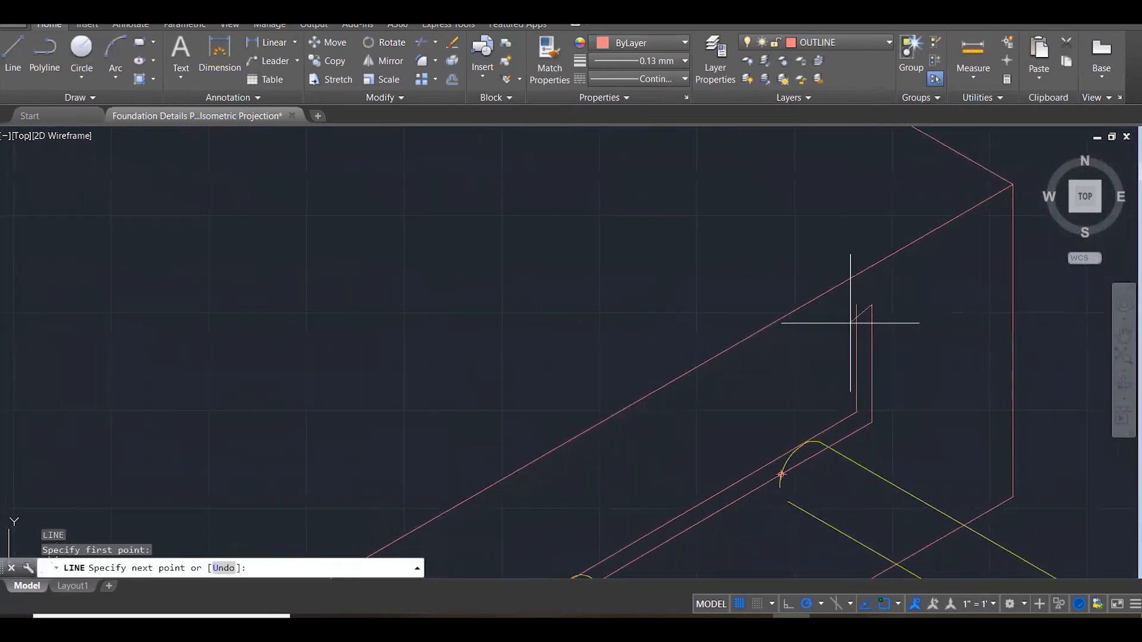
{"action": "key", "text": "Escape"}
{"action": "scroll", "coordinate": [861, 331], "scroll_direction": "up", "scroll_amount": 2}
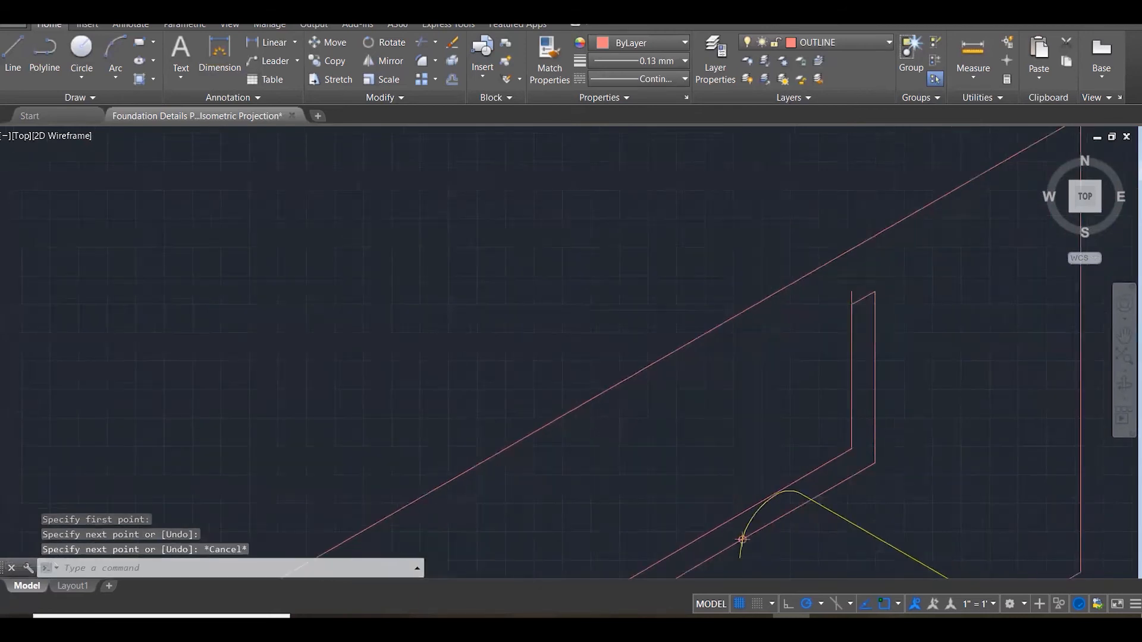
{"action": "type", "text": "F"}
{"action": "key", "text": "Return"}
{"action": "left_click", "coordinate": [862, 291]}
{"action": "left_click", "coordinate": [848, 313]}
{"action": "scroll", "coordinate": [1048, 327], "scroll_direction": "down", "scroll_amount": 7}
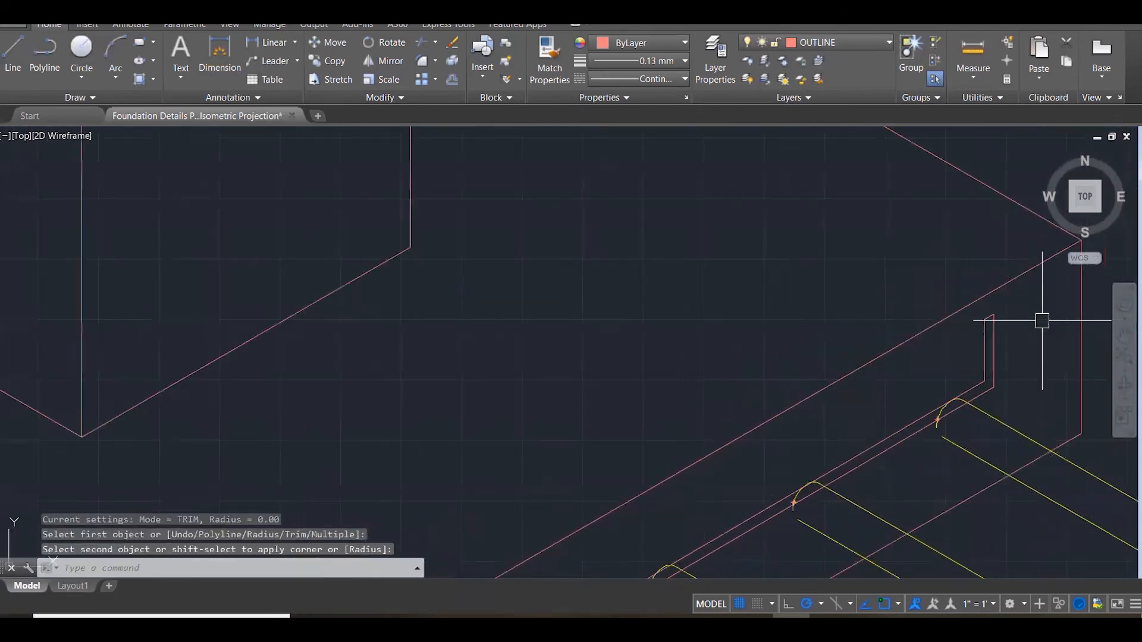
Close the top of the front upright with a line parallel to the slab edge and trim its overhang with Fillet.
{"action": "scroll", "coordinate": [811, 476], "scroll_direction": "down", "scroll_amount": 5}
{"action": "scroll", "coordinate": [739, 510], "scroll_direction": "up", "scroll_amount": 7}
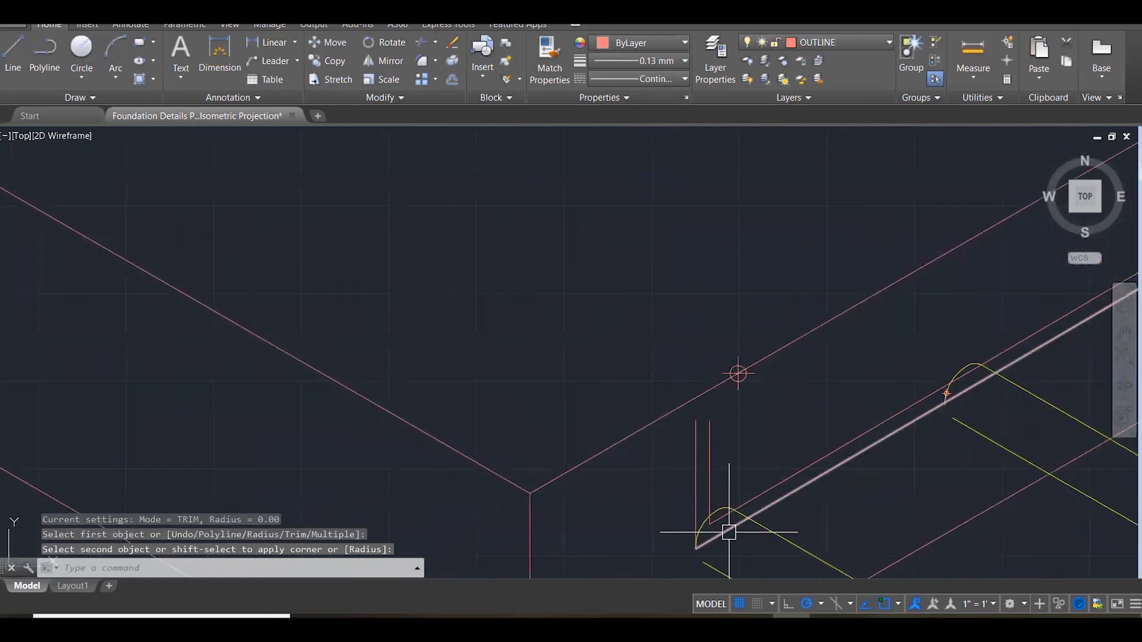
{"action": "type", "text": "l"}
{"action": "key", "text": "Return"}
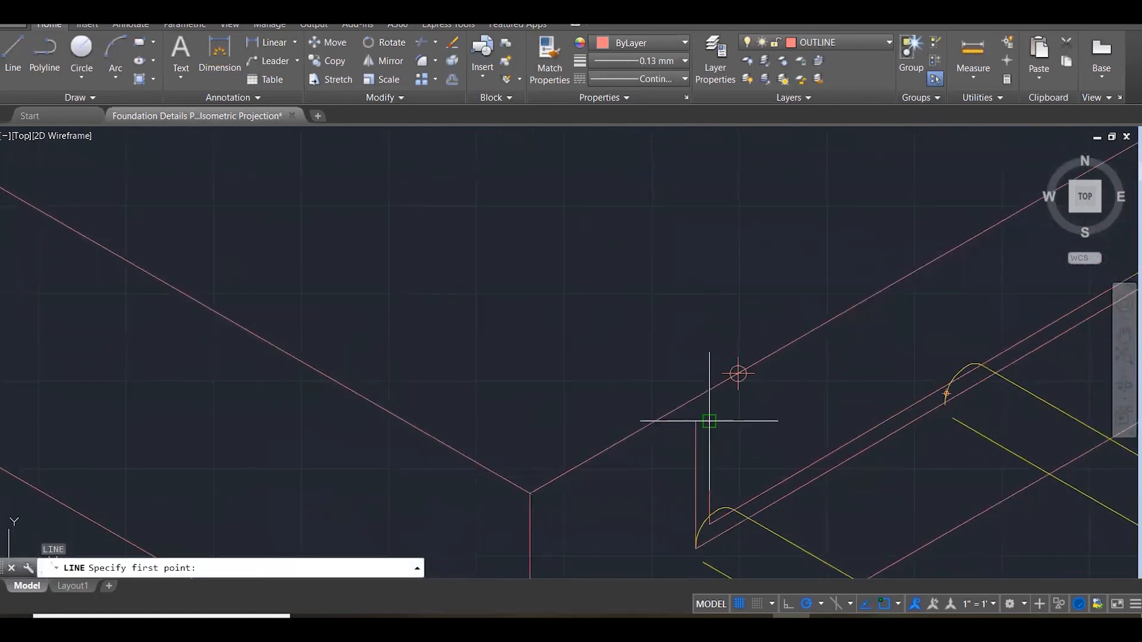
{"action": "left_click", "coordinate": [709, 421]}
{"action": "left_click", "coordinate": [689, 452]}
{"action": "key", "text": "Escape"}
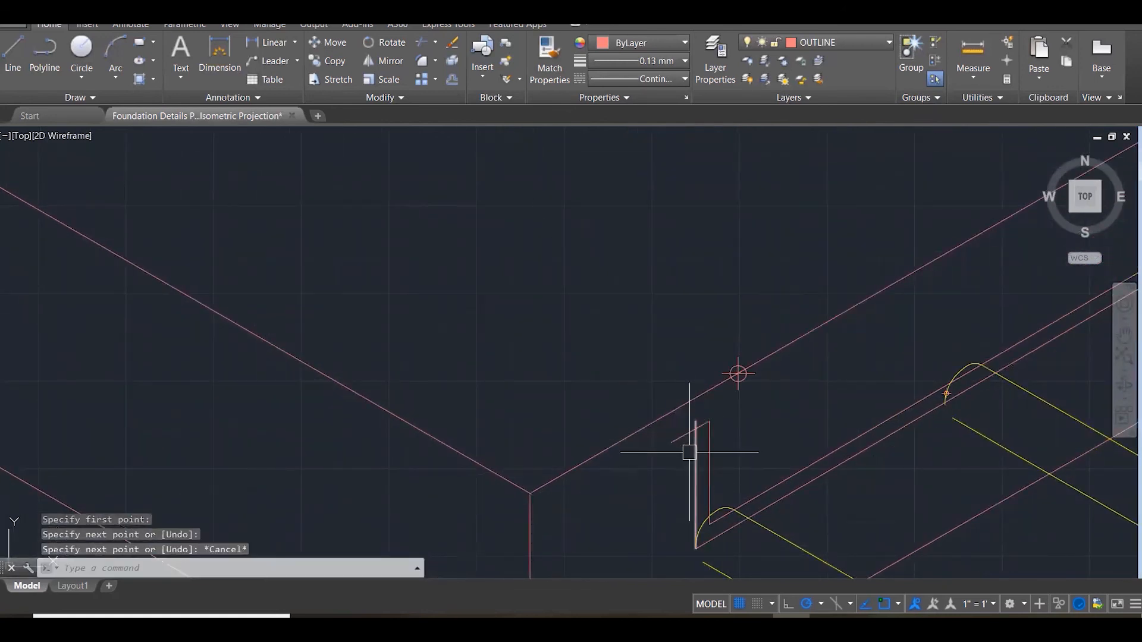
{"action": "type", "text": "f"}
{"action": "key", "text": "Return"}
{"action": "left_click", "coordinate": [694, 452]}
{"action": "scroll", "coordinate": [694, 452], "scroll_direction": "up", "scroll_amount": 3}
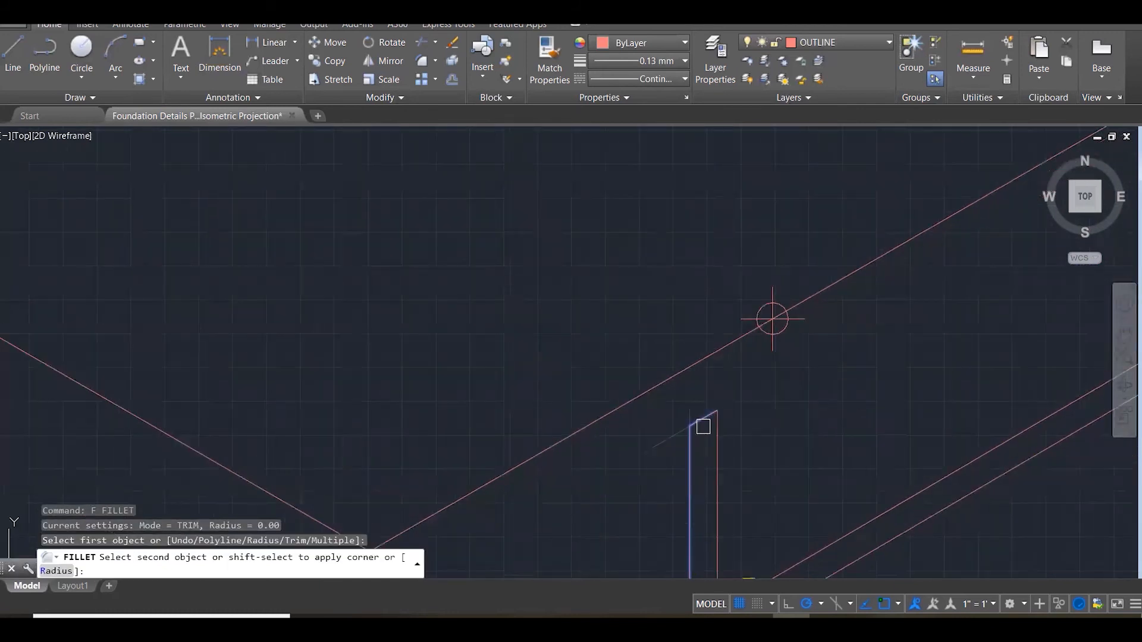
{"action": "scroll", "coordinate": [773, 414], "scroll_direction": "down", "scroll_amount": 6}
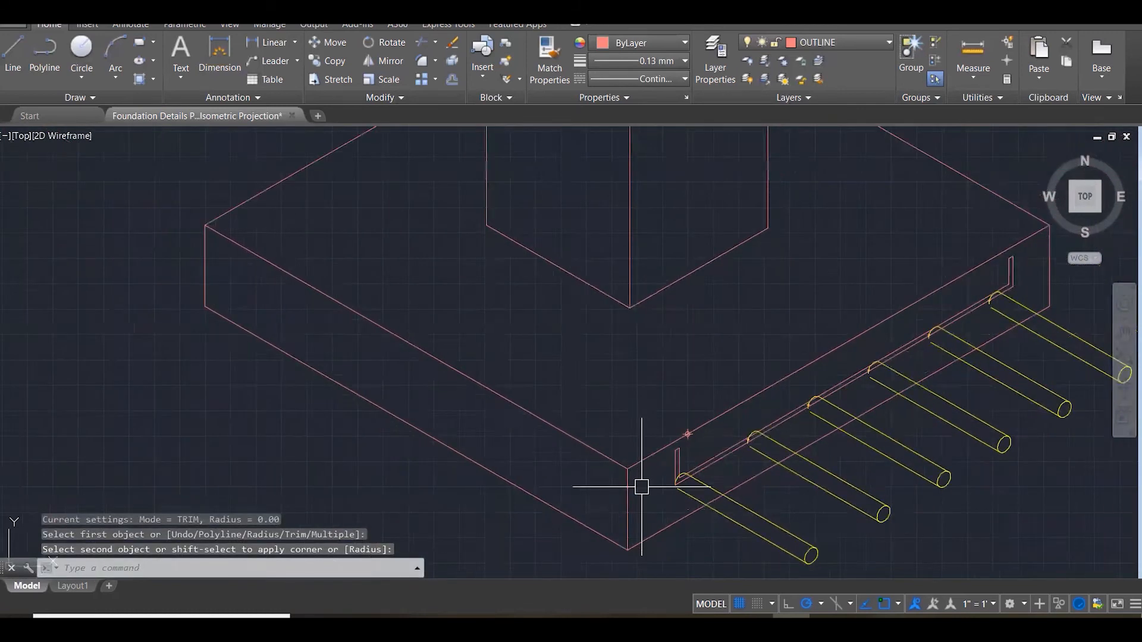
Move all outlines of the bent bar on the slab's front-right face, including both uprights, to the white-coloured layer.
{"action": "scroll", "coordinate": [916, 333], "scroll_direction": "up", "scroll_amount": 4}
{"action": "key", "text": "Escape"}
{"action": "left_click", "coordinate": [947, 348]}
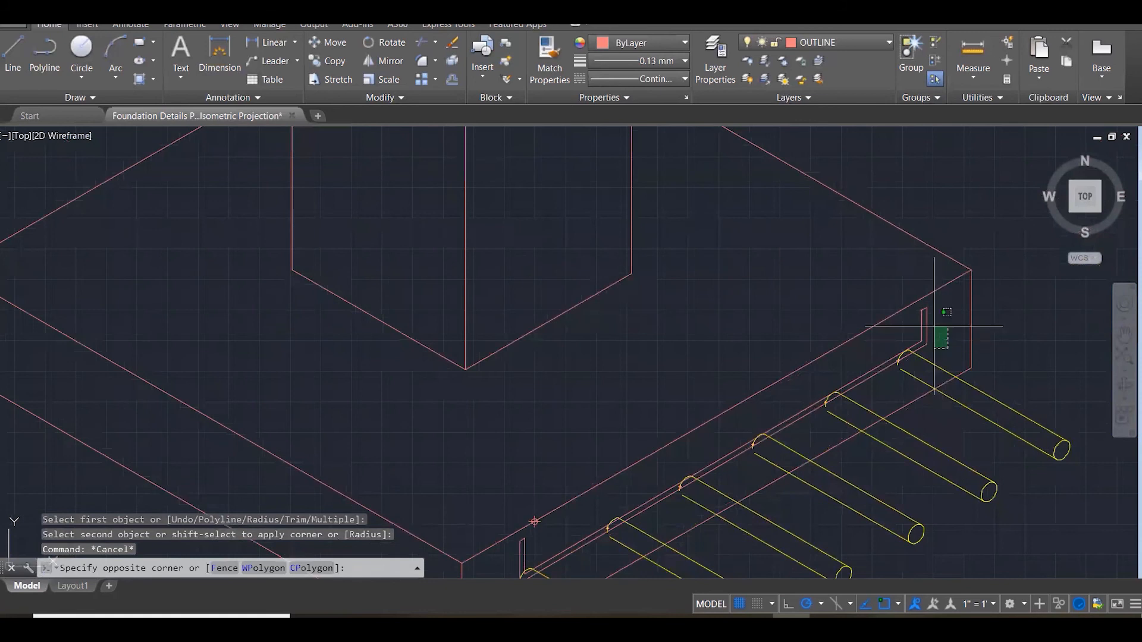
{"action": "left_click", "coordinate": [920, 306]}
{"action": "left_click", "coordinate": [874, 397]}
{"action": "left_click", "coordinate": [864, 363]}
{"action": "left_click", "coordinate": [527, 549]}
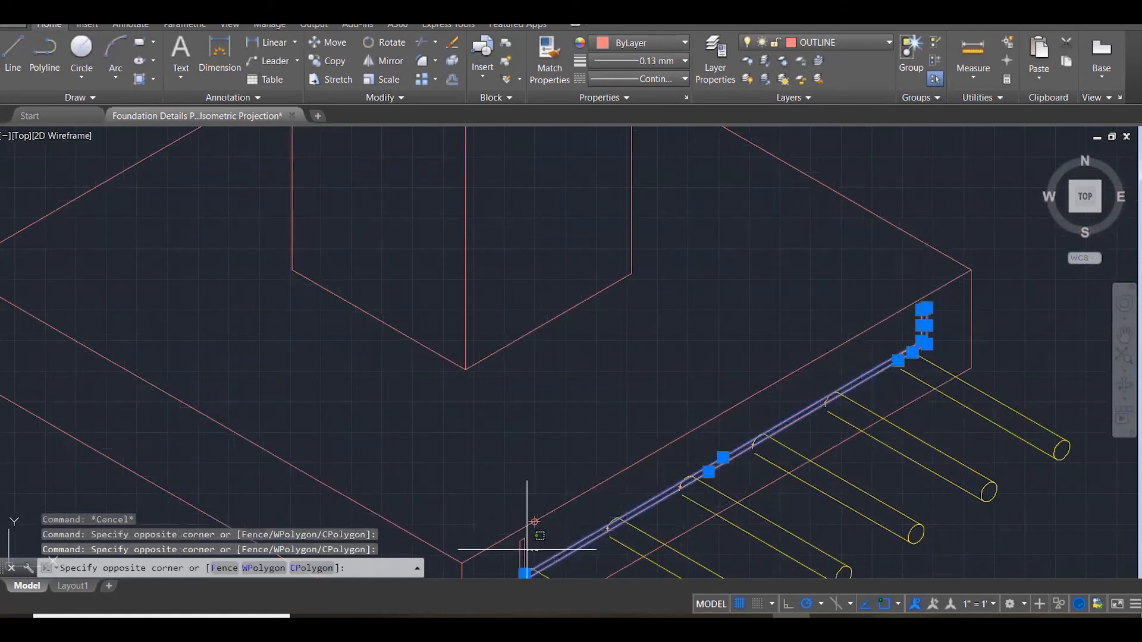
{"action": "left_click", "coordinate": [513, 544]}
{"action": "left_click", "coordinate": [869, 39]}
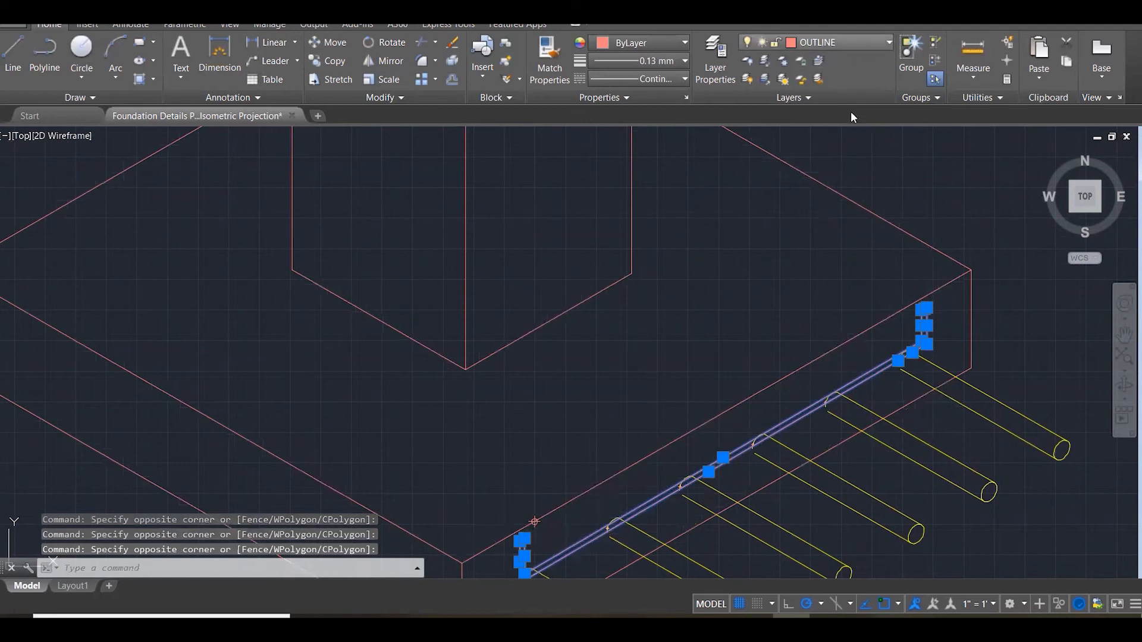
{"action": "left_click", "coordinate": [822, 203]}
{"action": "key", "text": "Escape"}
{"action": "key", "text": "Escape"}
Copy the column's two front top edges straight down by 200, 400 and 600 units from their shared corner.
{"action": "scroll", "coordinate": [868, 309], "scroll_direction": "down", "scroll_amount": 5}
{"action": "scroll", "coordinate": [867, 380], "scroll_direction": "down", "scroll_amount": 2}
{"action": "scroll", "coordinate": [720, 511], "scroll_direction": "down", "scroll_amount": 1}
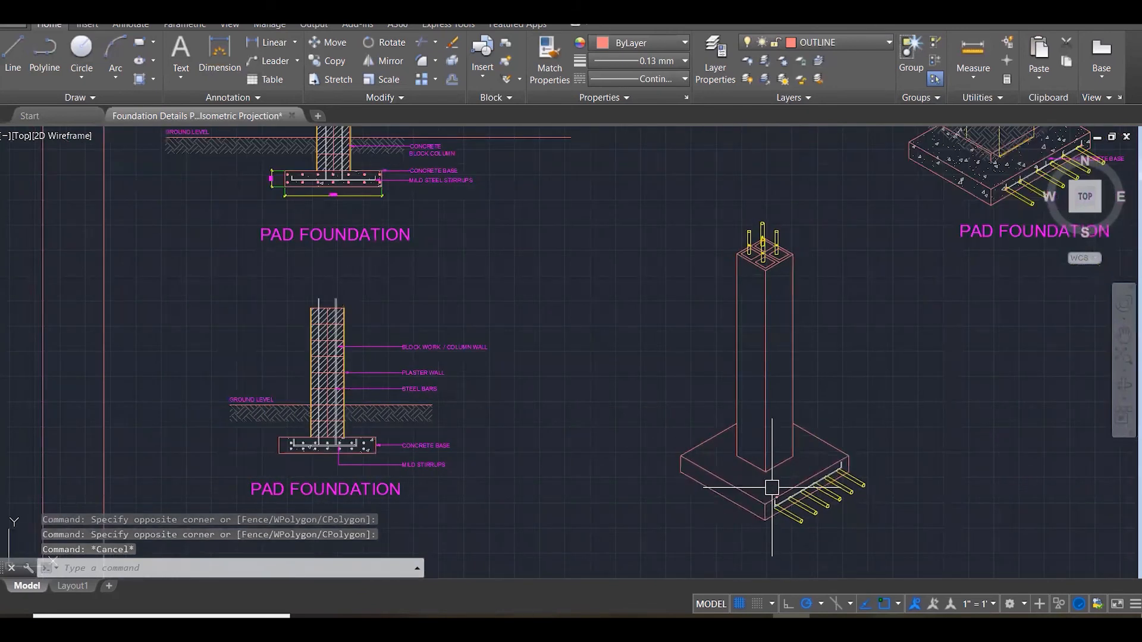
{"action": "scroll", "coordinate": [758, 255], "scroll_direction": "up", "scroll_amount": 5}
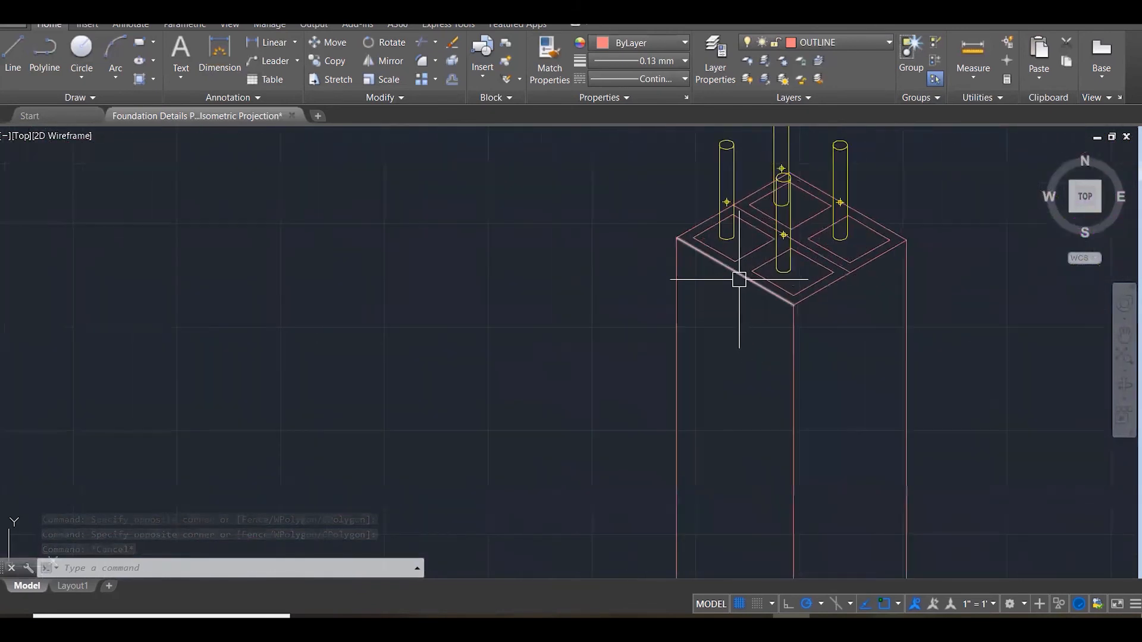
{"action": "left_click", "coordinate": [738, 278]}
{"action": "left_click", "coordinate": [848, 276]}
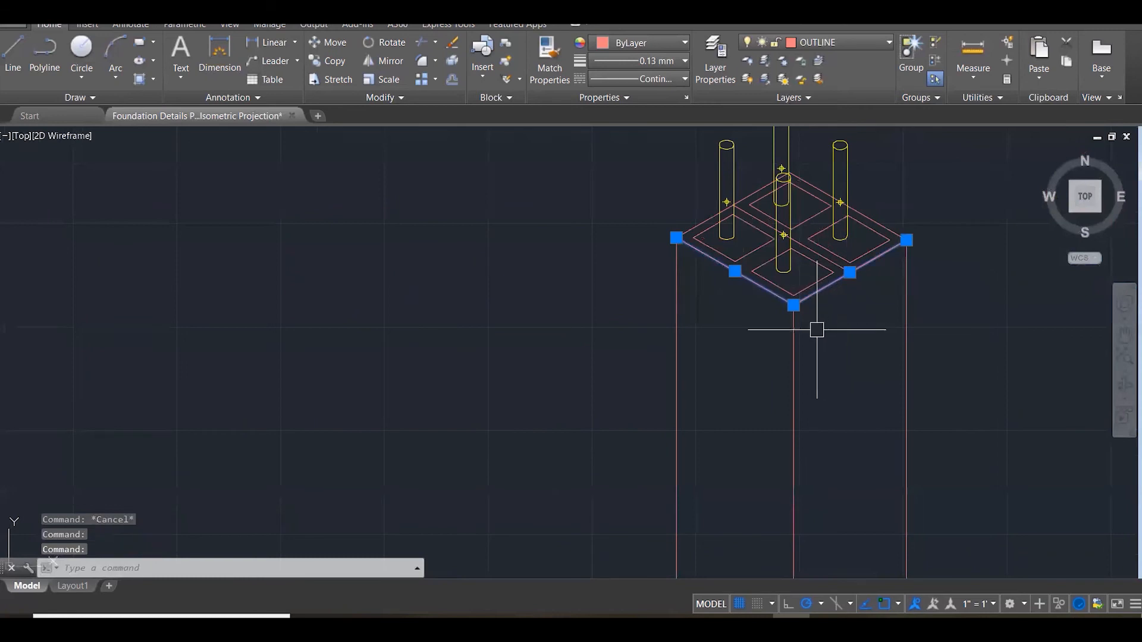
{"action": "scroll", "coordinate": [817, 329], "scroll_direction": "up", "scroll_amount": 3}
{"action": "scroll", "coordinate": [826, 327], "scroll_direction": "down", "scroll_amount": 3}
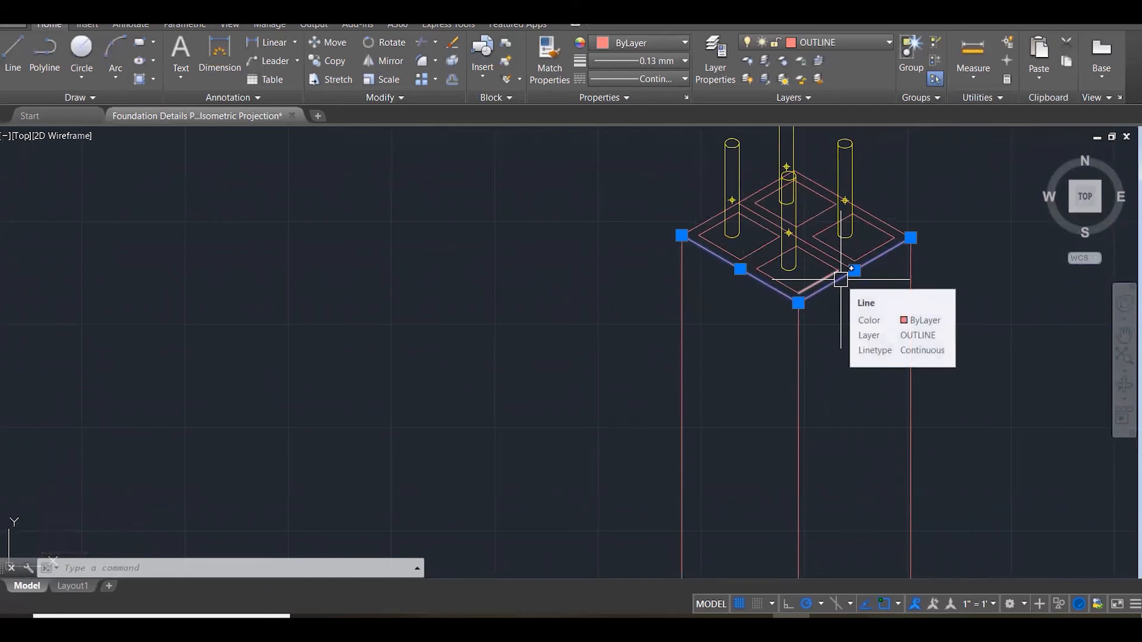
{"action": "type", "text": "co"}
{"action": "key", "text": "Return"}
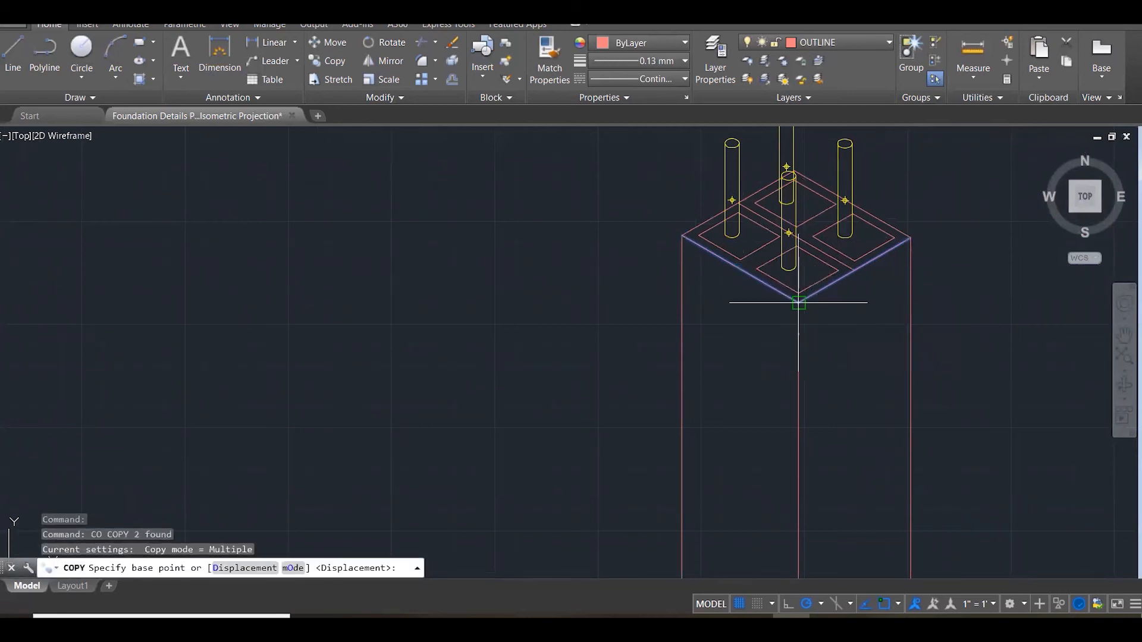
{"action": "left_click", "coordinate": [798, 303]}
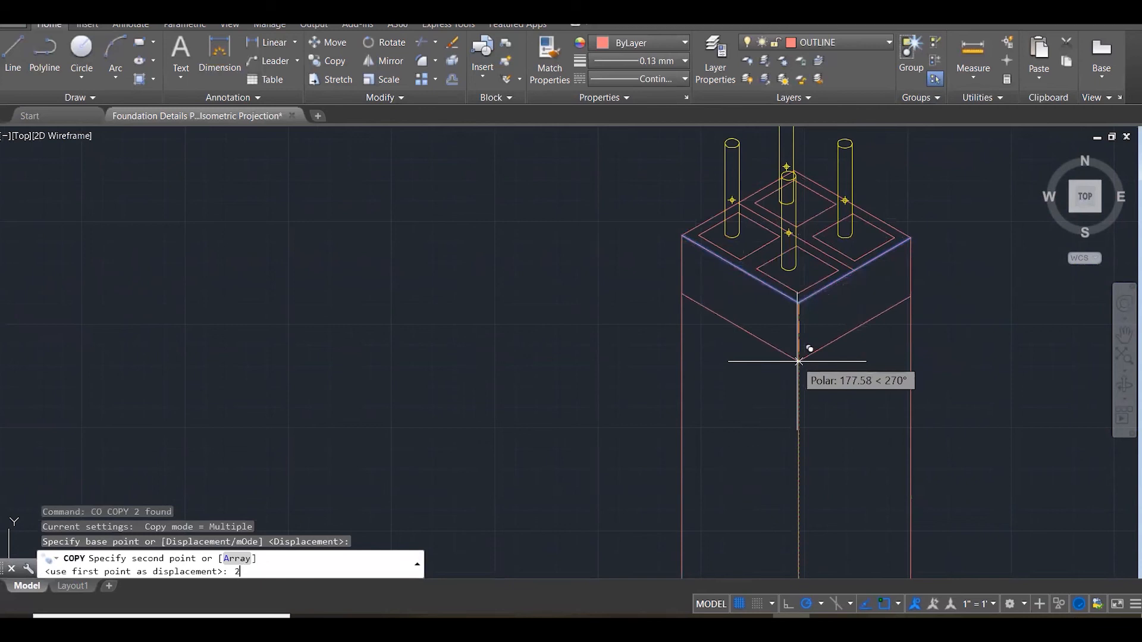
{"action": "key", "text": "Return"}
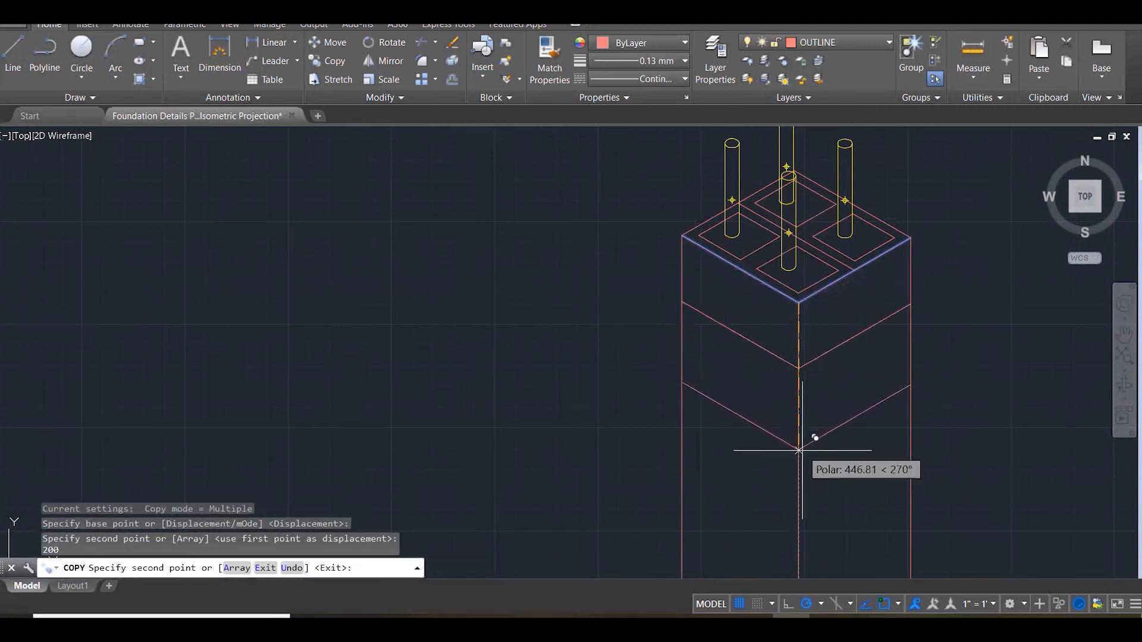
{"action": "key", "text": "Return"}
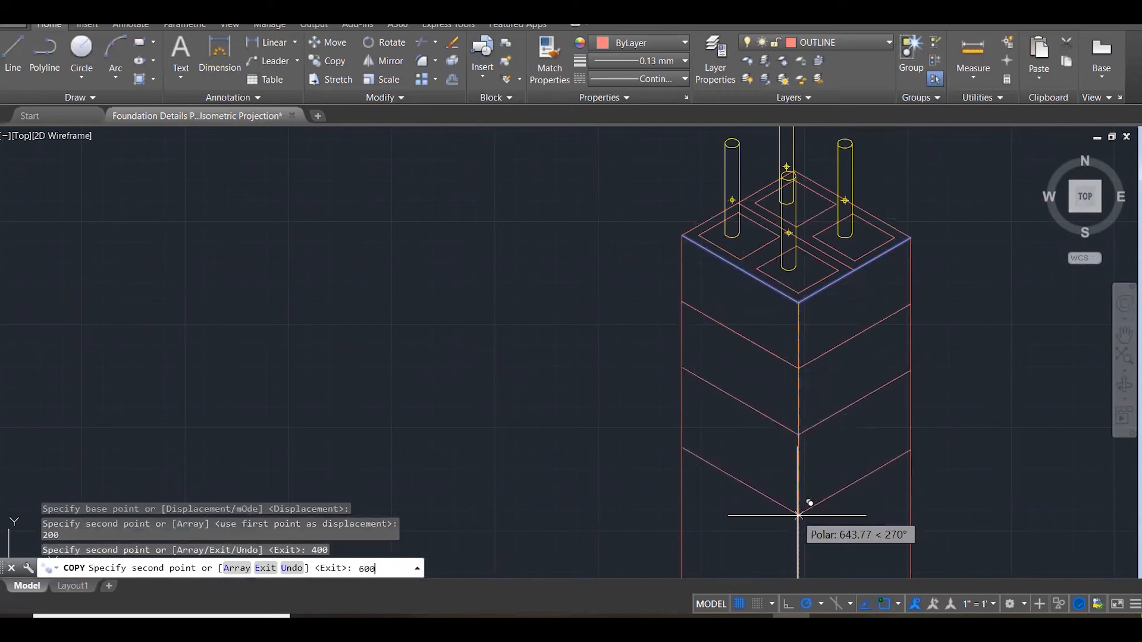
{"action": "type", "text": "600"}
{"action": "key", "text": "Return"}
Place further copies of the column's top edges at 800, 1000, 1200, 1400 and 1600 units below the corner.
{"action": "scroll", "coordinate": [815, 420], "scroll_direction": "down", "scroll_amount": 4}
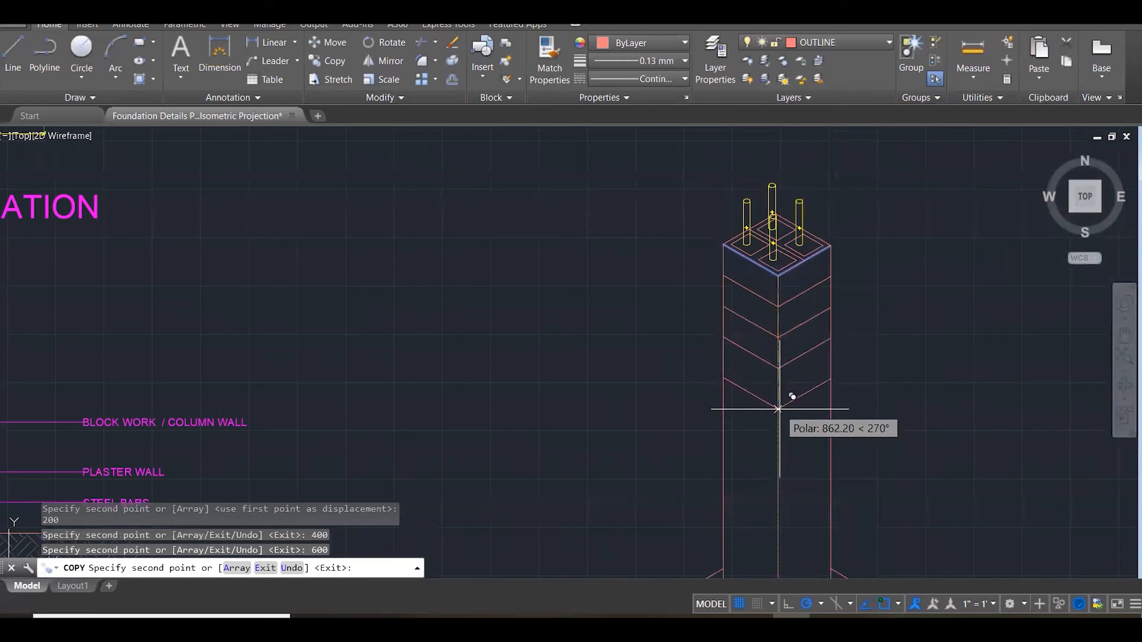
{"action": "type", "text": "800"}
{"action": "key", "text": "Return"}
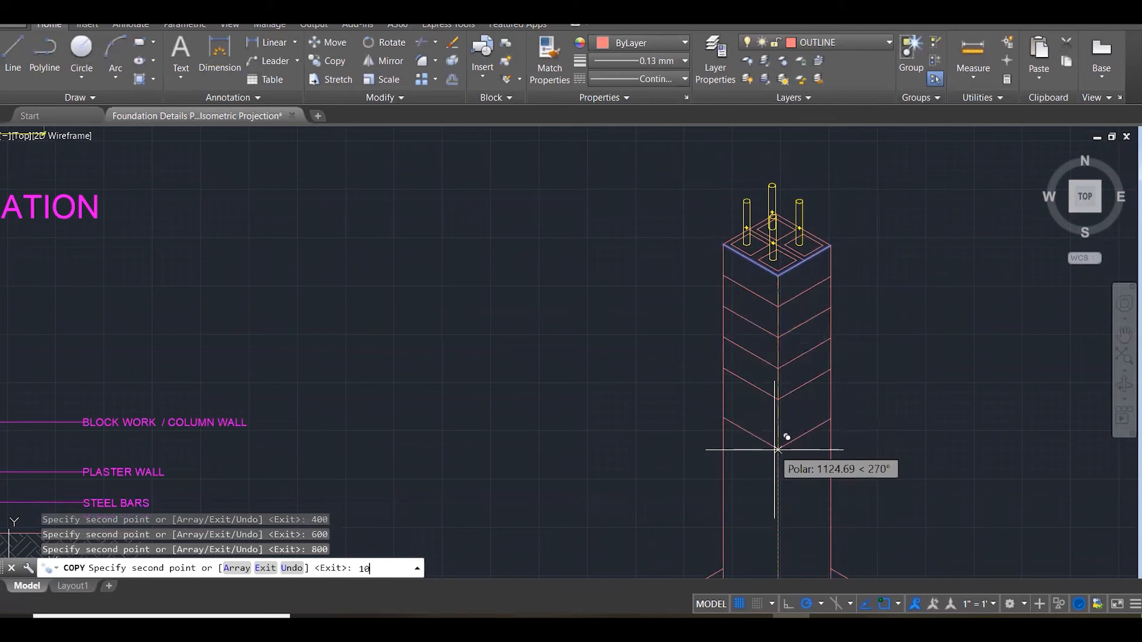
{"action": "type", "text": "1000"}
{"action": "key", "text": "Return"}
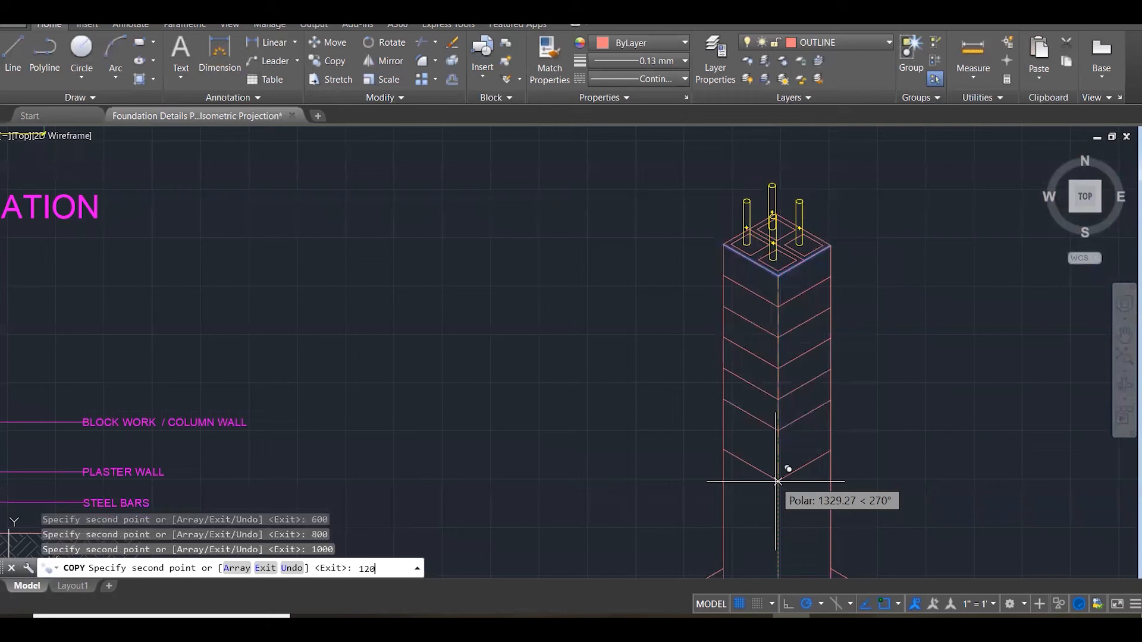
{"action": "type", "text": "1200"}
{"action": "key", "text": "Return"}
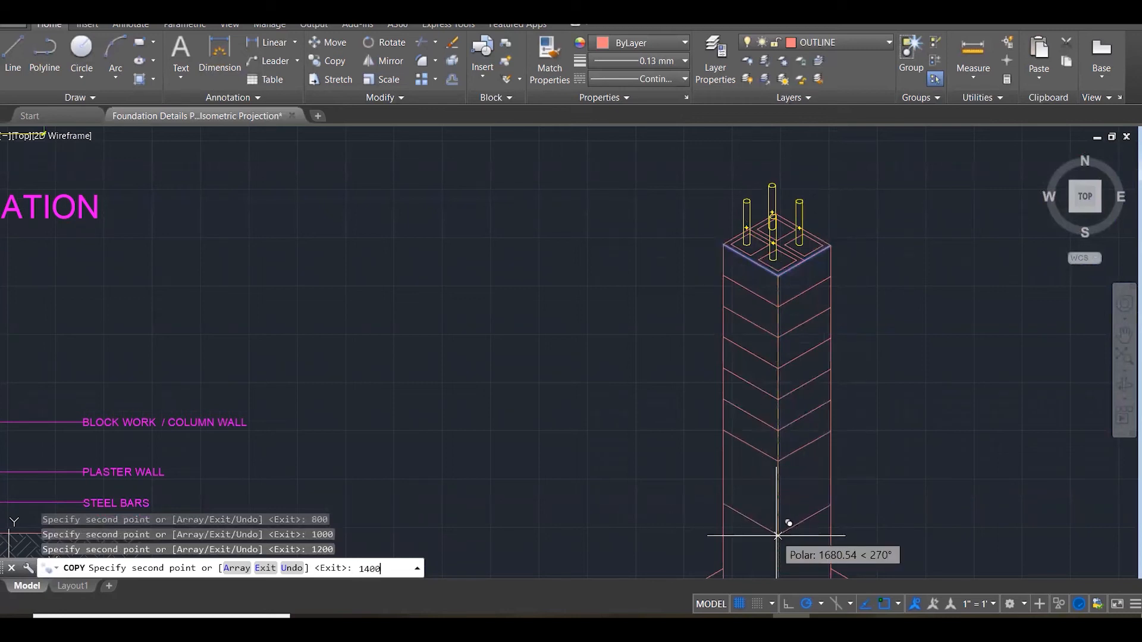
{"action": "key", "text": "Return"}
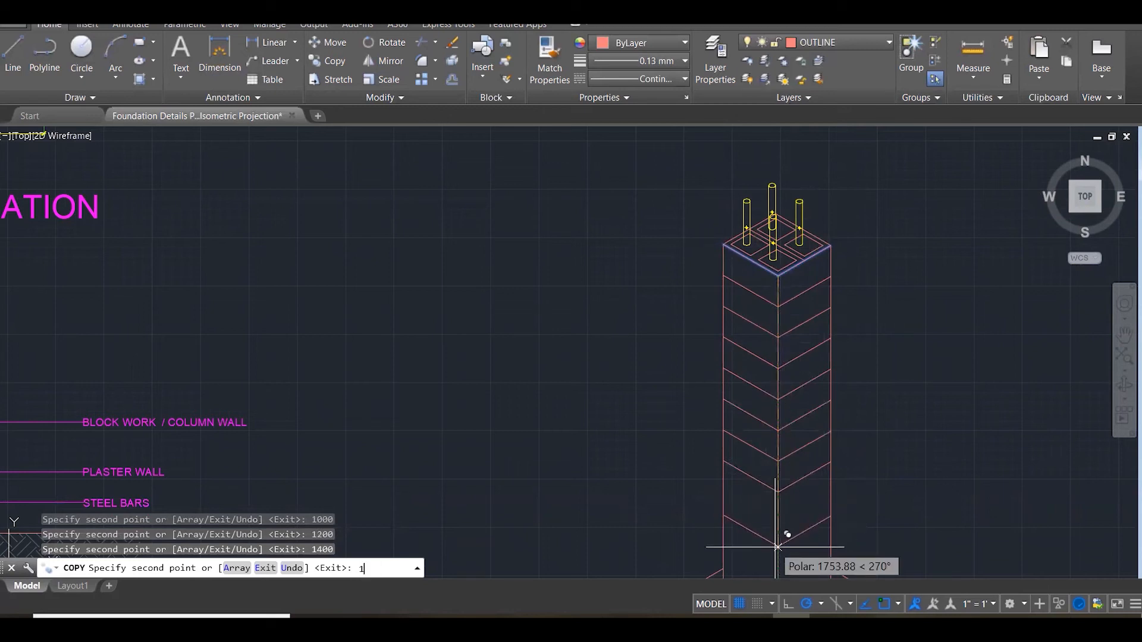
{"action": "key", "text": "Return"}
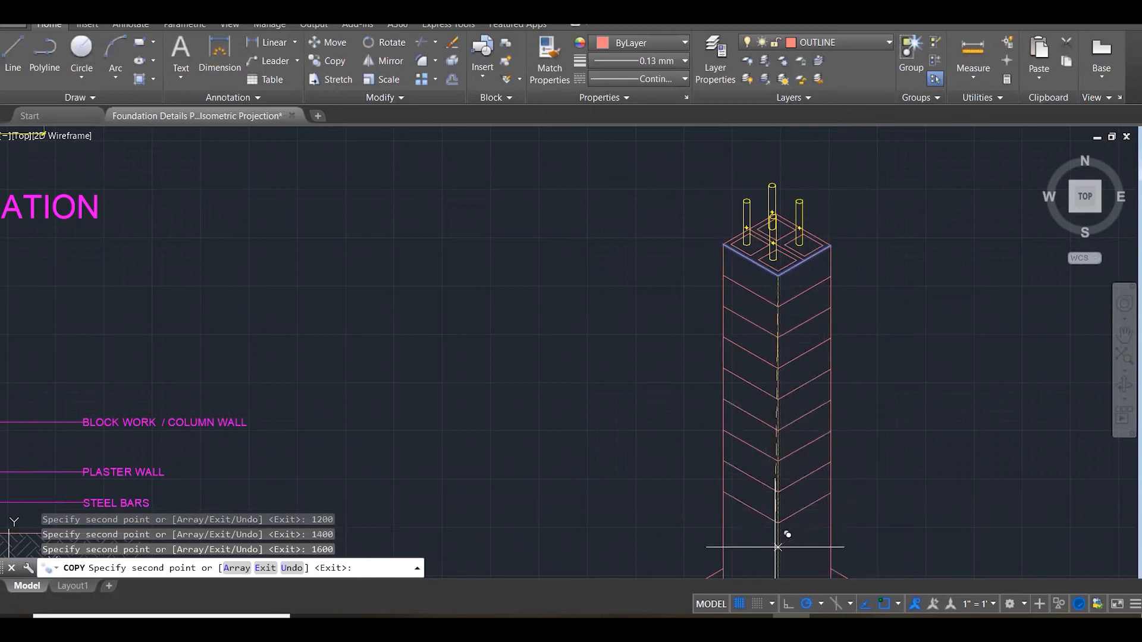
Place copies of the column's top edges at 1800, 2000, 2200 and 2400 units straight down, redoing the 2400 copy vertically.
{"action": "scroll", "coordinate": [777, 547], "scroll_direction": "down", "scroll_amount": 4}
{"action": "scroll", "coordinate": [829, 352], "scroll_direction": "up", "scroll_amount": 5}
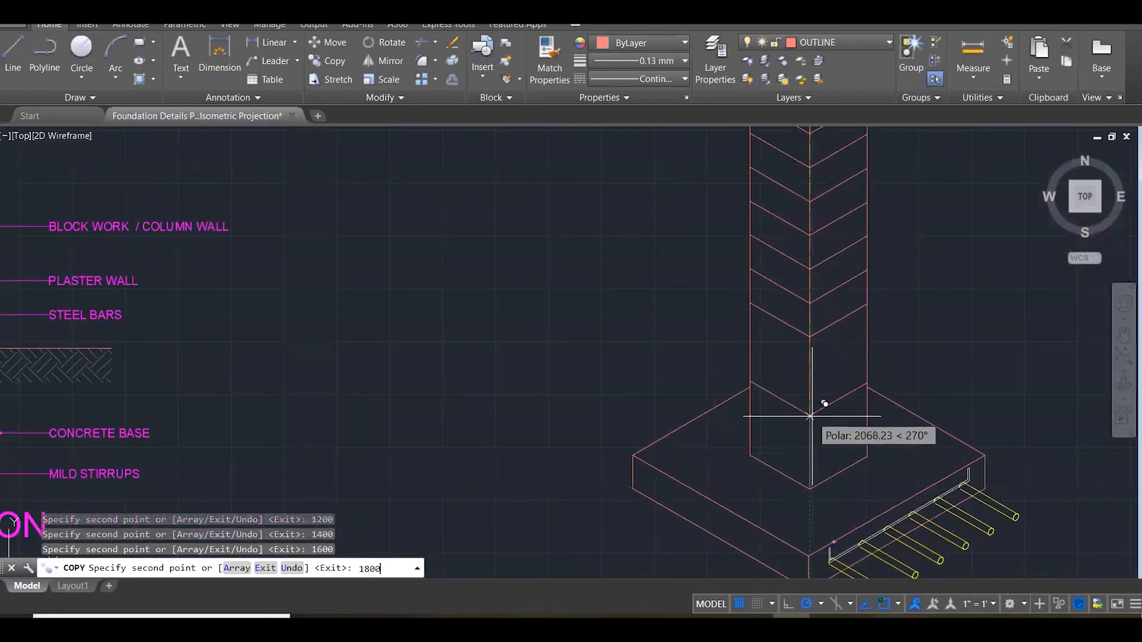
{"action": "type", "text": "1800"}
{"action": "key", "text": "Return"}
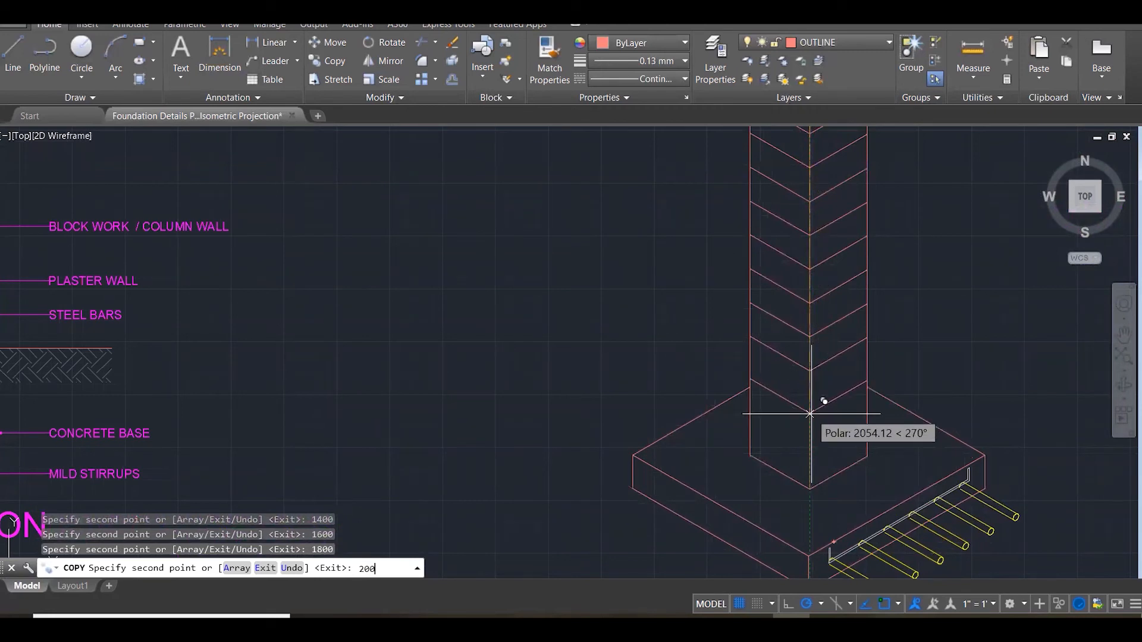
{"action": "key", "text": "Return"}
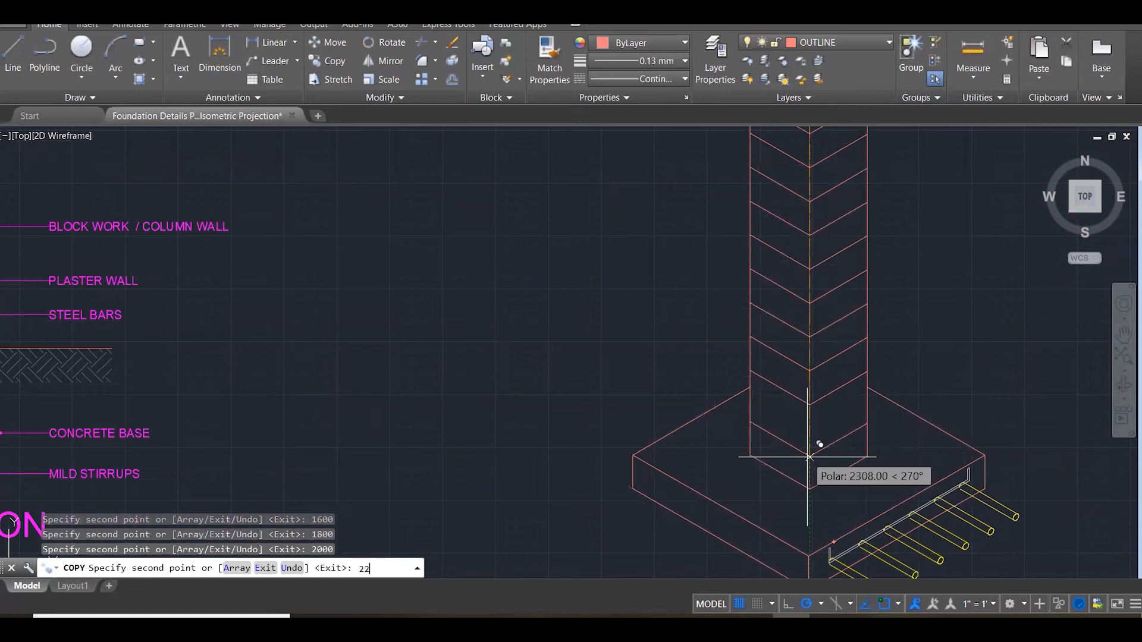
{"action": "key", "text": "Return"}
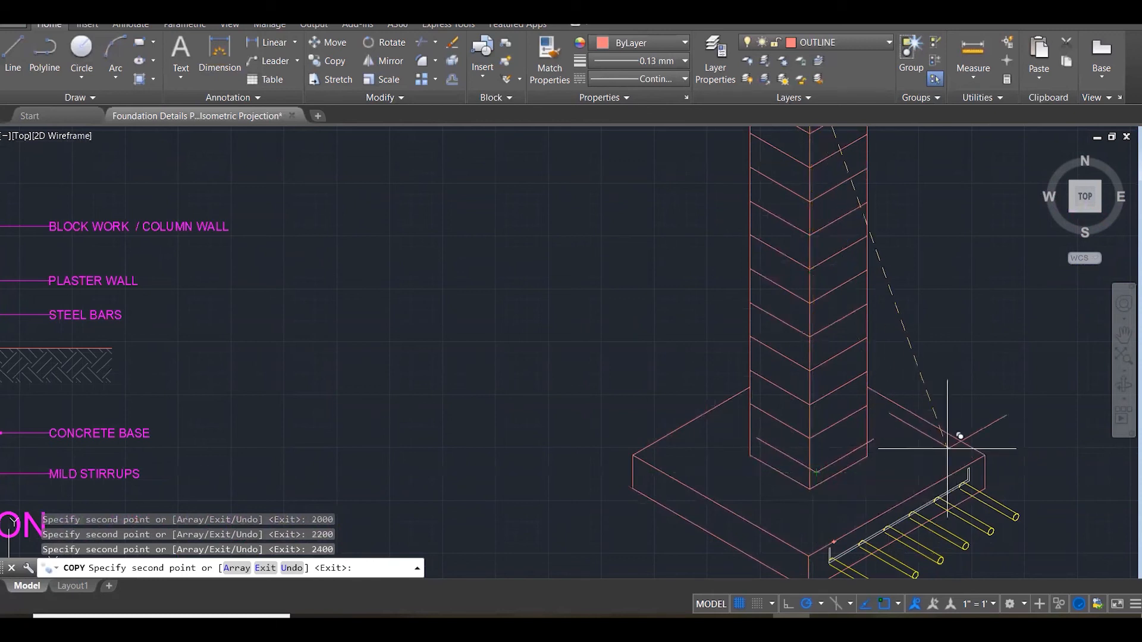
{"action": "key", "text": "ctrl+z"}
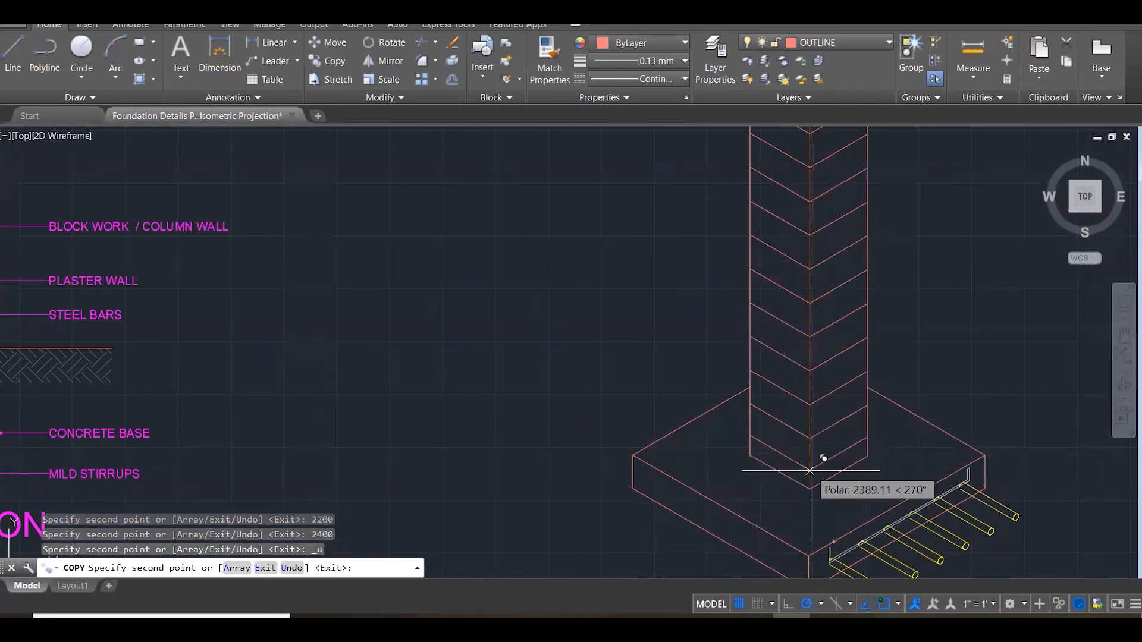
{"action": "type", "text": "2400"}
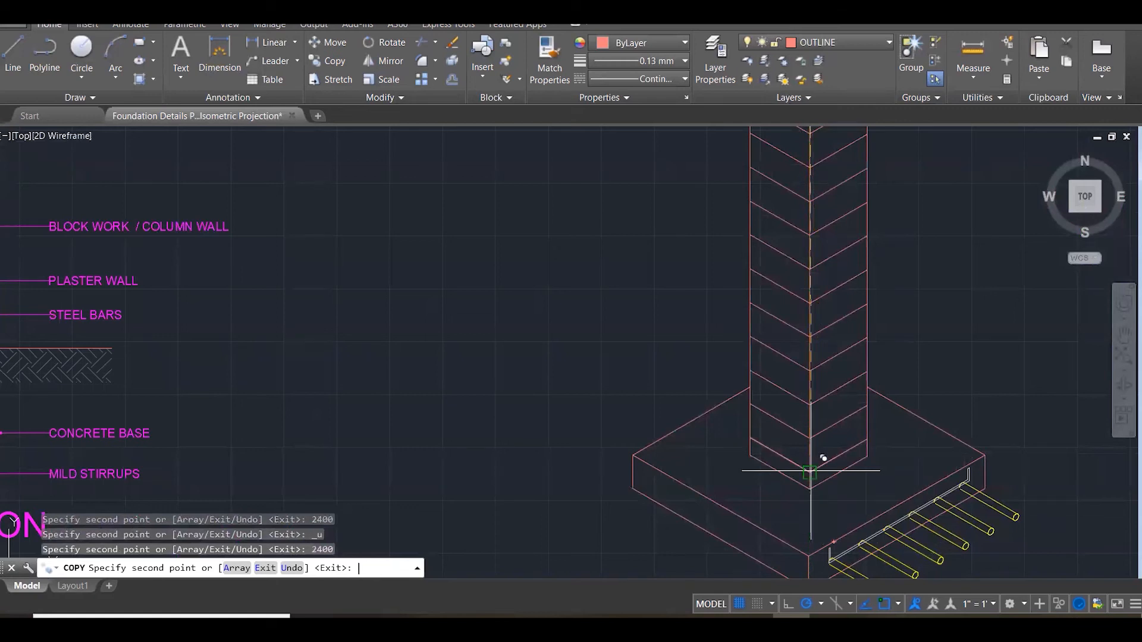
Fillet the column's right vertical edge to the lowest block-course line on the front-right face at zero radius.
{"action": "key", "text": "Return"}
{"action": "key", "text": "Escape"}
{"action": "key", "text": "Escape"}
{"action": "scroll", "coordinate": [839, 490], "scroll_direction": "down", "scroll_amount": 4}
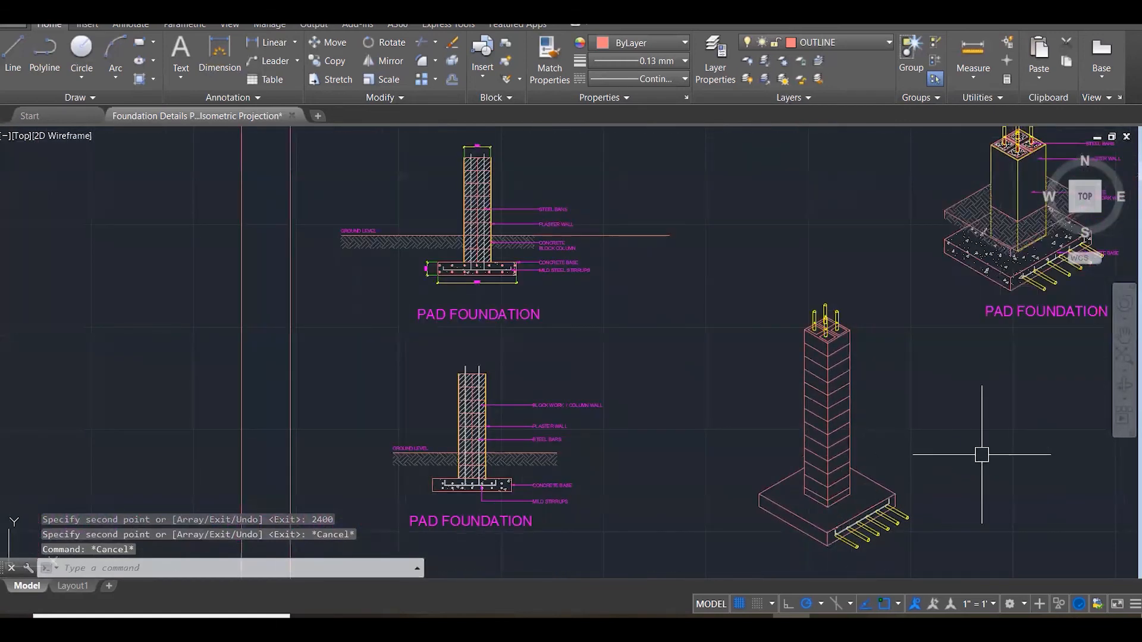
{"action": "scroll", "coordinate": [841, 491], "scroll_direction": "up", "scroll_amount": 4}
{"action": "scroll", "coordinate": [794, 492], "scroll_direction": "up", "scroll_amount": 2}
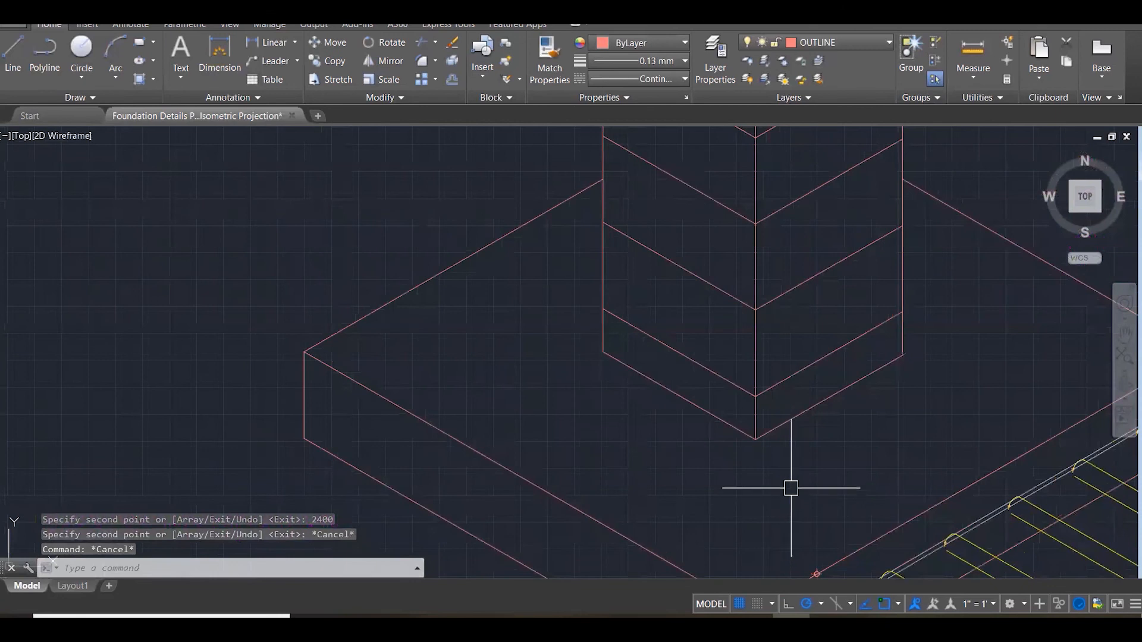
{"action": "left_click", "coordinate": [890, 362]}
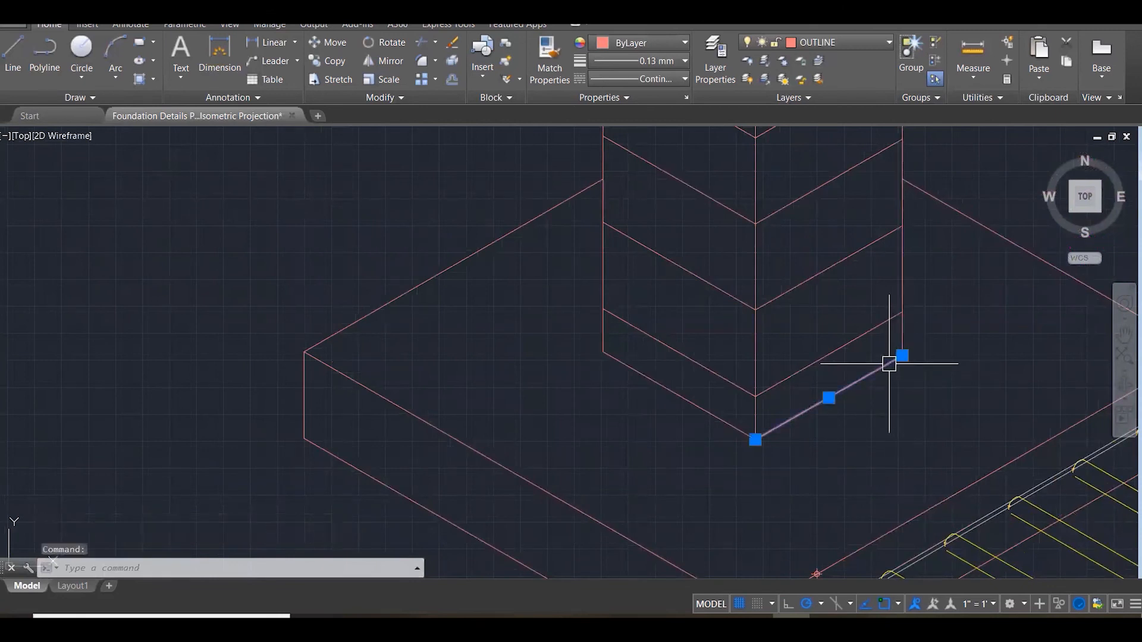
{"action": "key", "text": "Escape"}
{"action": "type", "text": "f"}
{"action": "key", "text": "Return"}
{"action": "left_click", "coordinate": [901, 292]}
{"action": "left_click", "coordinate": [859, 337]}
Fillet the column's front and left vertical edges to the lowest block-course lines at zero radius.
{"action": "key", "text": "Return"}
{"action": "left_click", "coordinate": [755, 356]}
{"action": "left_click", "coordinate": [773, 384]}
{"action": "key", "text": "Return"}
{"action": "left_click", "coordinate": [732, 382]}
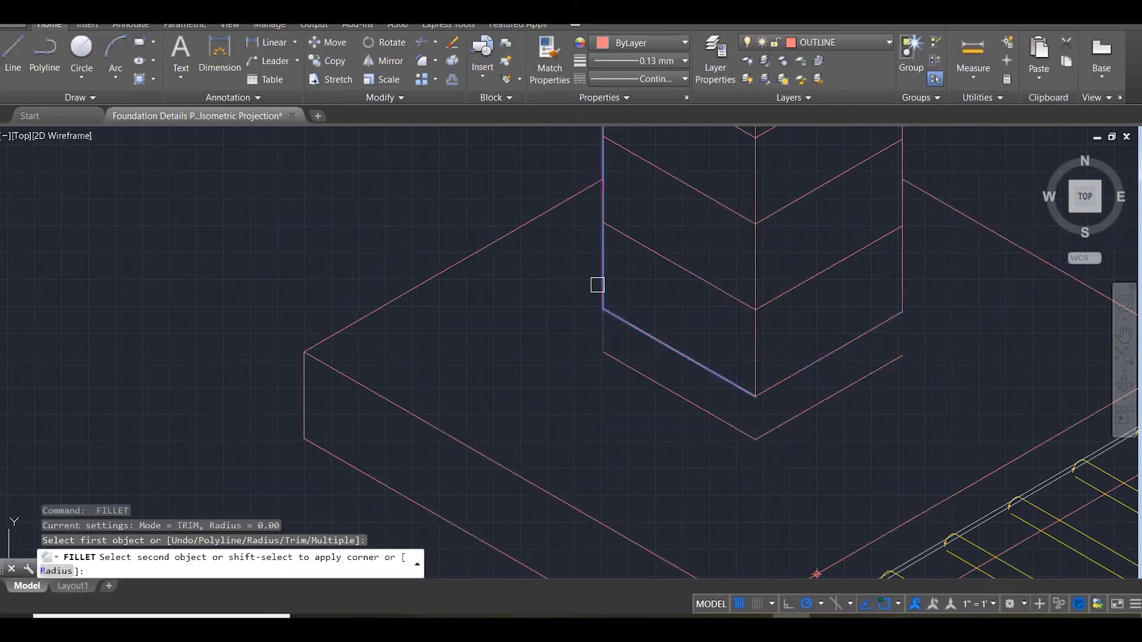
{"action": "left_click", "coordinate": [597, 284]}
{"action": "key", "text": "Escape"}
Delete the two leftover bottom edge lines below the column's lowest block course.
{"action": "left_click", "coordinate": [655, 380]}
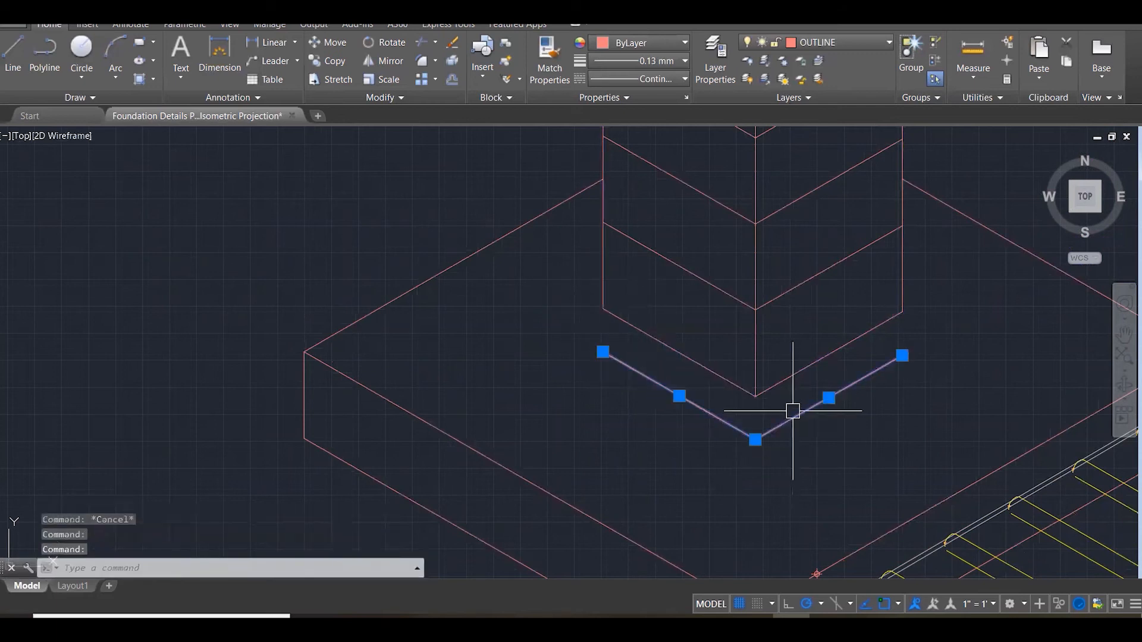
{"action": "scroll", "coordinate": [798, 484], "scroll_direction": "down", "scroll_amount": 5}
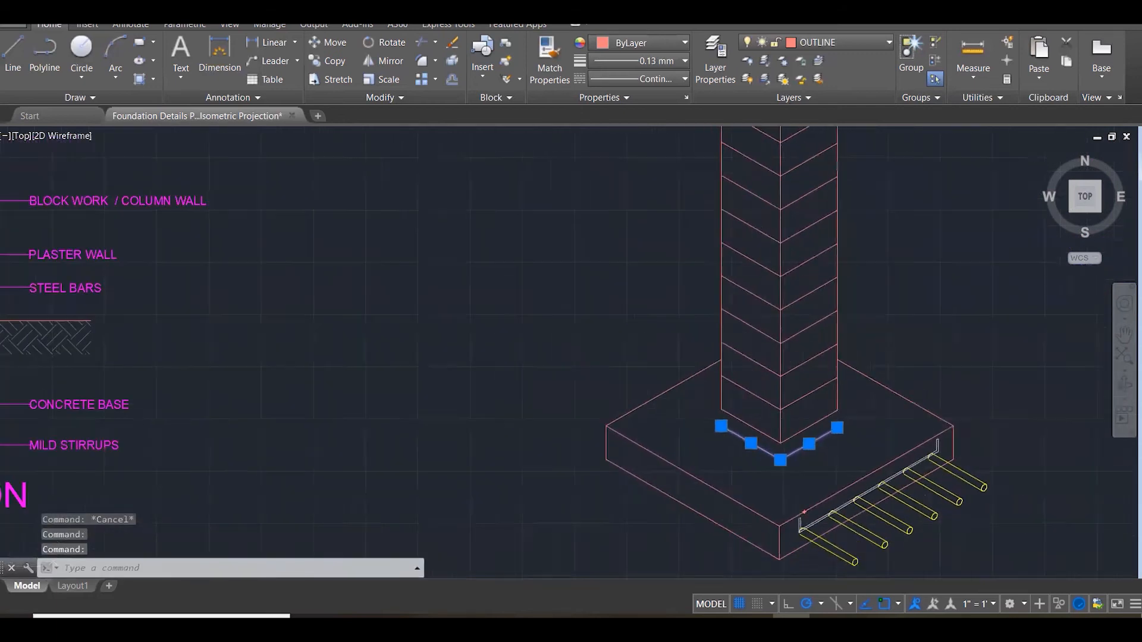
{"action": "key", "text": "Delete"}
{"action": "scroll", "coordinate": [889, 492], "scroll_direction": "up", "scroll_amount": 1}
{"action": "scroll", "coordinate": [947, 456], "scroll_direction": "down", "scroll_amount": 2}
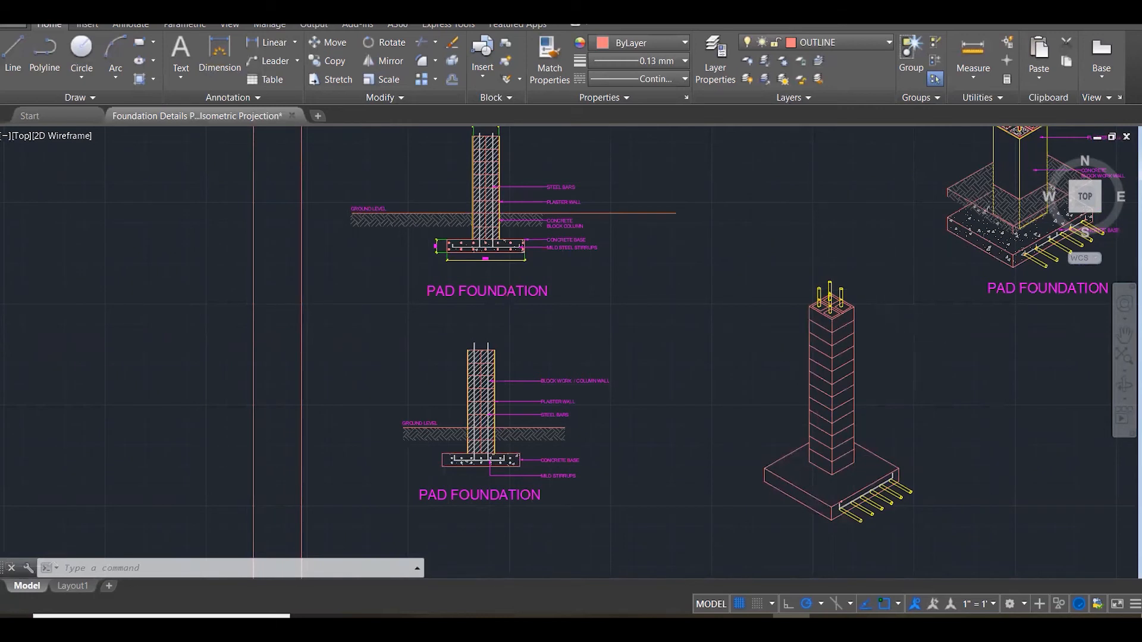
Draw a vertical line down the middle of the column's front-right face, from its top edge to its bottom edge.
{"action": "scroll", "coordinate": [829, 404], "scroll_direction": "up", "scroll_amount": 3}
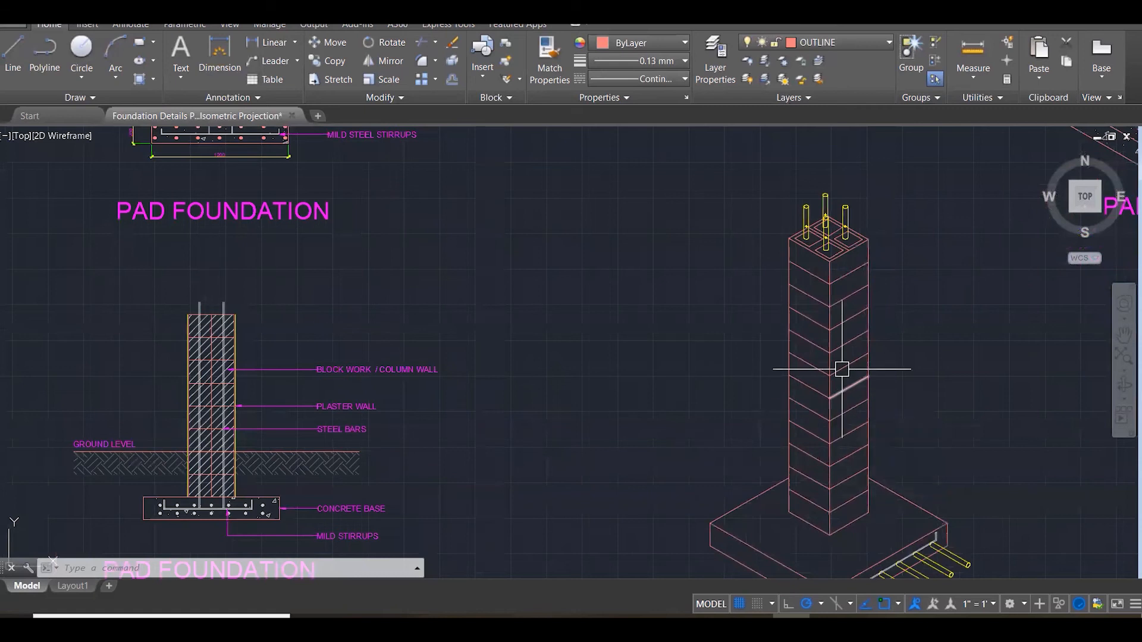
{"action": "type", "text": "l"}
{"action": "key", "text": "Return"}
{"action": "scroll", "coordinate": [860, 222], "scroll_direction": "up", "scroll_amount": 3}
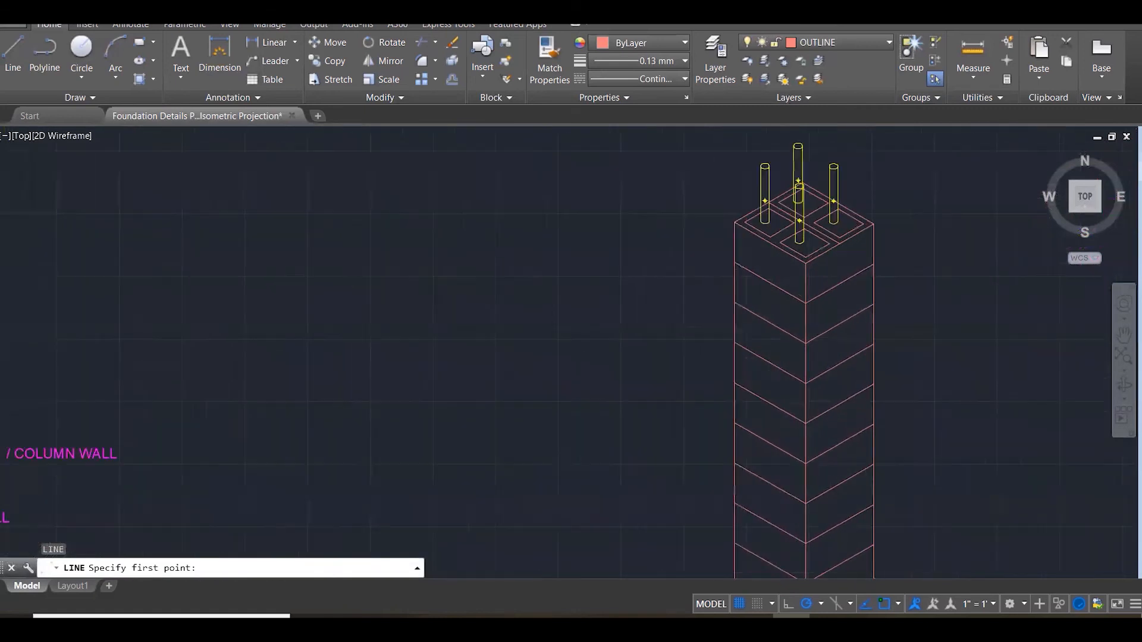
{"action": "left_click", "coordinate": [820, 225]}
{"action": "scroll", "coordinate": [831, 160], "scroll_direction": "down", "scroll_amount": 5}
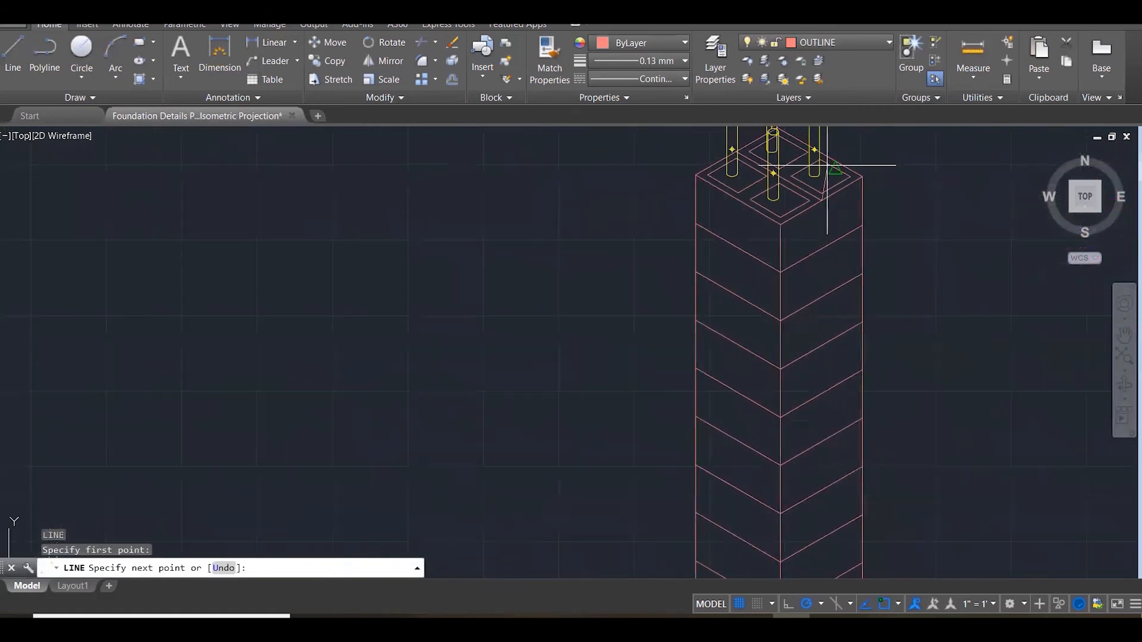
{"action": "scroll", "coordinate": [823, 460], "scroll_direction": "up", "scroll_amount": 4}
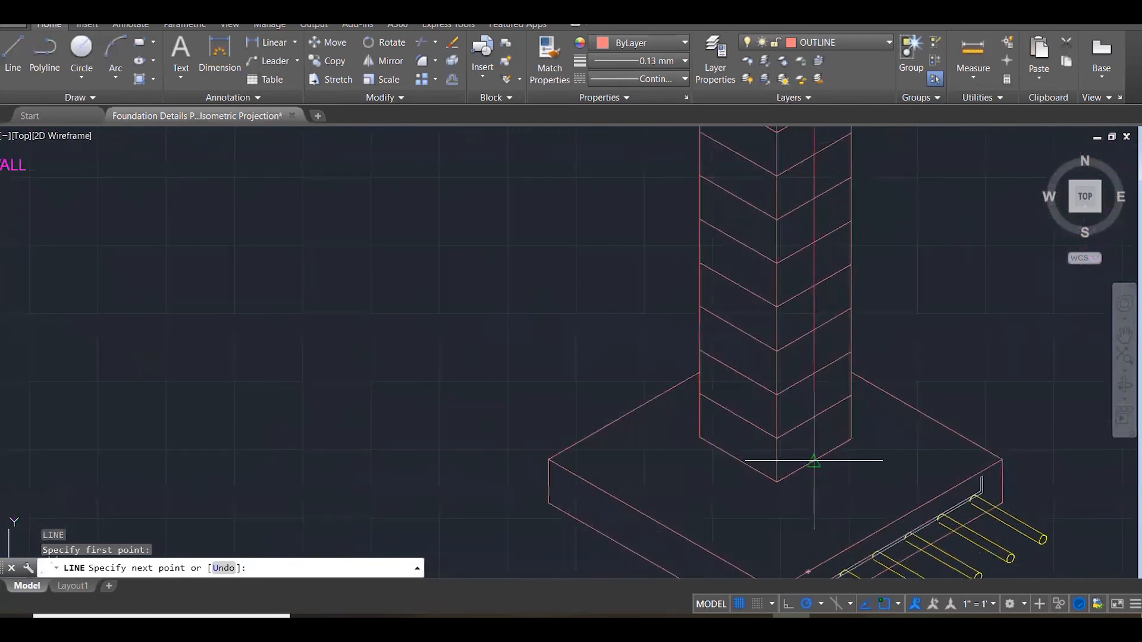
{"action": "left_click", "coordinate": [813, 461]}
{"action": "scroll", "coordinate": [818, 469], "scroll_direction": "down", "scroll_amount": 3}
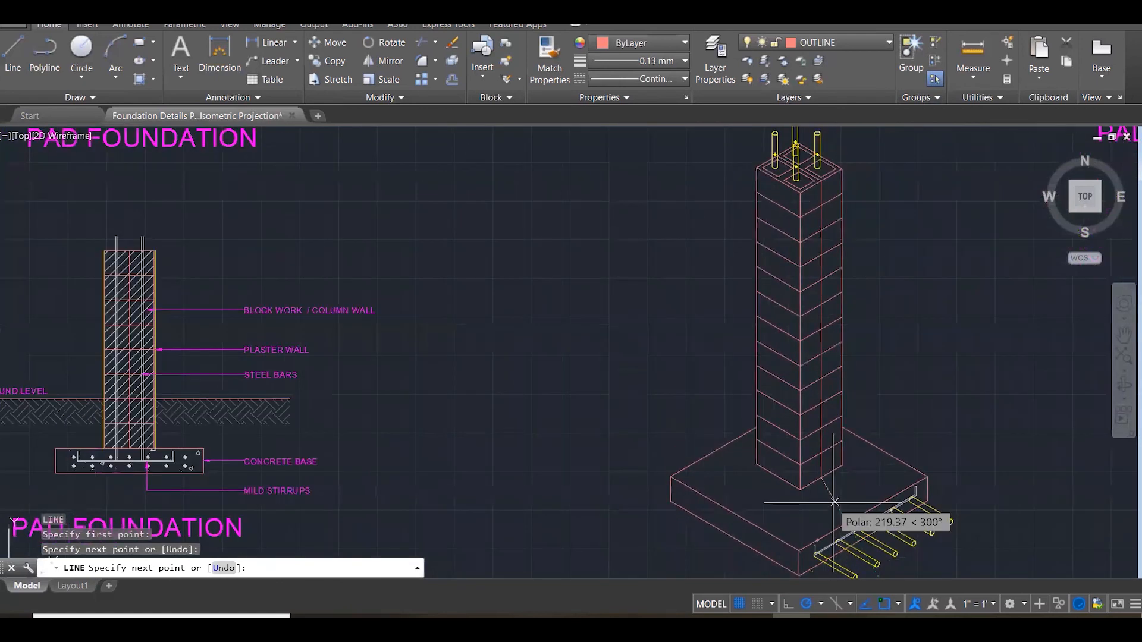
{"action": "key", "text": "Escape"}
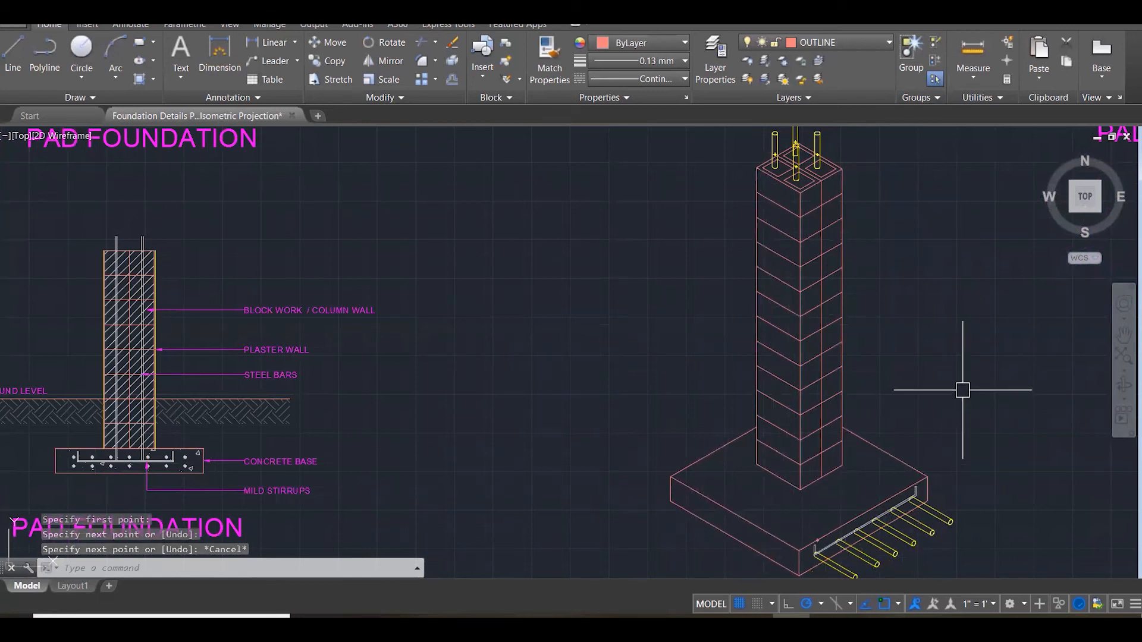
{"action": "key", "text": "Escape"}
{"action": "key", "text": "Escape"}
{"action": "key", "text": "Escape"}
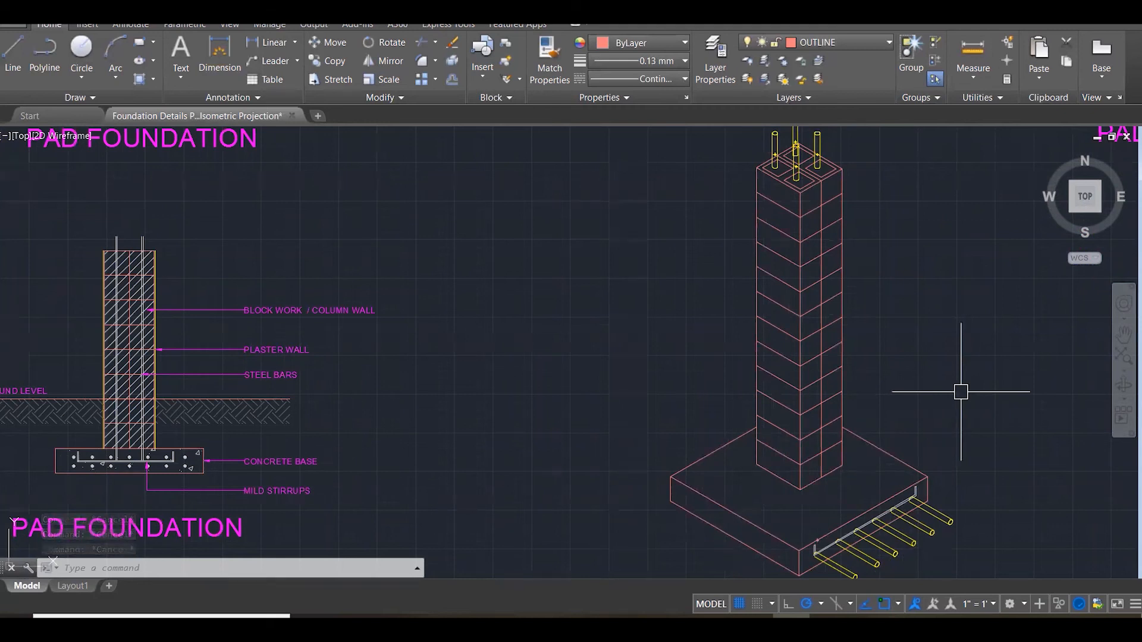
{"action": "key", "text": "Escape"}
{"action": "key", "text": "Escape"}
{"action": "scroll", "coordinate": [678, 396], "scroll_direction": "down", "scroll_amount": 5}
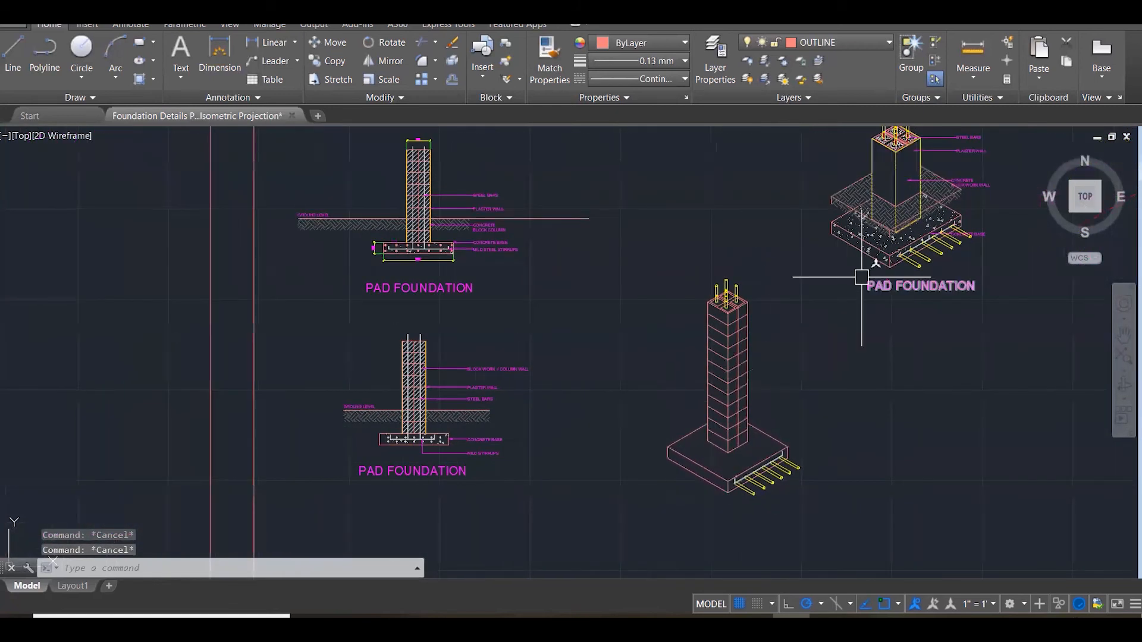
{"action": "scroll", "coordinate": [861, 277], "scroll_direction": "up", "scroll_amount": 1}
{"action": "type", "text": "ma"}
{"action": "key", "text": "Return"}
{"action": "key", "text": "Escape"}
{"action": "key", "text": "Escape"}
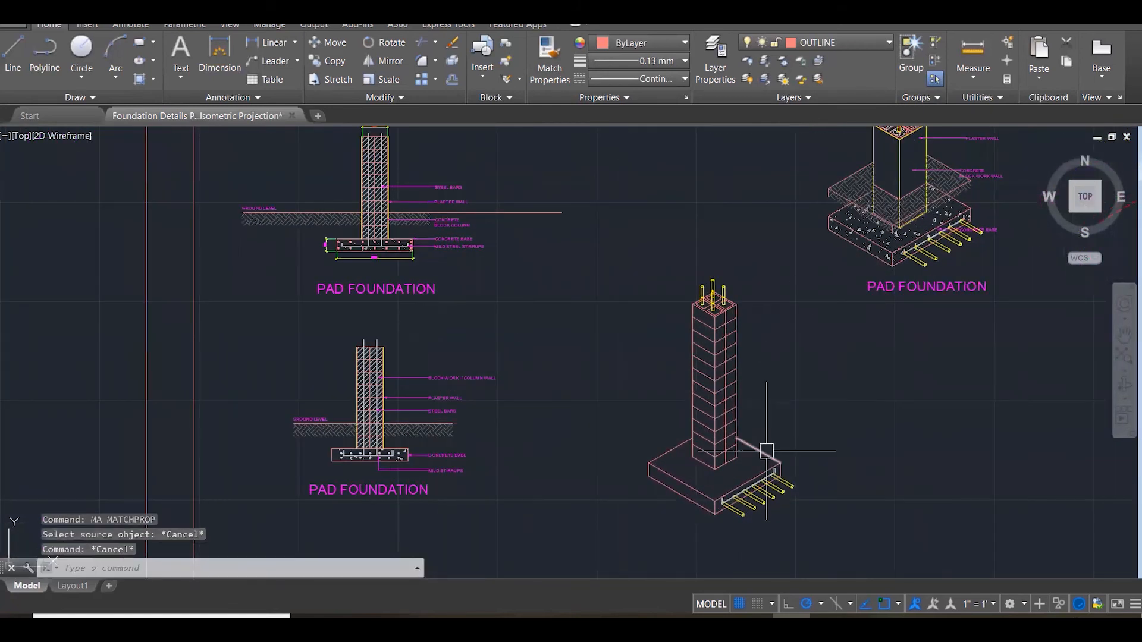
Hatch the base slab's top face and both visible side faces with the ANSI31 pattern at scale 1.
{"action": "type", "text": "h"}
{"action": "key", "text": "Return"}
{"action": "left_click", "coordinate": [713, 487]}
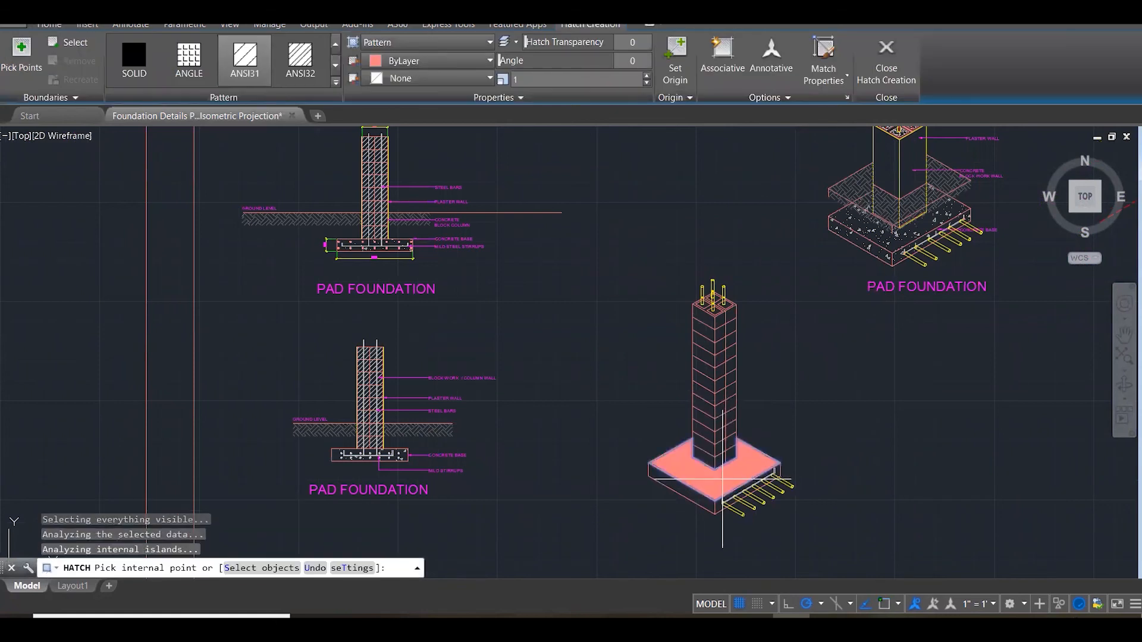
{"action": "scroll", "coordinate": [702, 500], "scroll_direction": "up", "scroll_amount": 4}
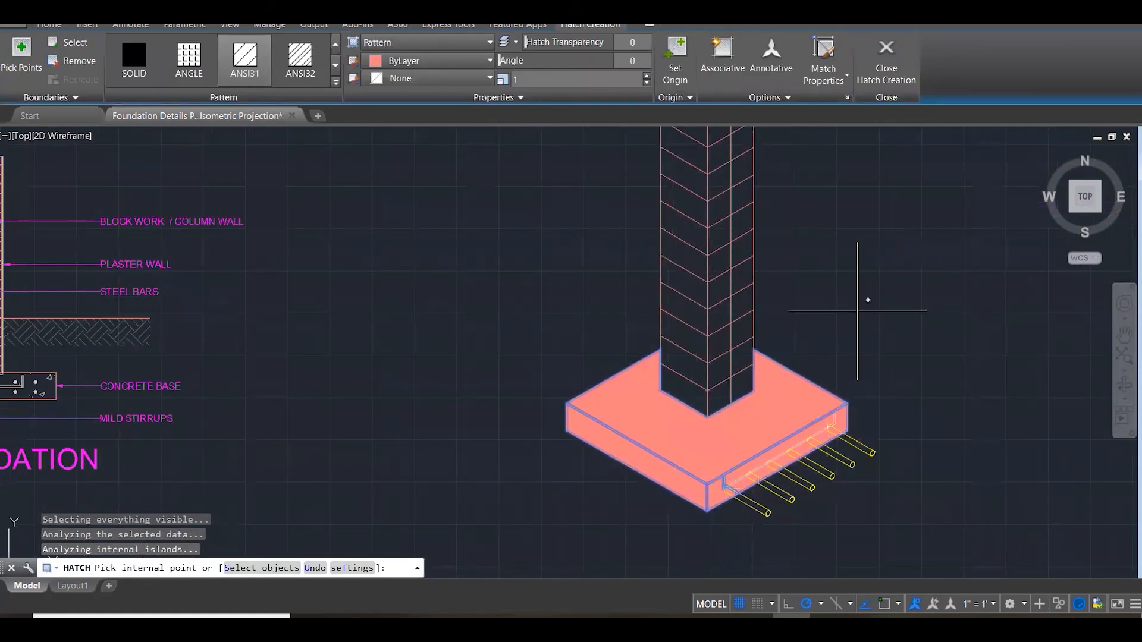
{"action": "left_click", "coordinate": [886, 56]}
Match the new base slab's hatch to the concrete hatch on the finished isometric pad foundation's base.
{"action": "scroll", "coordinate": [648, 431], "scroll_direction": "down", "scroll_amount": 4}
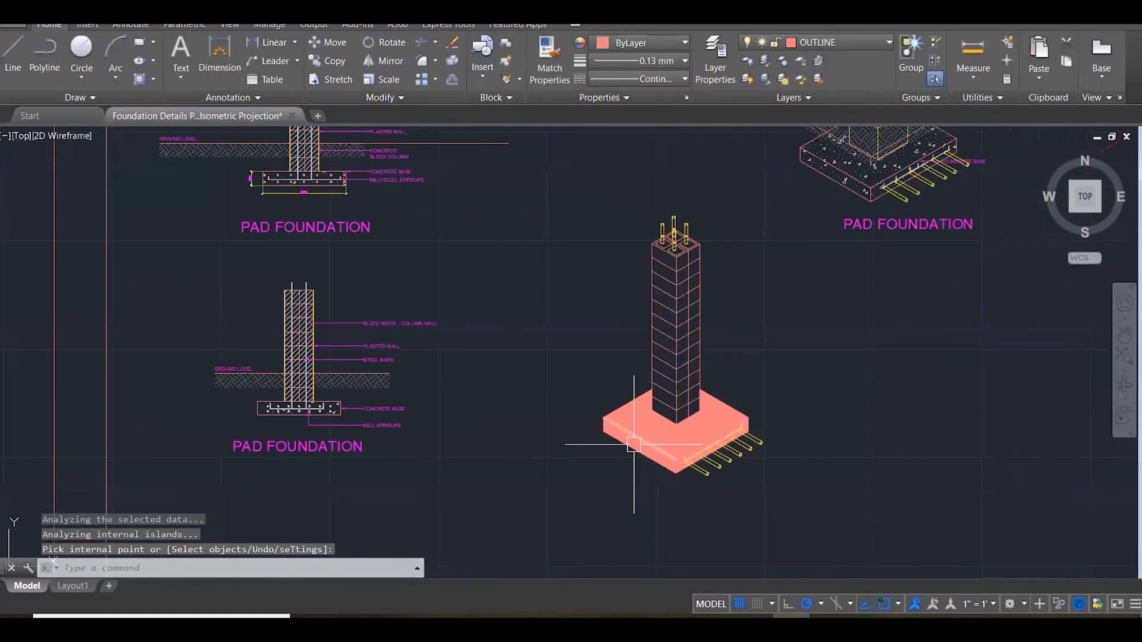
{"action": "type", "text": "MA MATCHPROP"}
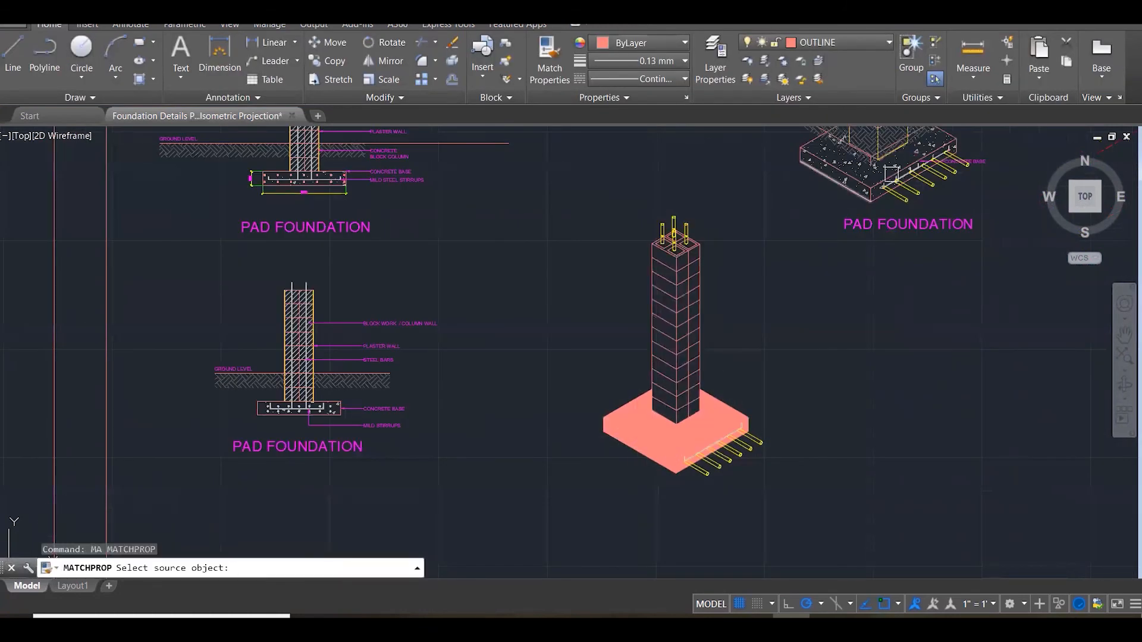
{"action": "scroll", "coordinate": [890, 173], "scroll_direction": "up", "scroll_amount": 3}
{"action": "left_click", "coordinate": [882, 203]}
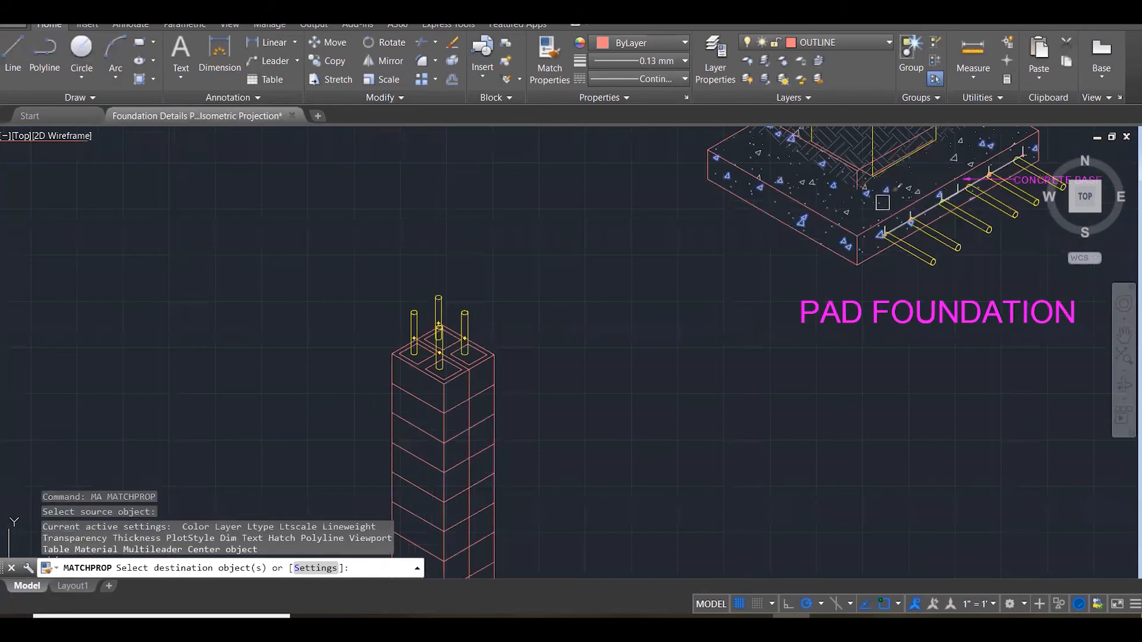
{"action": "scroll", "coordinate": [886, 200], "scroll_direction": "down", "scroll_amount": 3}
{"action": "scroll", "coordinate": [674, 485], "scroll_direction": "up", "scroll_amount": 5}
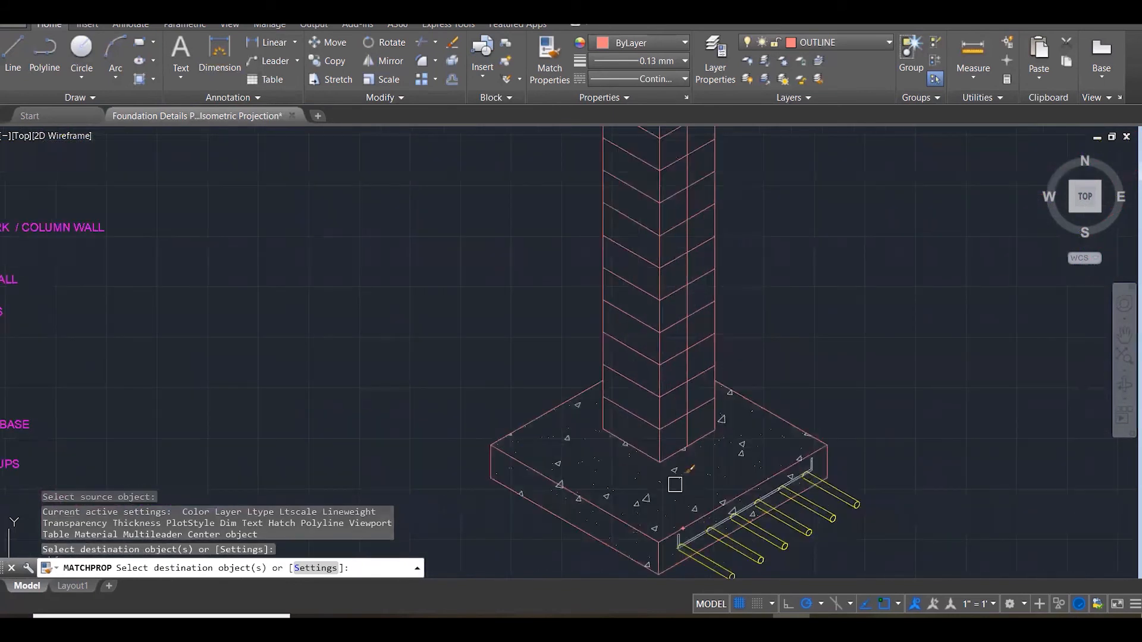
{"action": "scroll", "coordinate": [674, 485], "scroll_direction": "down", "scroll_amount": 4}
{"action": "key", "text": "Escape"}
{"action": "key", "text": "Escape"}
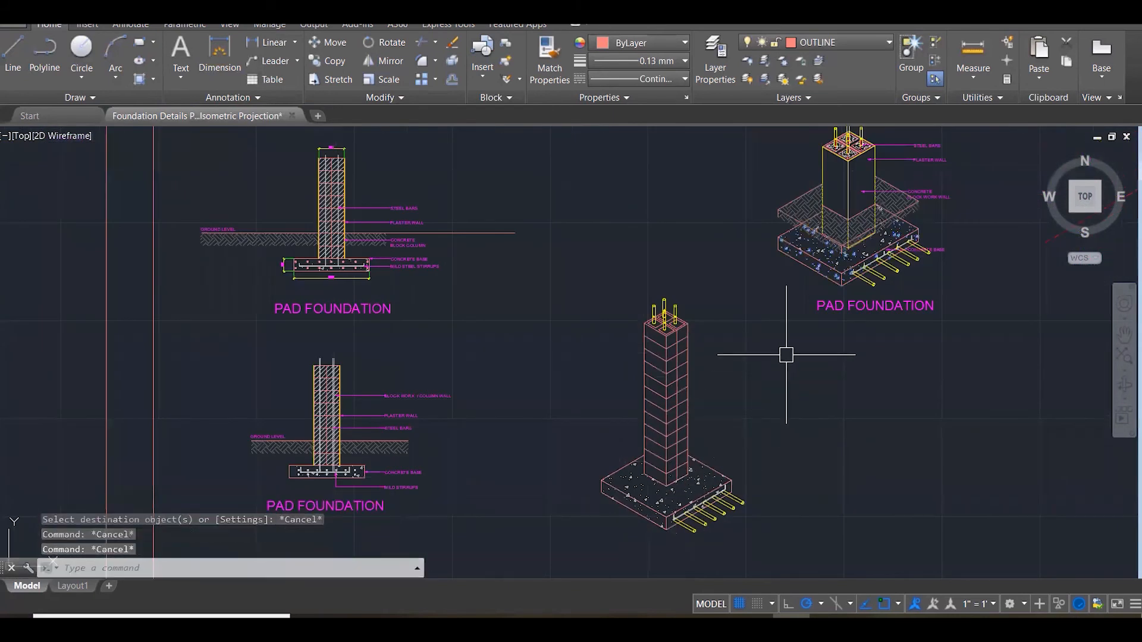
{"action": "key", "text": "Escape"}
Examine the ground hatch settings and the column-top core hatching on the finished isometric pad foundation.
{"action": "scroll", "coordinate": [893, 204], "scroll_direction": "up", "scroll_amount": 3}
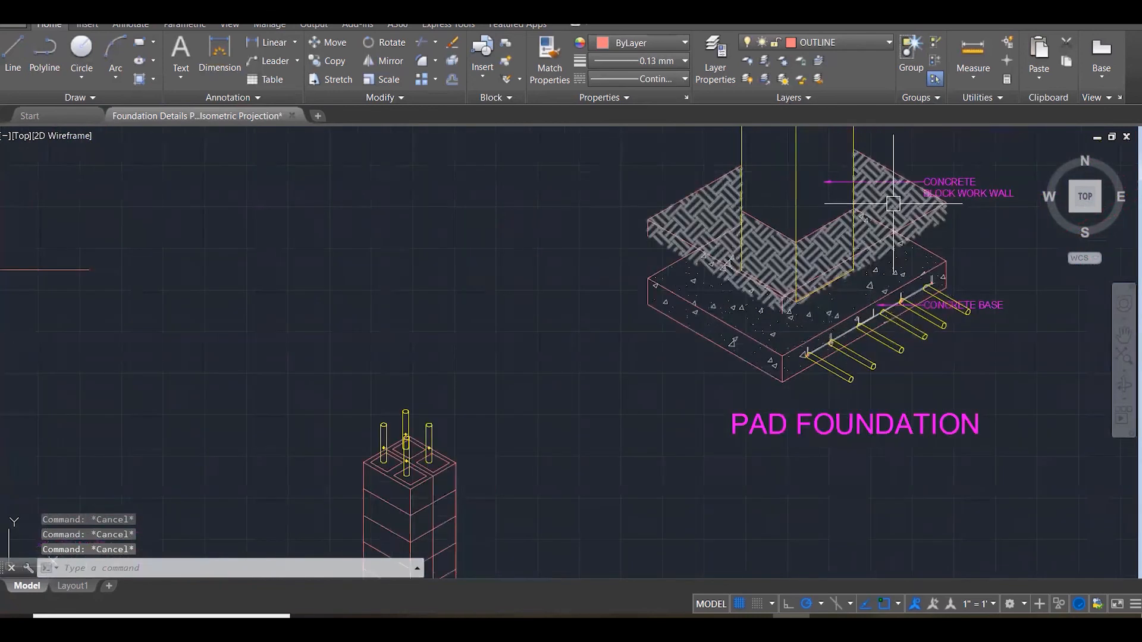
{"action": "left_click", "coordinate": [893, 208]}
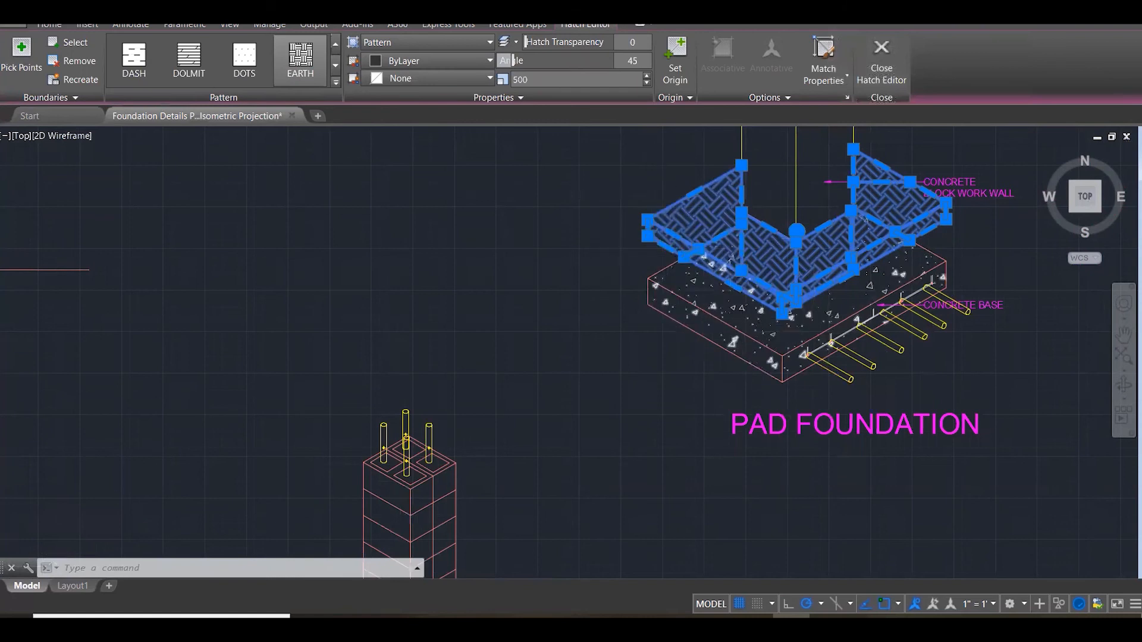
{"action": "scroll", "coordinate": [753, 355], "scroll_direction": "down", "scroll_amount": 2}
{"action": "middle_click_drag", "start_coordinate": [753, 355], "coordinate": [747, 392]}
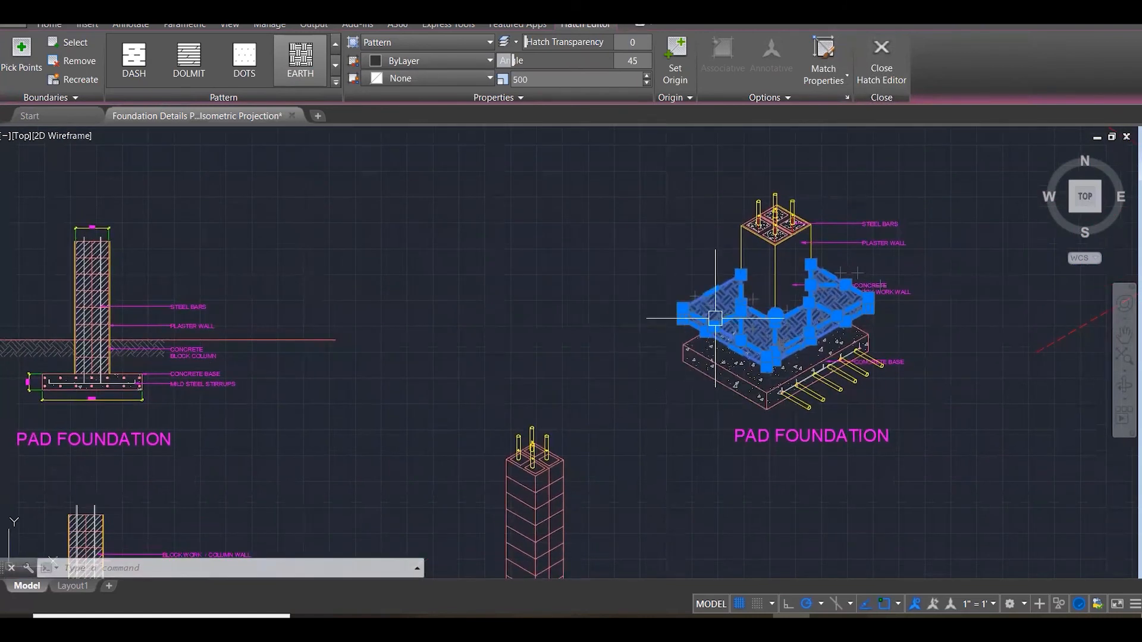
{"action": "key", "text": "Escape"}
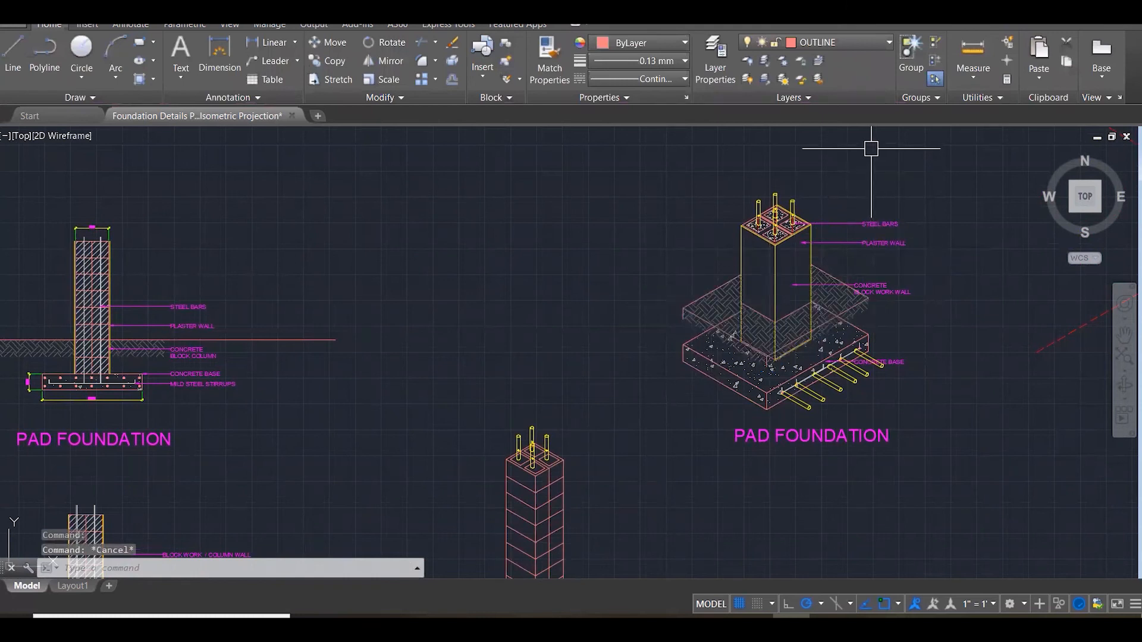
{"action": "scroll", "coordinate": [798, 194], "scroll_direction": "up", "scroll_amount": 8}
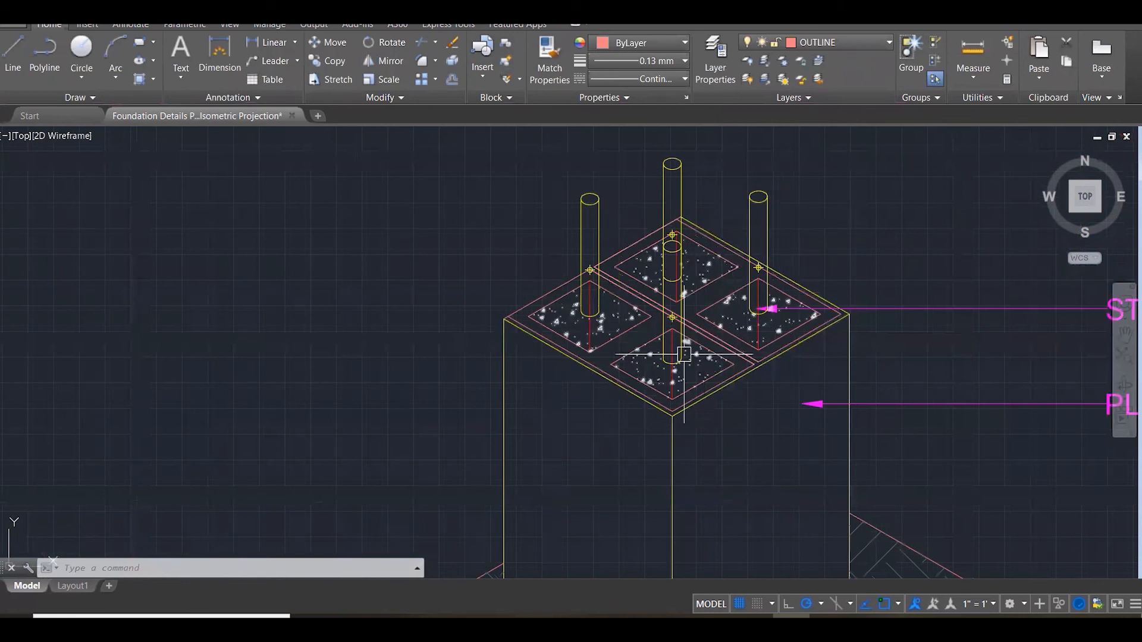
{"action": "scroll", "coordinate": [690, 368], "scroll_direction": "down", "scroll_amount": 8}
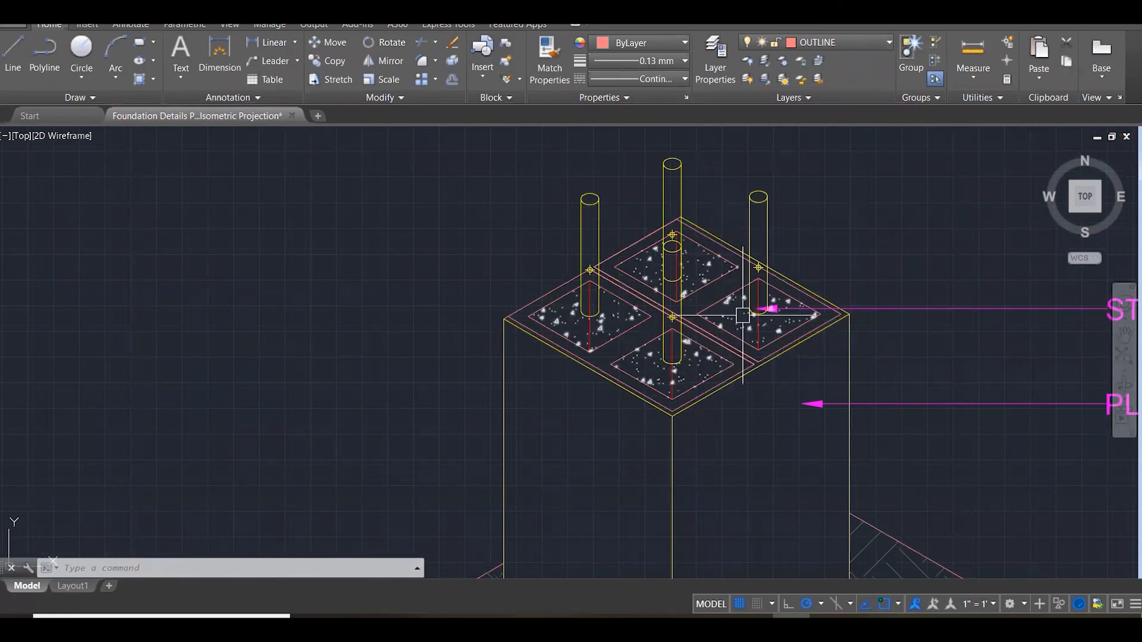
{"action": "scroll", "coordinate": [800, 238], "scroll_direction": "down", "scroll_amount": 2}
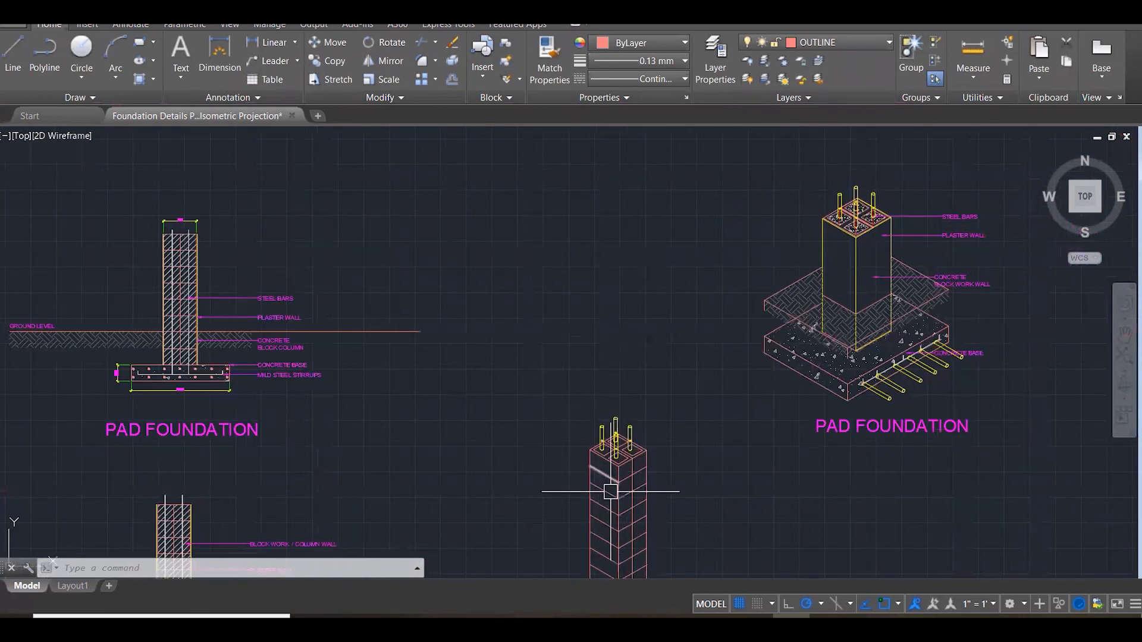
Hatch the four core openings on the new column's top face with the ANSI31 pattern at scale 1.
{"action": "scroll", "coordinate": [611, 411], "scroll_direction": "up", "scroll_amount": 8}
{"action": "scroll", "coordinate": [610, 393], "scroll_direction": "up", "scroll_amount": 2}
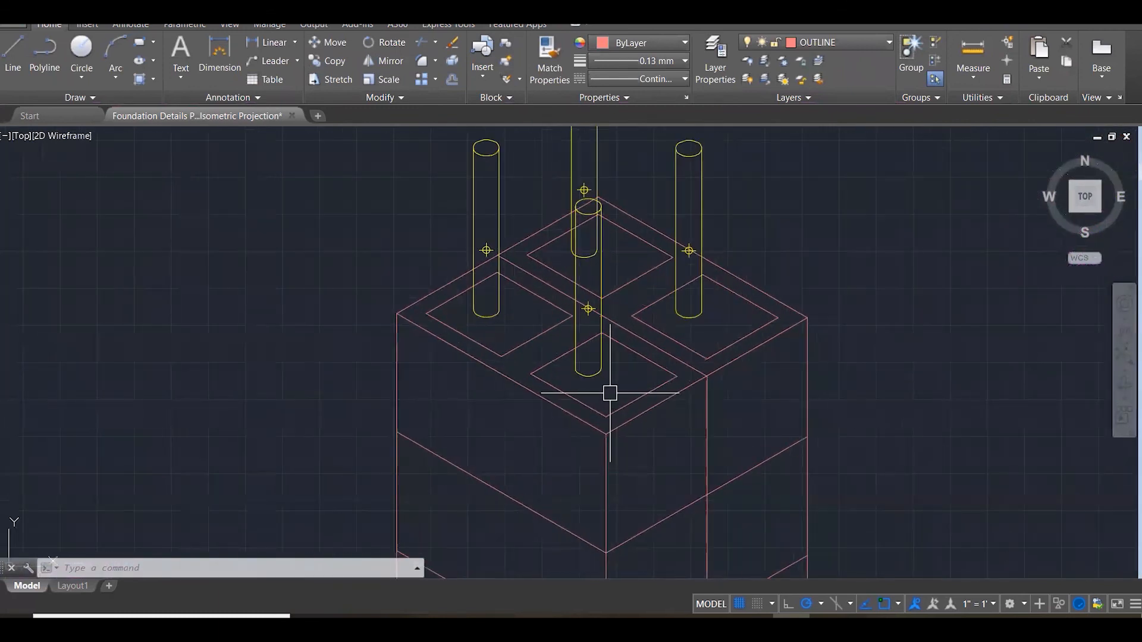
{"action": "type", "text": "h"}
{"action": "key", "text": "Return"}
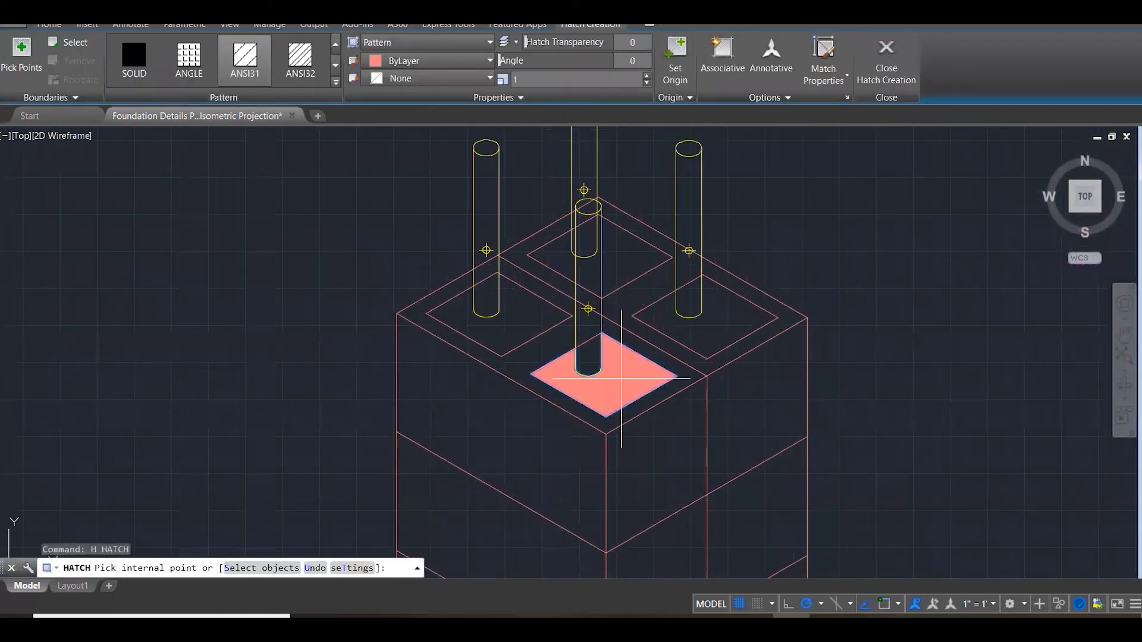
{"action": "left_click", "coordinate": [609, 381]}
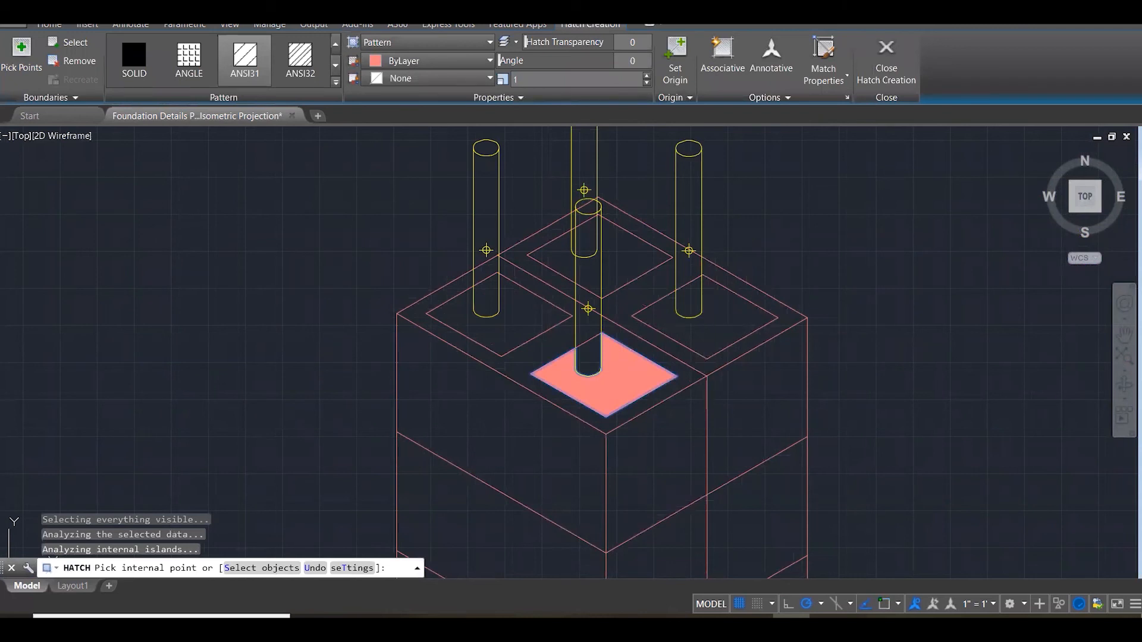
{"action": "left_click", "coordinate": [703, 336]}
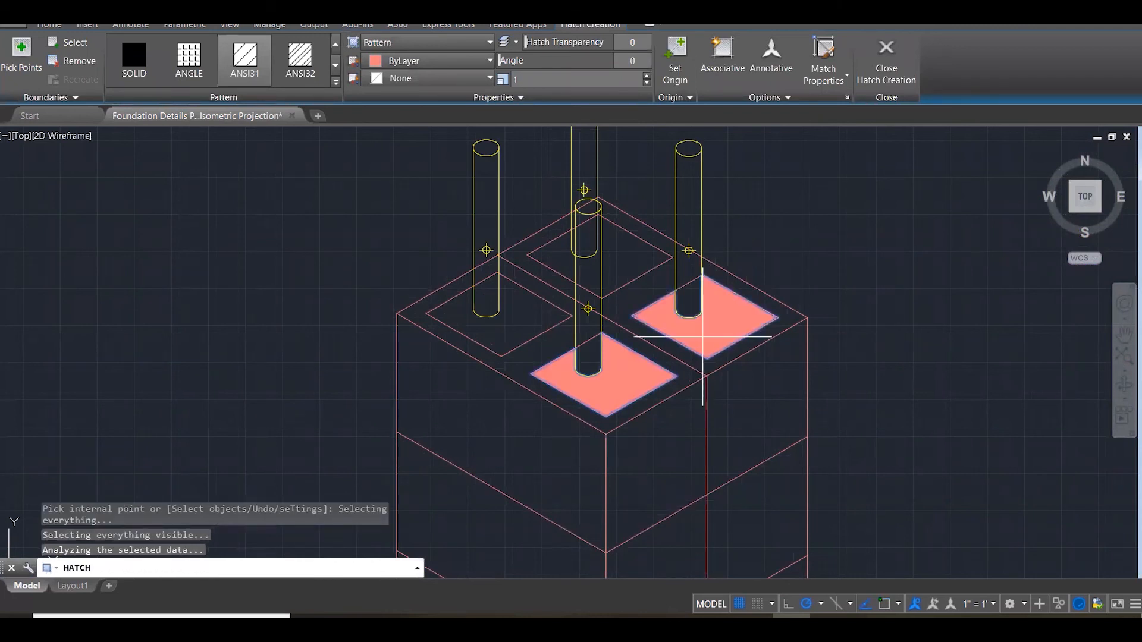
{"action": "left_click", "coordinate": [589, 249]}
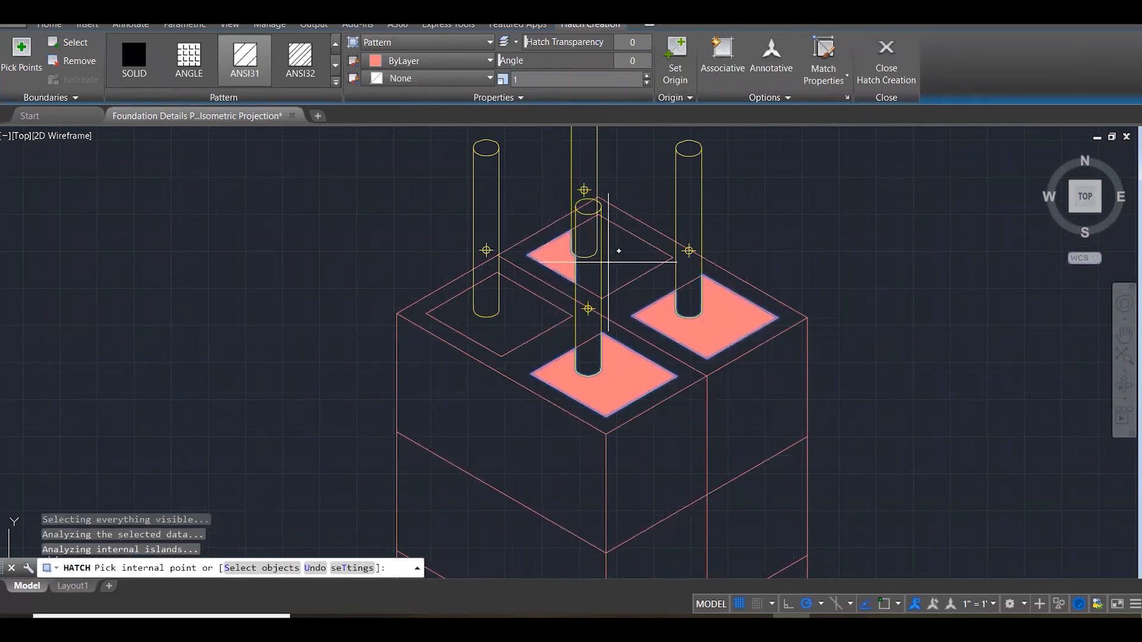
{"action": "left_click", "coordinate": [613, 262]}
{"action": "left_click", "coordinate": [526, 311]}
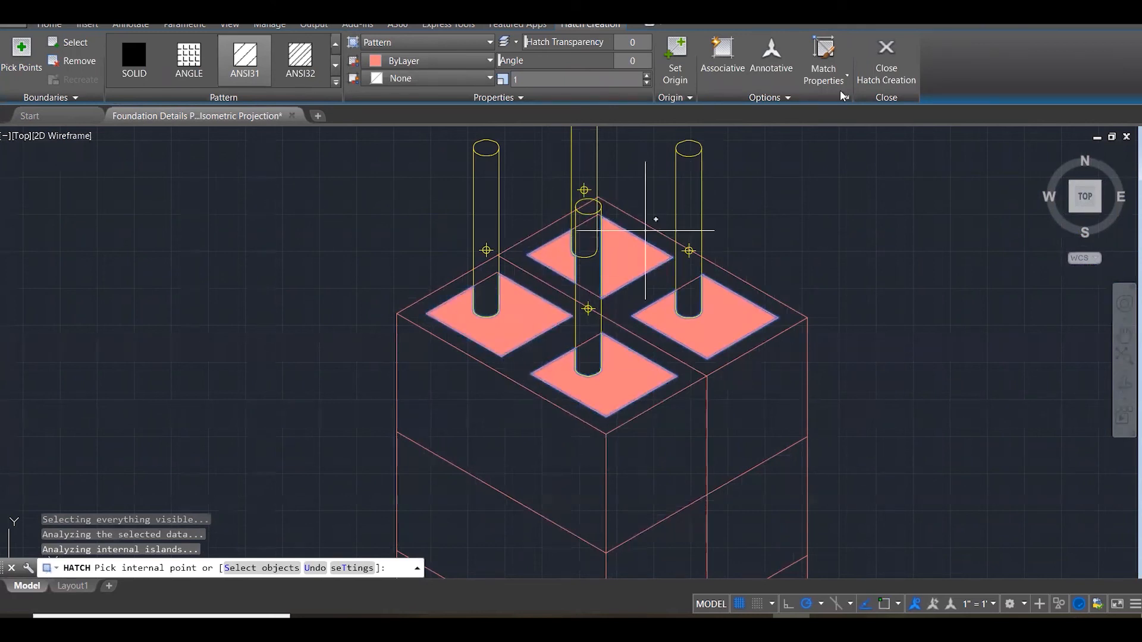
{"action": "left_click", "coordinate": [886, 66]}
Match the column-top core hatch to the concrete hatch on the finished isometric pad foundation's base slab.
{"action": "scroll", "coordinate": [595, 237], "scroll_direction": "down", "scroll_amount": 5}
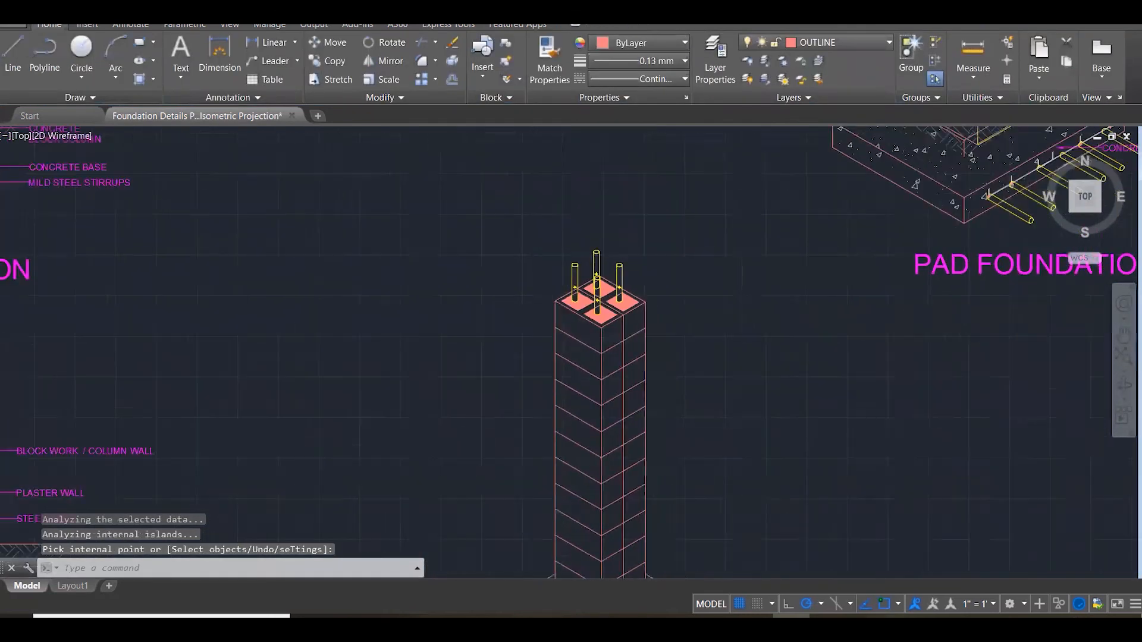
{"action": "scroll", "coordinate": [548, 301], "scroll_direction": "down", "scroll_amount": 1}
{"action": "type", "text": "ma"}
{"action": "key", "text": "Return"}
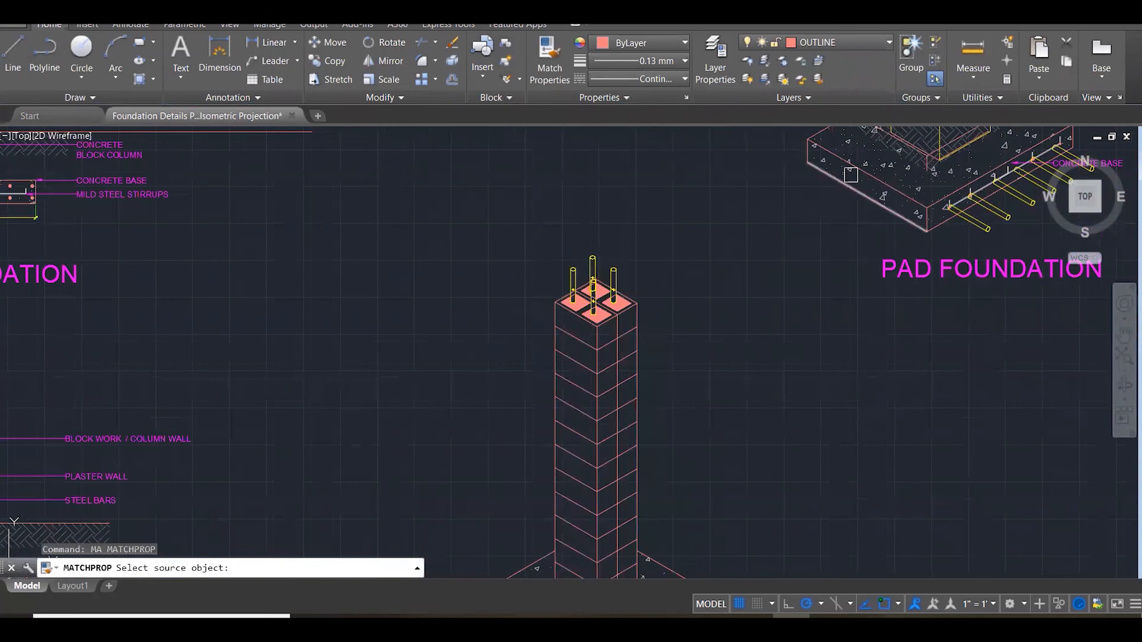
{"action": "left_click", "coordinate": [877, 165]}
{"action": "scroll", "coordinate": [589, 315], "scroll_direction": "up", "scroll_amount": 5}
{"action": "scroll", "coordinate": [587, 318], "scroll_direction": "up", "scroll_amount": 2}
{"action": "left_click", "coordinate": [620, 324]}
{"action": "scroll", "coordinate": [636, 319], "scroll_direction": "down", "scroll_amount": 6}
{"action": "key", "text": "Escape"}
{"action": "key", "text": "Escape"}
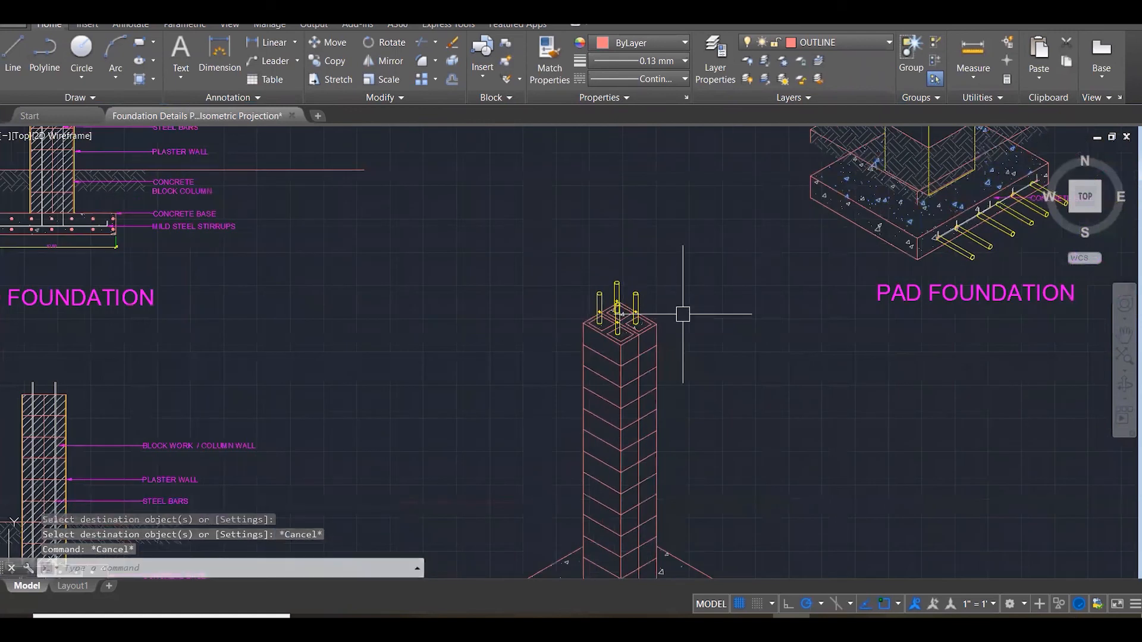
Match the new column's core hatch to the core hatching on top of the finished isometric pad foundation's column.
{"action": "scroll", "coordinate": [683, 314], "scroll_direction": "down", "scroll_amount": 5}
{"action": "scroll", "coordinate": [803, 203], "scroll_direction": "up", "scroll_amount": 5}
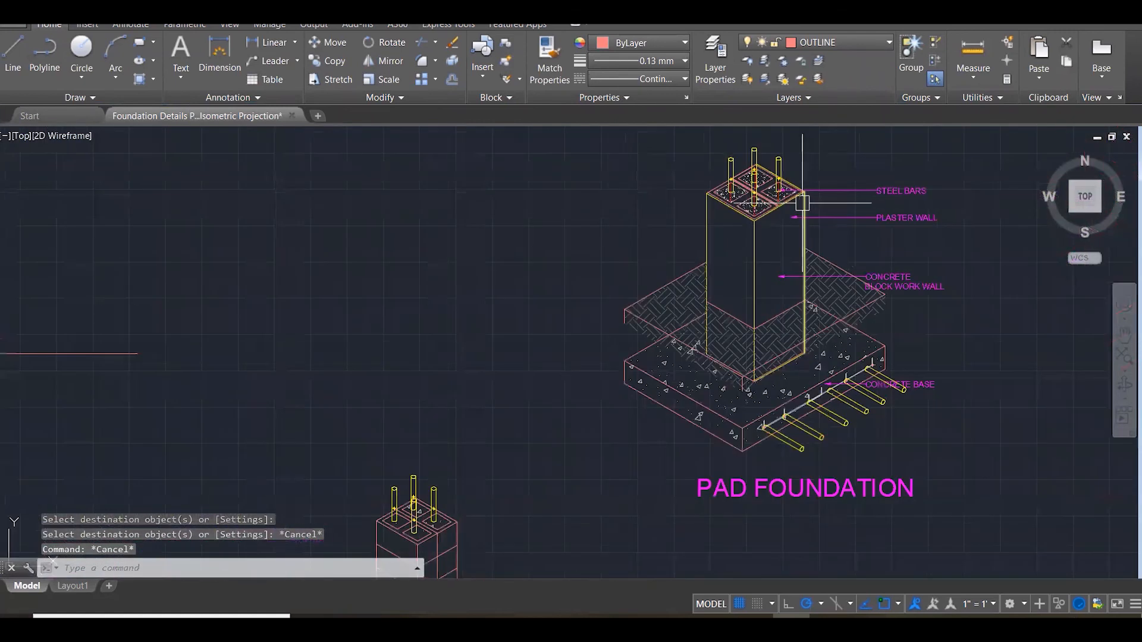
{"action": "scroll", "coordinate": [803, 203], "scroll_direction": "up", "scroll_amount": 1}
{"action": "type", "text": "ma"}
{"action": "key", "text": "Return"}
{"action": "scroll", "coordinate": [740, 214], "scroll_direction": "up", "scroll_amount": 4}
{"action": "scroll", "coordinate": [740, 215], "scroll_direction": "up", "scroll_amount": 2}
{"action": "left_click", "coordinate": [733, 181]}
{"action": "scroll", "coordinate": [814, 187], "scroll_direction": "down", "scroll_amount": 5}
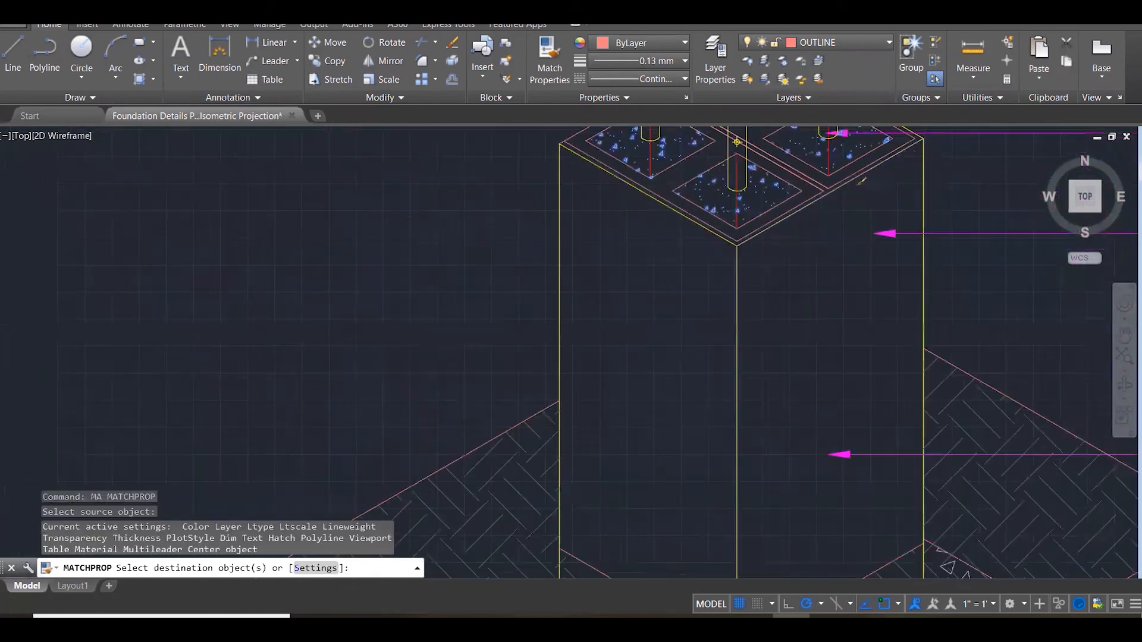
{"action": "scroll", "coordinate": [922, 136], "scroll_direction": "down", "scroll_amount": 1}
{"action": "scroll", "coordinate": [646, 398], "scroll_direction": "up", "scroll_amount": 6}
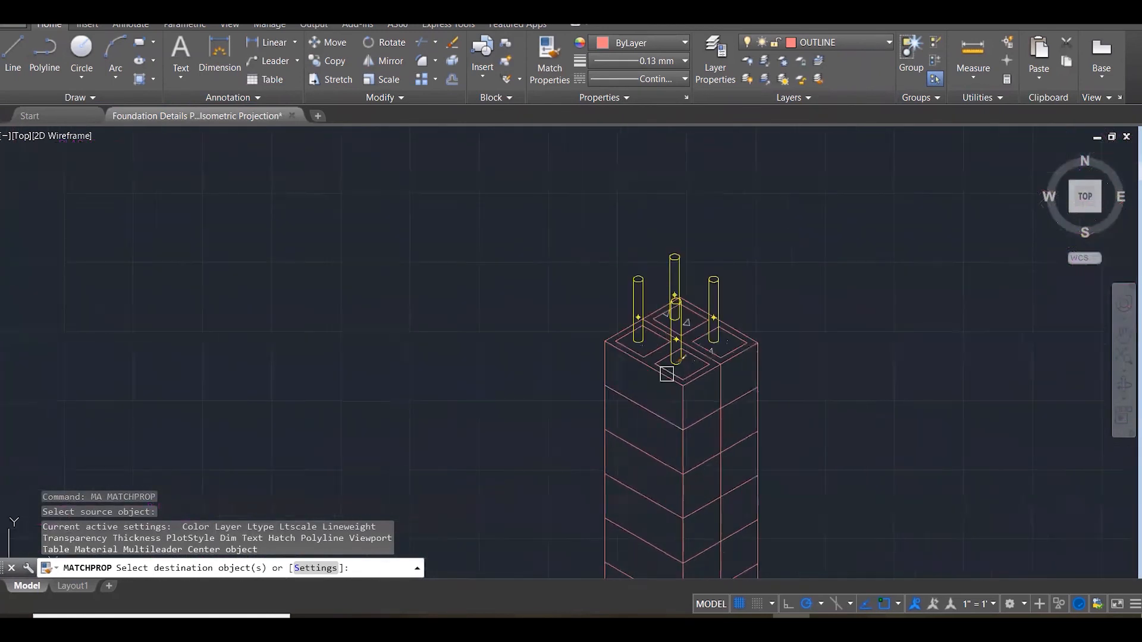
{"action": "left_click", "coordinate": [772, 316]}
{"action": "key", "text": "Escape"}
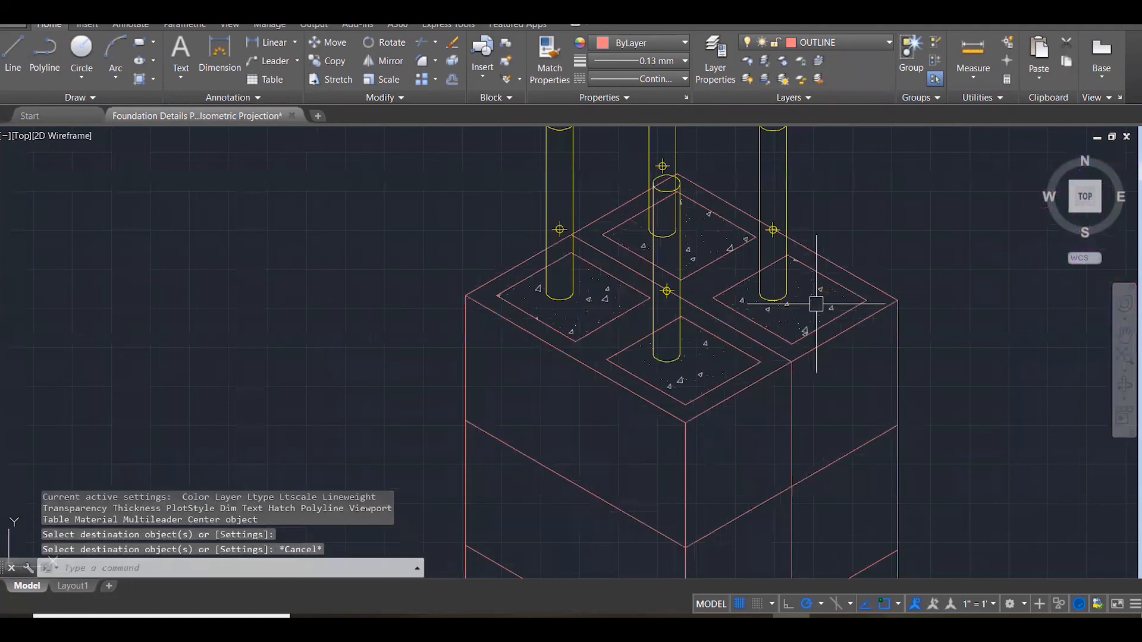
{"action": "key", "text": "Escape"}
{"action": "key", "text": "Escape"}
Set the drawing's point style to the plain dot.
{"action": "scroll", "coordinate": [835, 284], "scroll_direction": "down", "scroll_amount": 2}
{"action": "scroll", "coordinate": [835, 275], "scroll_direction": "down", "scroll_amount": 1}
{"action": "type", "text": "DDPTYPE"}
{"action": "key", "text": "Return"}
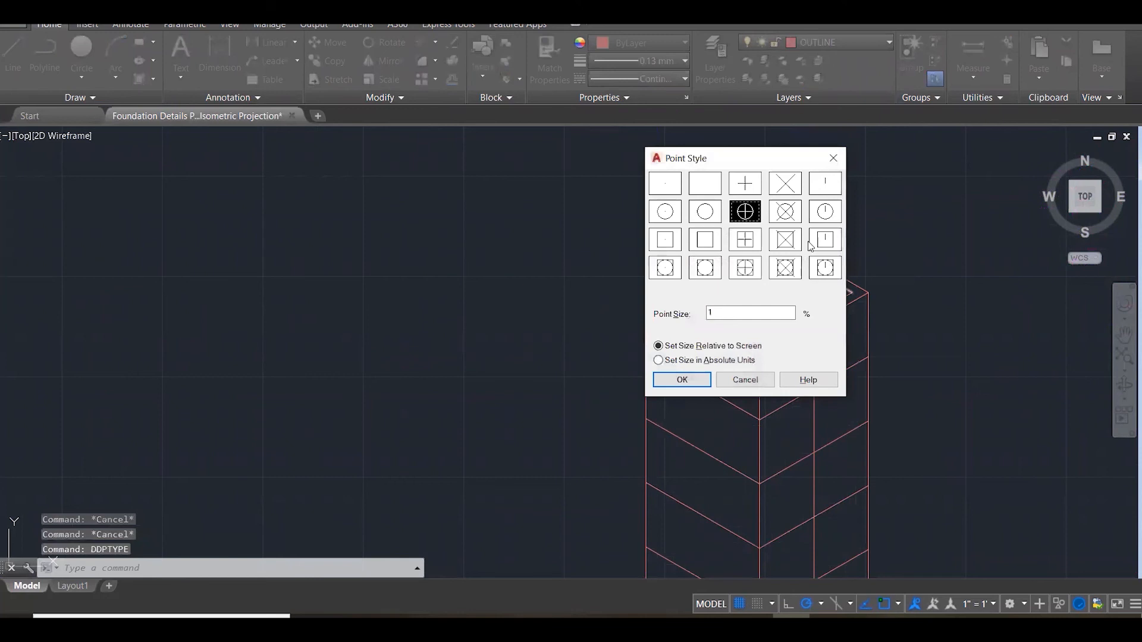
{"action": "left_click", "coordinate": [671, 189]}
{"action": "left_click", "coordinate": [682, 380]}
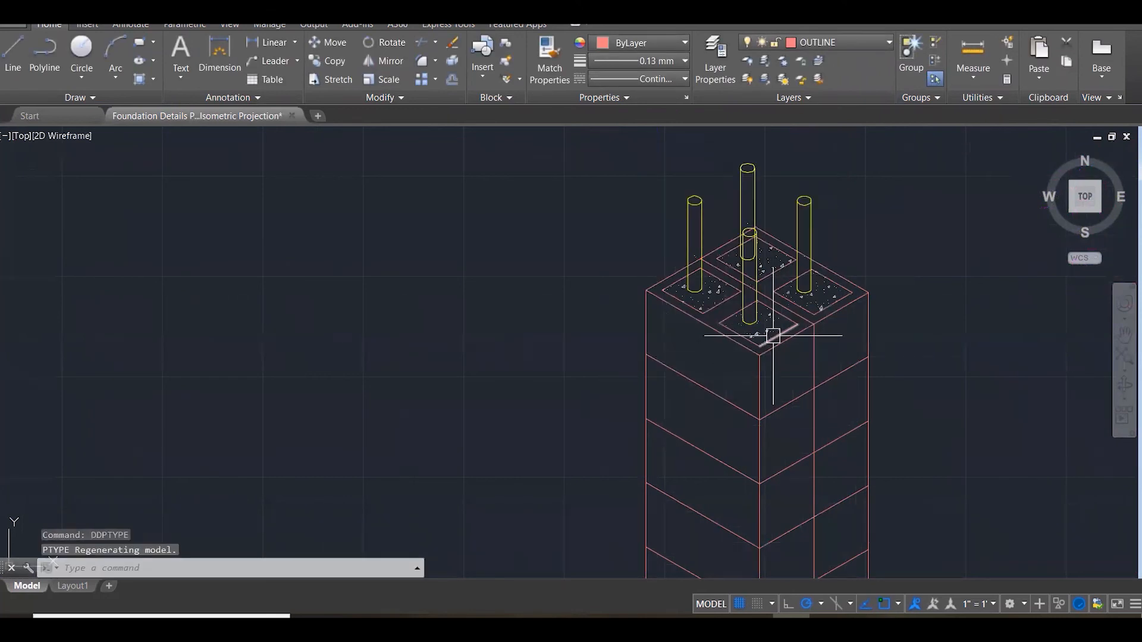
{"action": "key", "text": "Escape"}
{"action": "key", "text": "Escape"}
{"action": "key", "text": "Escape"}
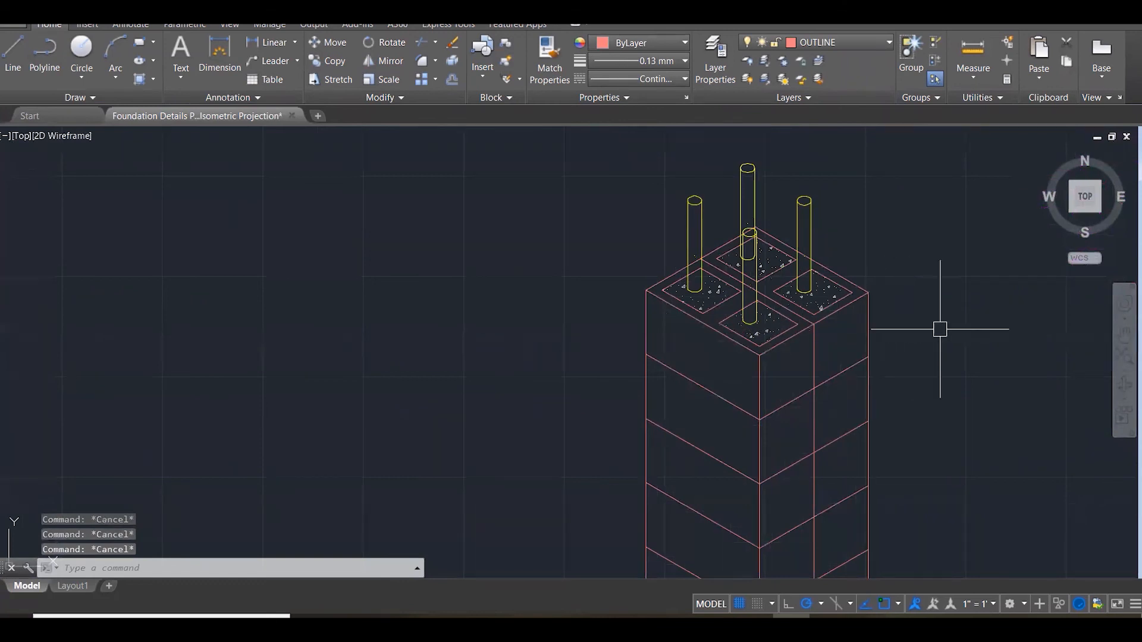
Draw a vertical guide line to the right of the new isometric foundation, running from above the column top to below the base.
{"action": "scroll", "coordinate": [942, 328], "scroll_direction": "down", "scroll_amount": 3}
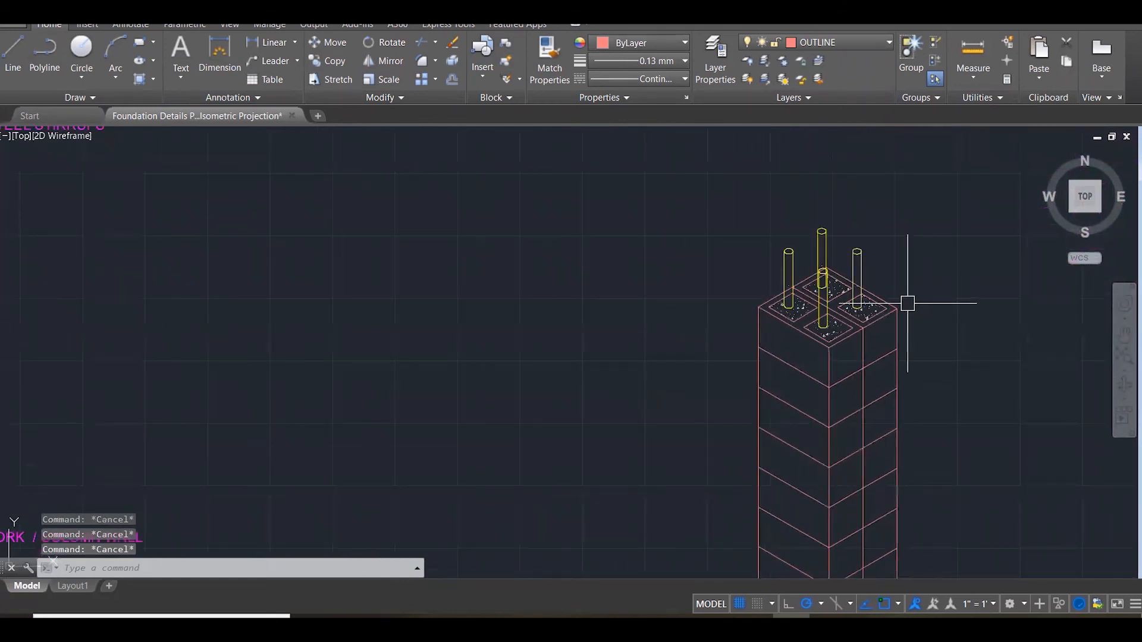
{"action": "scroll", "coordinate": [596, 278], "scroll_direction": "down", "scroll_amount": 1}
{"action": "scroll", "coordinate": [597, 278], "scroll_direction": "down", "scroll_amount": 4}
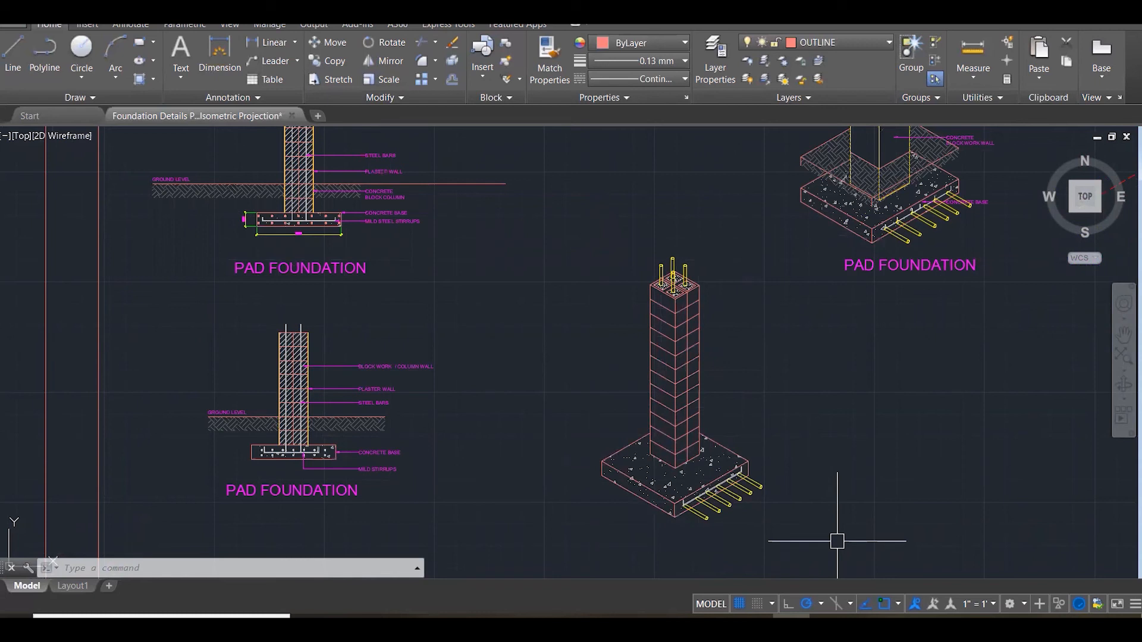
{"action": "type", "text": "L"}
{"action": "key", "text": "Return"}
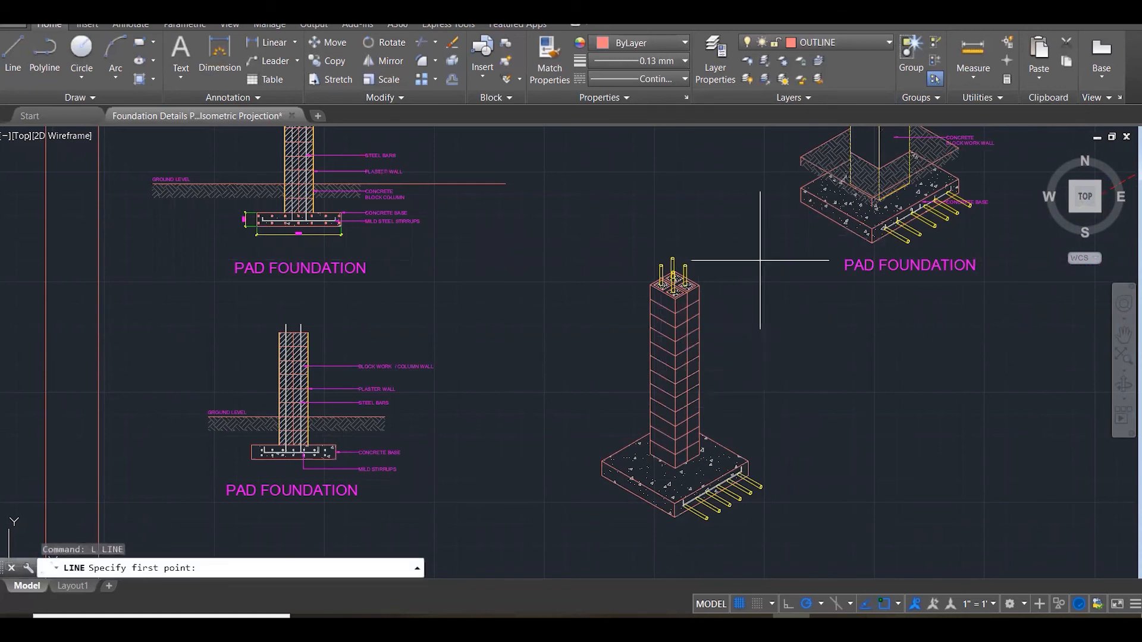
{"action": "left_click", "coordinate": [785, 250]}
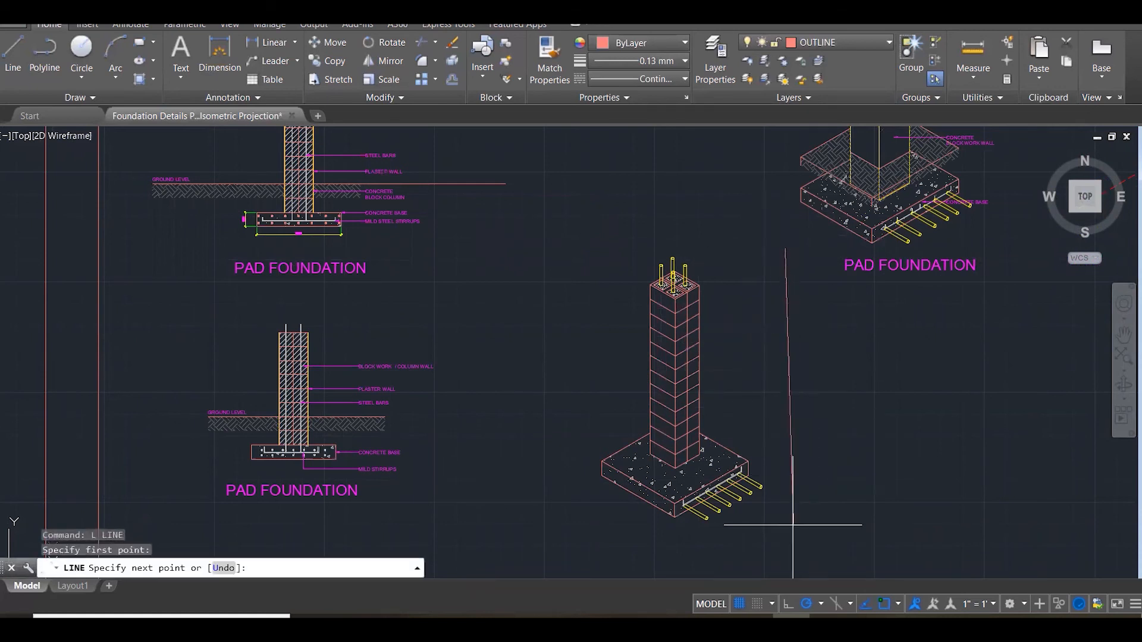
{"action": "left_click", "coordinate": [785, 552]}
{"action": "key", "text": "Escape"}
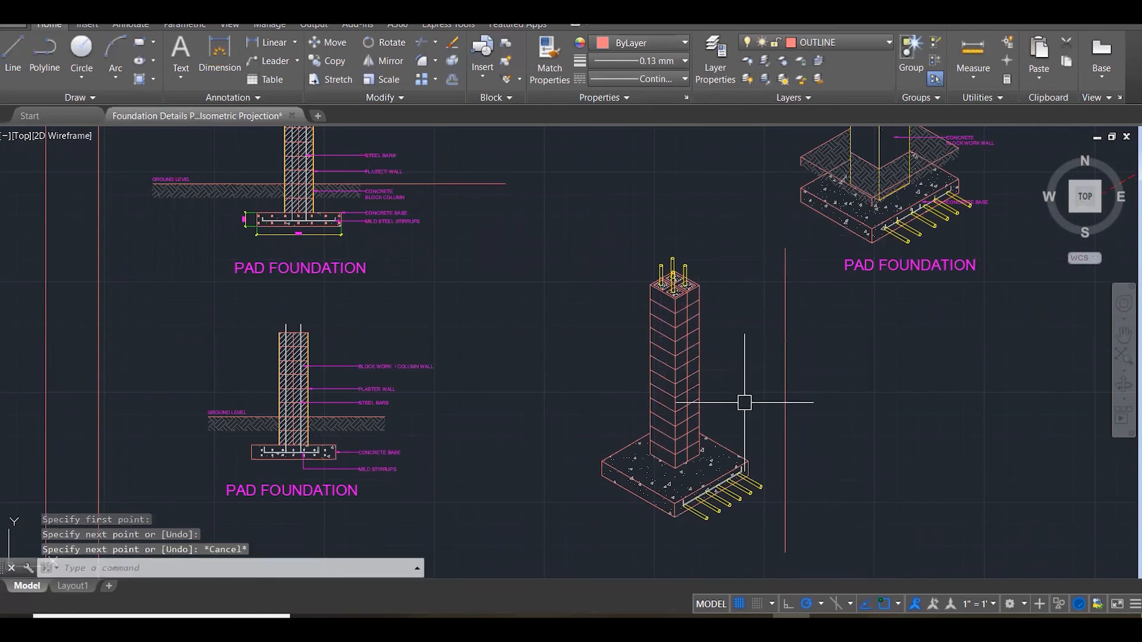
Make TEXT the current layer and add a multileader from the end of the rearmost base bar to the guide line, reading "STEEL BARR".
{"action": "left_click", "coordinate": [841, 43]}
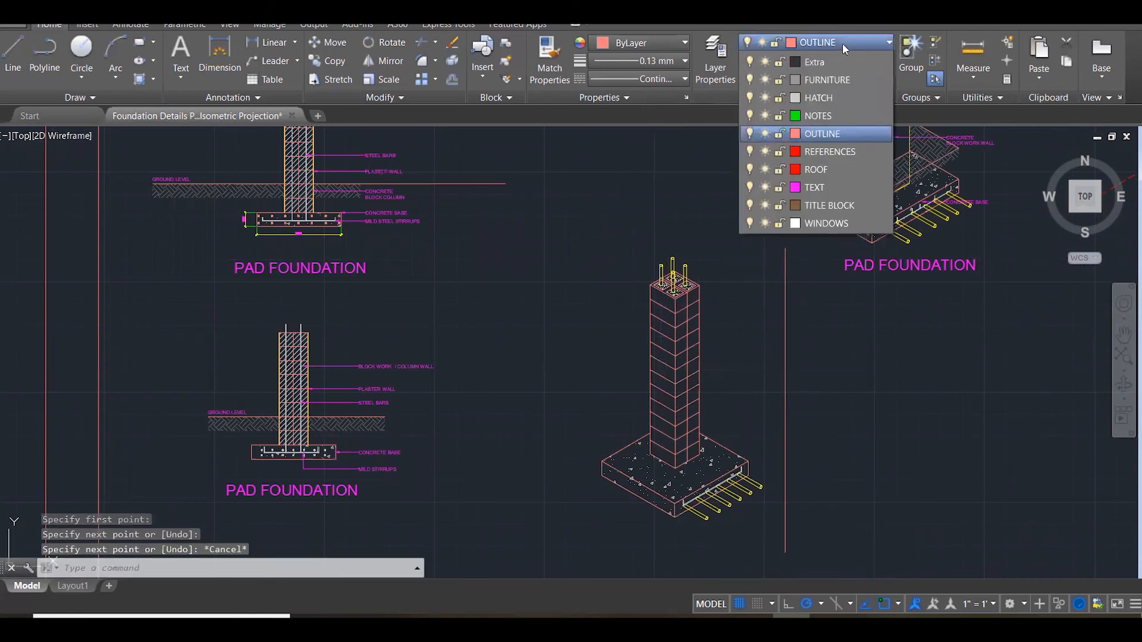
{"action": "left_click", "coordinate": [836, 292]}
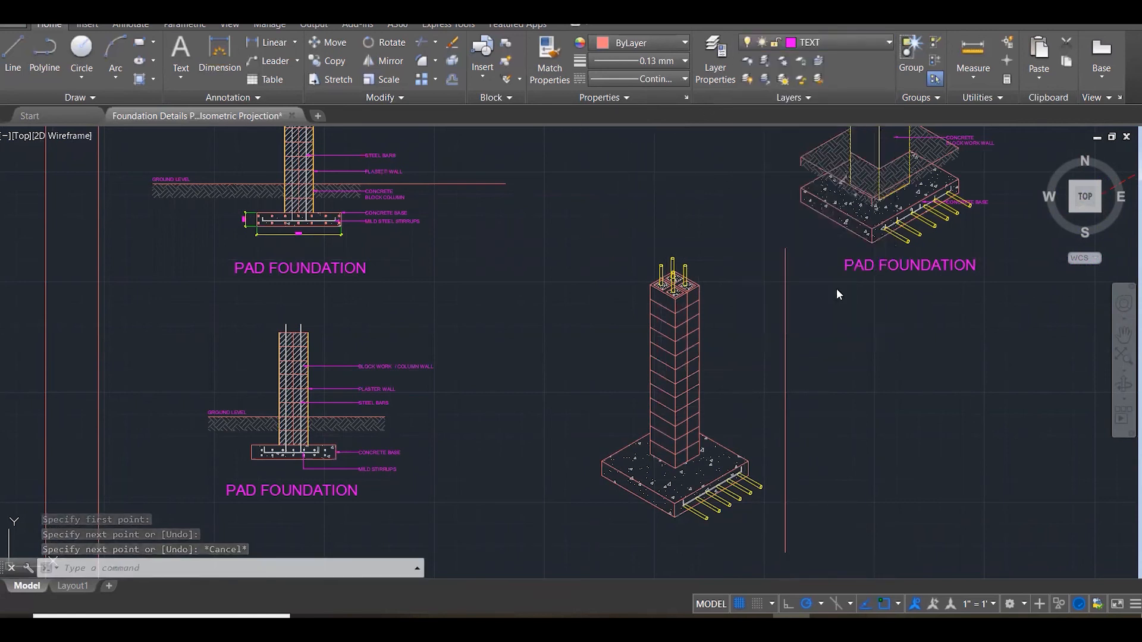
{"action": "left_click", "coordinate": [297, 61]}
{"action": "left_click", "coordinate": [285, 83]}
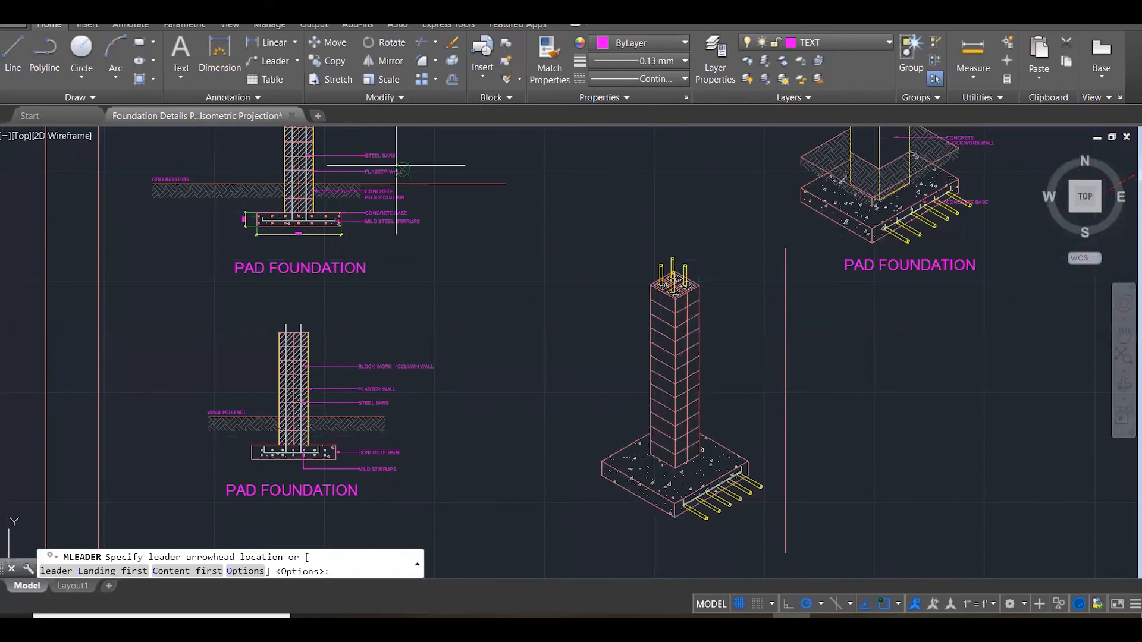
{"action": "left_click", "coordinate": [761, 487]}
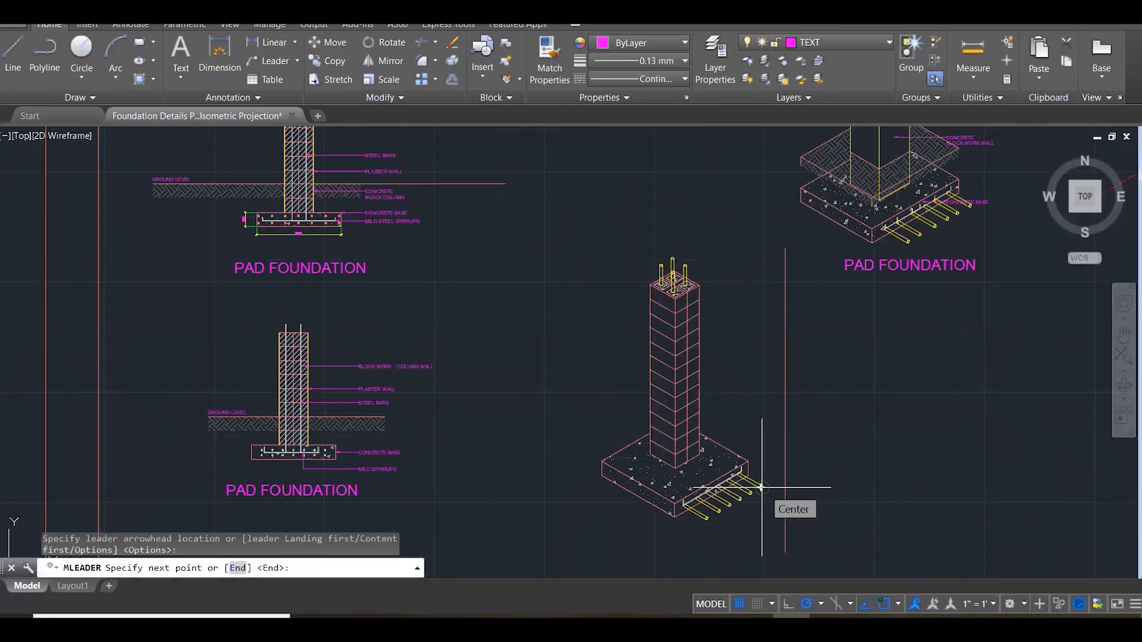
{"action": "scroll", "coordinate": [761, 488], "scroll_direction": "up", "scroll_amount": 2}
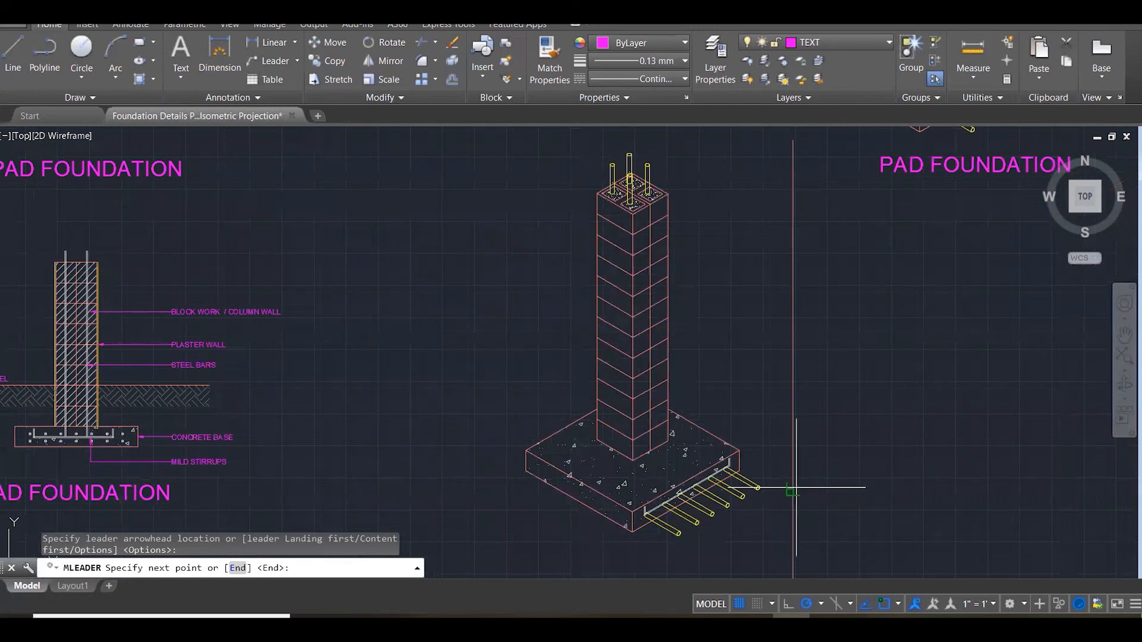
{"action": "type", "text": "E"}
{"action": "key", "text": "Return"}
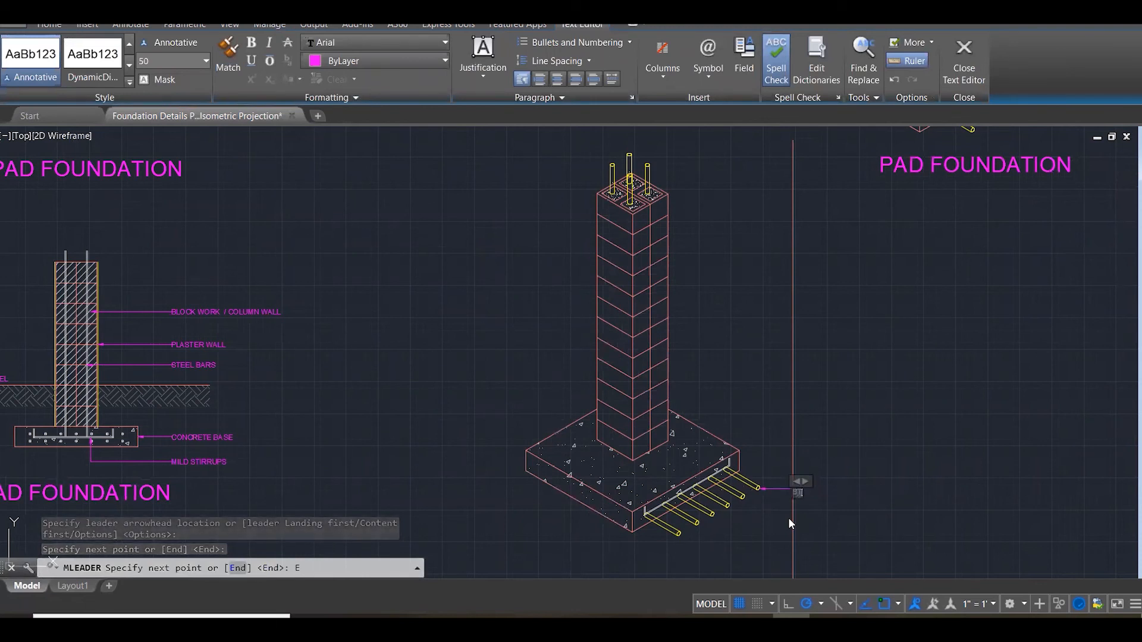
{"action": "type", "text": "STEEL BARR"}
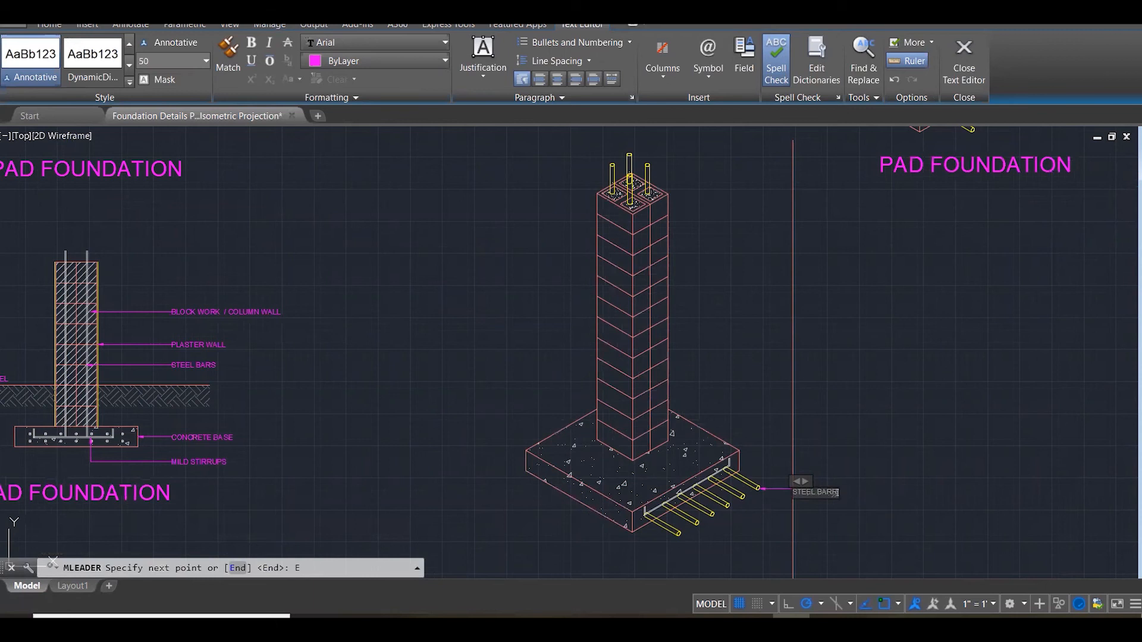
{"action": "left_click", "coordinate": [898, 429]}
Correct the base bar leader's text to "STEEL BARS".
{"action": "left_click", "coordinate": [826, 489]}
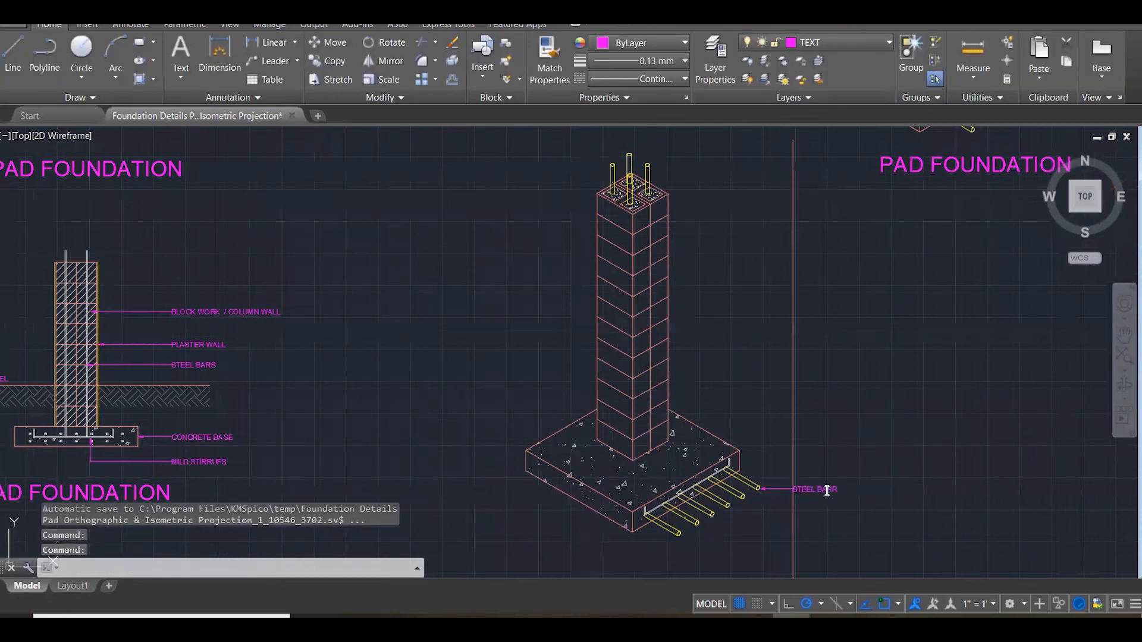
{"action": "double_click", "coordinate": [827, 490]}
{"action": "scroll", "coordinate": [831, 490], "scroll_direction": "up", "scroll_amount": 3}
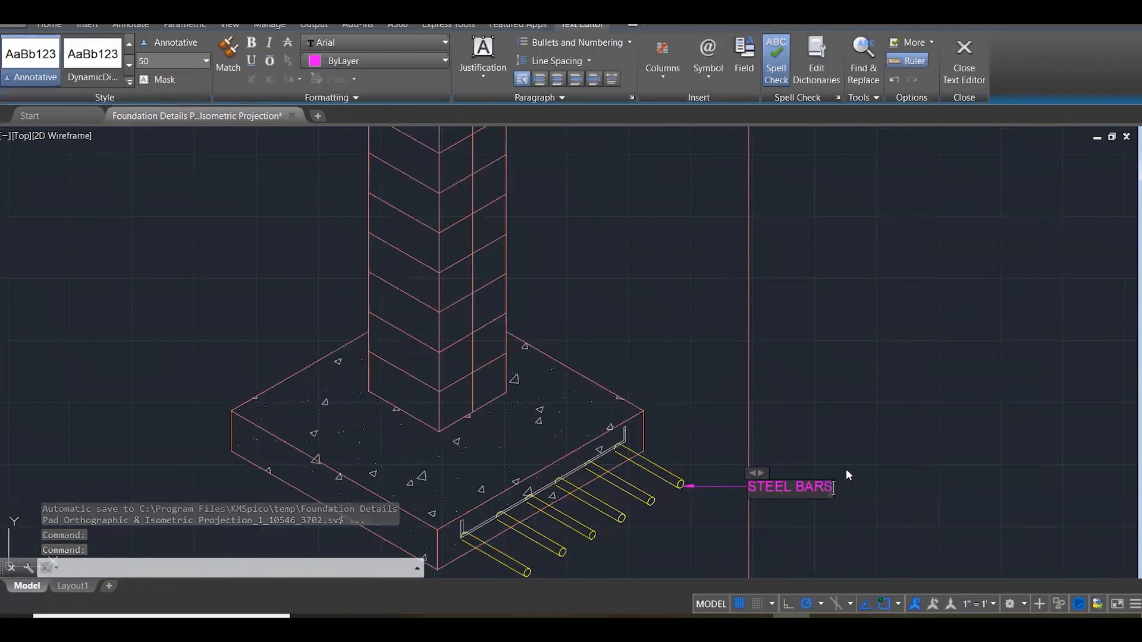
{"action": "left_click", "coordinate": [906, 421]}
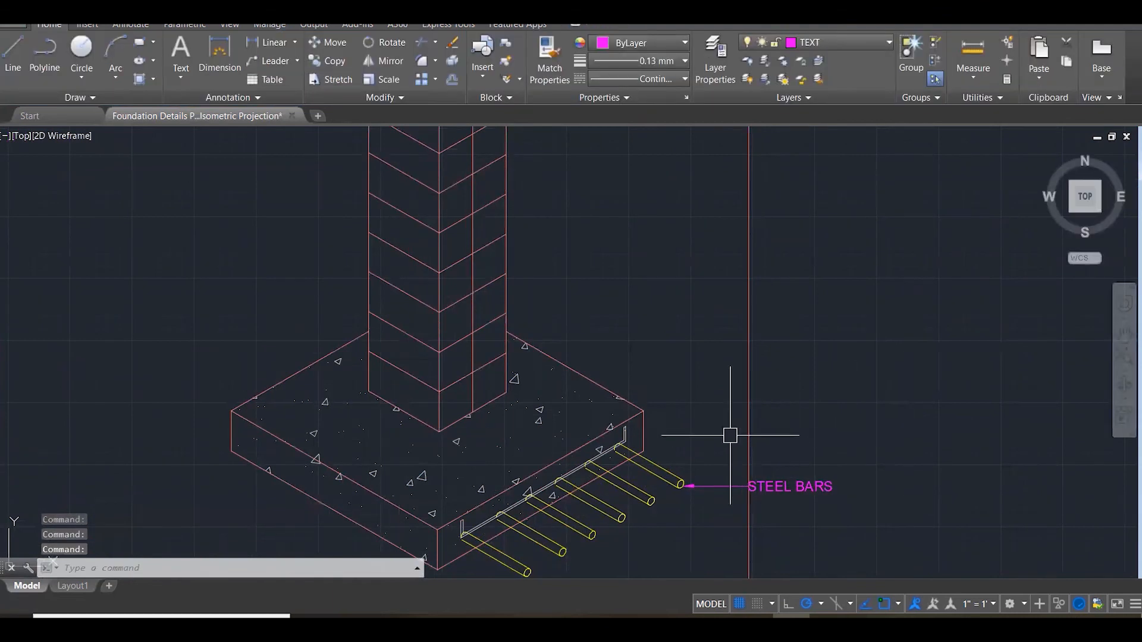
Add a multileader from the right corner of the base slab's top face to the guide line, reading "CONCRETE BASE".
{"action": "type", "text": "mleader"}
{"action": "key", "text": "Return"}
{"action": "left_click", "coordinate": [643, 410]}
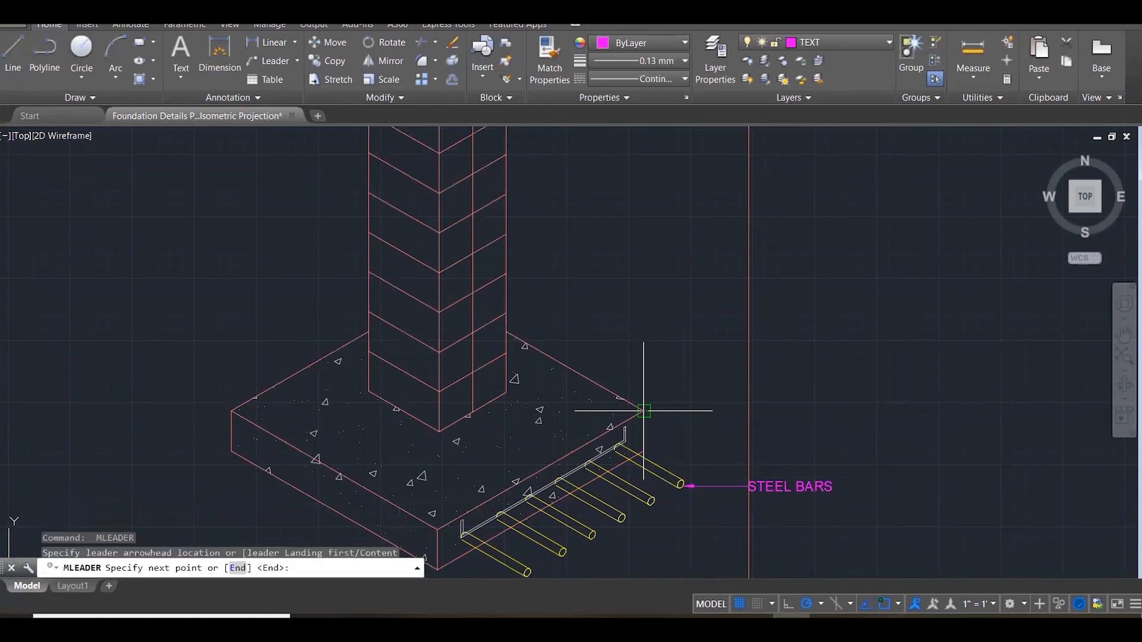
{"action": "left_click", "coordinate": [748, 410]}
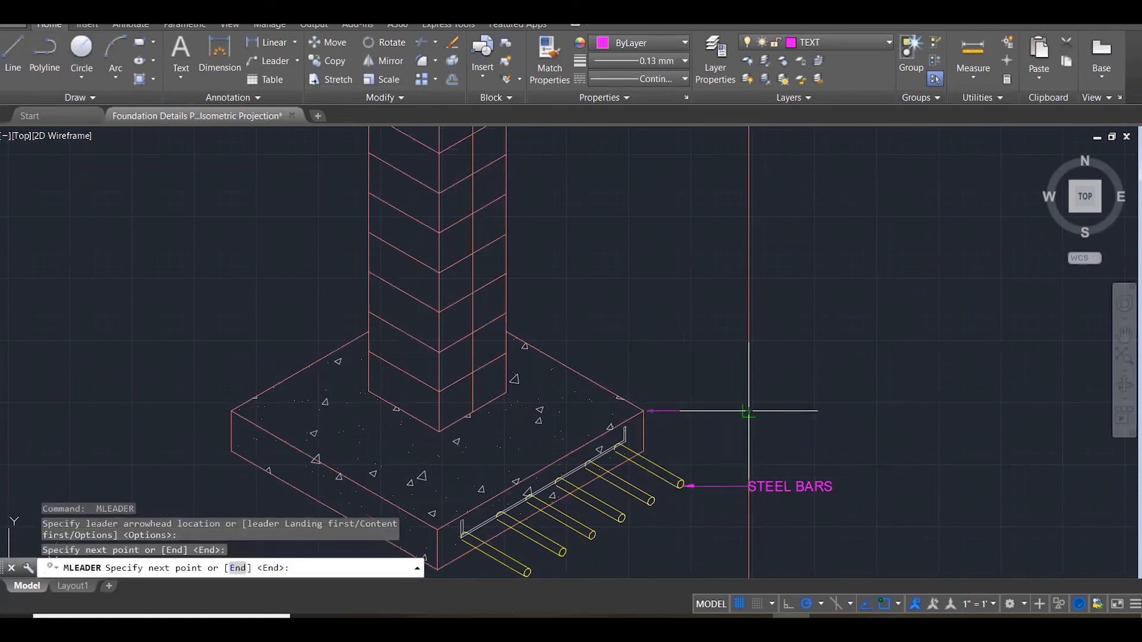
{"action": "type", "text": "E"}
{"action": "key", "text": "Return"}
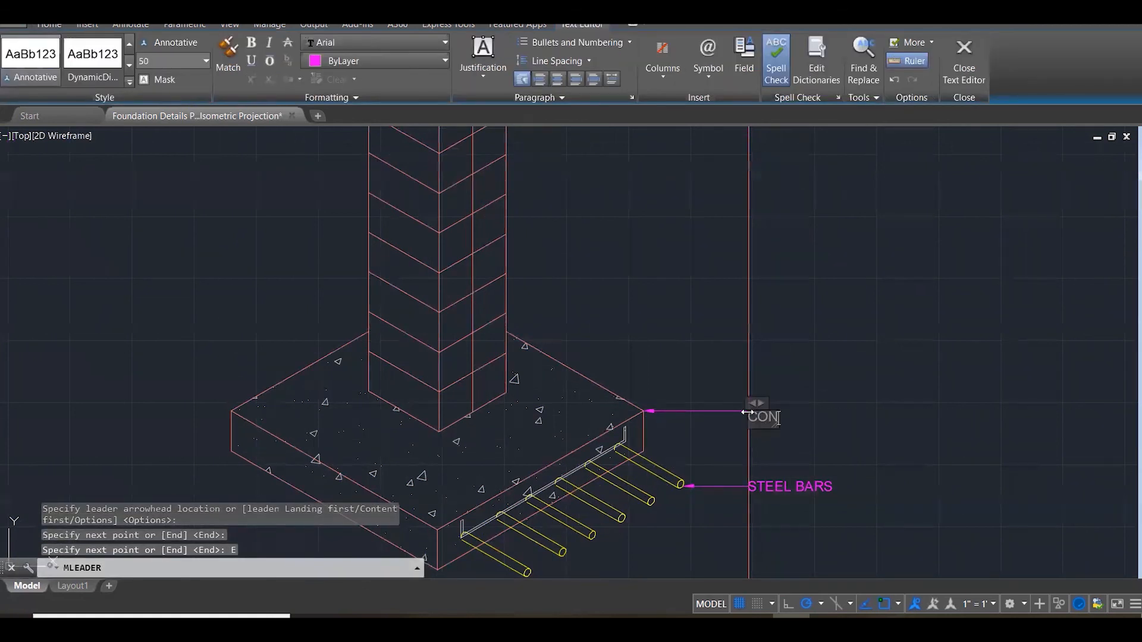
{"action": "type", "text": "CONCRETE BASE"}
{"action": "left_click", "coordinate": [876, 214]}
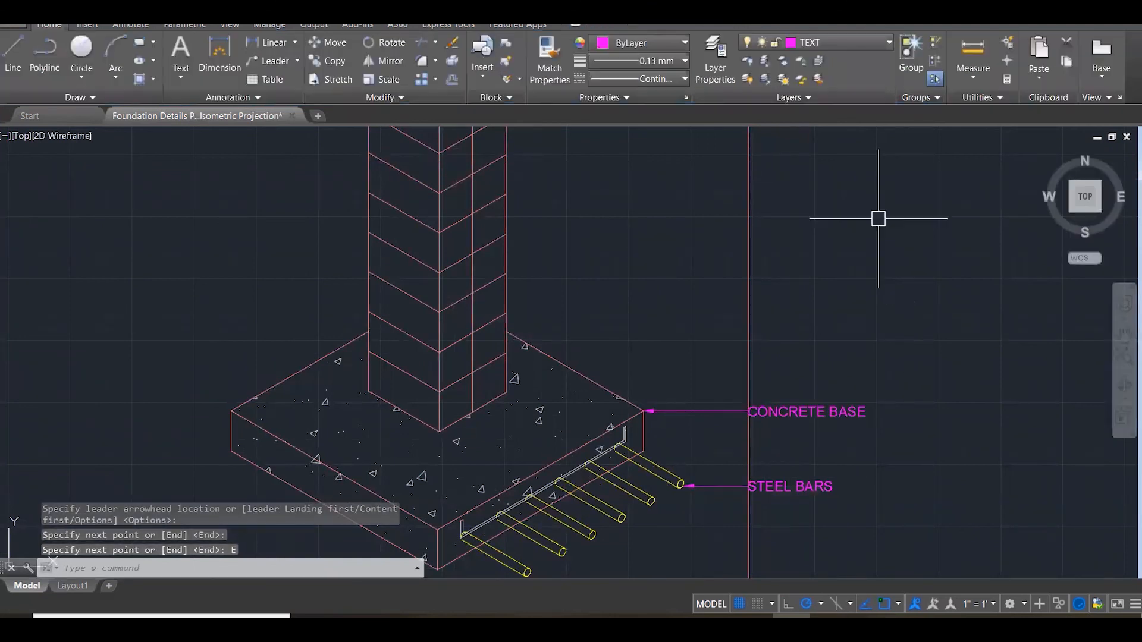
Add a multileader from the column's right face, above the base, horizontally to the guide line, reading "BLOCK WALL / COLUMN".
{"action": "key", "text": "Return"}
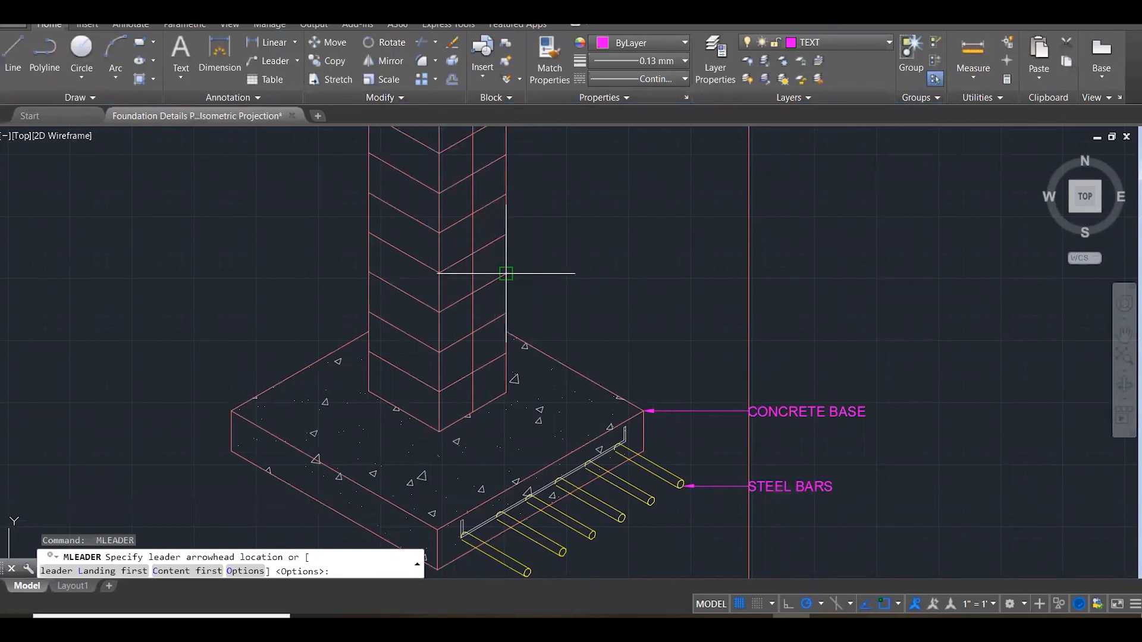
{"action": "left_click", "coordinate": [502, 296]}
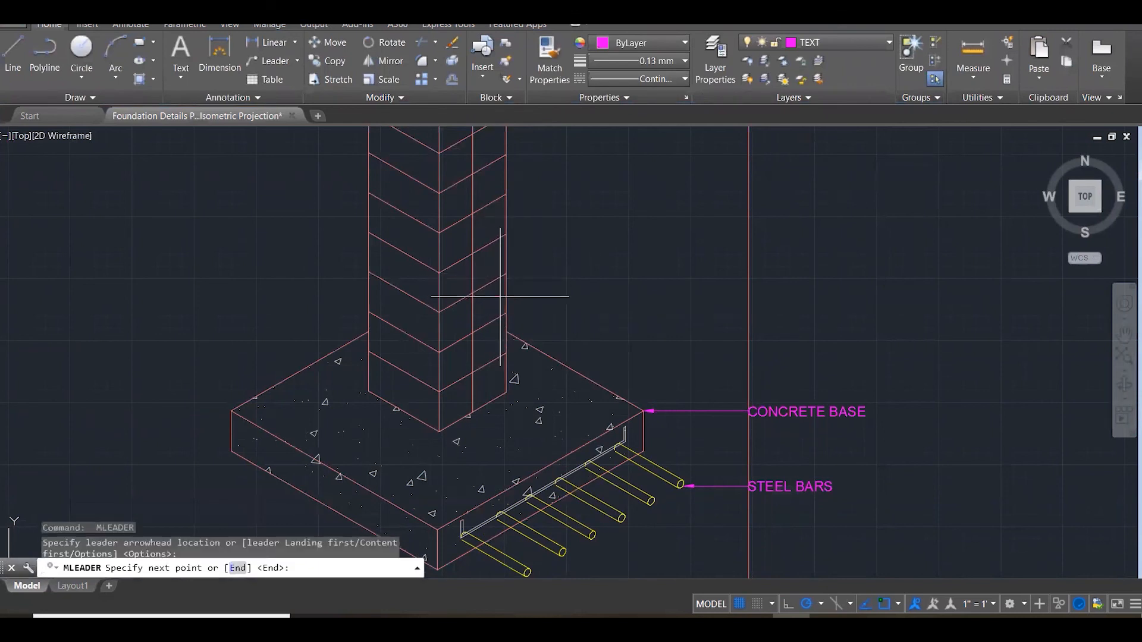
{"action": "left_click", "coordinate": [748, 297]}
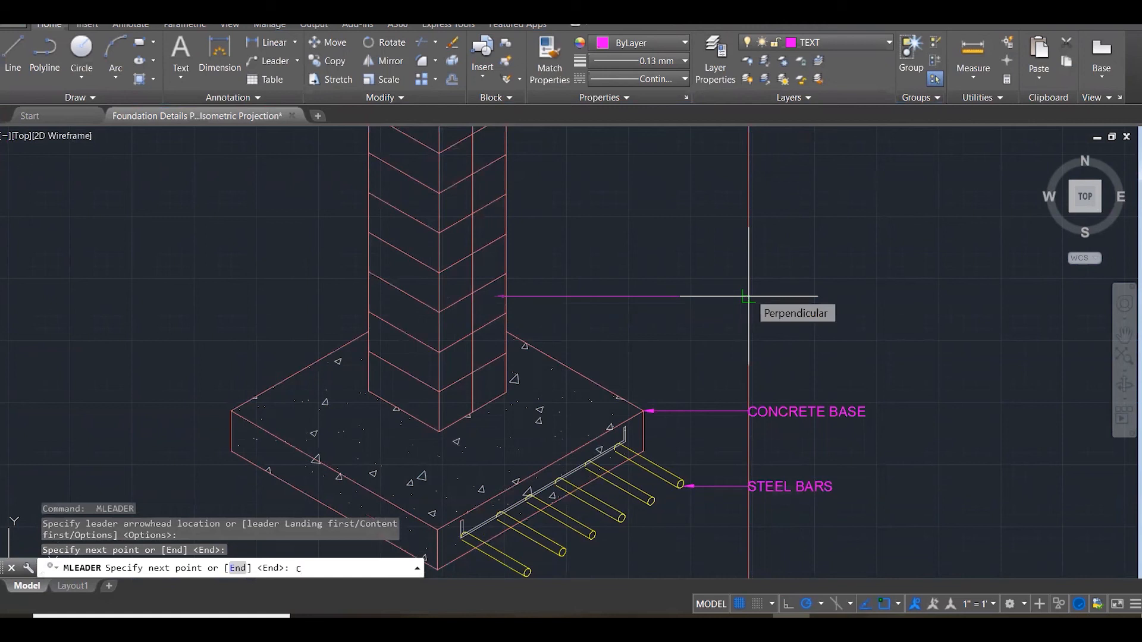
{"action": "type", "text": "E"}
{"action": "key", "text": "Return"}
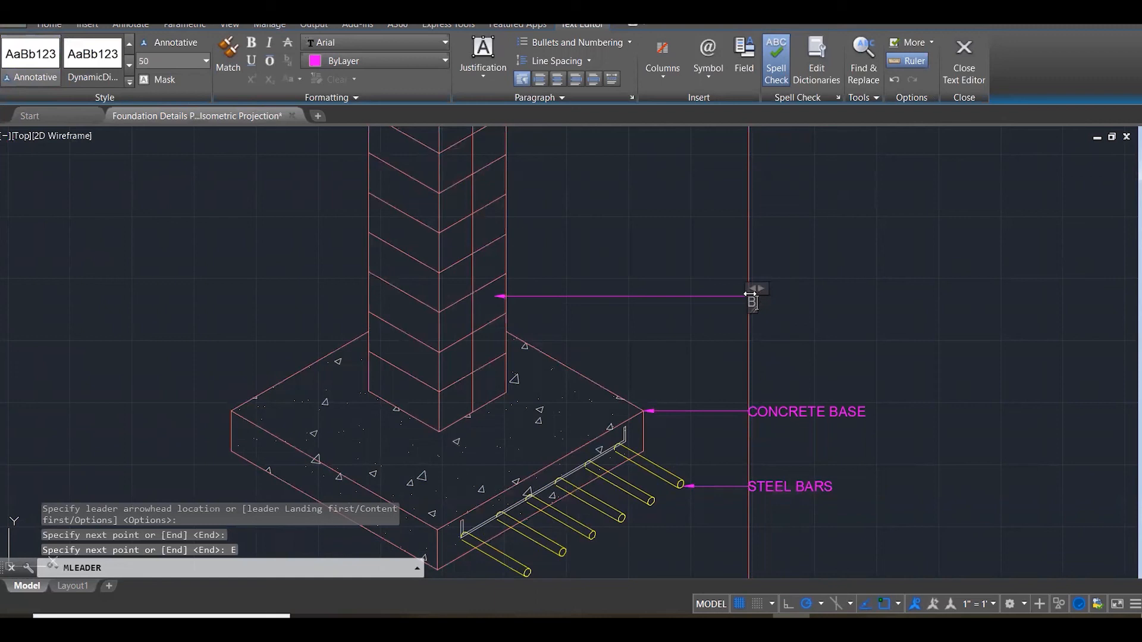
{"action": "type", "text": "BLOCK WALL / COLUMN"}
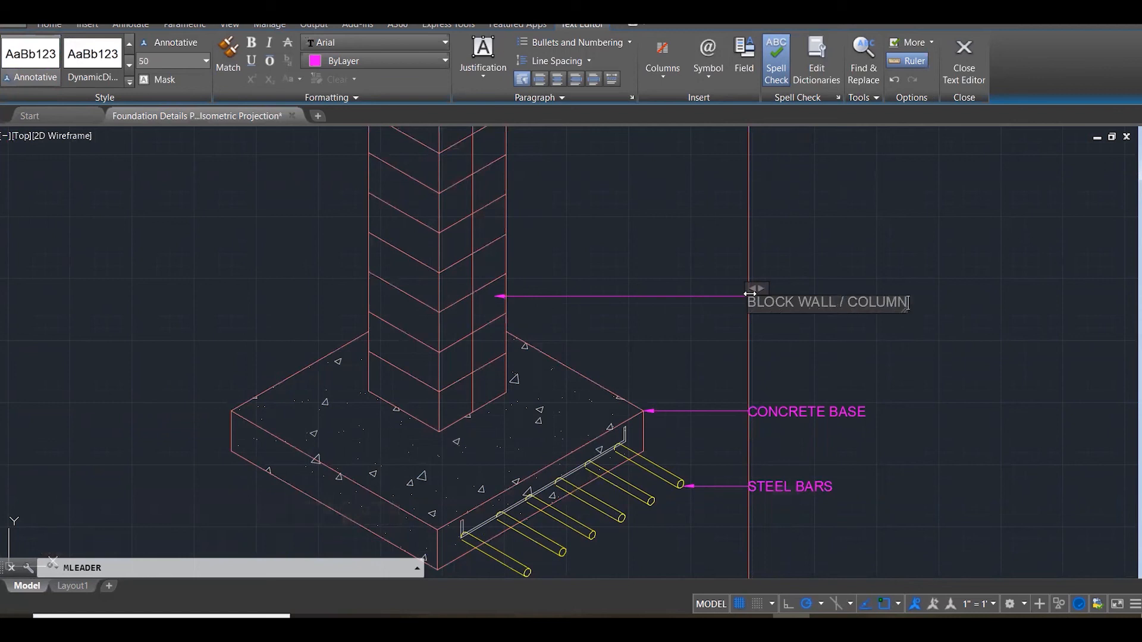
{"action": "left_click", "coordinate": [914, 236]}
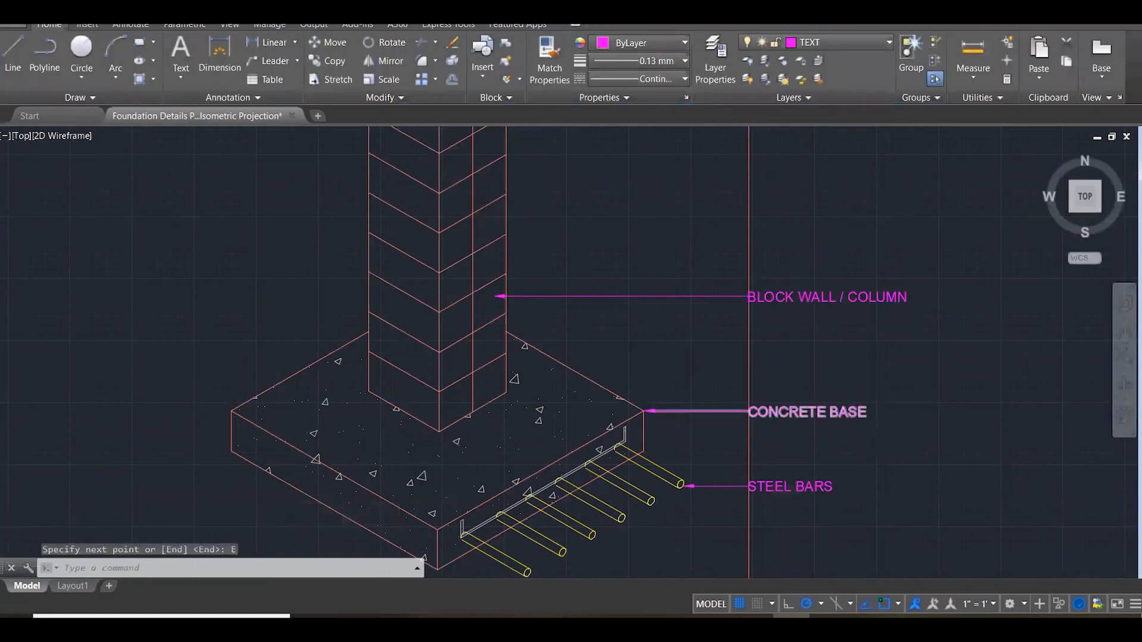
Add a multileader from the right bend of the stirrup in the base slab to the guide line, reading "MILD STEEL STIRRUPS".
{"action": "scroll", "coordinate": [841, 459], "scroll_direction": "down", "scroll_amount": 3}
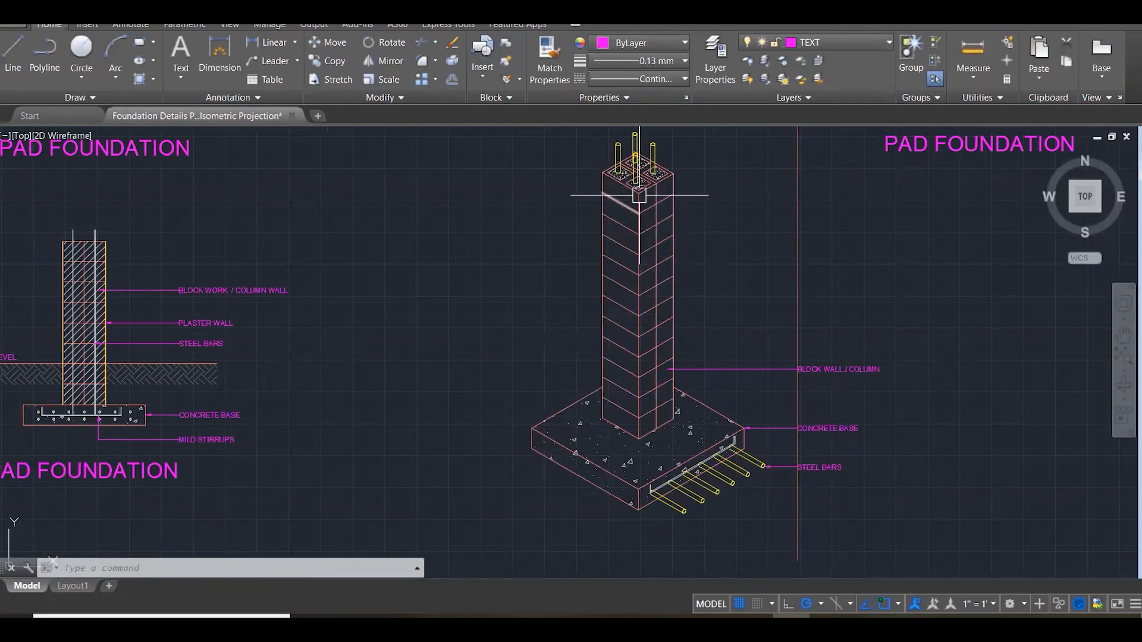
{"action": "key", "text": "space"}
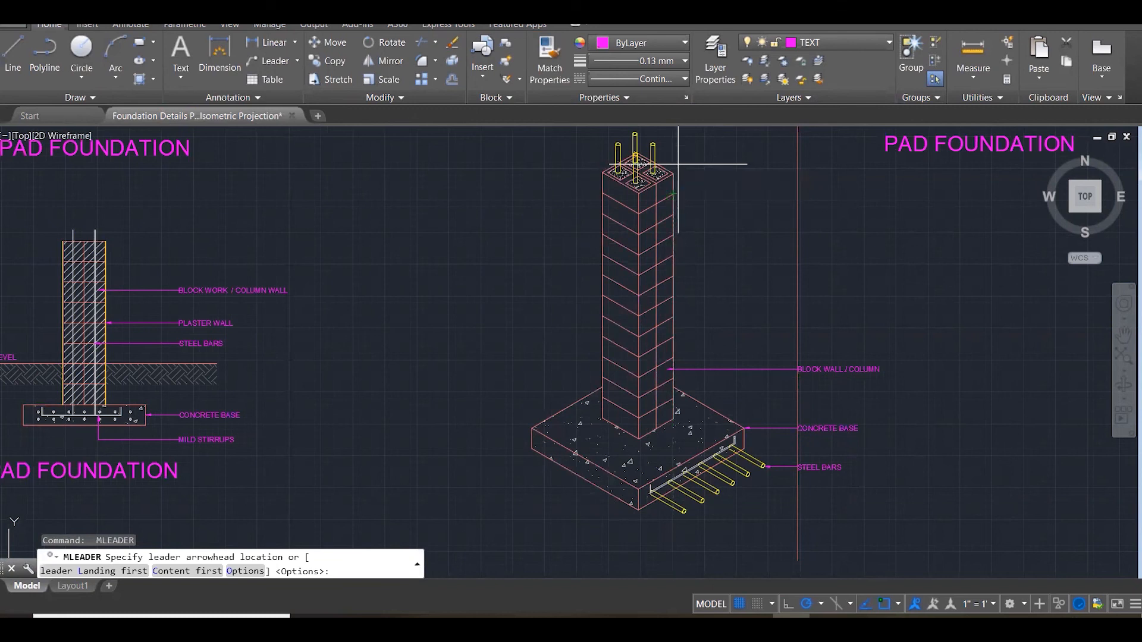
{"action": "scroll", "coordinate": [672, 476], "scroll_direction": "up", "scroll_amount": 3}
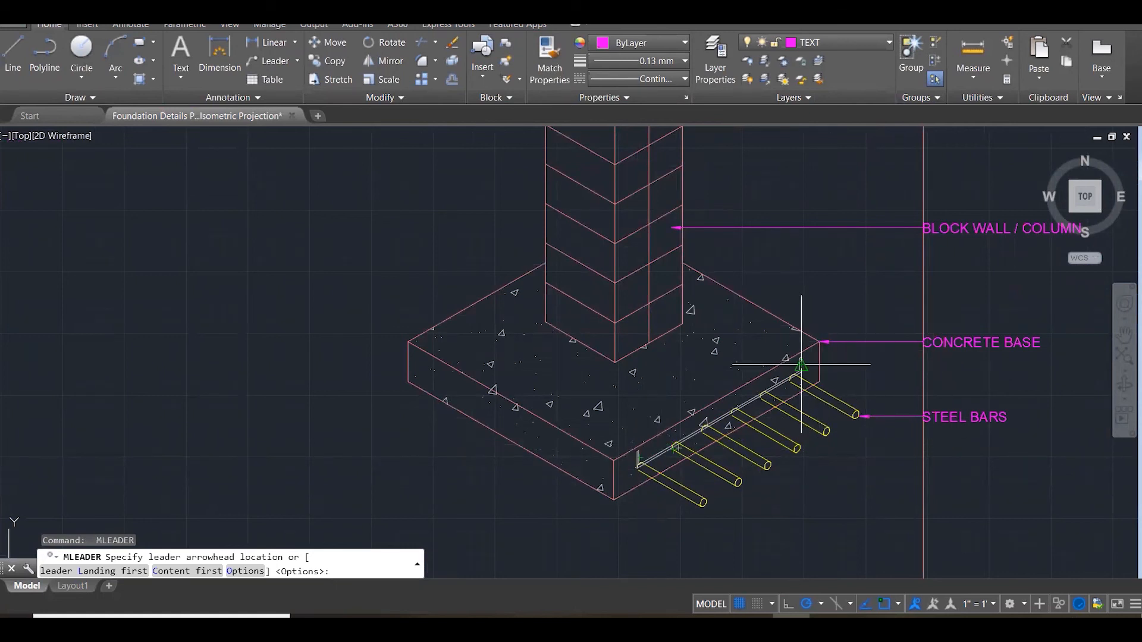
{"action": "scroll", "coordinate": [801, 364], "scroll_direction": "up", "scroll_amount": 3}
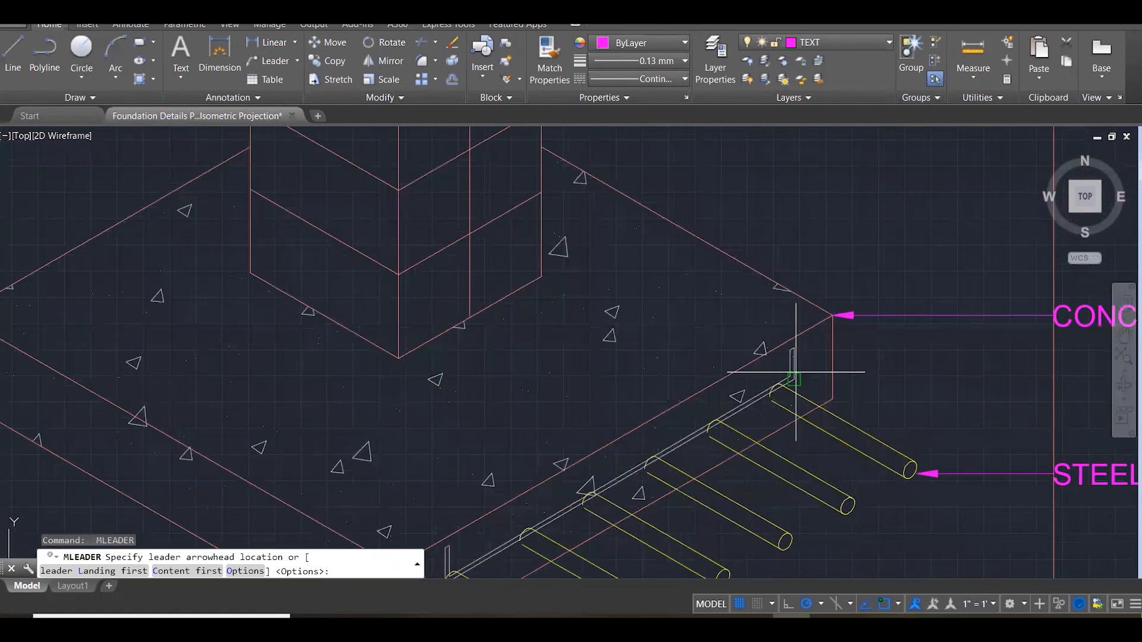
{"action": "left_click", "coordinate": [795, 377]}
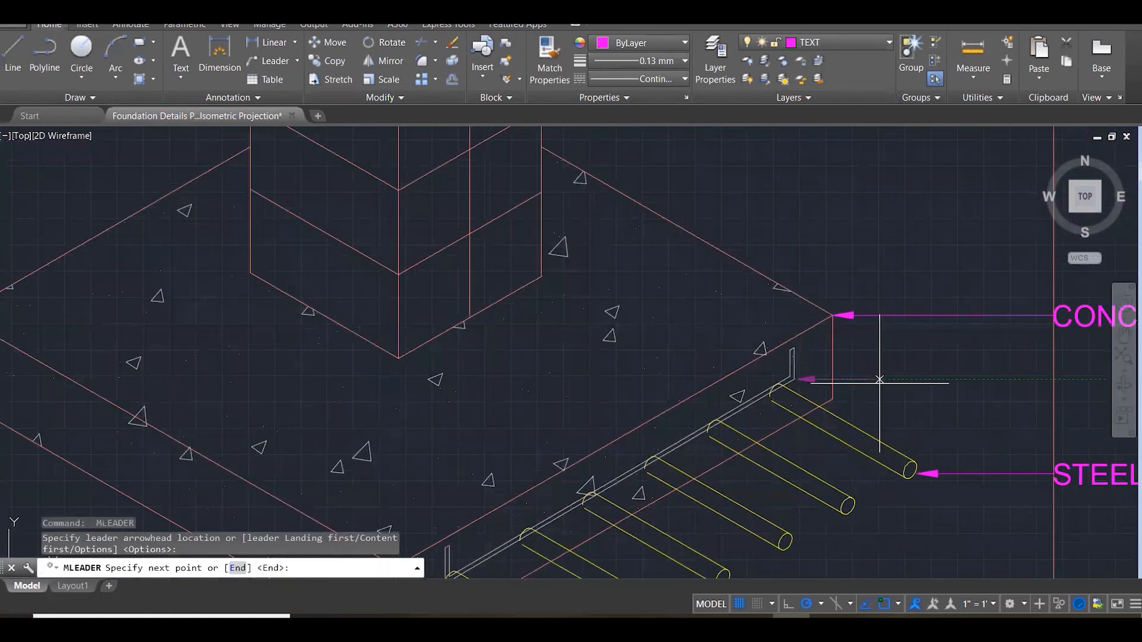
{"action": "left_click", "coordinate": [1053, 379]}
{"action": "type", "text": "E"}
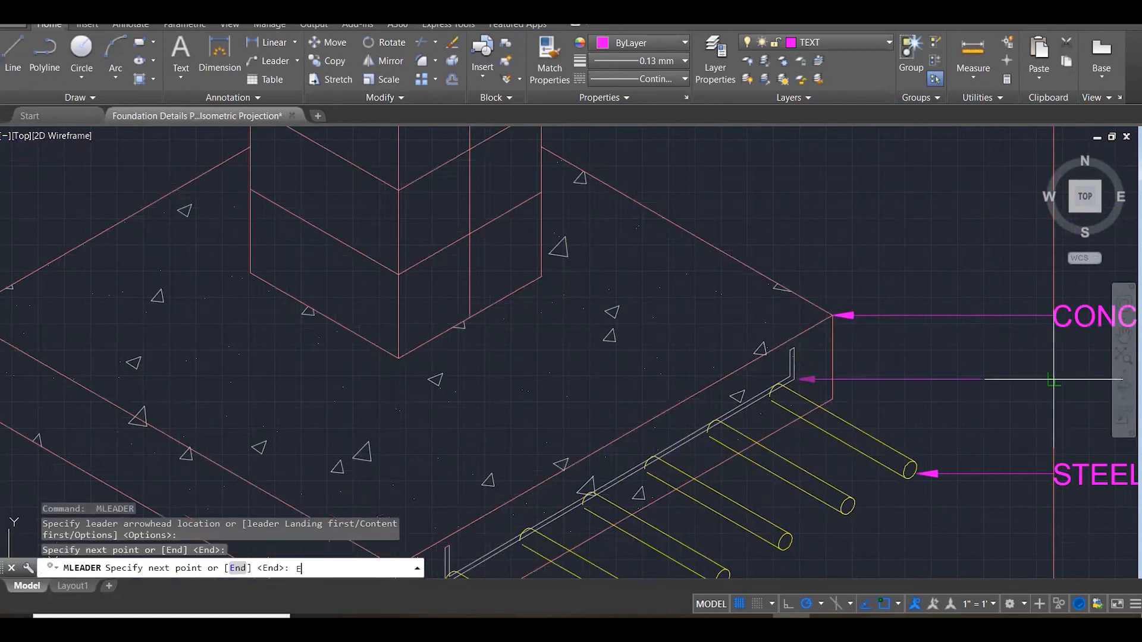
{"action": "key", "text": "Return"}
{"action": "type", "text": "MILD"}
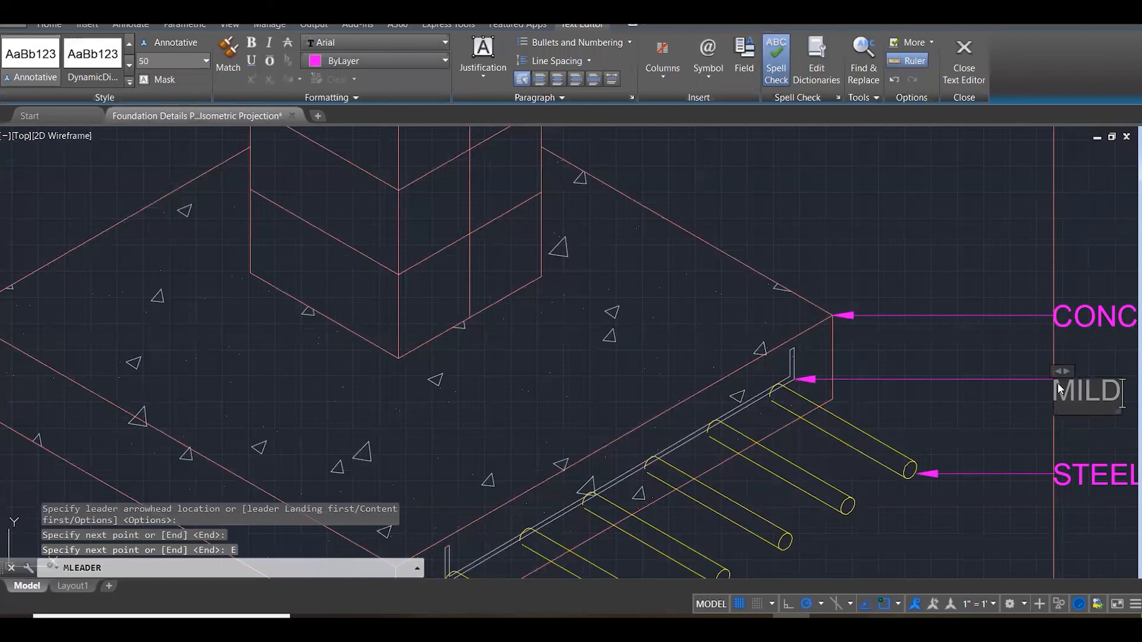
{"action": "type", "text": " STEEL ST"}
{"action": "type", "text": "RIP"}
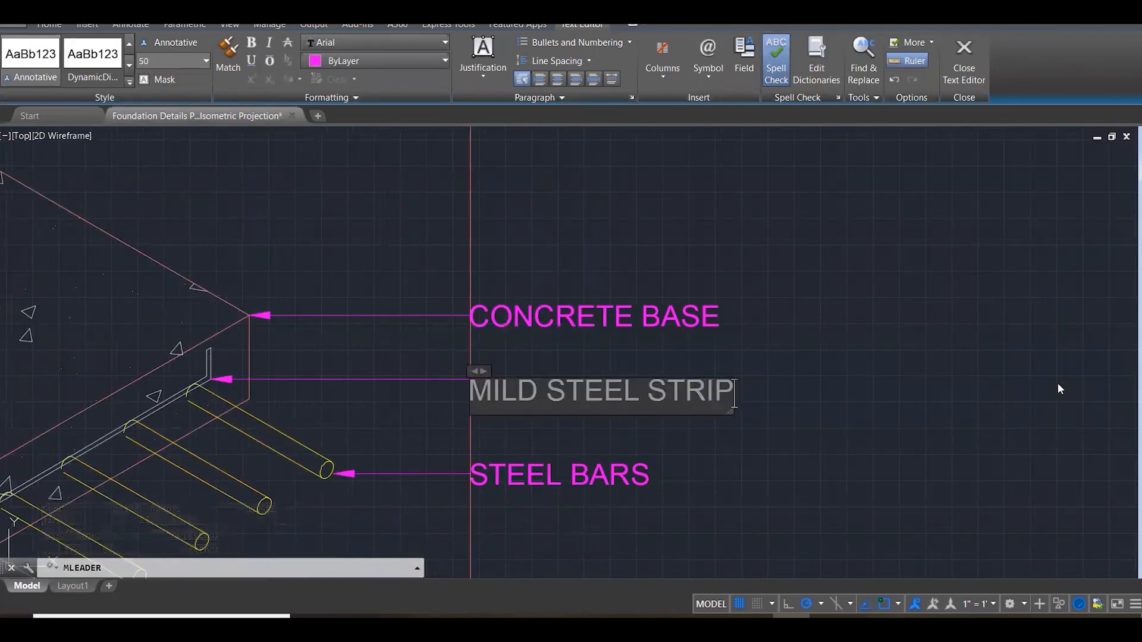
{"action": "key", "text": "BackSpace"}
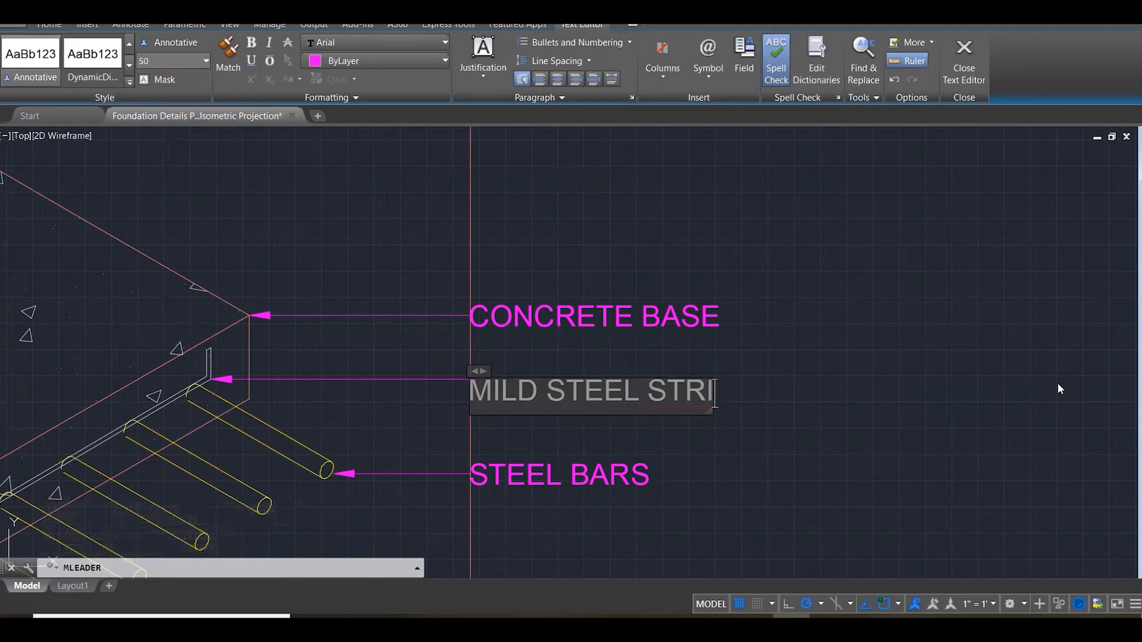
{"action": "key", "text": "BackSpace"}
{"action": "type", "text": "I"}
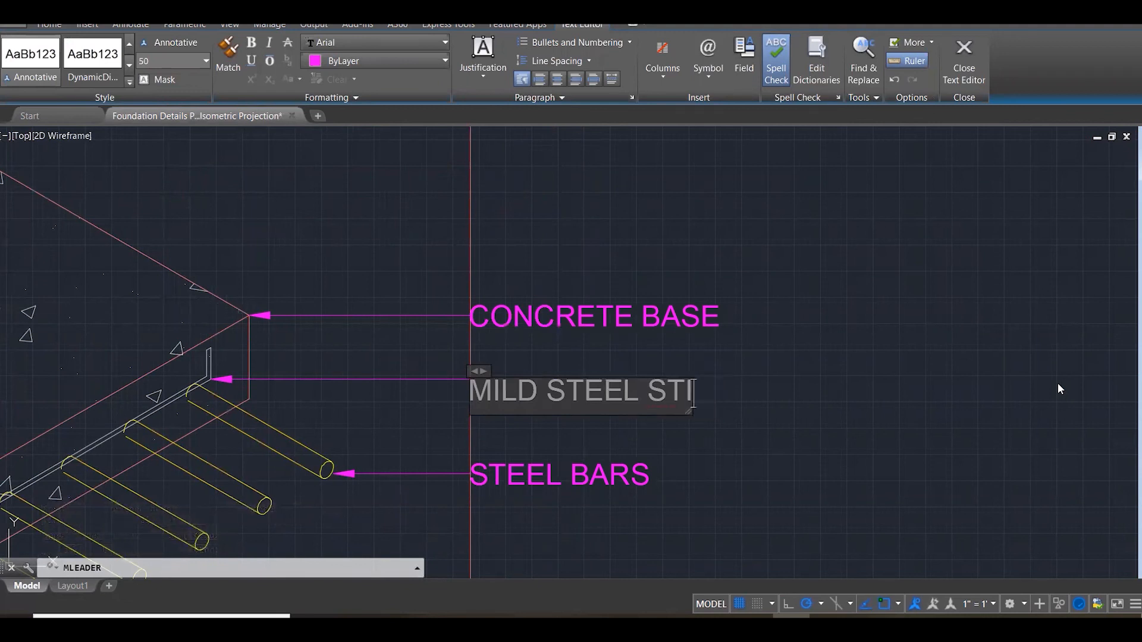
{"action": "type", "text": "RRUPS"}
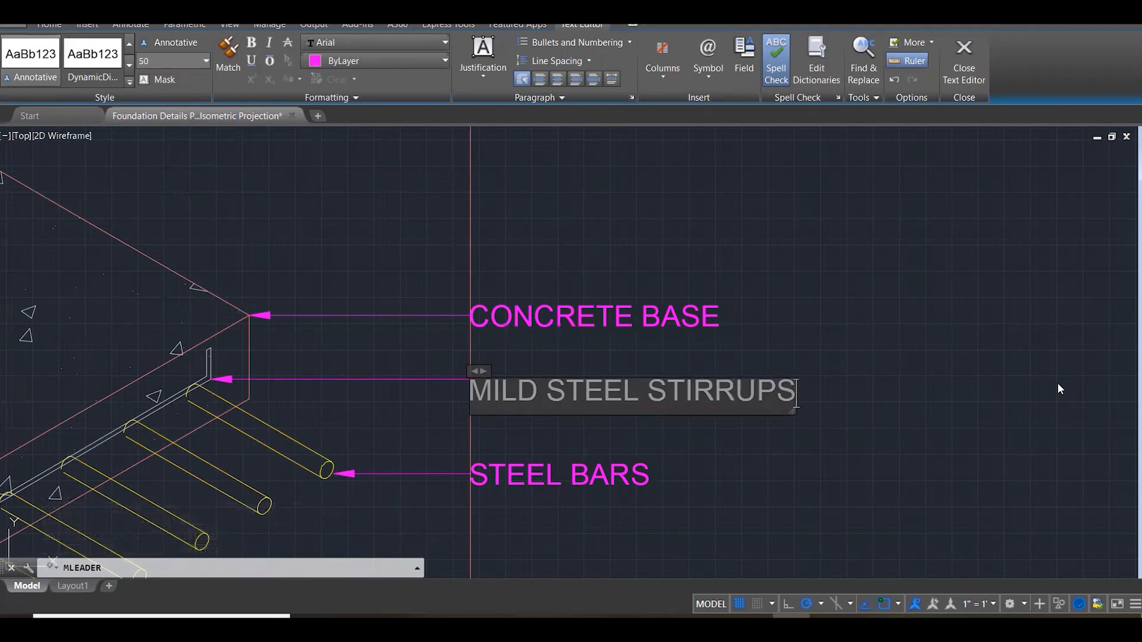
{"action": "left_click", "coordinate": [975, 423]}
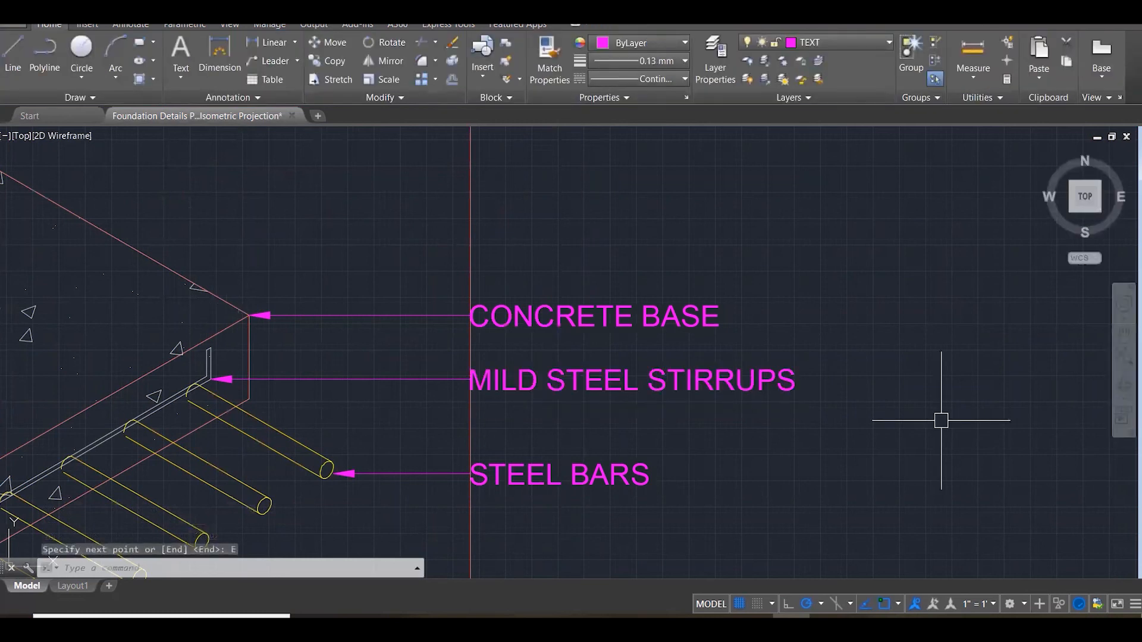
{"action": "scroll", "coordinate": [928, 428], "scroll_direction": "down", "scroll_amount": 2}
{"action": "scroll", "coordinate": [915, 451], "scroll_direction": "down", "scroll_amount": 1}
{"action": "scroll", "coordinate": [915, 453], "scroll_direction": "down", "scroll_amount": 2}
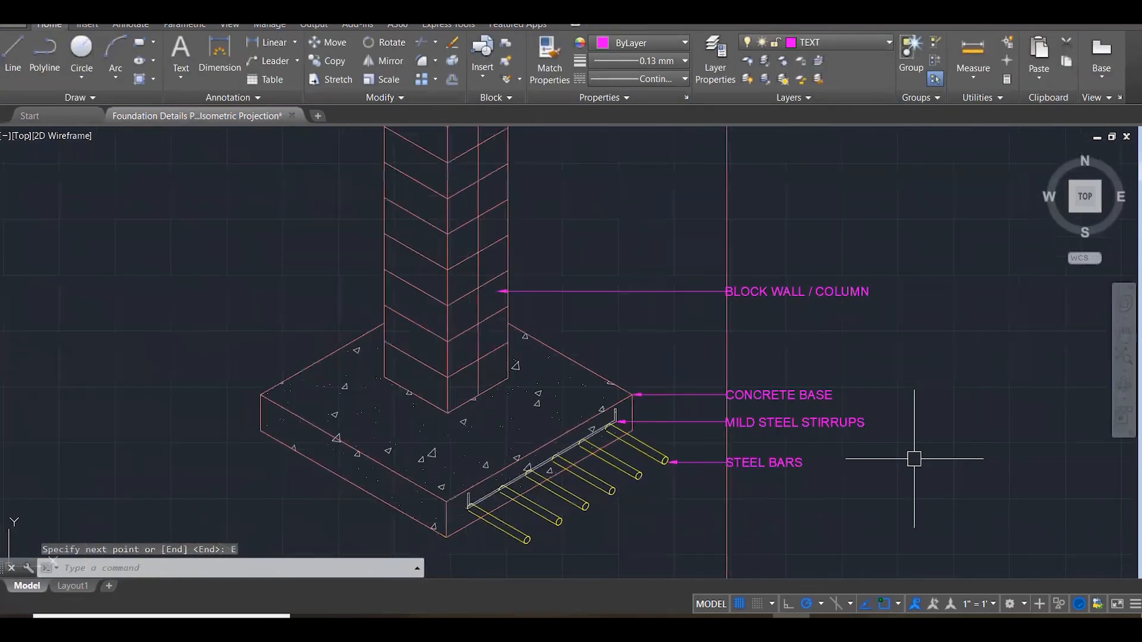
{"action": "scroll", "coordinate": [914, 459], "scroll_direction": "down", "scroll_amount": 2}
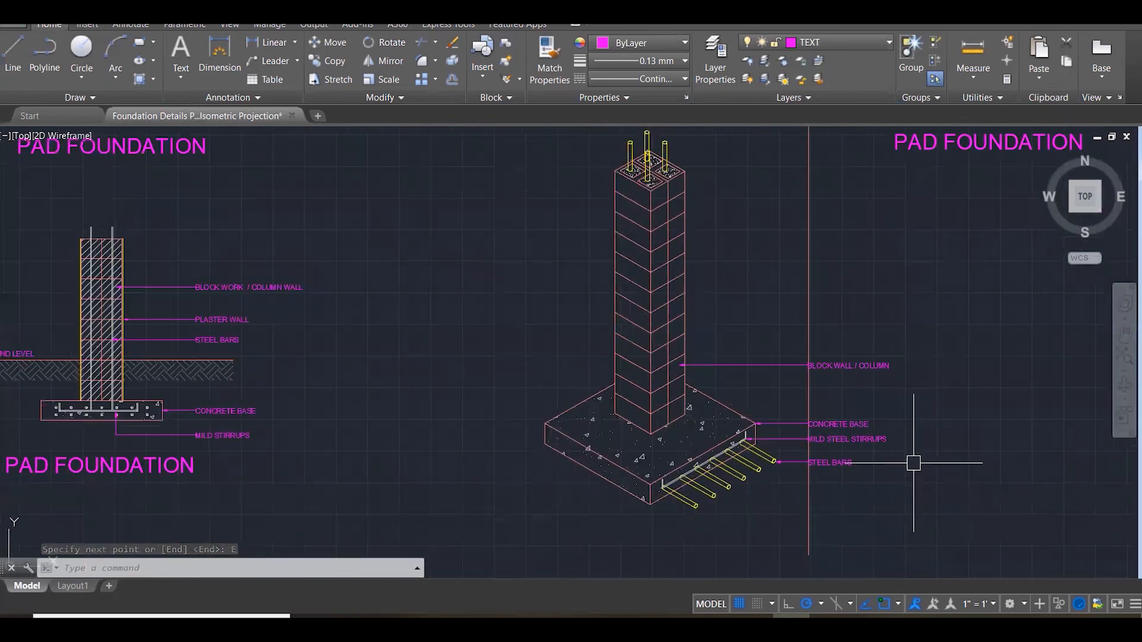
{"action": "type", "text": "h"}
{"action": "key", "text": "Return"}
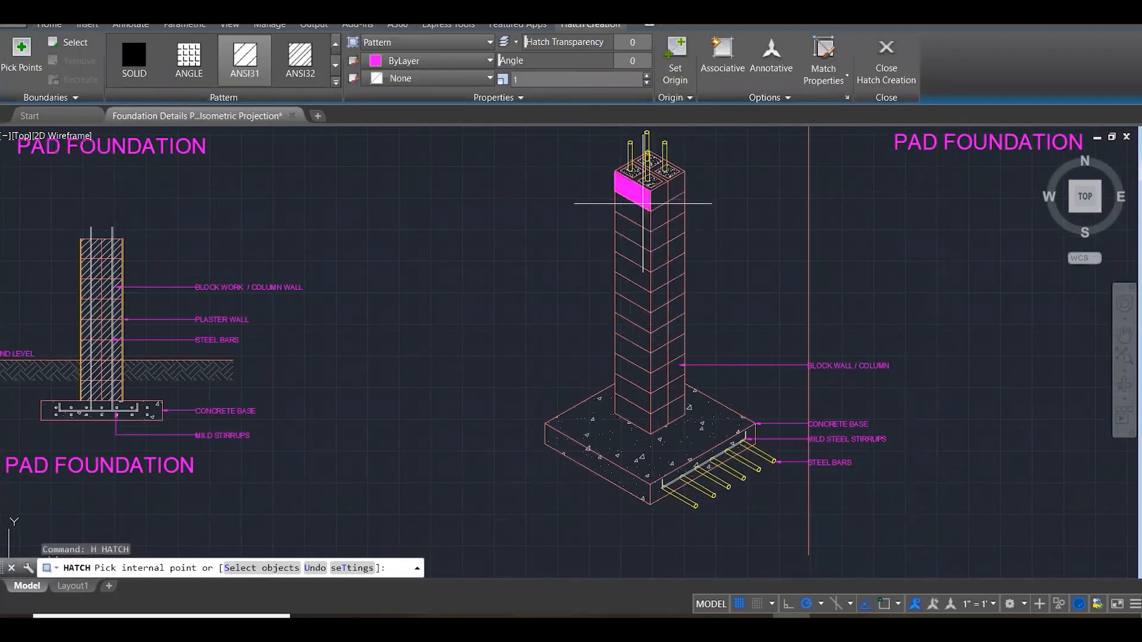
{"action": "key", "text": "Escape"}
{"action": "key", "text": "Escape"}
{"action": "key", "text": "Escape"}
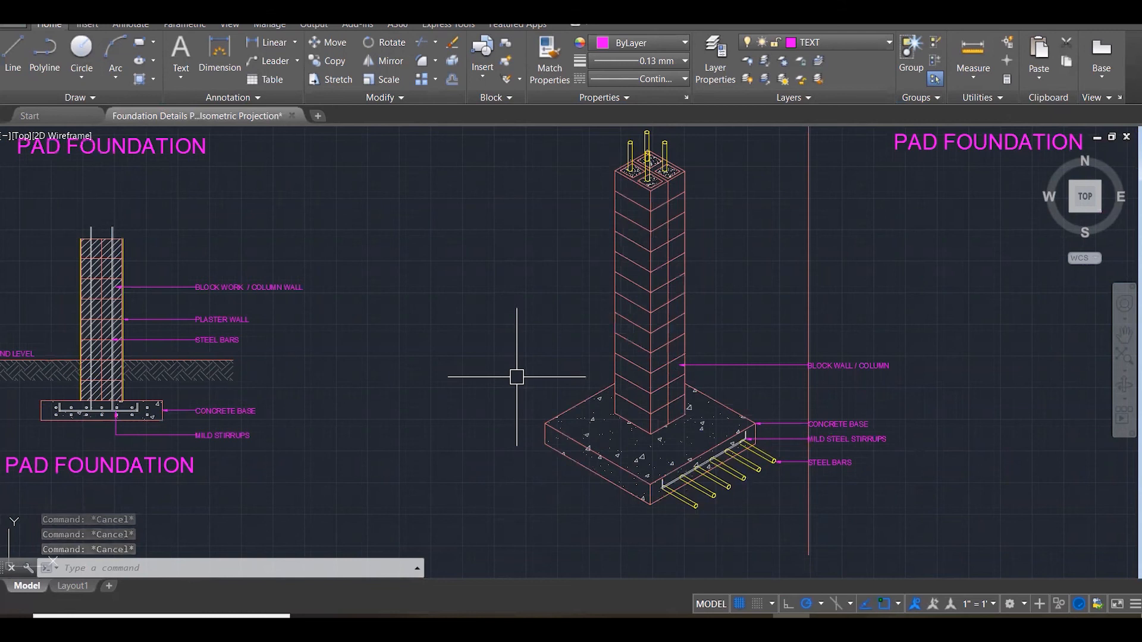
Copy the reference isometric's "PAD FOUNDATION" title beneath the new foundation, aligned by the bases' lowest corners, and change its text to "PAD FOUNDATION ISOMETRIC".
{"action": "scroll", "coordinate": [517, 377], "scroll_direction": "down", "scroll_amount": 3}
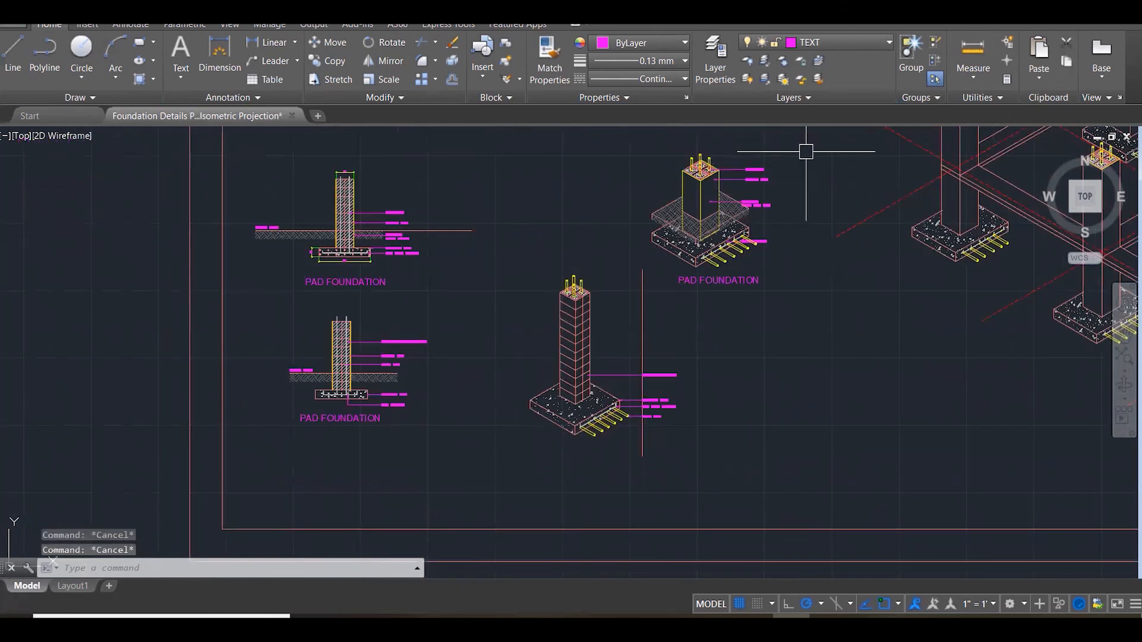
{"action": "scroll", "coordinate": [797, 151], "scroll_direction": "up", "scroll_amount": 3}
{"action": "scroll", "coordinate": [782, 150], "scroll_direction": "up", "scroll_amount": 3}
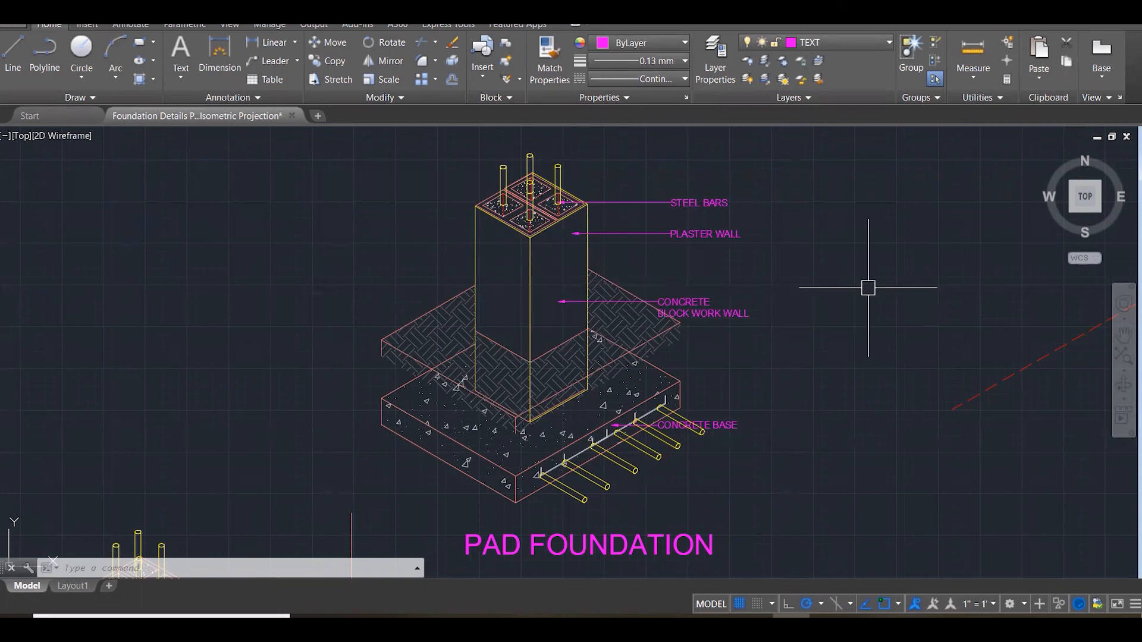
{"action": "scroll", "coordinate": [867, 288], "scroll_direction": "down", "scroll_amount": 5}
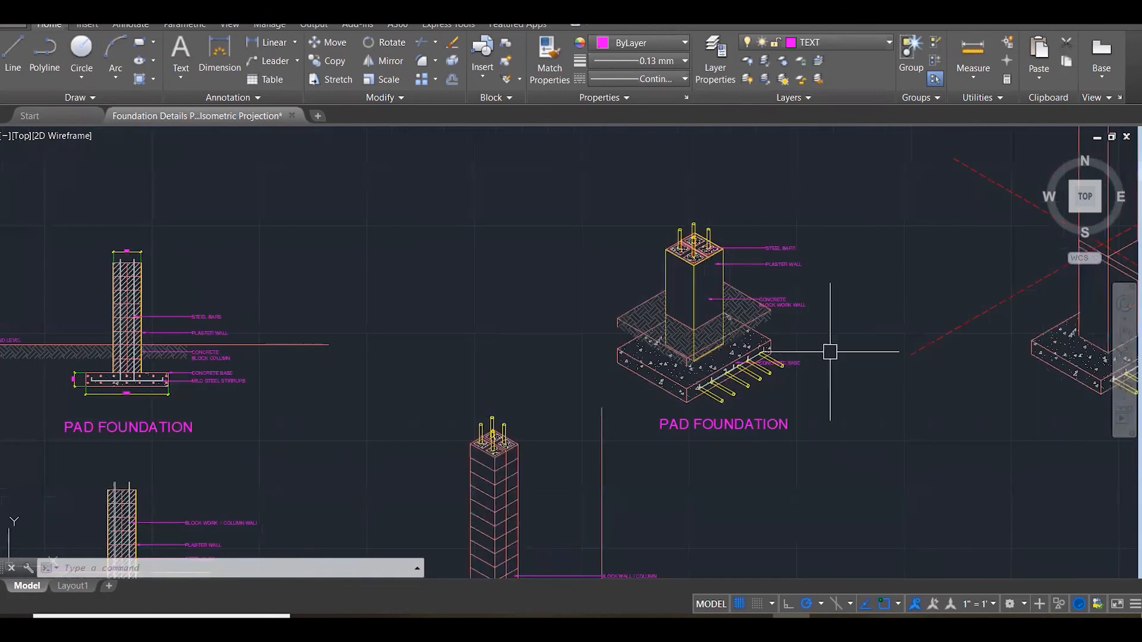
{"action": "scroll", "coordinate": [787, 340], "scroll_direction": "down", "scroll_amount": 4}
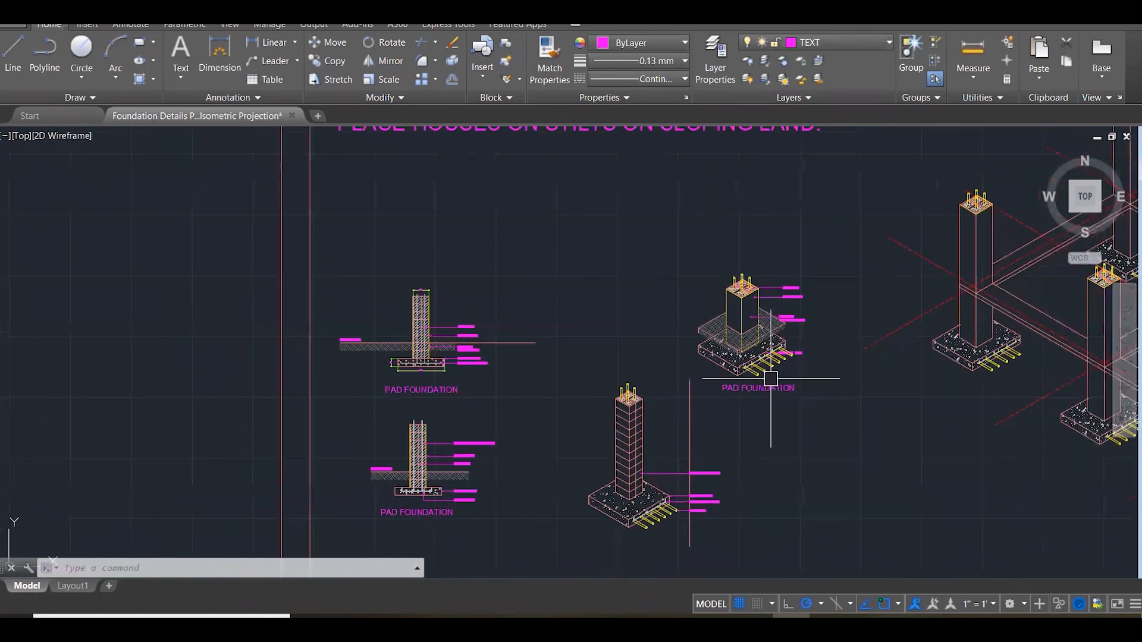
{"action": "scroll", "coordinate": [702, 544], "scroll_direction": "up", "scroll_amount": 3}
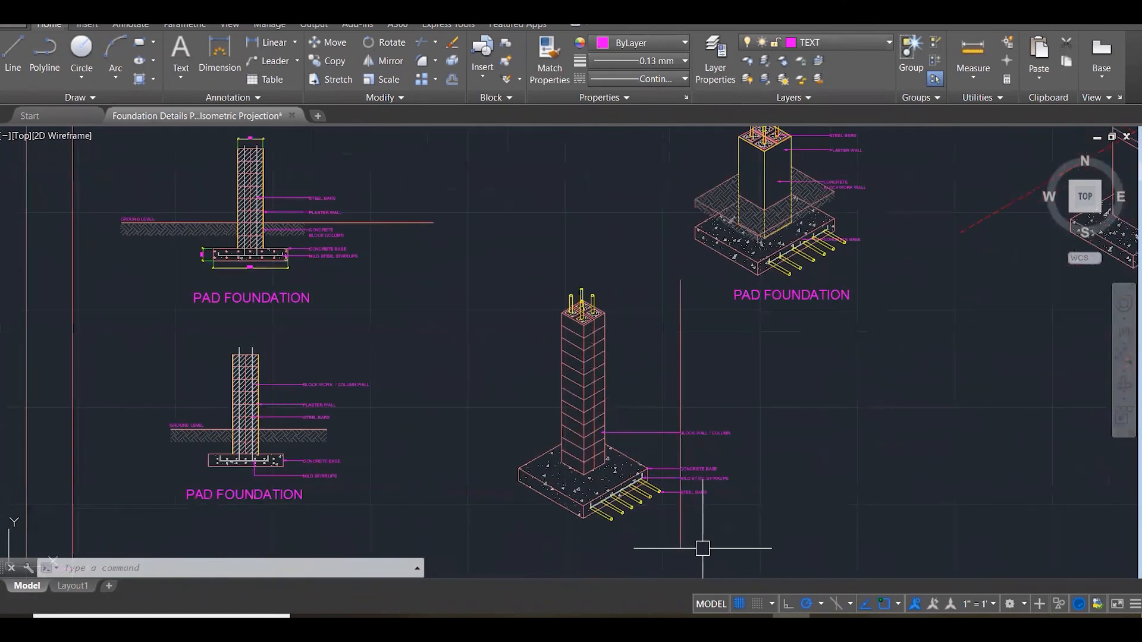
{"action": "left_click", "coordinate": [767, 297]}
{"action": "type", "text": "c"}
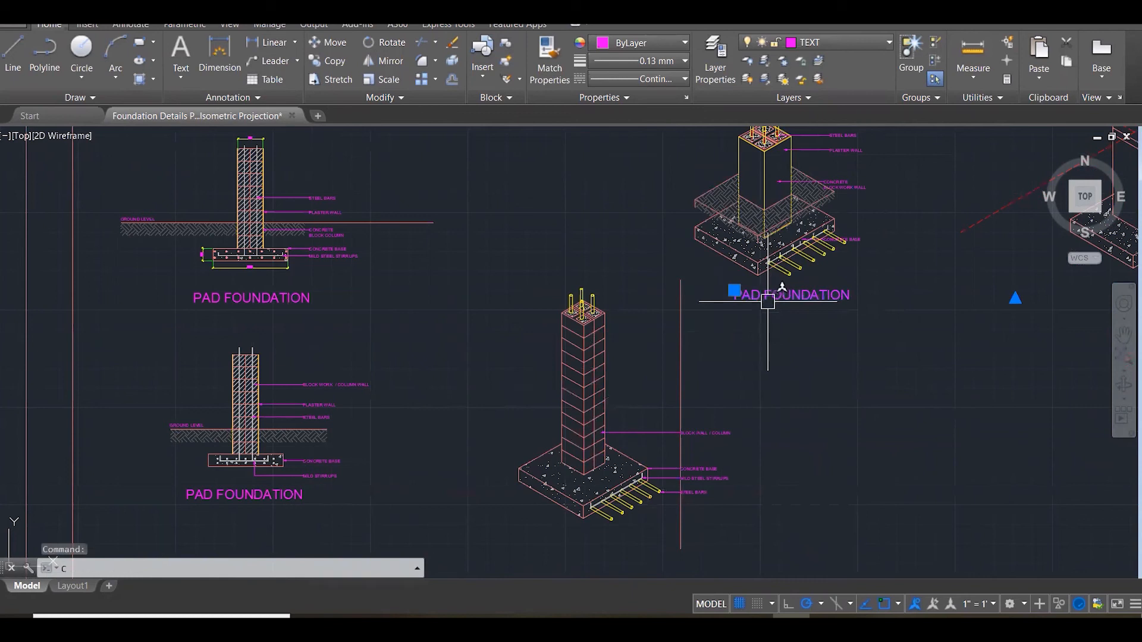
{"action": "type", "text": "o"}
{"action": "key", "text": "Return"}
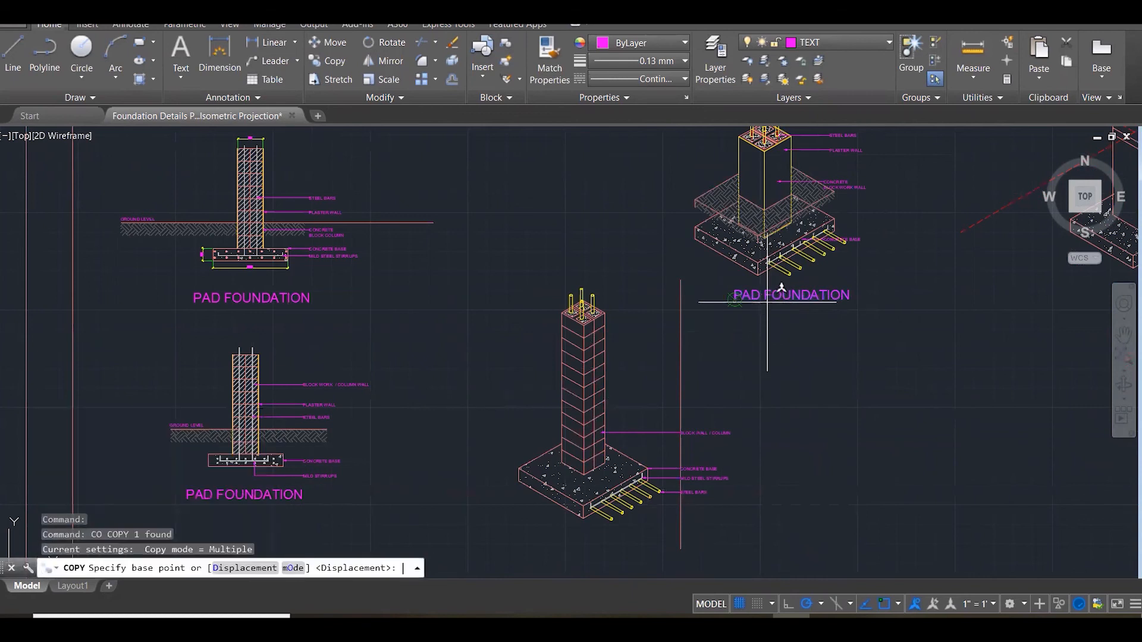
{"action": "left_click", "coordinate": [757, 276]}
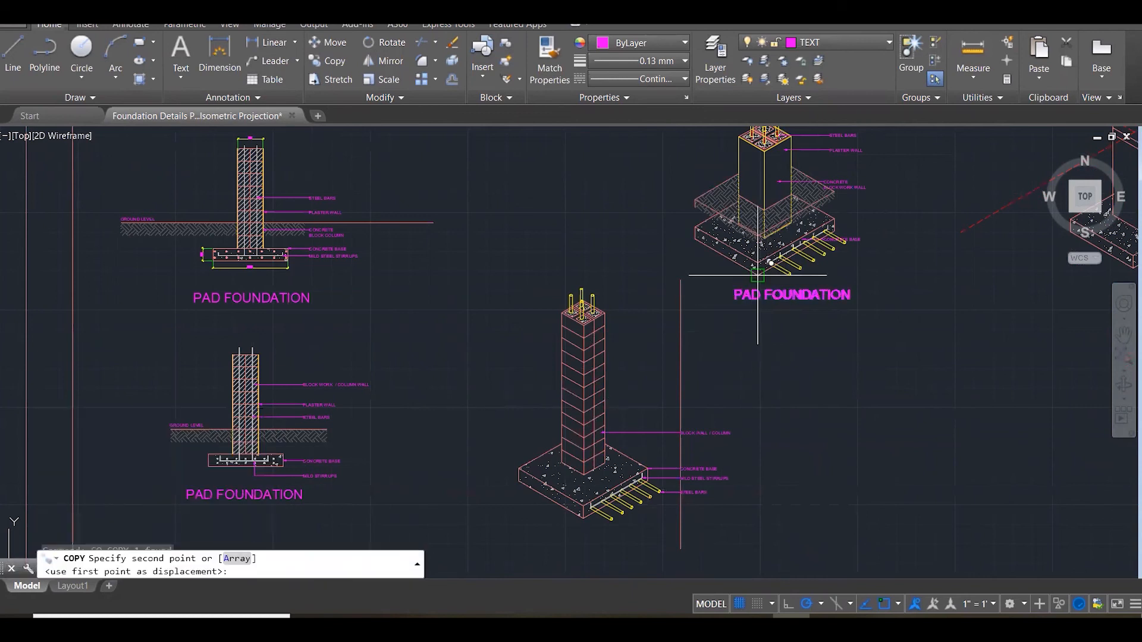
{"action": "left_click", "coordinate": [583, 519]}
{"action": "key", "text": "Escape"}
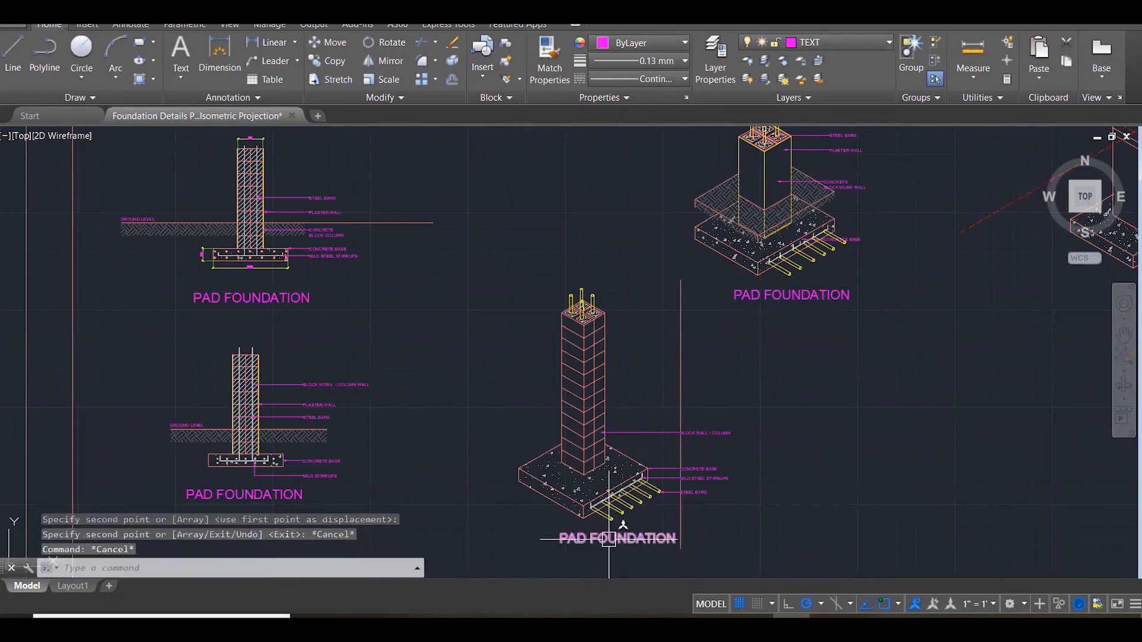
{"action": "double_click", "coordinate": [607, 539]}
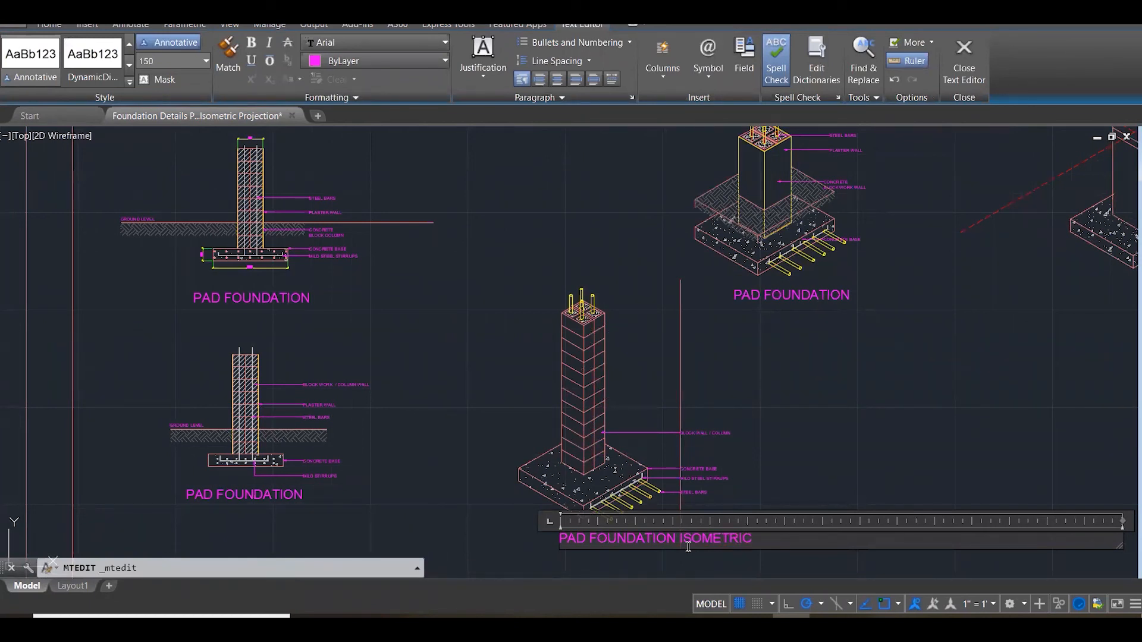
{"action": "left_click", "coordinate": [883, 452]}
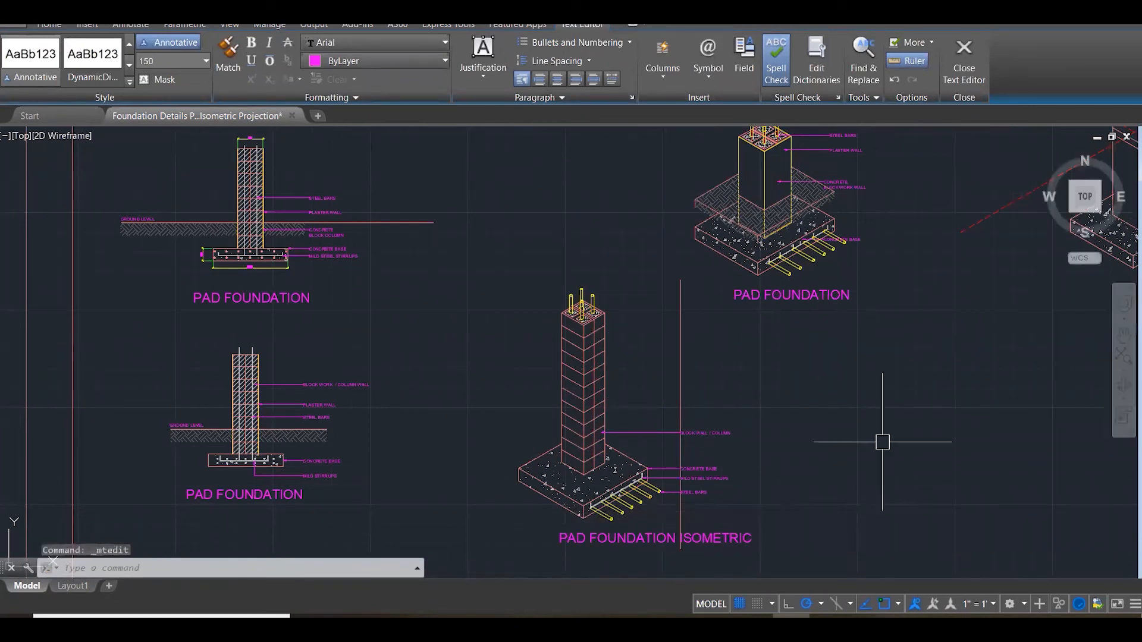
Erase the vertical guide line to the right of the new isometric foundation.
{"action": "scroll", "coordinate": [446, 443], "scroll_direction": "down", "scroll_amount": 3}
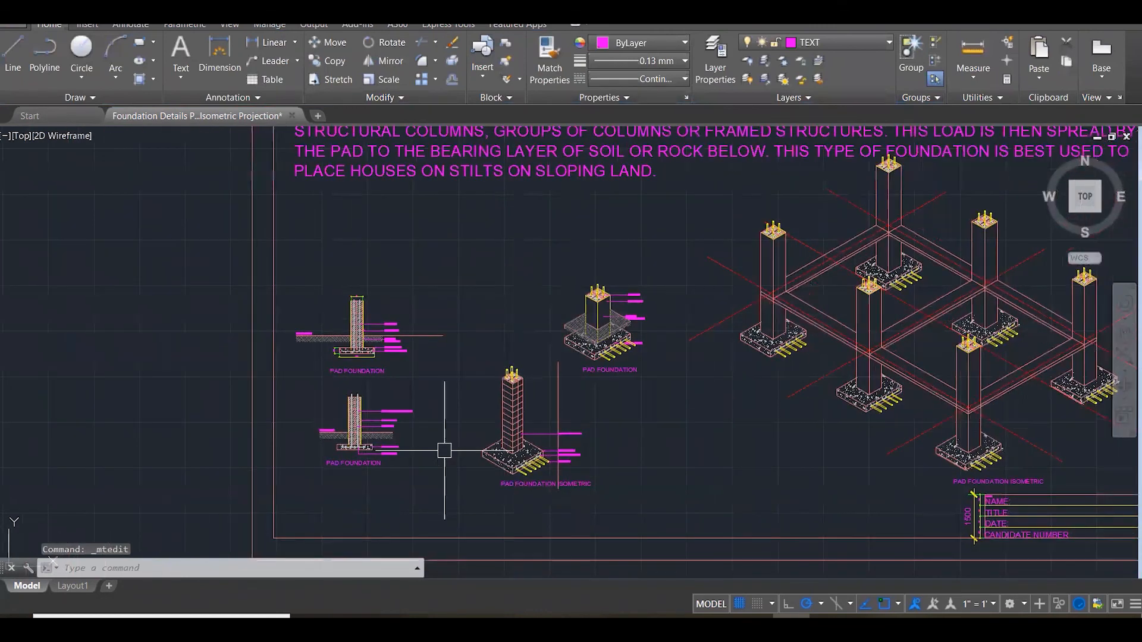
{"action": "left_click", "coordinate": [565, 398]}
{"action": "key", "text": "Delete"}
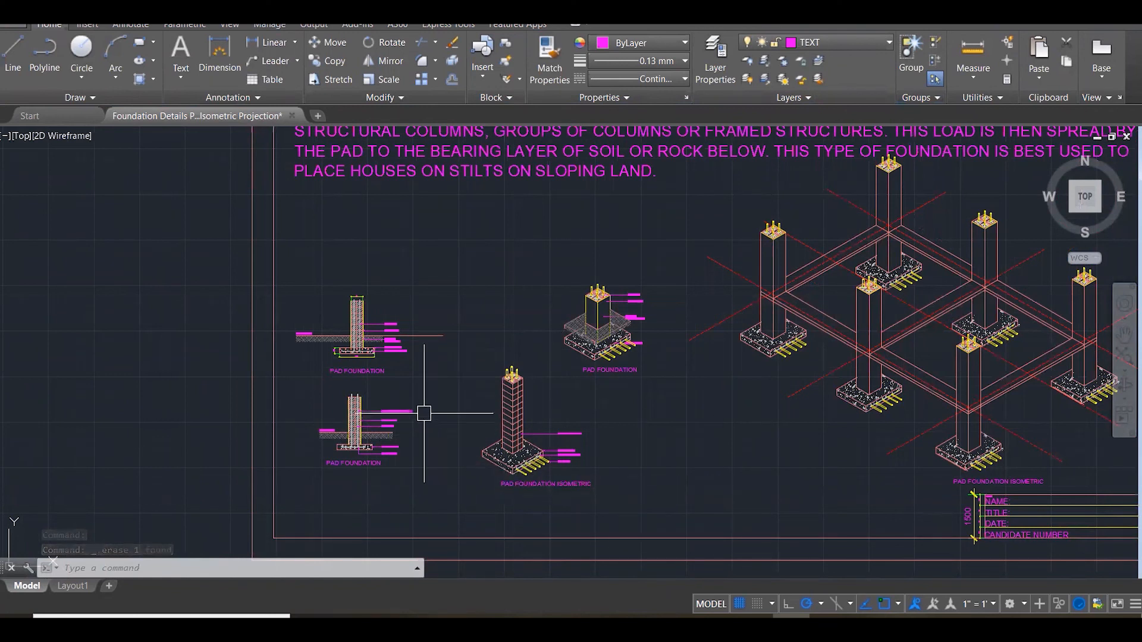
Highlight all six dashed reference lines of the multi-pad foundation grid, running in both isometric directions, to examine how the columns are set out.
{"action": "scroll", "coordinate": [423, 410], "scroll_direction": "down", "scroll_amount": 2}
{"action": "key", "text": "Delete"}
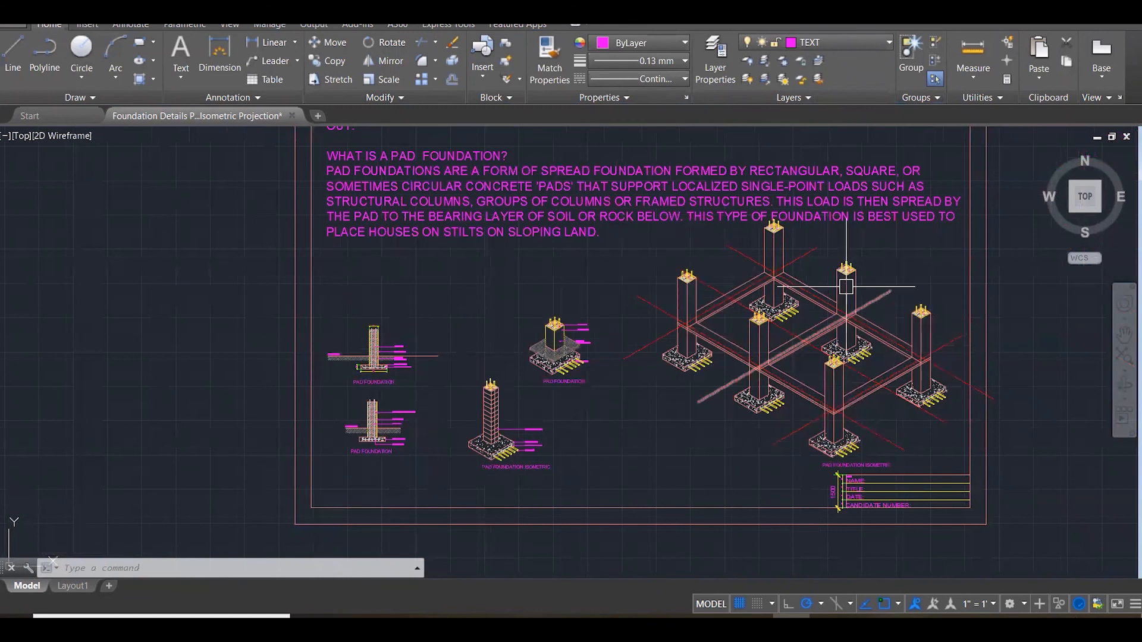
{"action": "scroll", "coordinate": [774, 280], "scroll_direction": "up", "scroll_amount": 5}
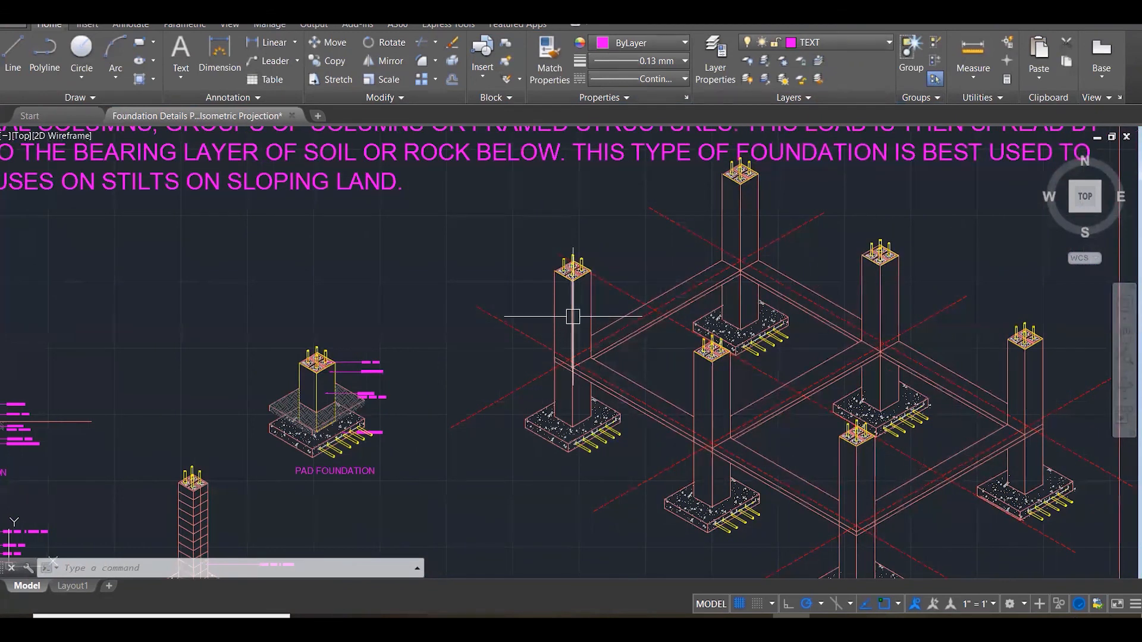
{"action": "scroll", "coordinate": [573, 315], "scroll_direction": "down", "scroll_amount": 1}
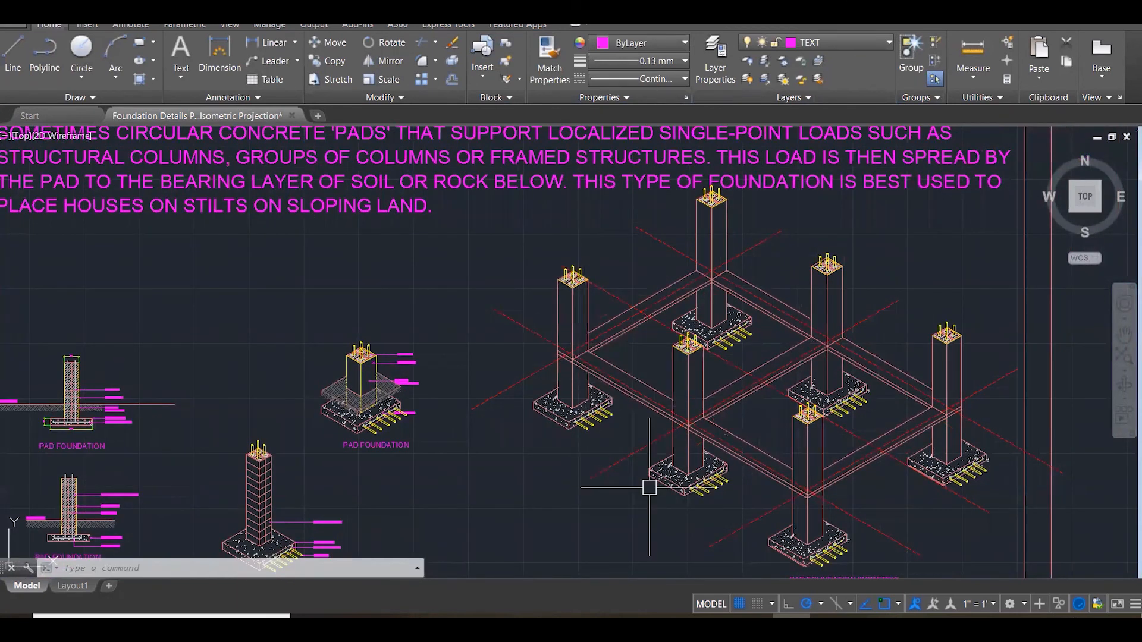
{"action": "left_click", "coordinate": [622, 461]}
{"action": "left_click", "coordinate": [530, 375]}
{"action": "left_click", "coordinate": [535, 338]}
{"action": "left_click", "coordinate": [619, 297]}
{"action": "left_click", "coordinate": [665, 248]}
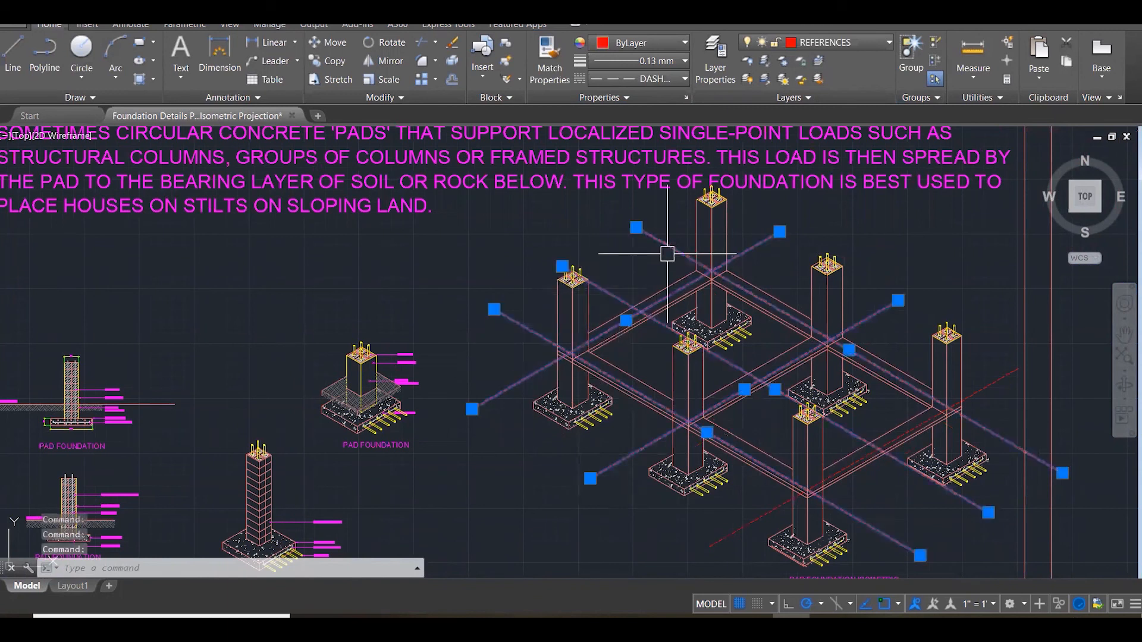
{"action": "left_click", "coordinate": [728, 541]}
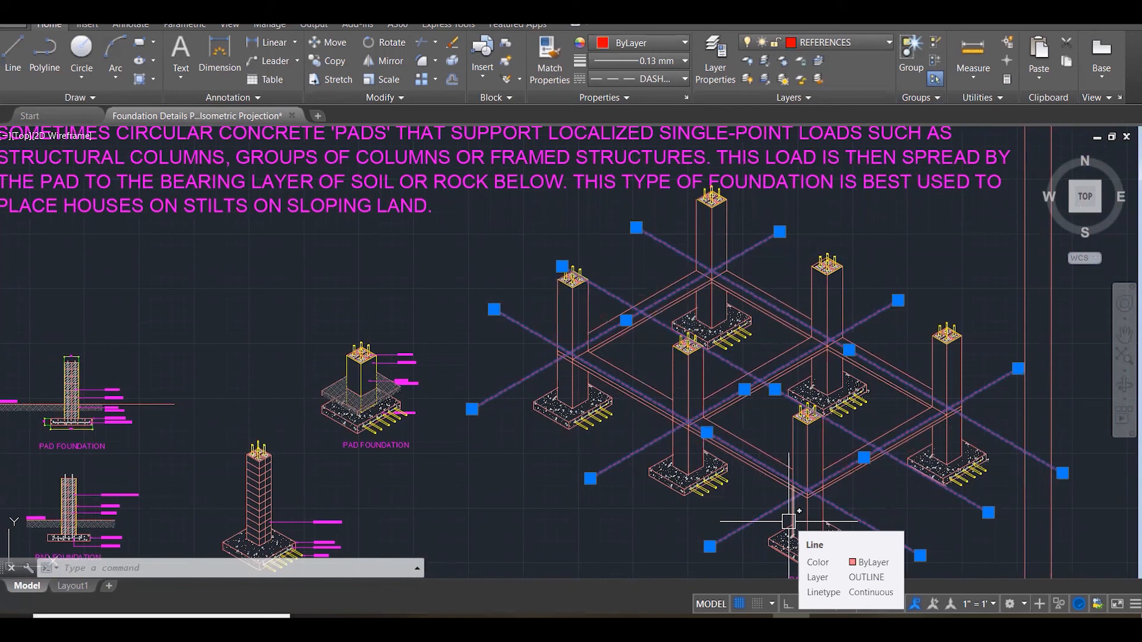
{"action": "key", "text": "Escape"}
{"action": "key", "text": "Escape"}
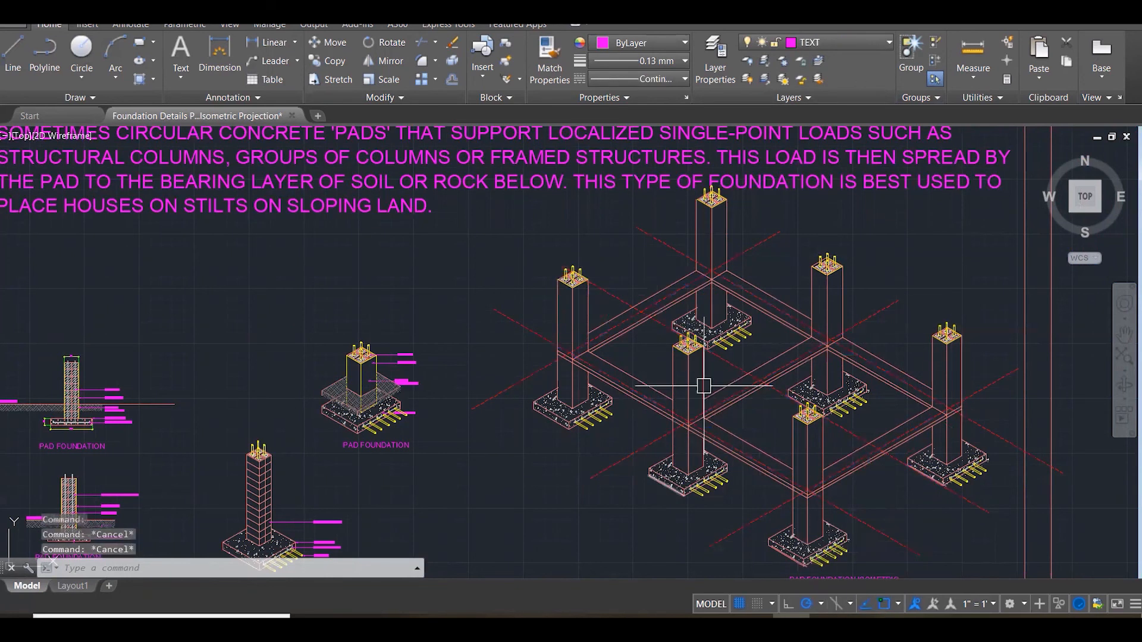
Highlight only the three parallel dashed reference lines that rise to the right through the foundation grid's column rows.
{"action": "left_click", "coordinate": [737, 261]}
{"action": "left_click", "coordinate": [885, 307]}
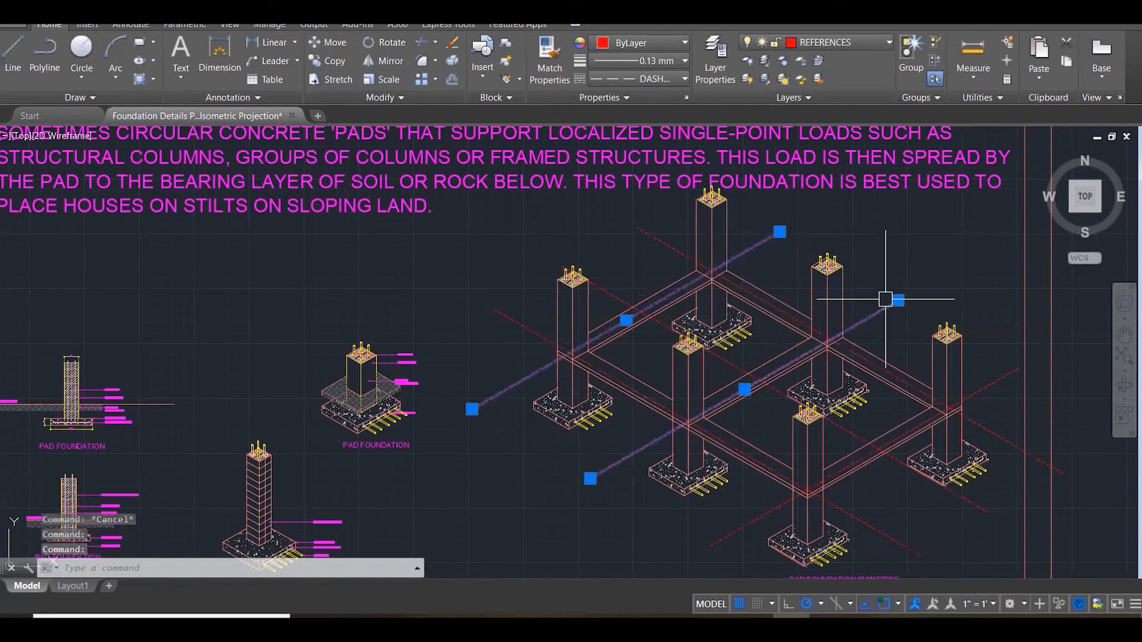
{"action": "left_click", "coordinate": [989, 386]}
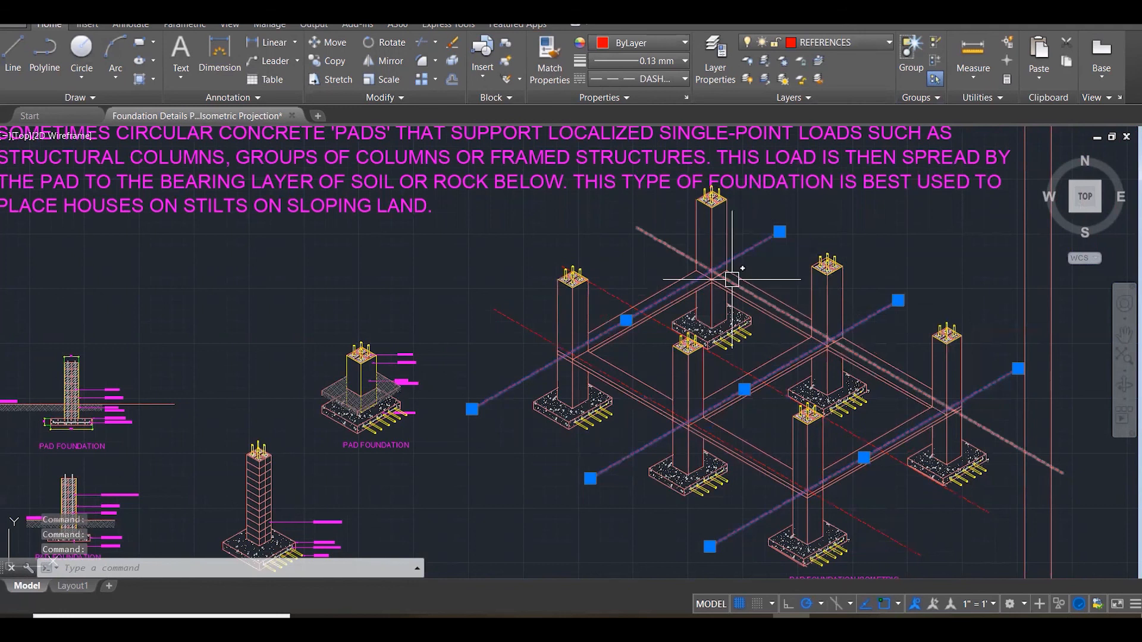
{"action": "key", "text": "Escape"}
{"action": "key", "text": "Escape"}
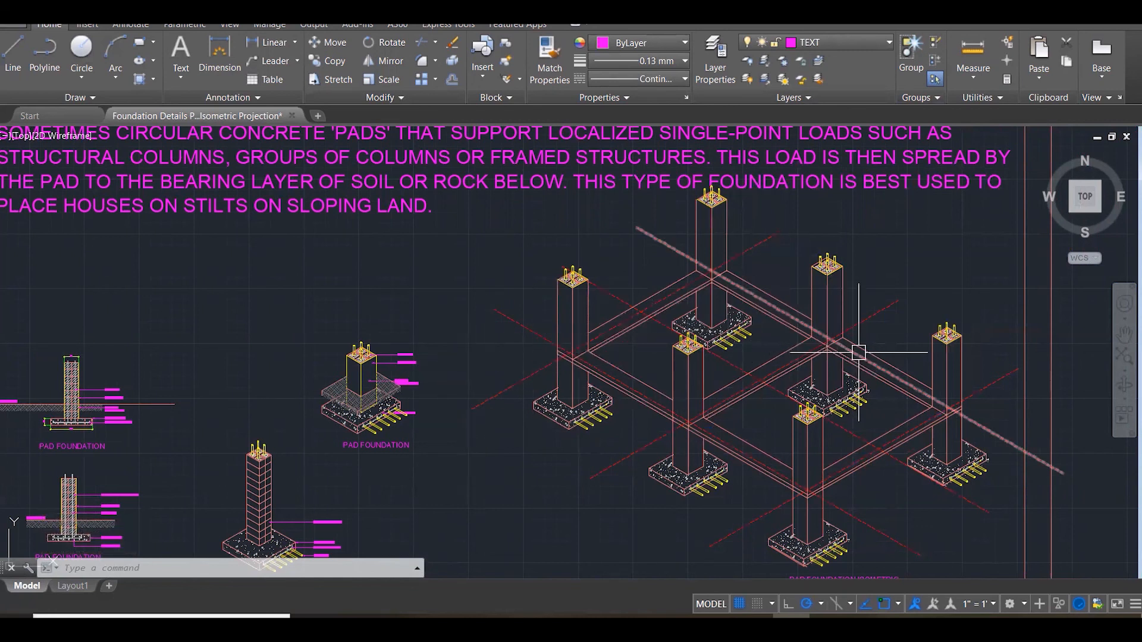
Review the new pad foundation section and its isometric projection, including their labels and titles.
{"action": "scroll", "coordinate": [859, 352], "scroll_direction": "down", "scroll_amount": 3}
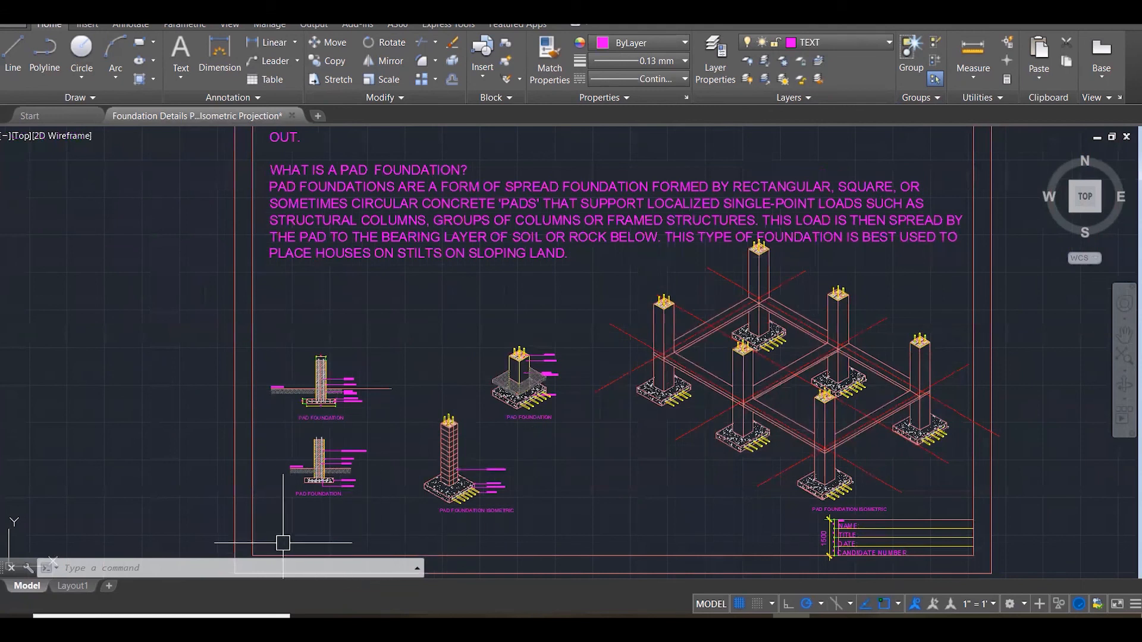
{"action": "left_click", "coordinate": [406, 238]}
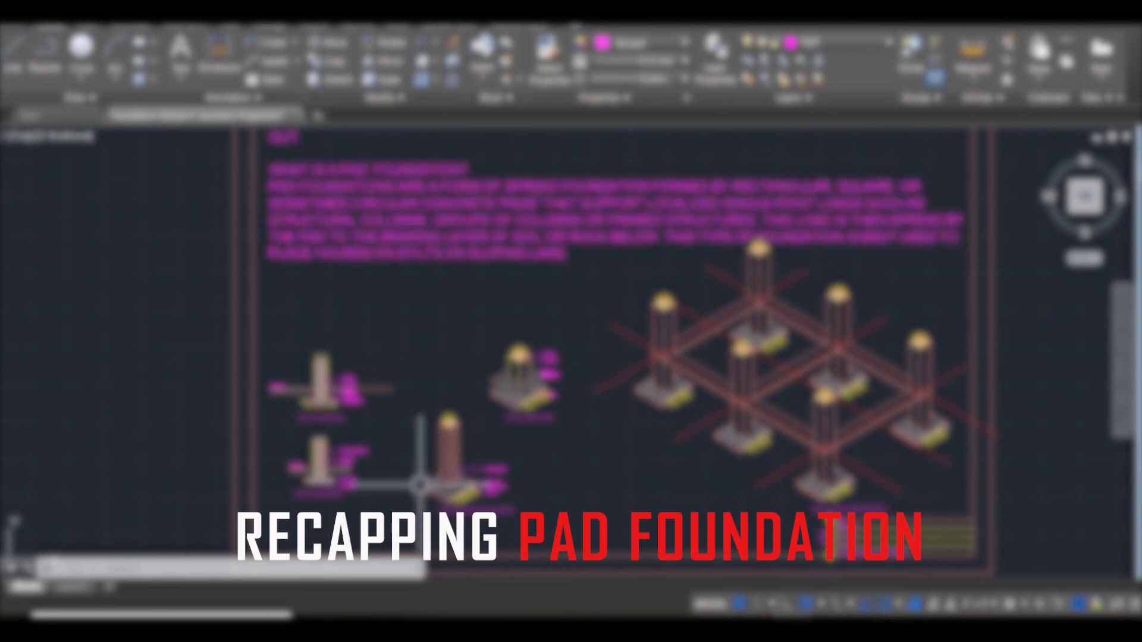
{"action": "scroll", "coordinate": [431, 483], "scroll_direction": "up", "scroll_amount": 1}
{"action": "scroll", "coordinate": [232, 482], "scroll_direction": "up", "scroll_amount": 4}
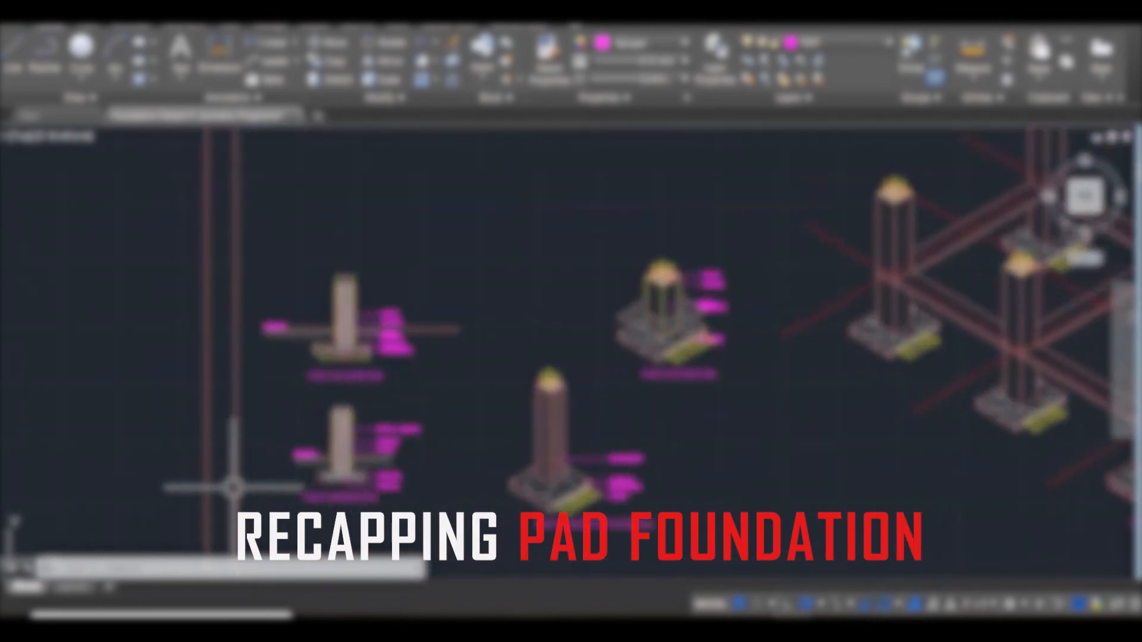
{"action": "scroll", "coordinate": [327, 502], "scroll_direction": "up", "scroll_amount": 3}
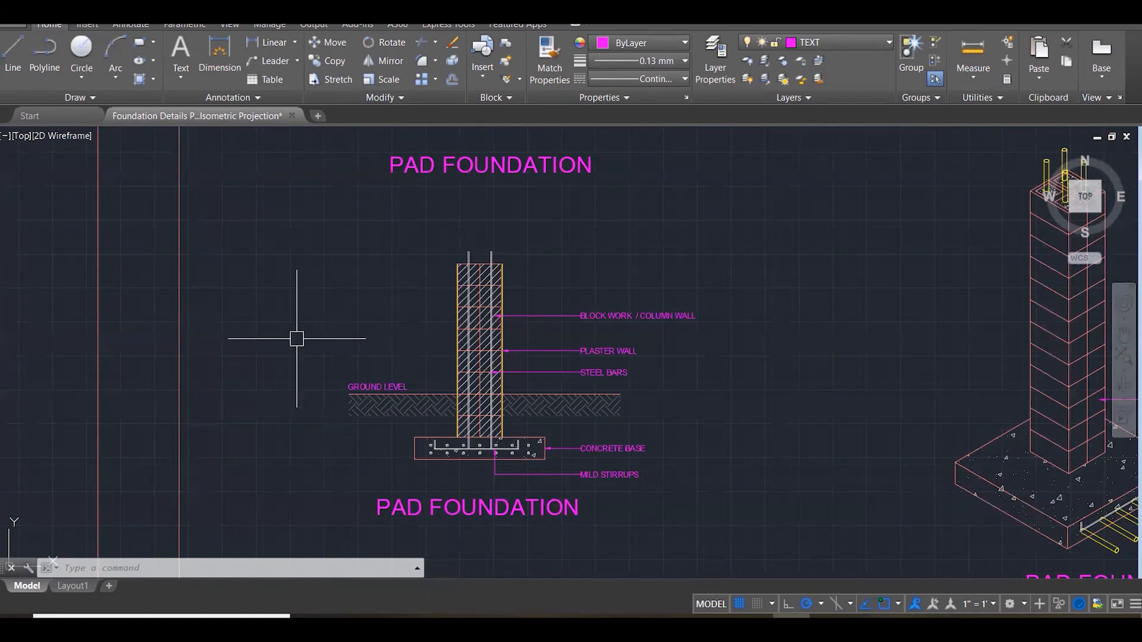
{"action": "scroll", "coordinate": [298, 379], "scroll_direction": "down", "scroll_amount": 3}
{"action": "scroll", "coordinate": [855, 400], "scroll_direction": "up", "scroll_amount": 1}
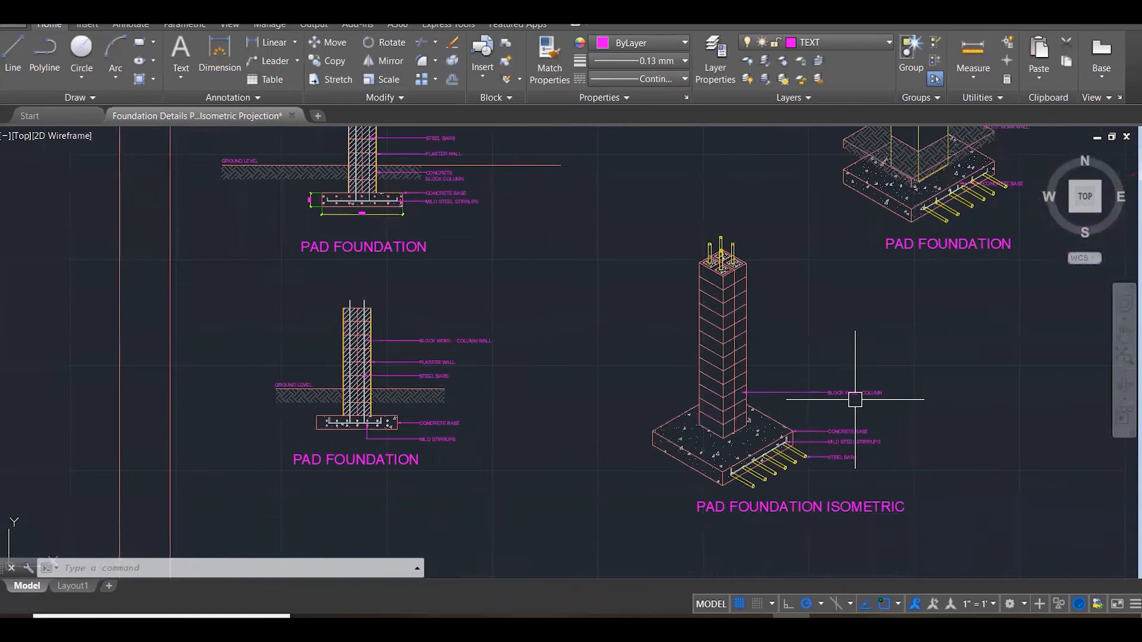
Change the "PAD FOUNDATION" title beneath the new sectional drawing to "PAD FOUNDATION ORTHOGRAPHIC".
{"action": "scroll", "coordinate": [855, 399], "scroll_direction": "up", "scroll_amount": 1}
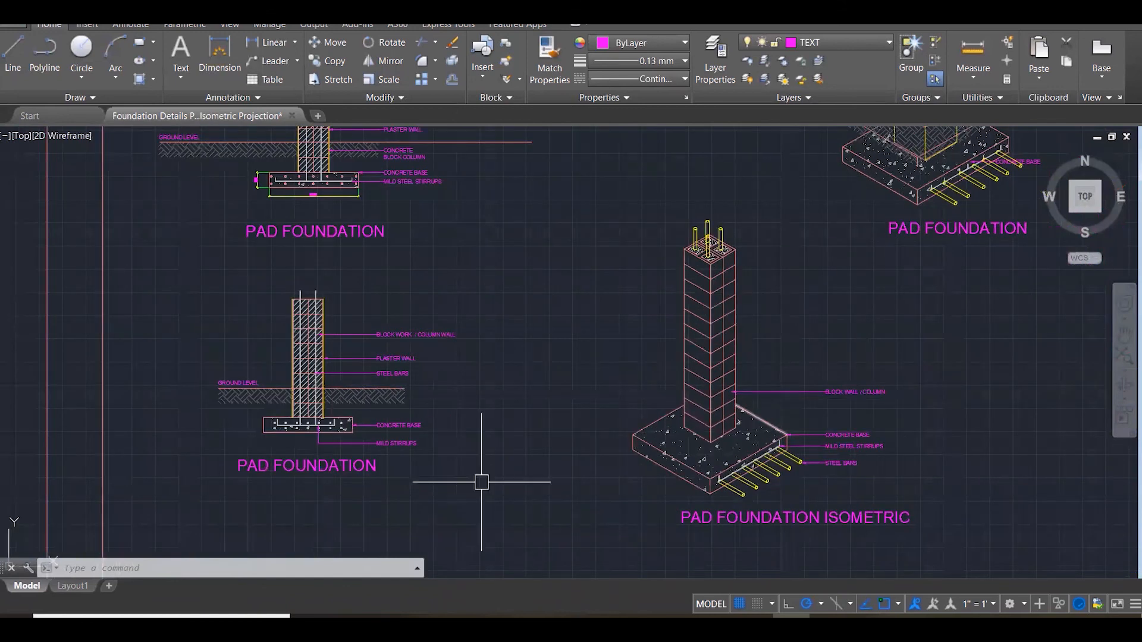
{"action": "double_click", "coordinate": [357, 463]}
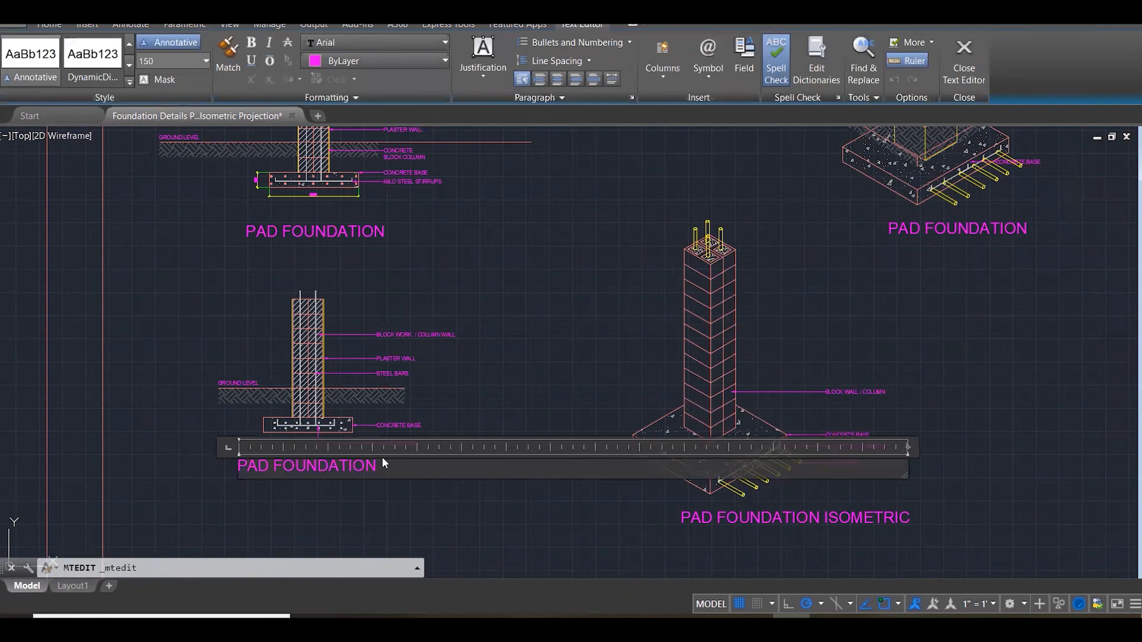
{"action": "type", "text": "ORTHOGRAPHIC"}
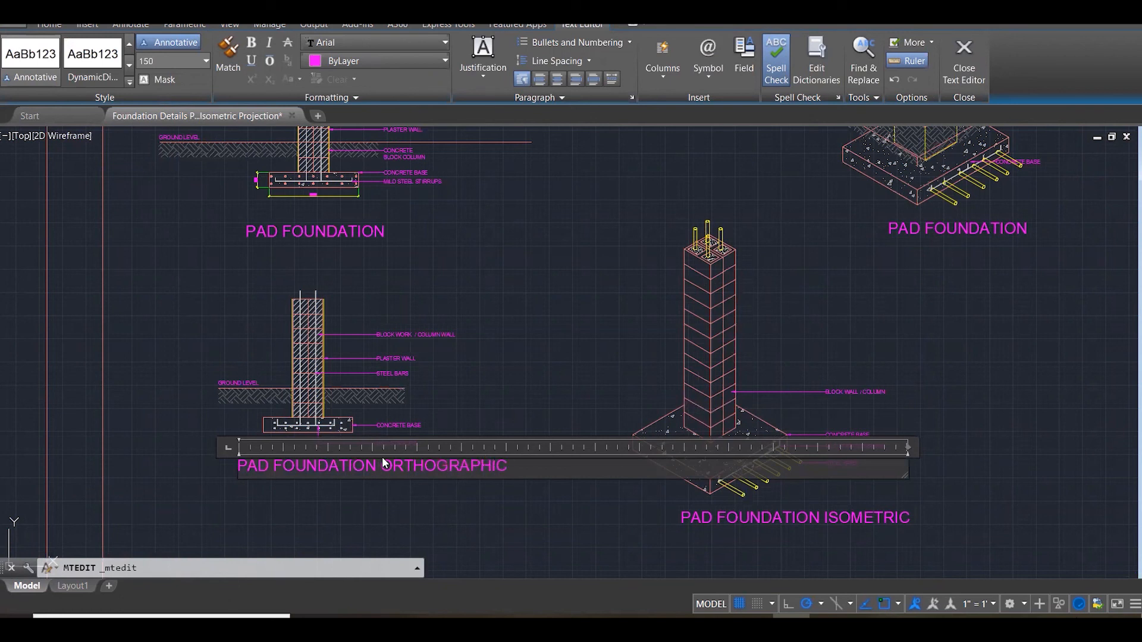
{"action": "left_click", "coordinate": [599, 351]}
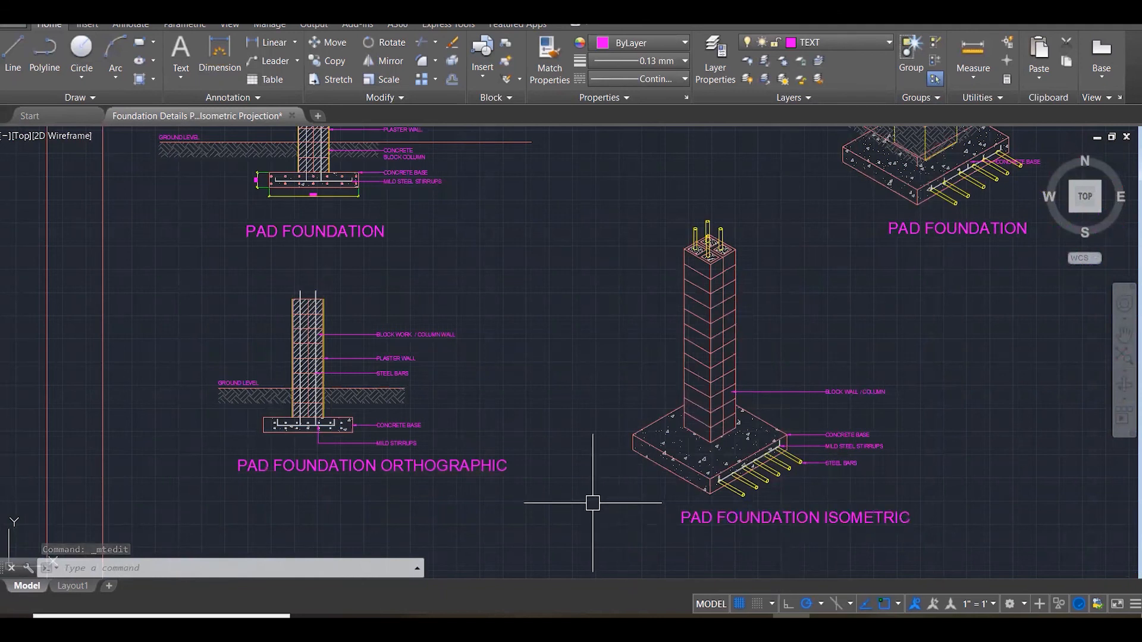
{"action": "scroll", "coordinate": [593, 503], "scroll_direction": "up", "scroll_amount": 1}
{"action": "mouse_move", "coordinate": [576, 421]}
{"action": "middle_mouse_down"}
{"action": "mouse_move", "coordinate": [645, 423]}
{"action": "mouse_move", "coordinate": [635, 417]}
{"action": "middle_mouse_up"}
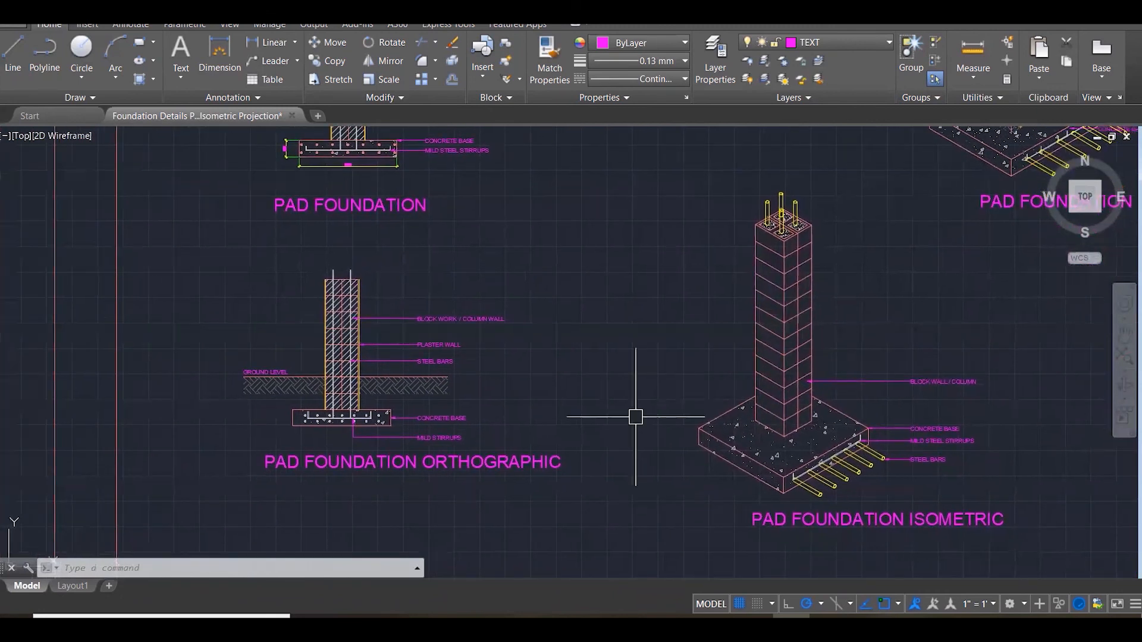
{"action": "key", "text": "Escape"}
{"action": "key", "text": "Escape"}
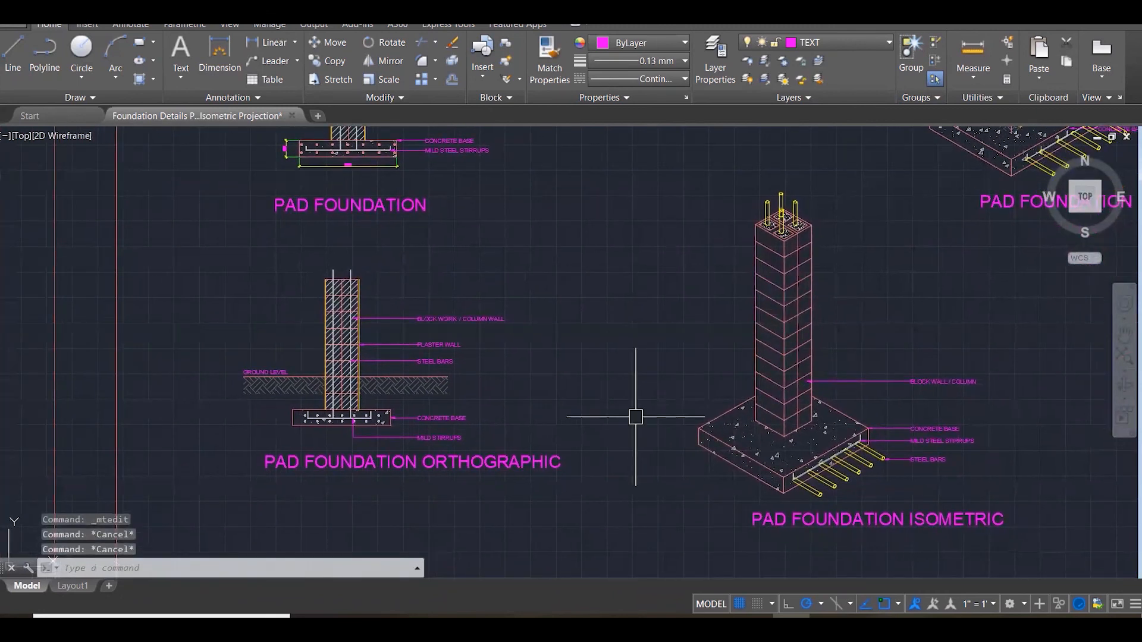